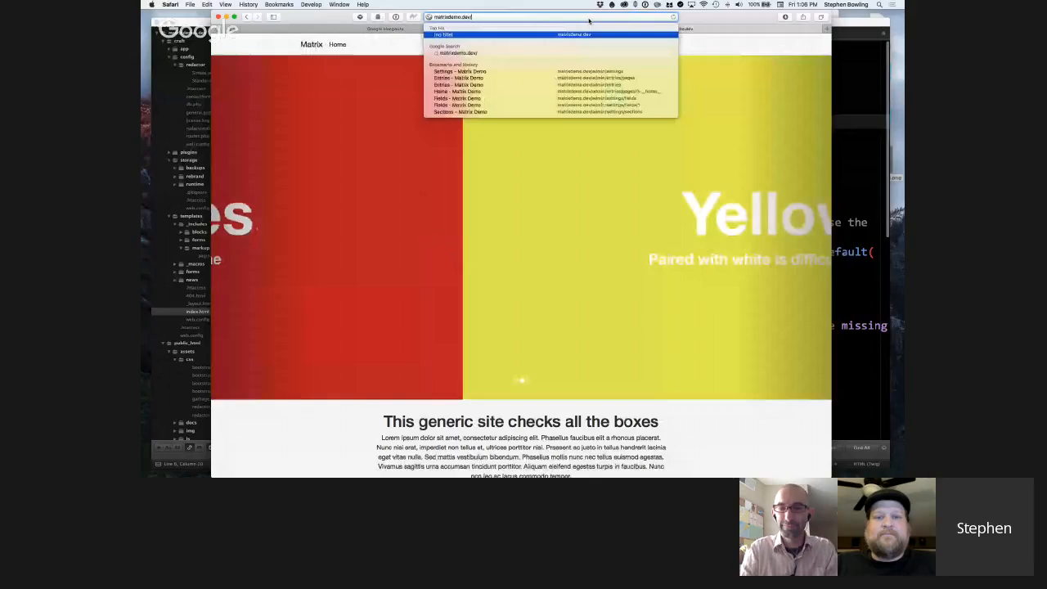
Open the control panel at matrixdemo.dev/admin and show the Globals section at an enlarged page zoom.
{"action": "type", "text": "admin"}
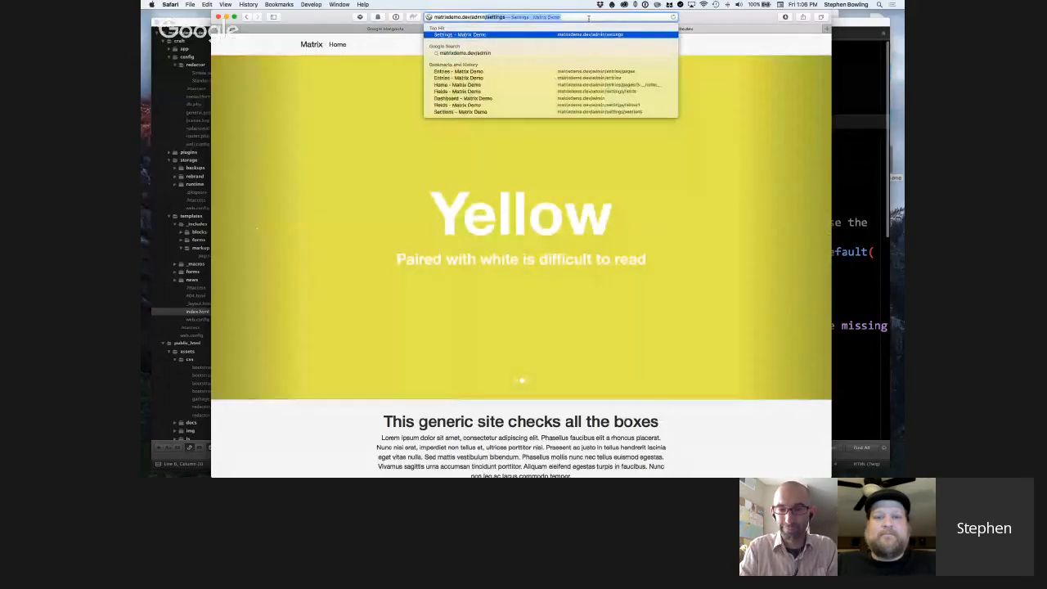
{"action": "key", "text": "Delete"}
{"action": "key", "text": "Return"}
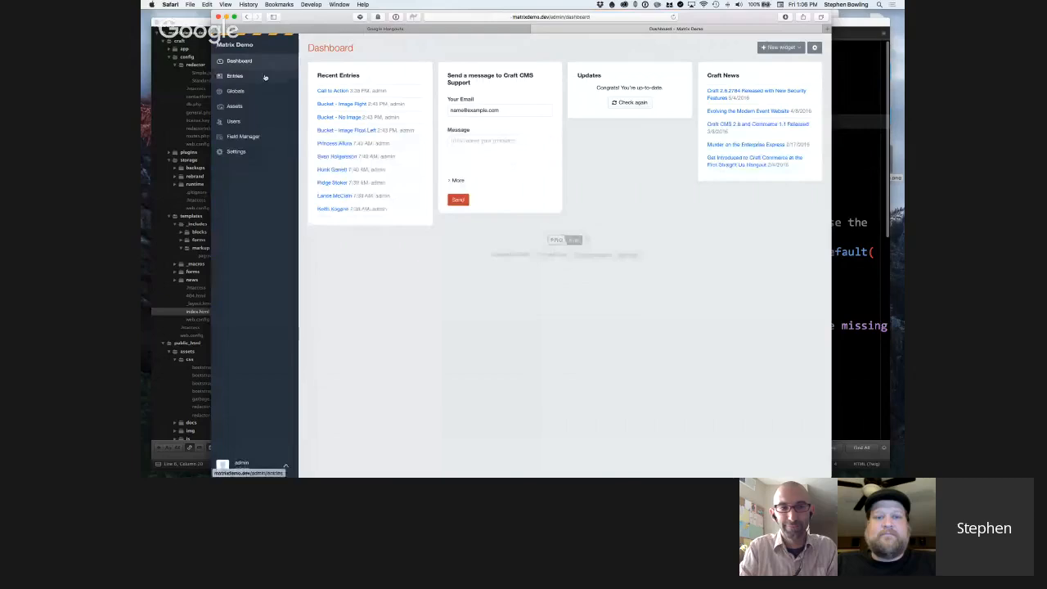
{"action": "left_click", "coordinate": [237, 91]}
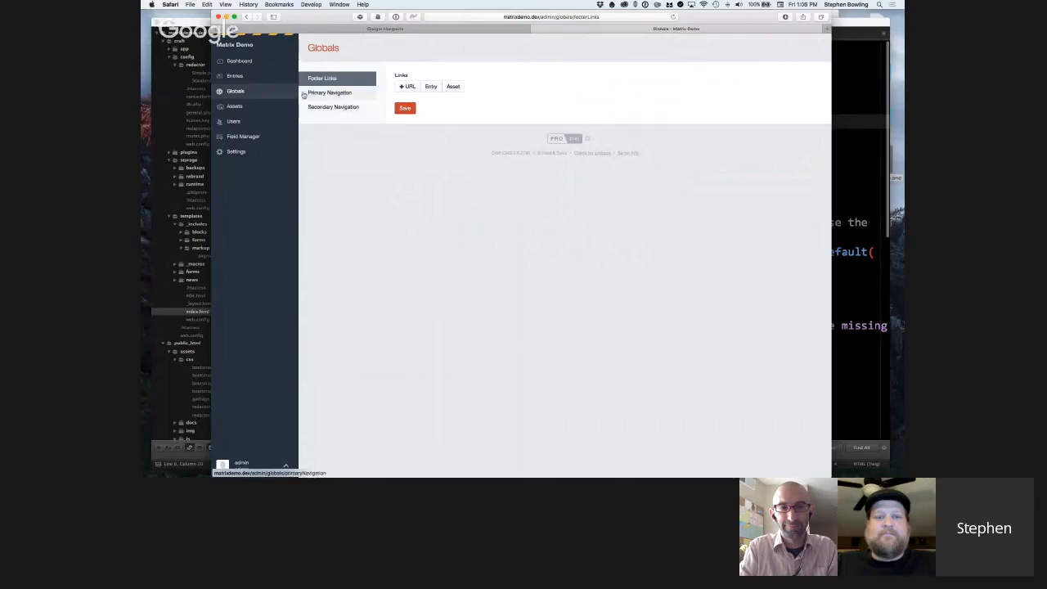
{"action": "key", "text": "super+equal"}
{"action": "key", "text": "super+equal"}
{"action": "key", "text": "super+equal"}
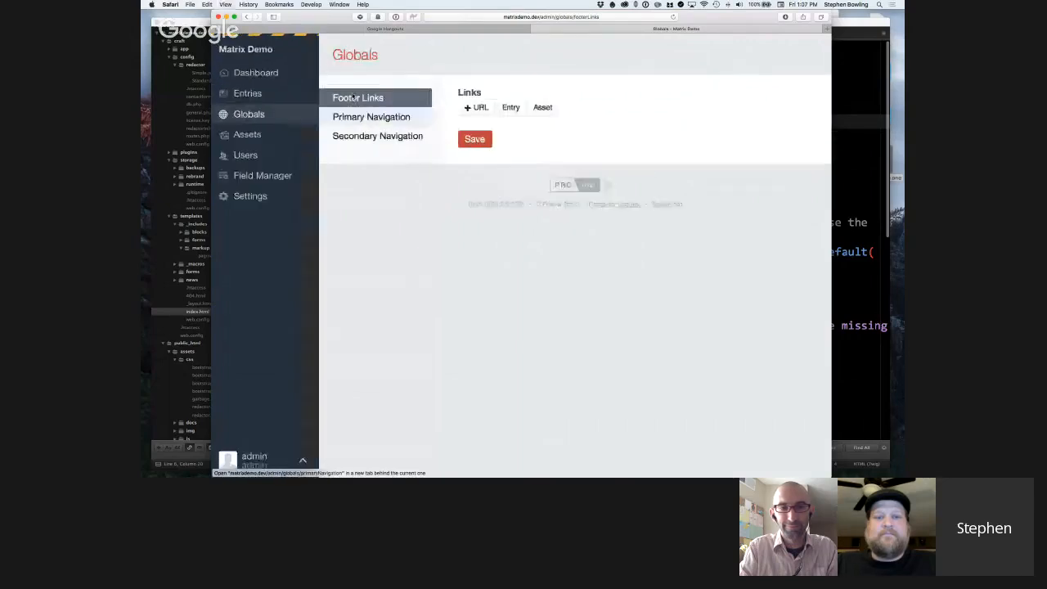
{"action": "key", "text": "super+equal"}
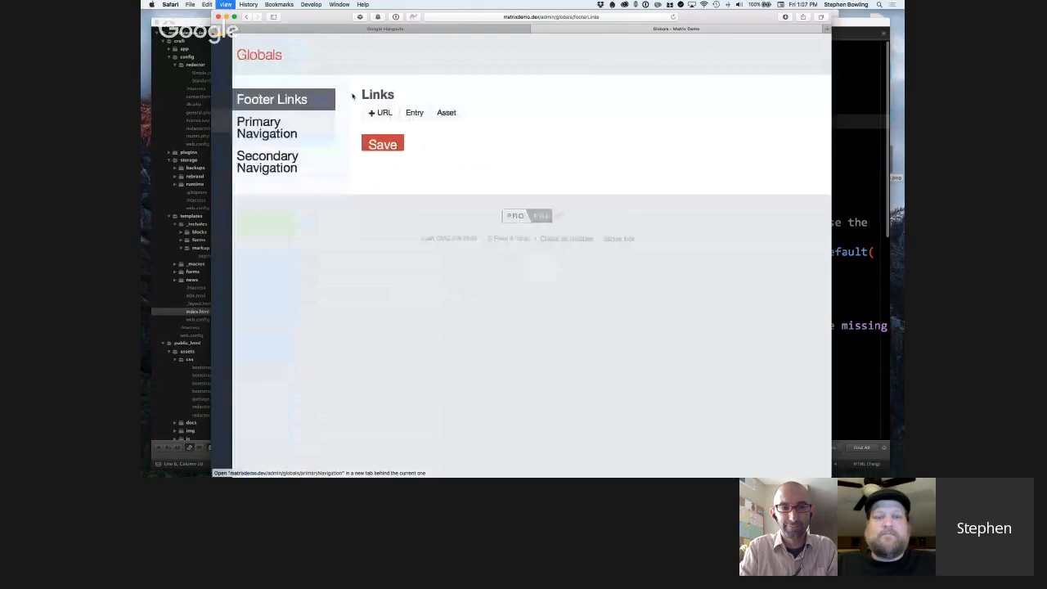
{"action": "key", "text": "super+0"}
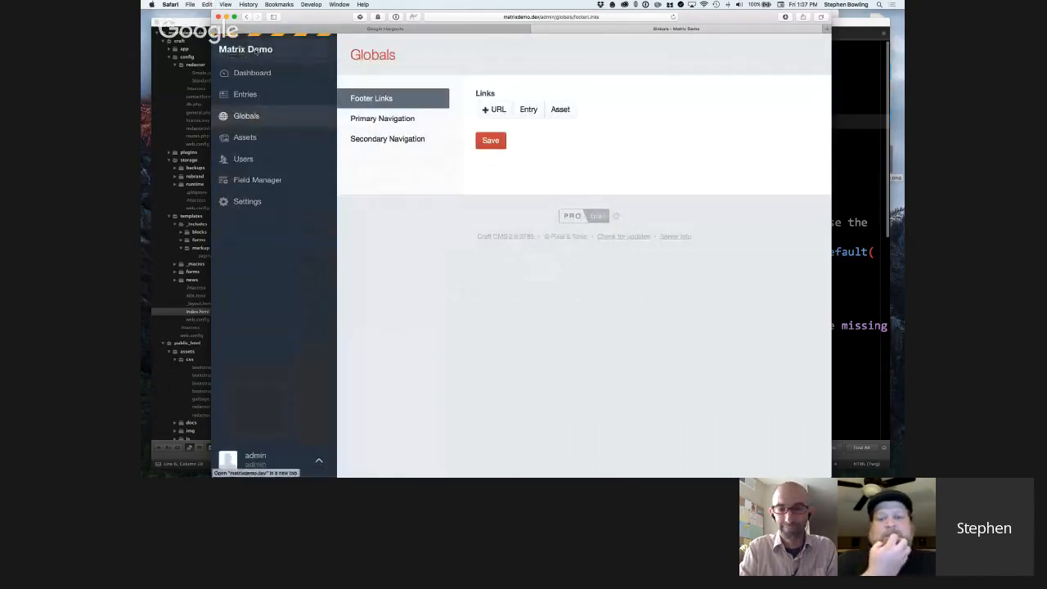
Open the site's front end in a new tab and examine its header navigation and footer areas.
{"action": "left_click", "coordinate": [265, 50], "text": "super"}
{"action": "left_click", "coordinate": [720, 30]}
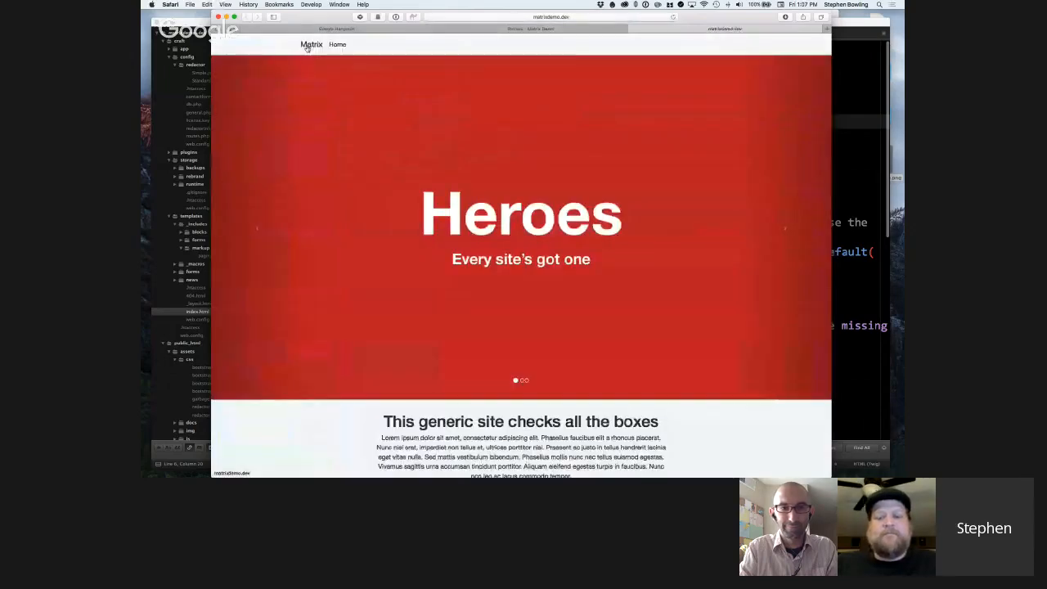
{"action": "key", "text": "super+shift+4"}
{"action": "left_click_drag", "start_coordinate": [289, 33], "coordinate": [588, 61]}
{"action": "key", "text": "Escape"}
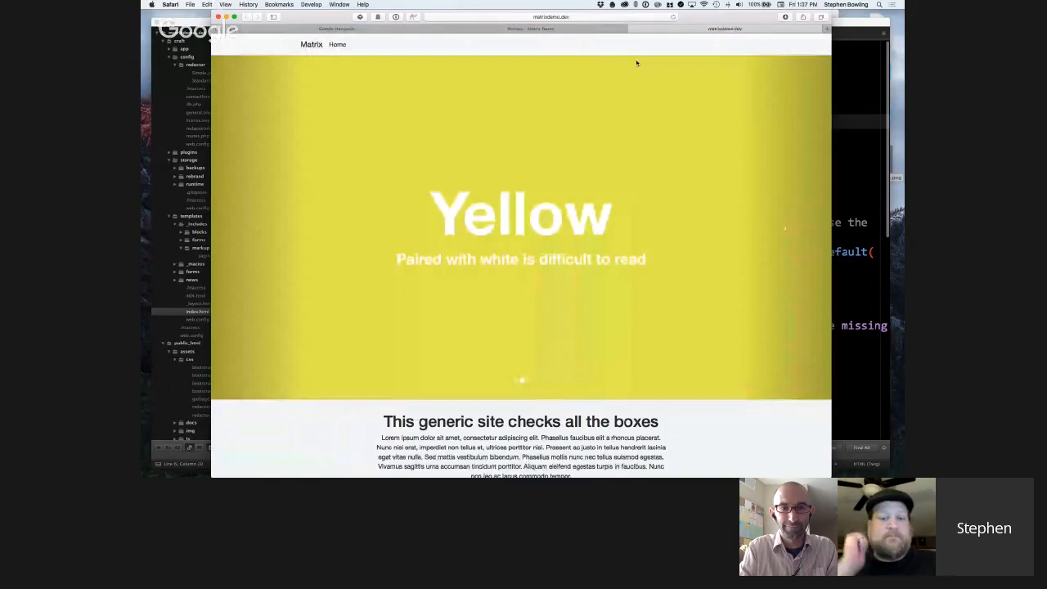
{"action": "left_click_drag", "start_coordinate": [701, 35], "coordinate": [831, 64]}
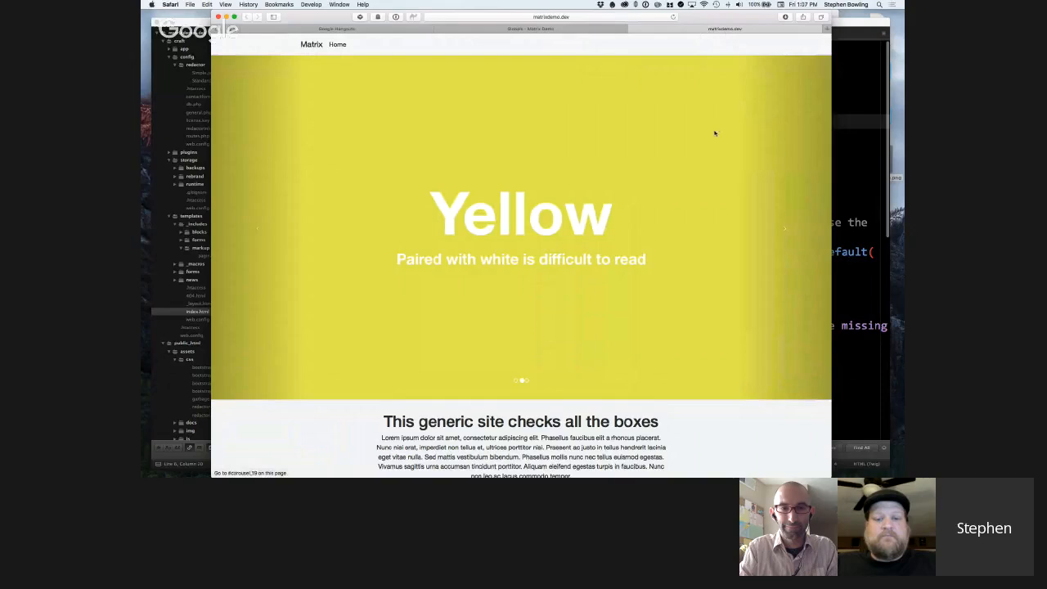
{"action": "scroll", "coordinate": [715, 133], "scroll_direction": "down", "scroll_amount": 10}
{"action": "scroll", "coordinate": [286, 474], "scroll_direction": "down", "scroll_amount": 5}
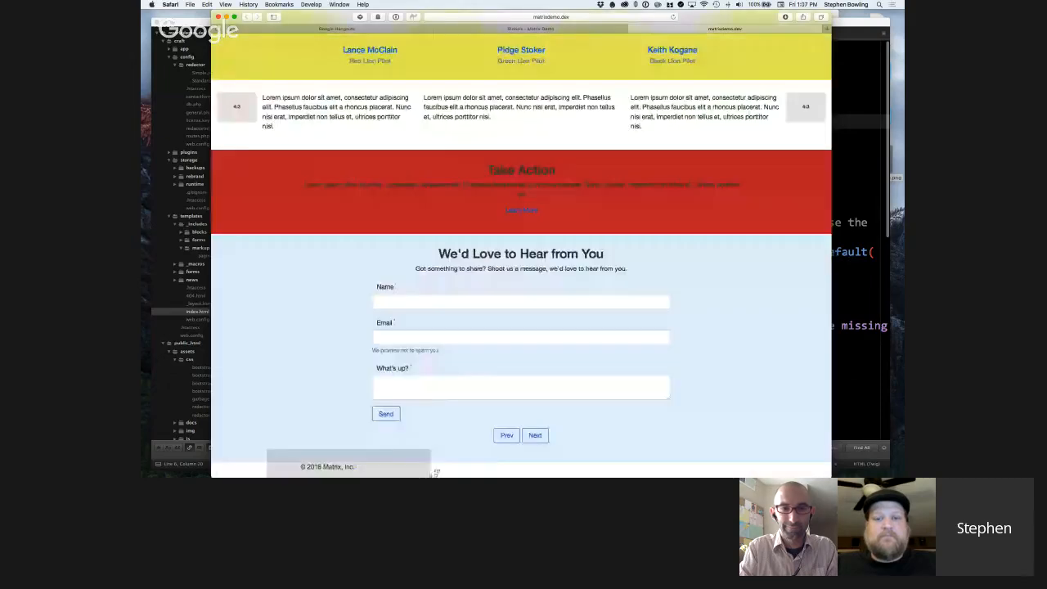
{"action": "left_click_drag", "start_coordinate": [513, 473], "coordinate": [524, 472]}
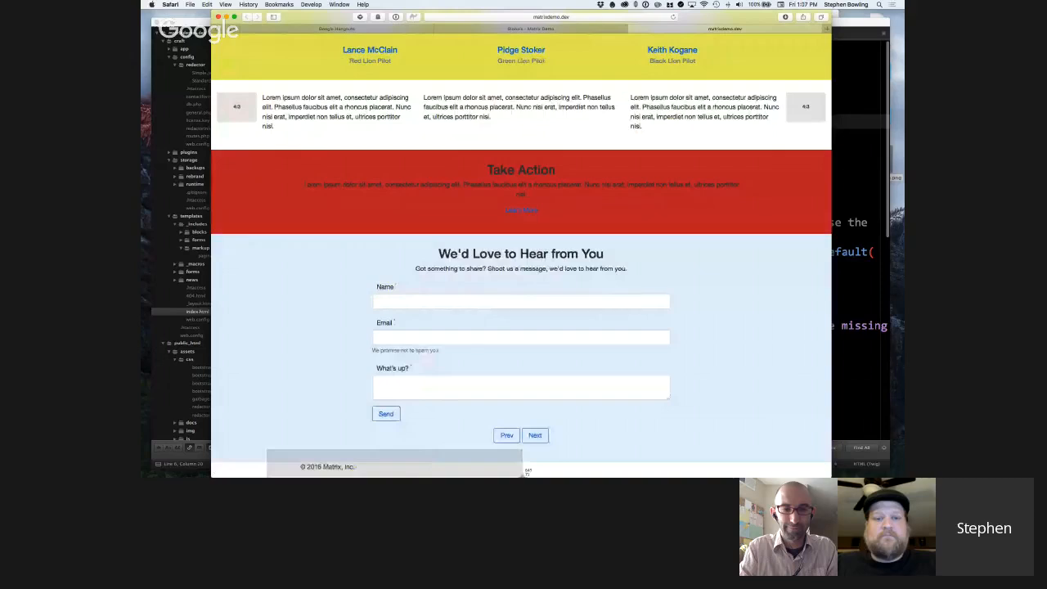
{"action": "left_click_drag", "start_coordinate": [524, 472], "coordinate": [522, 475]}
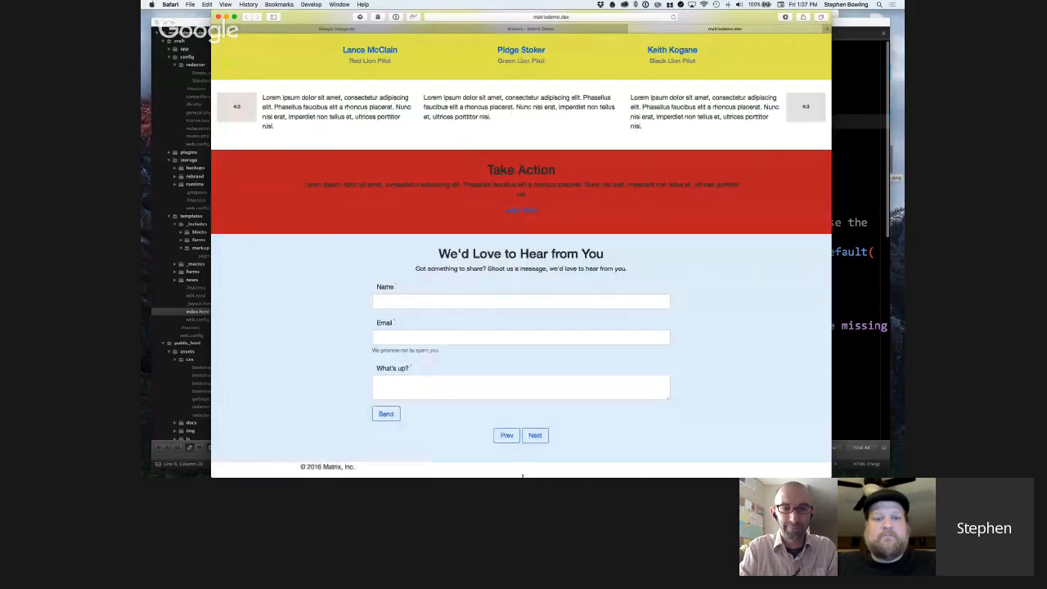
Return to the Globals page and add a URL, an Entry and an Asset block to Footer Links to view their fields.
{"action": "left_click", "coordinate": [518, 28]}
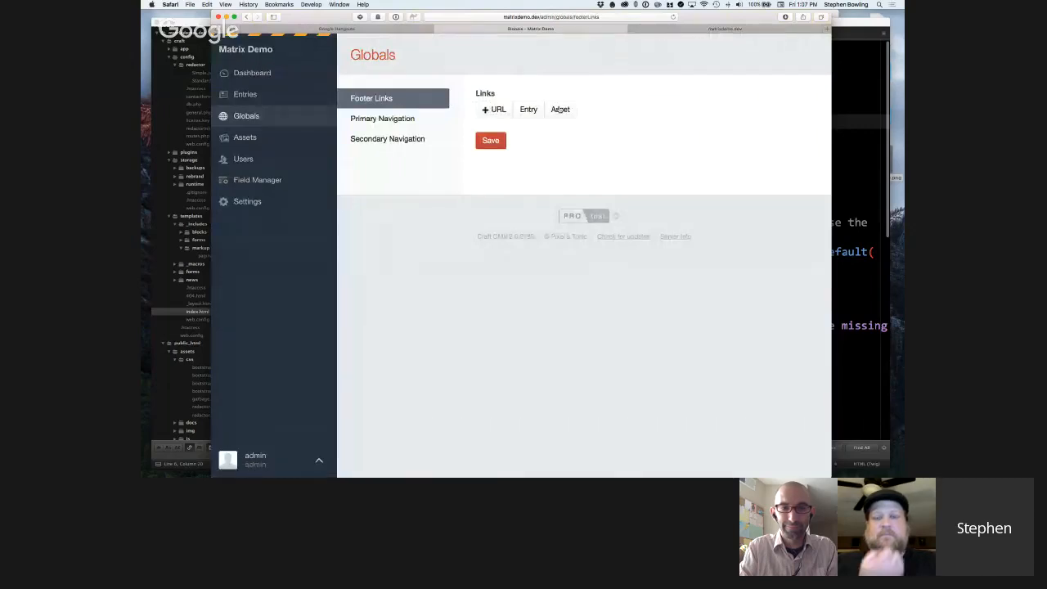
{"action": "left_click", "coordinate": [498, 110]}
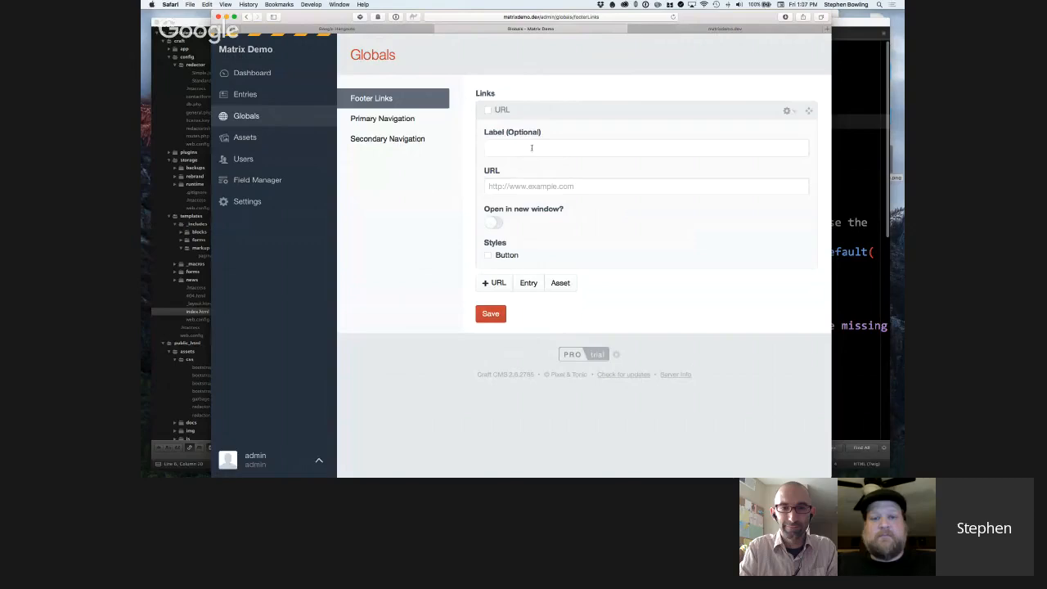
{"action": "left_click", "coordinate": [531, 284]}
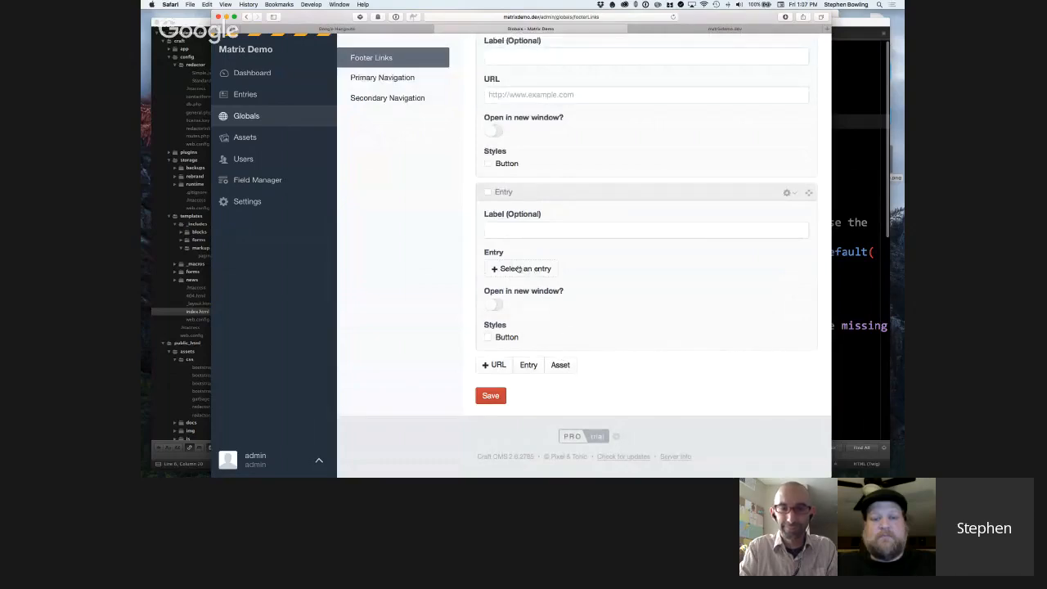
{"action": "scroll", "coordinate": [518, 269], "scroll_direction": "down", "scroll_amount": 1}
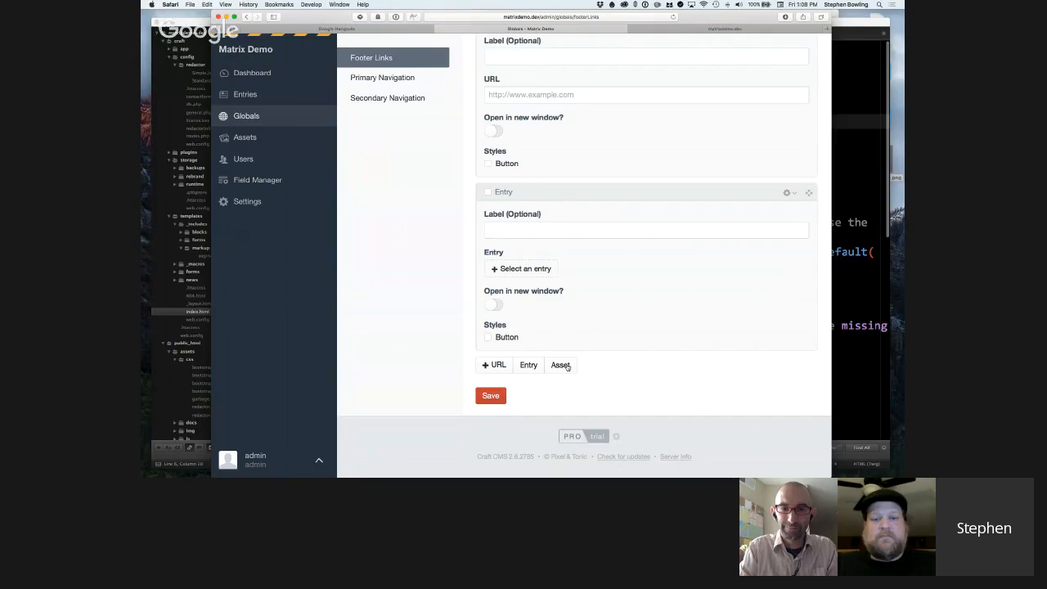
{"action": "left_click", "coordinate": [561, 365]}
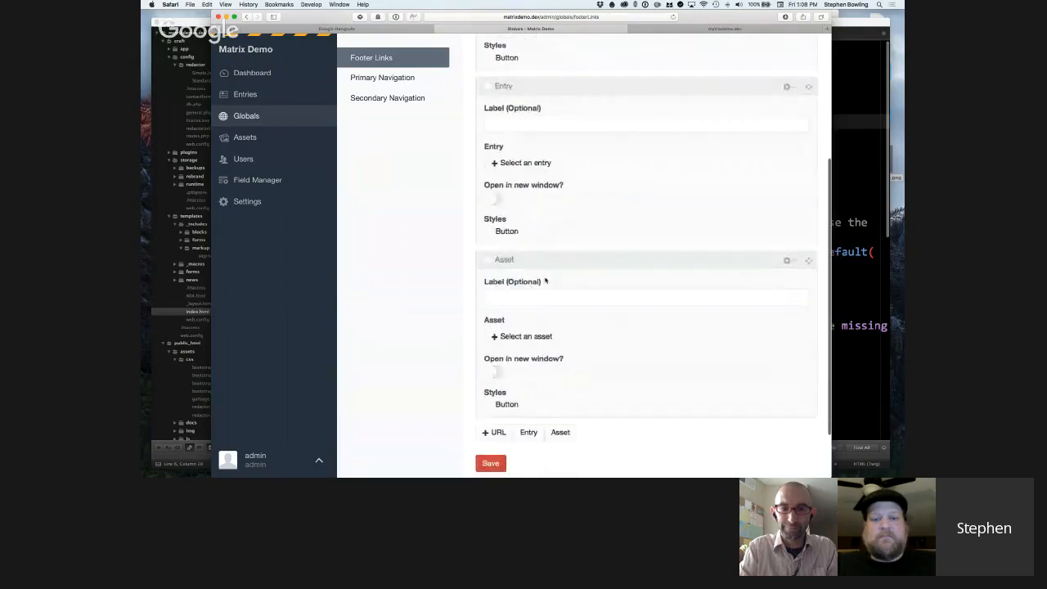
{"action": "scroll", "coordinate": [544, 270], "scroll_direction": "down", "scroll_amount": 2}
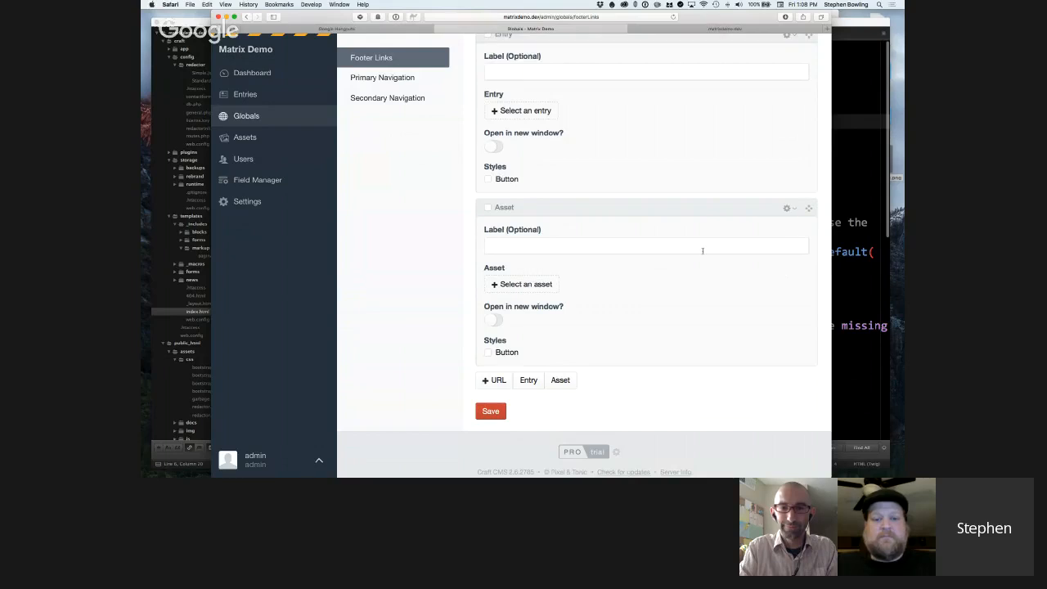
{"action": "scroll", "coordinate": [702, 251], "scroll_direction": "up", "scroll_amount": 5}
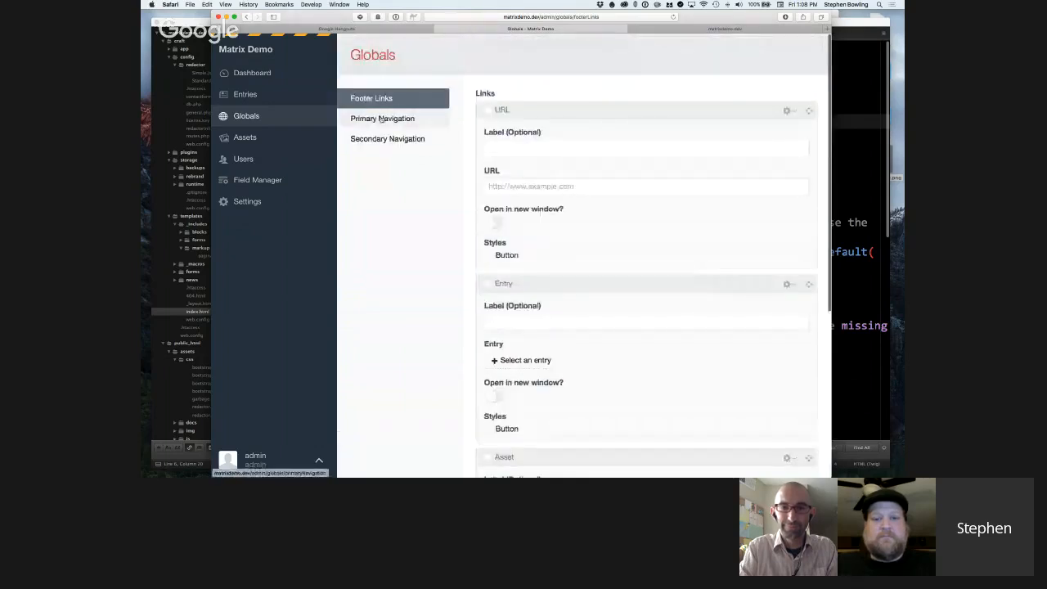
Add an Entry link to the About page in the Primary Navigation global and save it.
{"action": "left_click", "coordinate": [381, 120]}
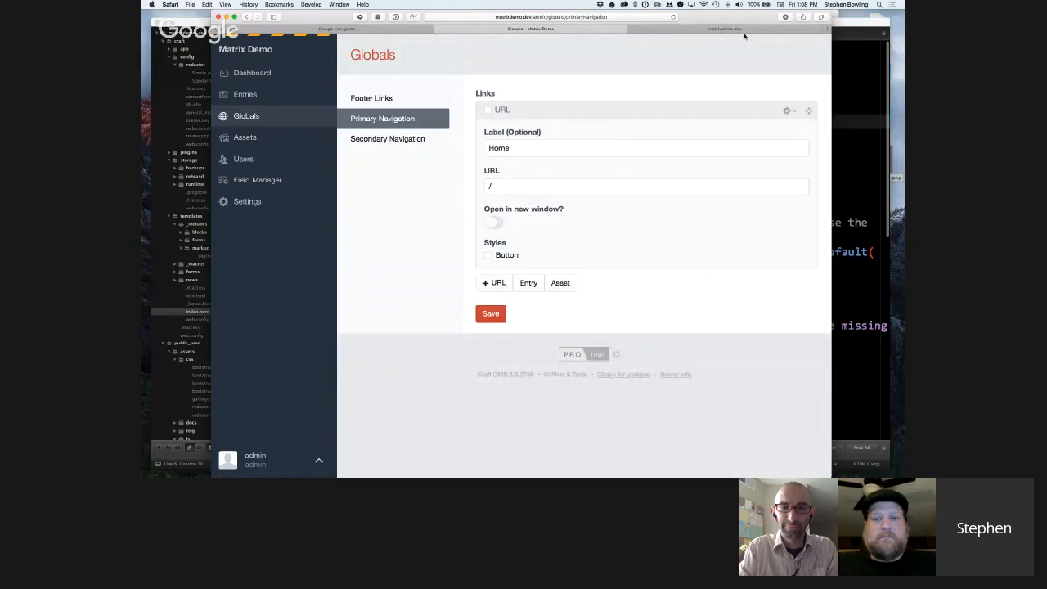
{"action": "left_click_drag", "start_coordinate": [708, 15], "coordinate": [667, 14]}
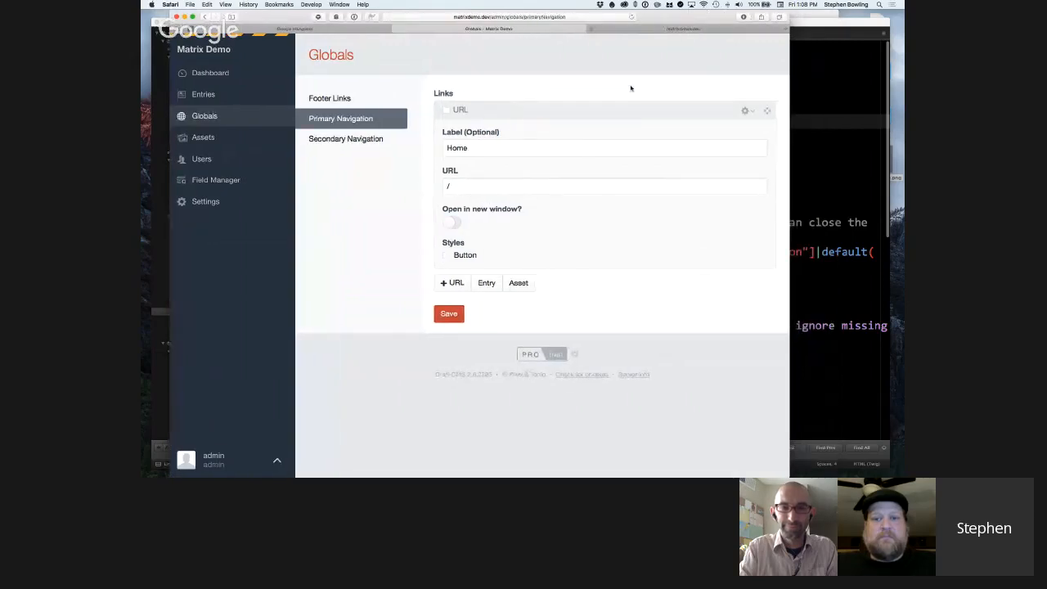
{"action": "left_click", "coordinate": [489, 284]}
{"action": "scroll", "coordinate": [500, 300], "scroll_direction": "down", "scroll_amount": 2}
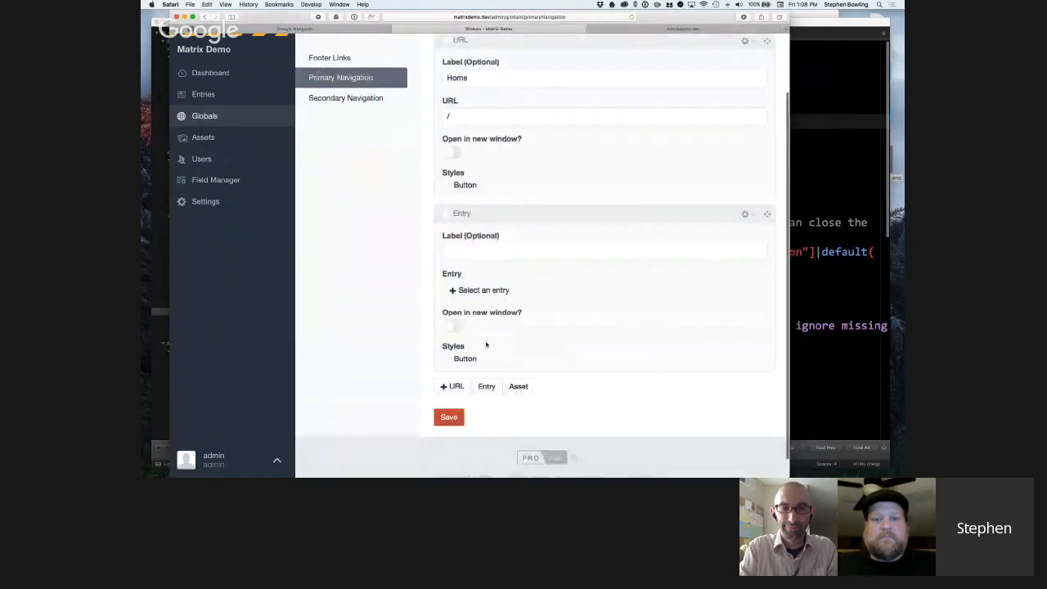
{"action": "left_click", "coordinate": [493, 250]}
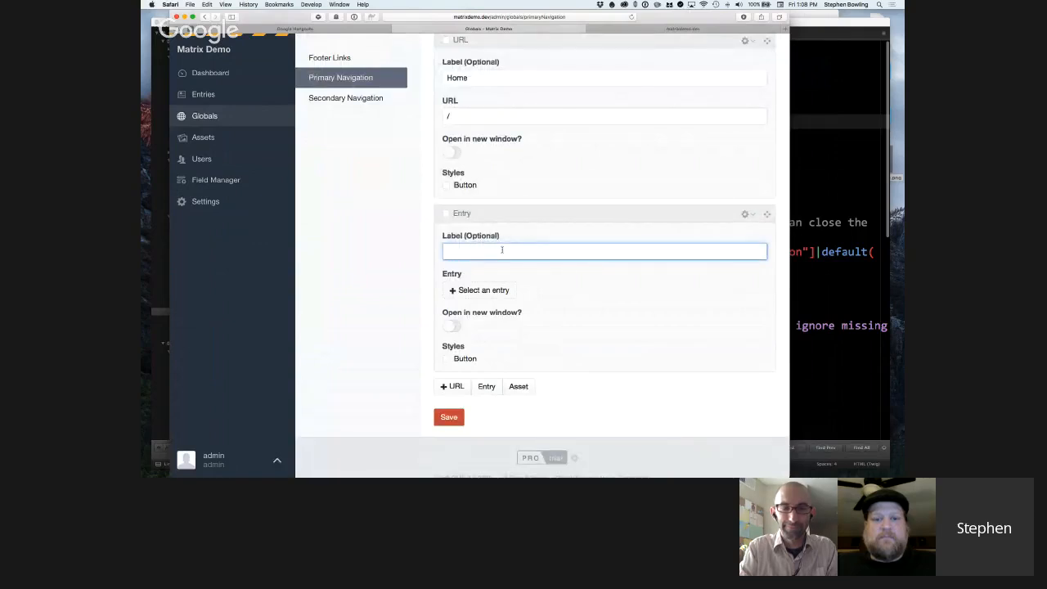
{"action": "scroll", "coordinate": [501, 249], "scroll_direction": "up", "scroll_amount": 1}
{"action": "scroll", "coordinate": [502, 250], "scroll_direction": "down", "scroll_amount": 1}
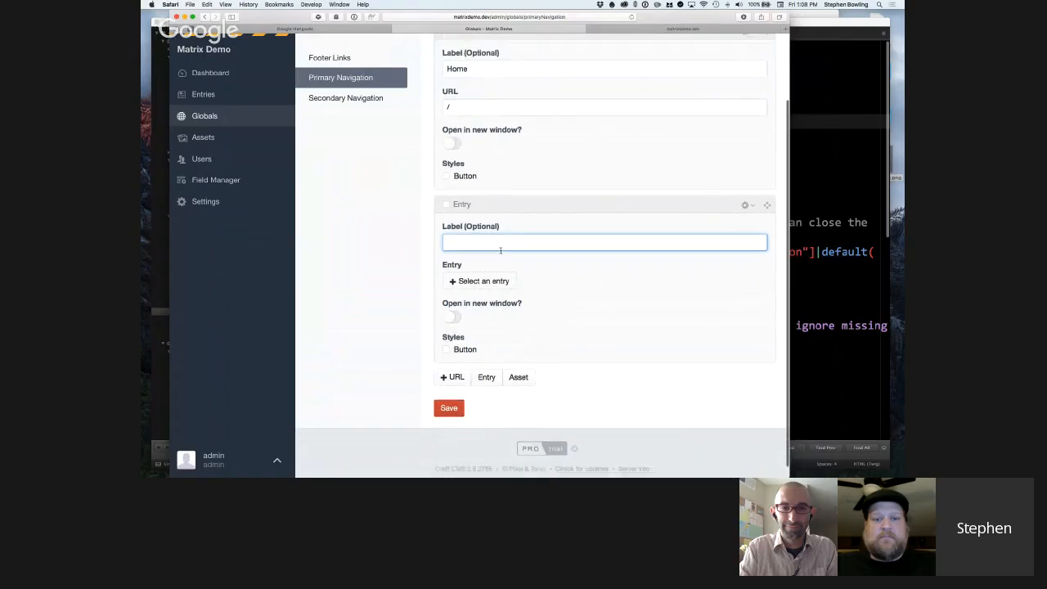
{"action": "left_click", "coordinate": [485, 281]}
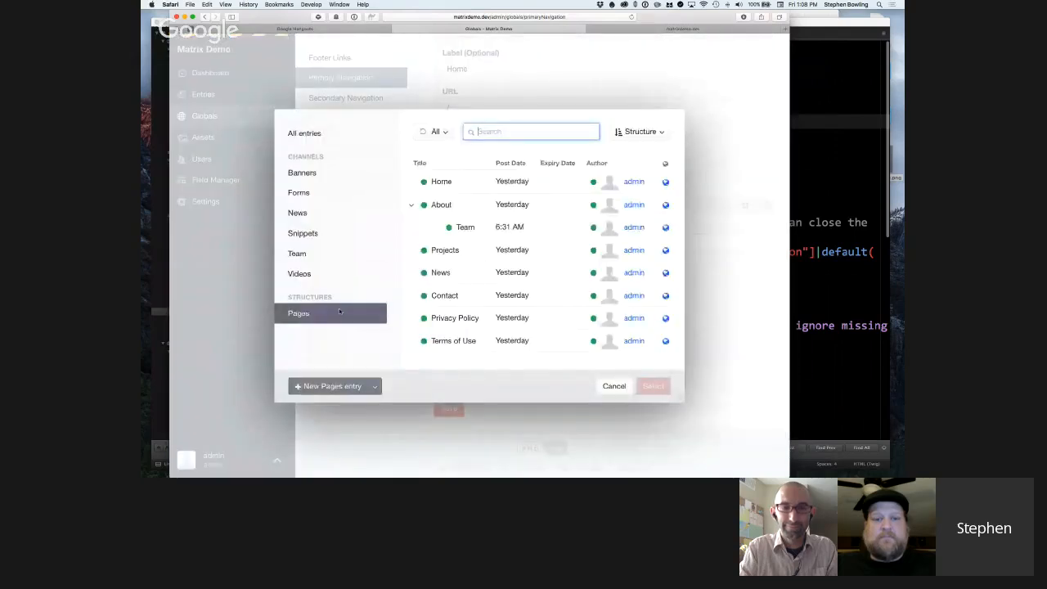
{"action": "double_click", "coordinate": [446, 205]}
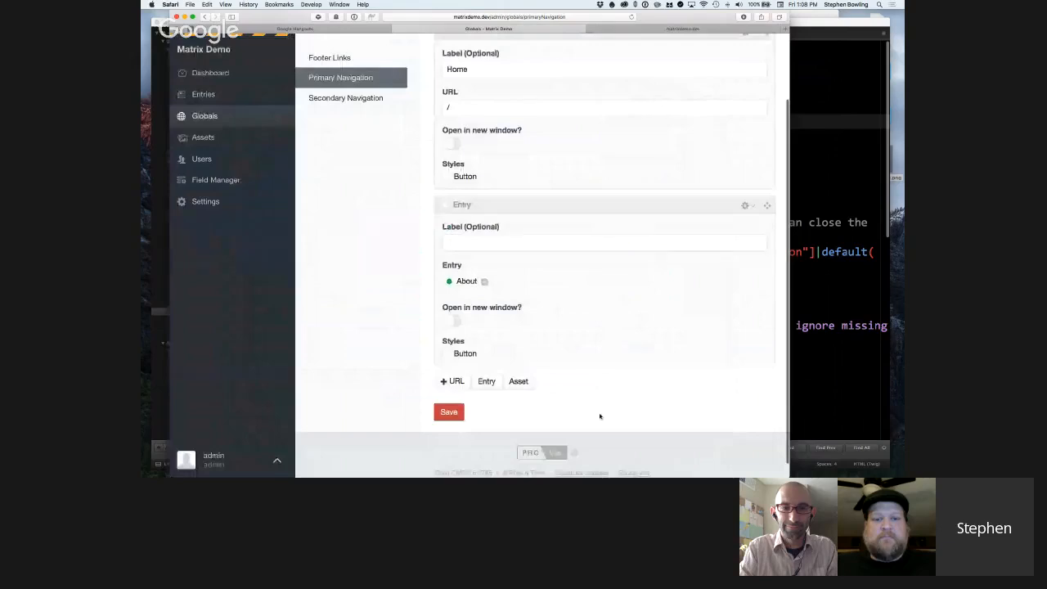
{"action": "key", "text": "super+s"}
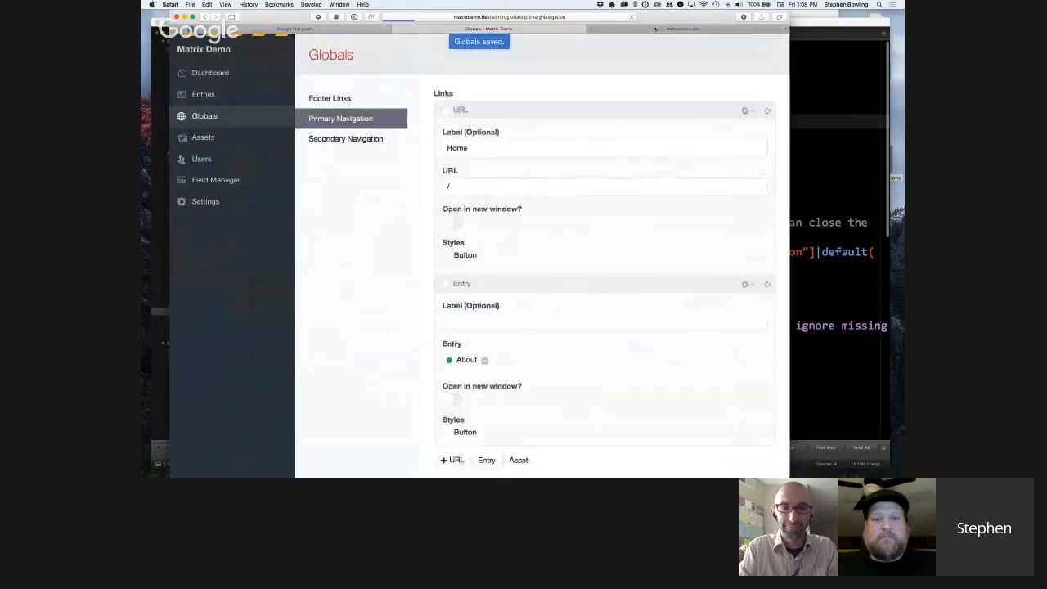
Reload the site's front end and check the header navigation for the About link.
{"action": "left_click", "coordinate": [646, 31]}
{"action": "scroll", "coordinate": [601, 122], "scroll_direction": "up", "scroll_amount": 15}
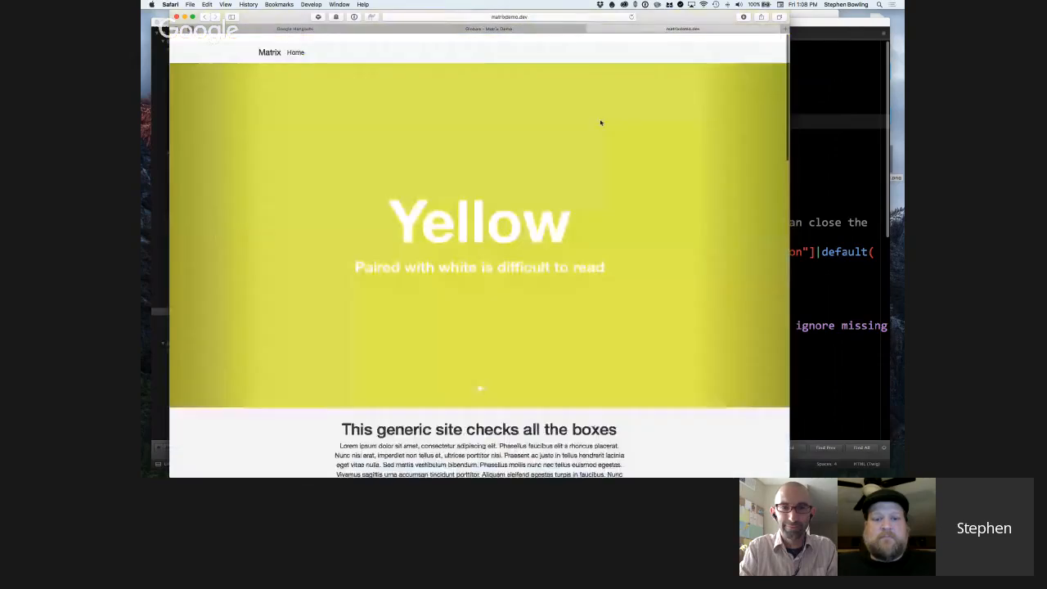
{"action": "key", "text": "super+r"}
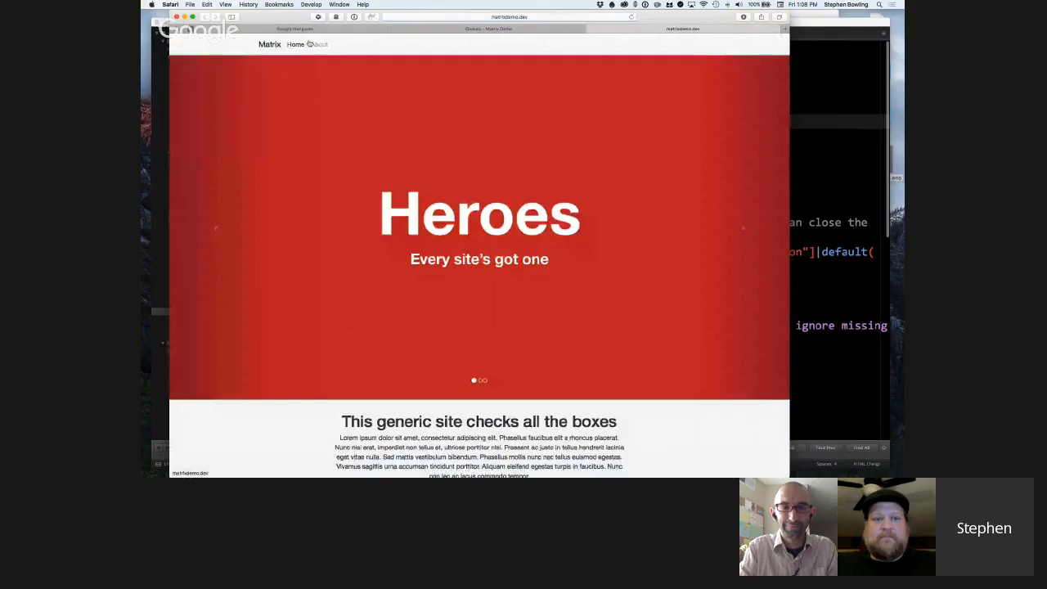
{"action": "left_click", "coordinate": [322, 45]}
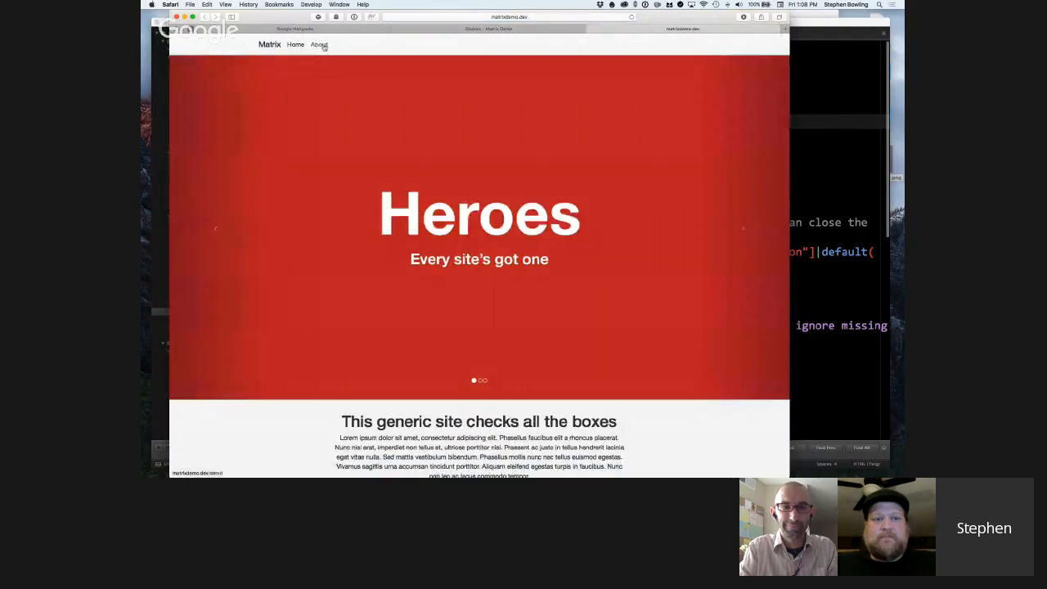
Add another Entry link block to the Primary Navigation global, linked to the Projects page.
{"action": "left_click", "coordinate": [469, 28]}
{"action": "scroll", "coordinate": [533, 333], "scroll_direction": "down", "scroll_amount": 2}
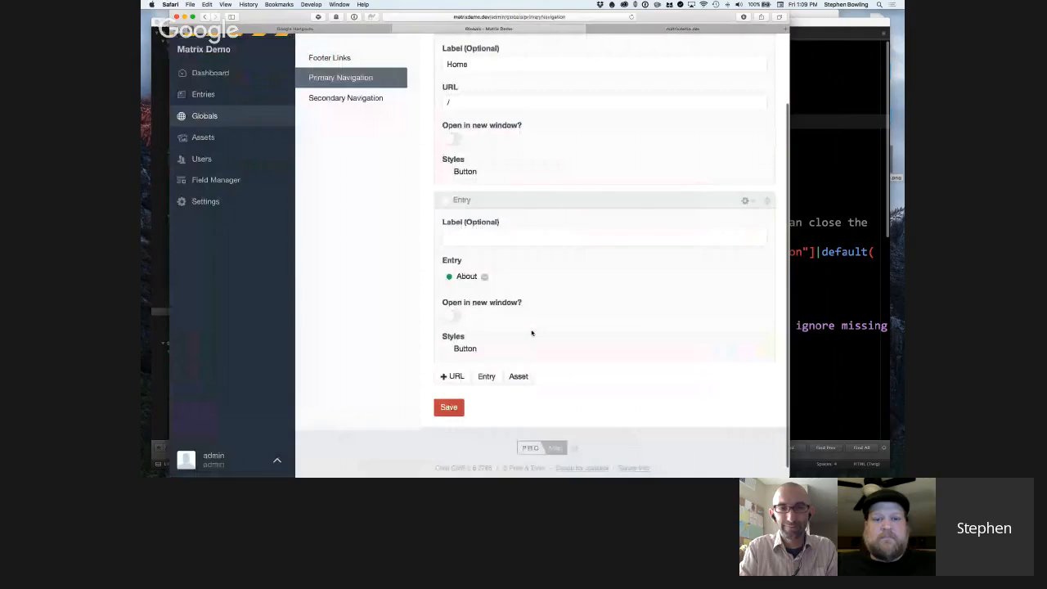
{"action": "left_click", "coordinate": [487, 375]}
{"action": "scroll", "coordinate": [492, 369], "scroll_direction": "down", "scroll_amount": 3}
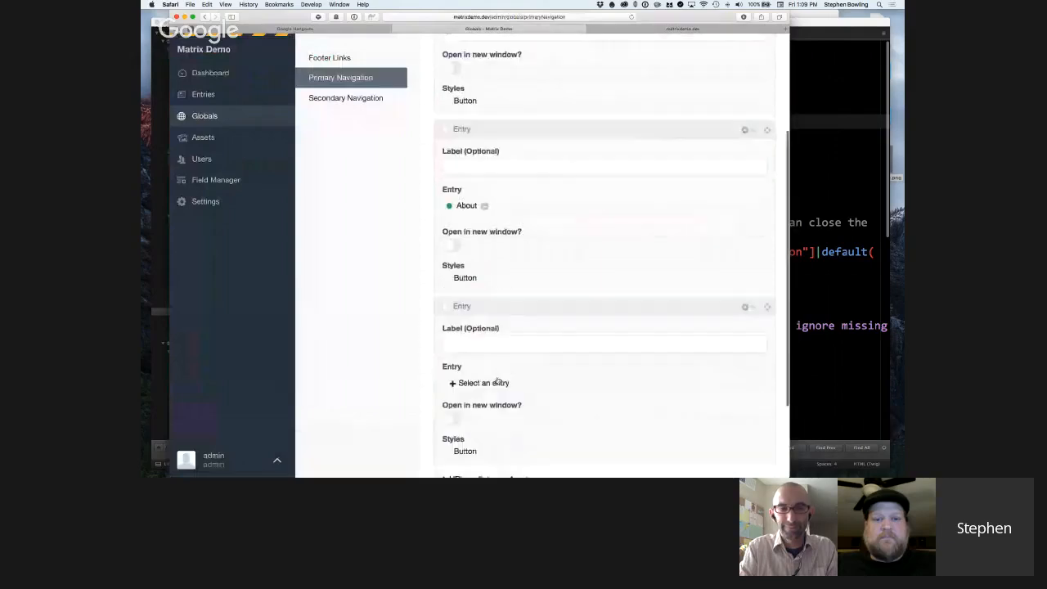
{"action": "left_click", "coordinate": [484, 339]}
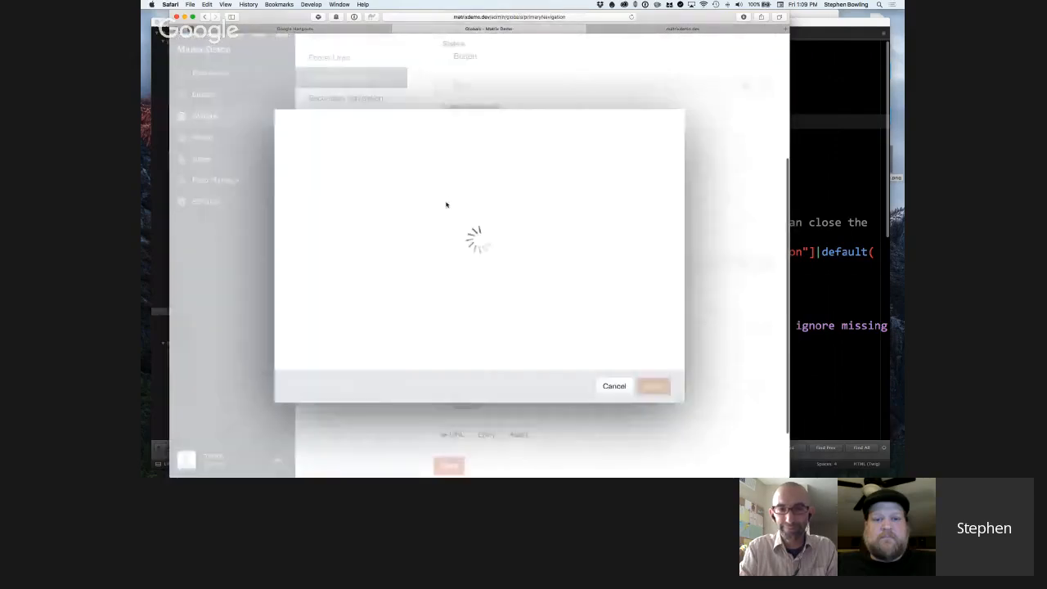
{"action": "double_click", "coordinate": [449, 255]}
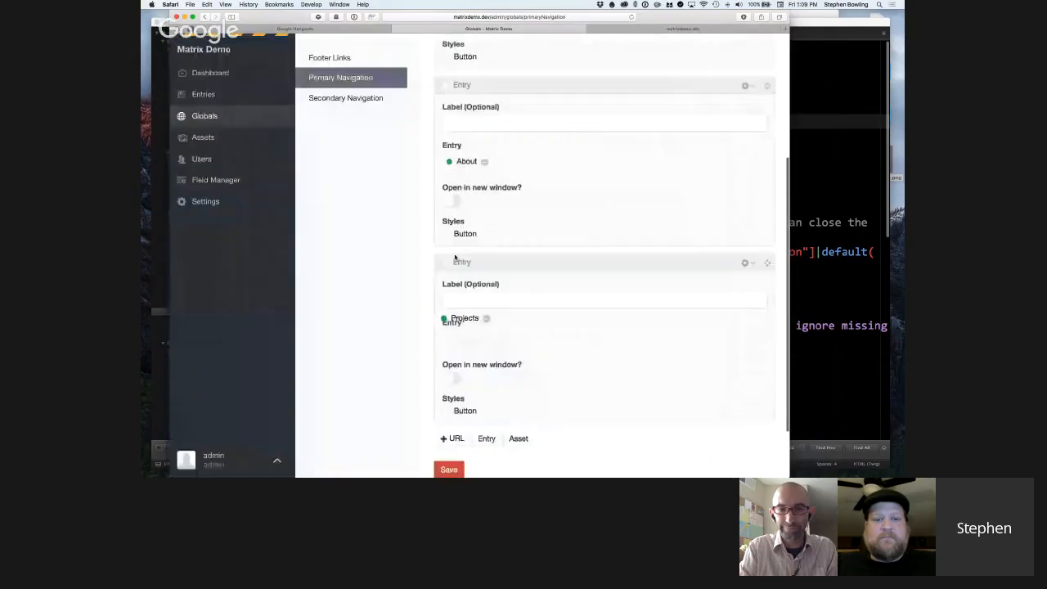
{"action": "scroll", "coordinate": [530, 360], "scroll_direction": "down", "scroll_amount": 1}
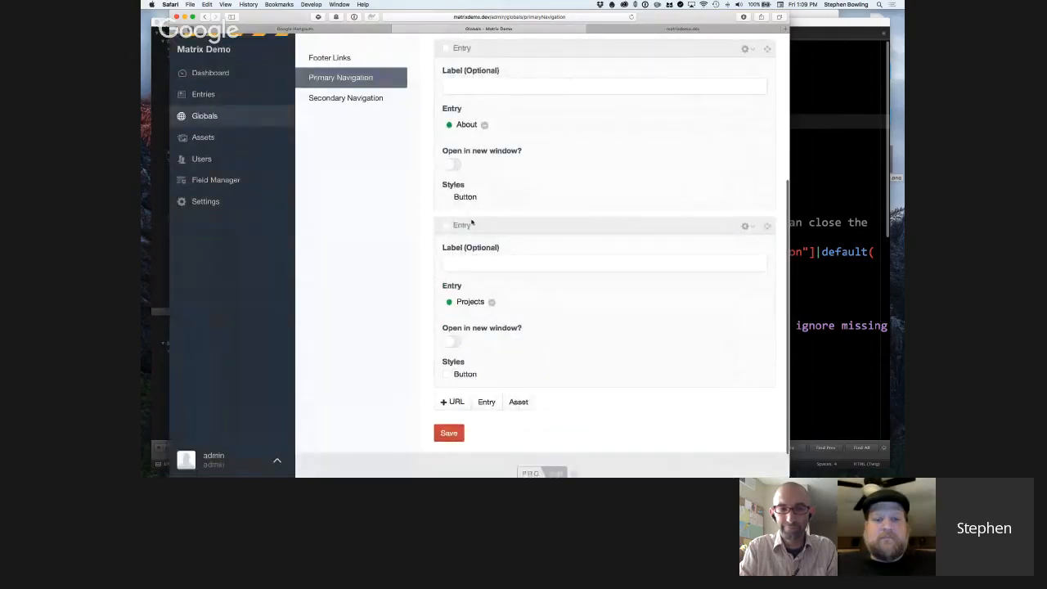
Apply the Button style to the Projects link in the Primary Navigation global, save it, and check the front-end header.
{"action": "left_click", "coordinate": [447, 374]}
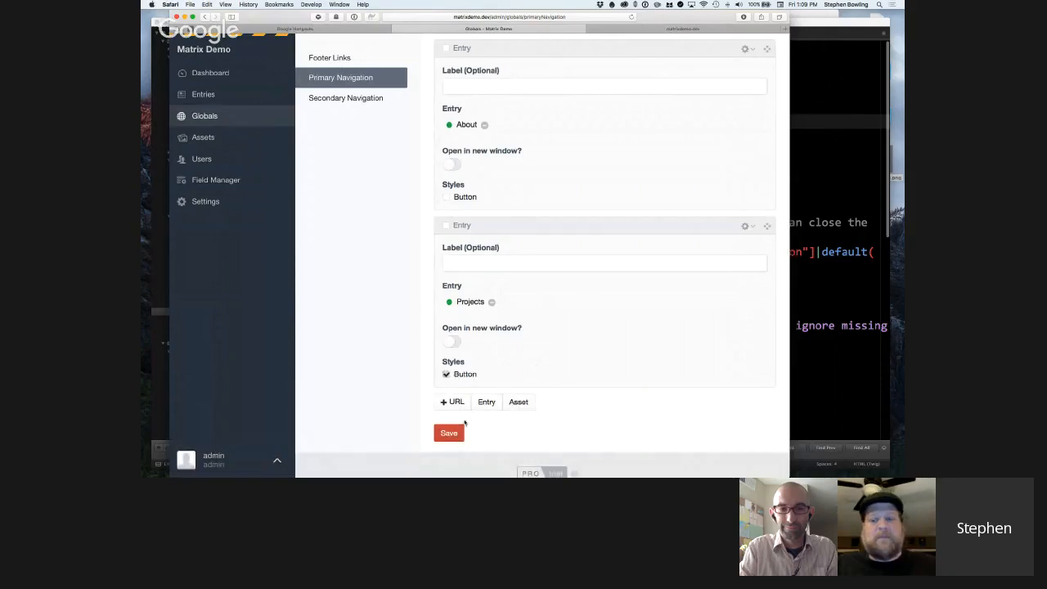
{"action": "key", "text": "super+s"}
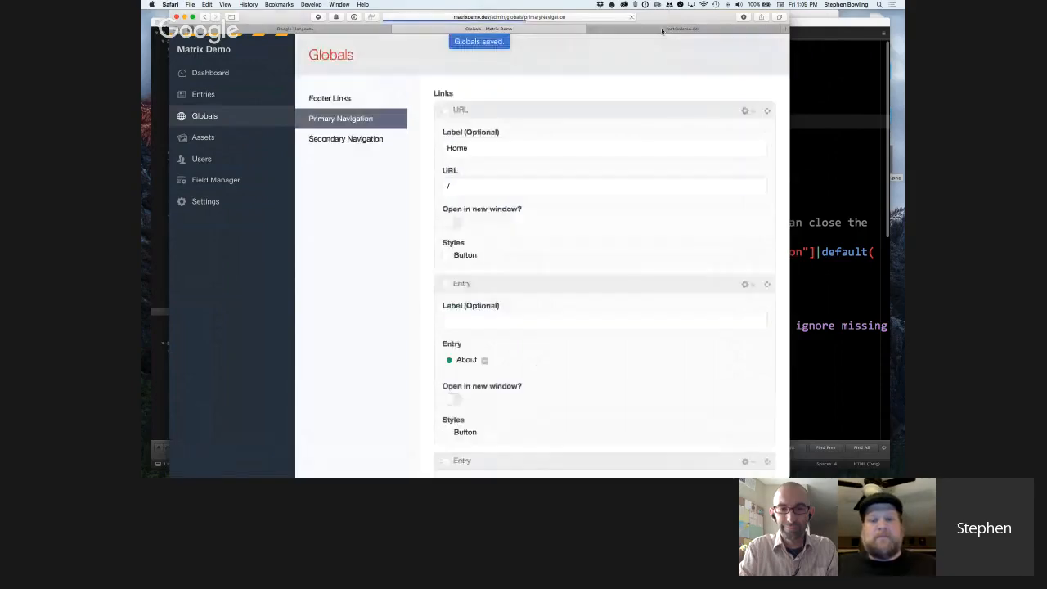
{"action": "left_click", "coordinate": [663, 29]}
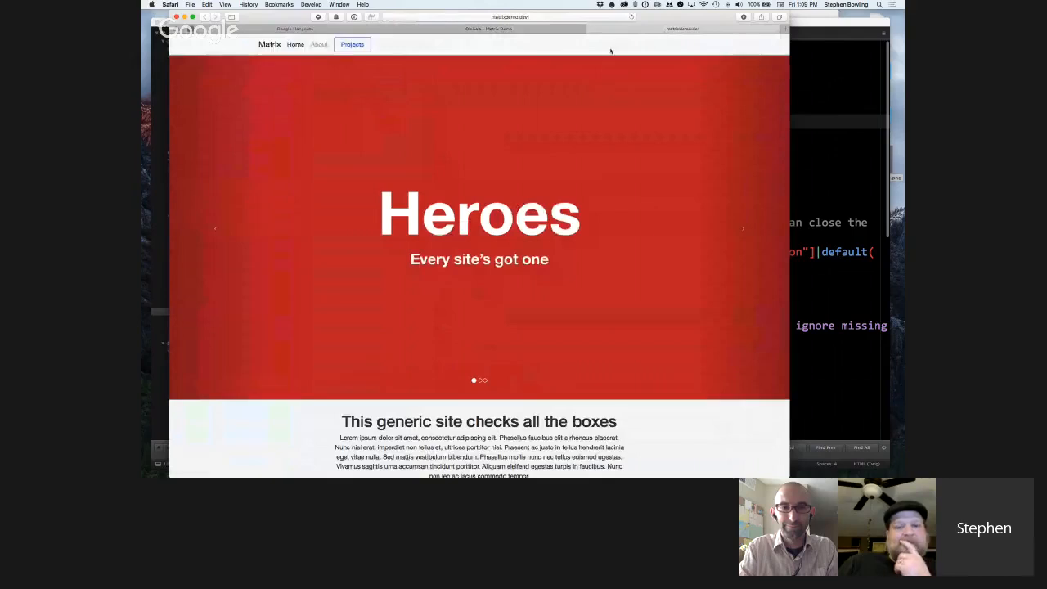
Return to the Primary Navigation global, clear the Button style on the Projects link, and save.
{"action": "left_click", "coordinate": [555, 28]}
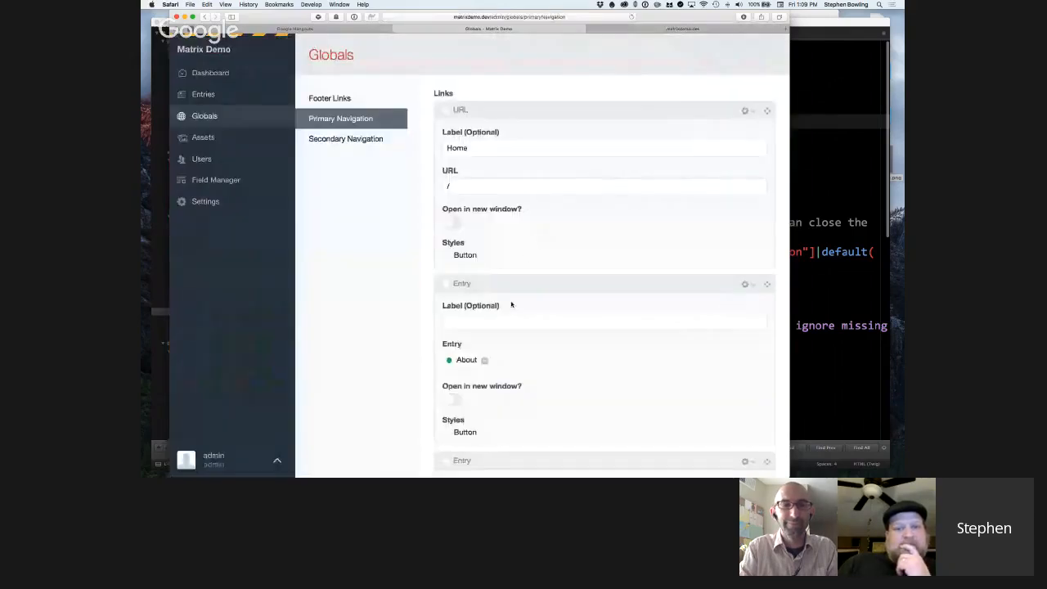
{"action": "scroll", "coordinate": [506, 336], "scroll_direction": "down", "scroll_amount": 2}
{"action": "scroll", "coordinate": [504, 335], "scroll_direction": "down", "scroll_amount": 3}
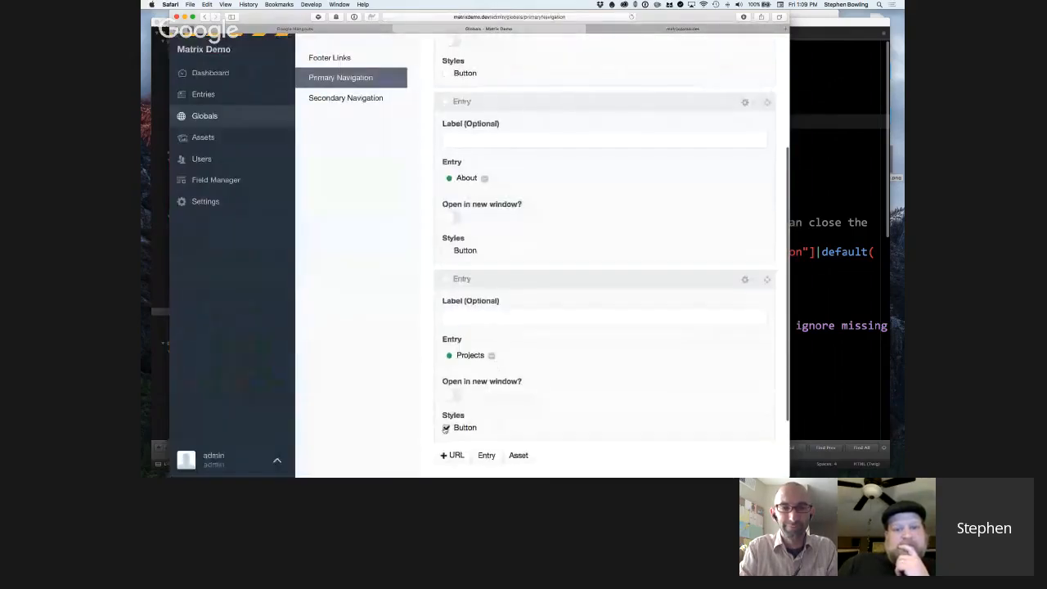
{"action": "key", "text": "ctrl+s"}
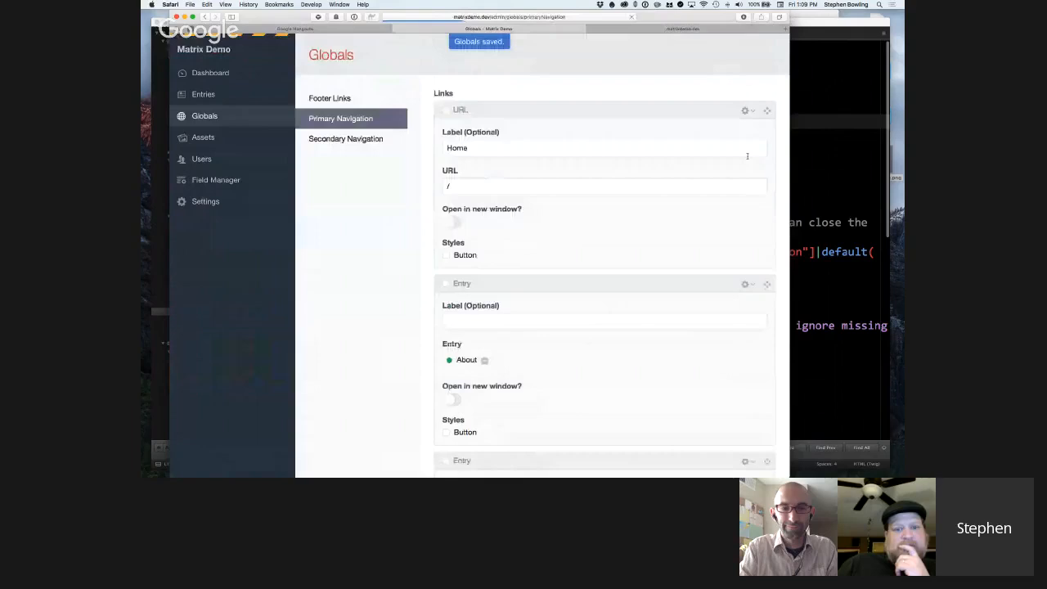
Switch to Sublime Text and examine the navbar markup with its navigation macro calls in _layout.html.
{"action": "key", "text": "super+Tab"}
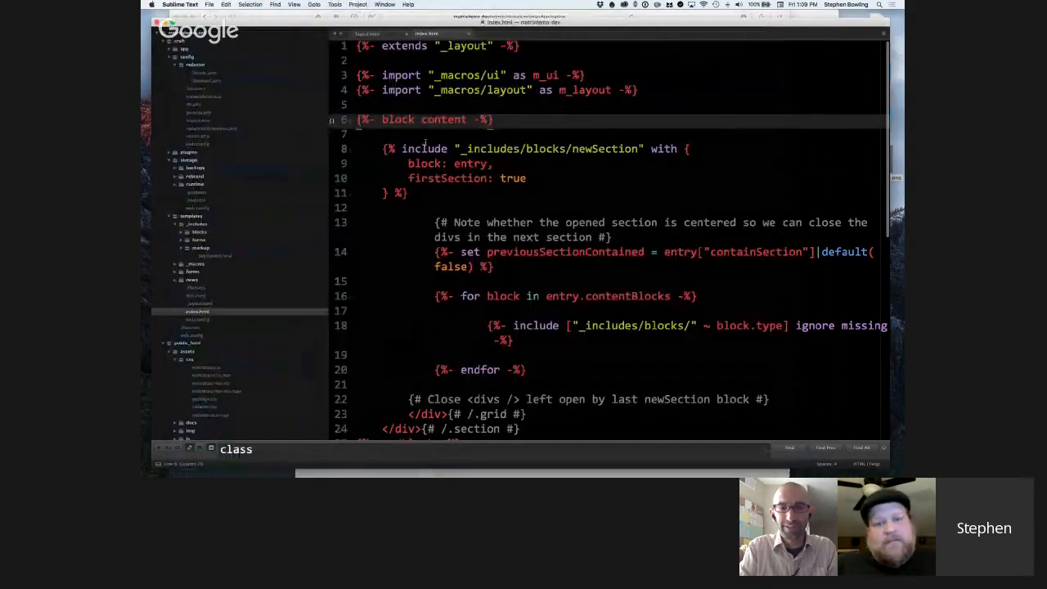
{"action": "left_click", "coordinate": [368, 34]}
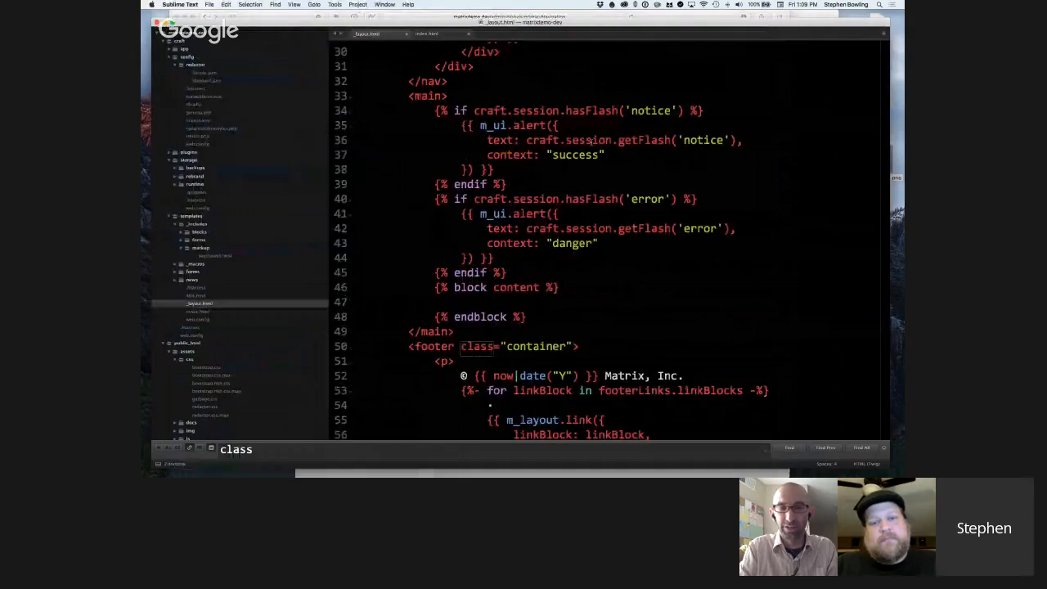
{"action": "scroll", "coordinate": [590, 141], "scroll_direction": "up", "scroll_amount": 3}
{"action": "scroll", "coordinate": [589, 140], "scroll_direction": "up", "scroll_amount": 5}
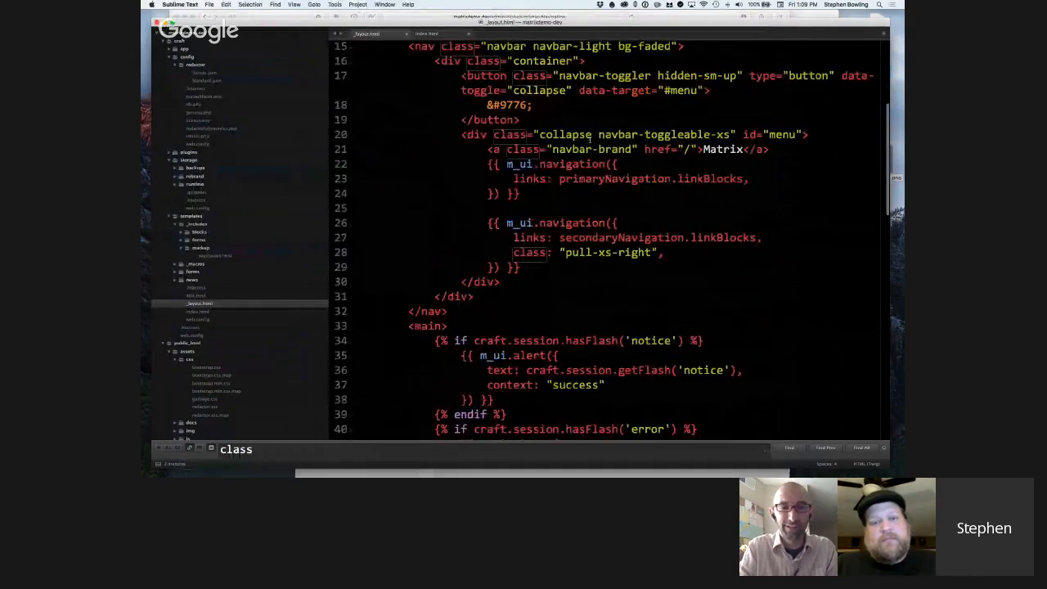
{"action": "scroll", "coordinate": [589, 140], "scroll_direction": "up", "scroll_amount": 1}
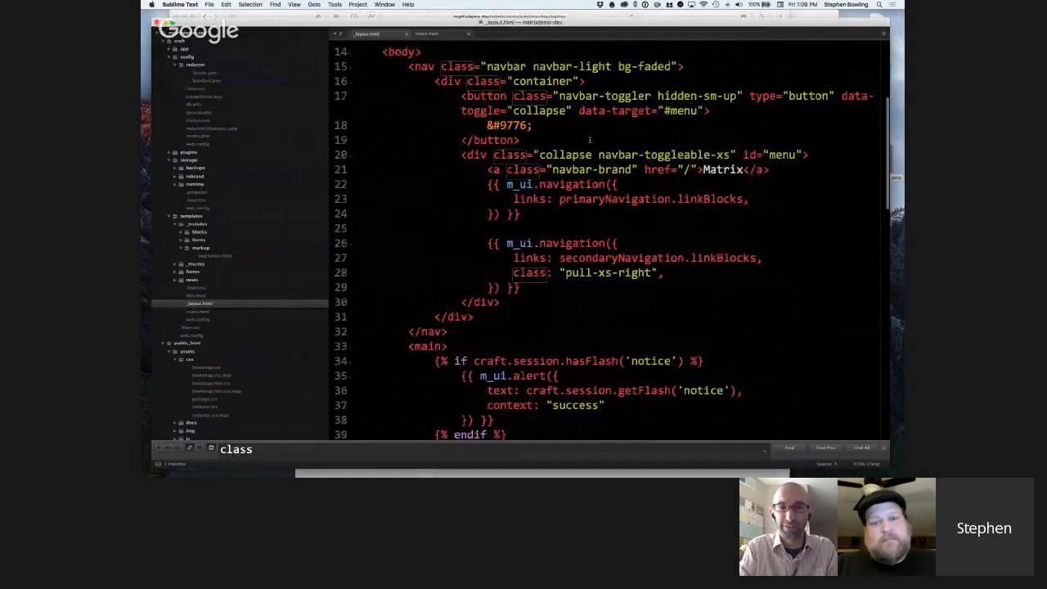
{"action": "scroll", "coordinate": [589, 140], "scroll_direction": "down", "scroll_amount": 1}
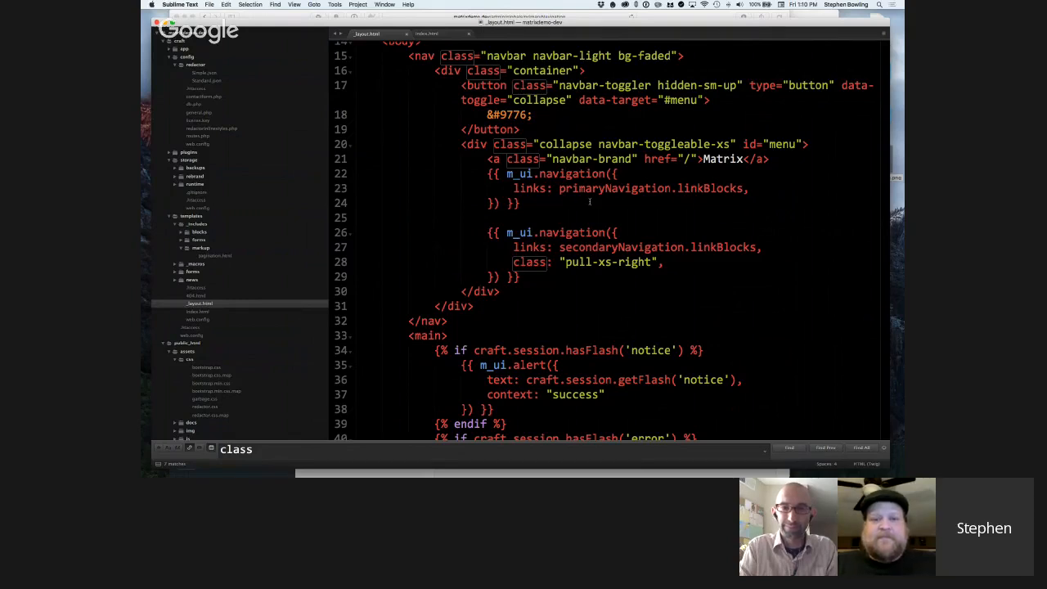
Highlight the first m_ui.navigation call in _layout.html and its primaryNavigation.linkBlocks argument.
{"action": "left_click_drag", "start_coordinate": [488, 174], "coordinate": [524, 203]}
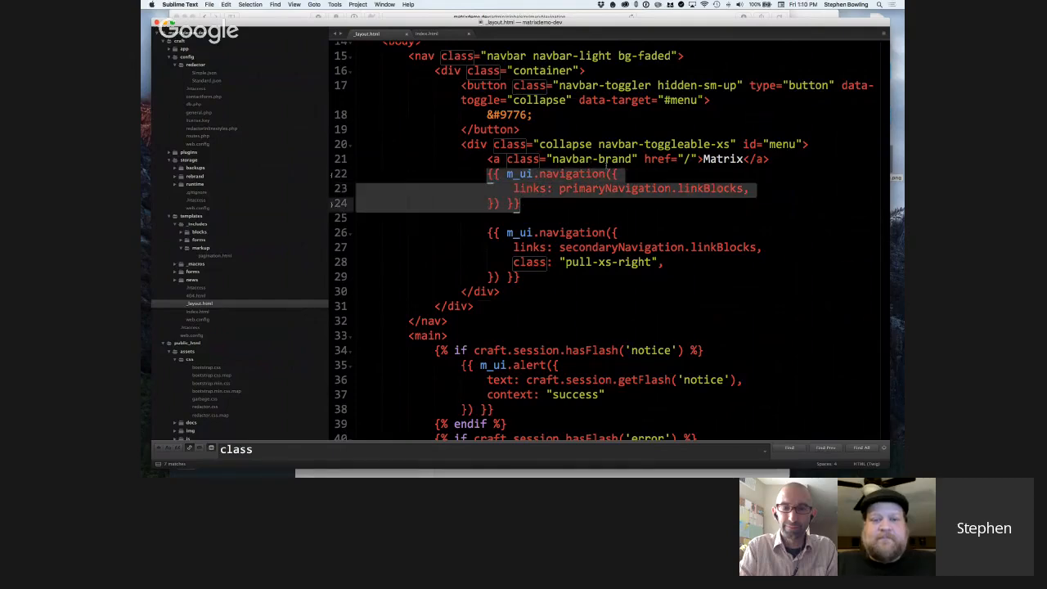
{"action": "left_click", "coordinate": [617, 166]}
{"action": "left_click_drag", "start_coordinate": [535, 203], "coordinate": [357, 175]}
{"action": "left_click", "coordinate": [490, 179]}
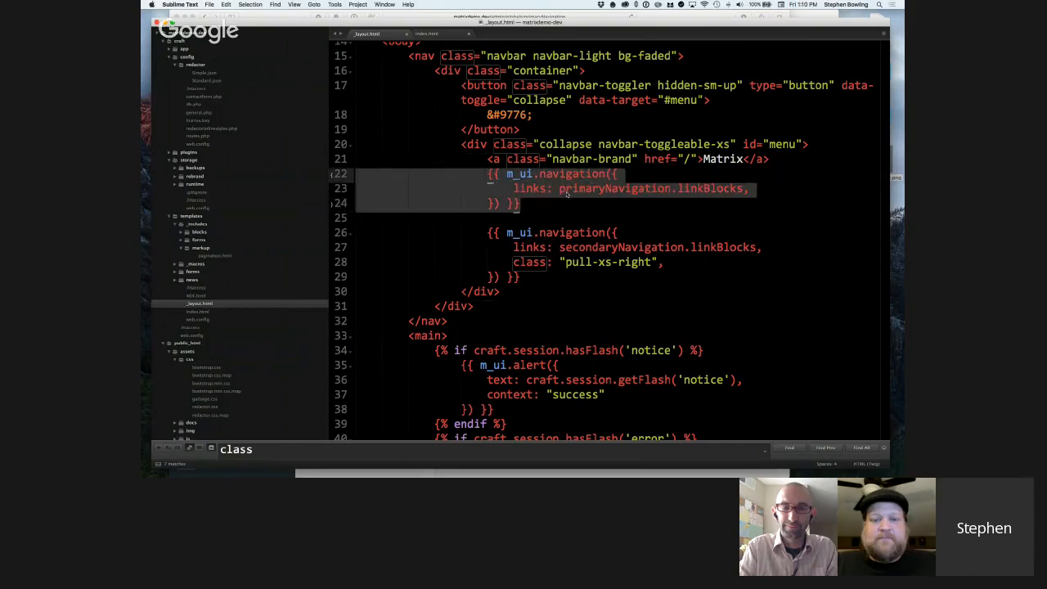
{"action": "left_click_drag", "start_coordinate": [559, 189], "coordinate": [708, 191]}
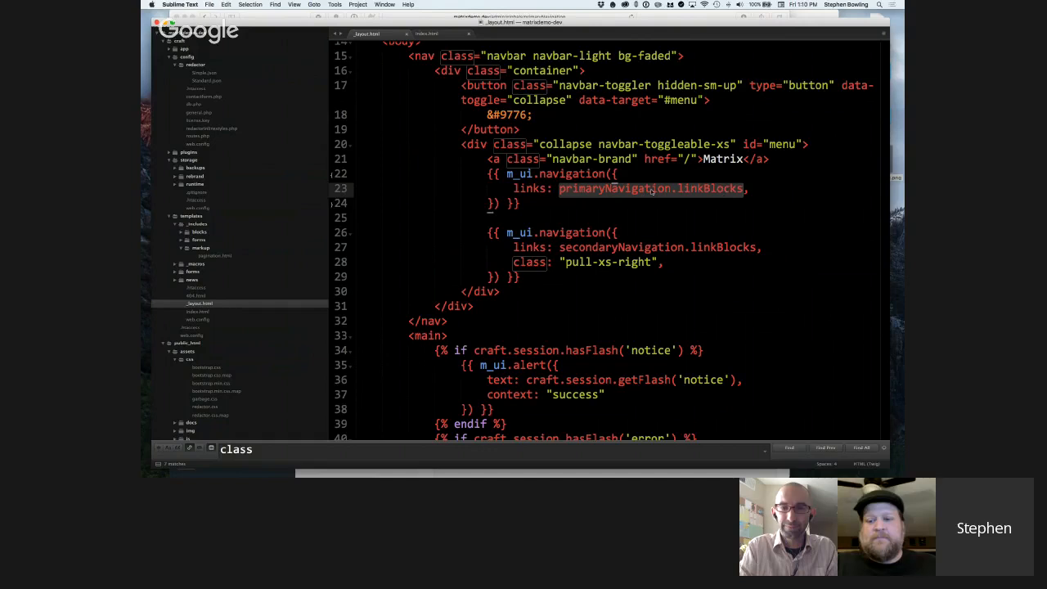
Expand the templates' _macros folder, open layout.html, and look through its macros.
{"action": "key", "text": "super+p"}
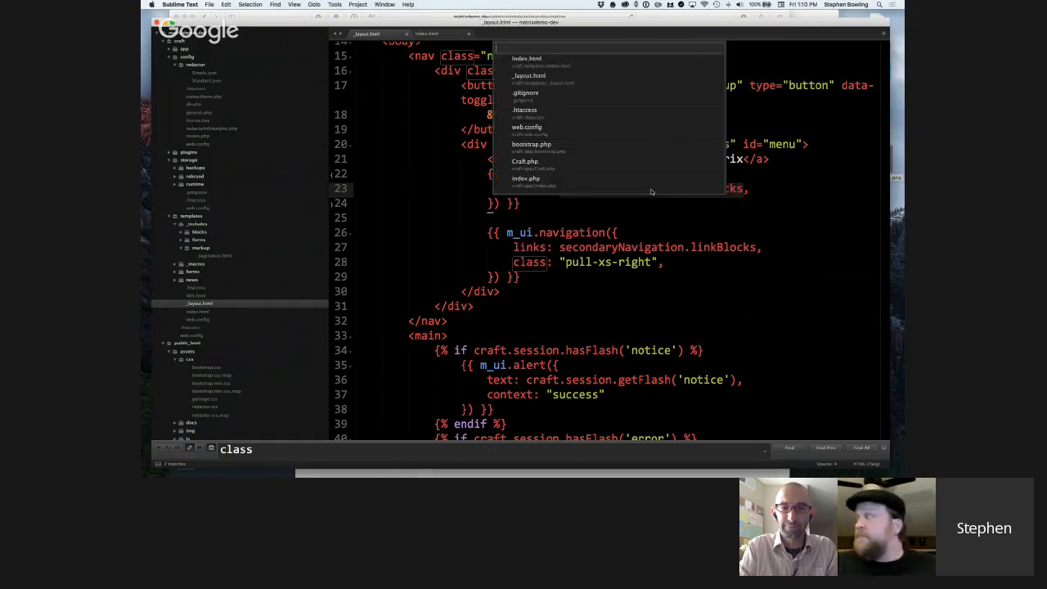
{"action": "left_click", "coordinate": [603, 82]}
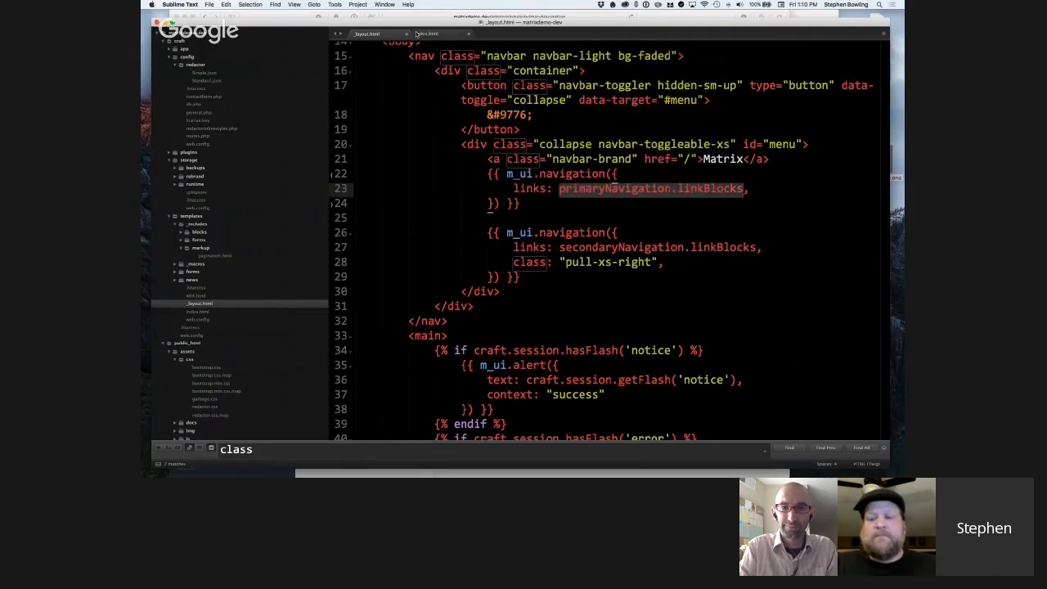
{"action": "scroll", "coordinate": [188, 214], "scroll_direction": "down", "scroll_amount": 2}
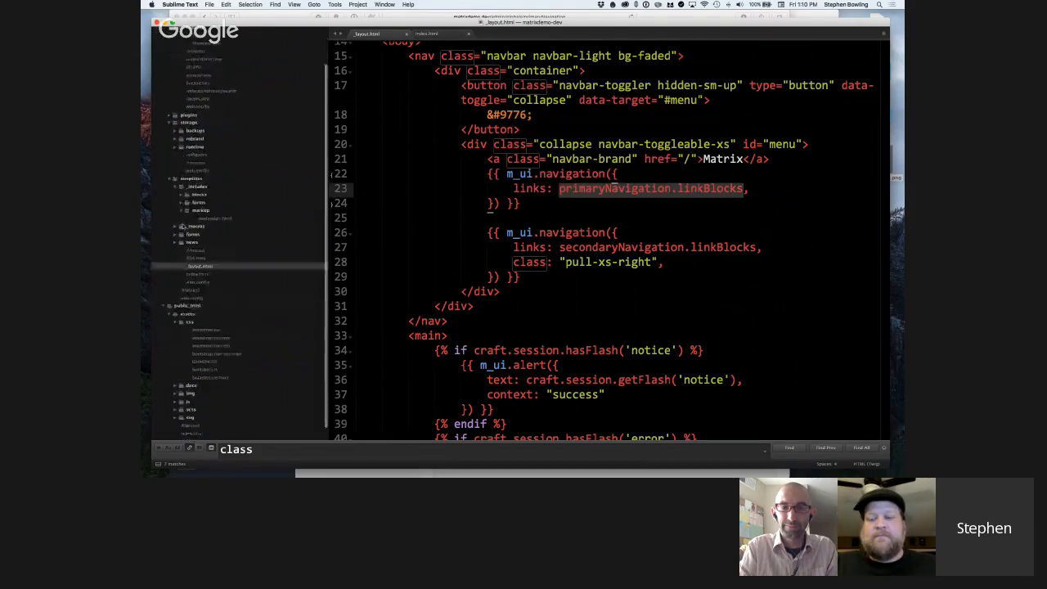
{"action": "left_click", "coordinate": [191, 227]}
{"action": "left_click", "coordinate": [203, 242]}
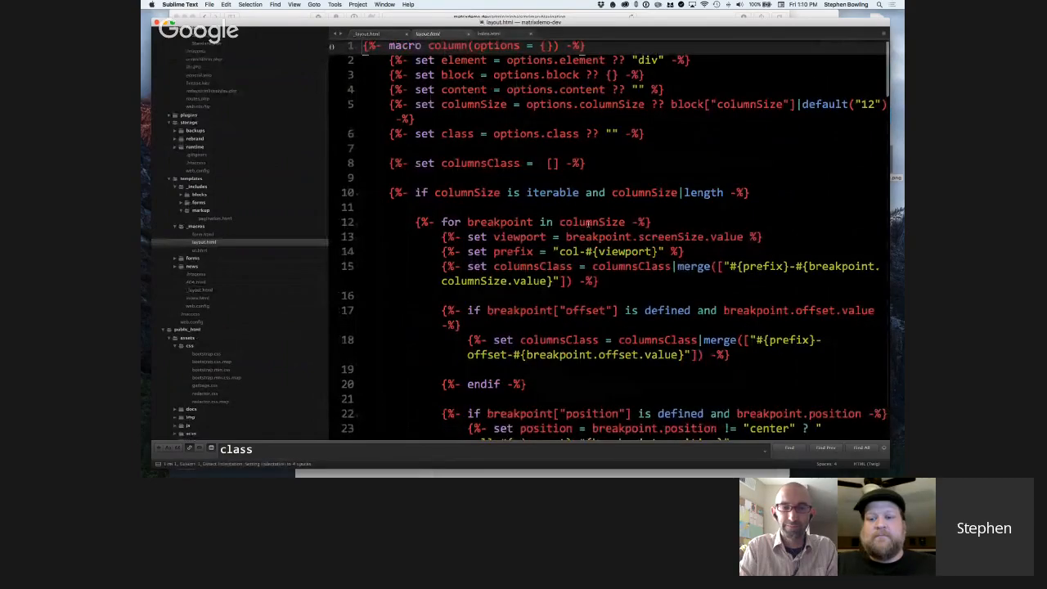
{"action": "scroll", "coordinate": [588, 224], "scroll_direction": "down", "scroll_amount": 15}
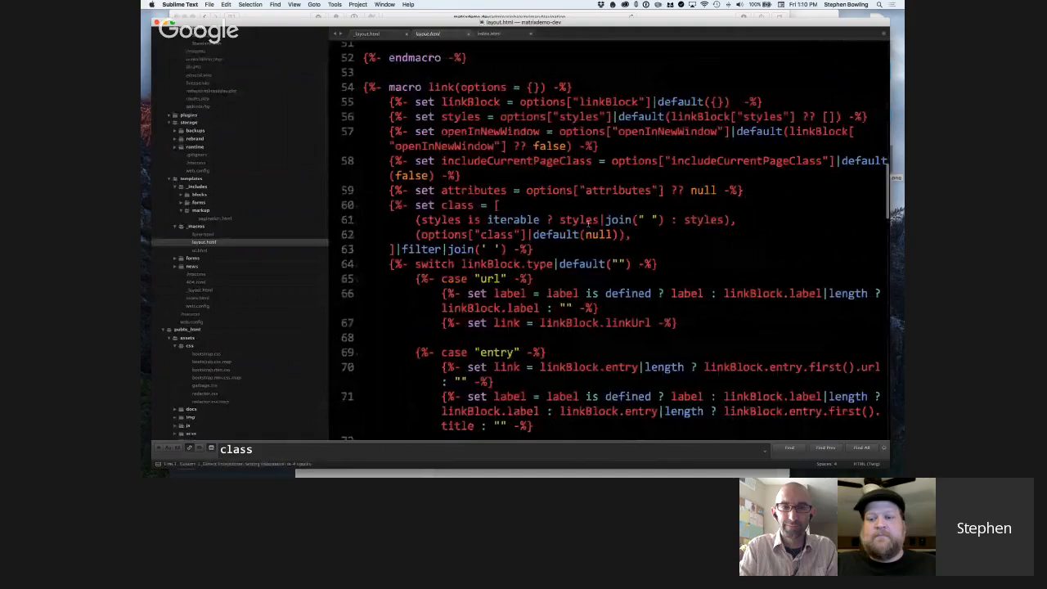
{"action": "scroll", "coordinate": [588, 223], "scroll_direction": "down", "scroll_amount": 1}
{"action": "scroll", "coordinate": [565, 109], "scroll_direction": "down", "scroll_amount": 10}
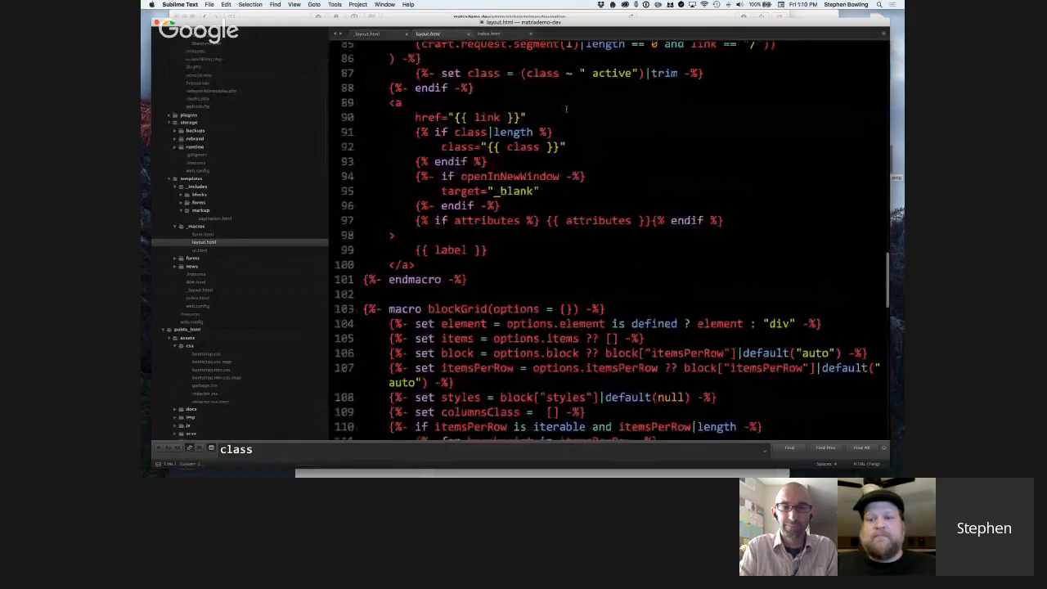
Open ui.html from the _macros folder and highlight the navigation macro's list class and its linkBlock for tag.
{"action": "key", "text": "Down"}
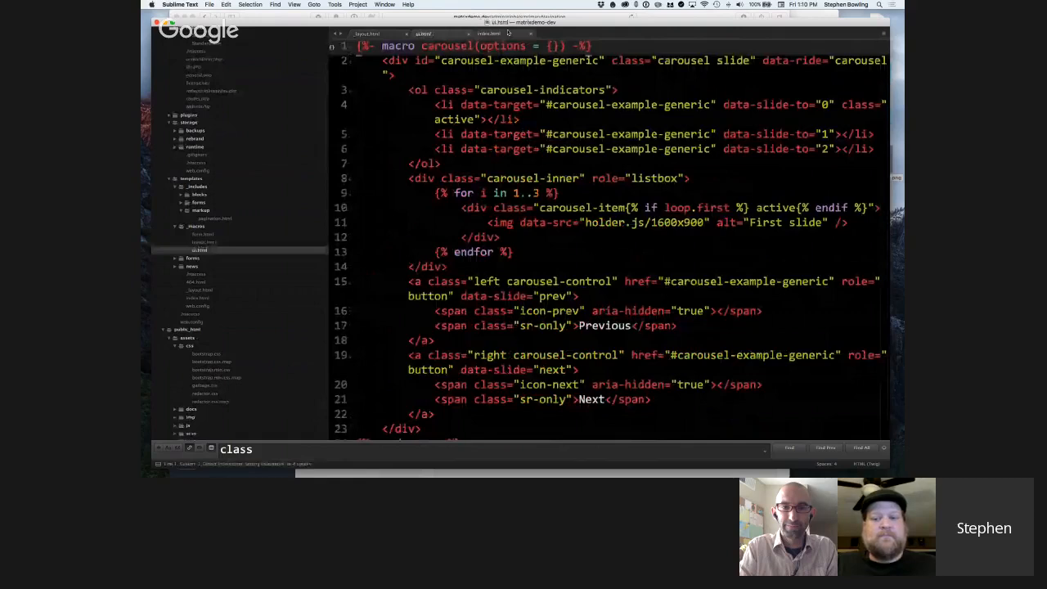
{"action": "scroll", "coordinate": [528, 68], "scroll_direction": "down", "scroll_amount": 10}
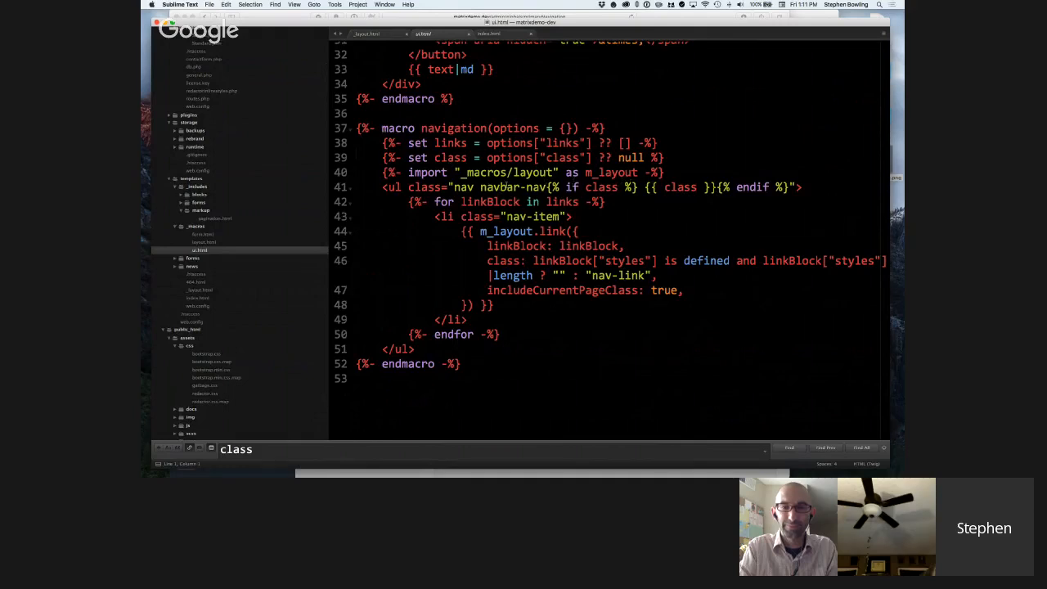
{"action": "left_click_drag", "start_coordinate": [448, 187], "coordinate": [792, 187]}
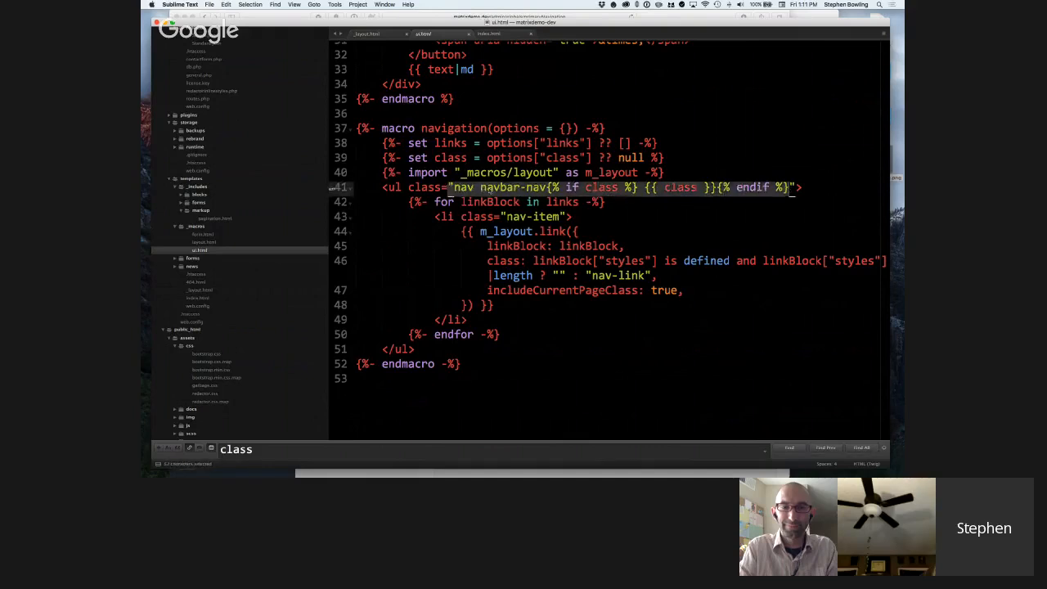
{"action": "left_click", "coordinate": [701, 188]}
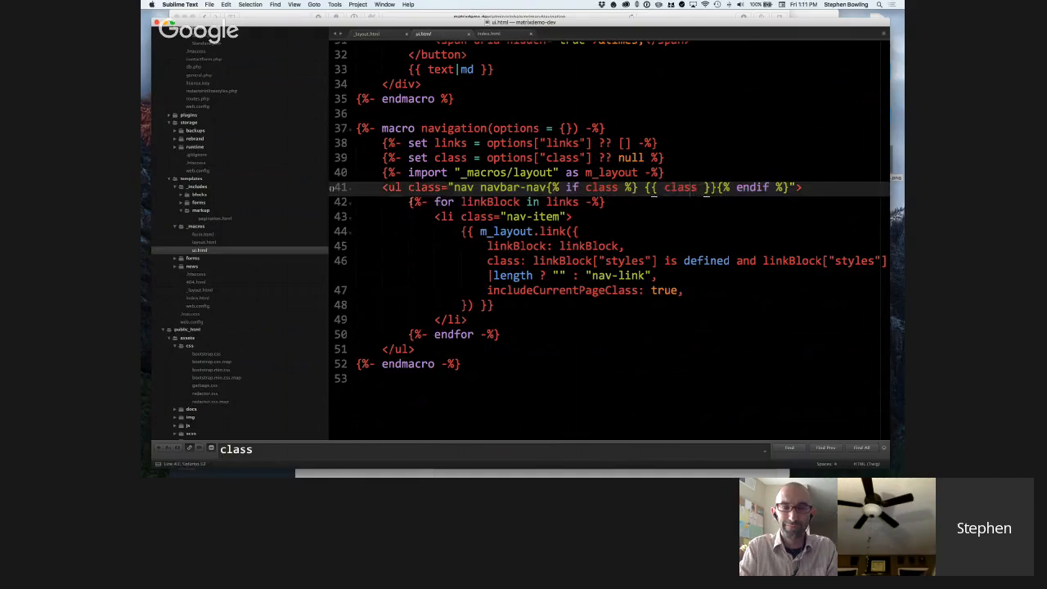
{"action": "left_click_drag", "start_coordinate": [409, 202], "coordinate": [604, 204]}
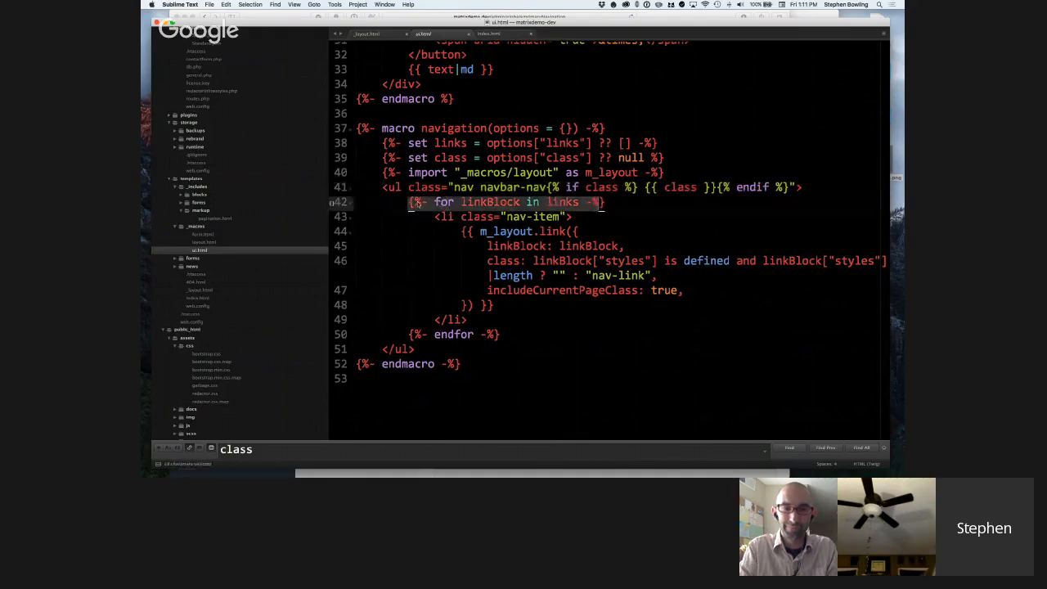
{"action": "left_click_drag", "start_coordinate": [411, 203], "coordinate": [465, 269]}
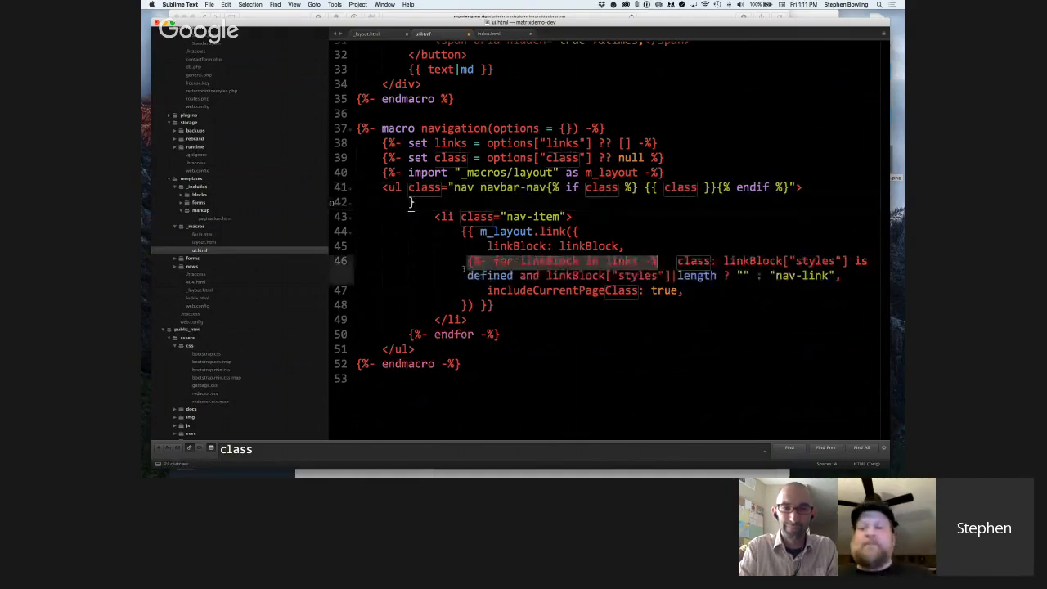
{"action": "key", "text": "super+z"}
{"action": "key", "text": "Down"}
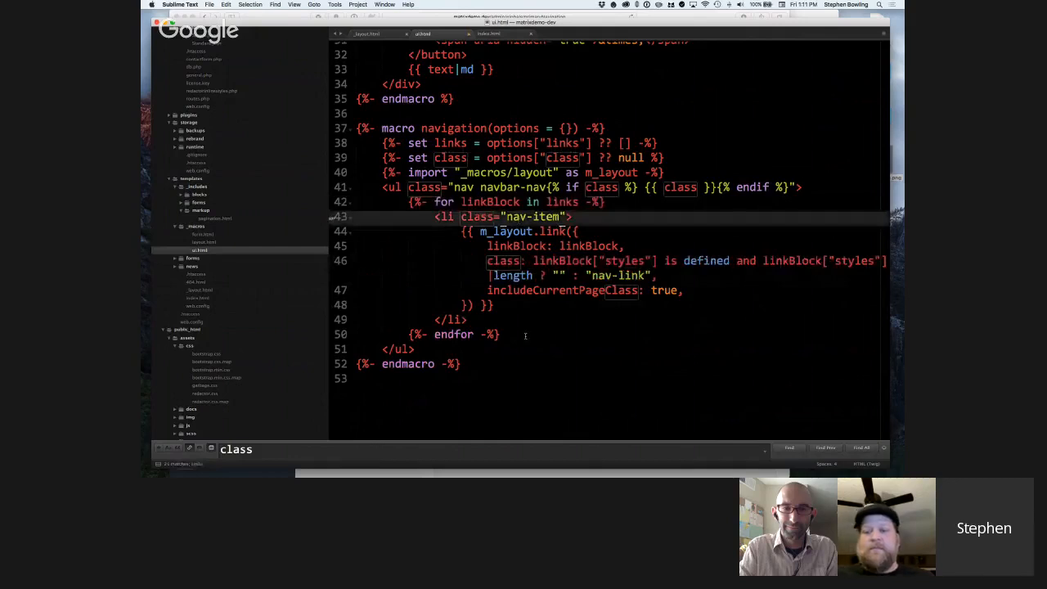
Highlight the linkBlock for loop in ui.html's navigation macro, and open layout.html from the _macros folder at its link macro.
{"action": "left_click_drag", "start_coordinate": [525, 336], "coordinate": [356, 203]}
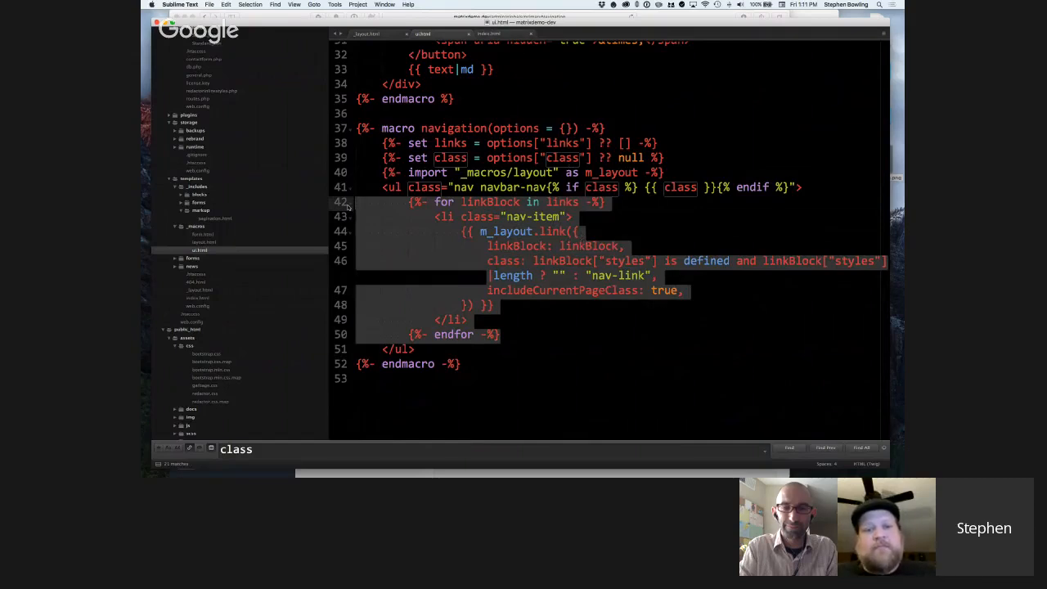
{"action": "left_click", "coordinate": [202, 243]}
{"action": "scroll", "coordinate": [506, 203], "scroll_direction": "down", "scroll_amount": 10}
{"action": "scroll", "coordinate": [507, 202], "scroll_direction": "down", "scroll_amount": 4}
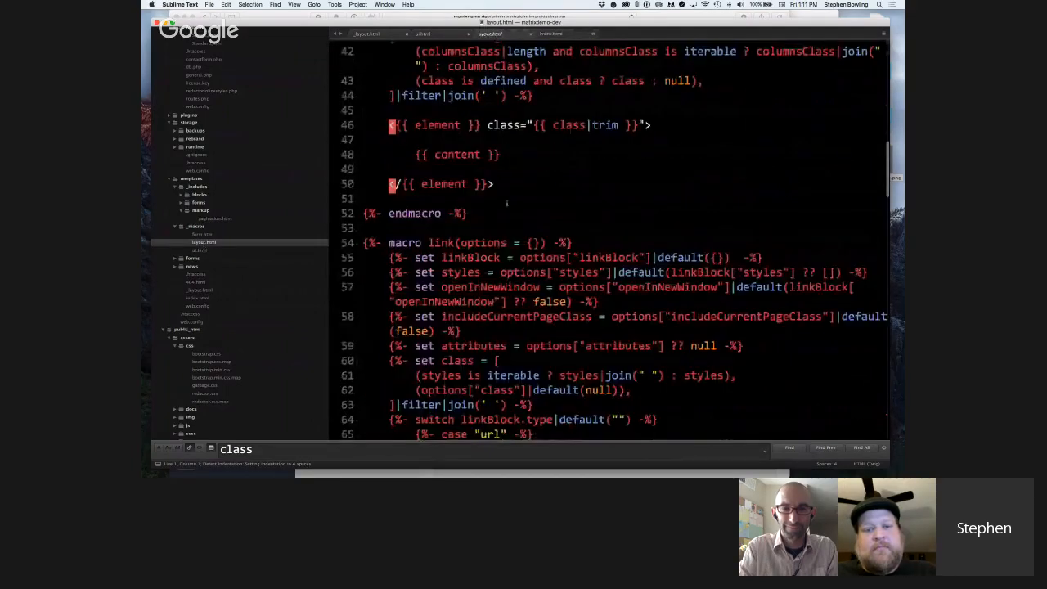
{"action": "scroll", "coordinate": [506, 203], "scroll_direction": "down", "scroll_amount": 2}
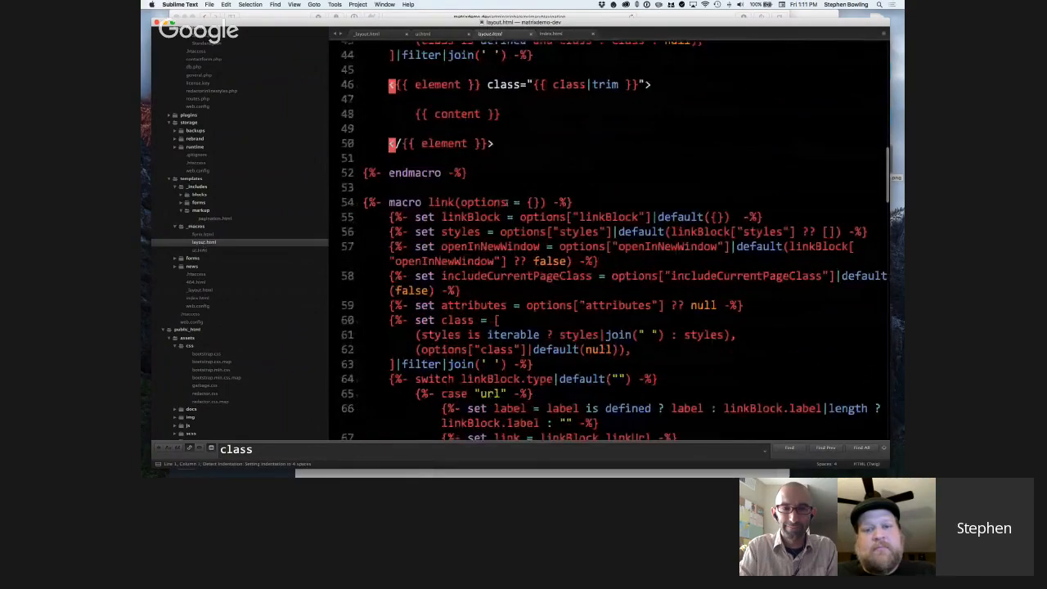
{"action": "scroll", "coordinate": [508, 202], "scroll_direction": "down", "scroll_amount": 6}
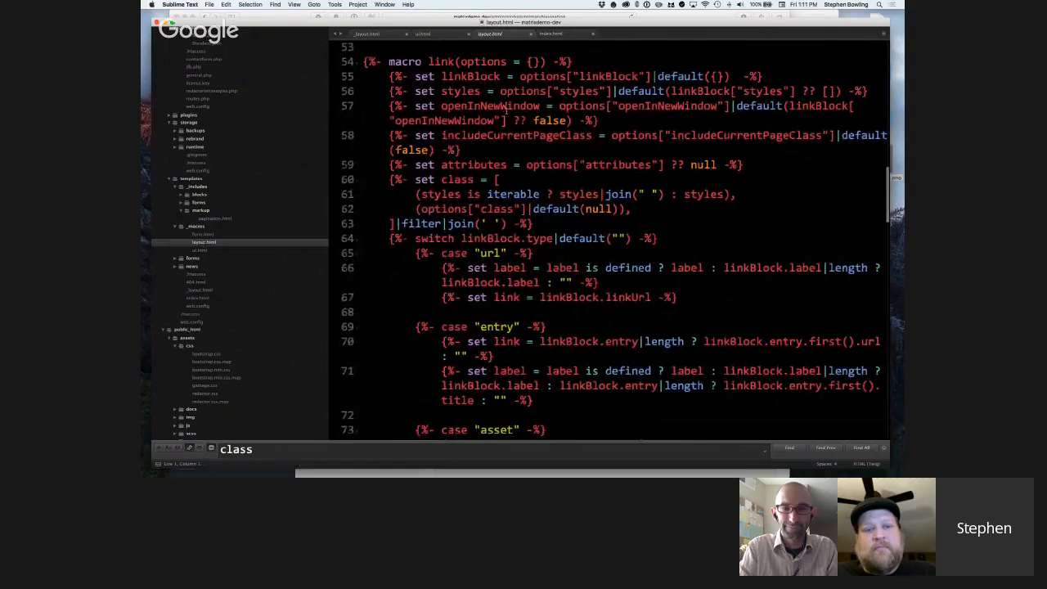
{"action": "scroll", "coordinate": [508, 107], "scroll_direction": "down", "scroll_amount": 1}
{"action": "scroll", "coordinate": [507, 112], "scroll_direction": "down", "scroll_amount": 1}
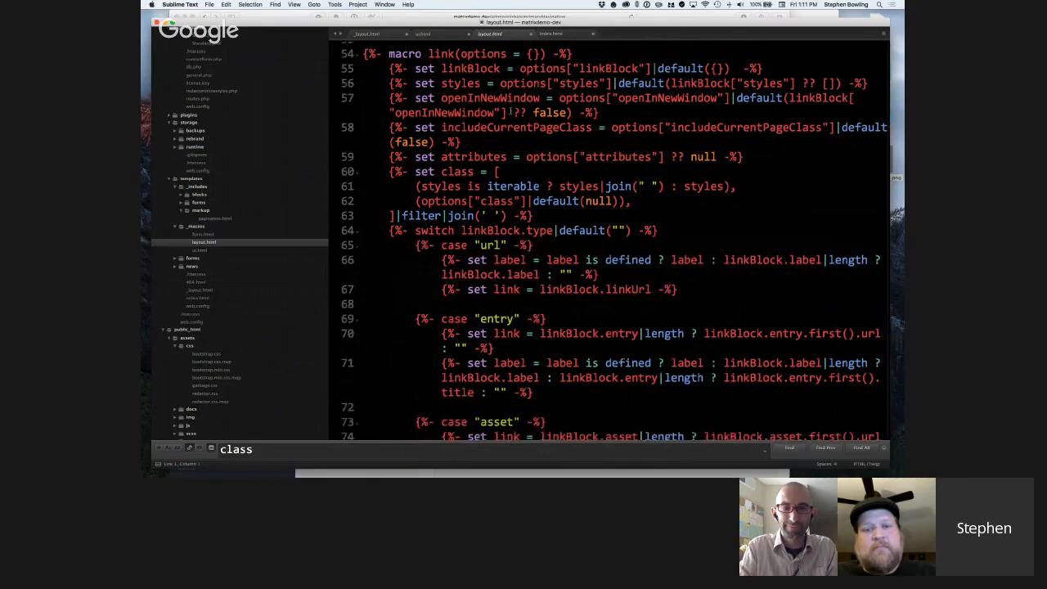
{"action": "scroll", "coordinate": [509, 110], "scroll_direction": "down", "scroll_amount": 1}
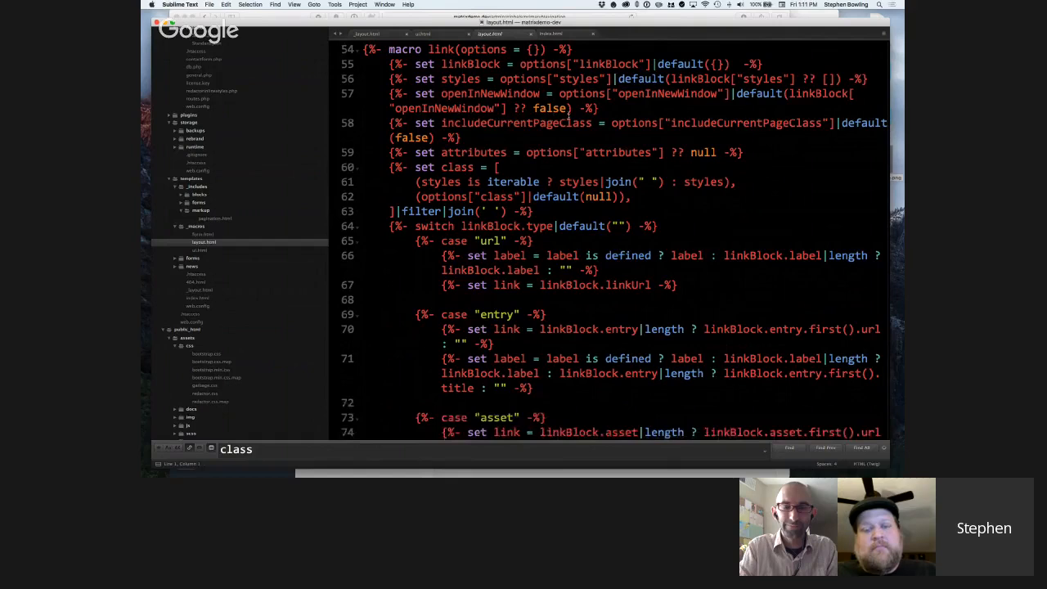
{"action": "scroll", "coordinate": [569, 117], "scroll_direction": "up", "scroll_amount": 1}
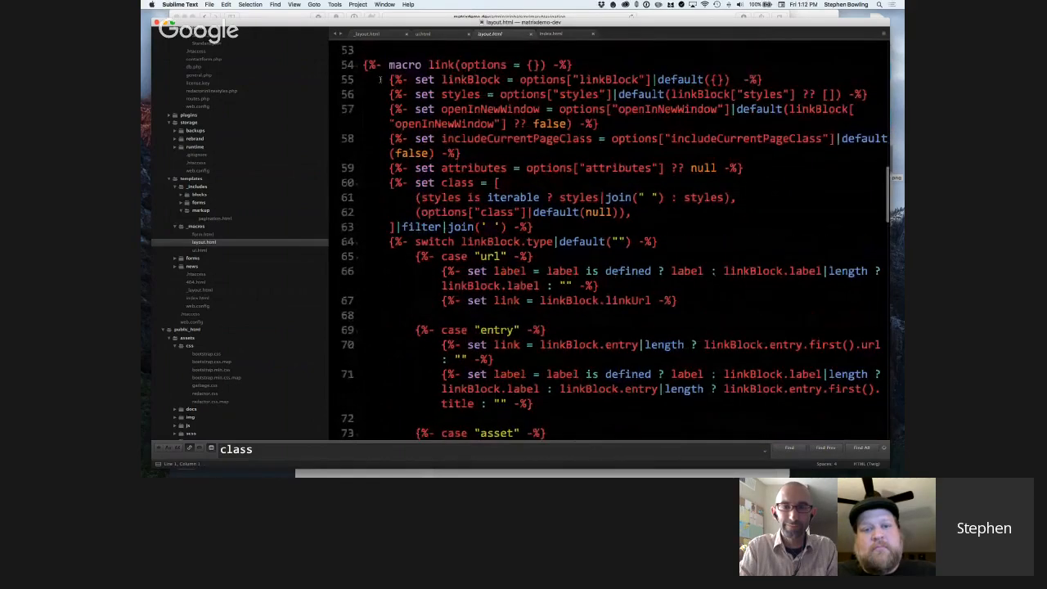
{"action": "scroll", "coordinate": [410, 80], "scroll_direction": "down", "scroll_amount": 1}
{"action": "scroll", "coordinate": [425, 72], "scroll_direction": "down", "scroll_amount": 1}
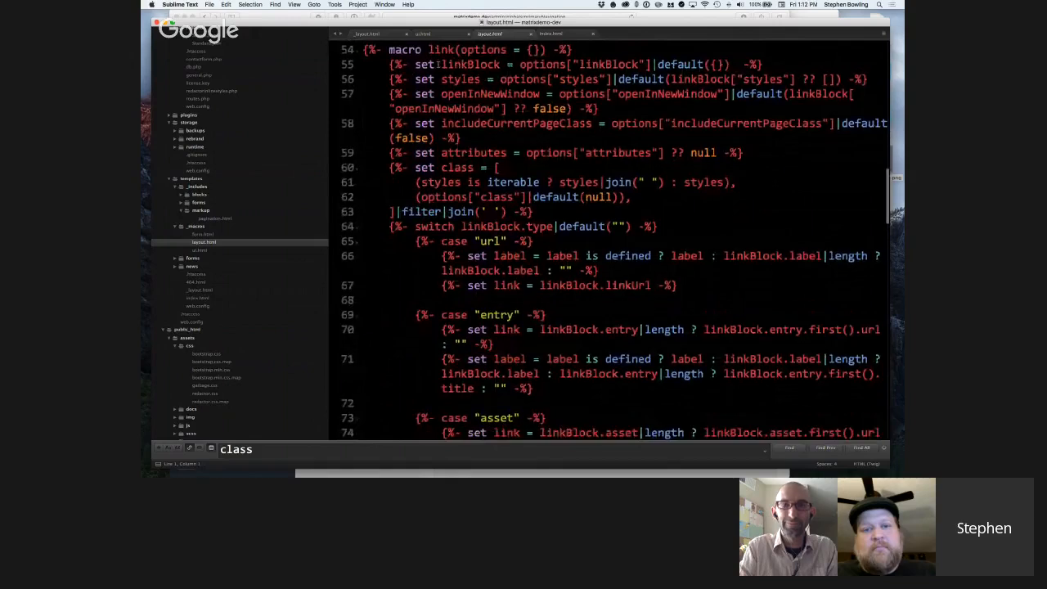
Highlight the link macro's set linkBlock line and its set styles line in layout.html.
{"action": "left_click", "coordinate": [443, 65]}
{"action": "left_click_drag", "start_coordinate": [389, 65], "coordinate": [763, 65]}
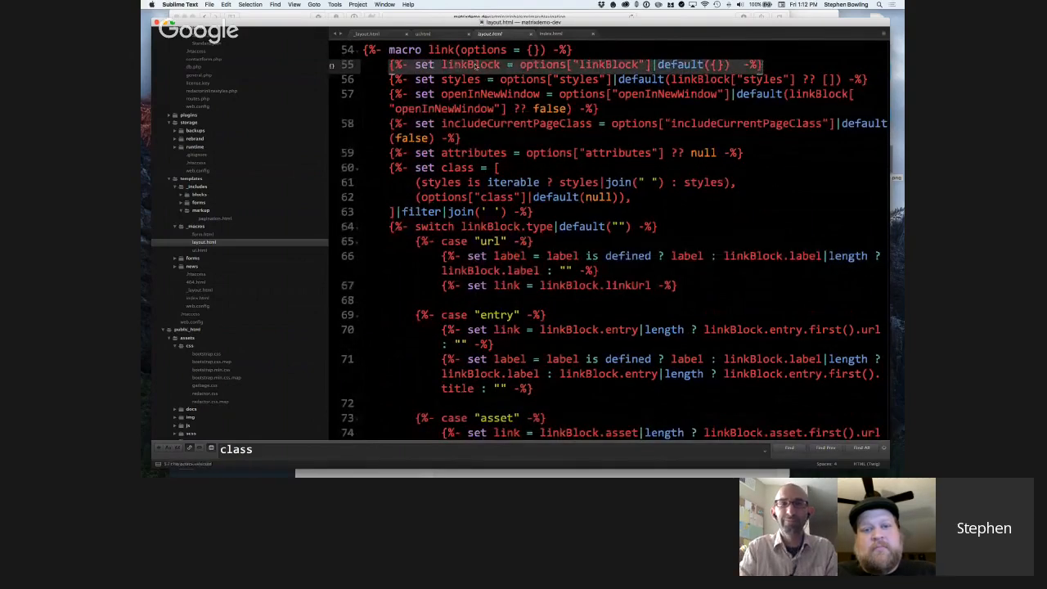
{"action": "left_click", "coordinate": [487, 67]}
{"action": "left_click", "coordinate": [392, 92]}
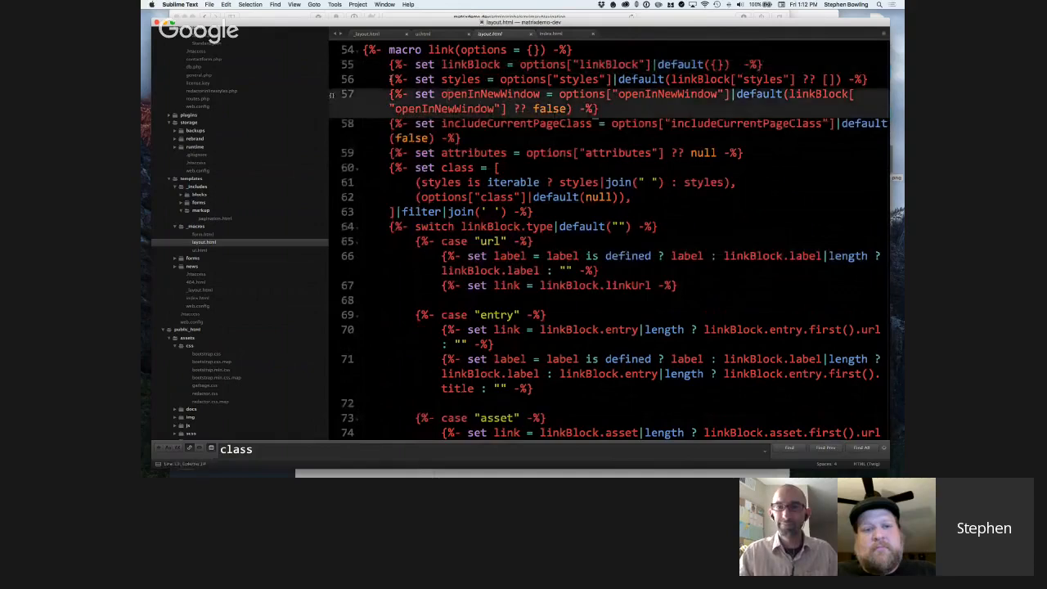
{"action": "left_click_drag", "start_coordinate": [389, 80], "coordinate": [867, 79]}
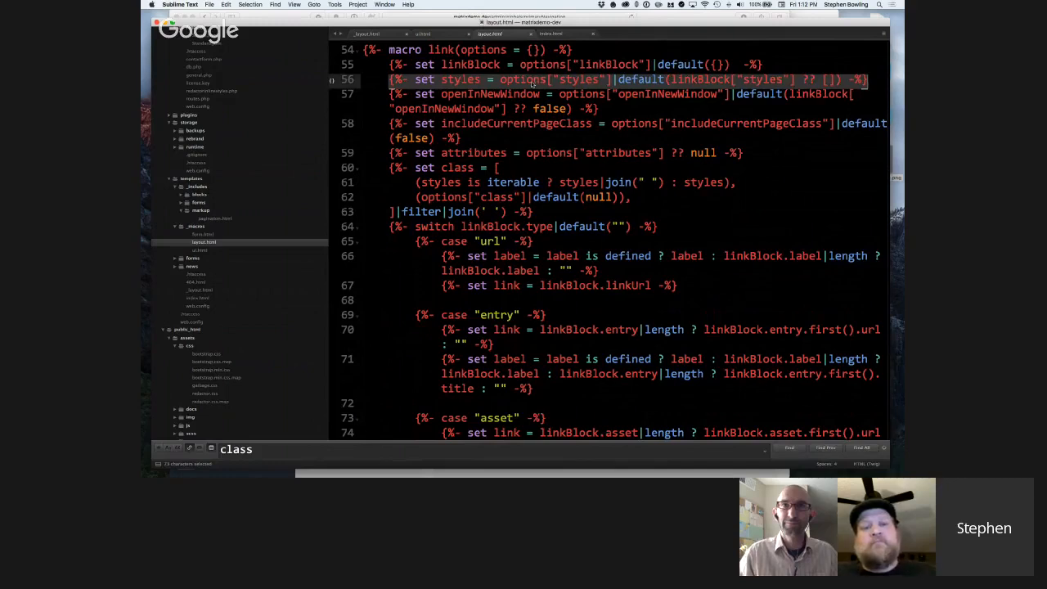
{"action": "scroll", "coordinate": [533, 84], "scroll_direction": "up", "scroll_amount": 1}
{"action": "scroll", "coordinate": [533, 83], "scroll_direction": "up", "scroll_amount": 1}
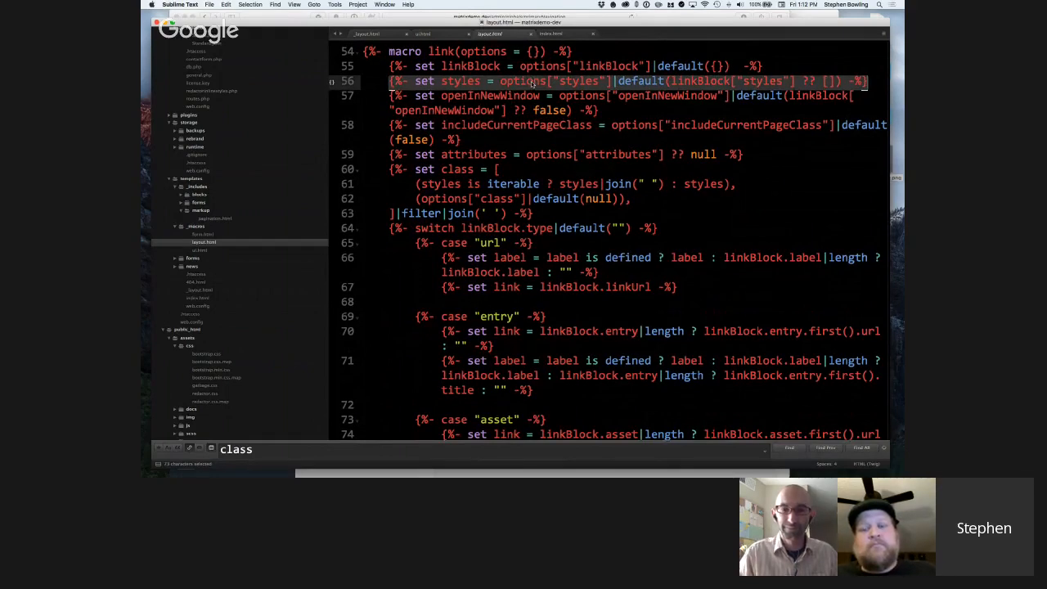
{"action": "scroll", "coordinate": [533, 83], "scroll_direction": "down", "scroll_amount": 1}
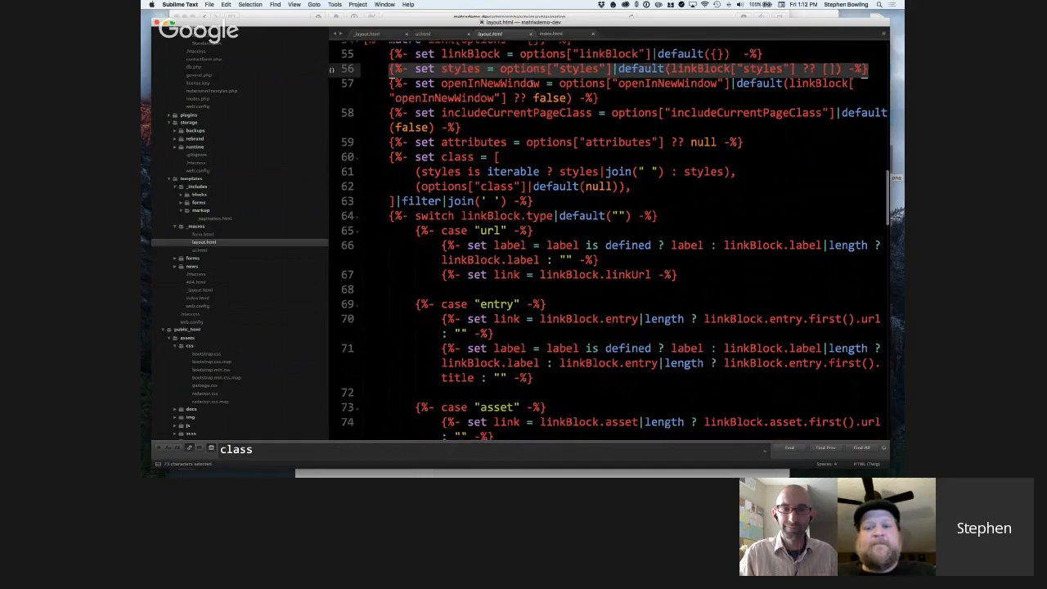
Highlight the link macro's set openInNewWindow statement and its set includeCurrentPageClass statement.
{"action": "left_click", "coordinate": [608, 95]}
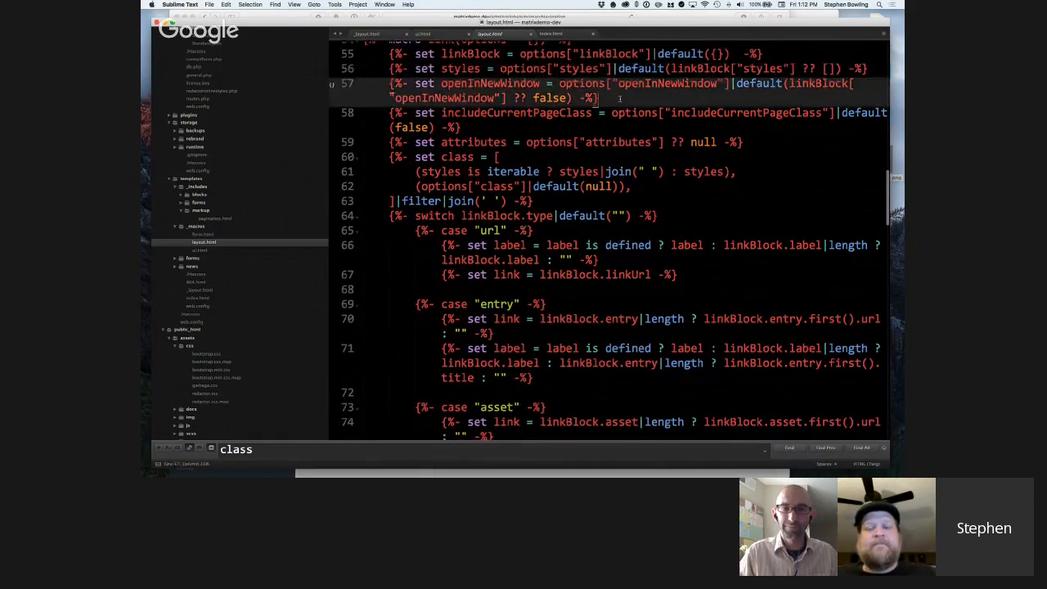
{"action": "triple_click", "coordinate": [620, 99]}
{"action": "scroll", "coordinate": [483, 96], "scroll_direction": "down", "scroll_amount": 1}
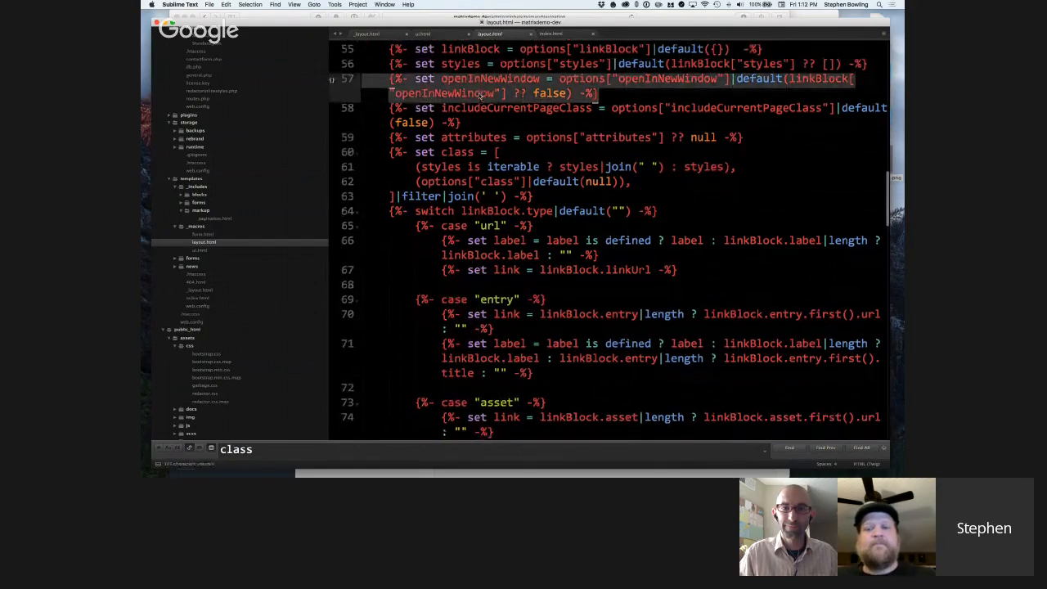
{"action": "scroll", "coordinate": [482, 96], "scroll_direction": "down", "scroll_amount": 2}
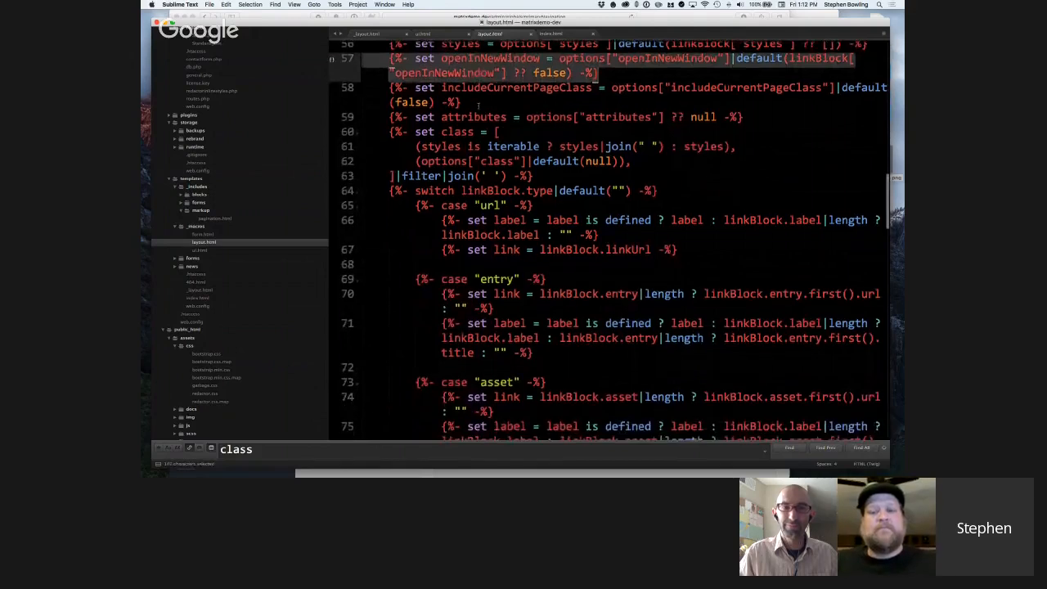
{"action": "left_click", "coordinate": [478, 104]}
{"action": "triple_click", "coordinate": [481, 104]}
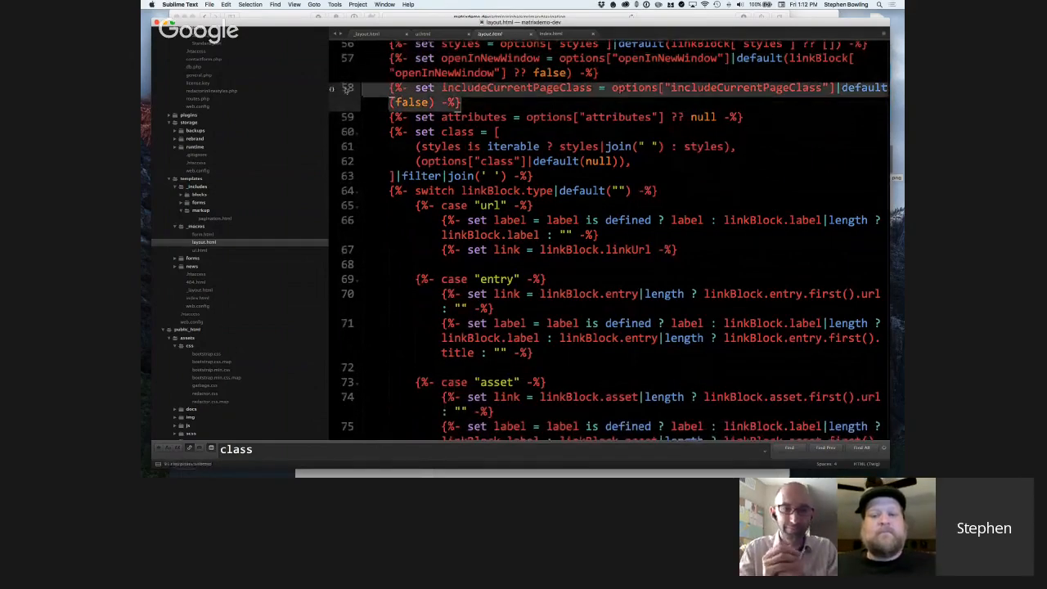
{"action": "scroll", "coordinate": [498, 84], "scroll_direction": "down", "scroll_amount": 1}
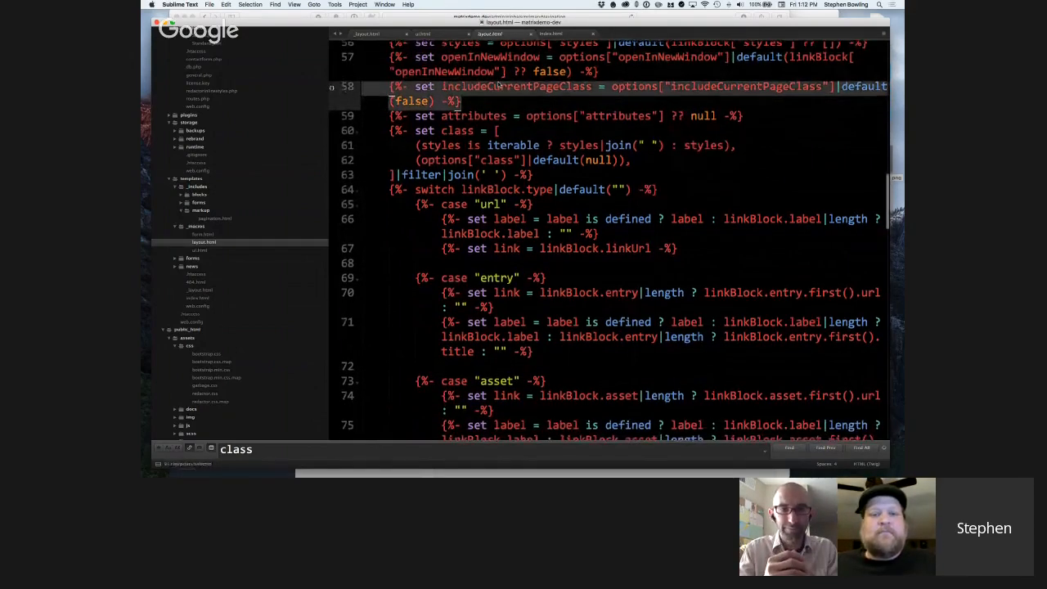
{"action": "scroll", "coordinate": [498, 84], "scroll_direction": "up", "scroll_amount": 1}
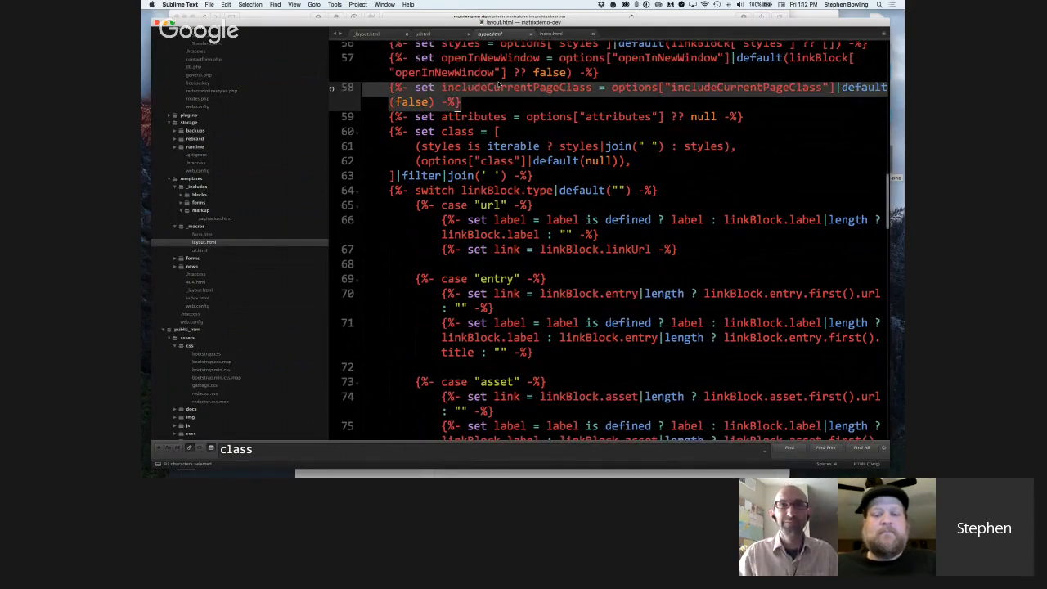
{"action": "scroll", "coordinate": [503, 85], "scroll_direction": "up", "scroll_amount": 1}
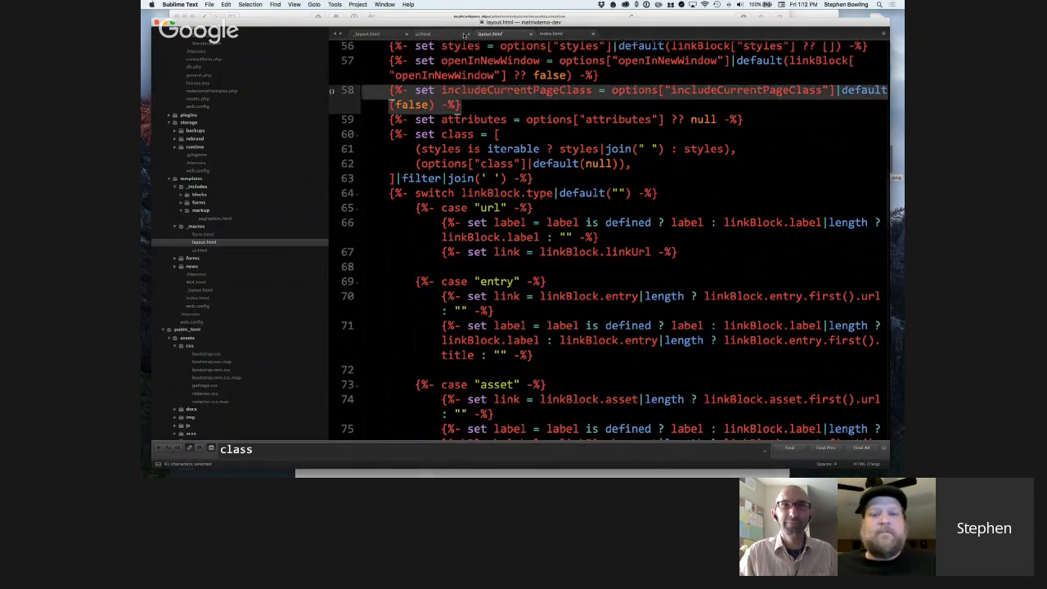
Revisit the navigation calls in _layout.html and highlight the includeCurrentPageClass: true argument in ui.html's navigation macro.
{"action": "left_click", "coordinate": [368, 33]}
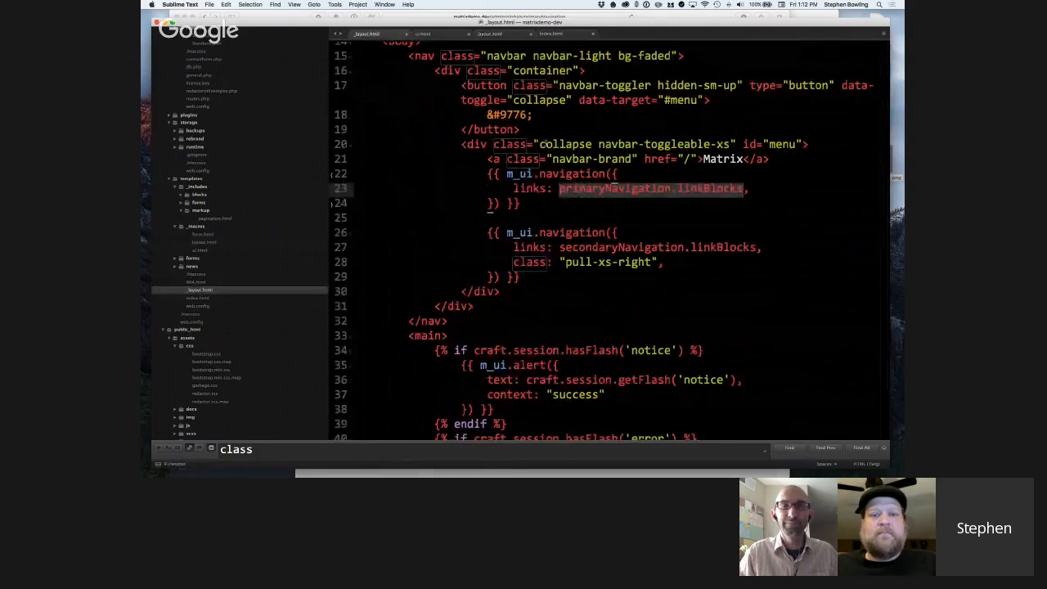
{"action": "left_click", "coordinate": [545, 144]}
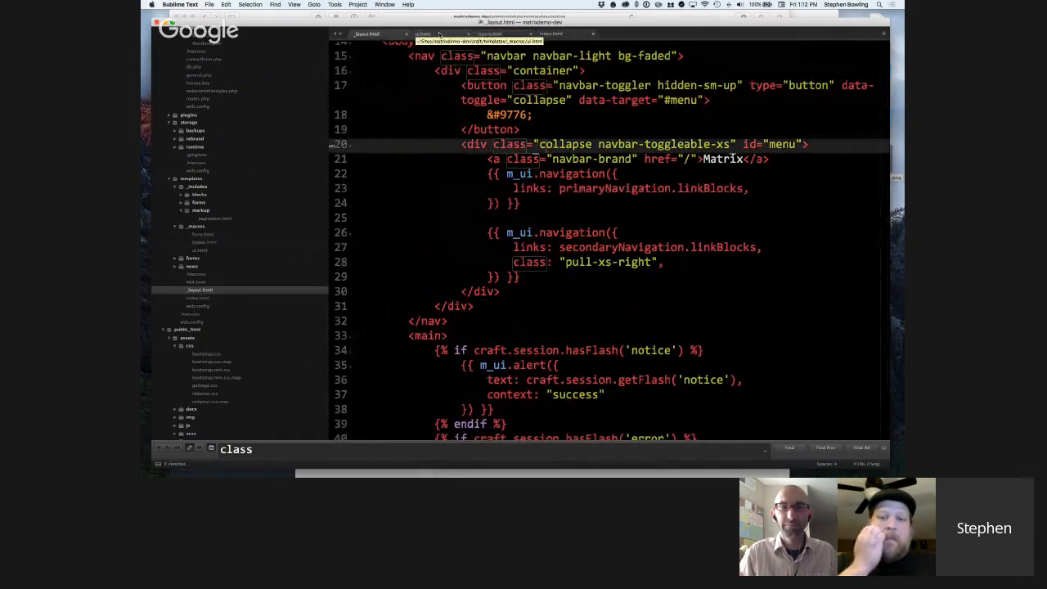
{"action": "left_click", "coordinate": [439, 34]}
{"action": "left_click", "coordinate": [595, 226]}
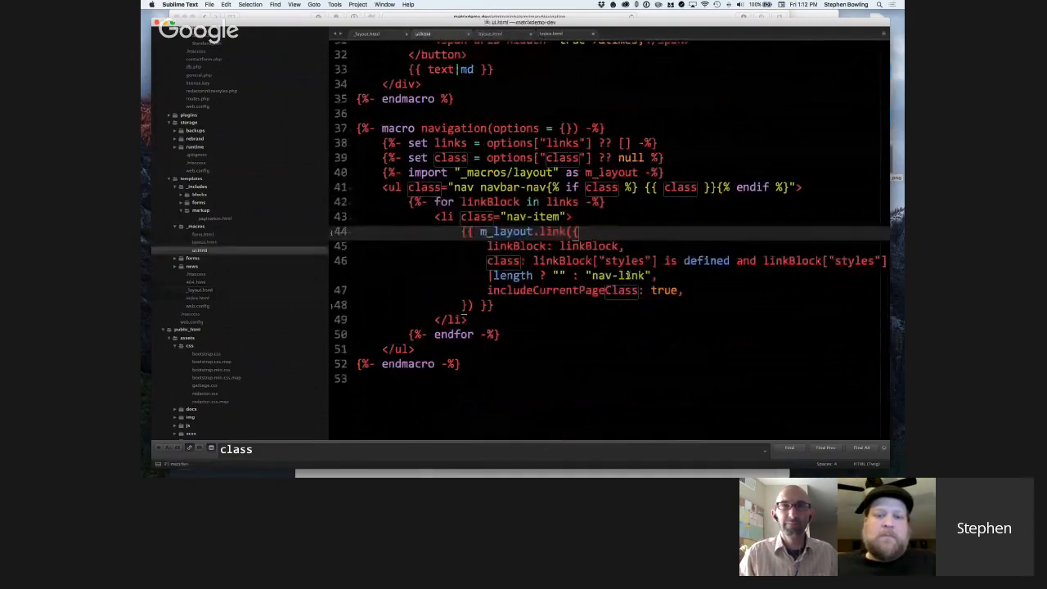
{"action": "left_click_drag", "start_coordinate": [488, 290], "coordinate": [694, 295]}
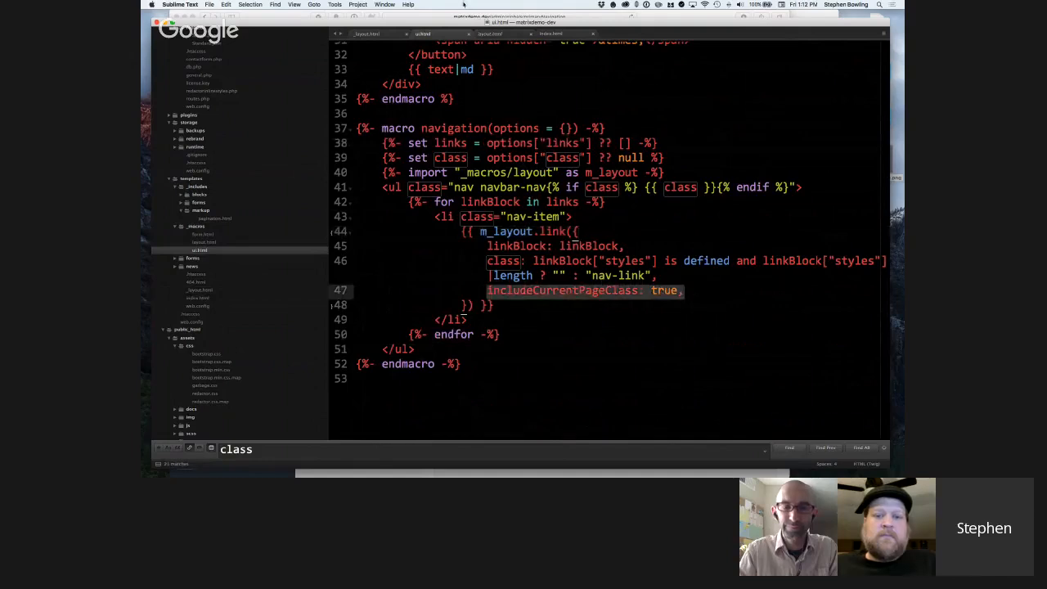
Return to the link macro in layout.html and examine its class array and the url, entry and asset cases of the linkBlock.type switch.
{"action": "left_click", "coordinate": [502, 37]}
{"action": "scroll", "coordinate": [552, 138], "scroll_direction": "down", "scroll_amount": 1}
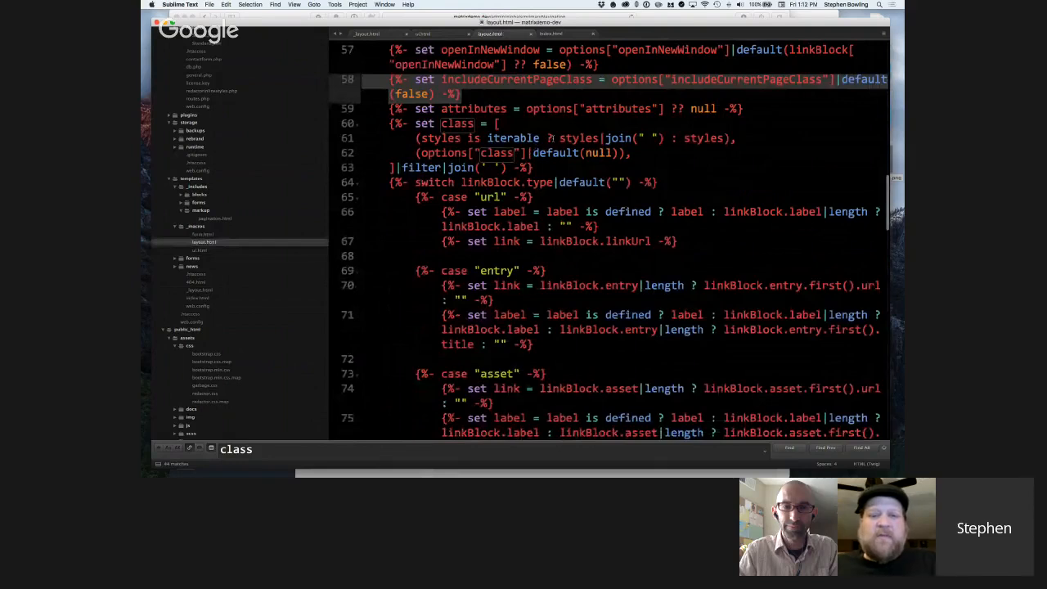
{"action": "scroll", "coordinate": [552, 138], "scroll_direction": "down", "scroll_amount": 3}
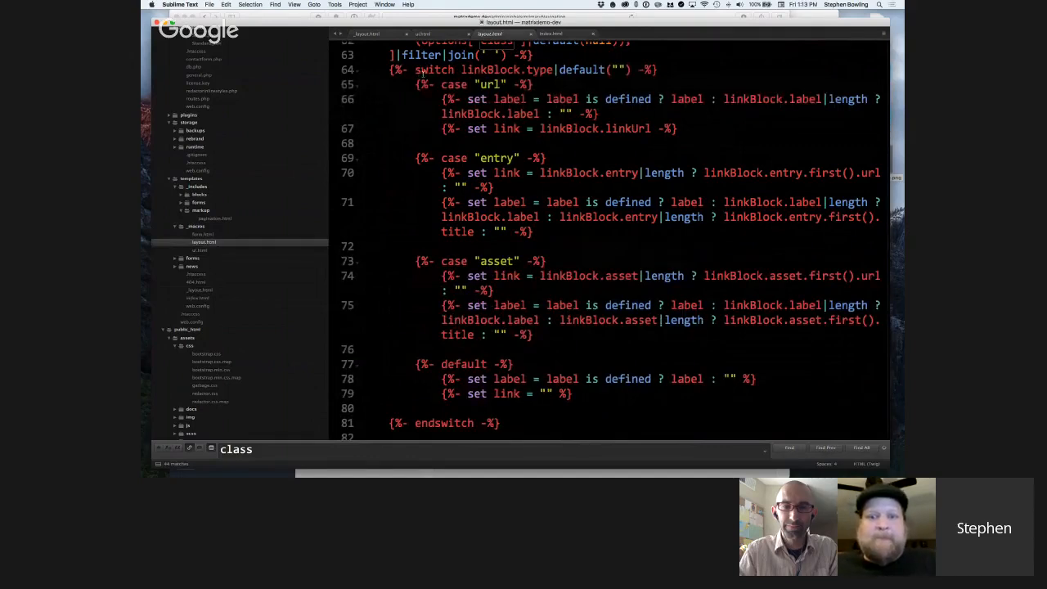
{"action": "scroll", "coordinate": [420, 71], "scroll_direction": "up", "scroll_amount": 1}
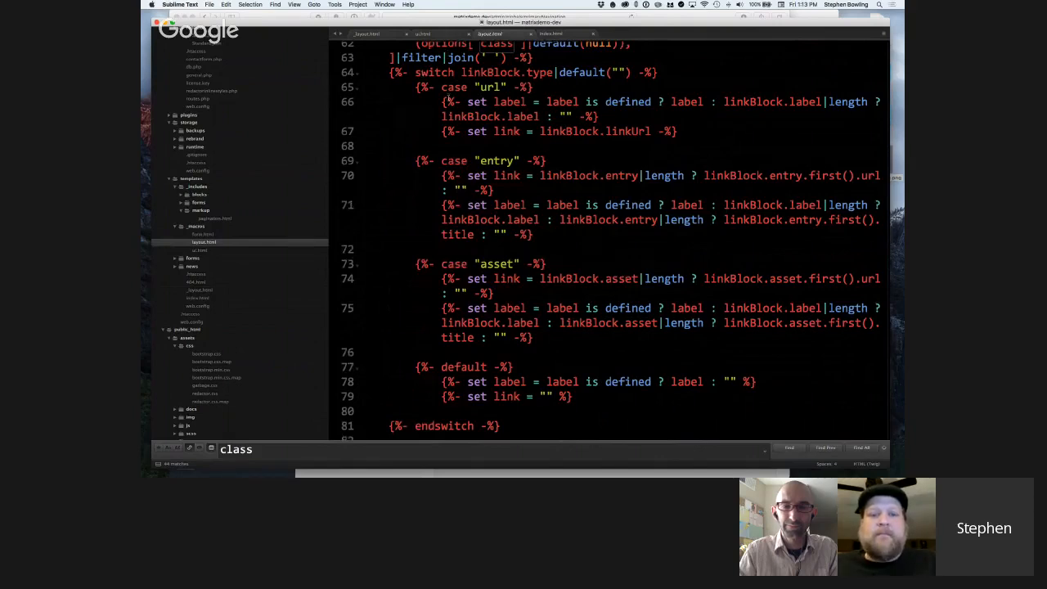
{"action": "scroll", "coordinate": [449, 99], "scroll_direction": "up", "scroll_amount": 1}
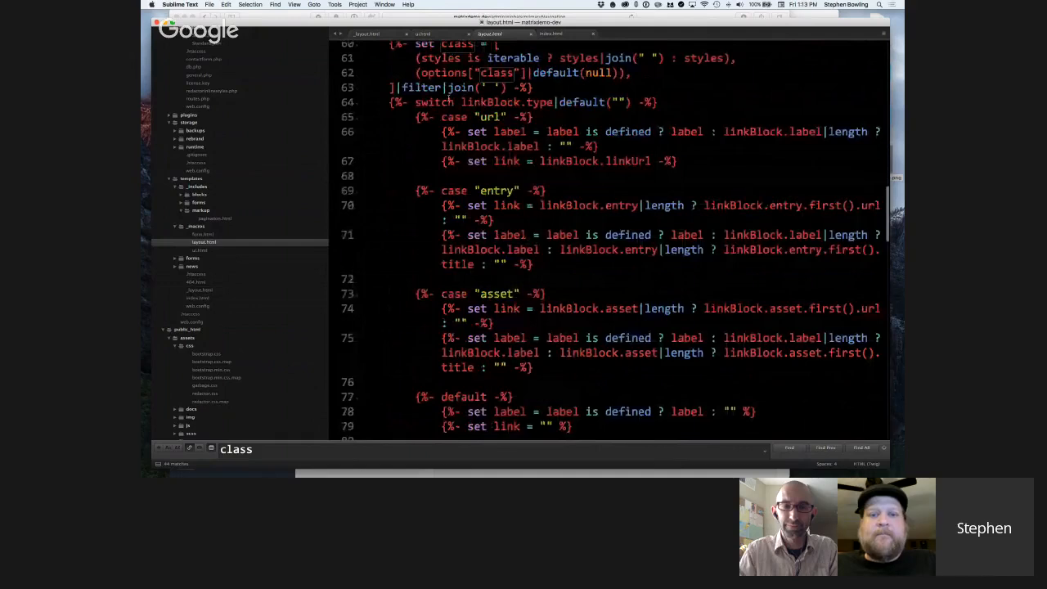
{"action": "scroll", "coordinate": [448, 99], "scroll_direction": "up", "scroll_amount": 2}
Switch back to ui.html and highlight the navigation macro's opening nav-item list tag.
{"action": "key", "text": "super+shift+["}
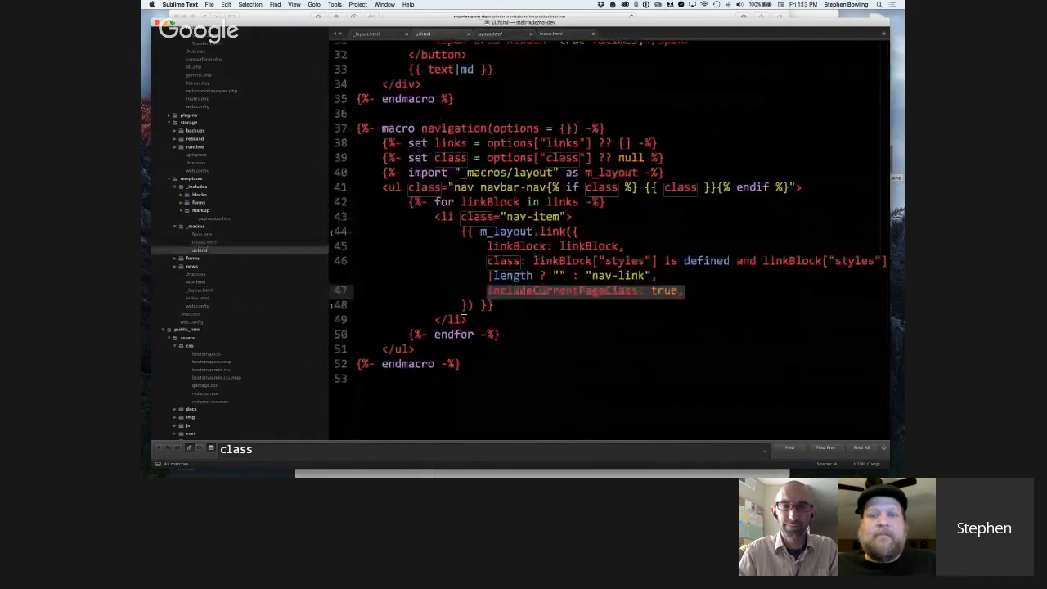
{"action": "left_click_drag", "start_coordinate": [573, 217], "coordinate": [437, 217]}
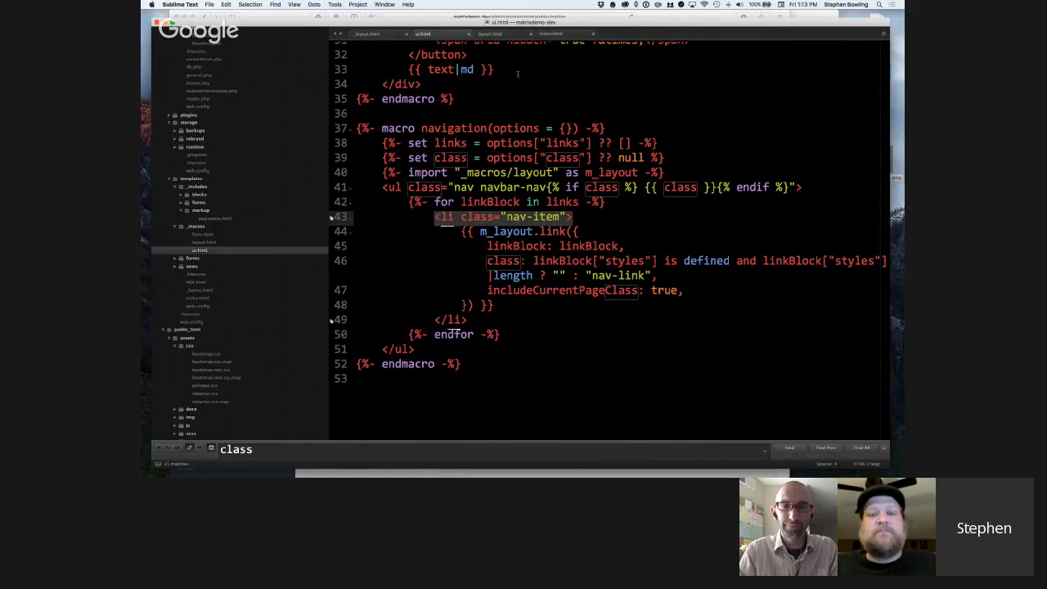
Return to layout.html and highlight the link macro's linkBlock.type switch line and its default("") filter.
{"action": "left_click", "coordinate": [516, 35]}
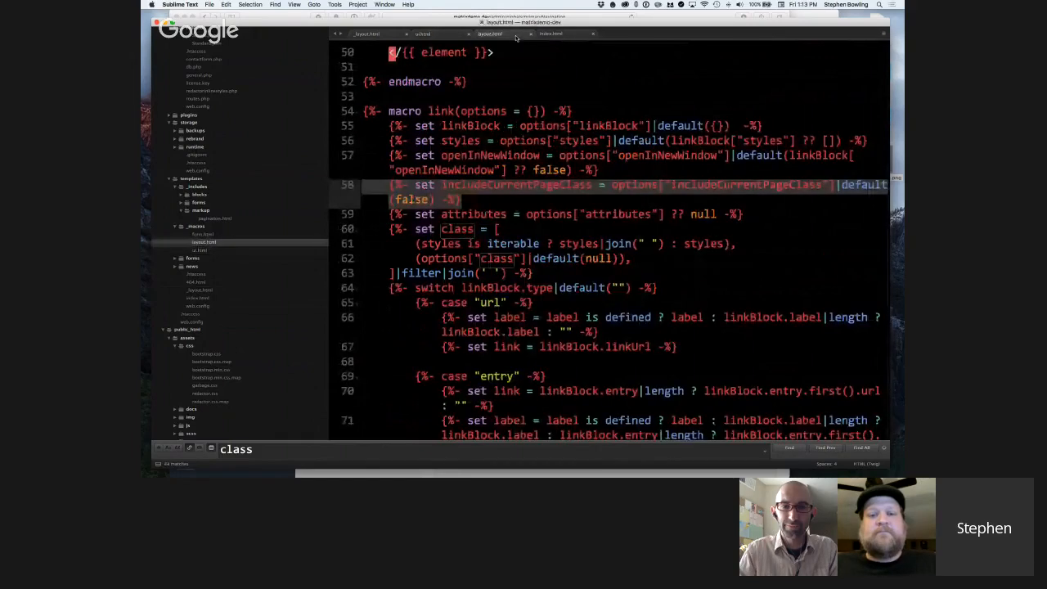
{"action": "scroll", "coordinate": [567, 153], "scroll_direction": "down", "scroll_amount": 4}
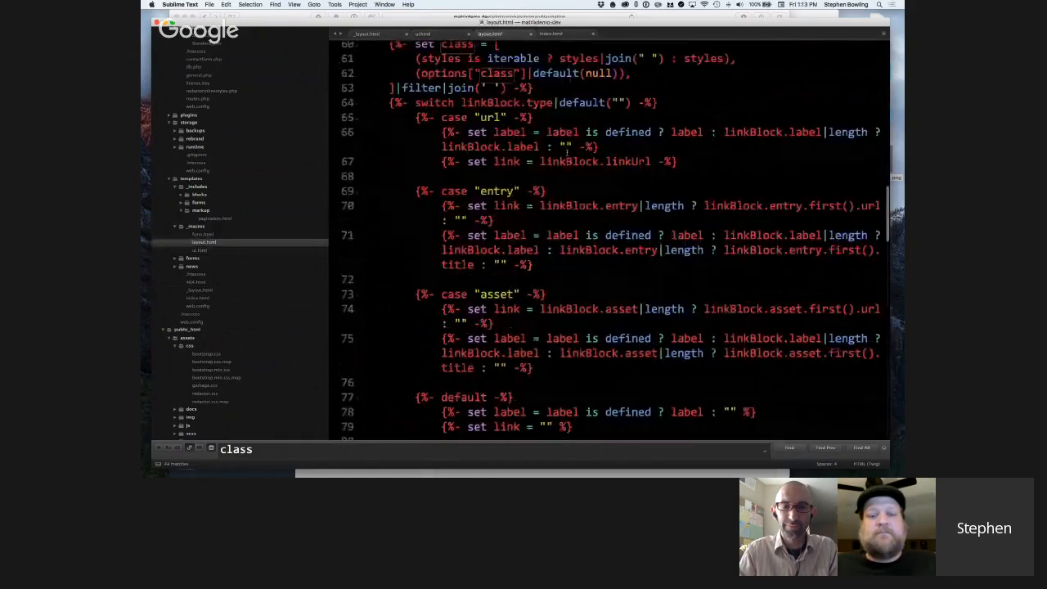
{"action": "scroll", "coordinate": [566, 152], "scroll_direction": "down", "scroll_amount": 1}
{"action": "left_click_drag", "start_coordinate": [390, 73], "coordinate": [661, 72]}
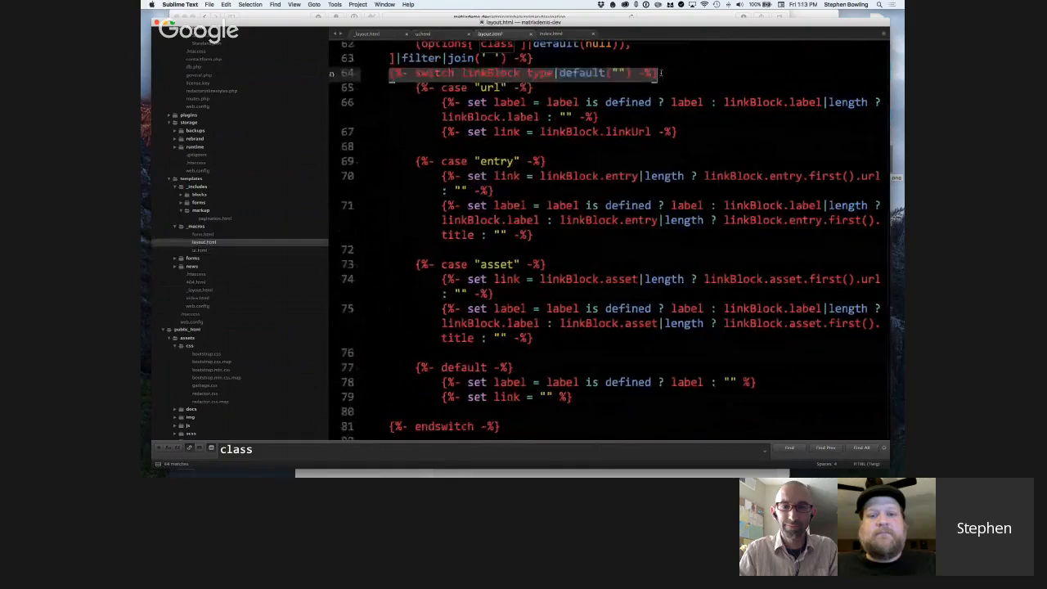
{"action": "left_click", "coordinate": [556, 73]}
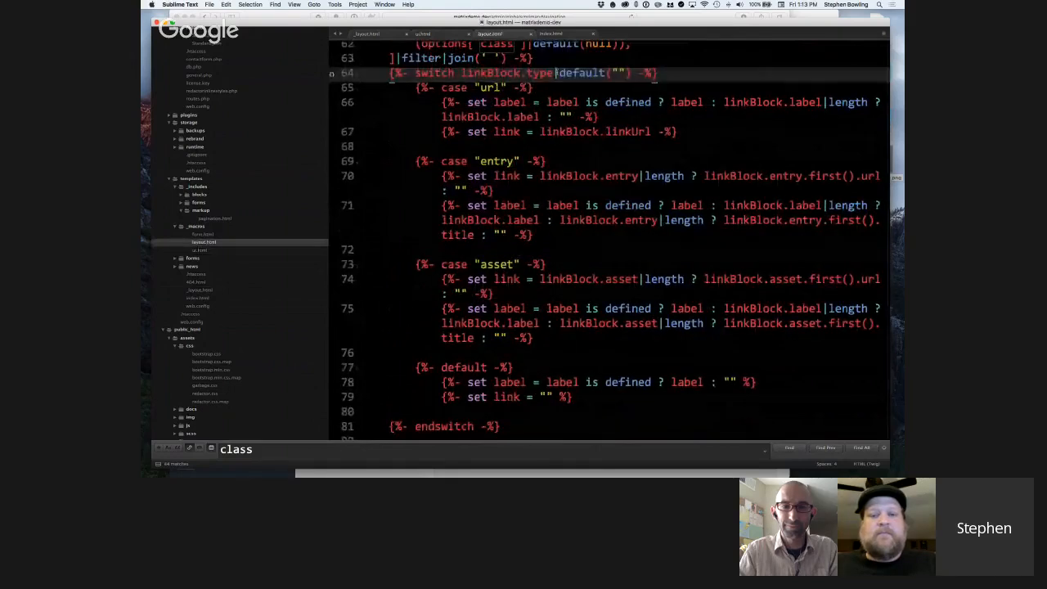
{"action": "mouse_move", "coordinate": [556, 73]}
{"action": "left_mouse_down"}
{"action": "mouse_move", "coordinate": [631, 73]}
{"action": "mouse_move", "coordinate": [552, 74]}
{"action": "left_mouse_up"}
{"action": "left_click", "coordinate": [633, 73]}
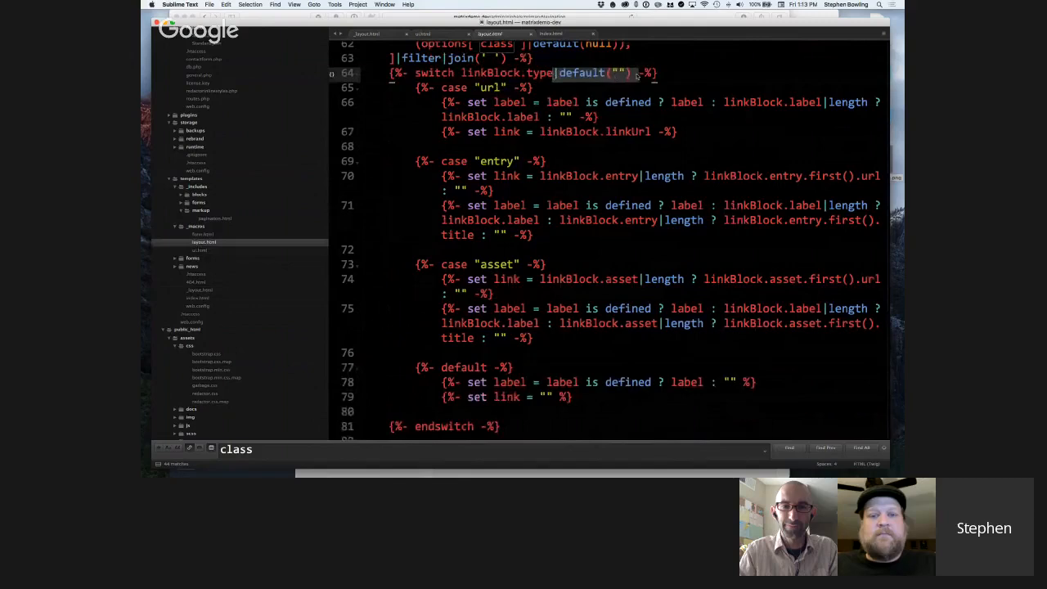
Examine the "url" case of the link macro's switch and highlight its label and linkBlock.linkUrl assignments.
{"action": "left_click", "coordinate": [637, 74]}
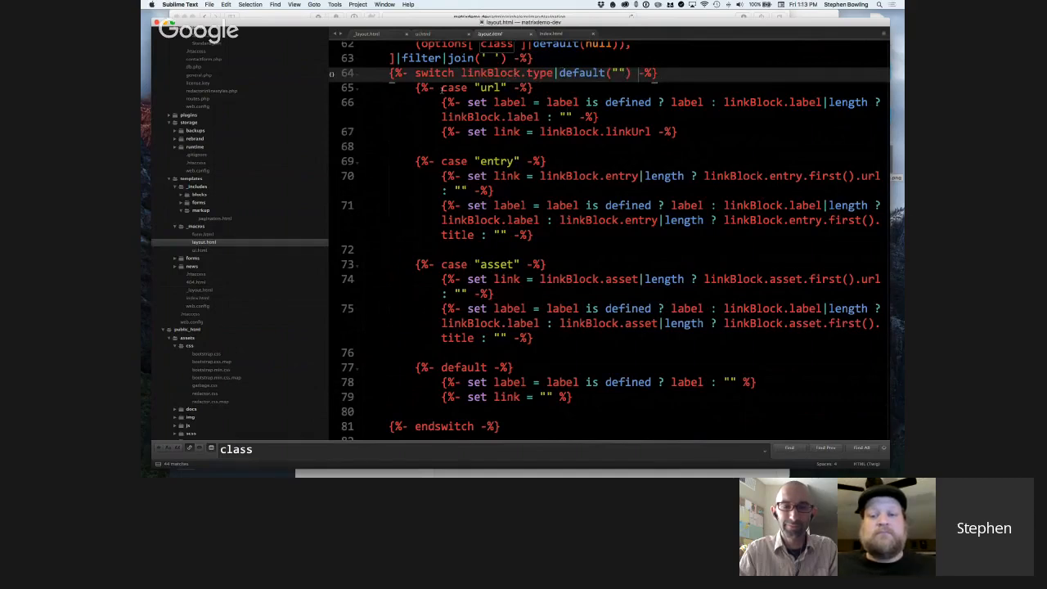
{"action": "scroll", "coordinate": [443, 90], "scroll_direction": "down", "scroll_amount": 1}
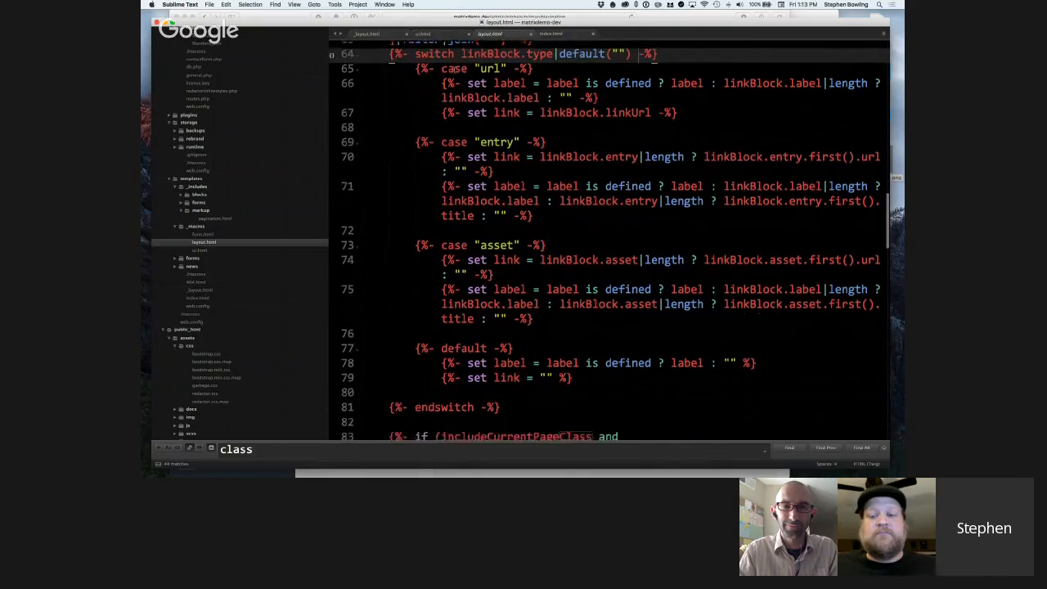
{"action": "left_click", "coordinate": [494, 70]}
{"action": "left_click", "coordinate": [523, 231]}
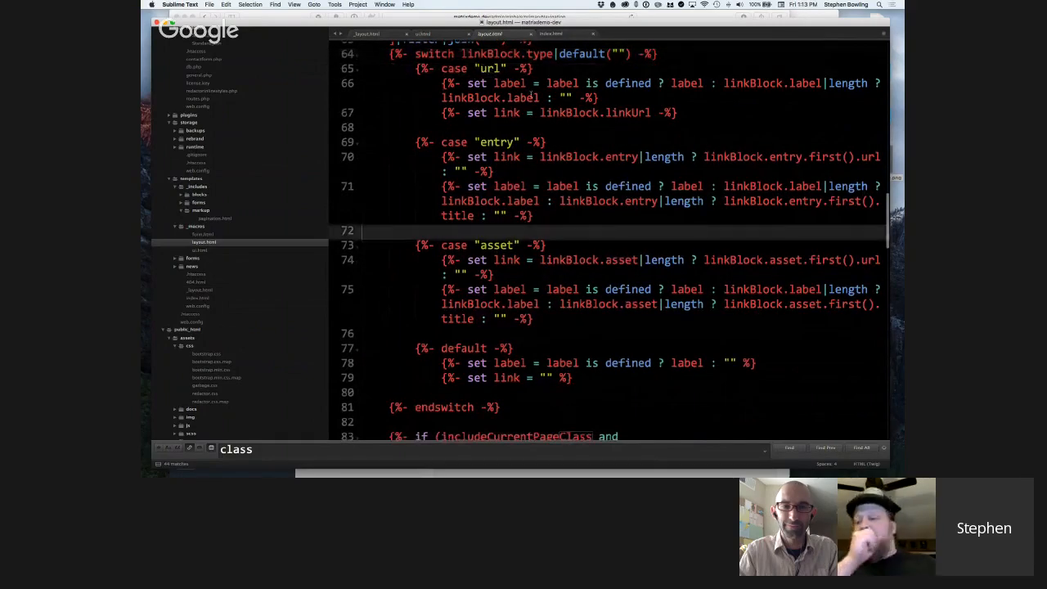
{"action": "left_click", "coordinate": [531, 97]}
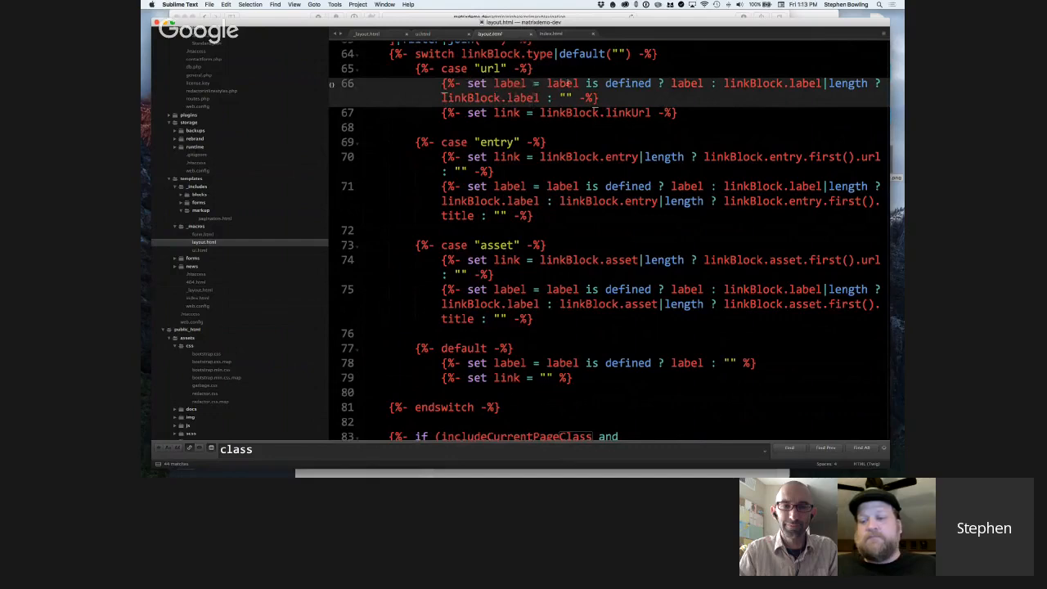
{"action": "left_click", "coordinate": [506, 113]}
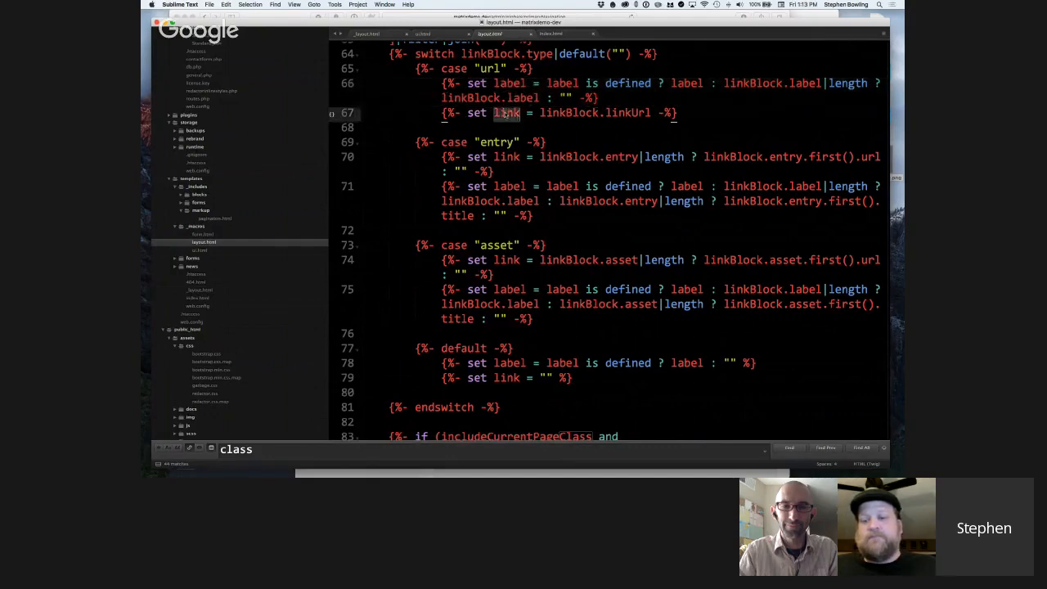
{"action": "scroll", "coordinate": [506, 115], "scroll_direction": "down", "scroll_amount": 1}
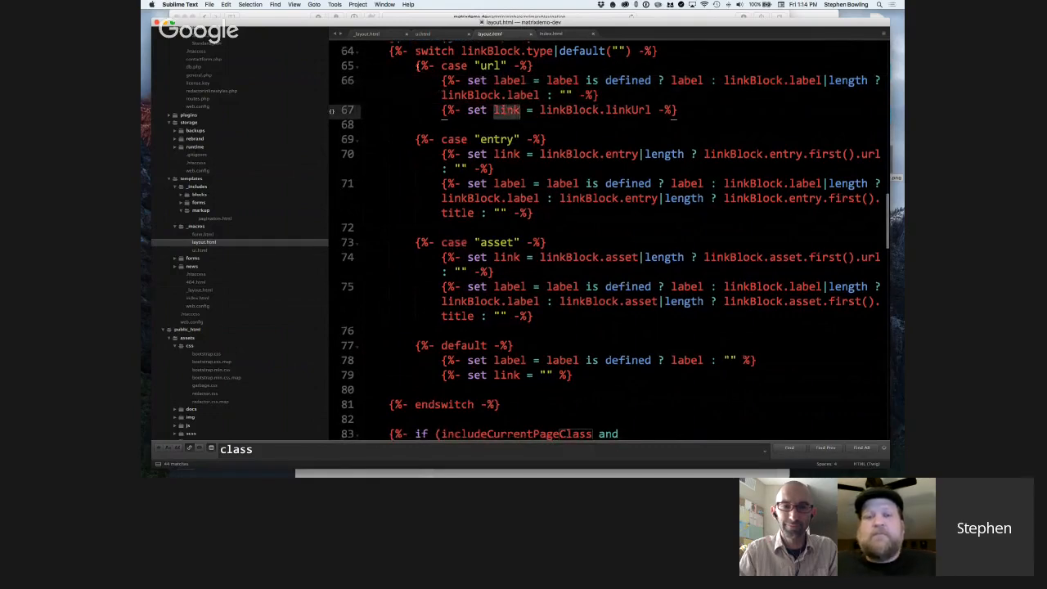
{"action": "left_click_drag", "start_coordinate": [417, 66], "coordinate": [472, 125]}
{"action": "left_click", "coordinate": [481, 111]}
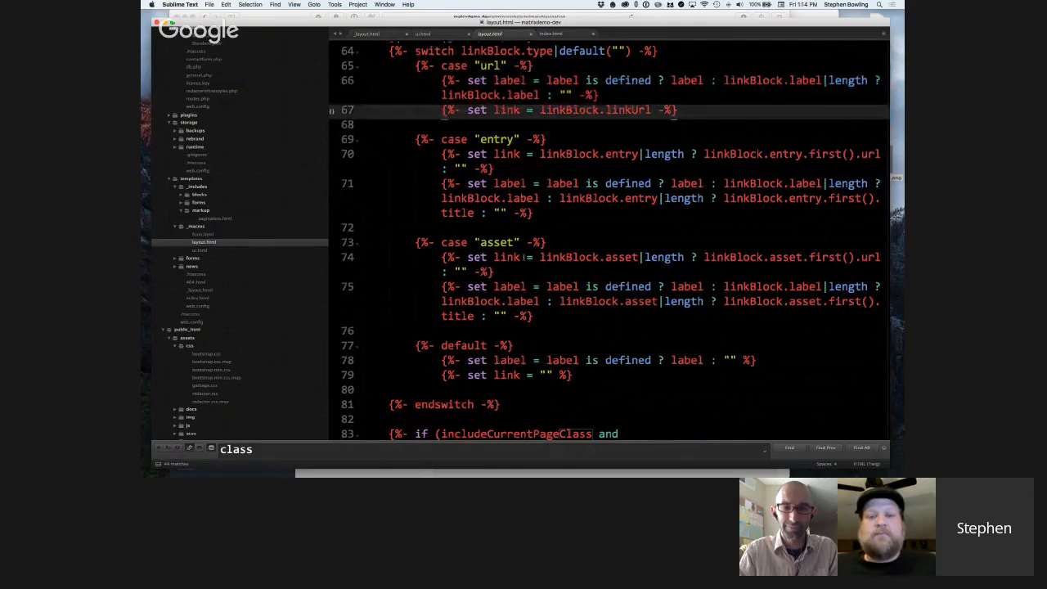
Highlight the link macro's closing anchor markup in layout.html, its href line and the conditional attributes line.
{"action": "scroll", "coordinate": [524, 257], "scroll_direction": "down", "scroll_amount": 3}
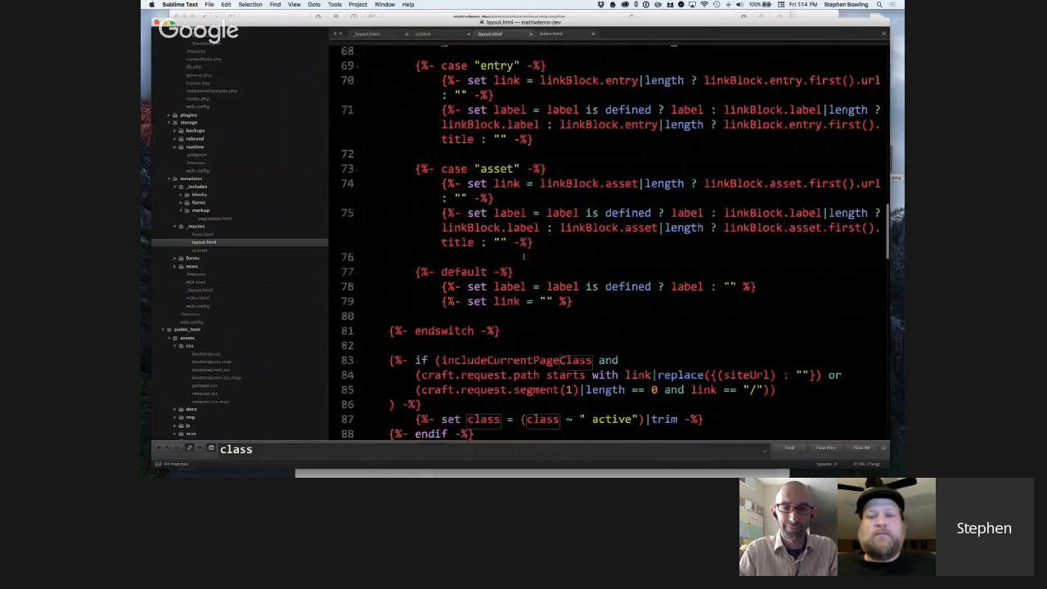
{"action": "scroll", "coordinate": [524, 257], "scroll_direction": "down", "scroll_amount": 3}
{"action": "scroll", "coordinate": [523, 257], "scroll_direction": "down", "scroll_amount": 5}
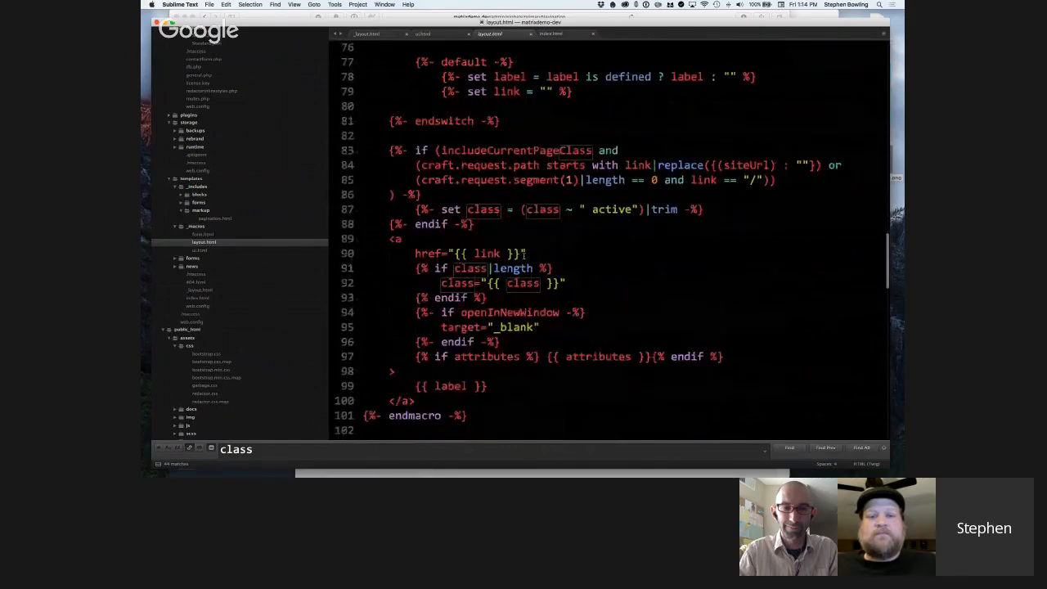
{"action": "scroll", "coordinate": [524, 255], "scroll_direction": "down", "scroll_amount": 2}
{"action": "left_click_drag", "start_coordinate": [445, 359], "coordinate": [390, 192]}
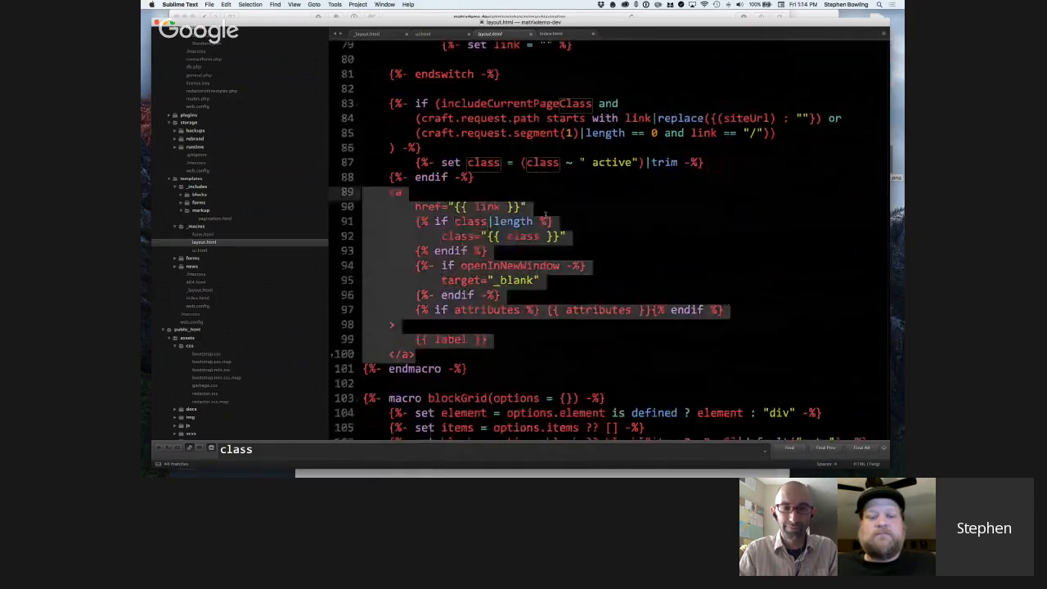
{"action": "left_click", "coordinate": [490, 211]}
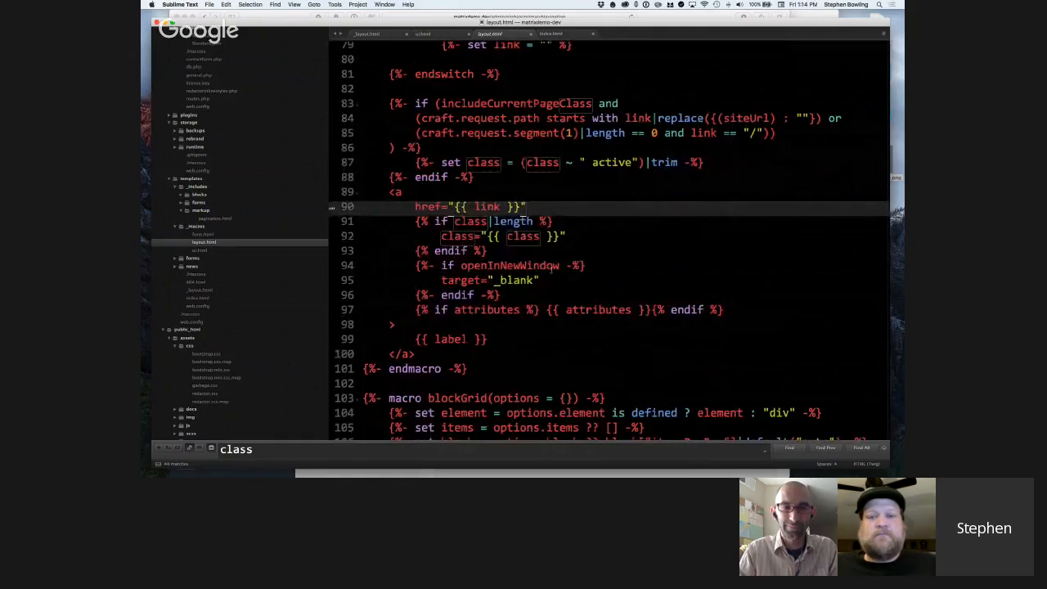
{"action": "left_click", "coordinate": [501, 295]}
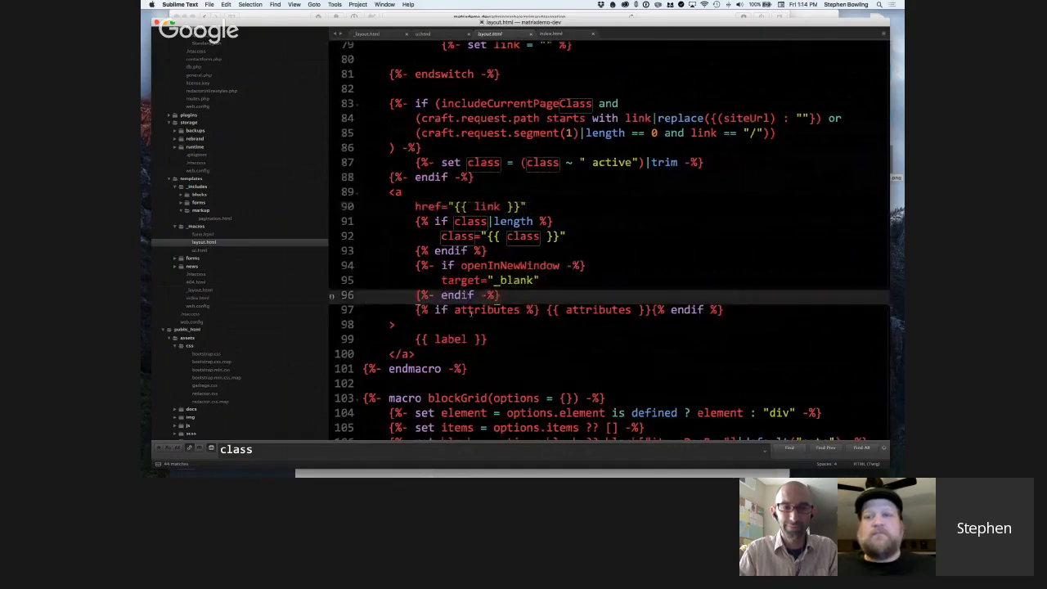
{"action": "left_click_drag", "start_coordinate": [415, 310], "coordinate": [748, 306]}
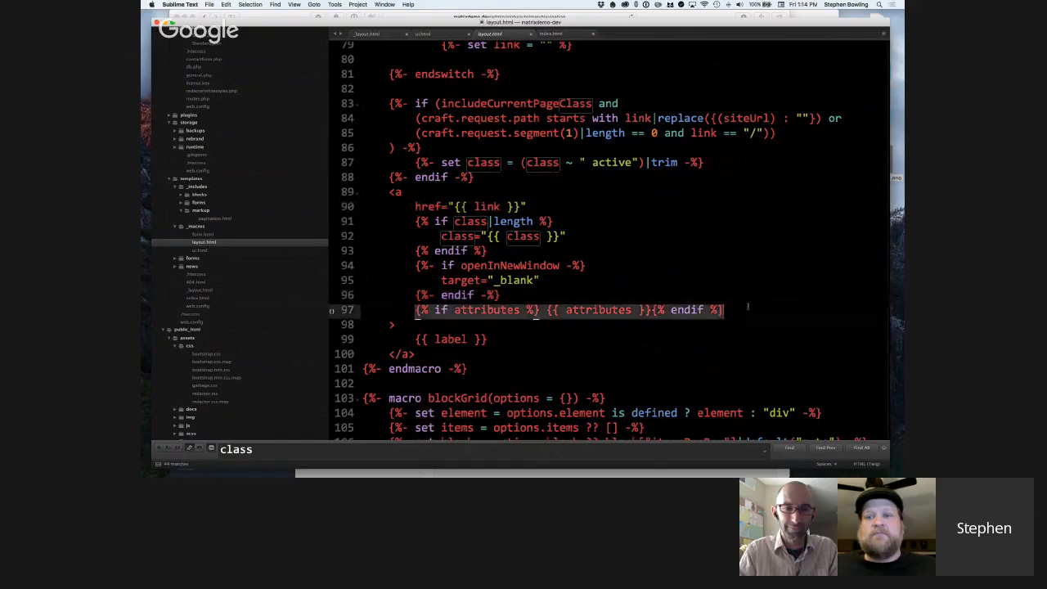
{"action": "left_click", "coordinate": [742, 313]}
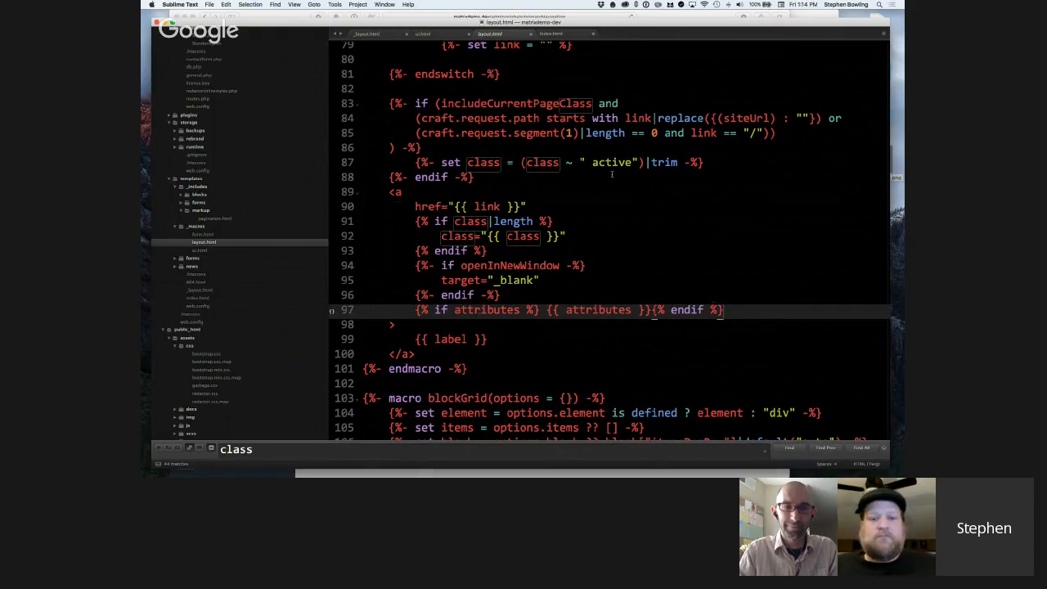
Reselect the anchor markup, and highlight the if condition above it and its includeCurrentPageClass variable.
{"action": "scroll", "coordinate": [602, 188], "scroll_direction": "down", "scroll_amount": 1}
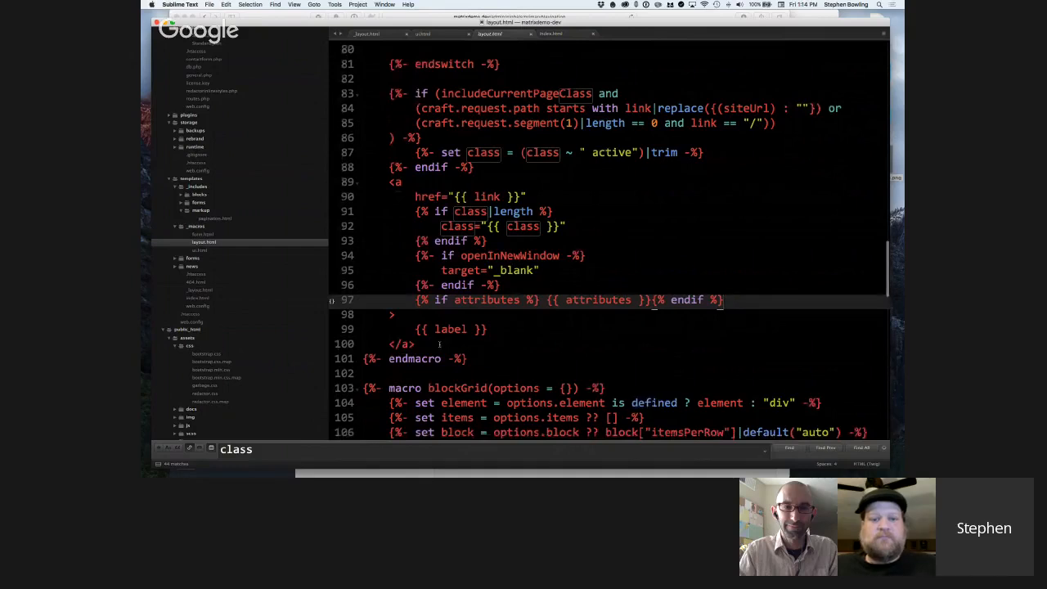
{"action": "left_click_drag", "start_coordinate": [439, 344], "coordinate": [355, 183]}
{"action": "left_click", "coordinate": [436, 154]}
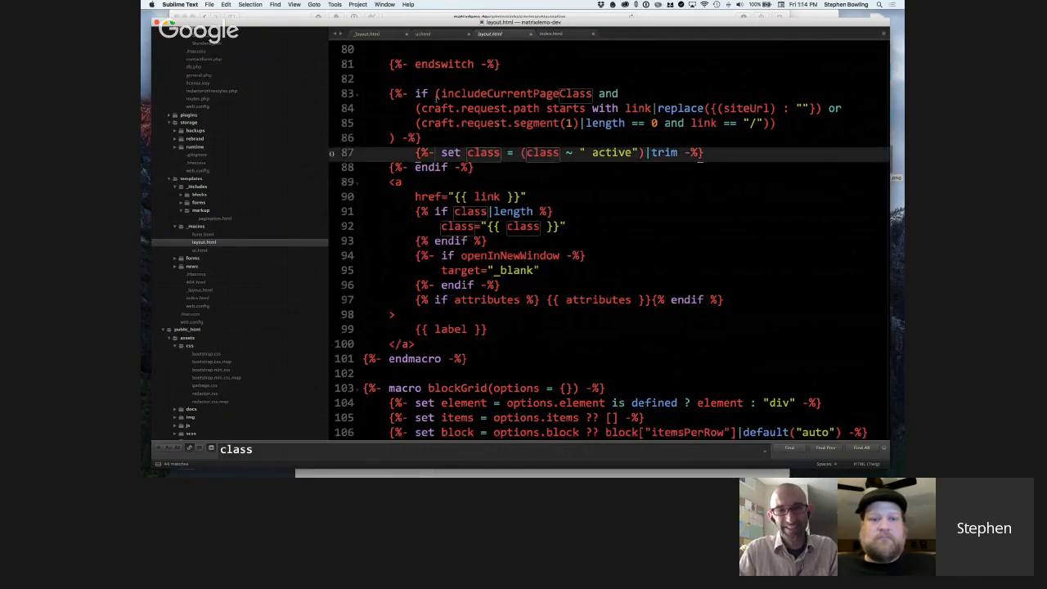
{"action": "left_click_drag", "start_coordinate": [391, 92], "coordinate": [425, 138]}
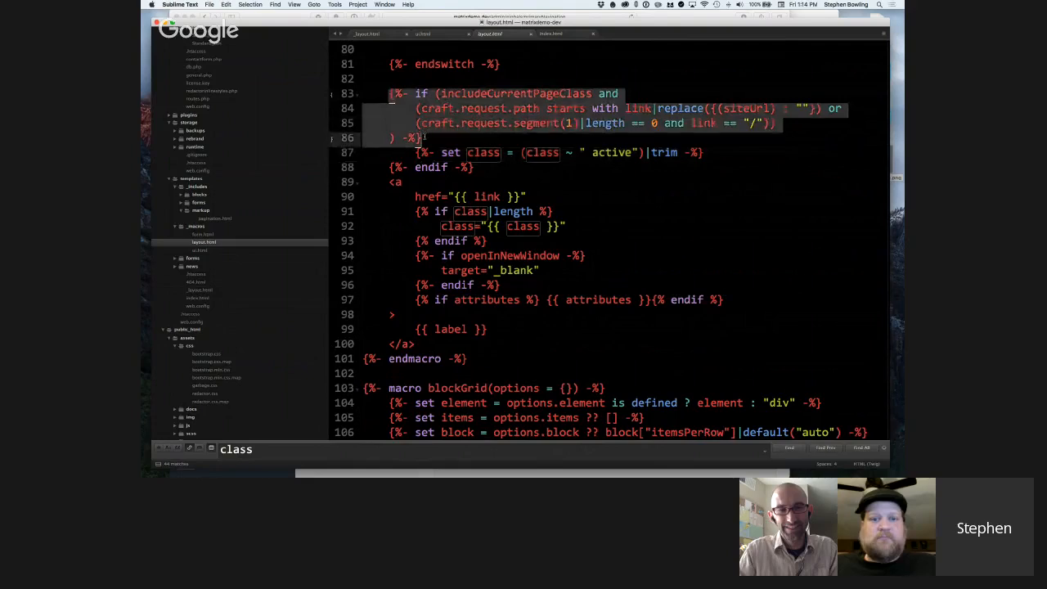
{"action": "left_click", "coordinate": [455, 93]}
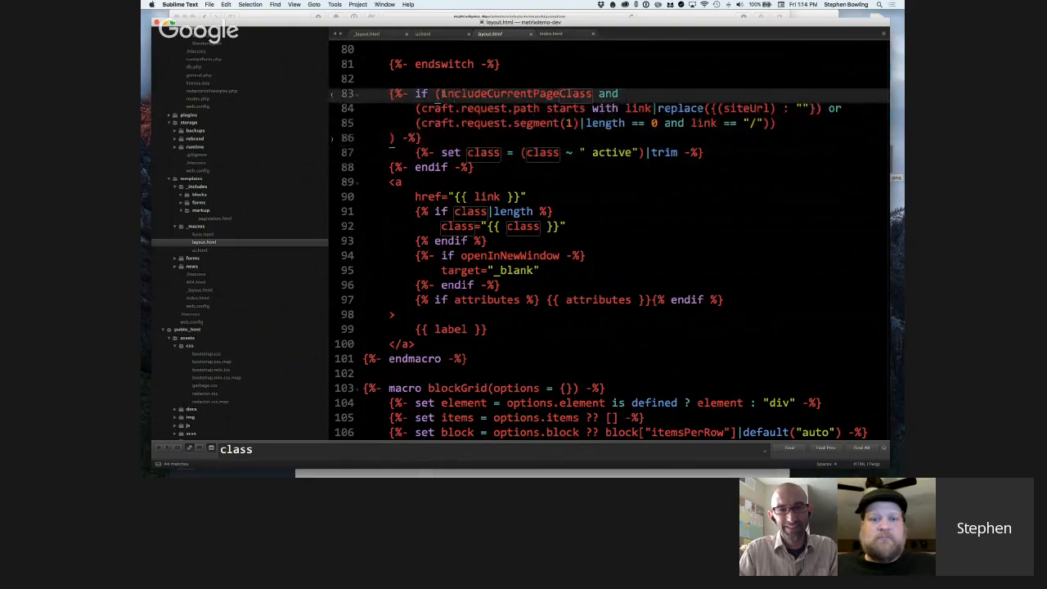
{"action": "left_click_drag", "start_coordinate": [442, 93], "coordinate": [592, 94]}
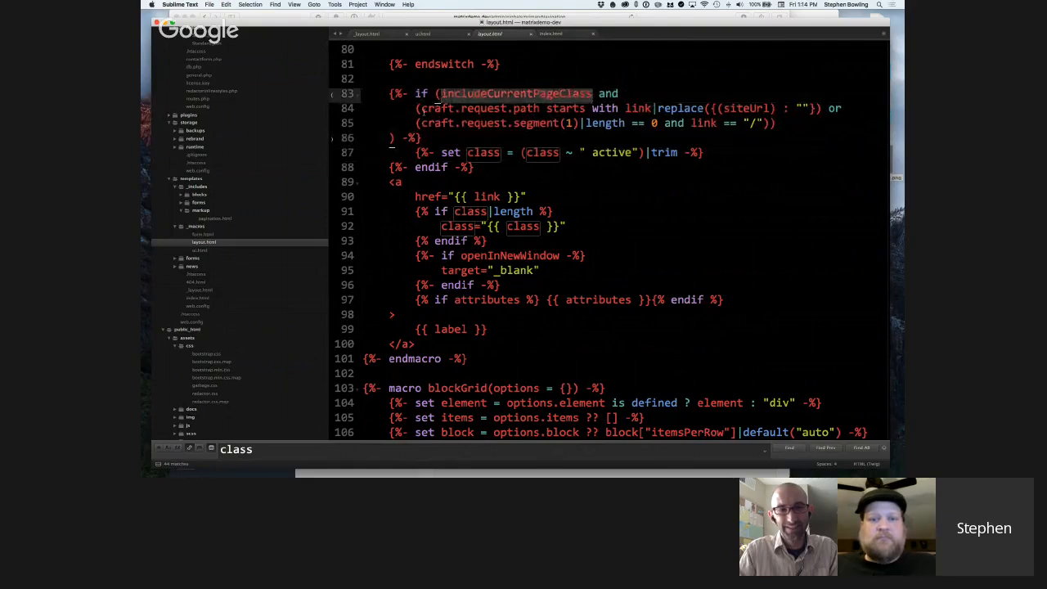
Highlight craft.request.path starts, the link variable and the (siteUrl) replacement key in the current-page condition.
{"action": "left_click_drag", "start_coordinate": [421, 108], "coordinate": [540, 108]}
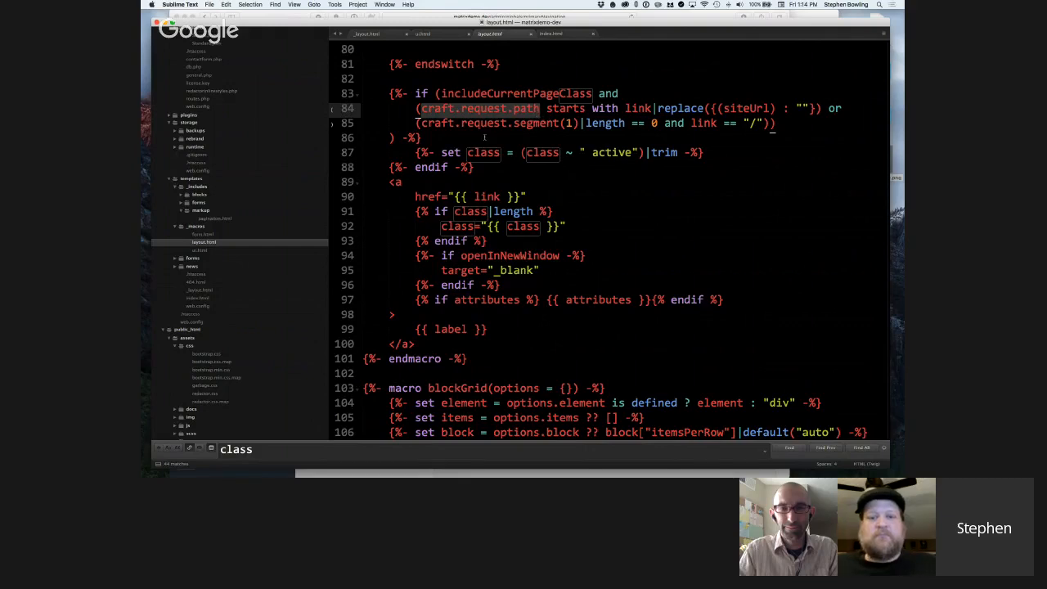
{"action": "left_click", "coordinate": [419, 109]}
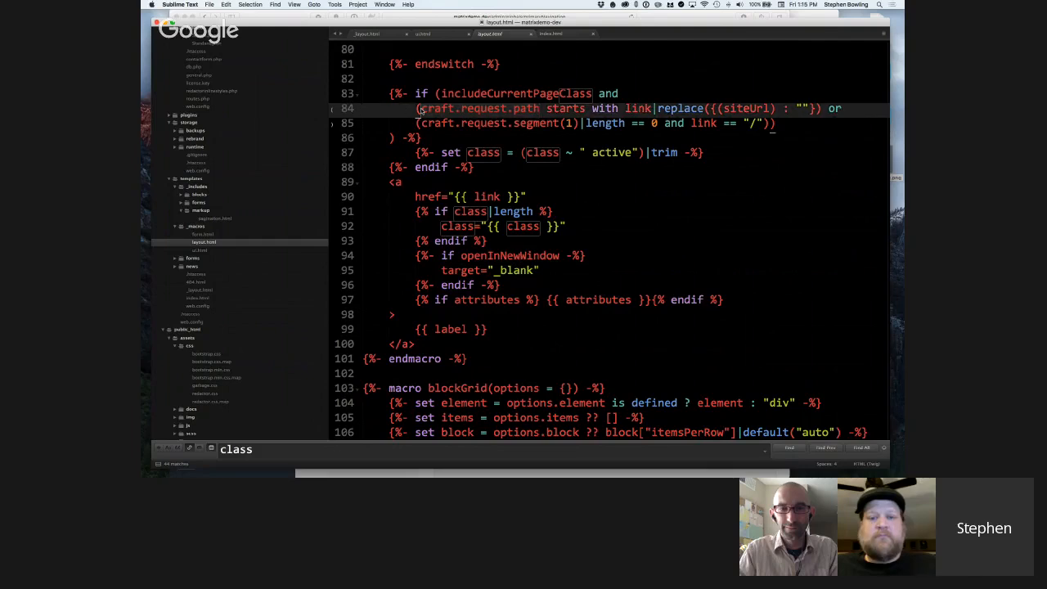
{"action": "left_click_drag", "start_coordinate": [419, 109], "coordinate": [586, 110]}
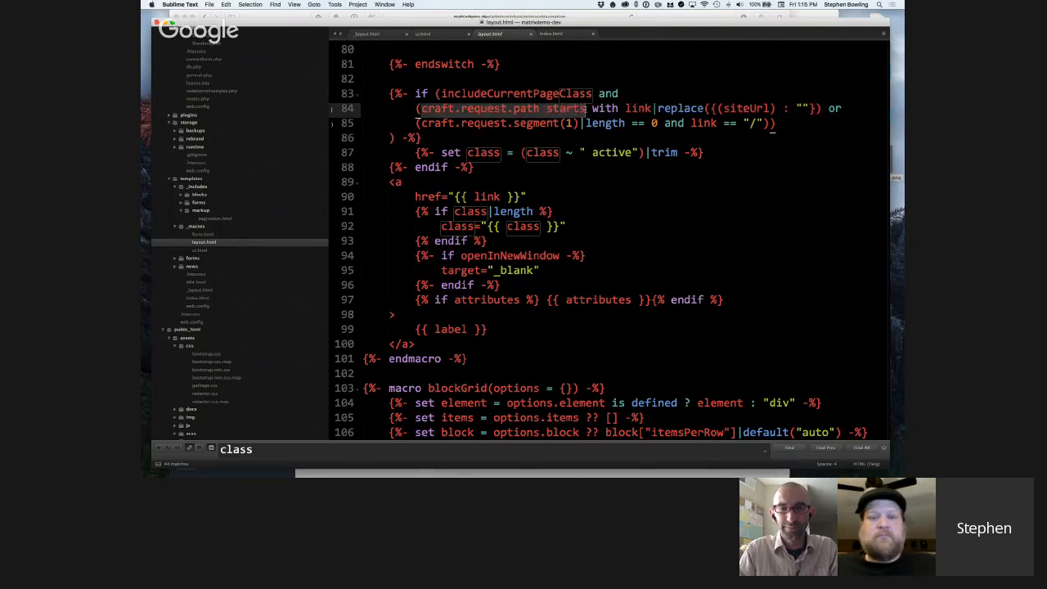
{"action": "double_click", "coordinate": [635, 108]}
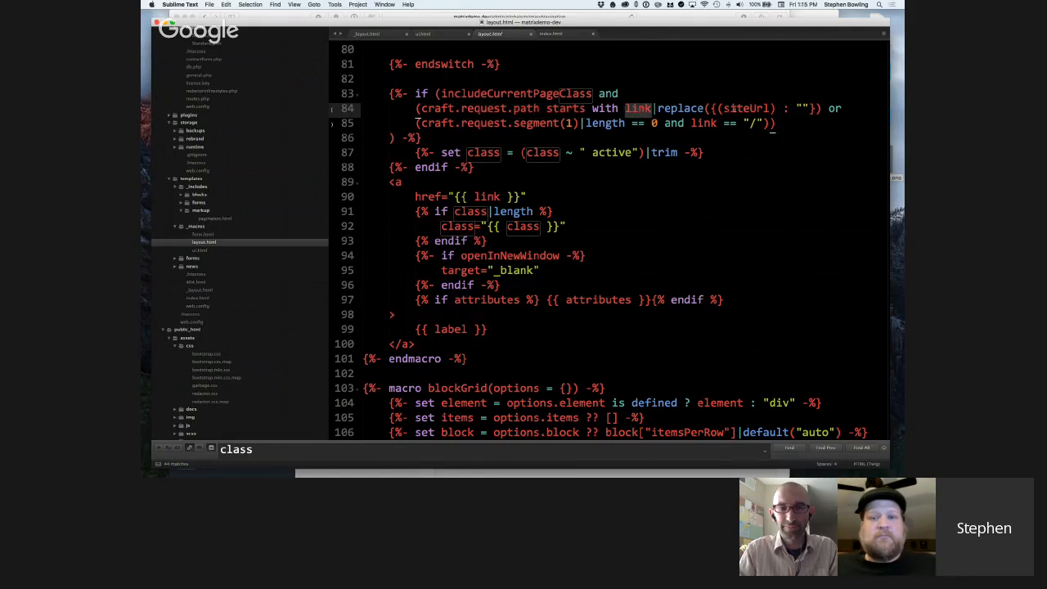
{"action": "left_click_drag", "start_coordinate": [713, 109], "coordinate": [777, 108]}
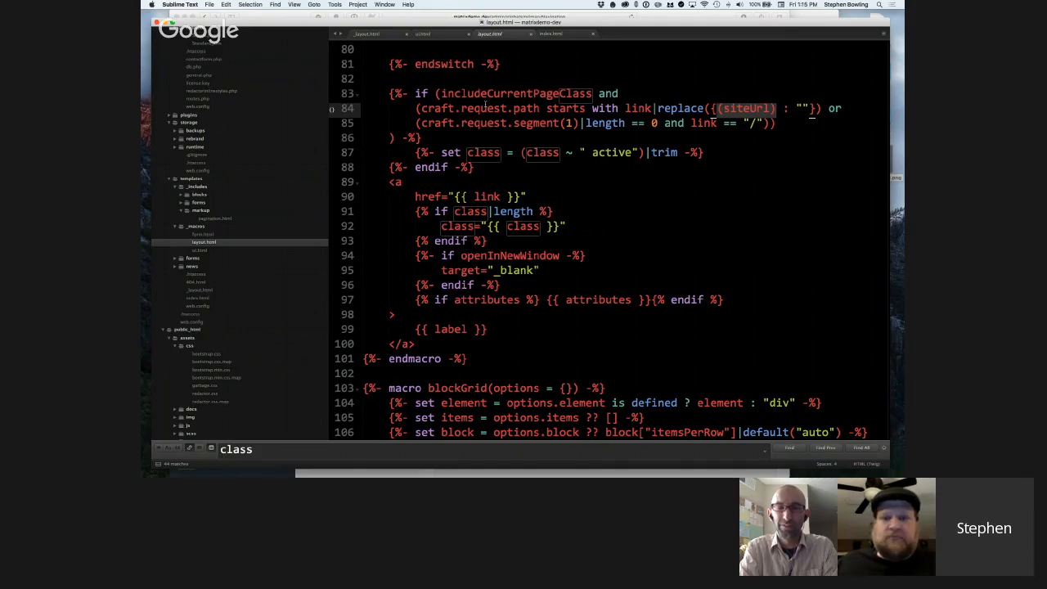
{"action": "scroll", "coordinate": [484, 103], "scroll_direction": "down", "scroll_amount": 1}
{"action": "scroll", "coordinate": [484, 104], "scroll_direction": "down", "scroll_amount": 1}
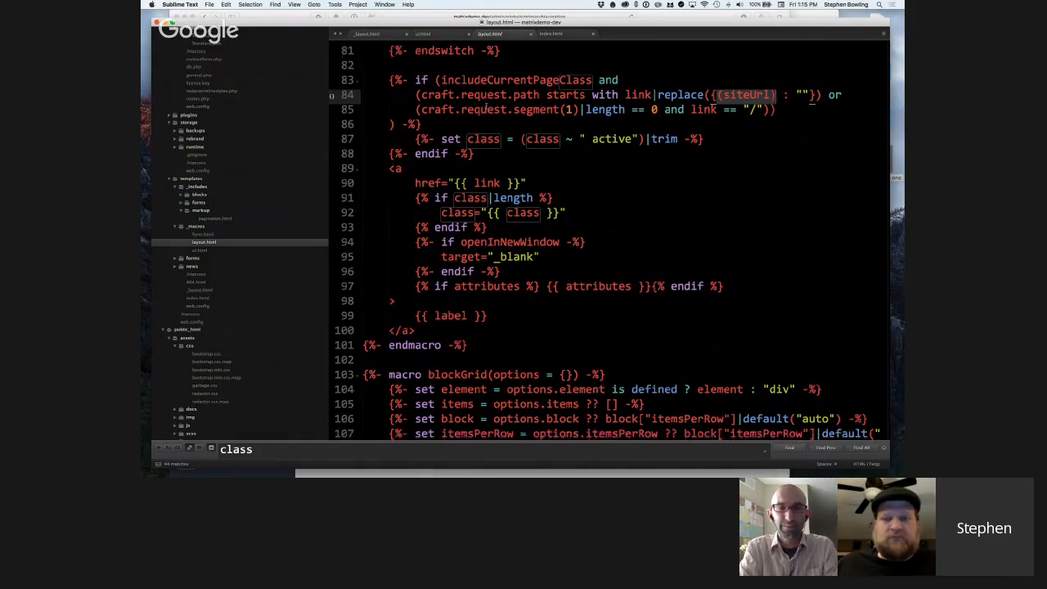
{"action": "scroll", "coordinate": [497, 104], "scroll_direction": "down", "scroll_amount": 1}
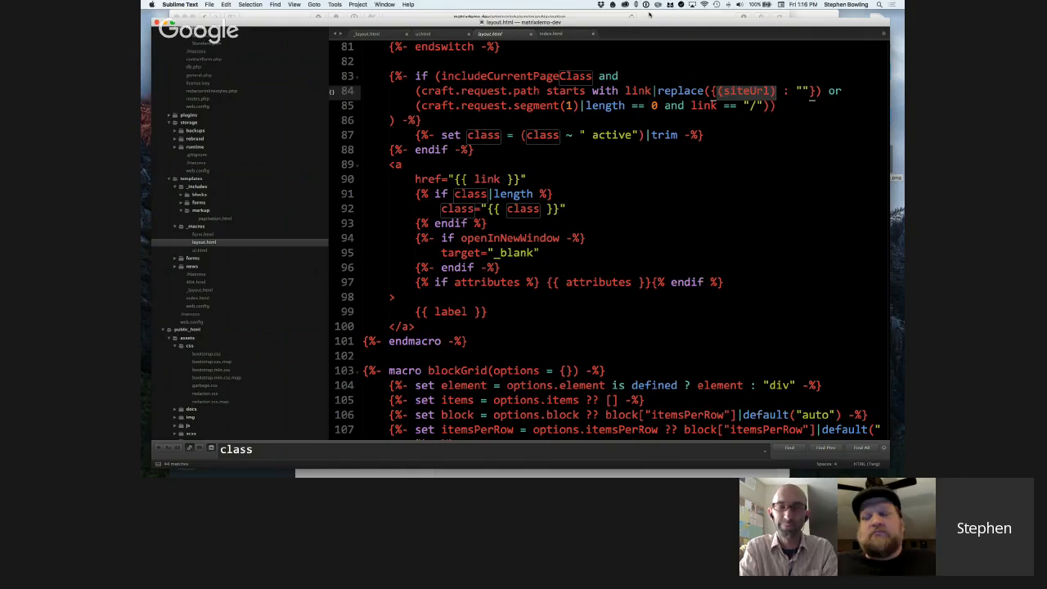
{"action": "scroll", "coordinate": [612, 91], "scroll_direction": "down", "scroll_amount": 1}
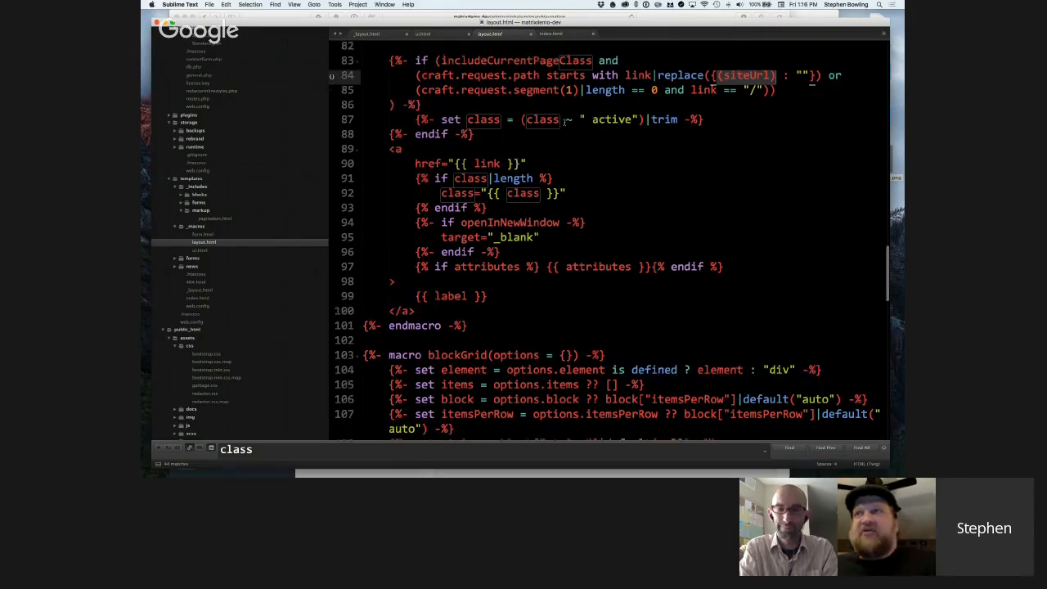
{"action": "scroll", "coordinate": [563, 122], "scroll_direction": "up", "scroll_amount": 1}
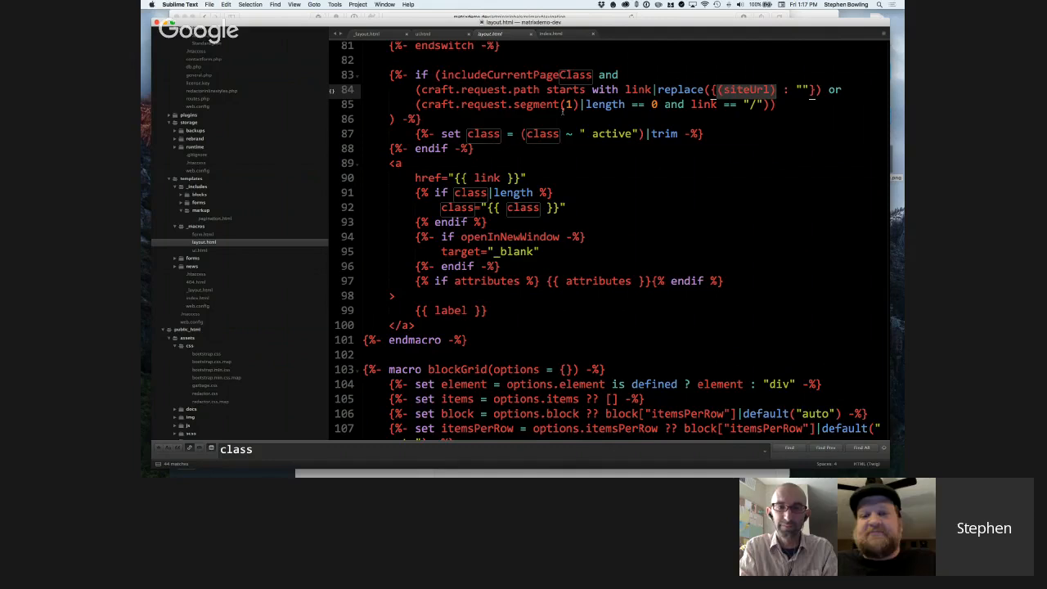
{"action": "scroll", "coordinate": [563, 113], "scroll_direction": "up", "scroll_amount": 1}
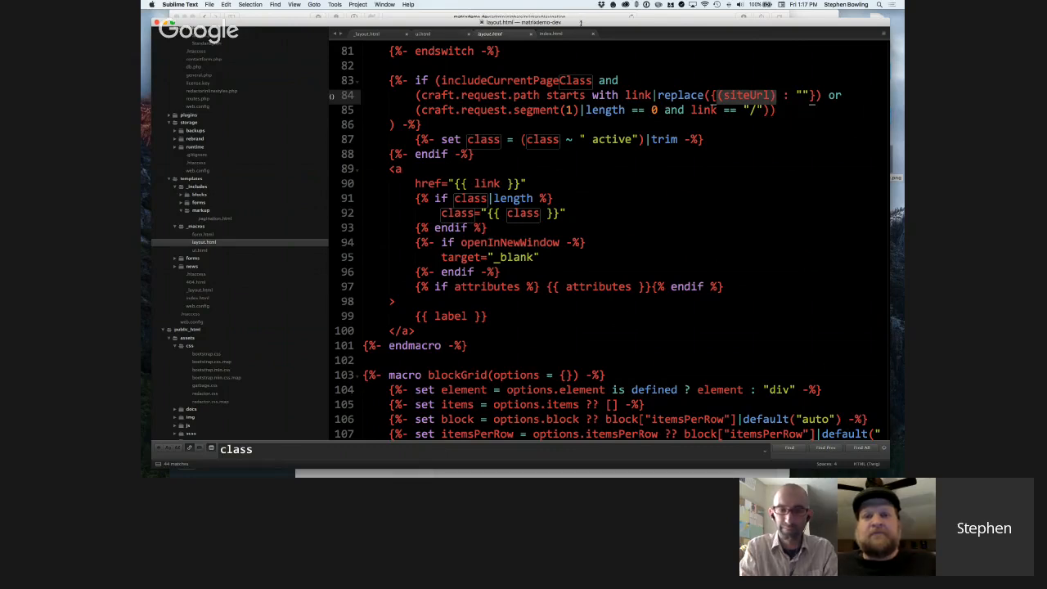
Lower the top edge of the code editor window to uncover the browser's address bar behind it.
{"action": "left_click_drag", "start_coordinate": [581, 22], "coordinate": [581, 25]}
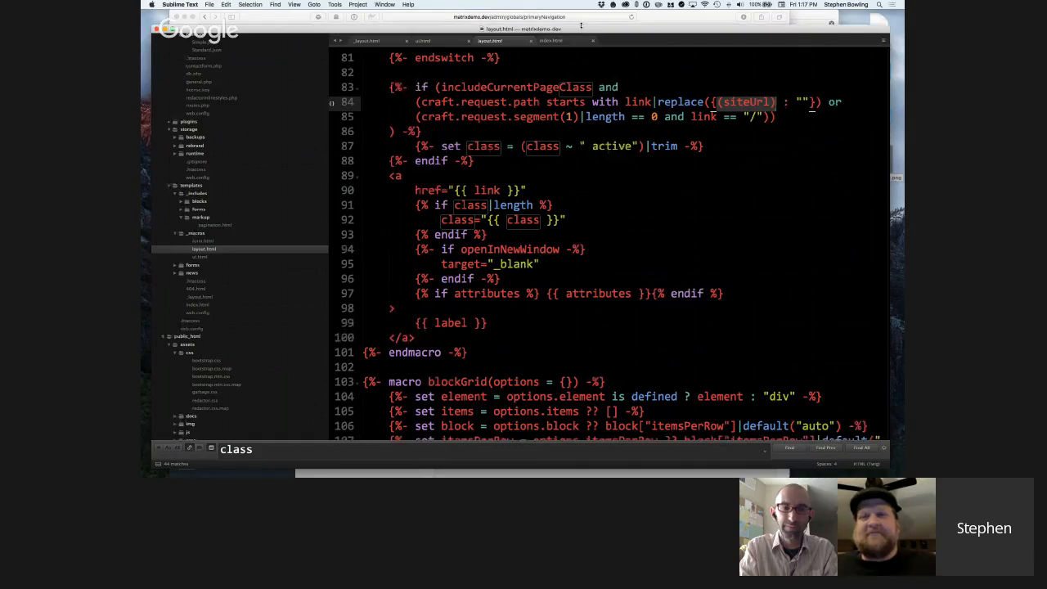
{"action": "scroll", "coordinate": [640, 90], "scroll_direction": "down", "scroll_amount": 1}
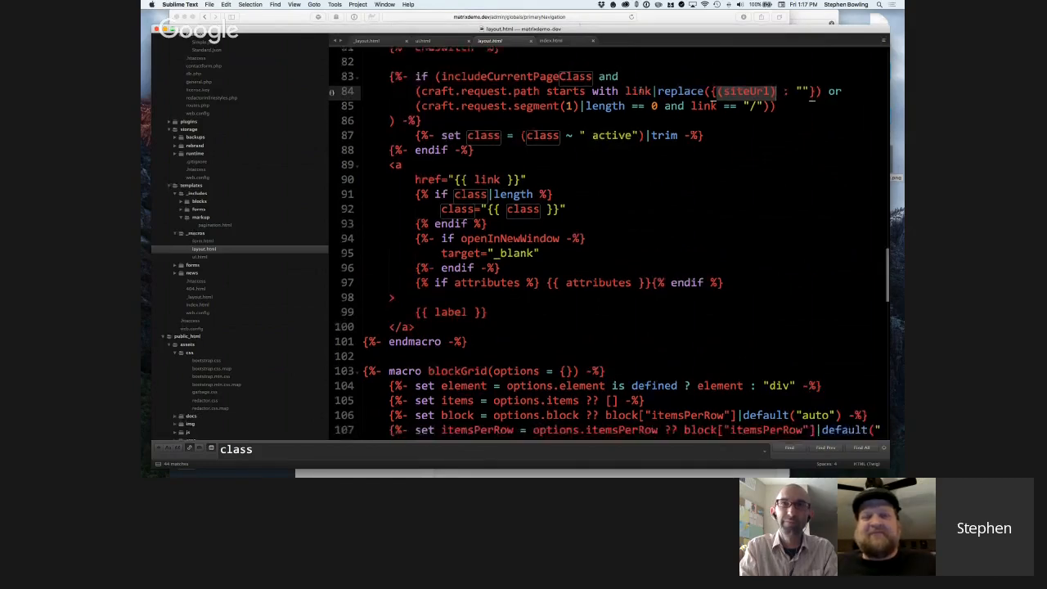
{"action": "scroll", "coordinate": [640, 91], "scroll_direction": "up", "scroll_amount": 1}
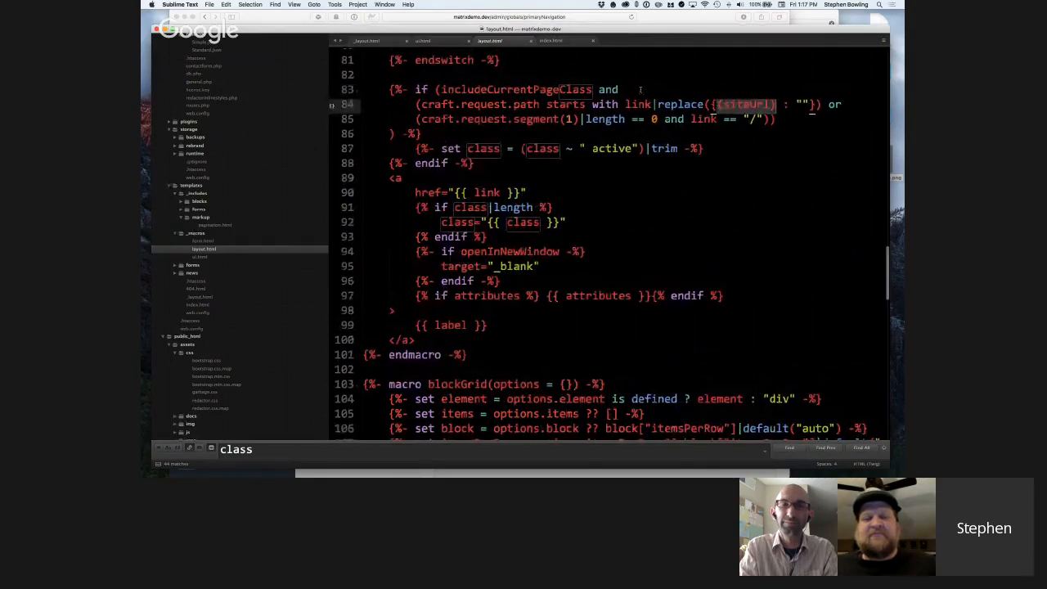
{"action": "scroll", "coordinate": [643, 91], "scroll_direction": "up", "scroll_amount": 1}
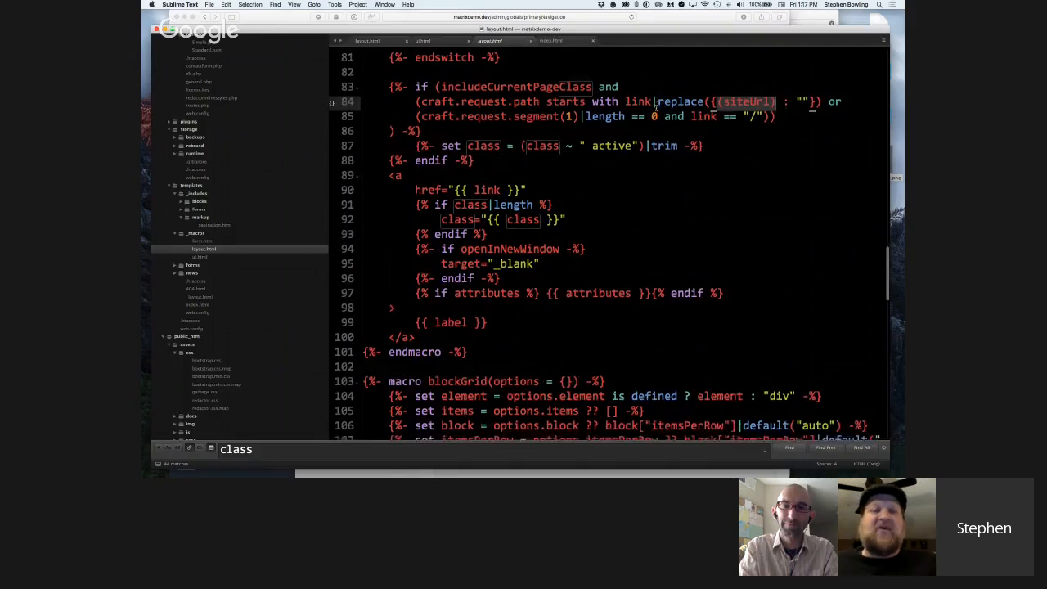
{"action": "scroll", "coordinate": [655, 106], "scroll_direction": "down", "scroll_amount": 1}
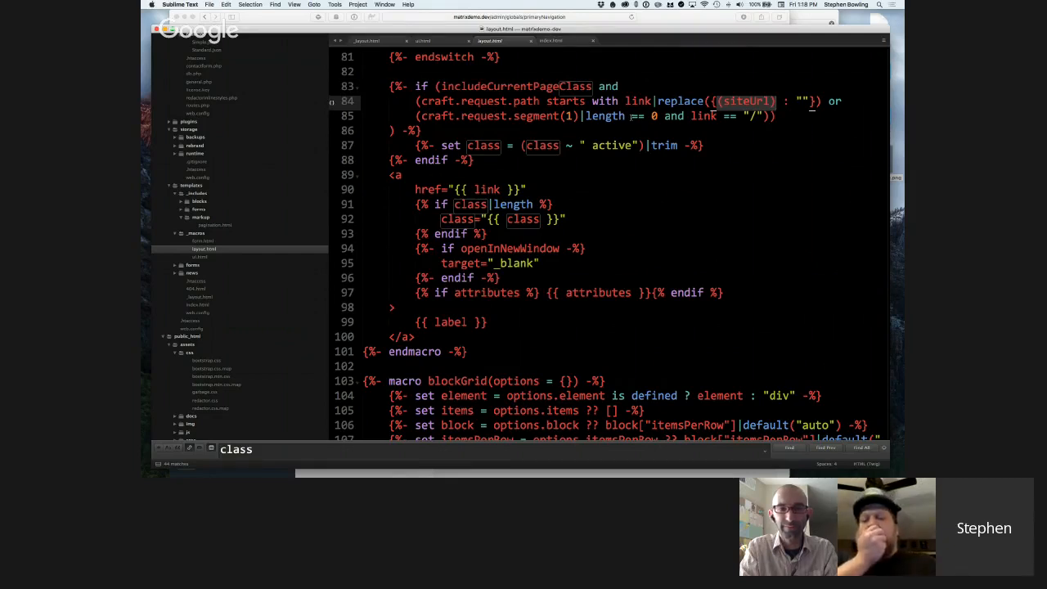
{"action": "scroll", "coordinate": [630, 116], "scroll_direction": "down", "scroll_amount": 1}
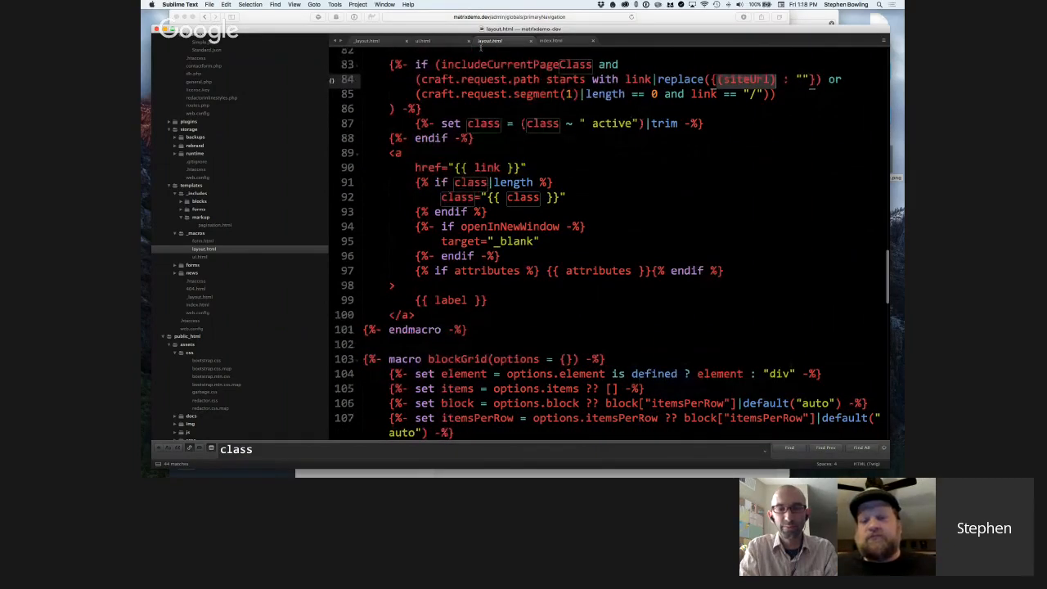
Switch to Safari, review the Primary Navigation link blocks, and compare them with the navigation on the site's home page.
{"action": "left_click", "coordinate": [708, 13]}
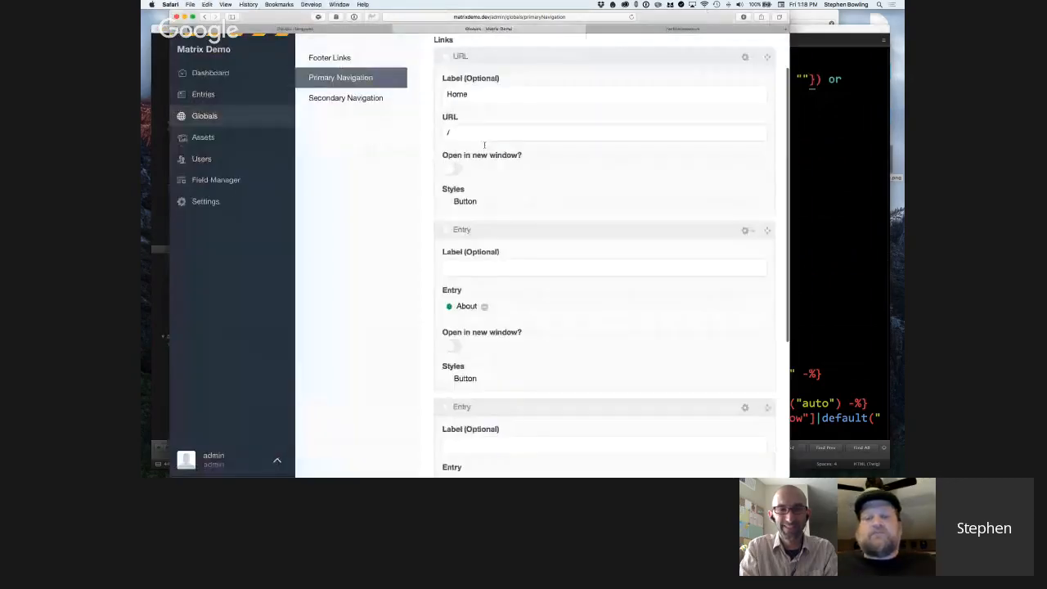
{"action": "scroll", "coordinate": [485, 145], "scroll_direction": "down", "scroll_amount": 1}
{"action": "scroll", "coordinate": [406, 143], "scroll_direction": "up", "scroll_amount": 1}
{"action": "scroll", "coordinate": [529, 250], "scroll_direction": "down", "scroll_amount": 1}
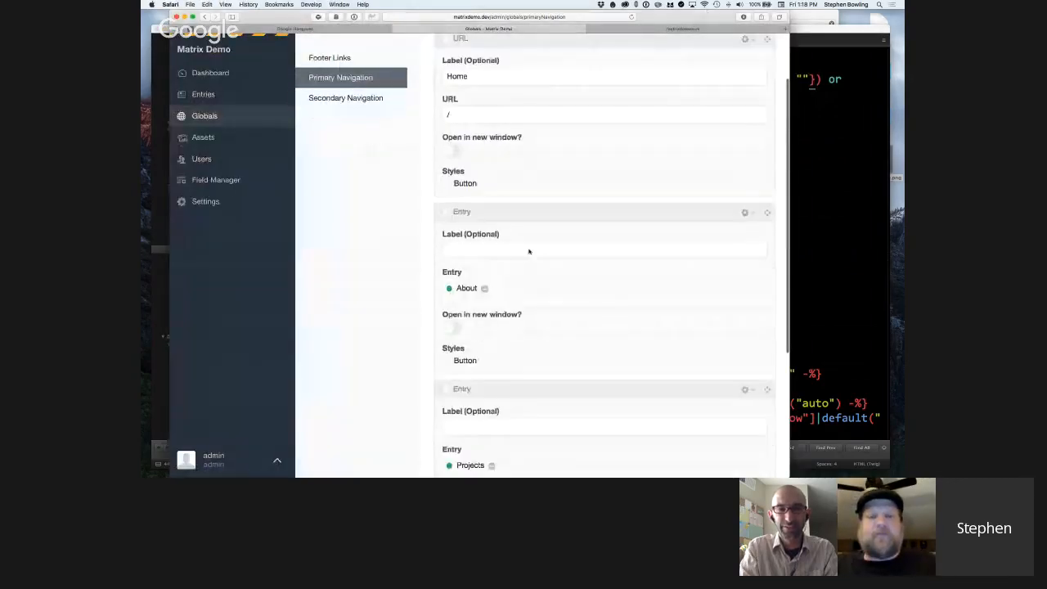
{"action": "scroll", "coordinate": [548, 336], "scroll_direction": "down", "scroll_amount": 2}
{"action": "scroll", "coordinate": [549, 335], "scroll_direction": "down", "scroll_amount": 2}
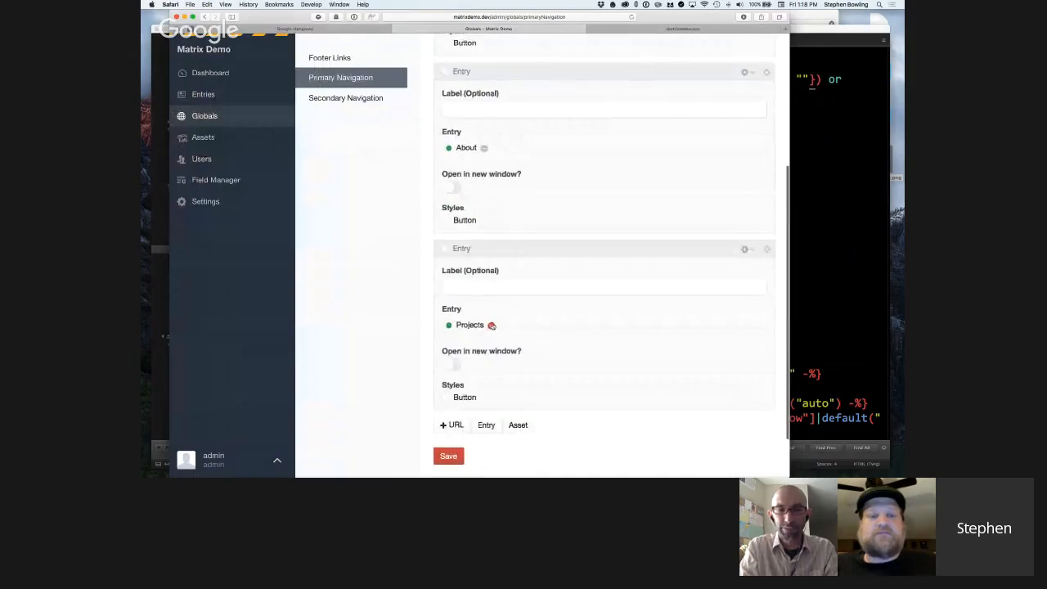
{"action": "scroll", "coordinate": [507, 336], "scroll_direction": "up", "scroll_amount": 1}
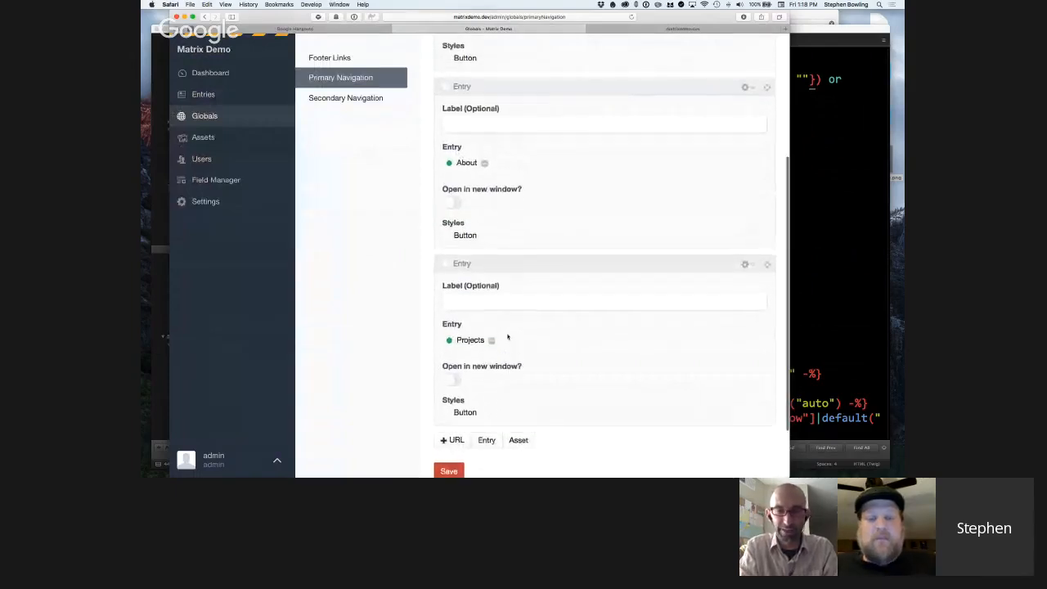
{"action": "scroll", "coordinate": [507, 336], "scroll_direction": "up", "scroll_amount": 1}
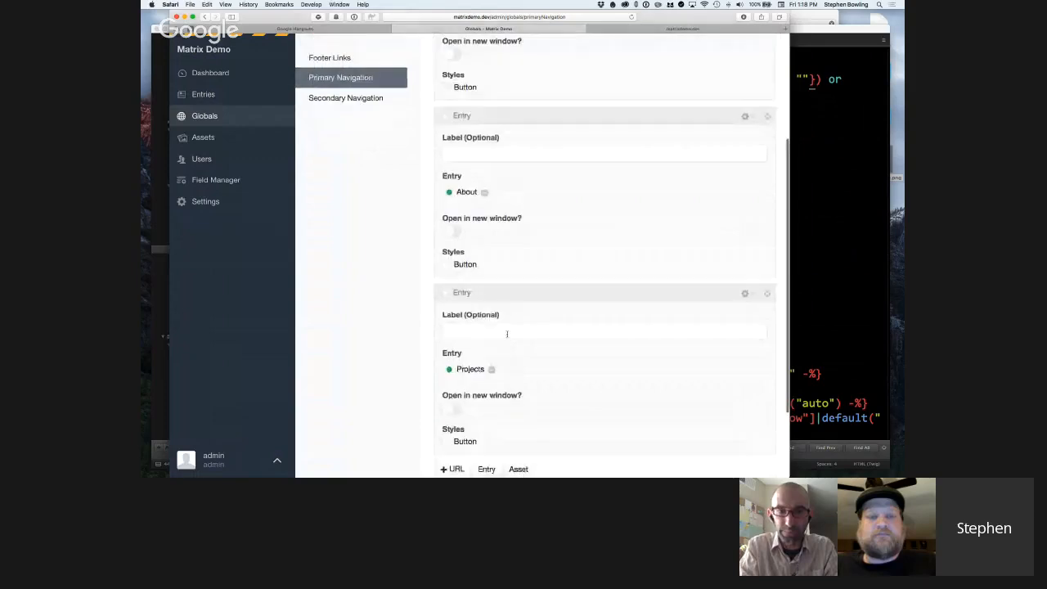
{"action": "scroll", "coordinate": [573, 360], "scroll_direction": "down", "scroll_amount": 1}
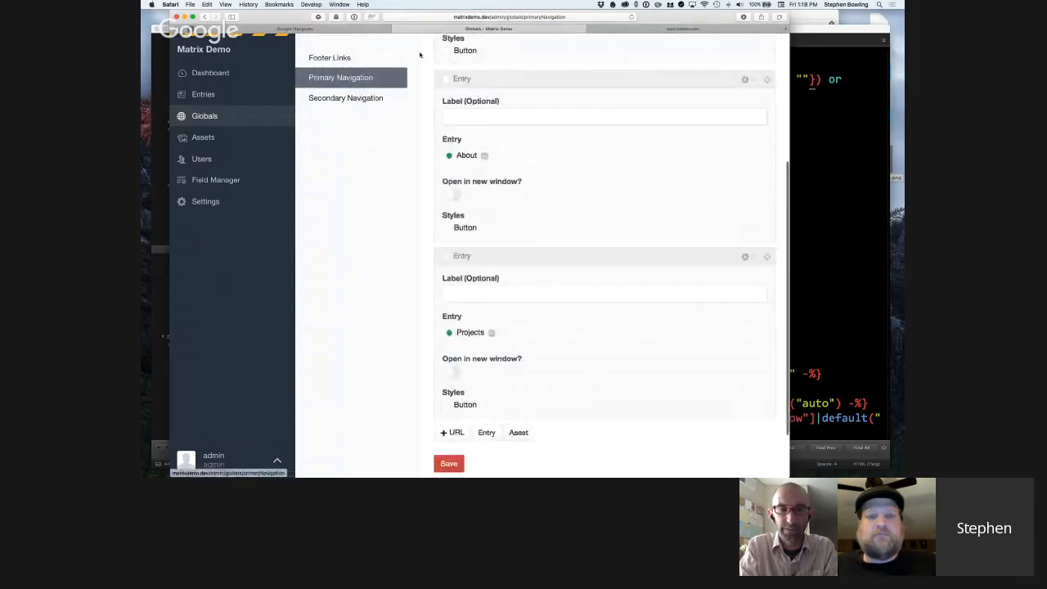
{"action": "left_click", "coordinate": [664, 29]}
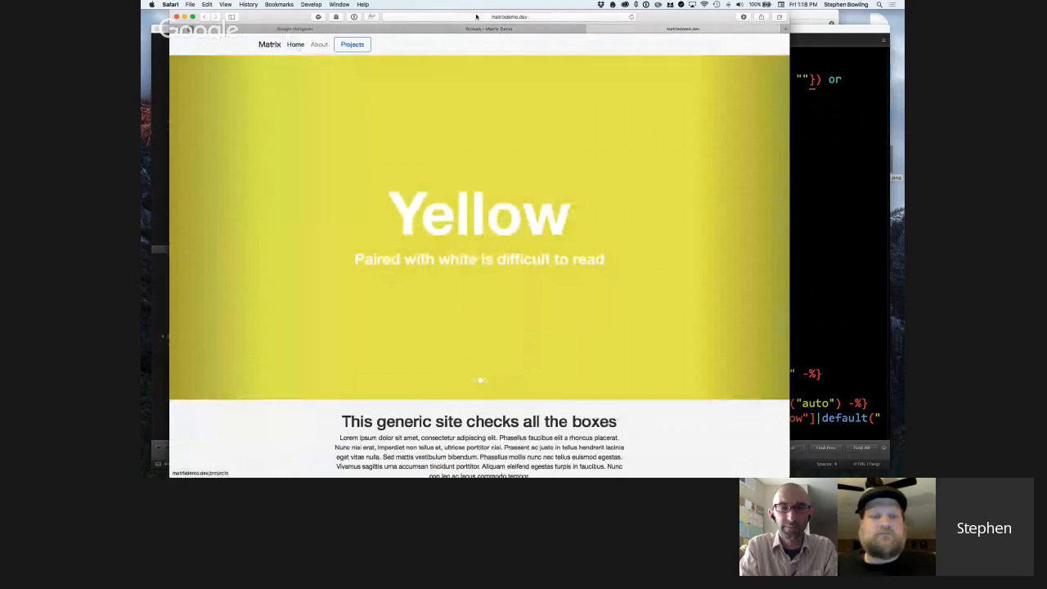
Add an Entry link block to the Secondary Navigation global set and choose the Contact page as its entry.
{"action": "left_click", "coordinate": [483, 28]}
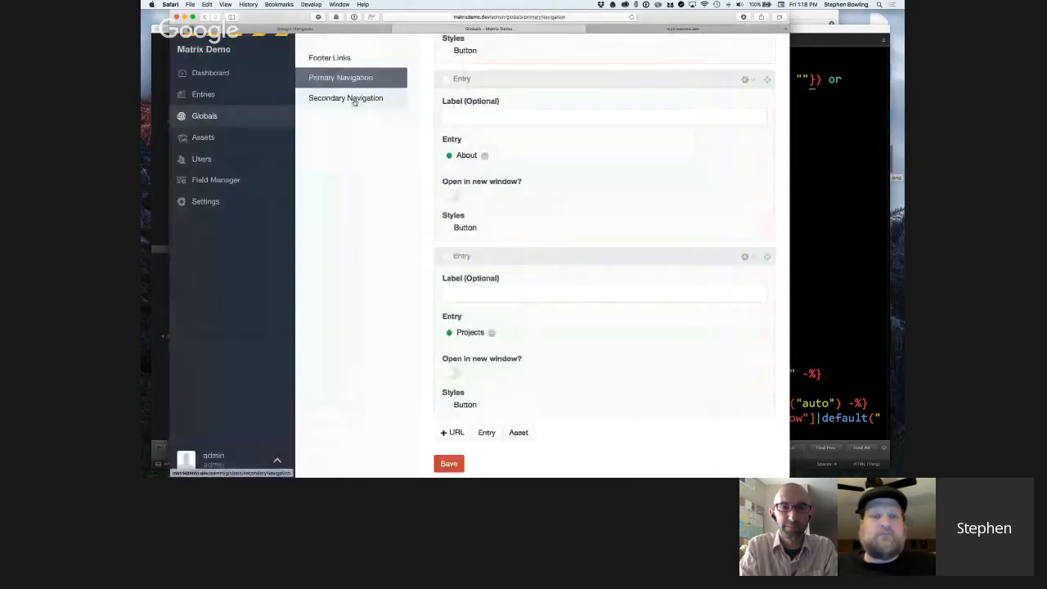
{"action": "left_click", "coordinate": [350, 99]}
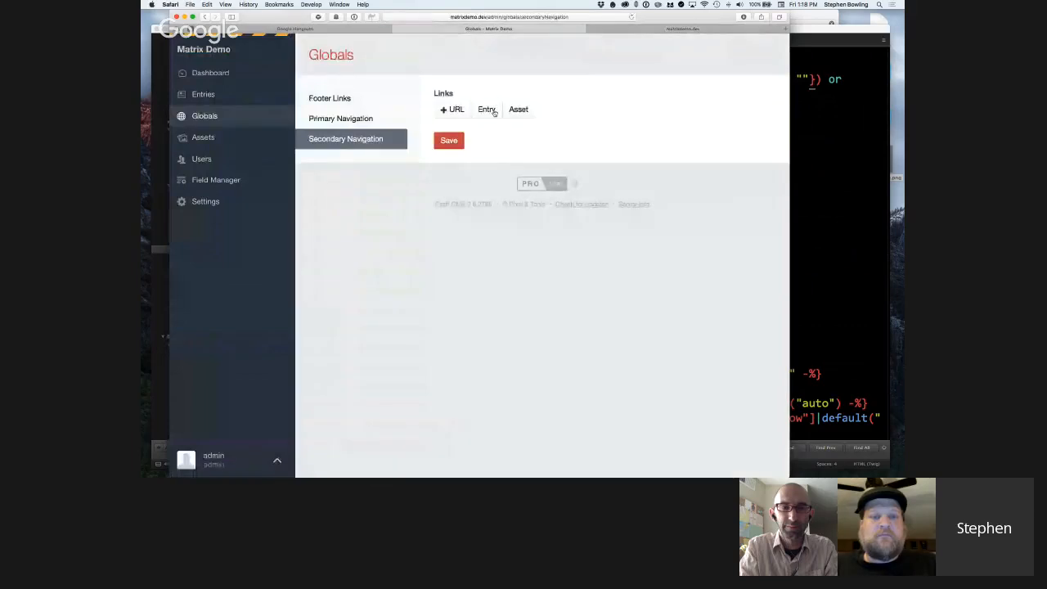
{"action": "left_click", "coordinate": [486, 109]}
{"action": "left_click", "coordinate": [482, 146]}
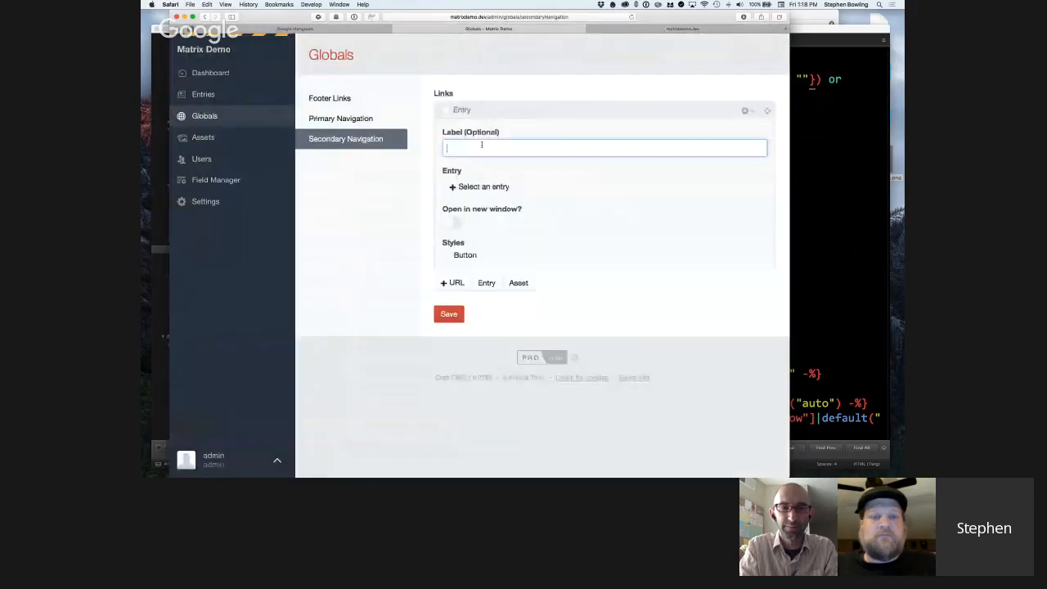
{"action": "left_click", "coordinate": [487, 186]}
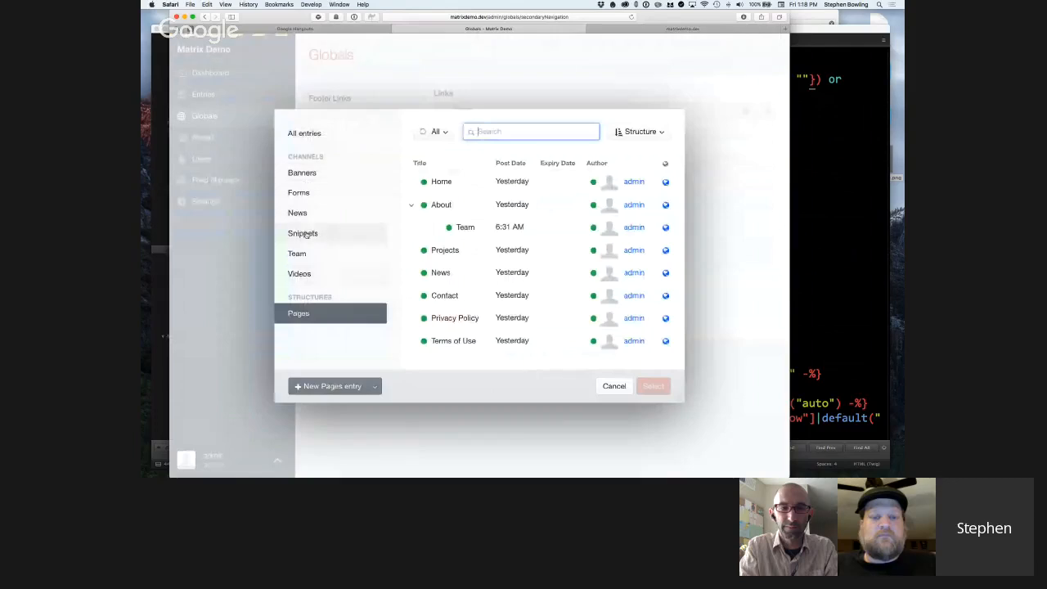
{"action": "double_click", "coordinate": [458, 295]}
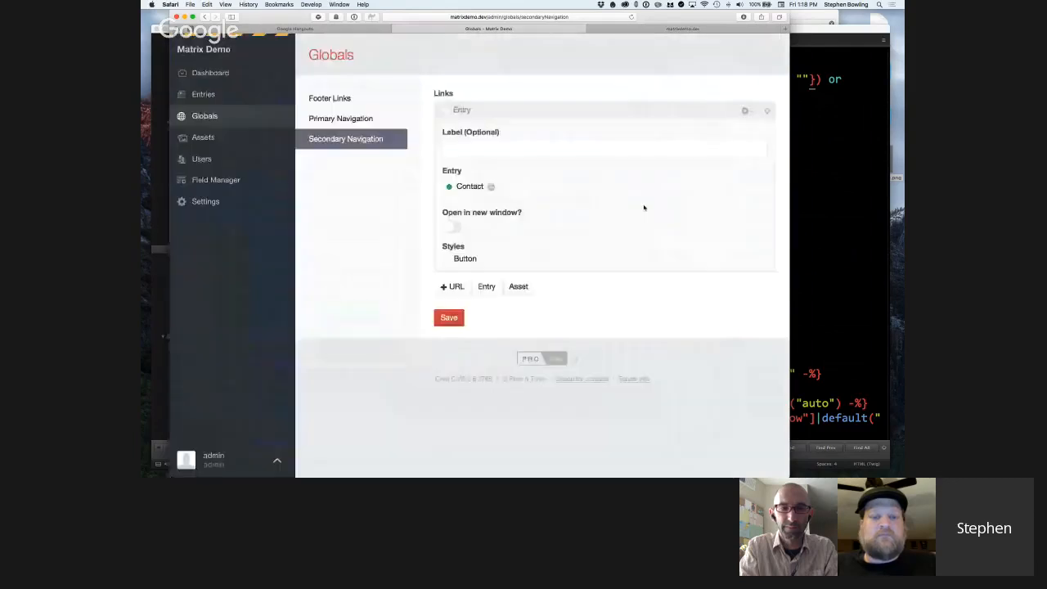
Add an Asset link block below the Contact block and label it "Download Our Brochure".
{"action": "left_click", "coordinate": [532, 286]}
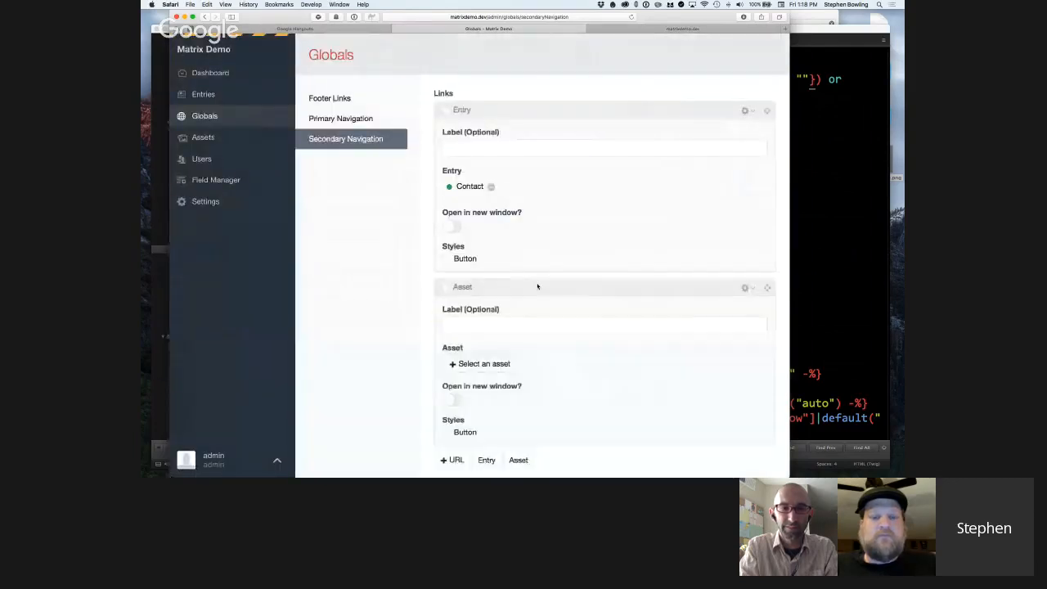
{"action": "scroll", "coordinate": [538, 286], "scroll_direction": "down", "scroll_amount": 1}
{"action": "scroll", "coordinate": [537, 287], "scroll_direction": "down", "scroll_amount": 2}
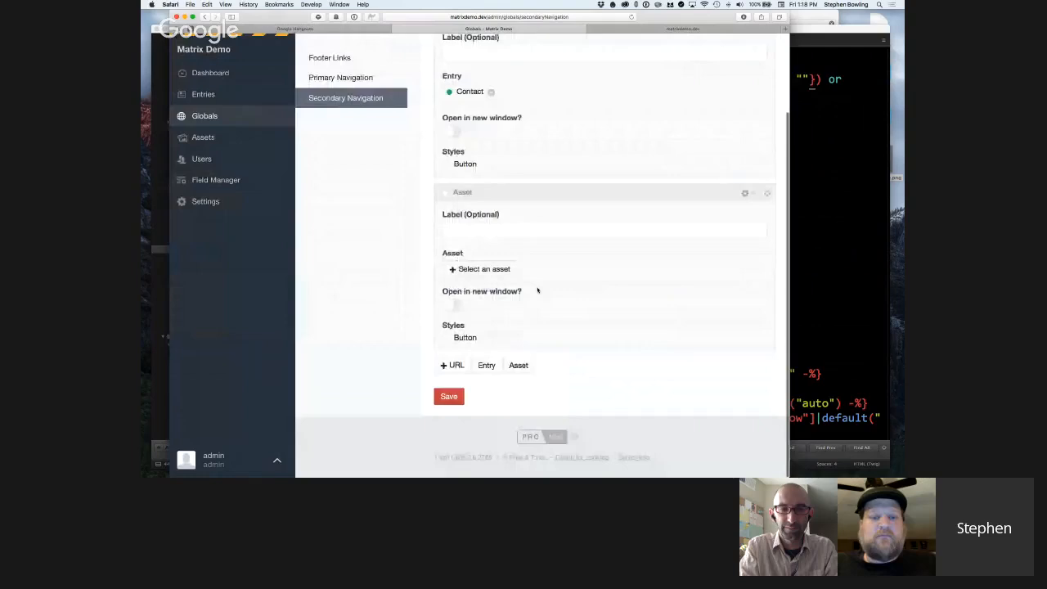
{"action": "left_click", "coordinate": [483, 233]}
{"action": "type", "text": "D"}
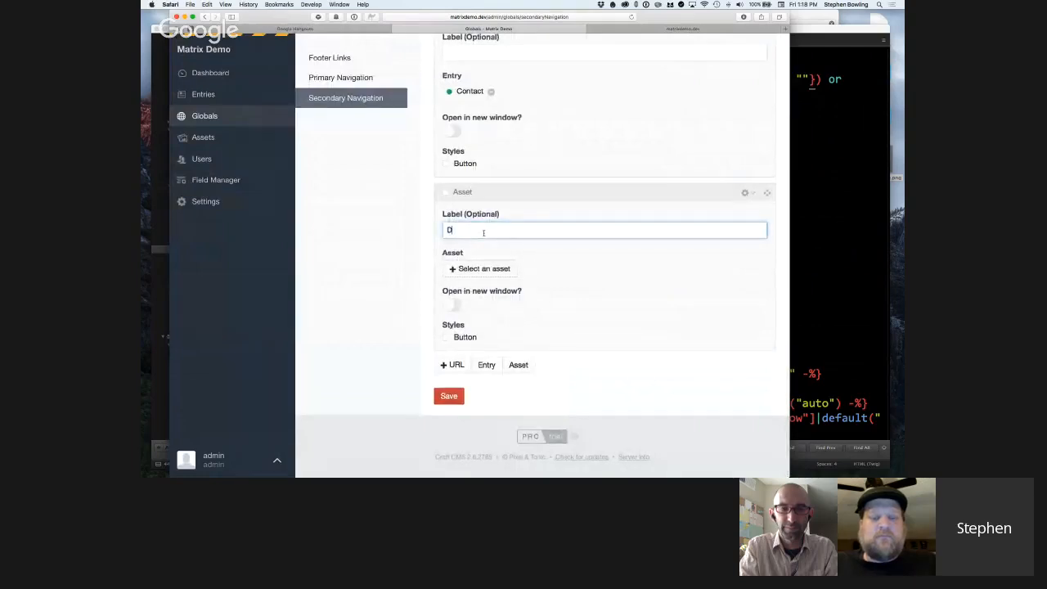
{"action": "type", "text": "ownload"}
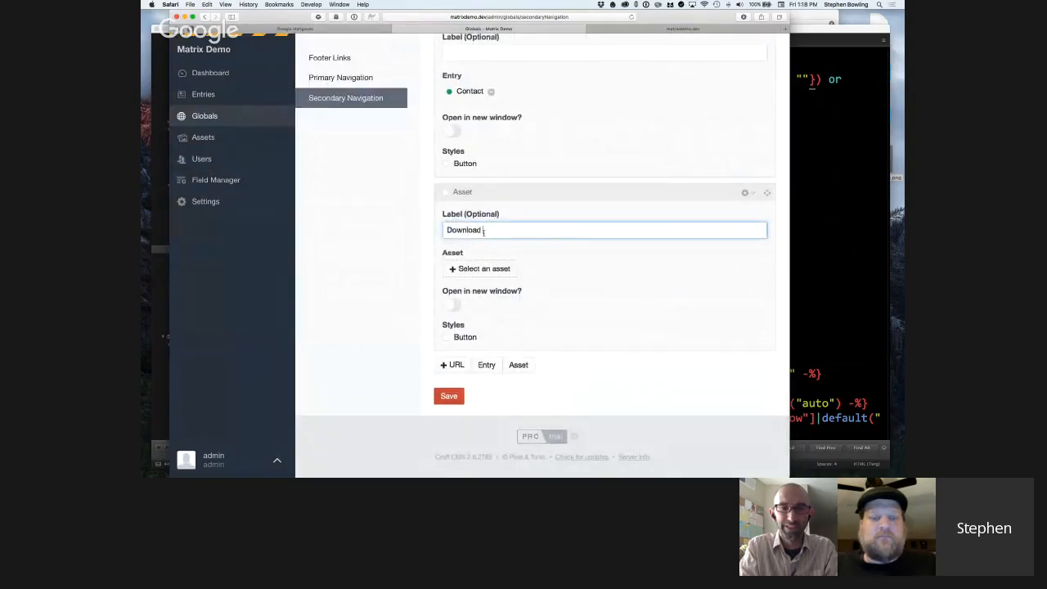
{"action": "type", "text": " Our Brochure"}
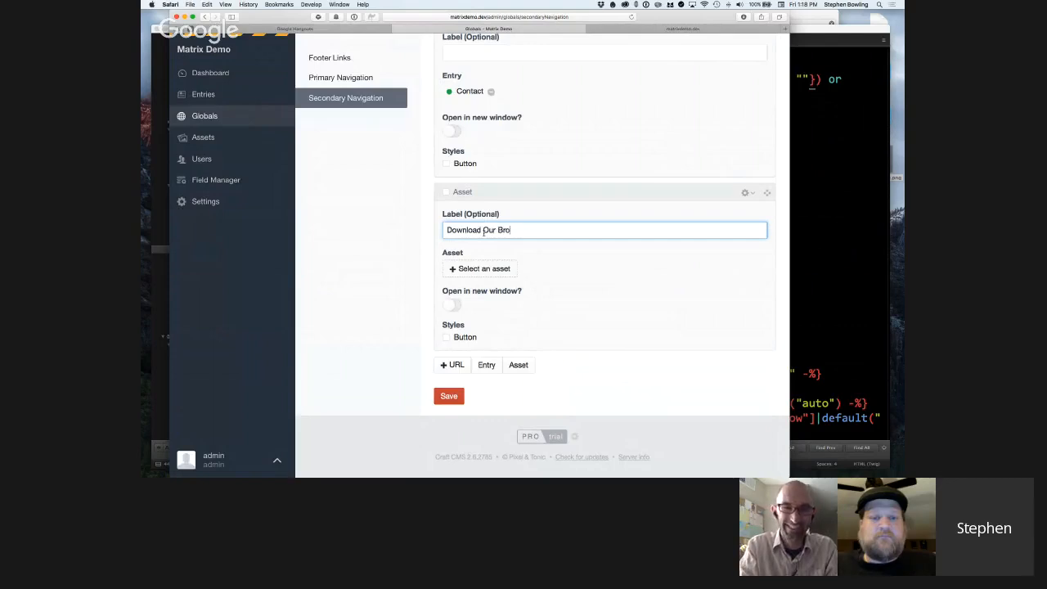
Link the brochure block to the Placeholders zip asset, set it to open in a new window, and enable the Button style.
{"action": "left_click", "coordinate": [495, 270]}
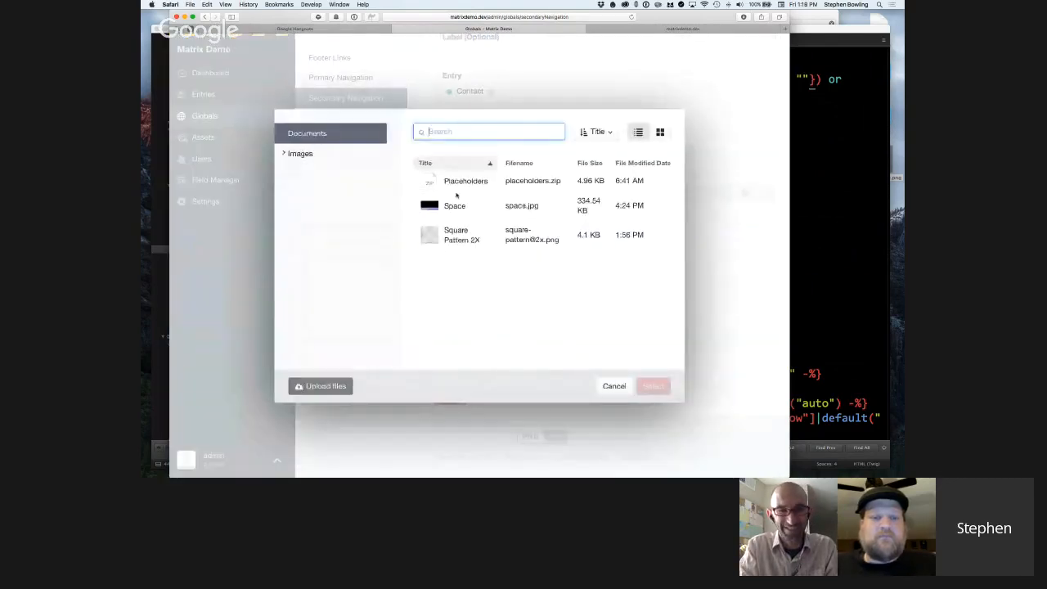
{"action": "left_click", "coordinate": [464, 183]}
{"action": "double_click", "coordinate": [464, 185]}
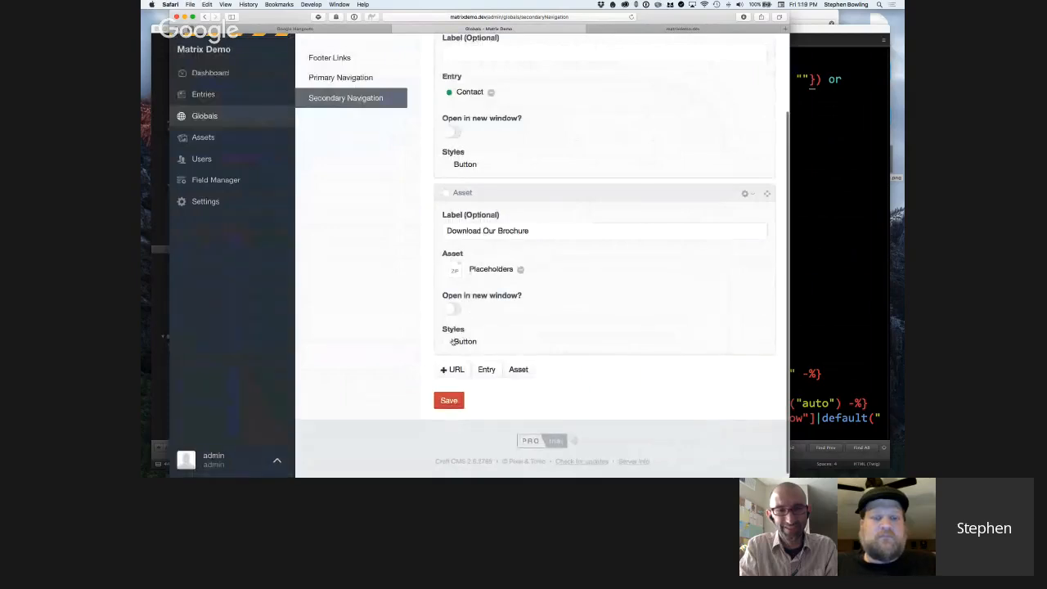
{"action": "left_click", "coordinate": [454, 310]}
{"action": "left_click", "coordinate": [446, 342]}
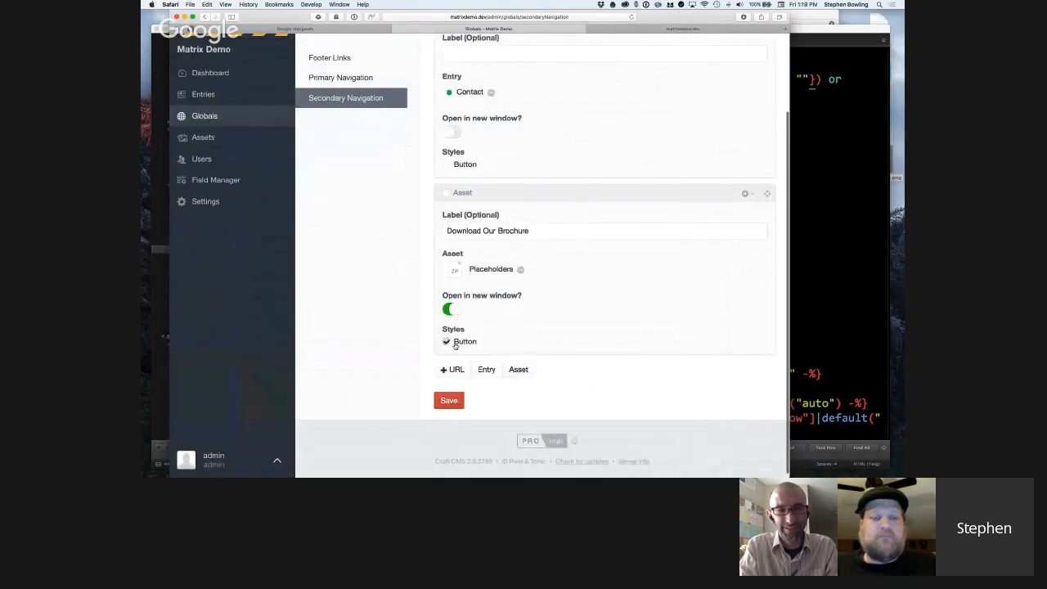
Return to the Primary Navigation global set and review its Home, About and Projects link blocks.
{"action": "scroll", "coordinate": [495, 344], "scroll_direction": "up", "scroll_amount": 2}
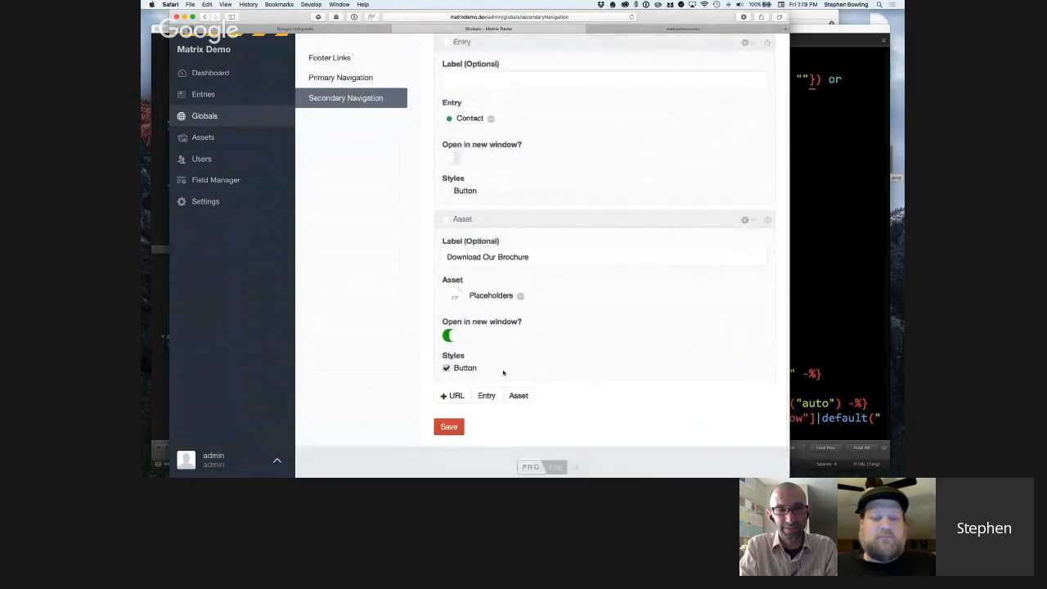
{"action": "scroll", "coordinate": [504, 373], "scroll_direction": "up", "scroll_amount": 2}
{"action": "left_click", "coordinate": [385, 117]}
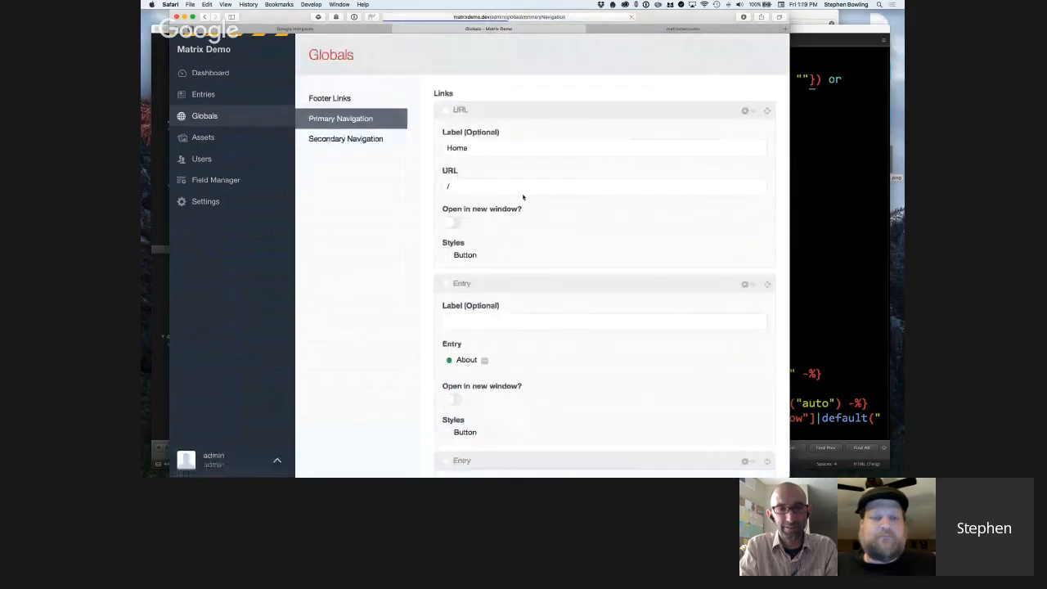
{"action": "scroll", "coordinate": [523, 197], "scroll_direction": "down", "scroll_amount": 5}
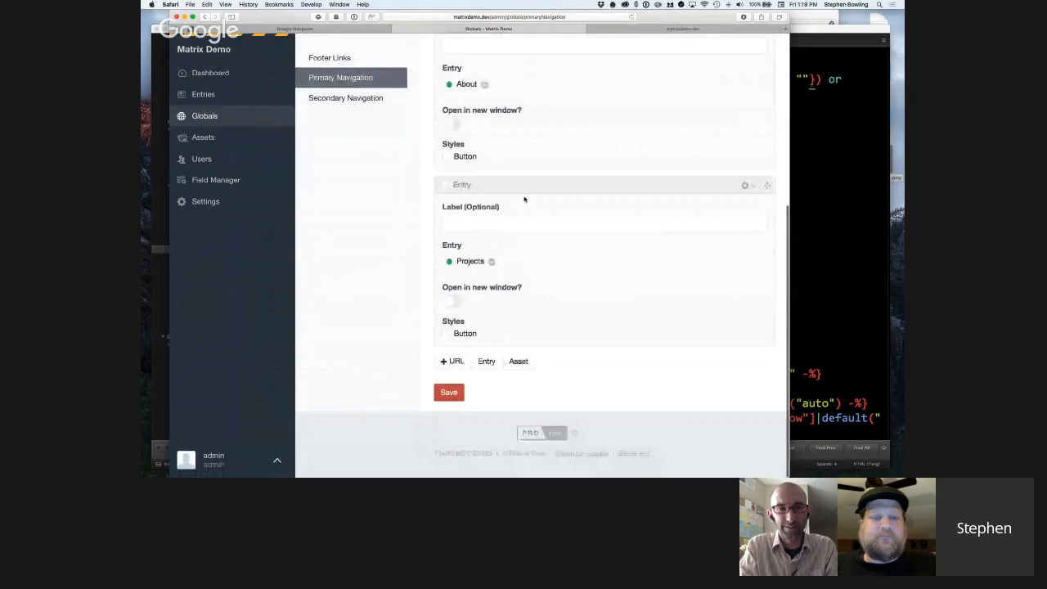
{"action": "scroll", "coordinate": [487, 205], "scroll_direction": "up", "scroll_amount": 5}
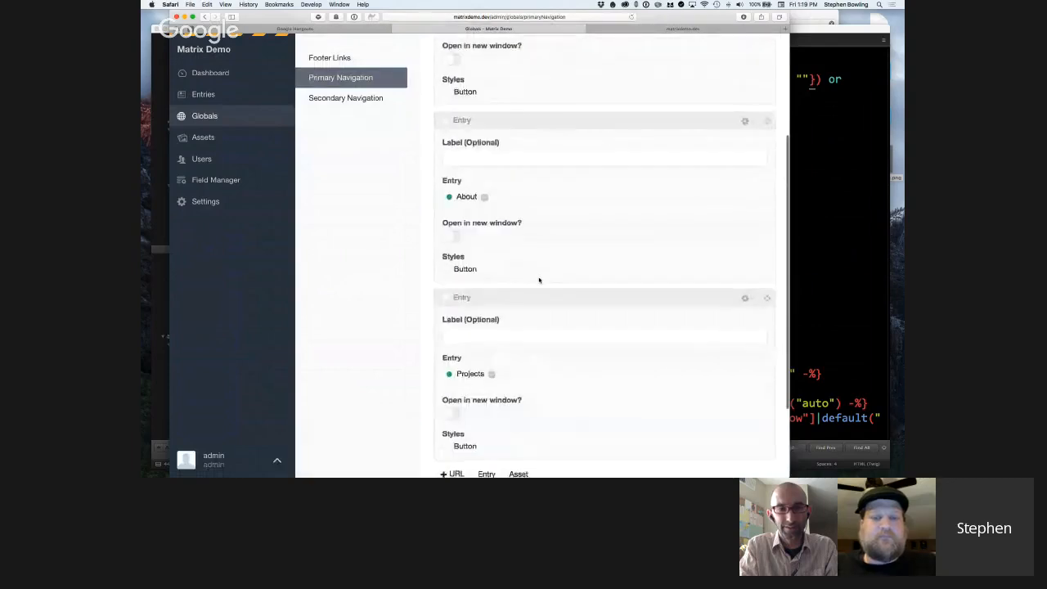
{"action": "scroll", "coordinate": [519, 229], "scroll_direction": "down", "scroll_amount": 5}
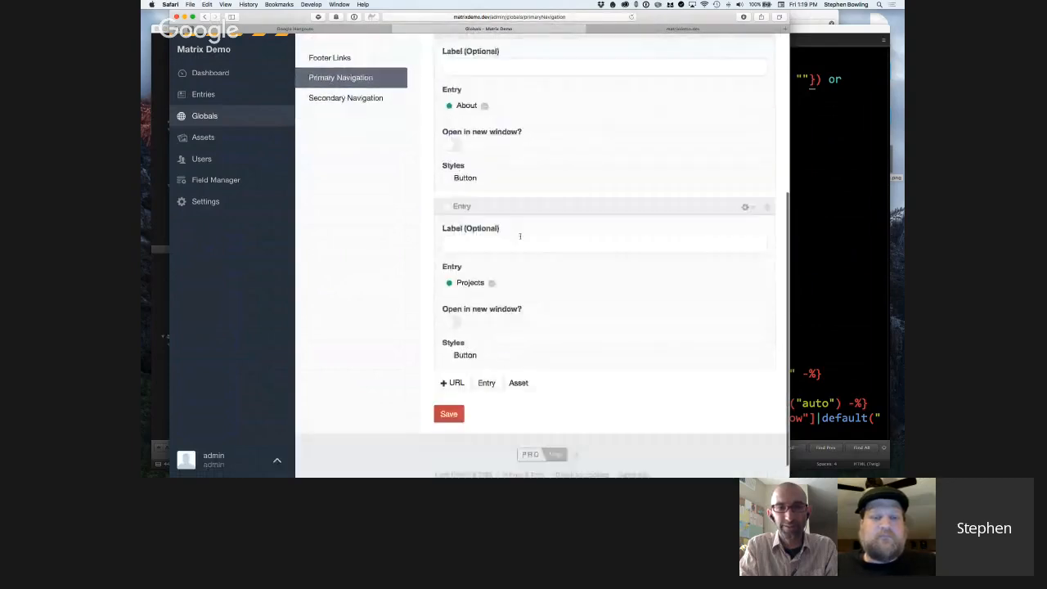
{"action": "scroll", "coordinate": [527, 278], "scroll_direction": "up", "scroll_amount": 2}
{"action": "scroll", "coordinate": [531, 311], "scroll_direction": "up", "scroll_amount": 3}
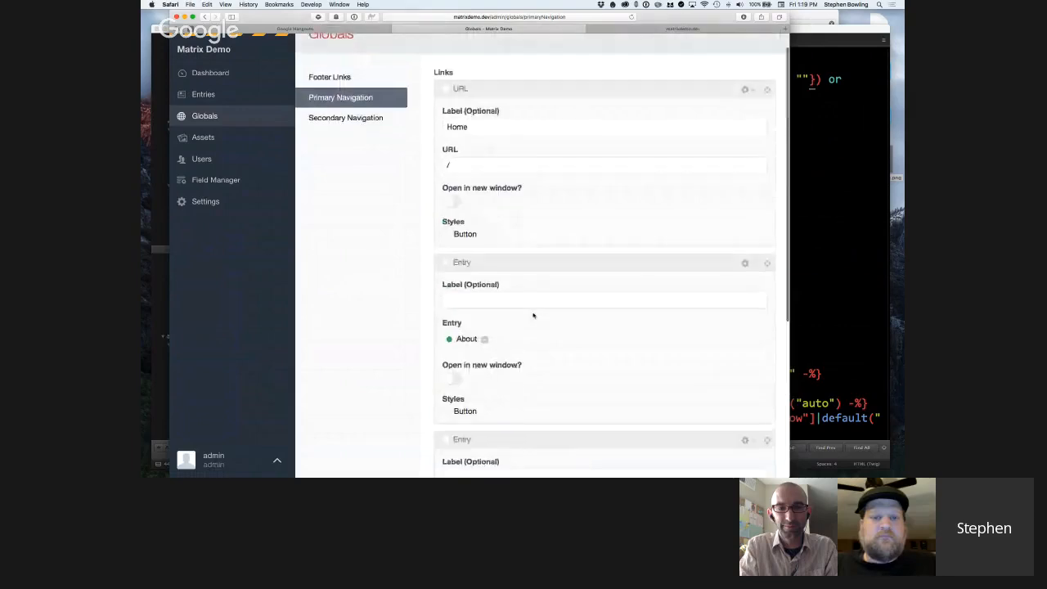
Add an Entry link block to the Footer Links global set and choose the Privacy Policy page as its entry.
{"action": "left_click", "coordinate": [336, 79]}
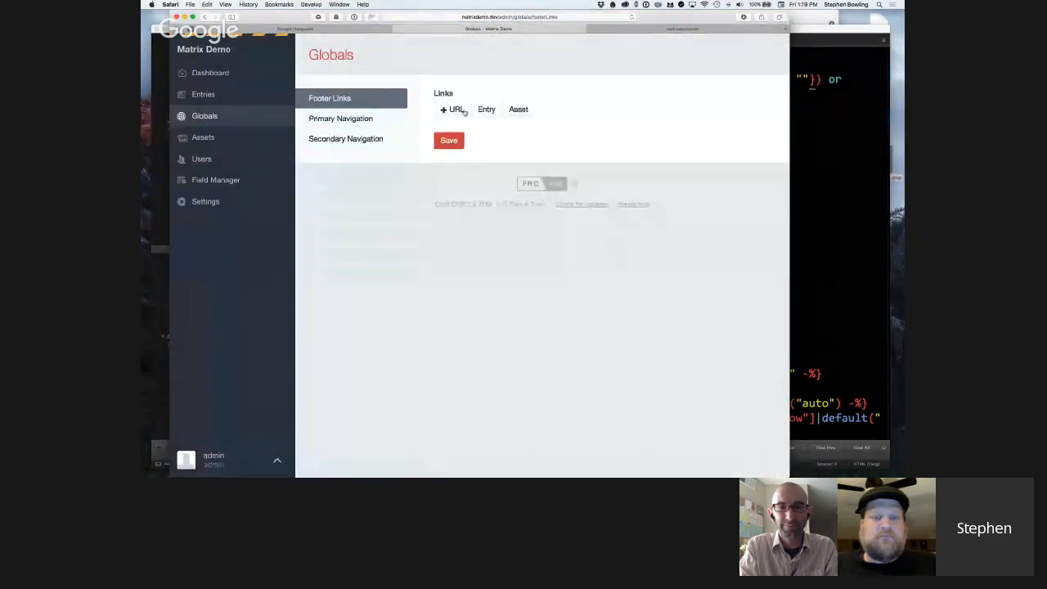
{"action": "left_click", "coordinate": [483, 110]}
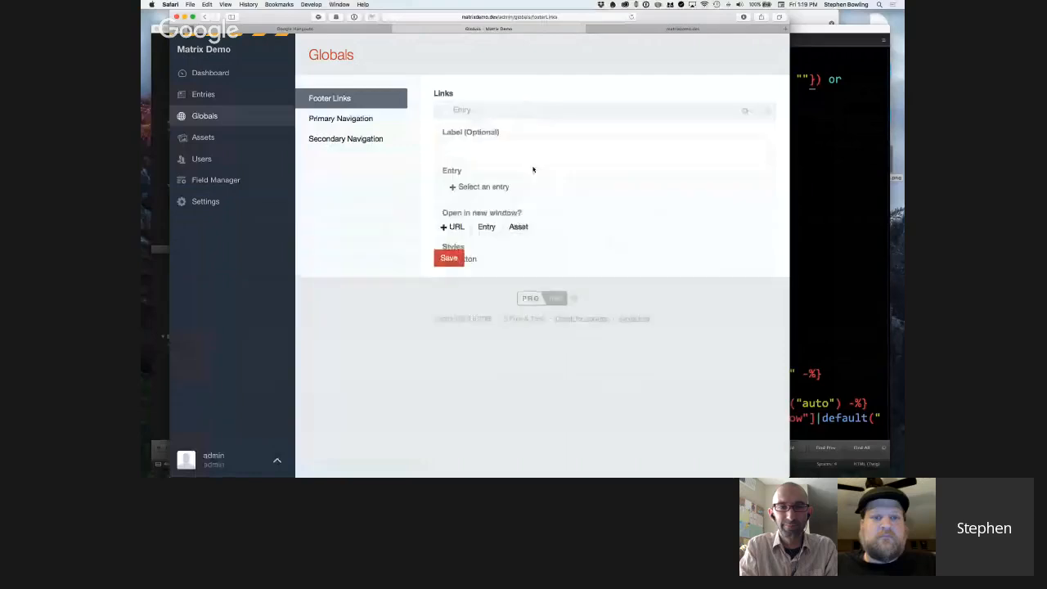
{"action": "left_click", "coordinate": [480, 187]}
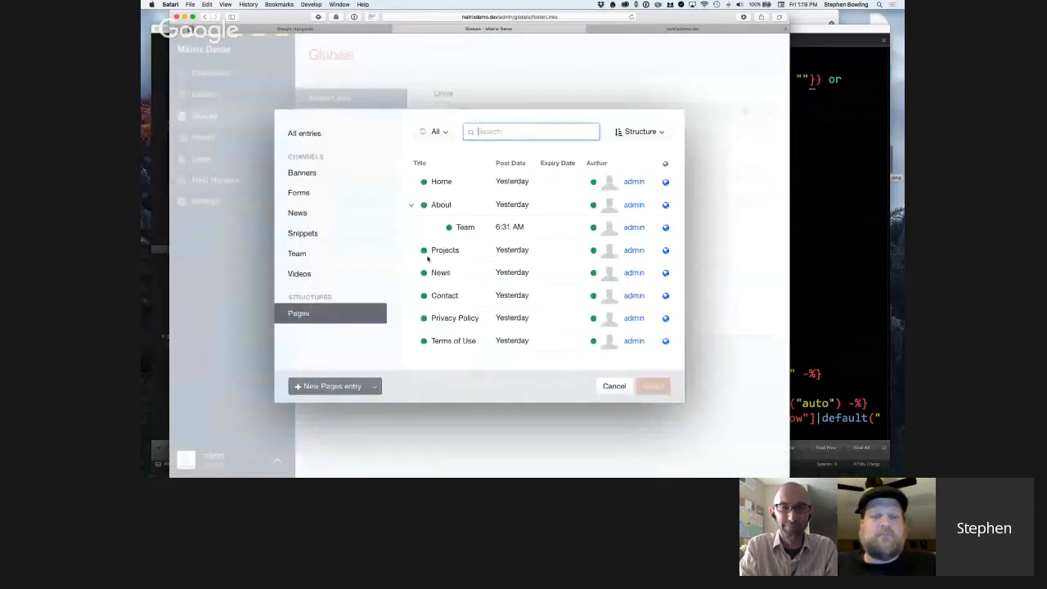
{"action": "double_click", "coordinate": [467, 317]}
Add a second Entry link block to the Footer Links and choose the Terms of Use page.
{"action": "left_click", "coordinate": [488, 286]}
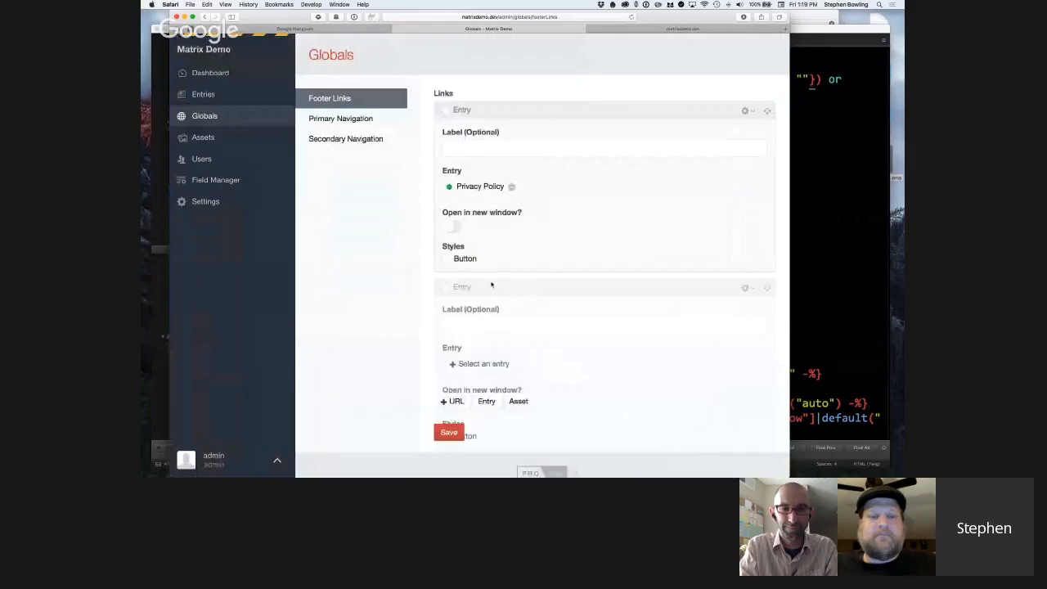
{"action": "left_click", "coordinate": [489, 363]}
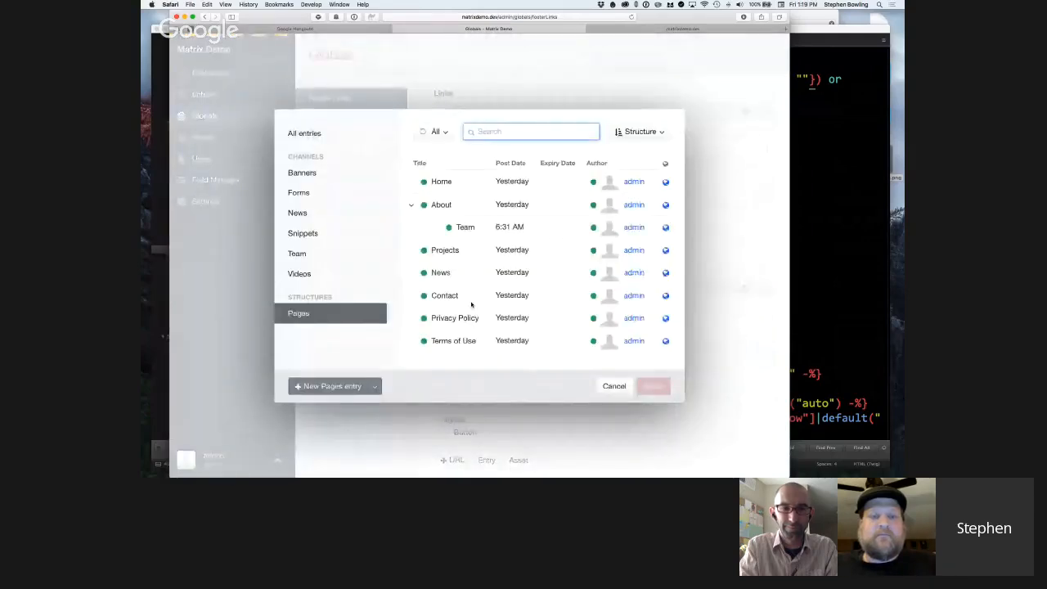
{"action": "double_click", "coordinate": [456, 342]}
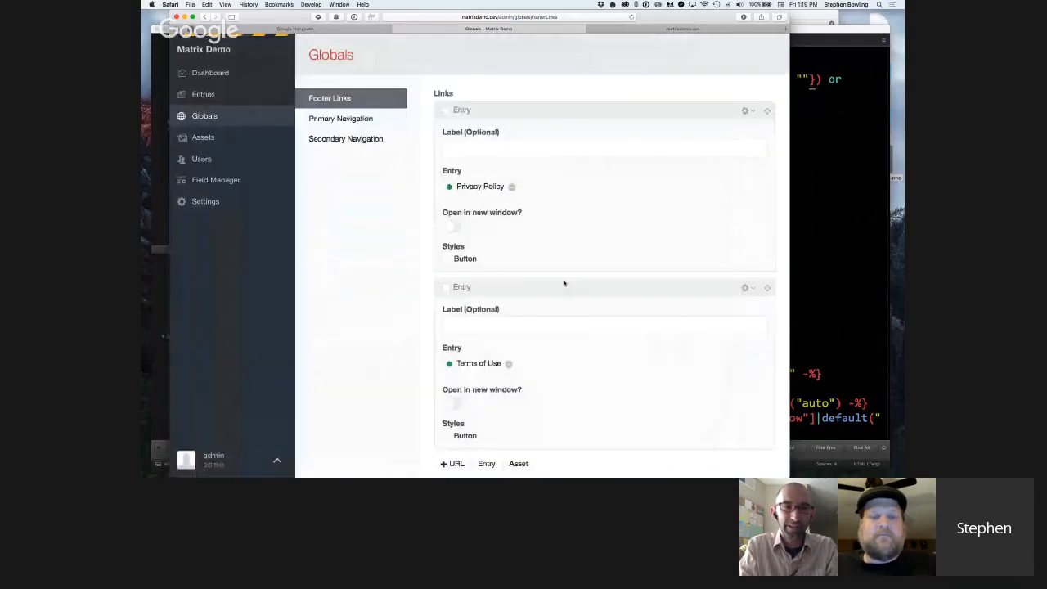
Open the Terms of Use entry's inline editor from its link block to examine its fields, and close it without changes.
{"action": "scroll", "coordinate": [564, 283], "scroll_direction": "down", "scroll_amount": 1}
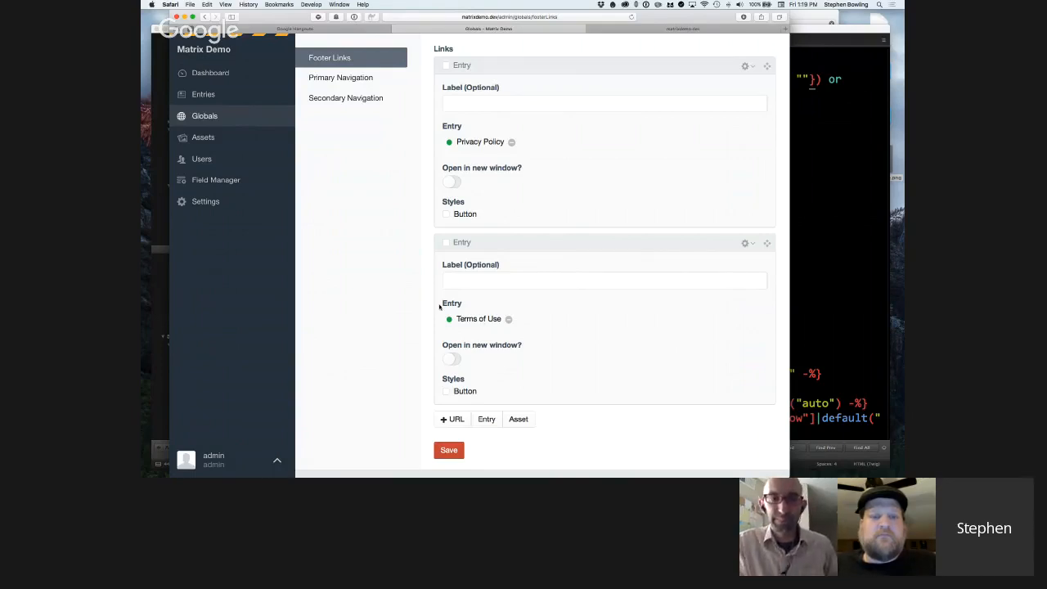
{"action": "double_click", "coordinate": [481, 320]}
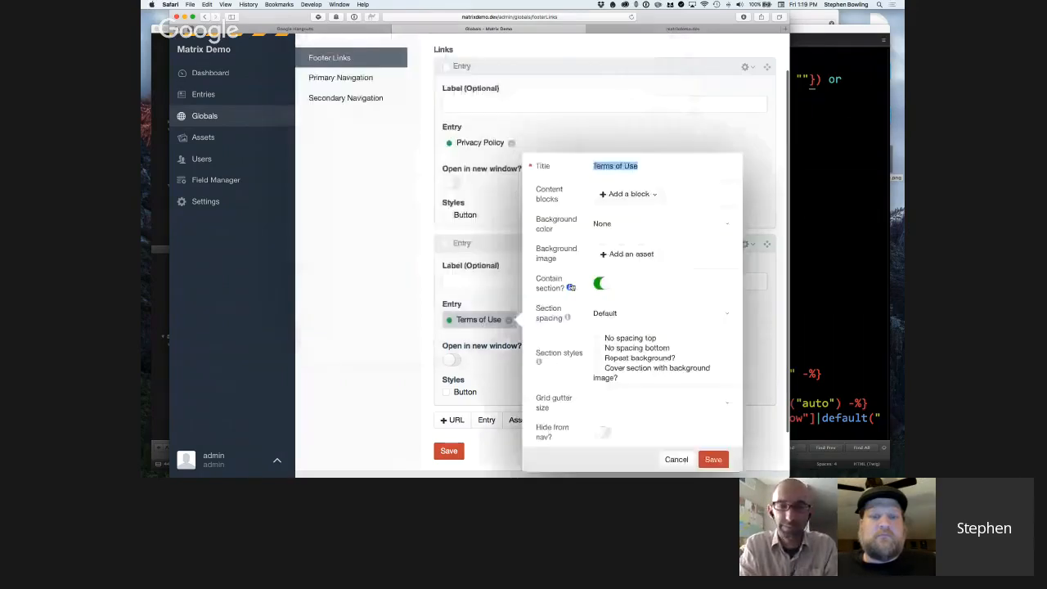
{"action": "left_click", "coordinate": [470, 328]}
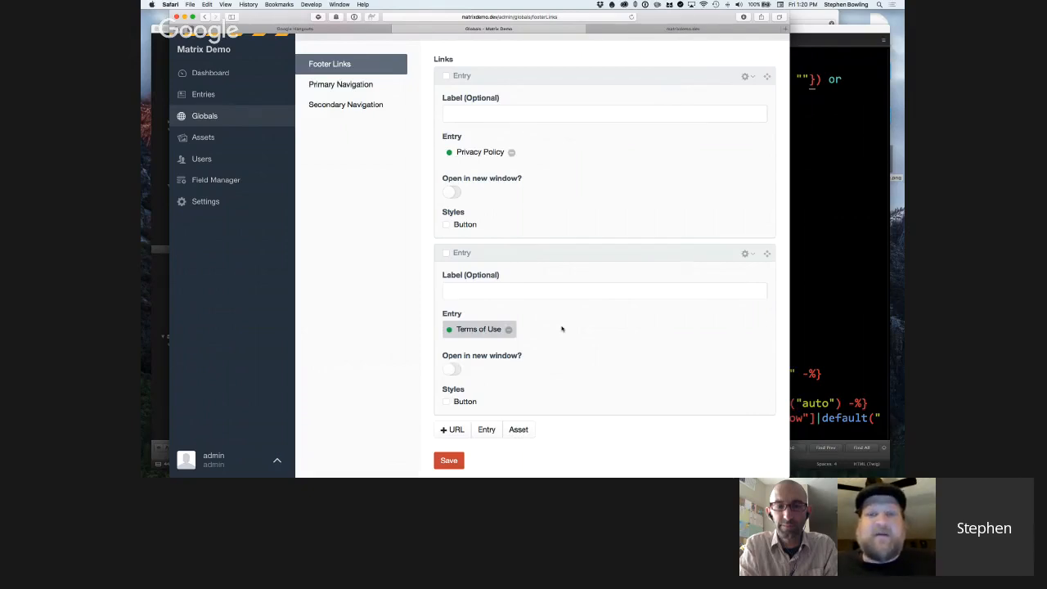
Save the Footer Links global set with its Privacy Policy and Terms of Use links.
{"action": "scroll", "coordinate": [548, 328], "scroll_direction": "down", "scroll_amount": 2}
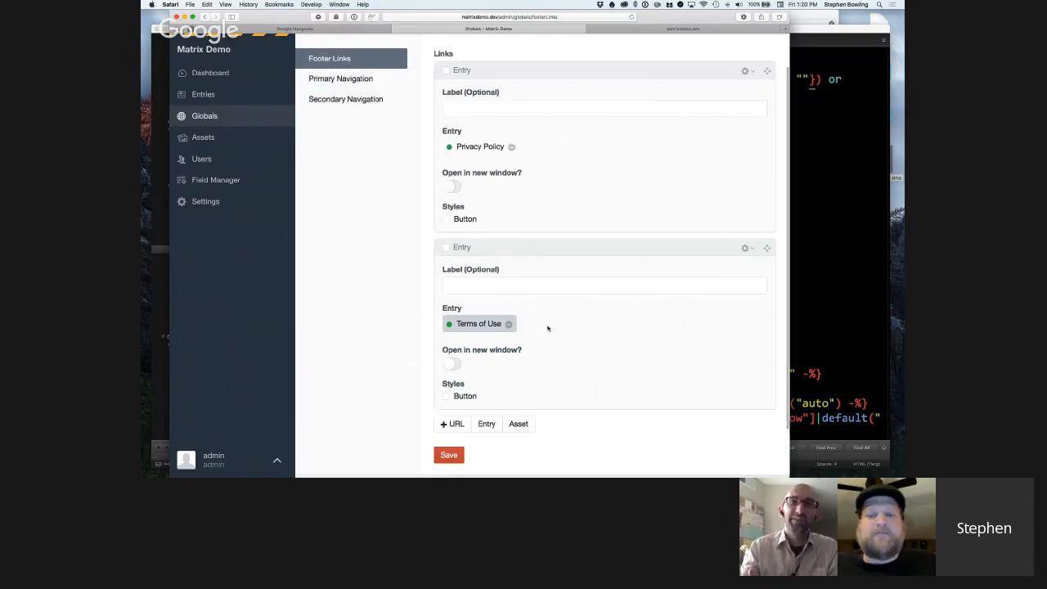
{"action": "scroll", "coordinate": [548, 328], "scroll_direction": "up", "scroll_amount": 1}
{"action": "scroll", "coordinate": [549, 328], "scroll_direction": "down", "scroll_amount": 1}
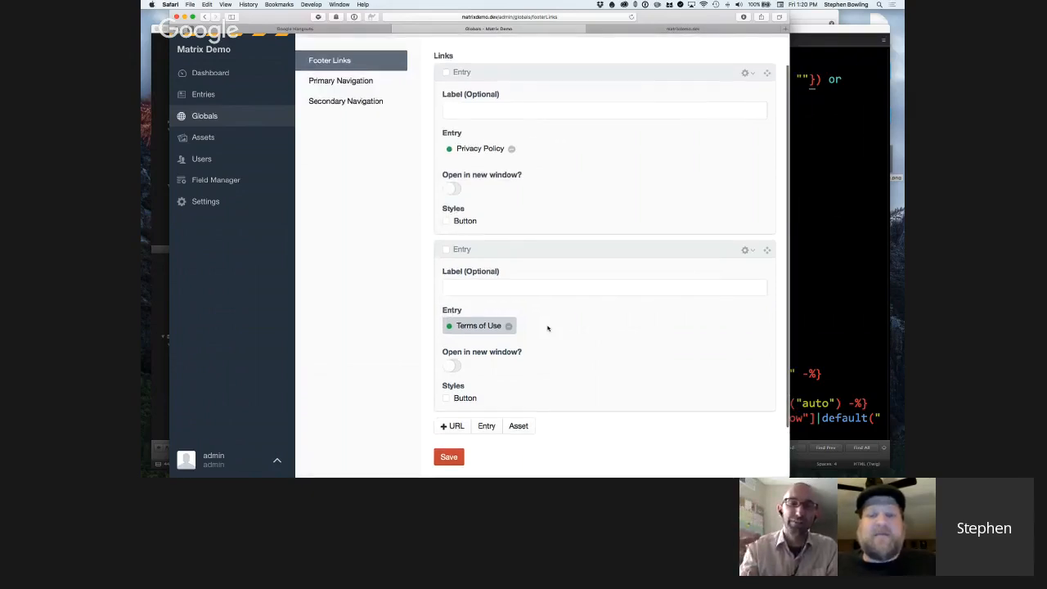
{"action": "scroll", "coordinate": [548, 329], "scroll_direction": "up", "scroll_amount": 1}
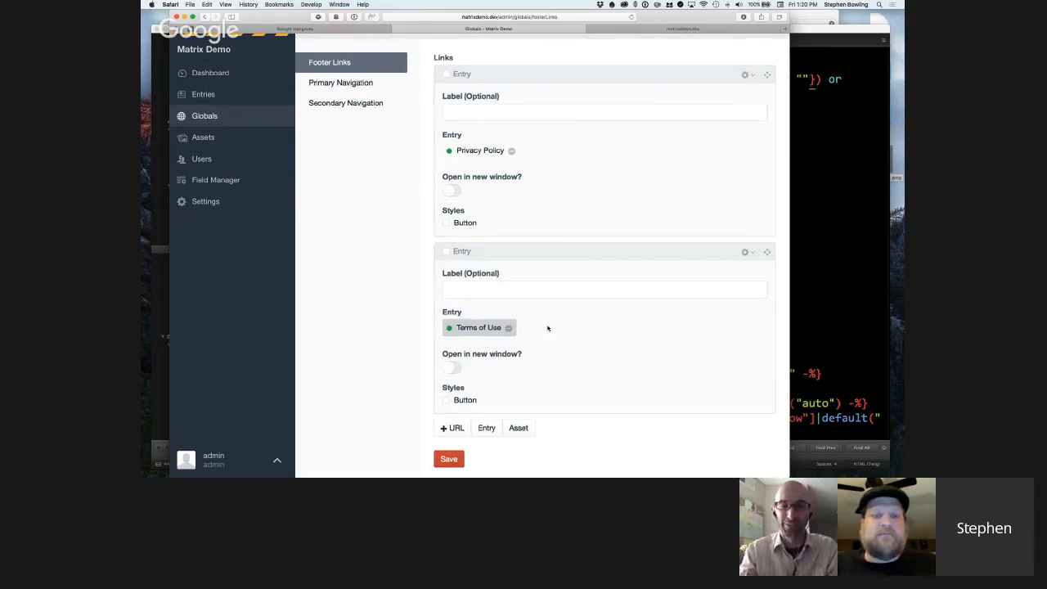
{"action": "left_click", "coordinate": [455, 463]}
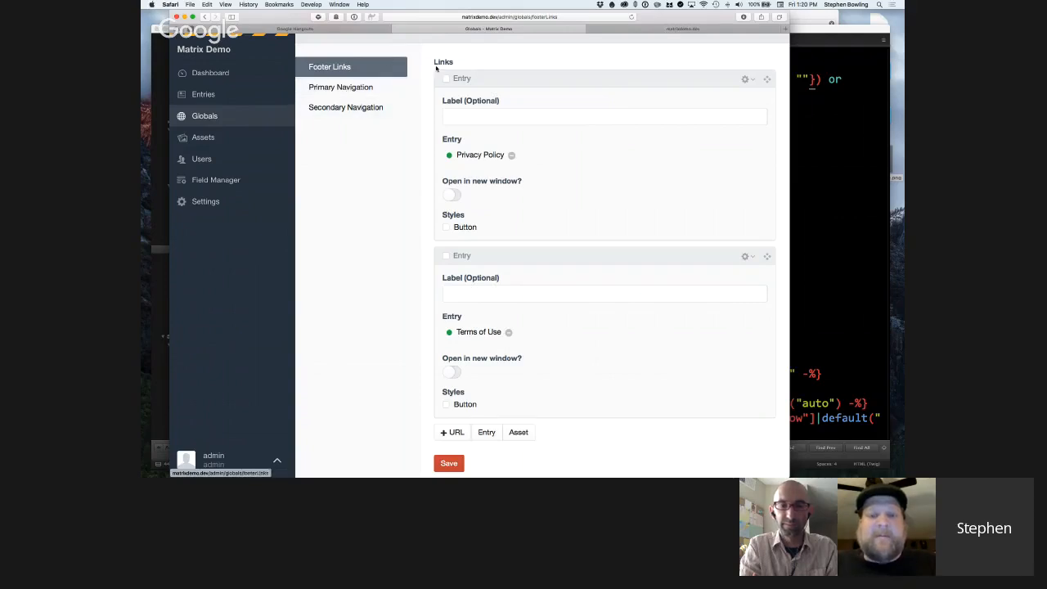
View the site's home page down to the footer to check its links.
{"action": "left_click", "coordinate": [714, 28]}
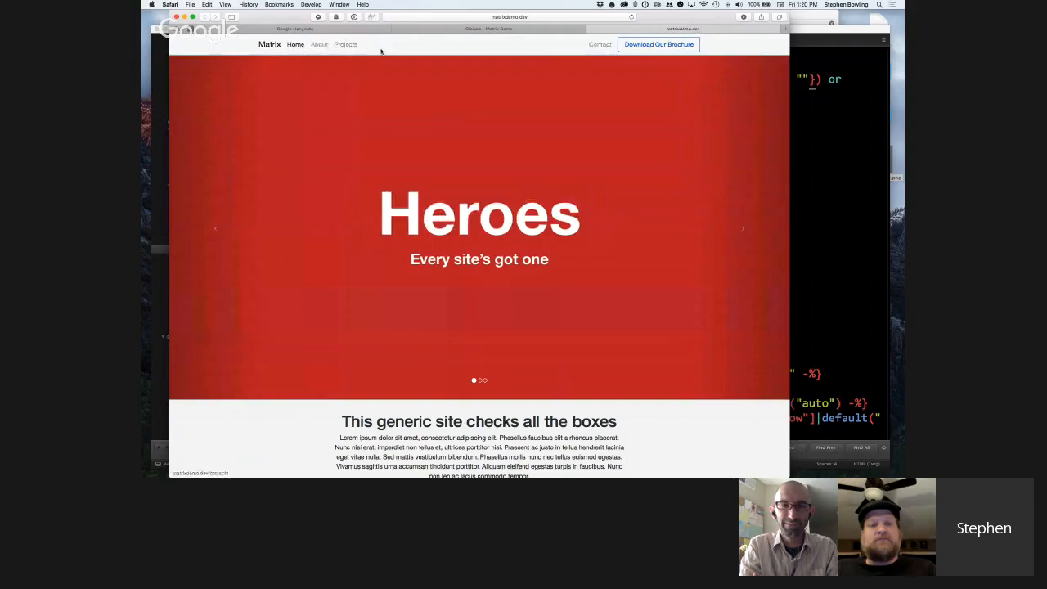
{"action": "scroll", "coordinate": [381, 55], "scroll_direction": "down", "scroll_amount": 8}
{"action": "scroll", "coordinate": [380, 55], "scroll_direction": "down", "scroll_amount": 10}
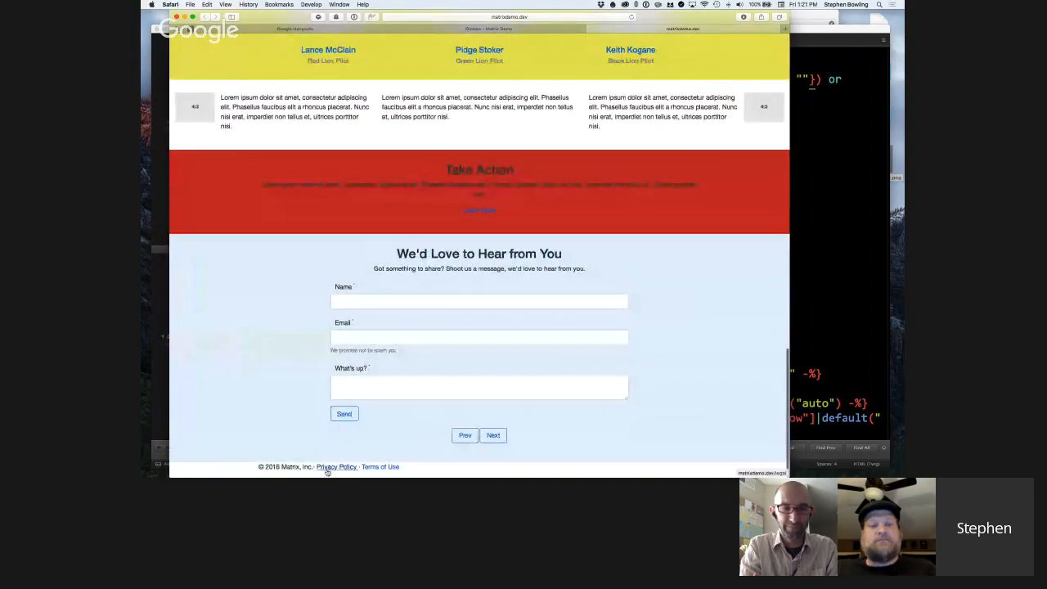
Switch to Sublime Text and examine the primary and secondary m_ui.navigation calls in _layout.html, including the pull-xs-right class.
{"action": "left_click", "coordinate": [828, 284]}
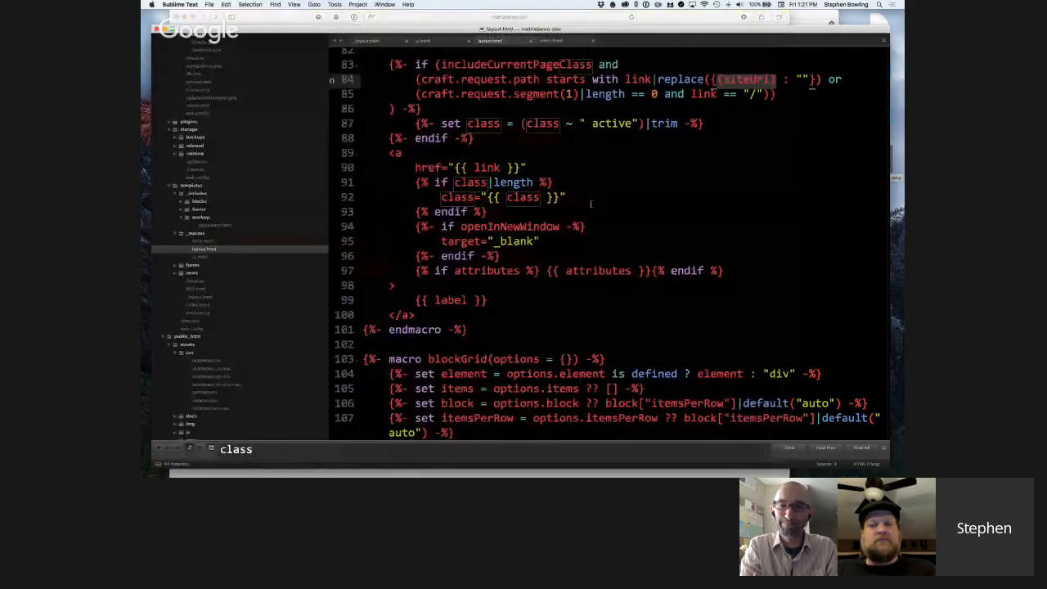
{"action": "left_click", "coordinate": [553, 40]}
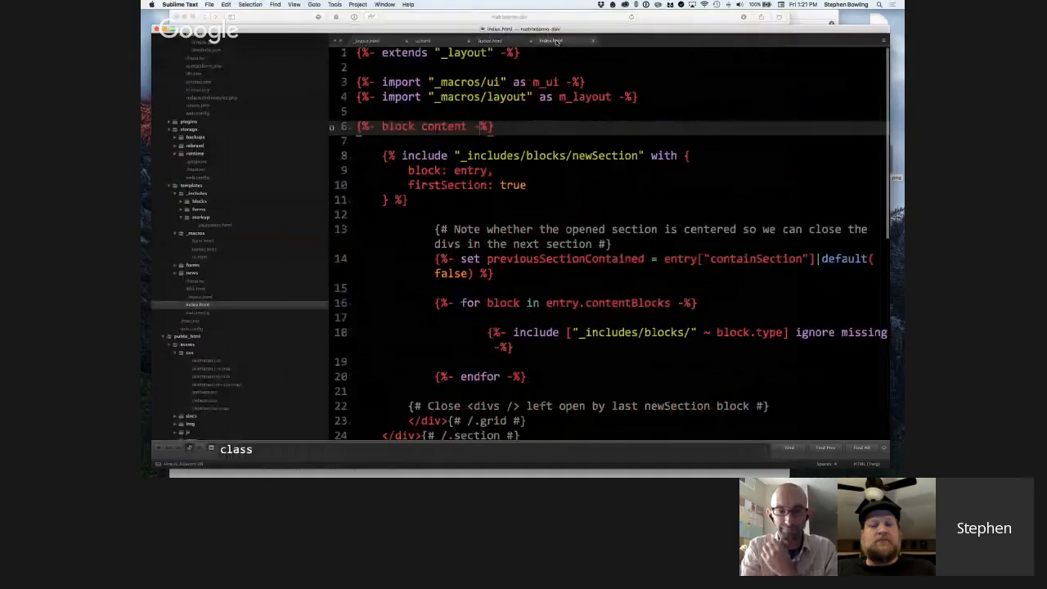
{"action": "left_click", "coordinate": [491, 40]}
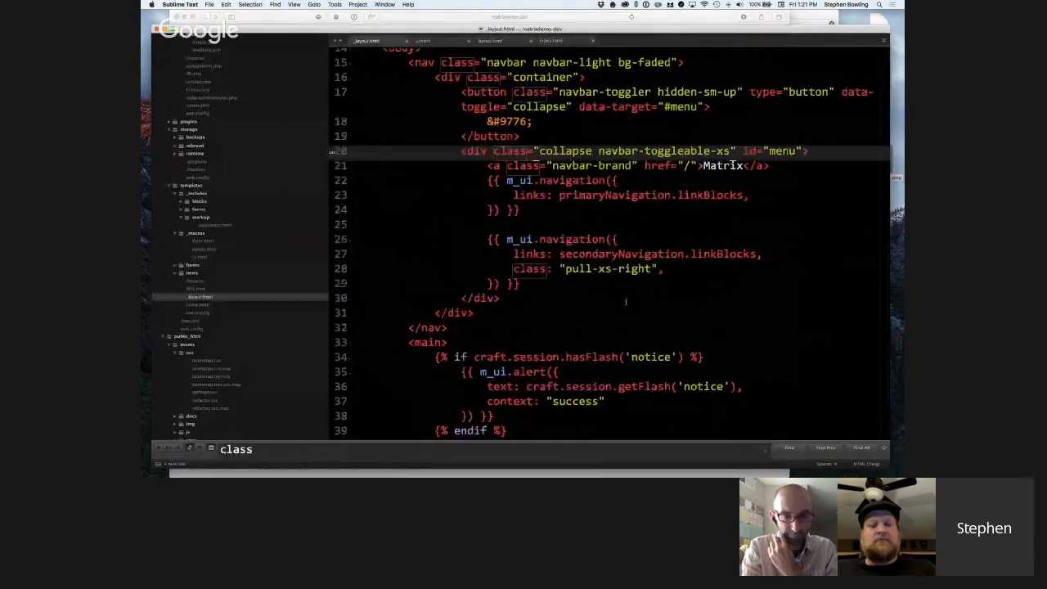
{"action": "left_click", "coordinate": [549, 210]}
{"action": "key", "text": "shift+Up"}
{"action": "key", "text": "shift+Up"}
{"action": "key", "text": "super+shift+Left"}
{"action": "key", "text": "super+shift+Left"}
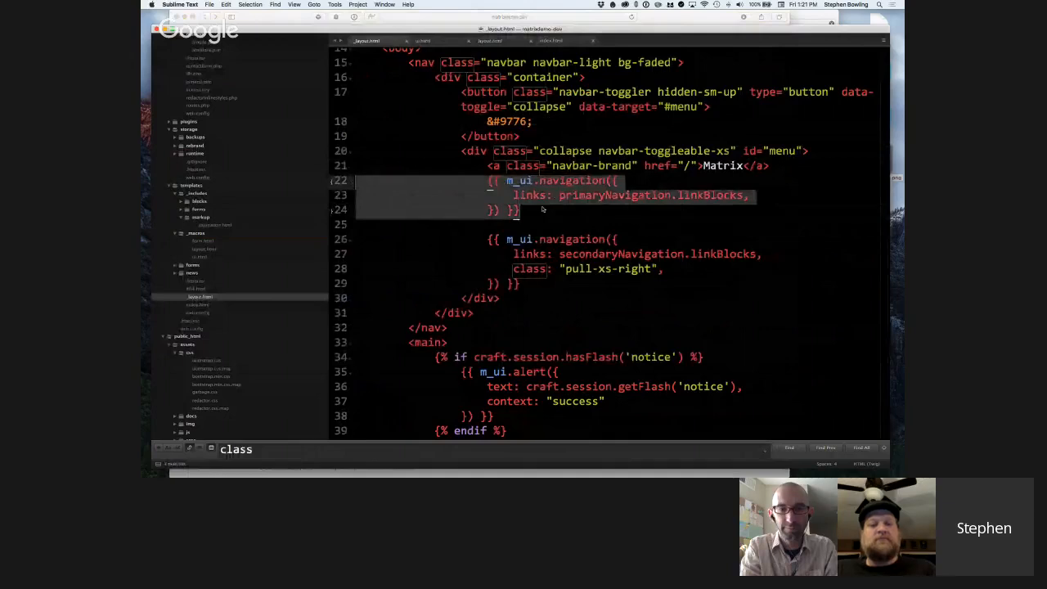
{"action": "left_click_drag", "start_coordinate": [549, 284], "coordinate": [653, 270]}
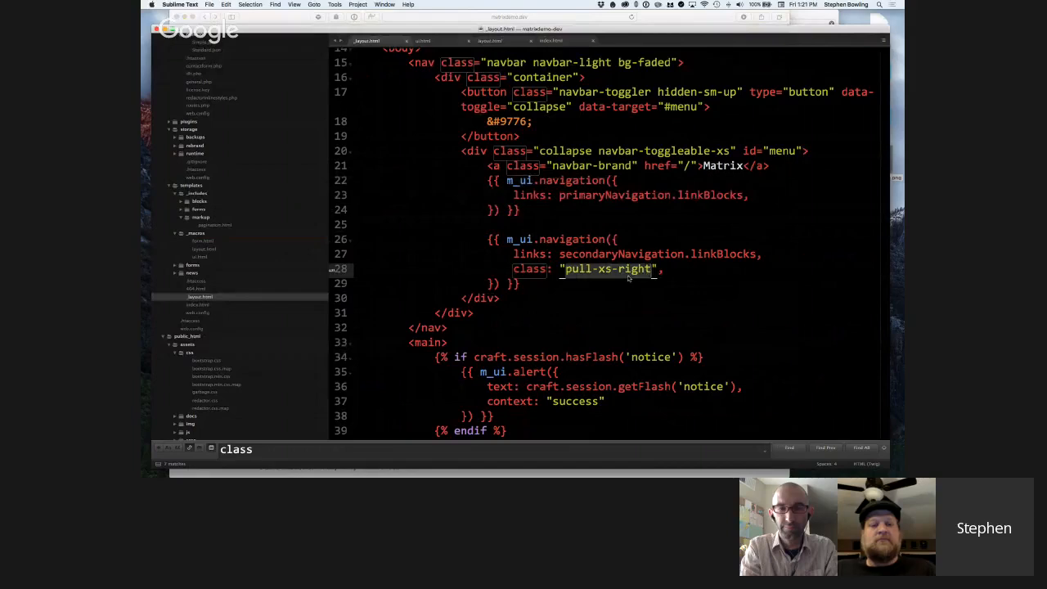
Examine the footer loop over footerLinks.linkBlocks in _layout.html, including its separator and m_layout.link call.
{"action": "scroll", "coordinate": [625, 275], "scroll_direction": "down", "scroll_amount": 10}
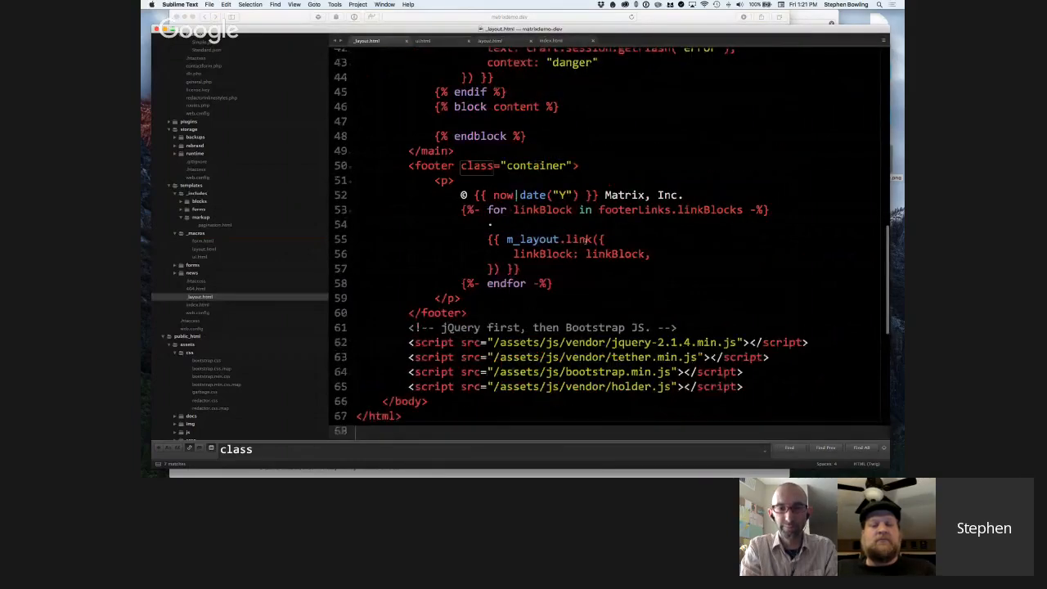
{"action": "left_click_drag", "start_coordinate": [461, 210], "coordinate": [770, 211]}
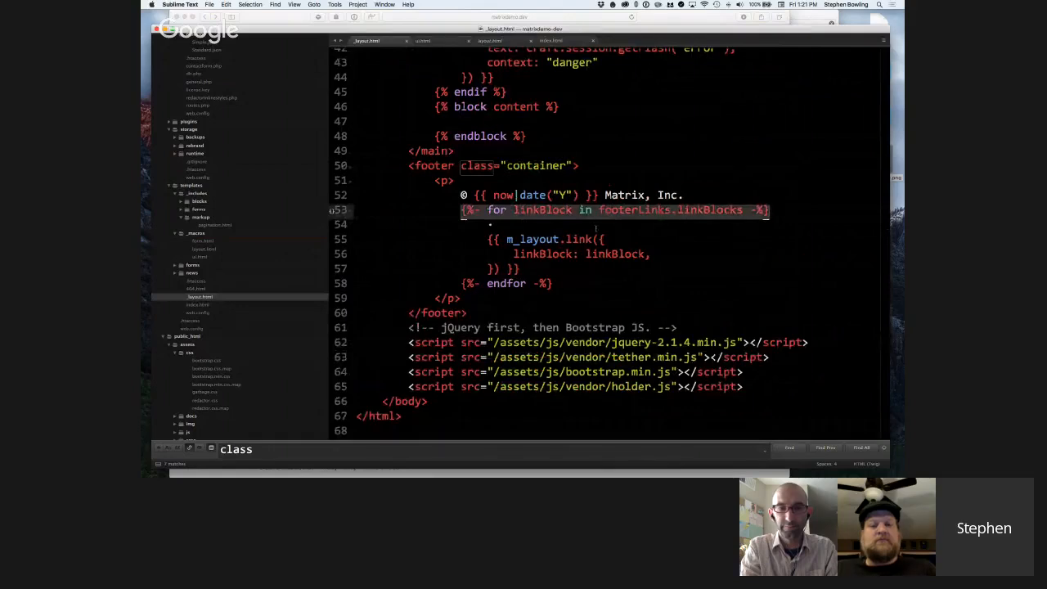
{"action": "left_click", "coordinate": [521, 242]}
{"action": "left_click_drag", "start_coordinate": [488, 239], "coordinate": [521, 269]}
{"action": "left_click", "coordinate": [522, 270]}
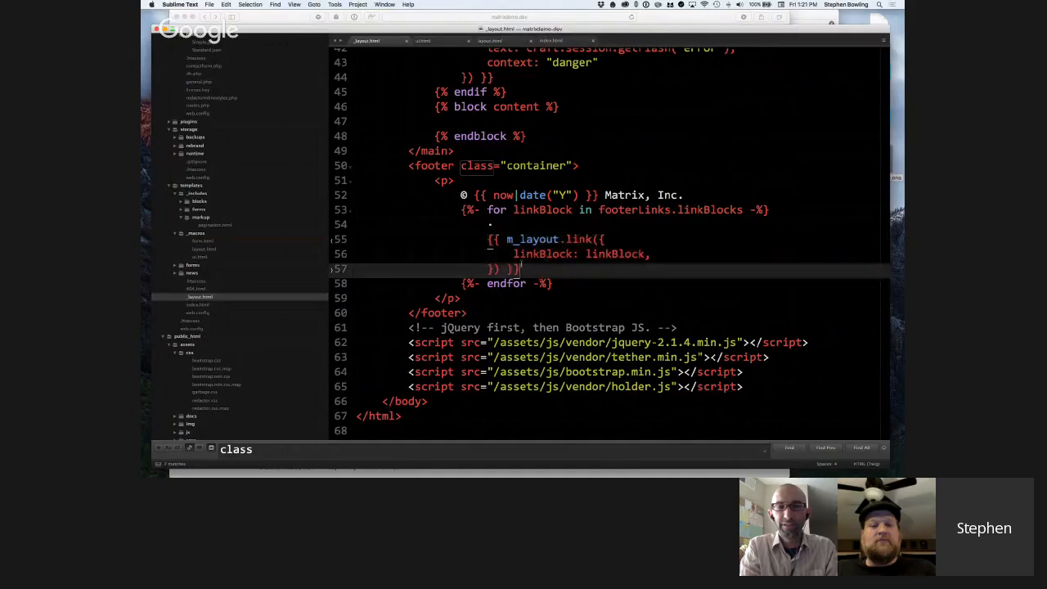
{"action": "left_click", "coordinate": [500, 224]}
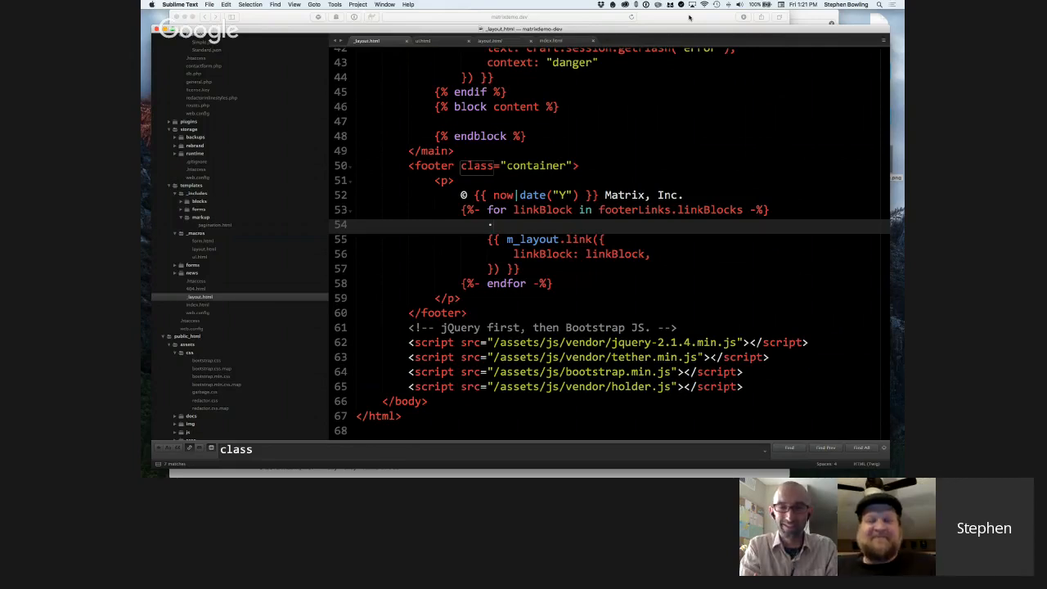
Switch to Safari, view the home page from footer to header, and return to the Craft globals page.
{"action": "left_click", "coordinate": [689, 16]}
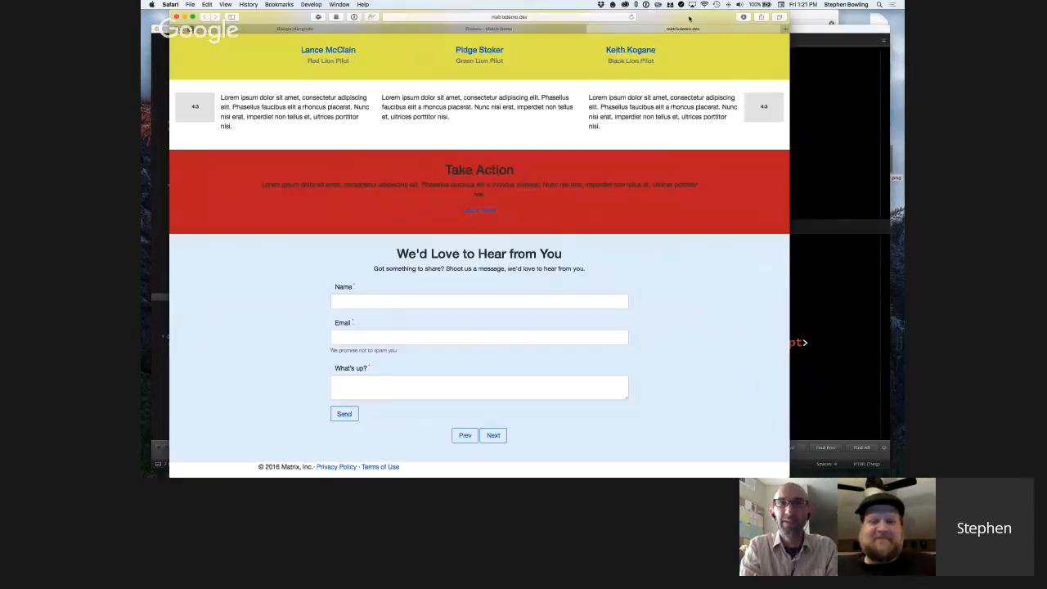
{"action": "scroll", "coordinate": [661, 147], "scroll_direction": "up", "scroll_amount": 20}
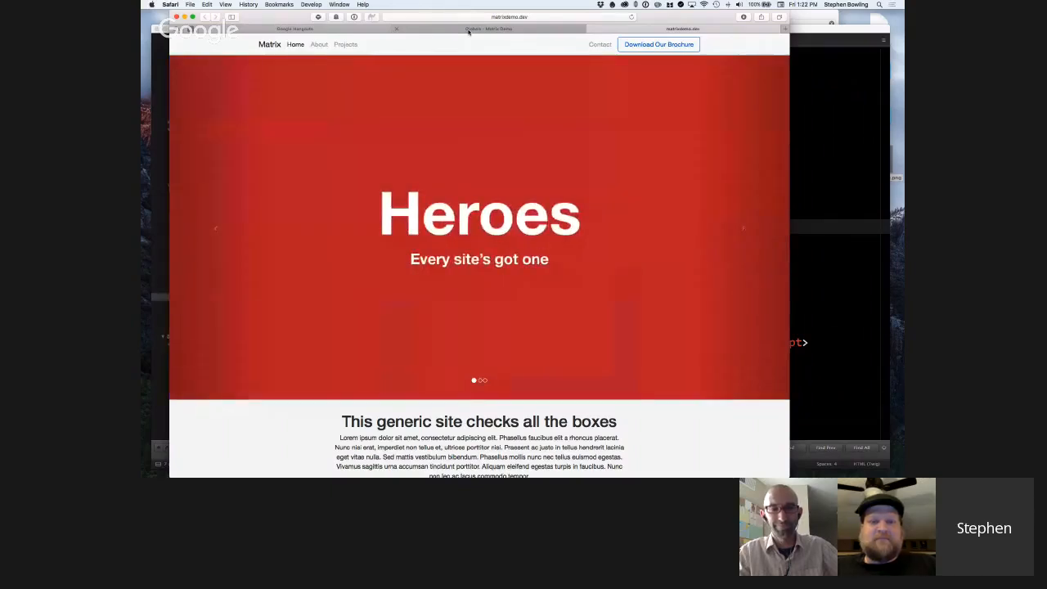
{"action": "left_click", "coordinate": [469, 30]}
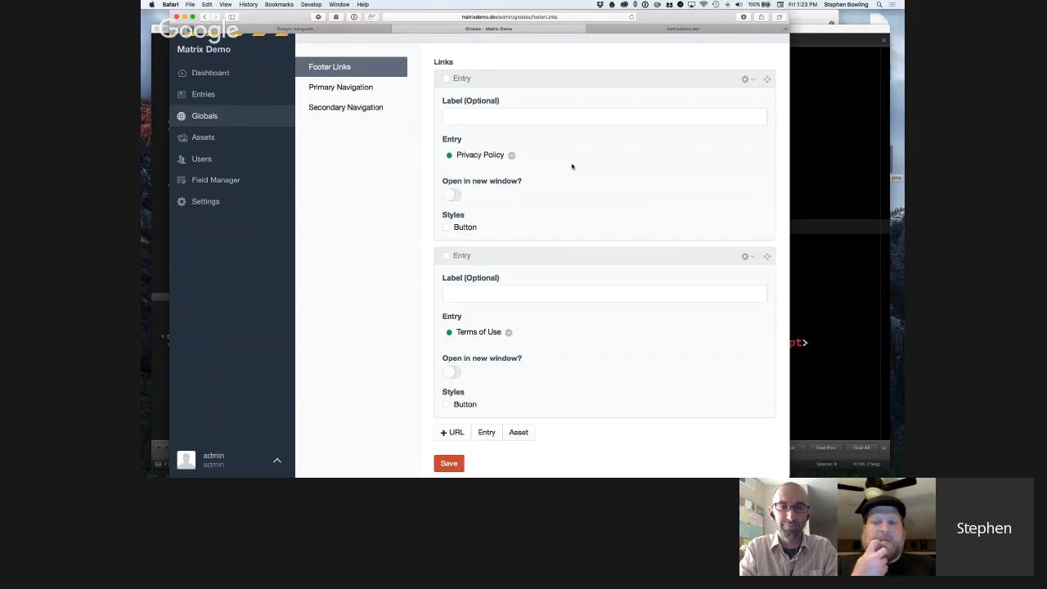
Open the About page entry and examine the "Hide from nav?" option among its Navigation fields.
{"action": "left_click", "coordinate": [206, 96]}
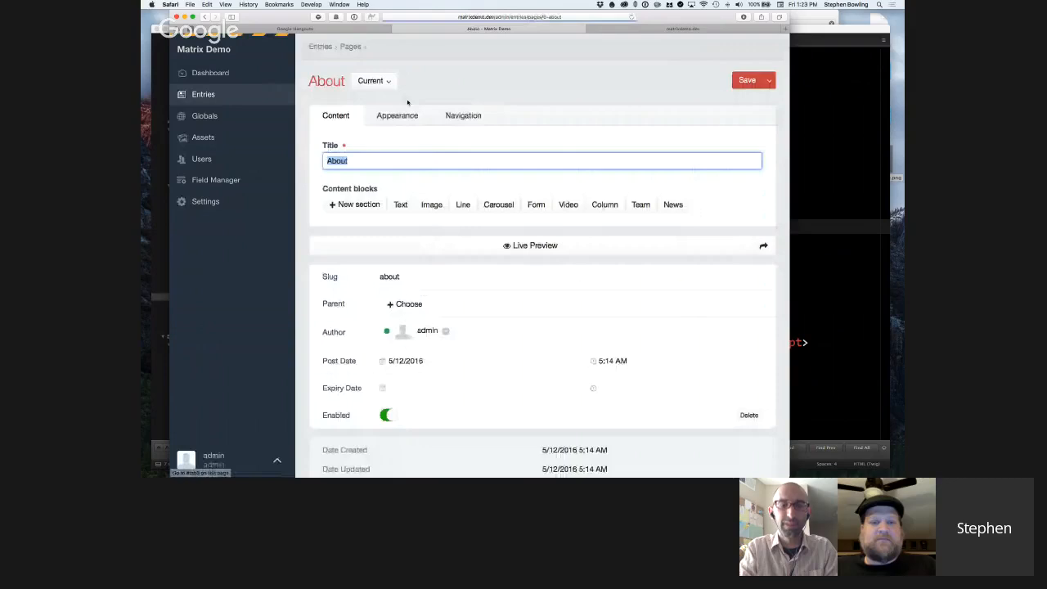
{"action": "left_click", "coordinate": [463, 116]}
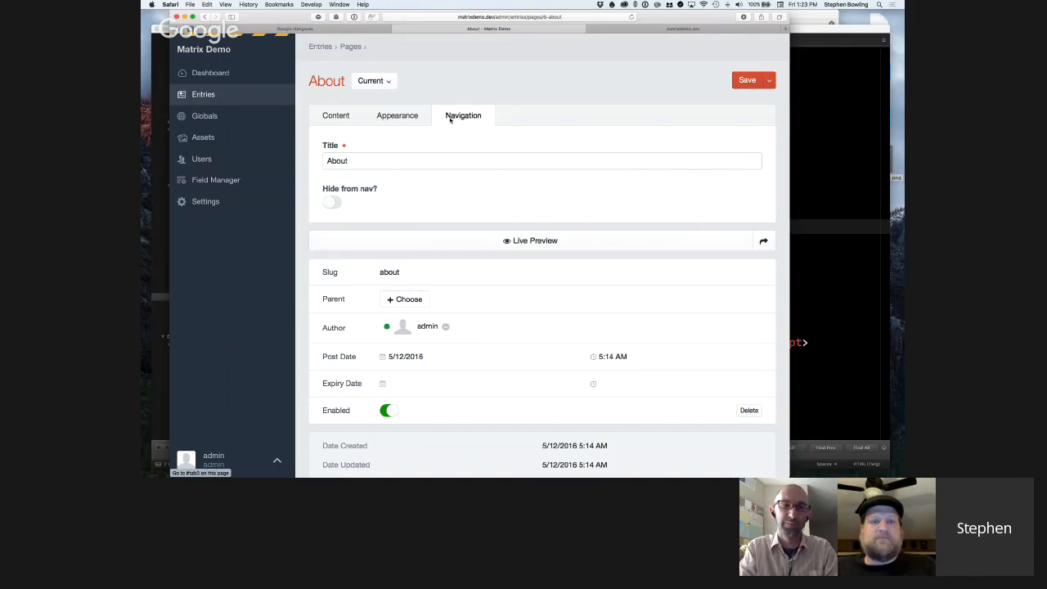
{"action": "triple_click", "coordinate": [331, 189]}
{"action": "left_click", "coordinate": [369, 210]}
{"action": "triple_click", "coordinate": [320, 192]}
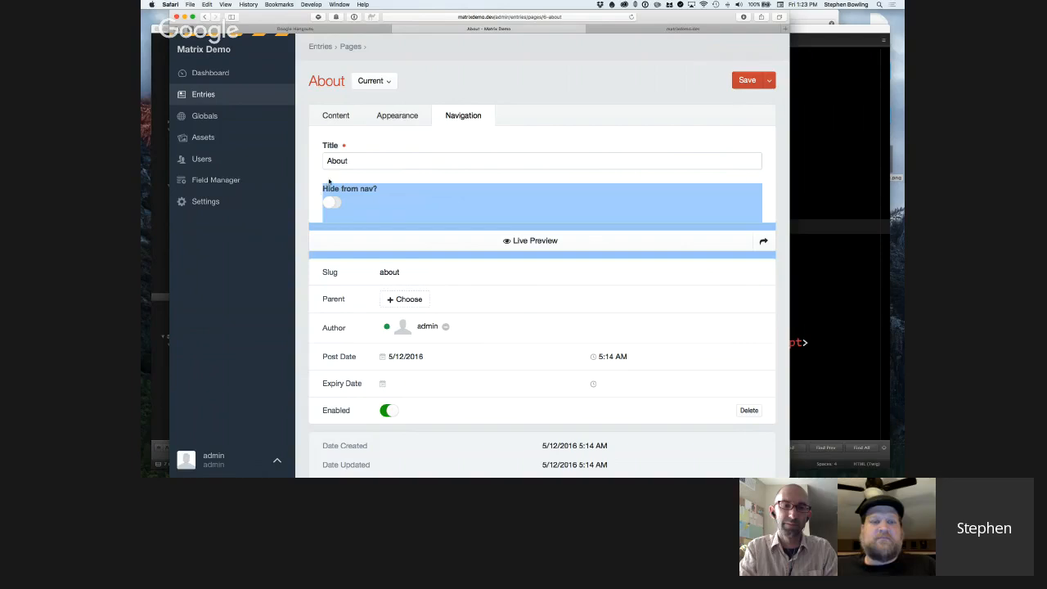
{"action": "left_click", "coordinate": [329, 181]}
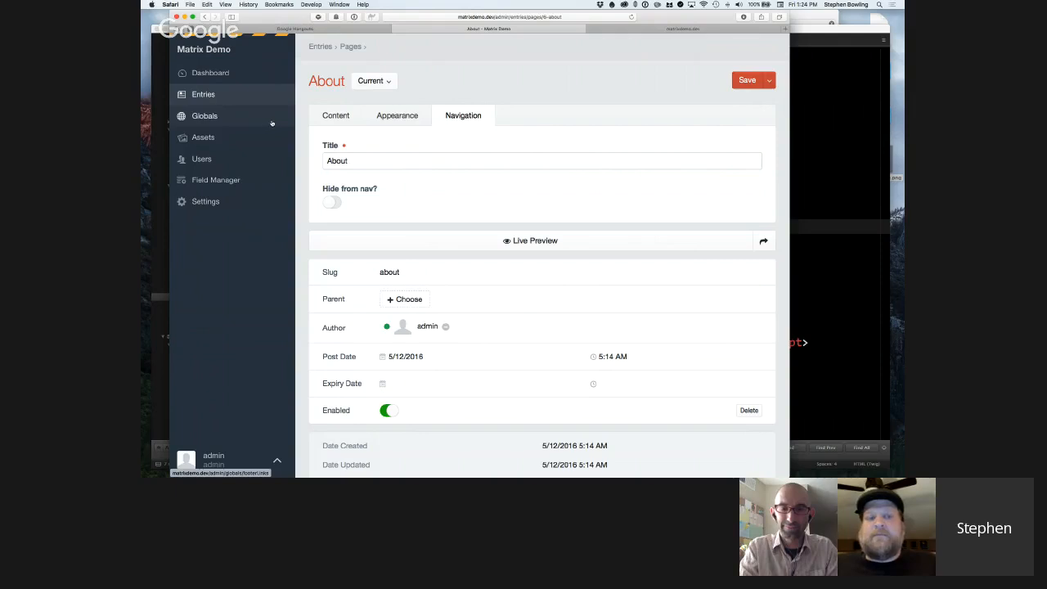
Return to the Footer Links global set and review its Entry link blocks.
{"action": "left_click", "coordinate": [211, 116]}
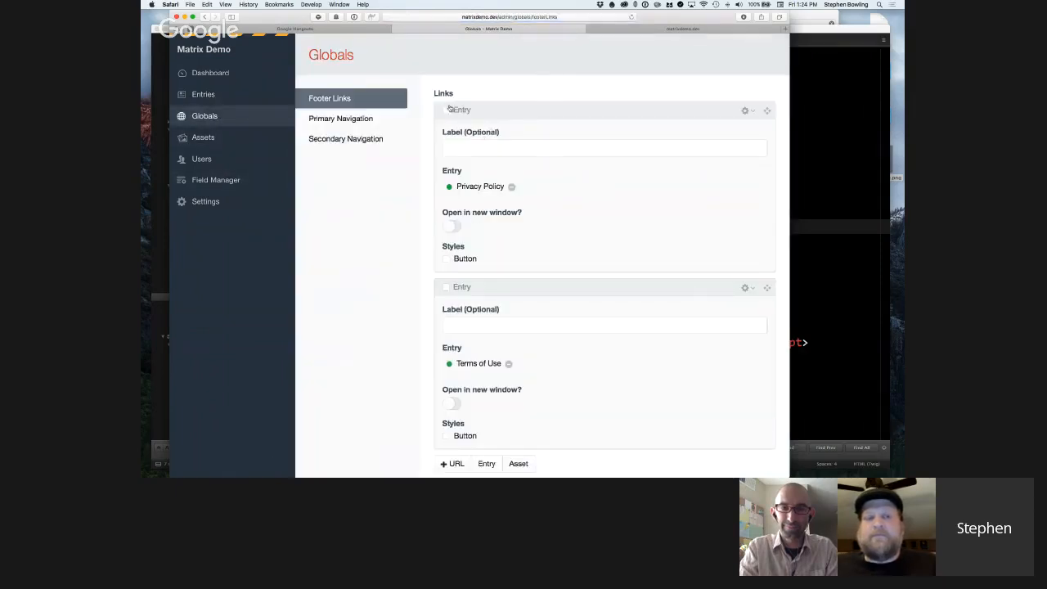
{"action": "scroll", "coordinate": [579, 215], "scroll_direction": "down", "scroll_amount": 1}
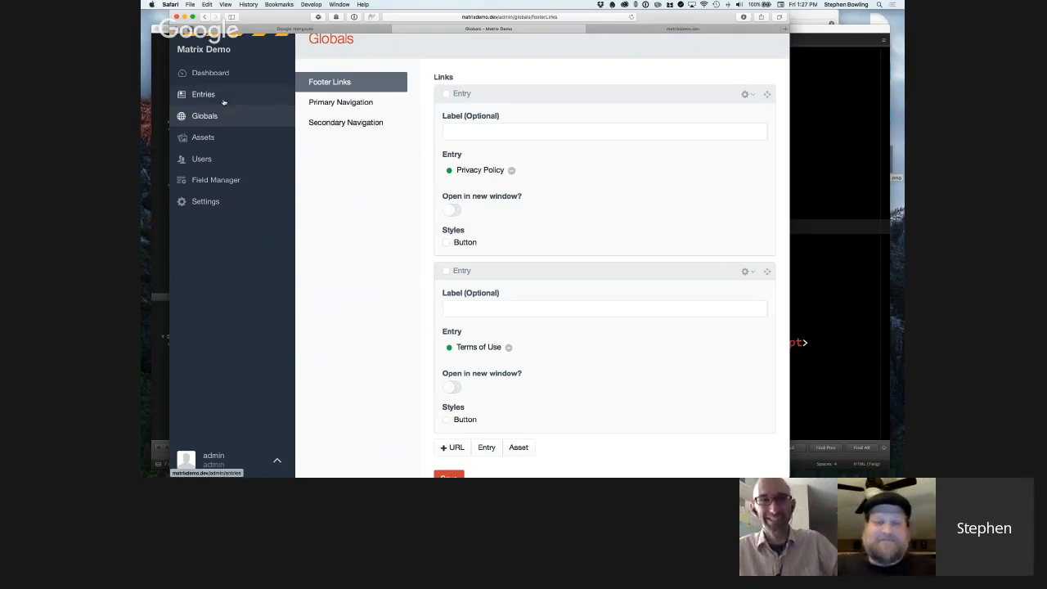
Start a new entry in the Forms channel and widen the browser window to fit its two-column layout.
{"action": "left_click", "coordinate": [246, 101]}
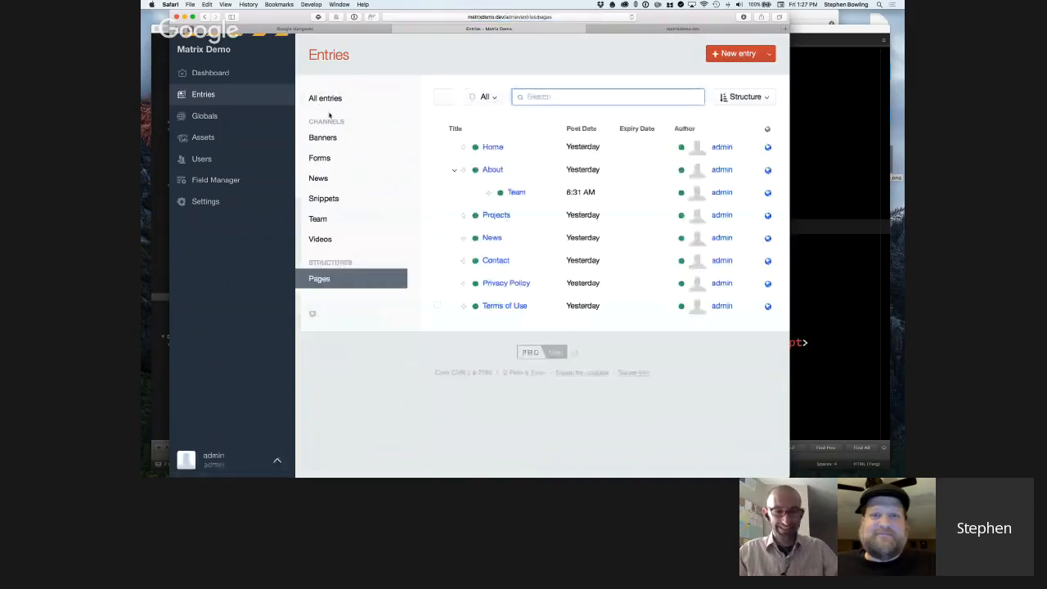
{"action": "left_click", "coordinate": [325, 157]}
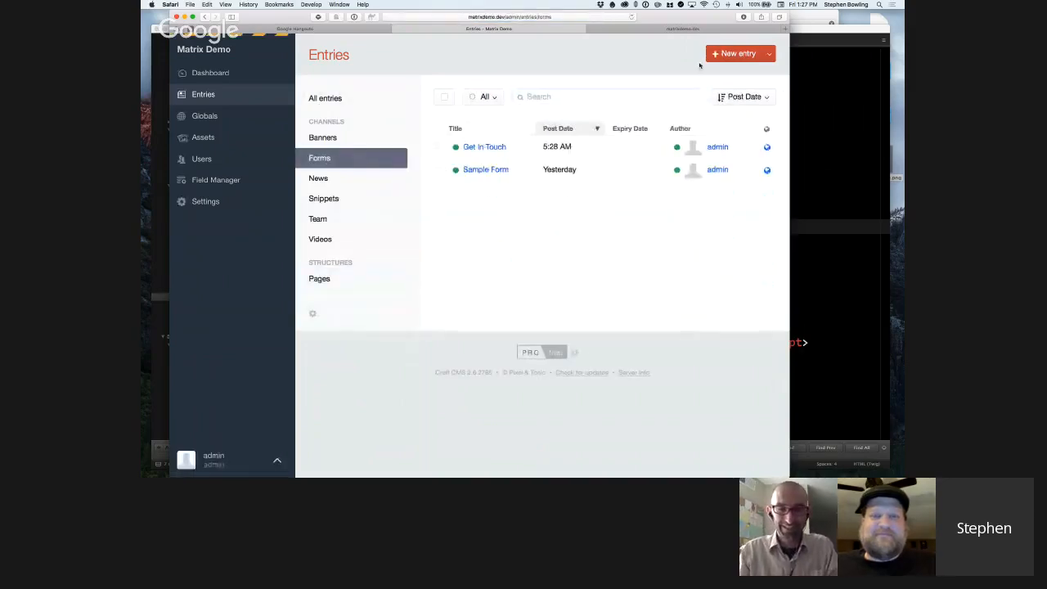
{"action": "left_click", "coordinate": [734, 53]}
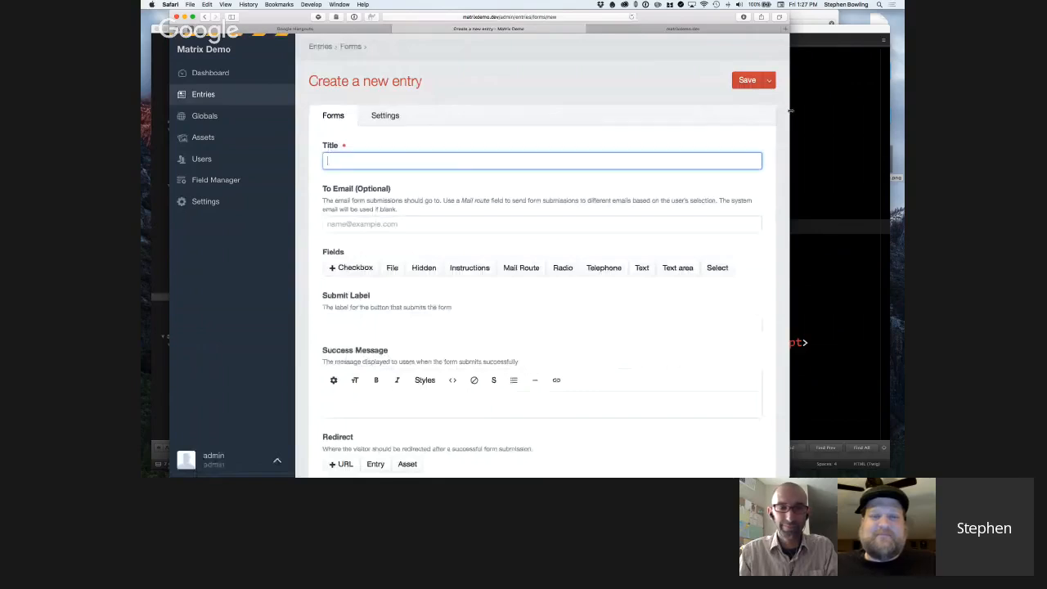
{"action": "left_click_drag", "start_coordinate": [791, 109], "coordinate": [882, 112]}
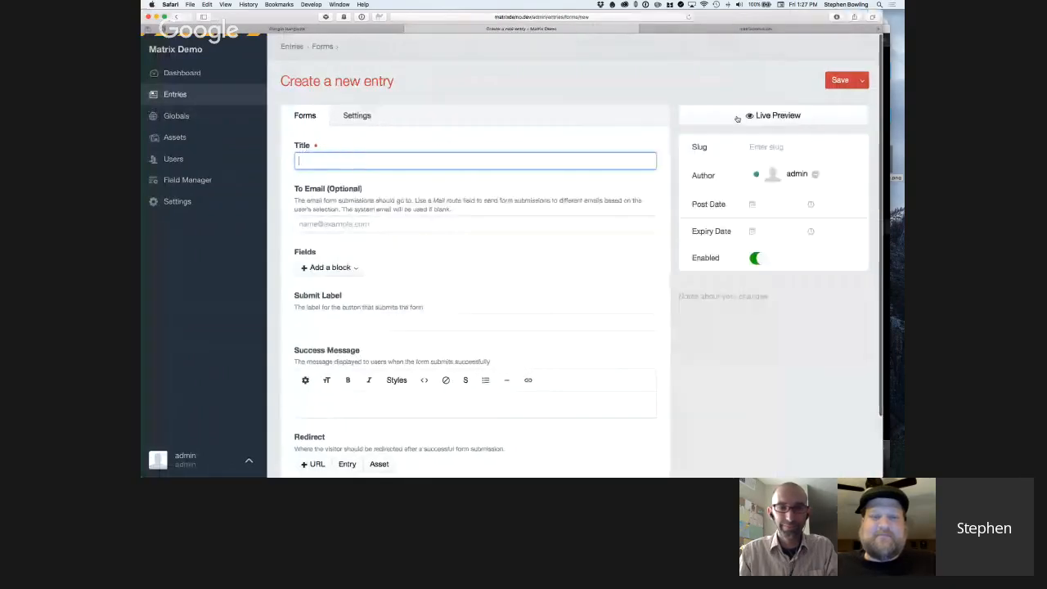
Review the new form entry's fields and the block types available for its Fields matrix, adding none.
{"action": "scroll", "coordinate": [381, 152], "scroll_direction": "down", "scroll_amount": 2}
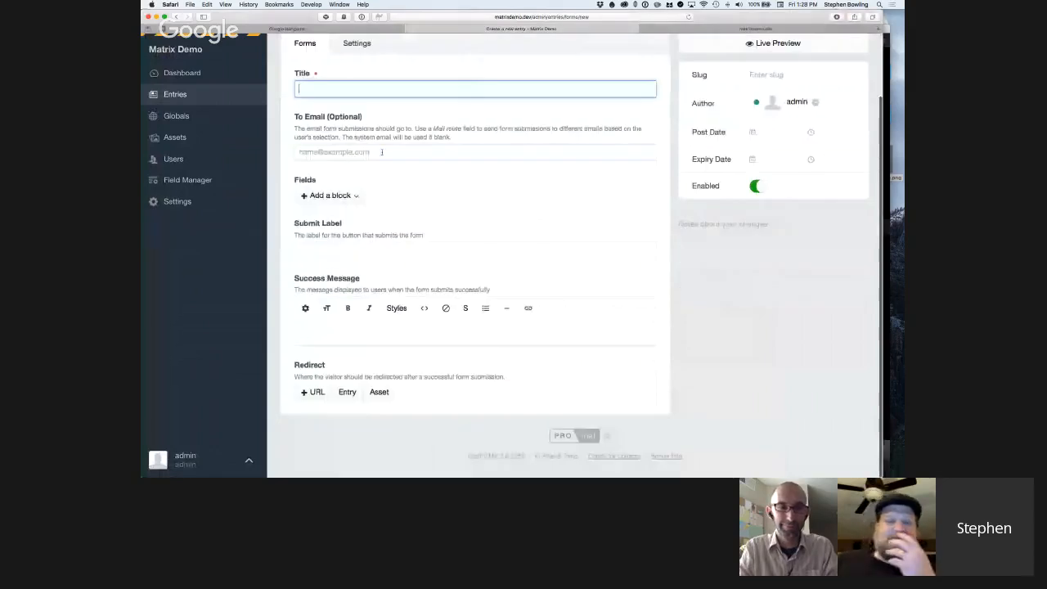
{"action": "left_click", "coordinate": [357, 197]}
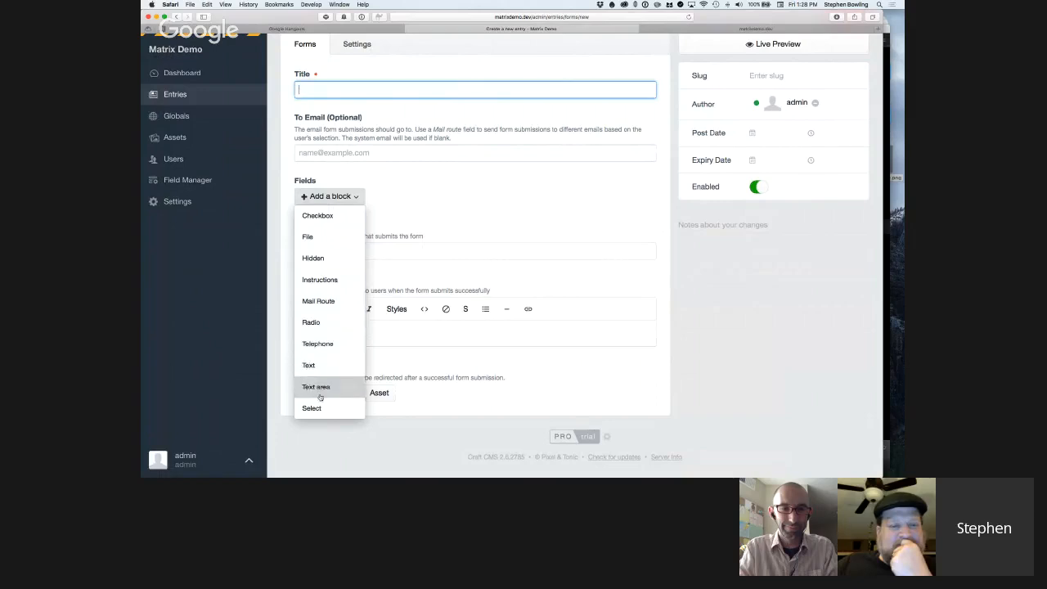
{"action": "left_click", "coordinate": [343, 180]}
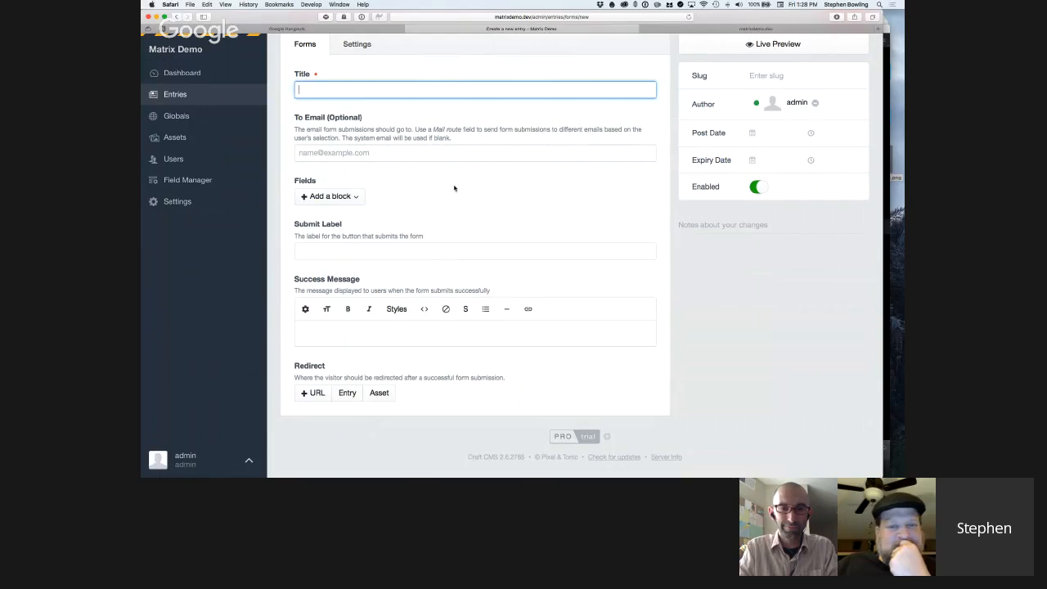
{"action": "scroll", "coordinate": [454, 189], "scroll_direction": "up", "scroll_amount": 1}
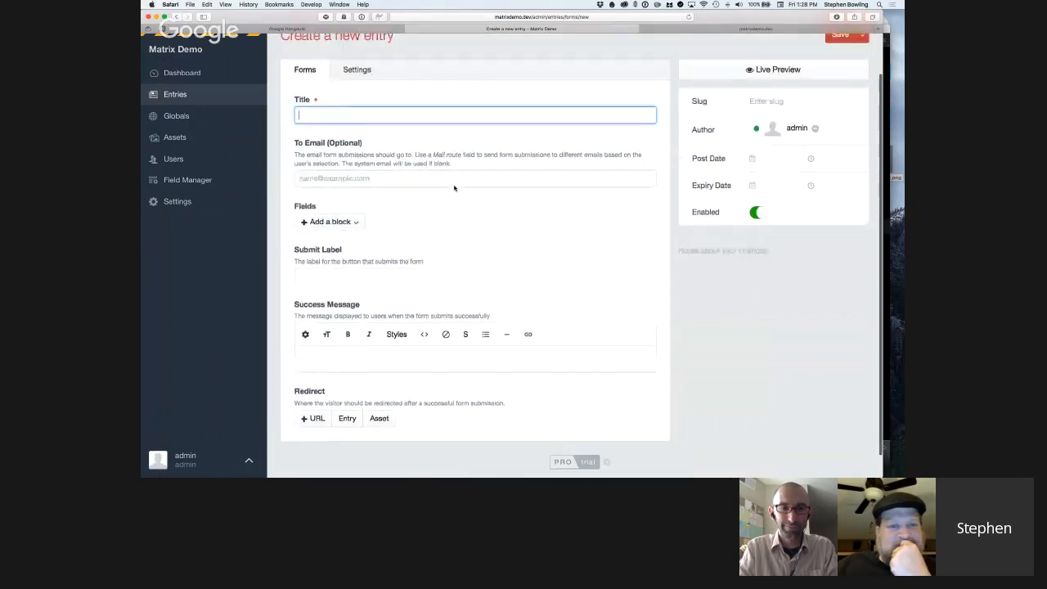
{"action": "scroll", "coordinate": [622, 155], "scroll_direction": "up", "scroll_amount": 2}
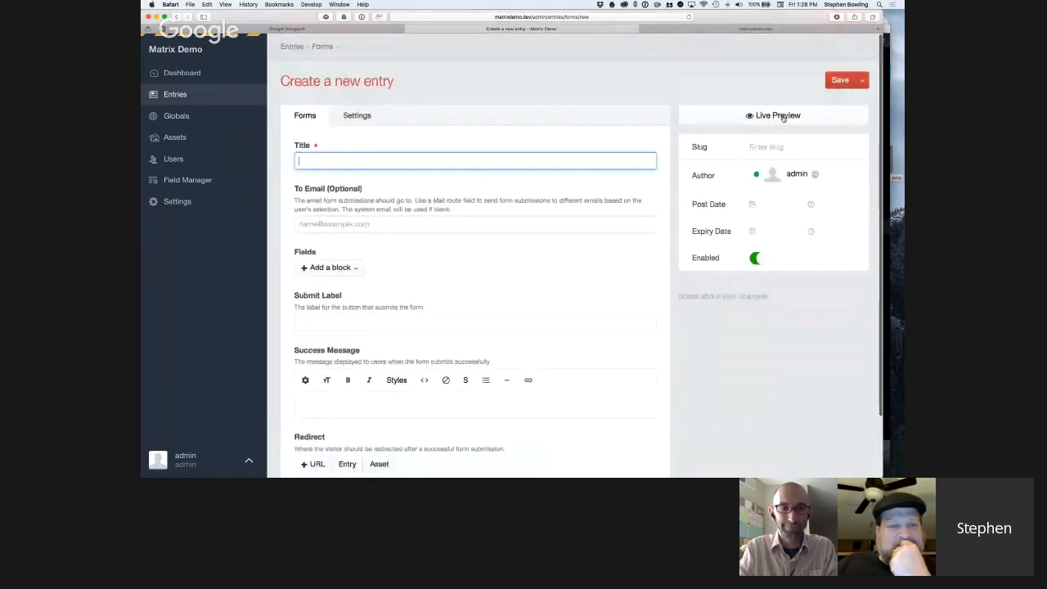
Open the Live Preview of the new form entry and look through its editing fields.
{"action": "left_click", "coordinate": [781, 116]}
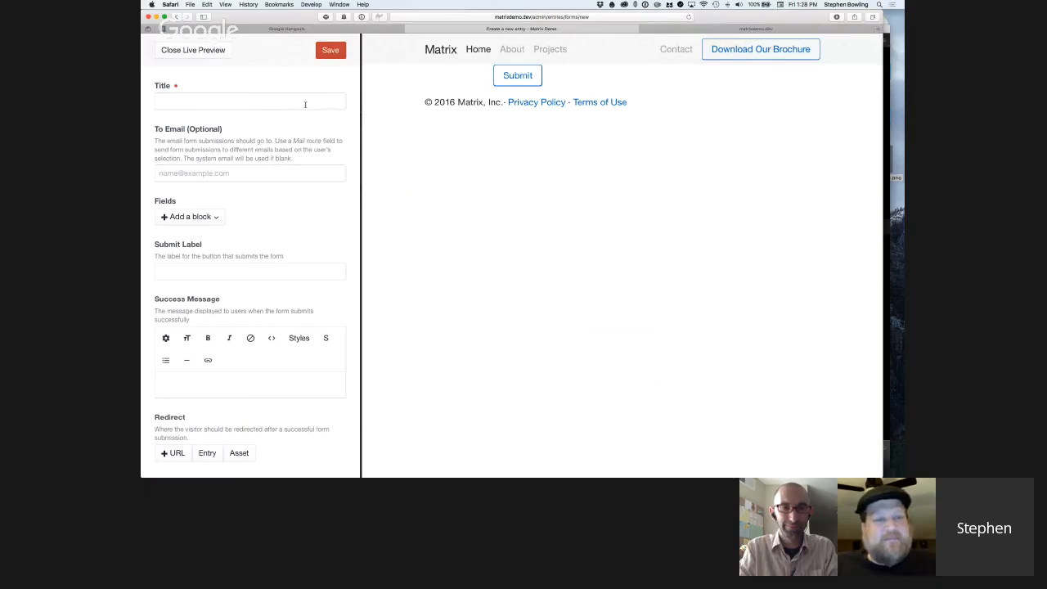
{"action": "scroll", "coordinate": [305, 105], "scroll_direction": "down", "scroll_amount": 1}
{"action": "scroll", "coordinate": [305, 105], "scroll_direction": "down", "scroll_amount": 3}
{"action": "scroll", "coordinate": [276, 114], "scroll_direction": "up", "scroll_amount": 4}
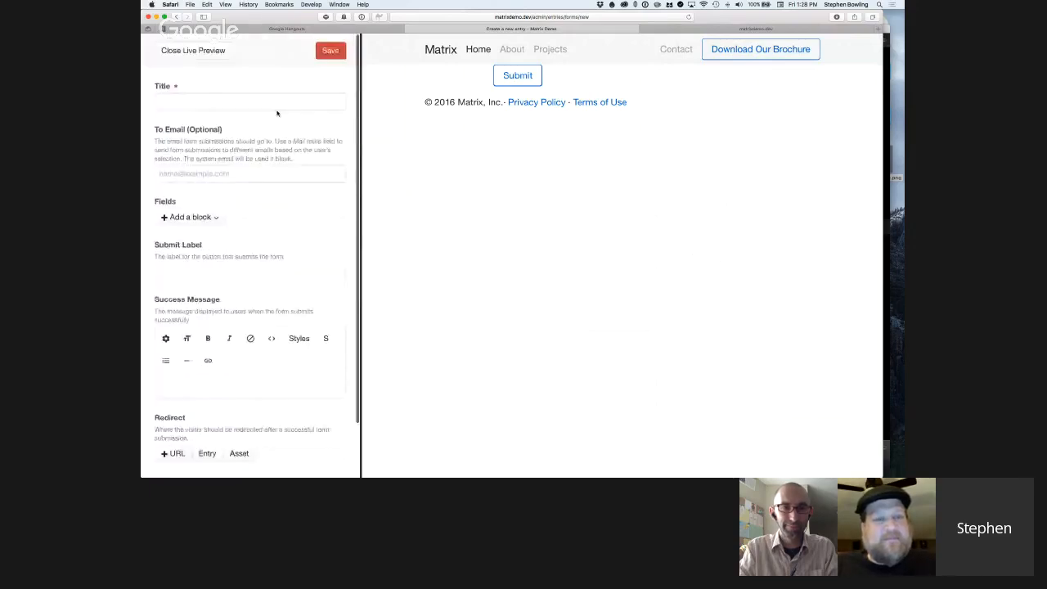
Title the form entry "Form" and add a Text block labelled "Name" to its Fields matrix.
{"action": "left_click", "coordinate": [262, 104]}
{"action": "type", "text": "Form"}
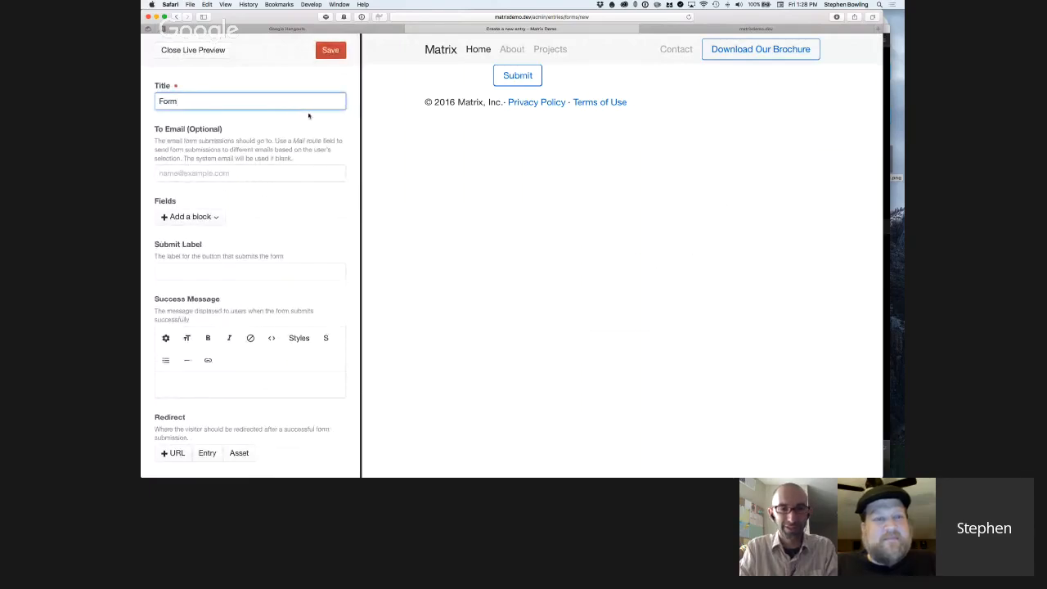
{"action": "left_click", "coordinate": [217, 217]}
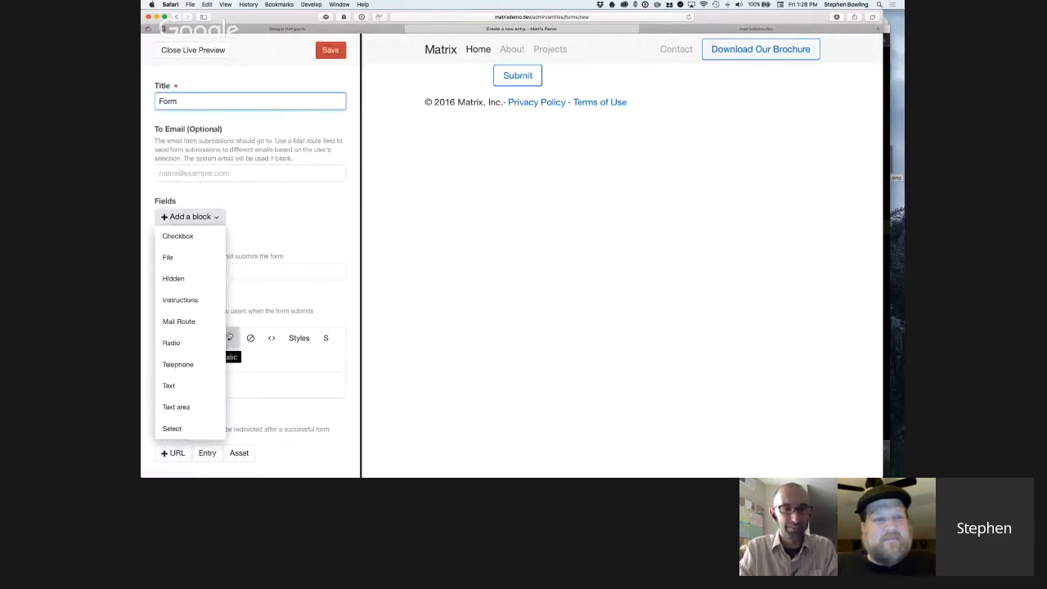
{"action": "left_click", "coordinate": [189, 384]}
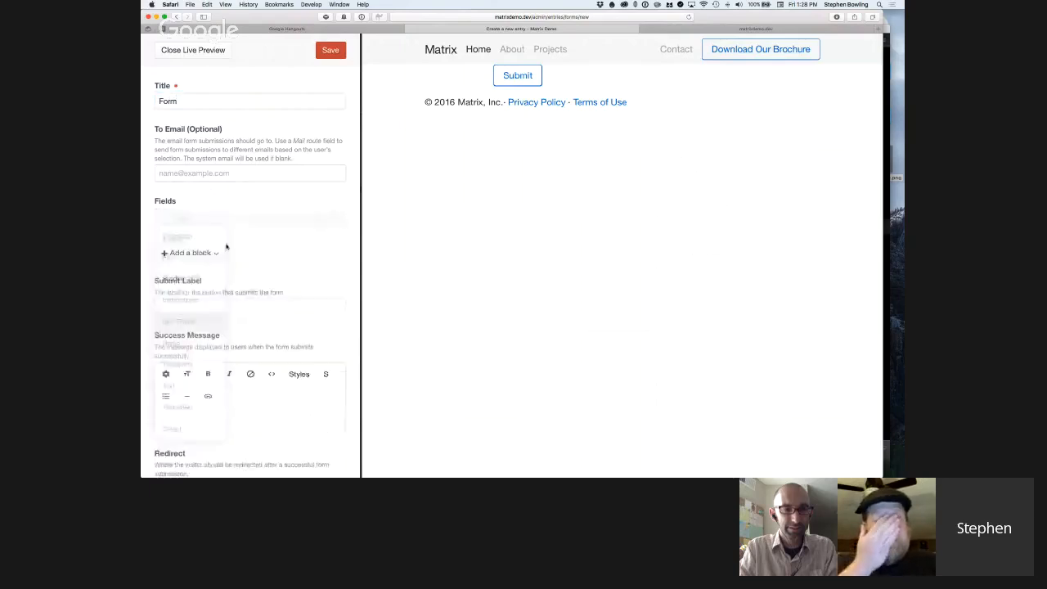
{"action": "left_click", "coordinate": [210, 259]}
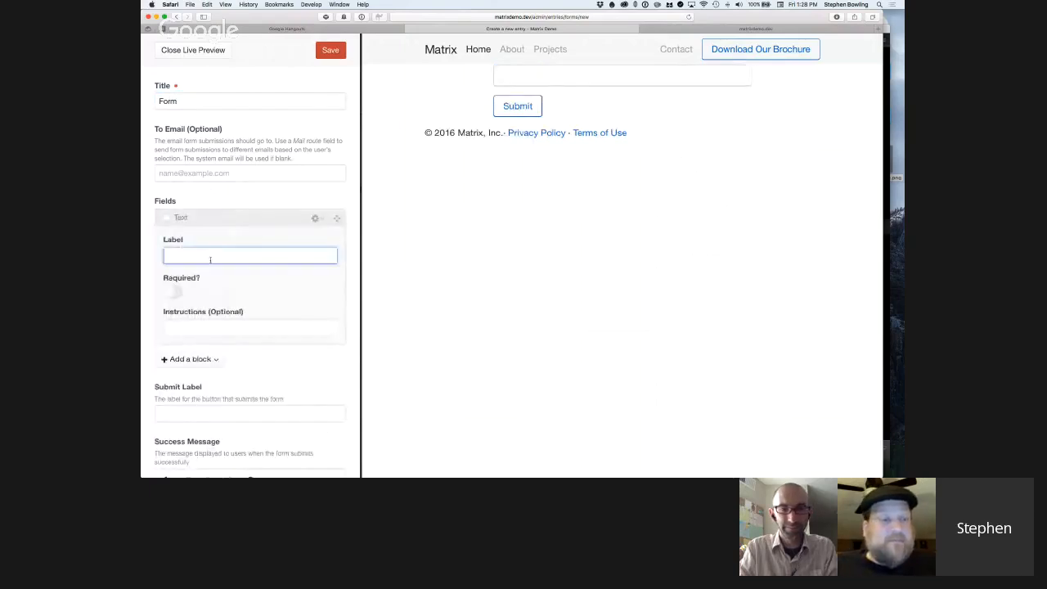
{"action": "scroll", "coordinate": [217, 327], "scroll_direction": "down", "scroll_amount": 5}
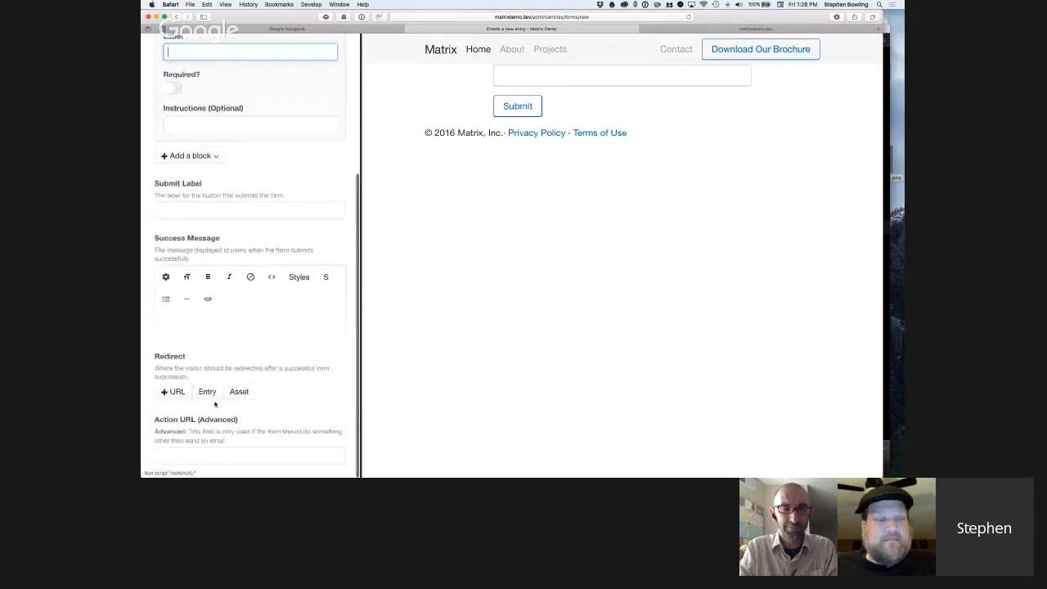
{"action": "scroll", "coordinate": [204, 327], "scroll_direction": "up", "scroll_amount": 5}
{"action": "type", "text": "Name"}
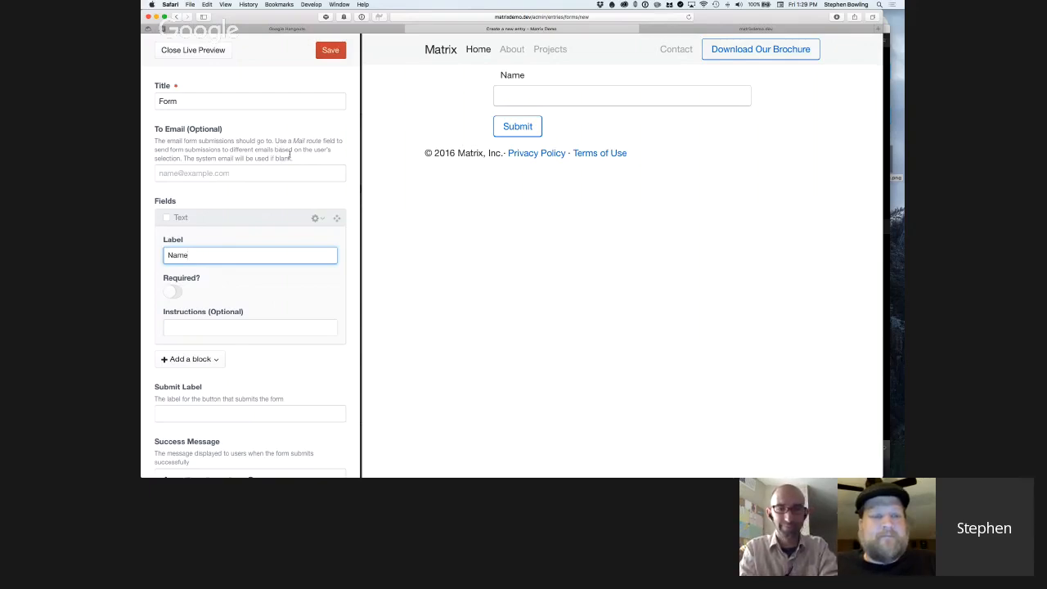
Add a second Text block below the Name block and label it "Email Address".
{"action": "scroll", "coordinate": [274, 229], "scroll_direction": "down", "scroll_amount": 1}
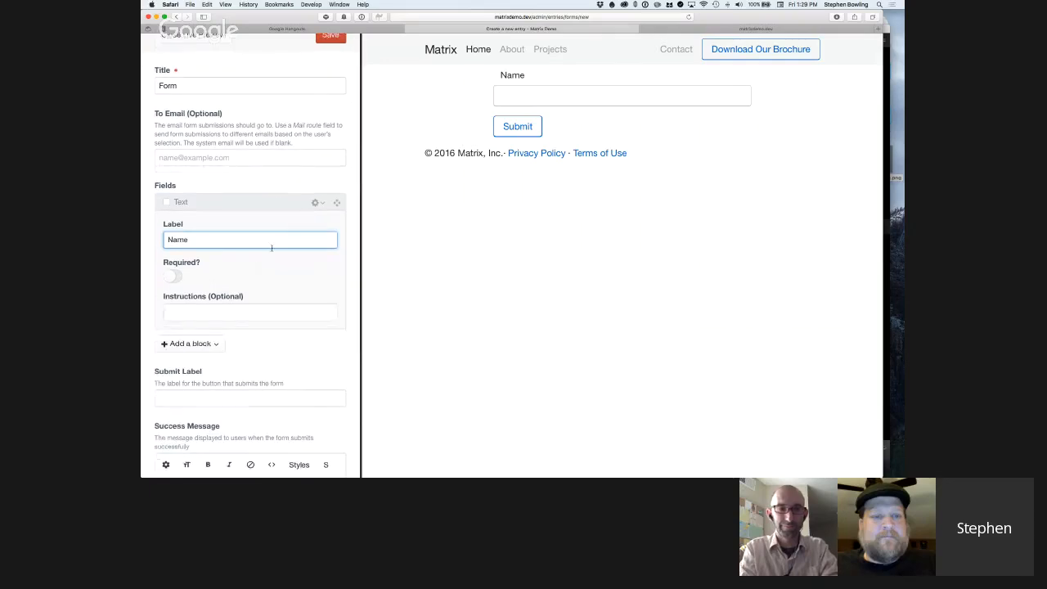
{"action": "left_click", "coordinate": [205, 343]}
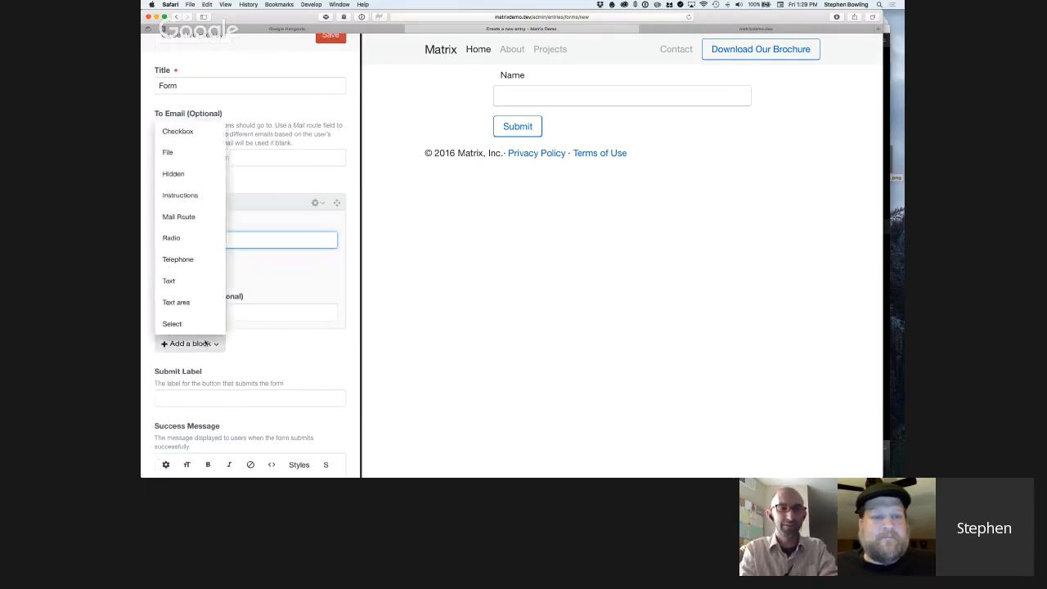
{"action": "left_click", "coordinate": [186, 286]}
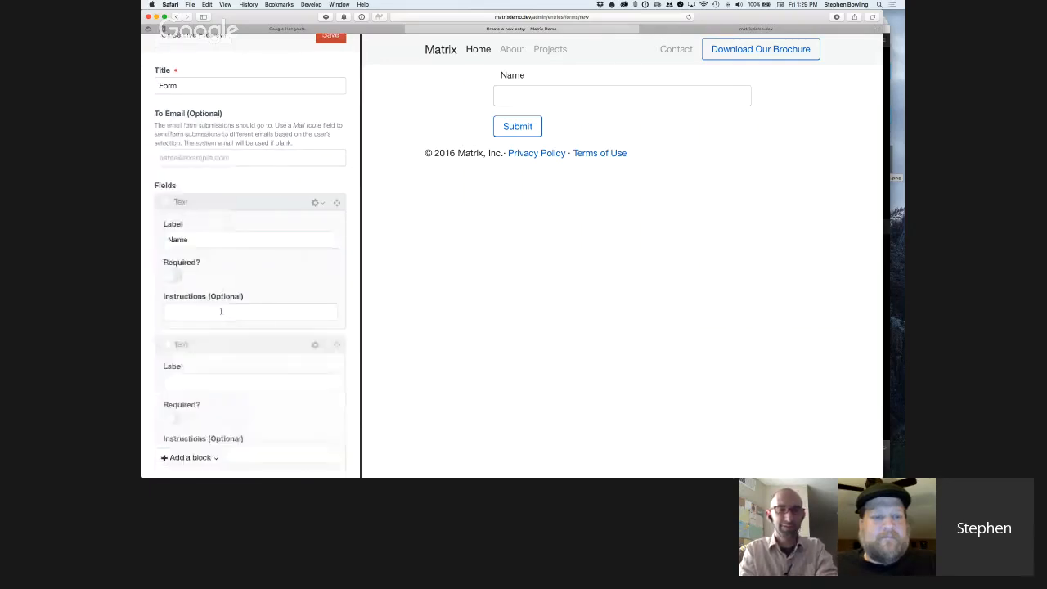
{"action": "left_click", "coordinate": [219, 383]}
{"action": "type", "text": "Email Address"}
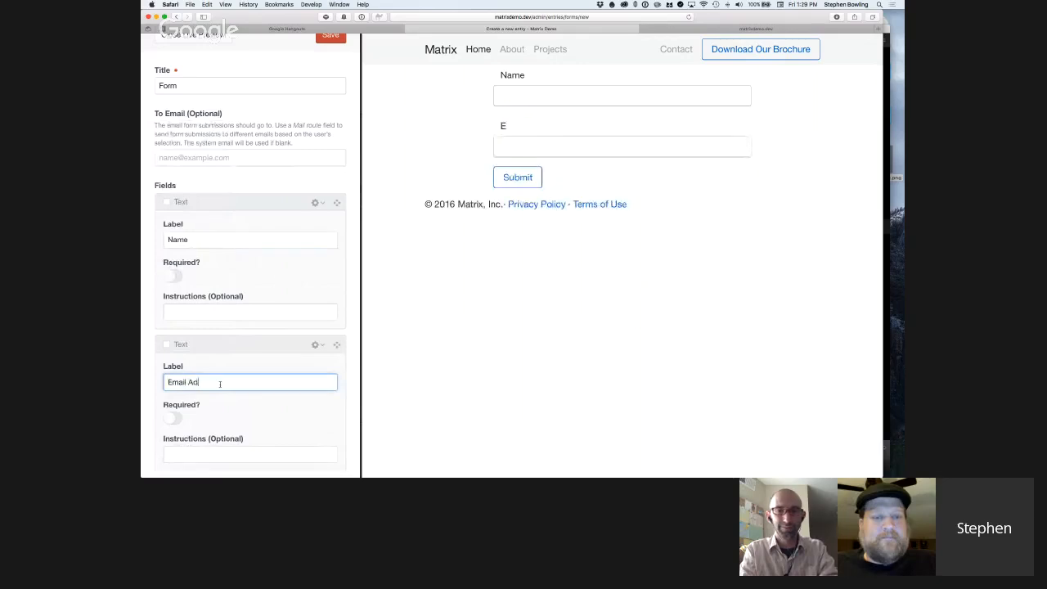
Make both the Email Address and Name text fields required.
{"action": "scroll", "coordinate": [214, 382], "scroll_direction": "down", "scroll_amount": 2}
{"action": "scroll", "coordinate": [214, 382], "scroll_direction": "down", "scroll_amount": 1}
{"action": "left_click", "coordinate": [170, 369]}
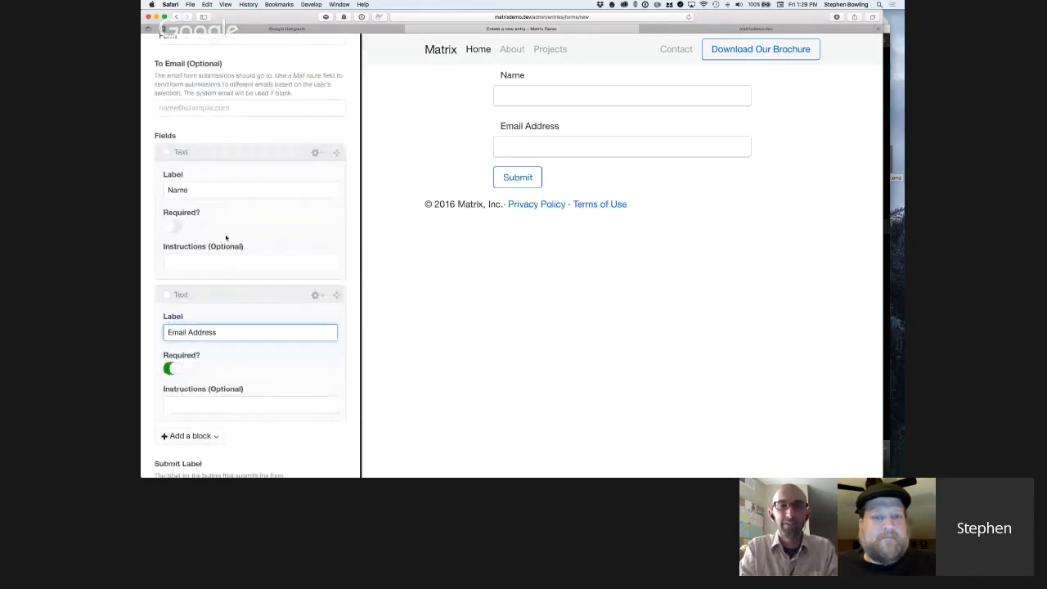
{"action": "left_click", "coordinate": [170, 227]}
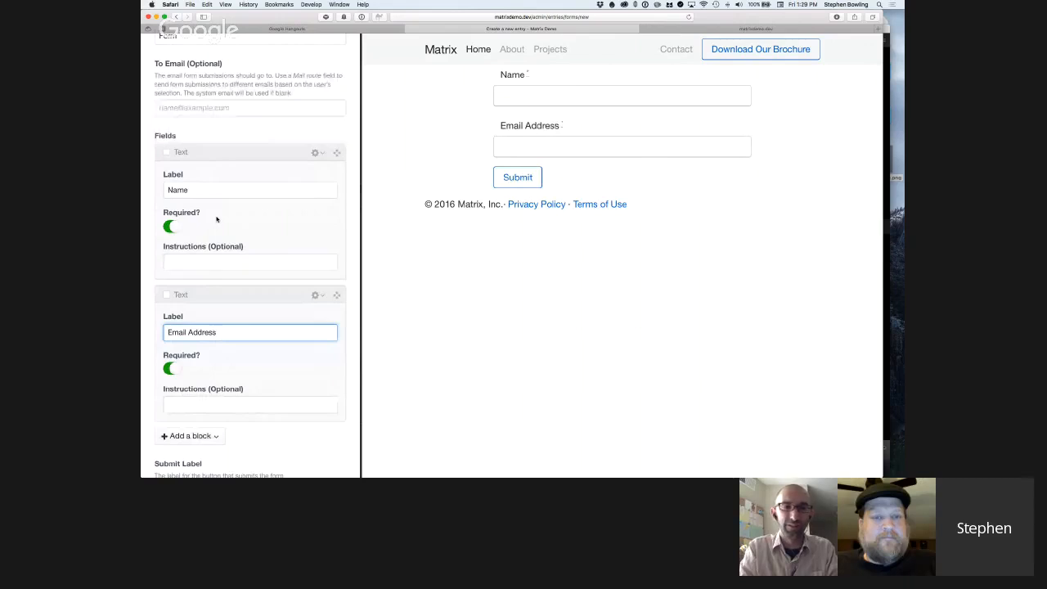
Look over the Name and Email Address blocks and the Submit Label and Success Message settings below them.
{"action": "scroll", "coordinate": [253, 219], "scroll_direction": "down", "scroll_amount": 1}
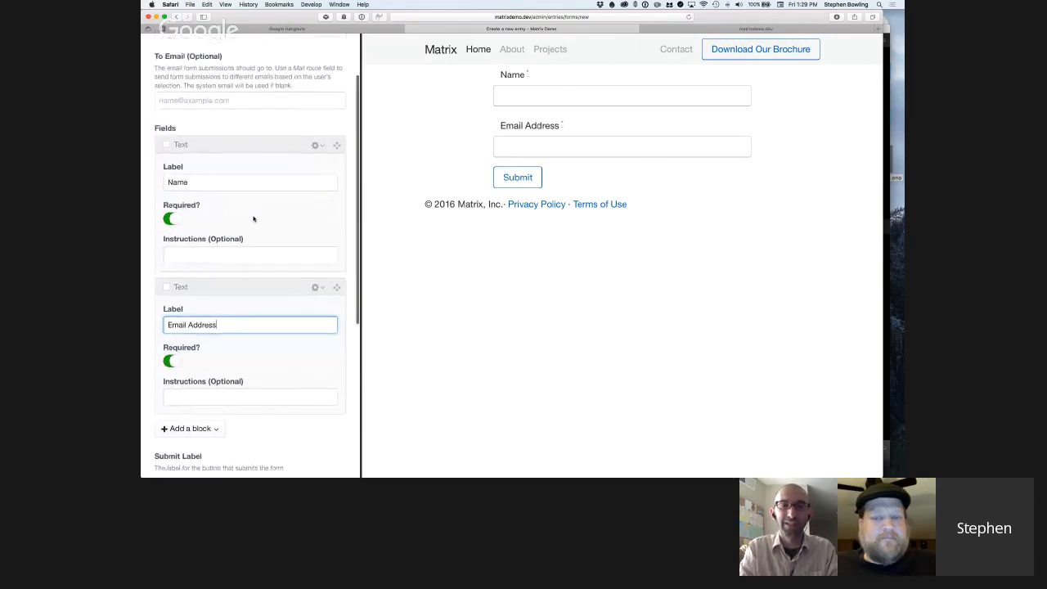
{"action": "scroll", "coordinate": [253, 218], "scroll_direction": "down", "scroll_amount": 1}
{"action": "scroll", "coordinate": [255, 219], "scroll_direction": "up", "scroll_amount": 1}
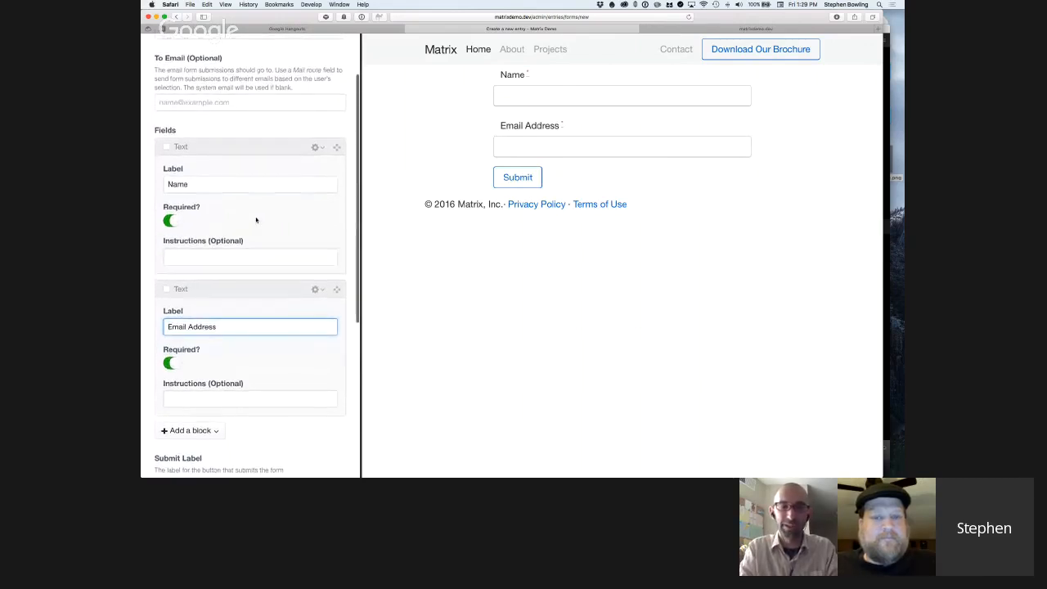
{"action": "scroll", "coordinate": [256, 219], "scroll_direction": "down", "scroll_amount": 3}
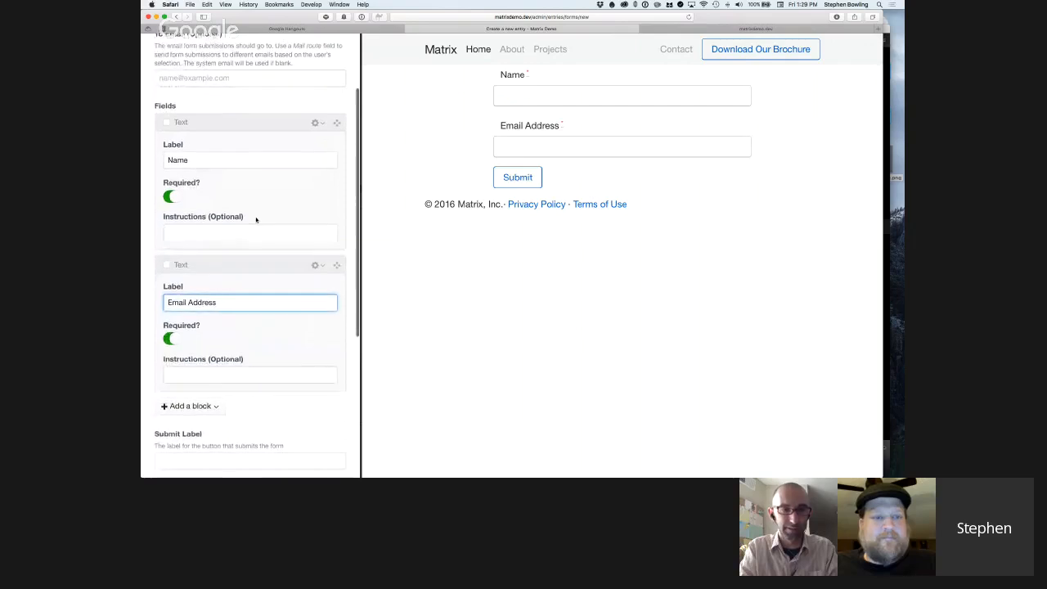
{"action": "scroll", "coordinate": [256, 219], "scroll_direction": "down", "scroll_amount": 10}
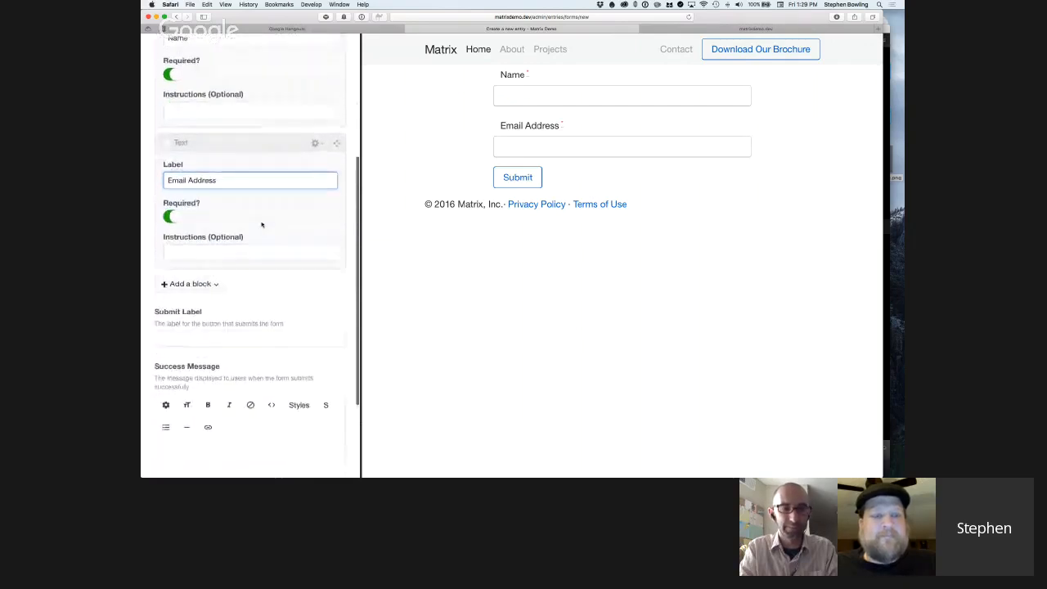
{"action": "scroll", "coordinate": [262, 225], "scroll_direction": "down", "scroll_amount": 1}
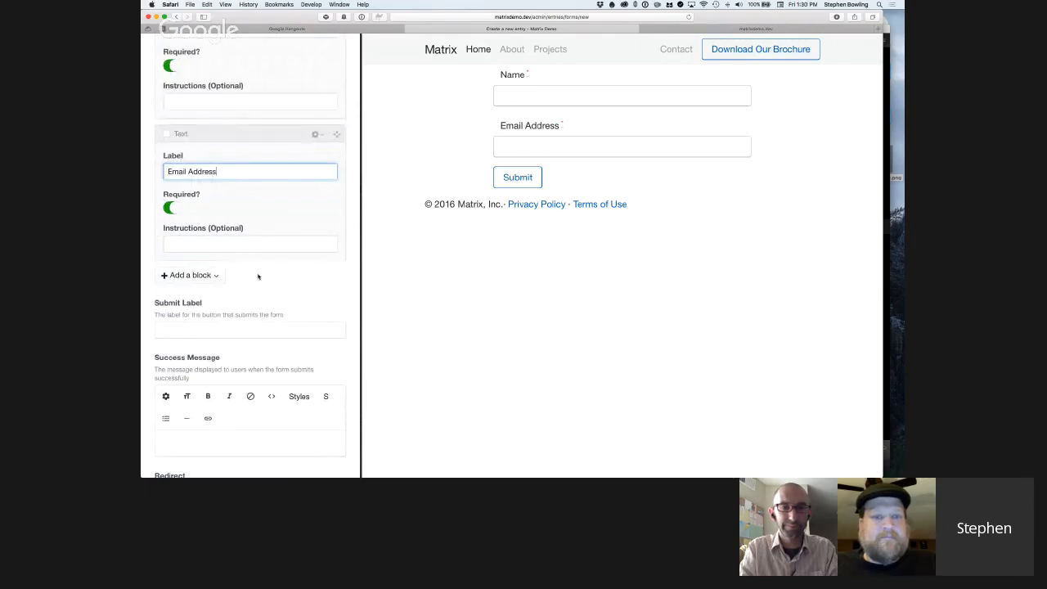
{"action": "scroll", "coordinate": [257, 277], "scroll_direction": "down", "scroll_amount": 1}
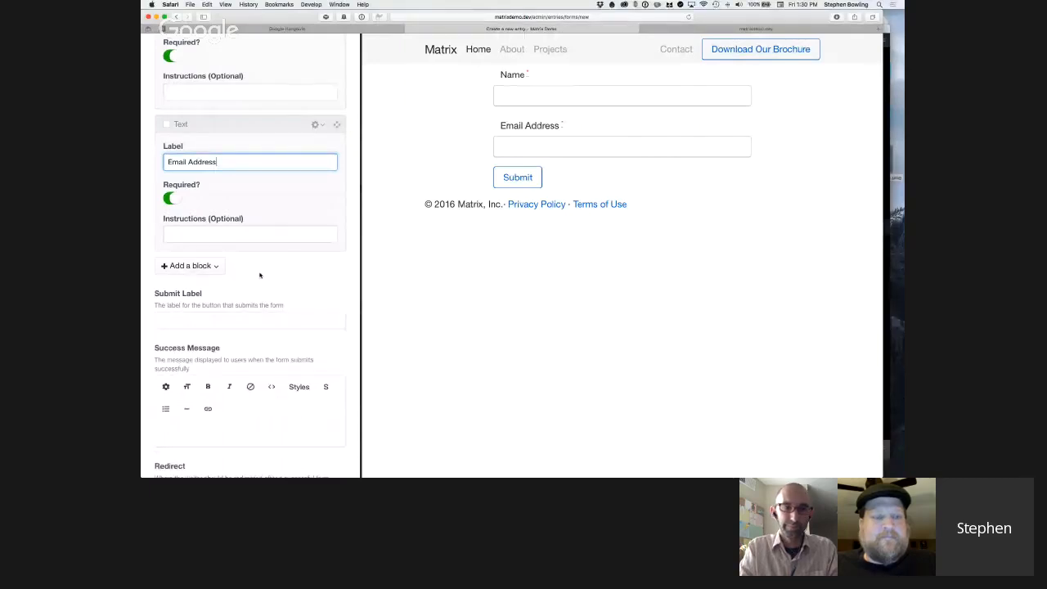
{"action": "scroll", "coordinate": [260, 276], "scroll_direction": "up", "scroll_amount": 1}
{"action": "scroll", "coordinate": [260, 276], "scroll_direction": "up", "scroll_amount": 1}
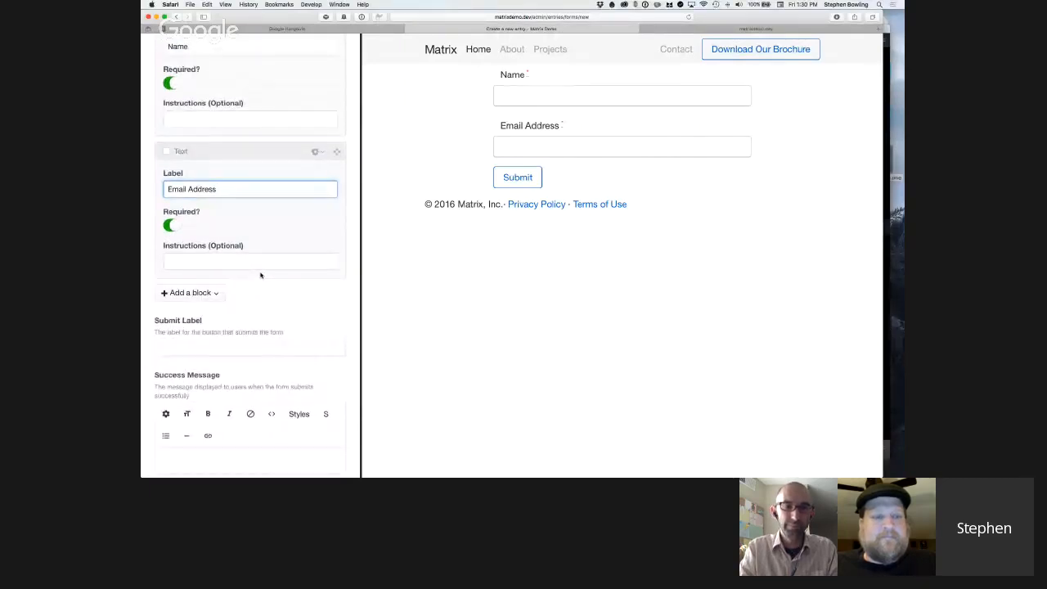
{"action": "scroll", "coordinate": [261, 275], "scroll_direction": "up", "scroll_amount": 1}
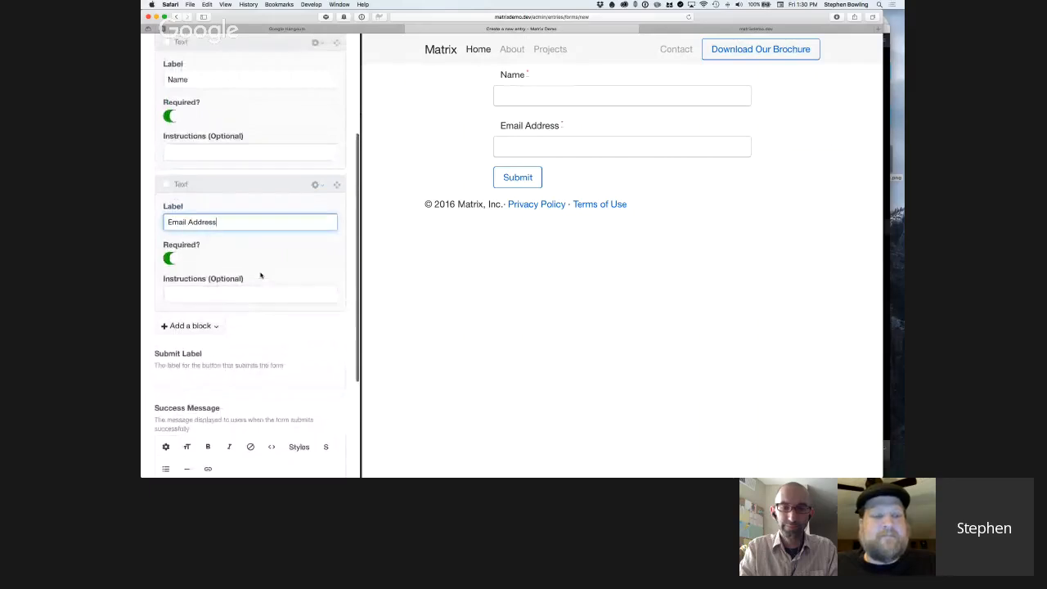
Add a blank Text block after Email Address and insert a File block above it.
{"action": "left_click", "coordinate": [189, 300]}
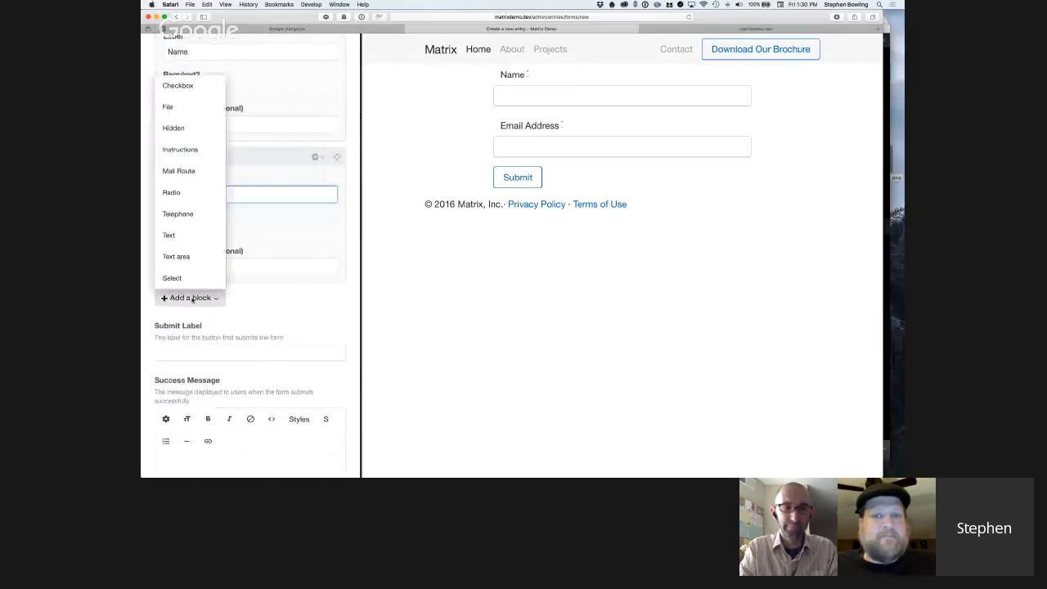
{"action": "left_click", "coordinate": [200, 241]}
{"action": "scroll", "coordinate": [292, 301], "scroll_direction": "down", "scroll_amount": 1}
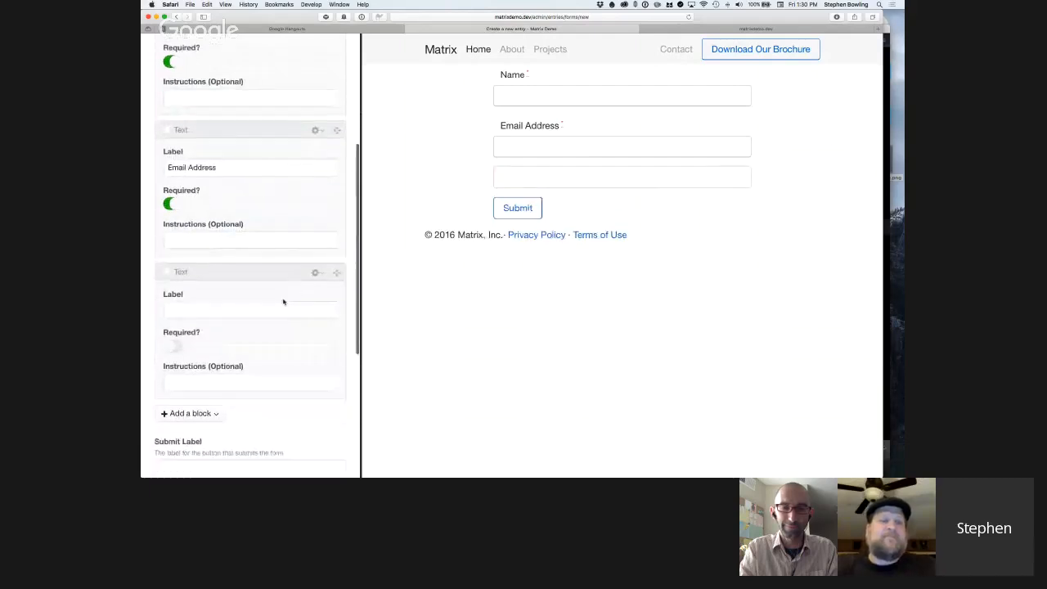
{"action": "left_click", "coordinate": [319, 273]}
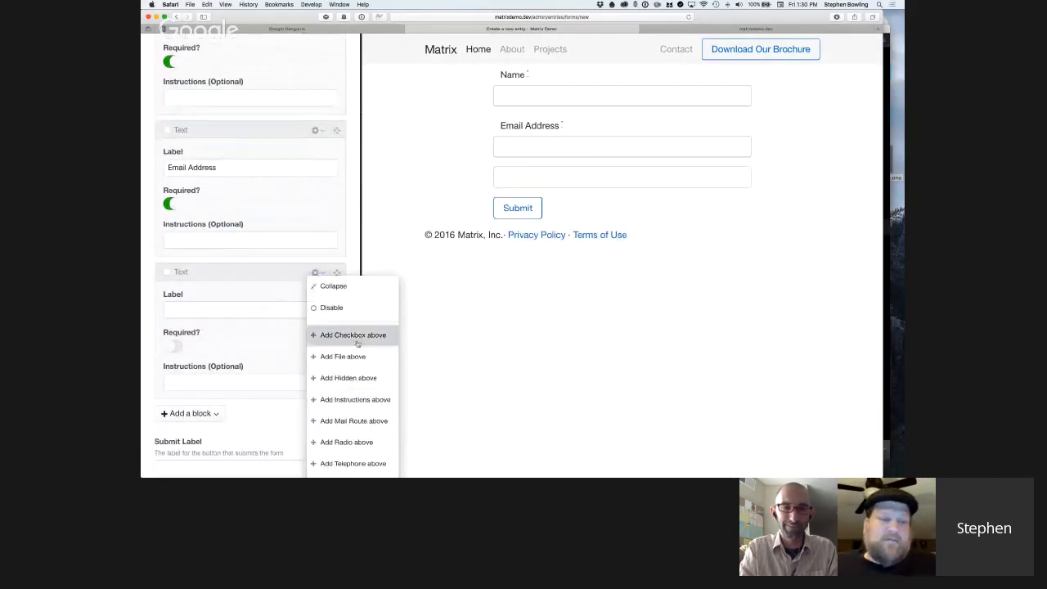
{"action": "left_click", "coordinate": [357, 357]}
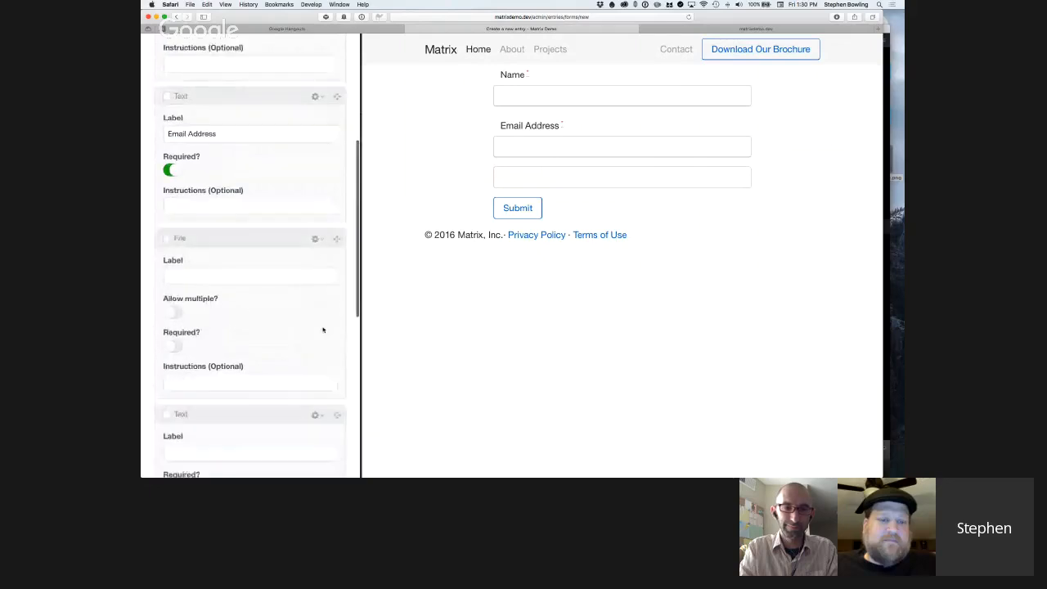
Delete the blank Text block below the File block.
{"action": "scroll", "coordinate": [319, 330], "scroll_direction": "down", "scroll_amount": 3}
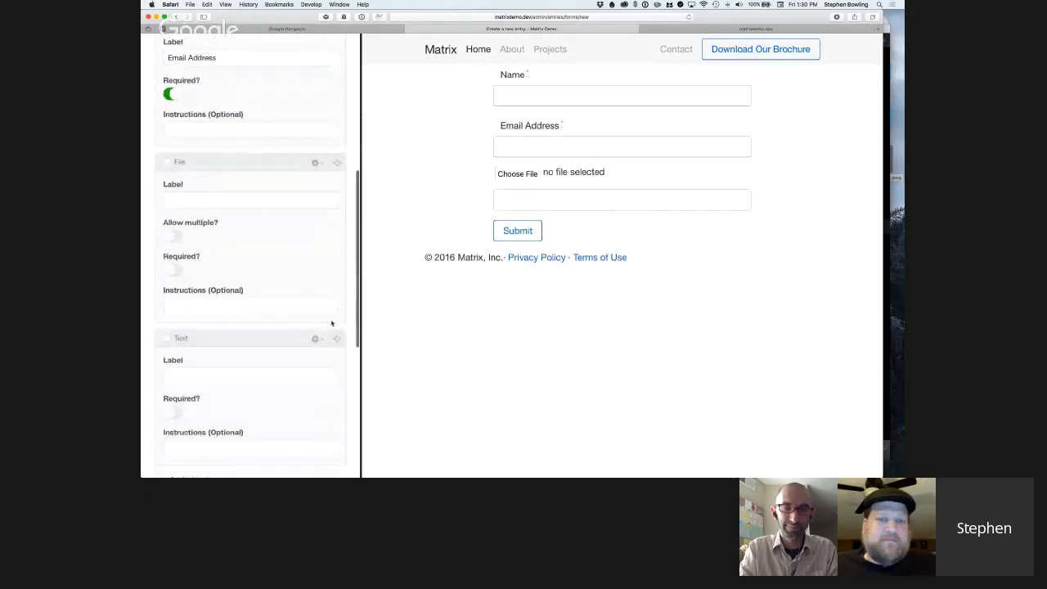
{"action": "left_click", "coordinate": [324, 339]}
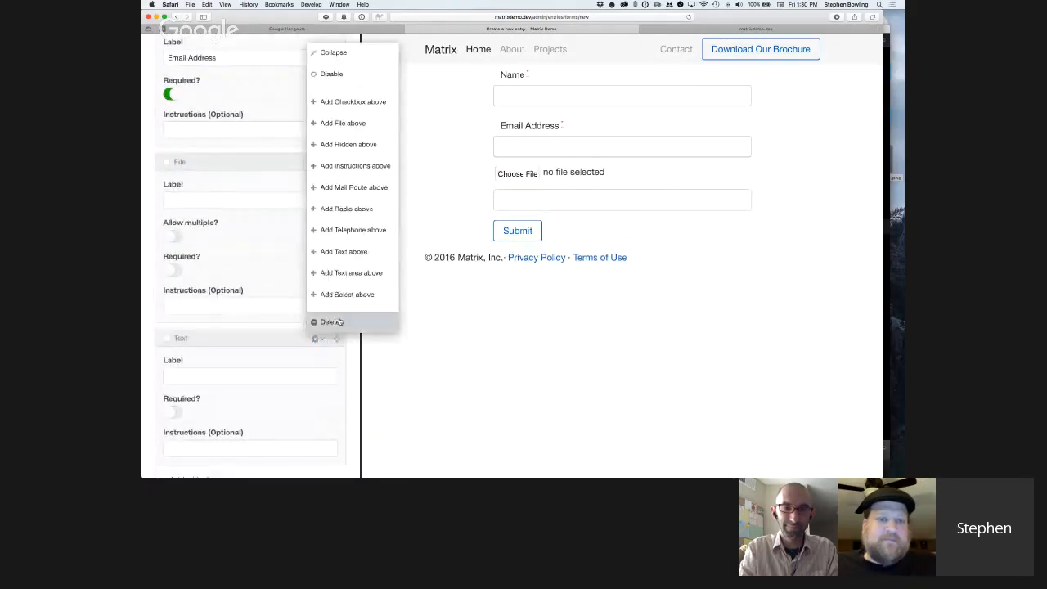
{"action": "left_click", "coordinate": [339, 321]}
Add a Text area block after the File block and label it "What's up?".
{"action": "left_click", "coordinate": [192, 337]}
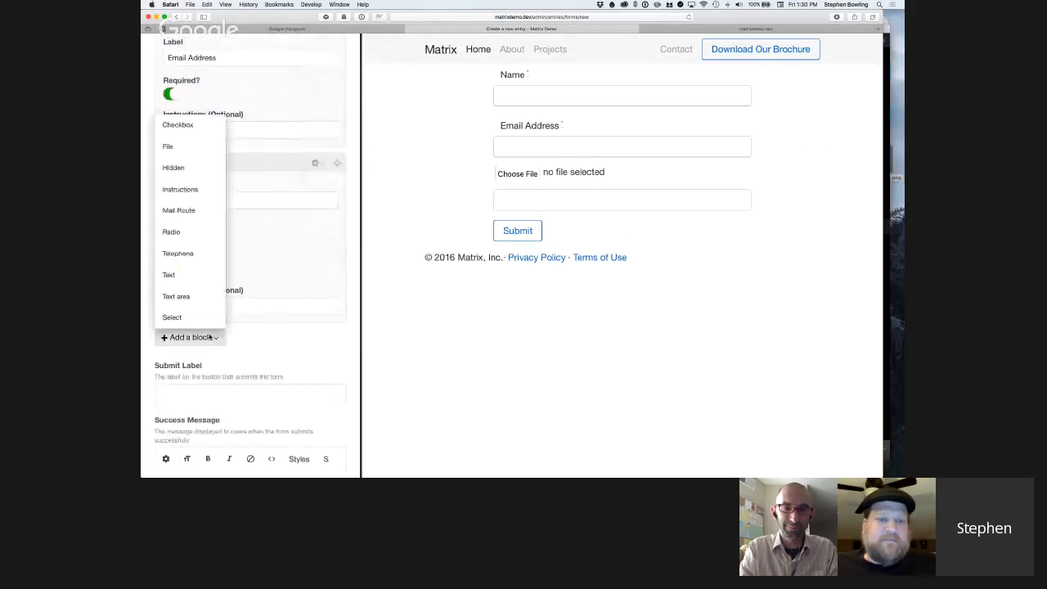
{"action": "left_click", "coordinate": [198, 295]}
{"action": "left_click", "coordinate": [235, 378]}
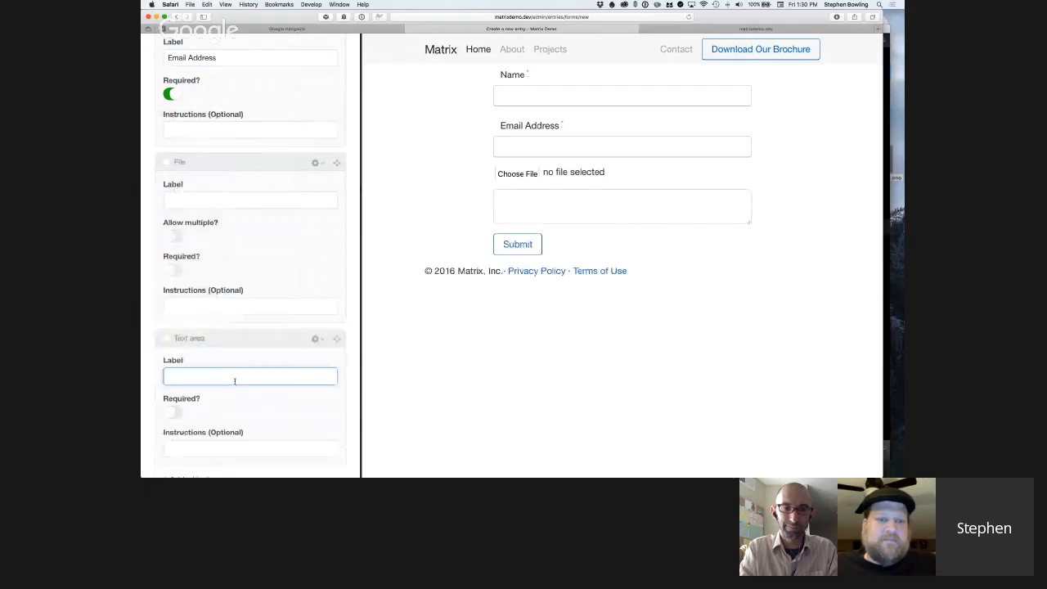
{"action": "type", "text": "What's up?"}
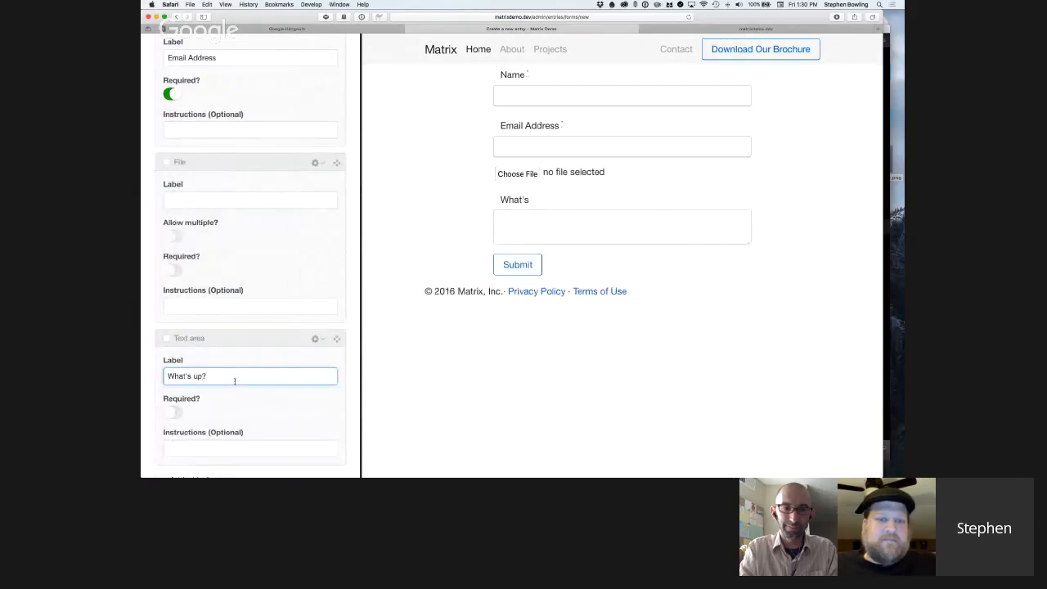
Add a Checkbox block below the "What's up?" text area.
{"action": "scroll", "coordinate": [289, 297], "scroll_direction": "down", "scroll_amount": 3}
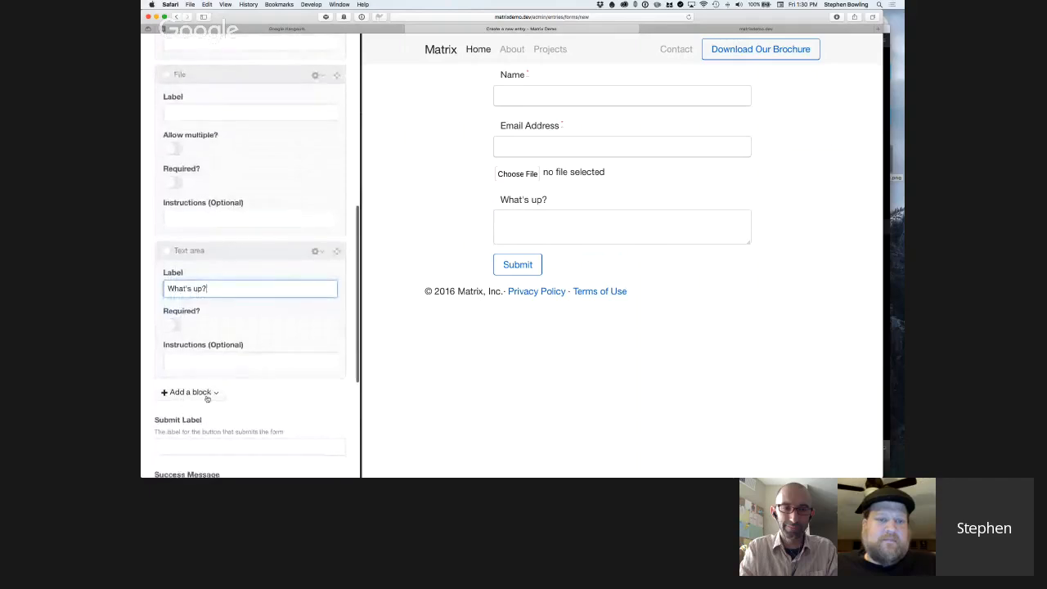
{"action": "left_click", "coordinate": [205, 395]}
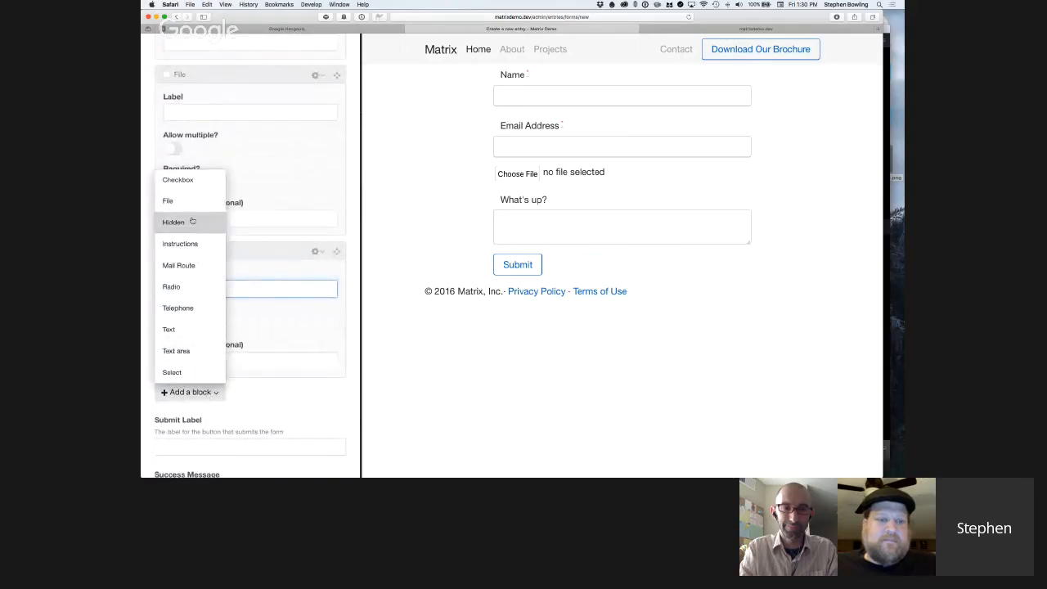
{"action": "left_click", "coordinate": [195, 183]}
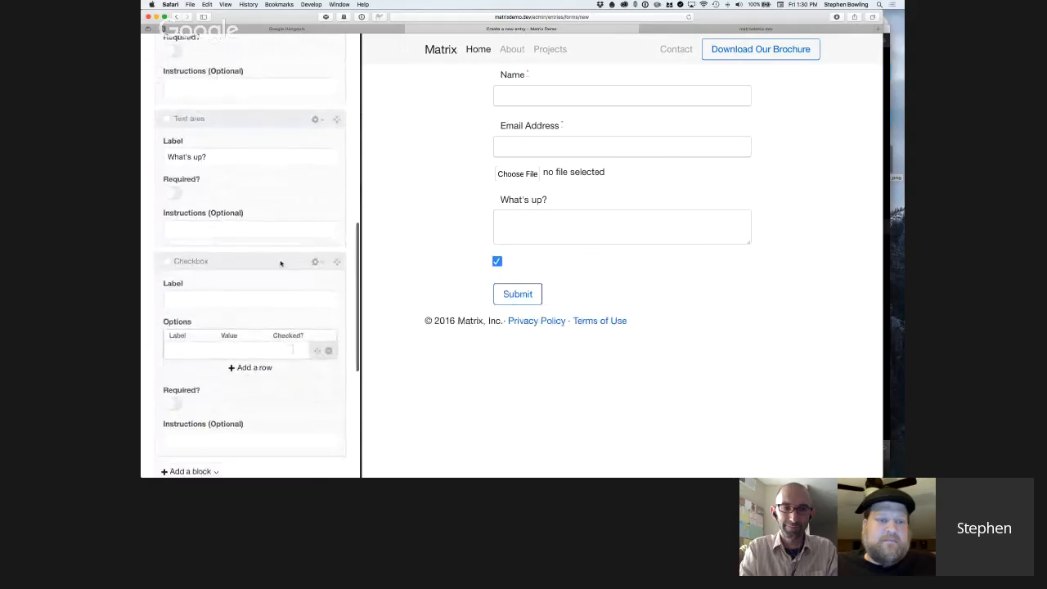
Set the Email Address block's instructions to "We promise not spam you.".
{"action": "scroll", "coordinate": [257, 244], "scroll_direction": "up", "scroll_amount": 3}
{"action": "scroll", "coordinate": [258, 240], "scroll_direction": "up", "scroll_amount": 5}
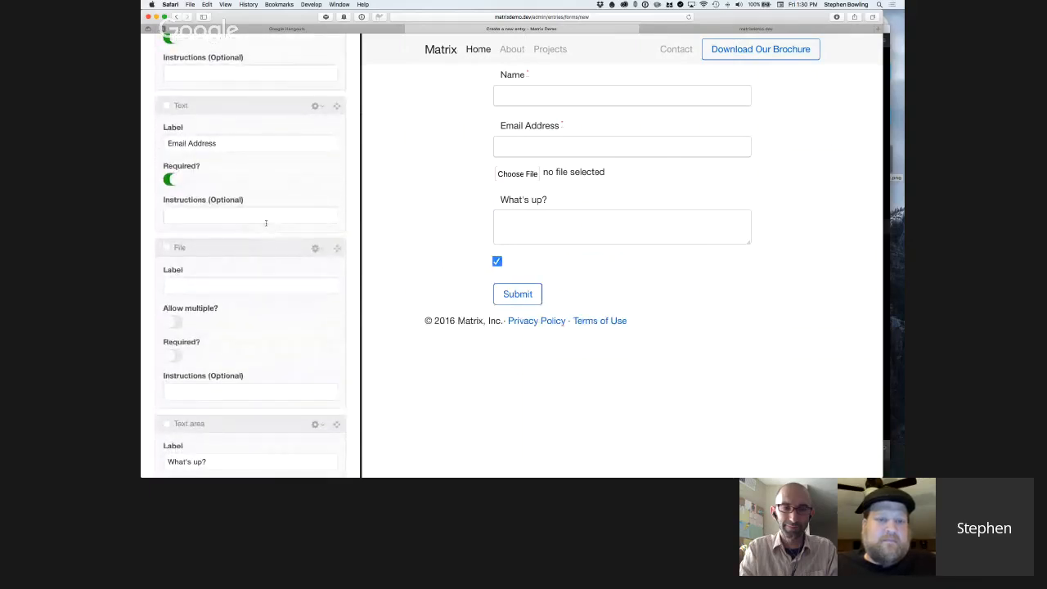
{"action": "left_click", "coordinate": [267, 216]}
{"action": "left_click", "coordinate": [267, 216]}
{"action": "type", "text": "We promise "}
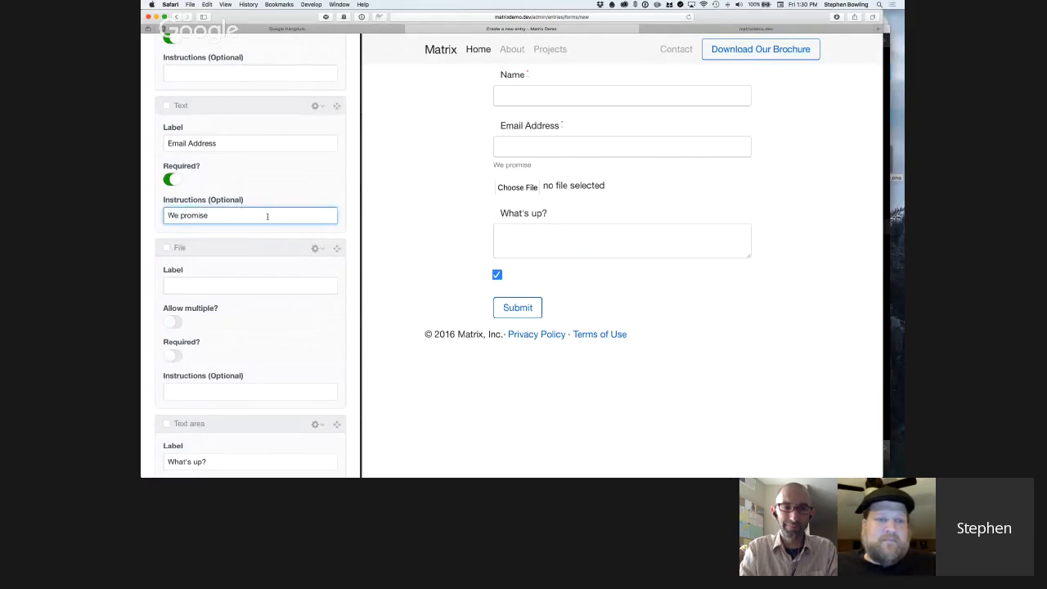
{"action": "type", "text": "not spam you."}
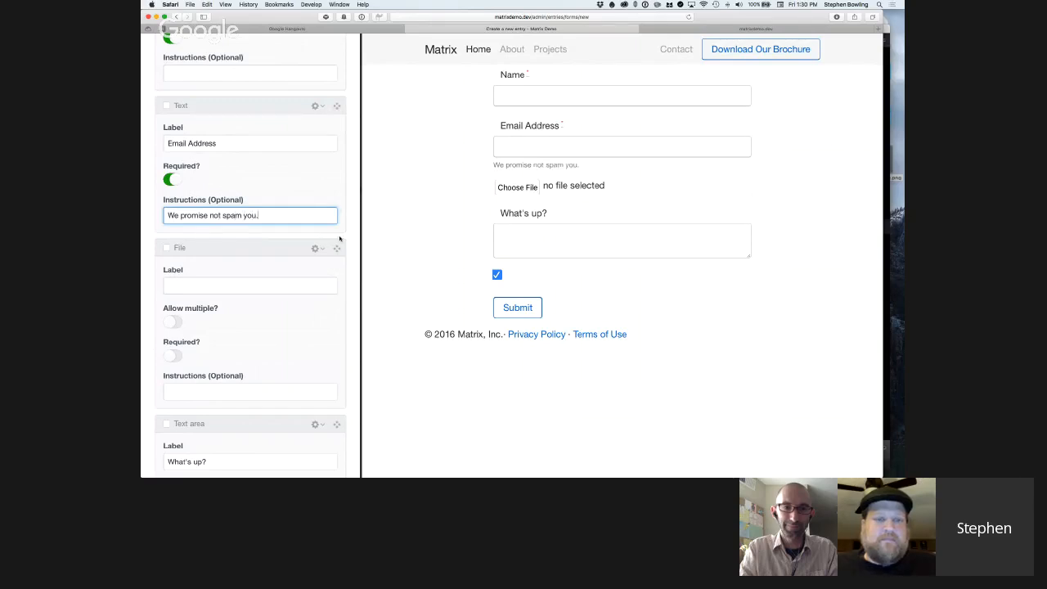
Add two more option rows to the Checkbox block and set the block's label to "Favorite Food".
{"action": "scroll", "coordinate": [264, 263], "scroll_direction": "down", "scroll_amount": 10}
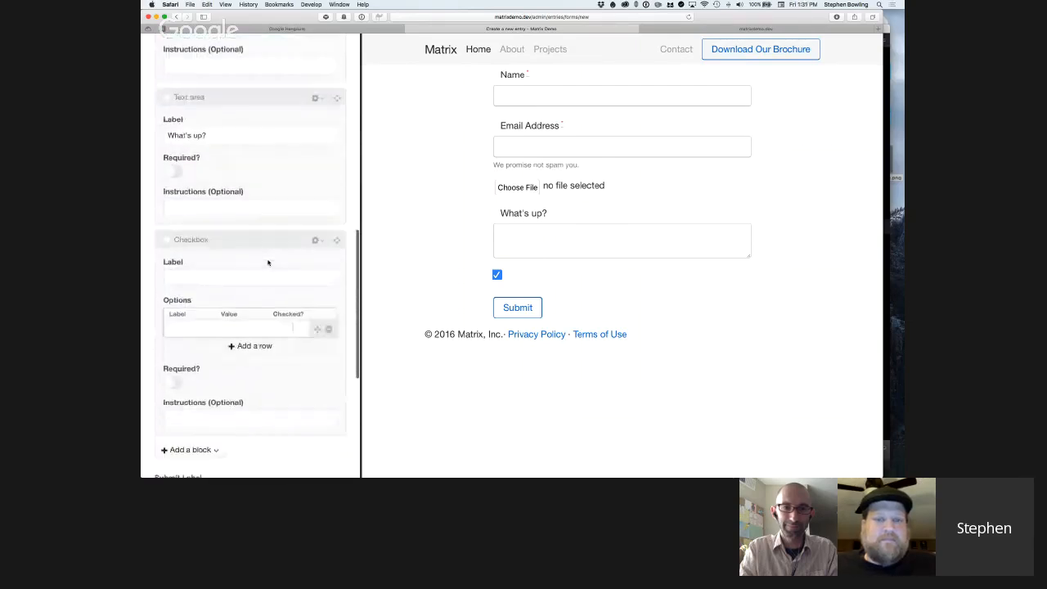
{"action": "scroll", "coordinate": [267, 263], "scroll_direction": "down", "scroll_amount": 2}
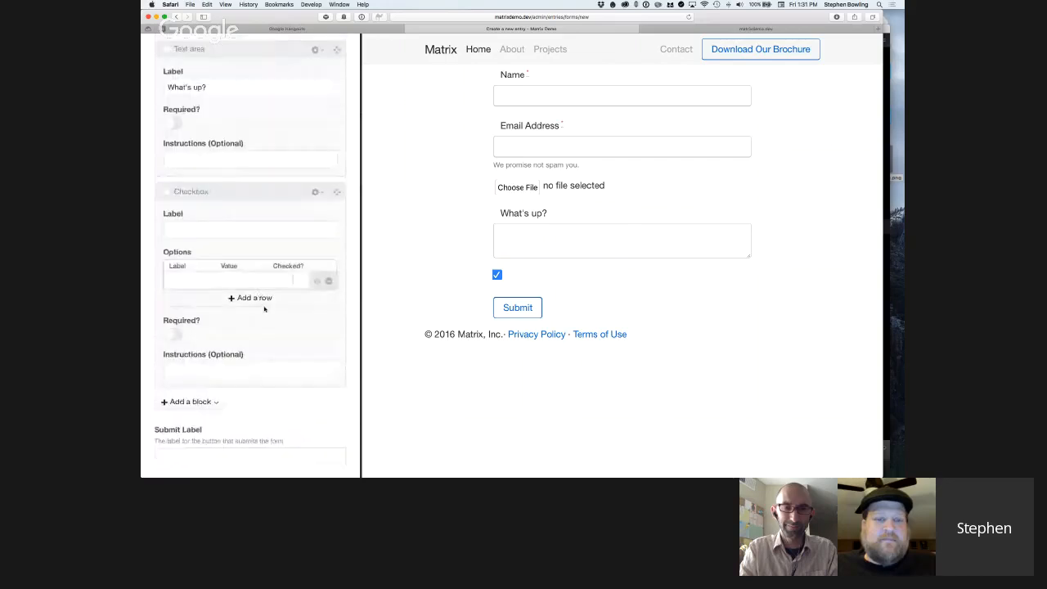
{"action": "left_click", "coordinate": [245, 298]}
{"action": "left_click", "coordinate": [256, 315]}
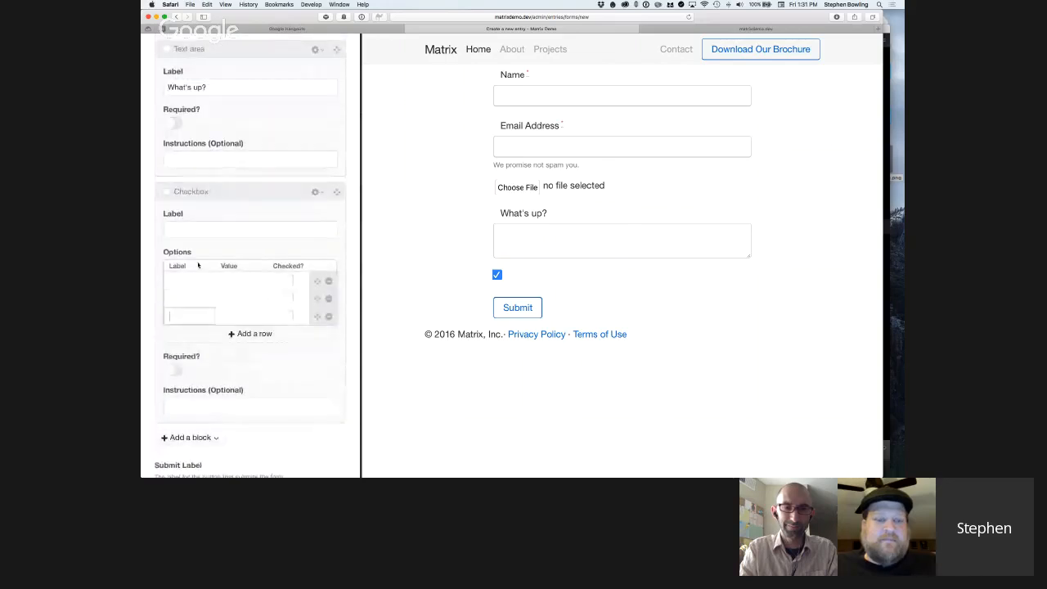
{"action": "left_click", "coordinate": [213, 229]}
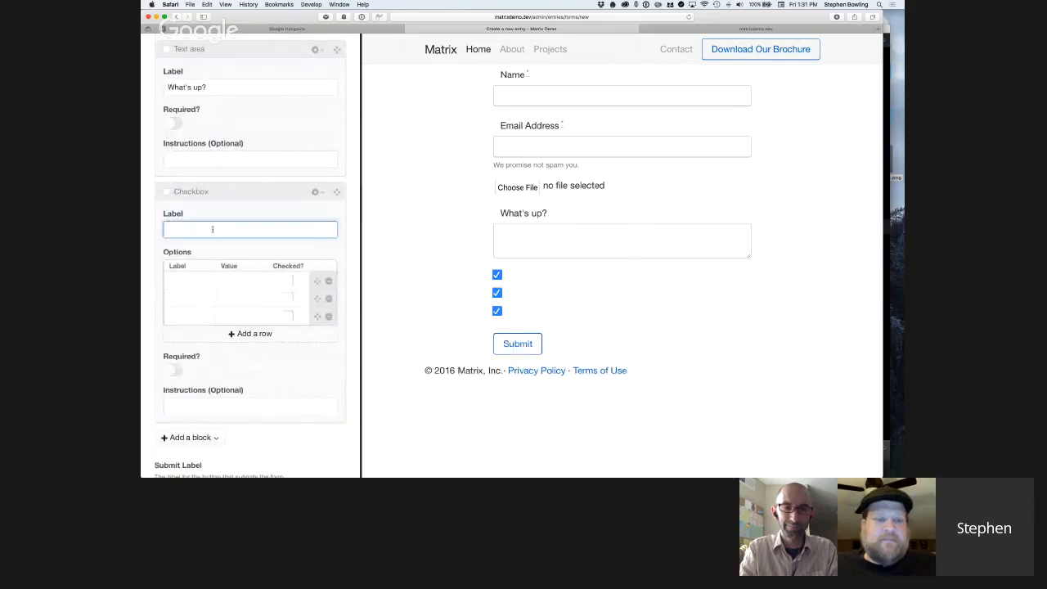
{"action": "type", "text": "Favorite Food"}
Fill the first Favorite Food option with the label "Pad Thai" and the value "pad thai".
{"action": "left_click", "coordinate": [189, 280]}
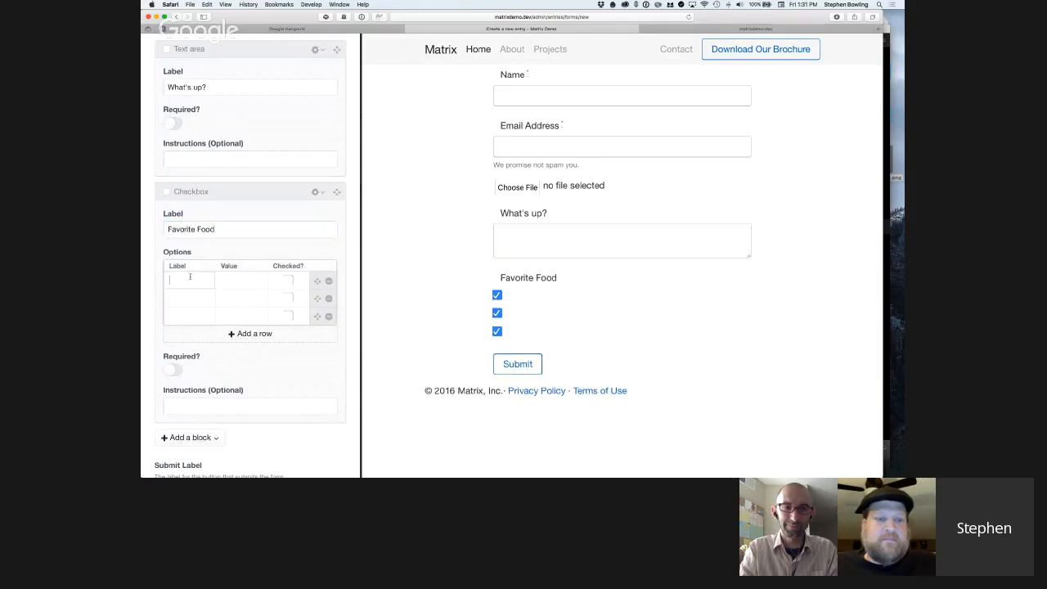
{"action": "type", "text": "Pad Thai"}
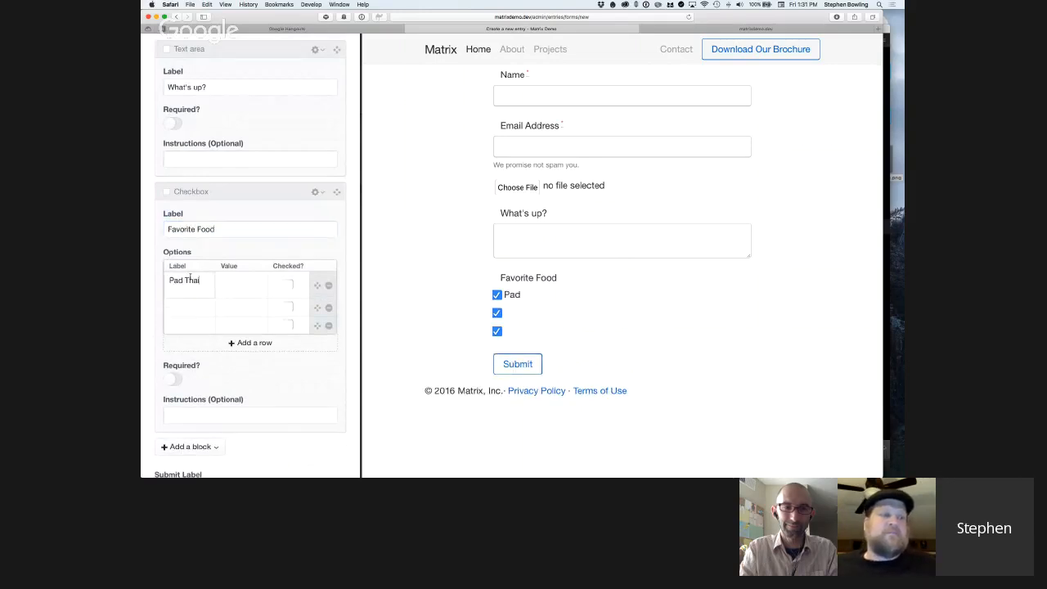
{"action": "left_click", "coordinate": [238, 283]}
{"action": "type", "text": "pad thai"}
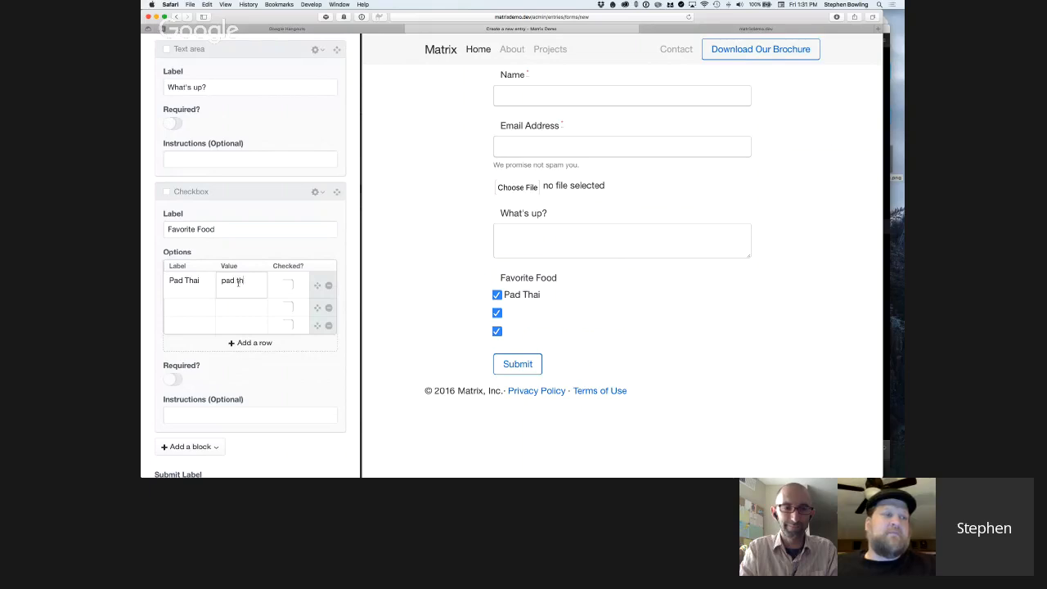
Label the second Favorite Food option "Burritos" and the third option "Ice Cream".
{"action": "left_click", "coordinate": [197, 310]}
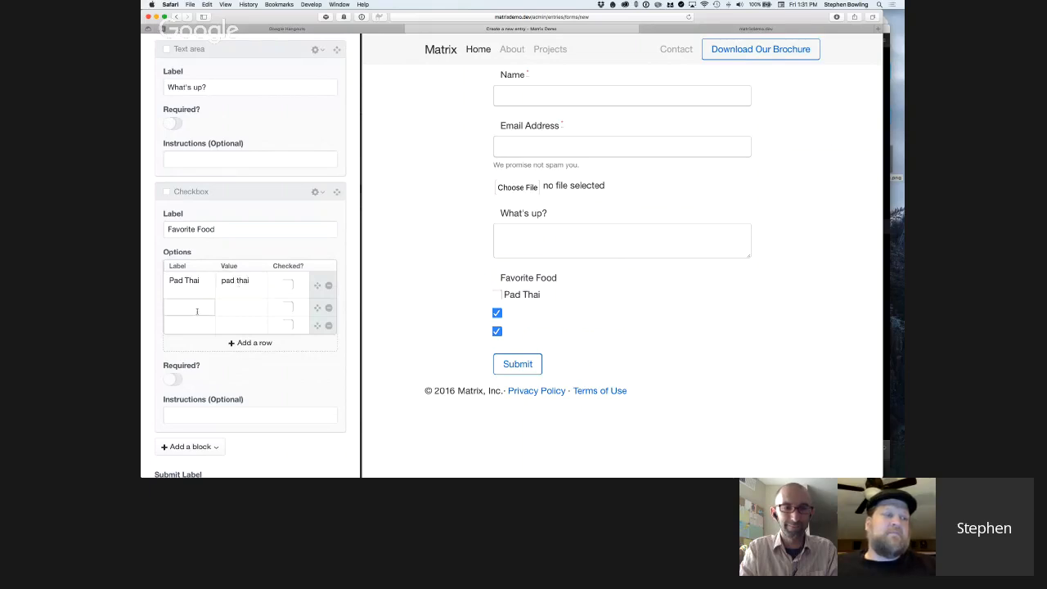
{"action": "type", "text": "BUrr"}
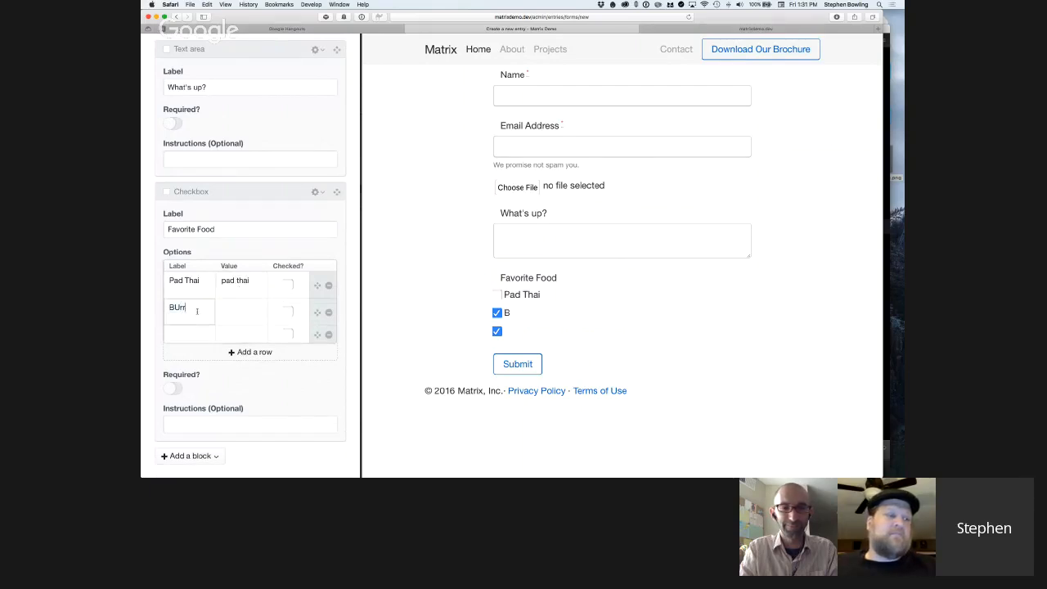
{"action": "key", "text": "BackSpace"}
{"action": "key", "text": "BackSpace"}
{"action": "key", "text": "BackSpace"}
{"action": "type", "text": "urritos"}
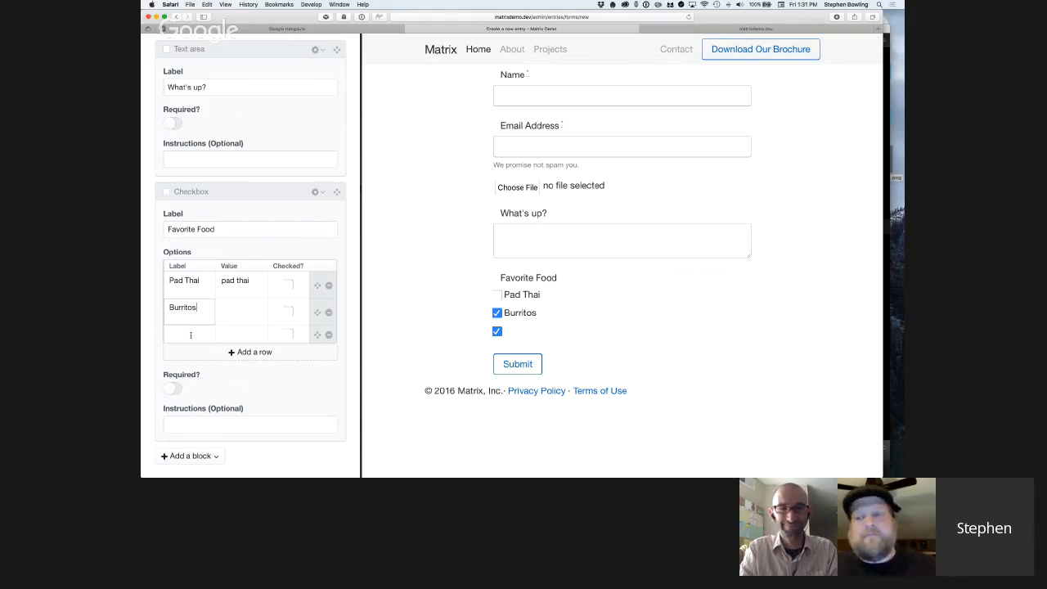
{"action": "left_click", "coordinate": [191, 335]}
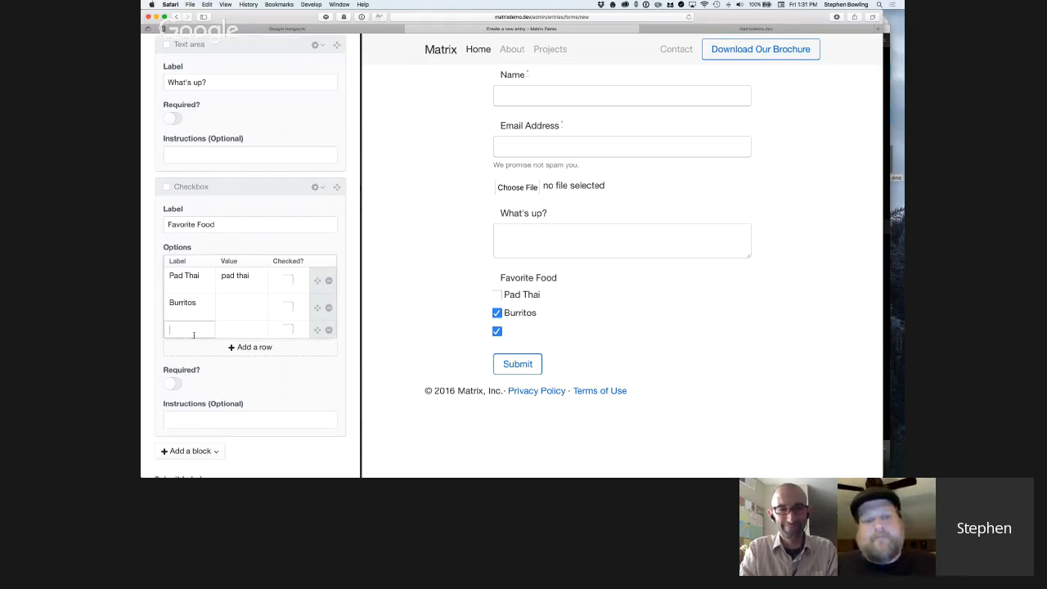
{"action": "type", "text": "Ice Cre"}
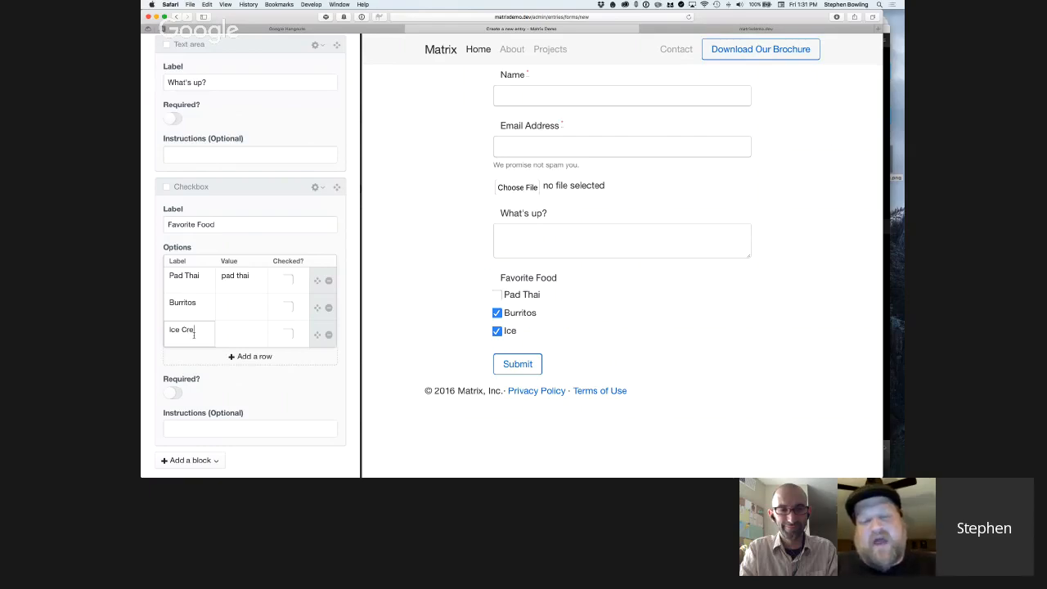
{"action": "type", "text": "am"}
Enter "ice cream" as the value of the Burritos option.
{"action": "left_click", "coordinate": [239, 302]}
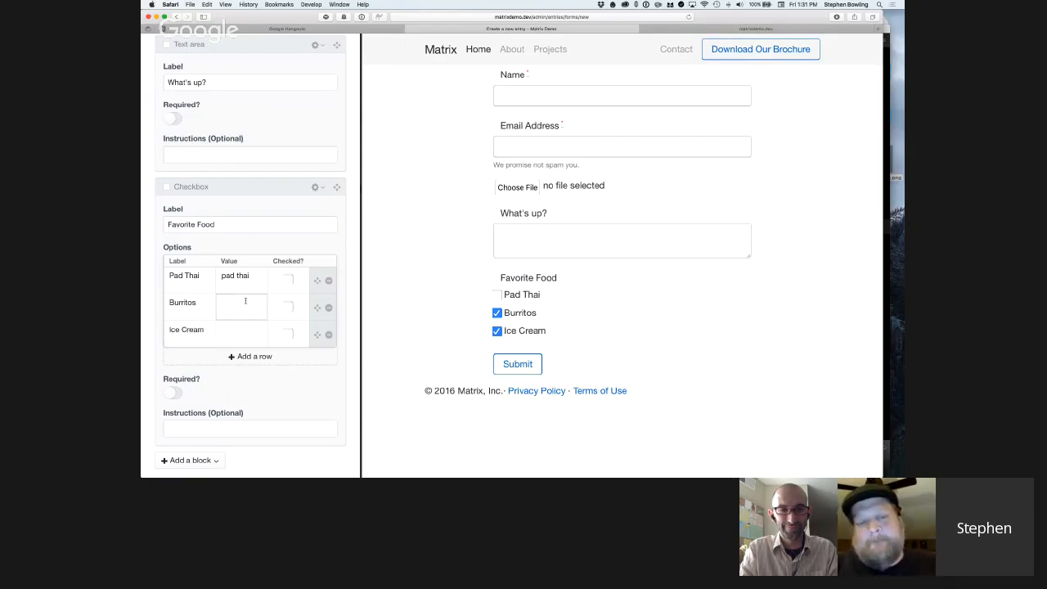
{"action": "type", "text": "burri"}
{"action": "key", "text": "BackSpace"}
{"action": "key", "text": "BackSpace"}
{"action": "key", "text": "BackSpace"}
{"action": "type", "text": "e cream"}
Set the Ice Cream option's value to "ice cream".
{"action": "left_click", "coordinate": [239, 331]}
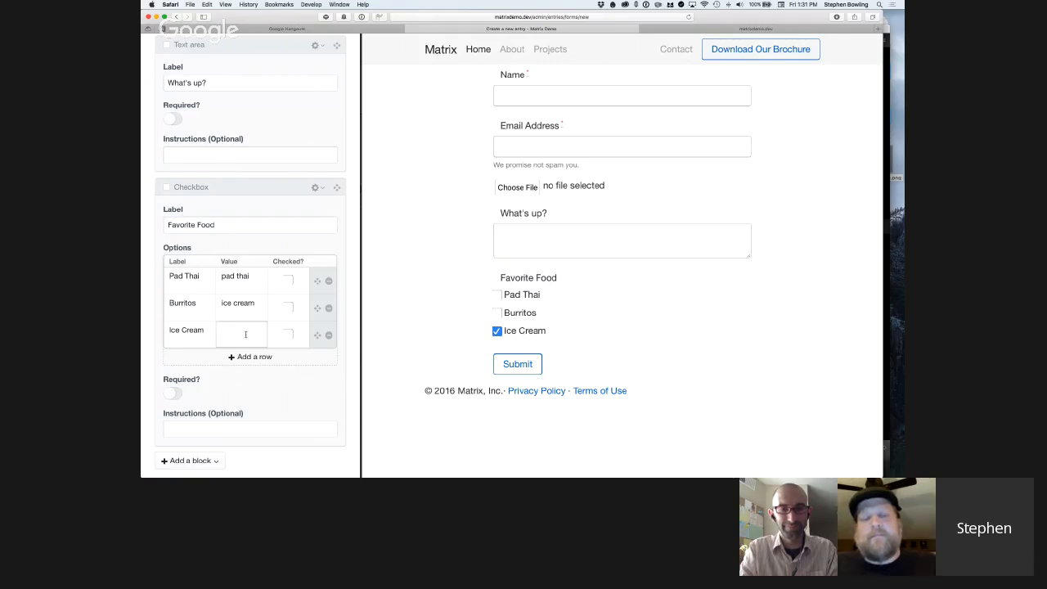
{"action": "scroll", "coordinate": [246, 334], "scroll_direction": "down", "scroll_amount": 1}
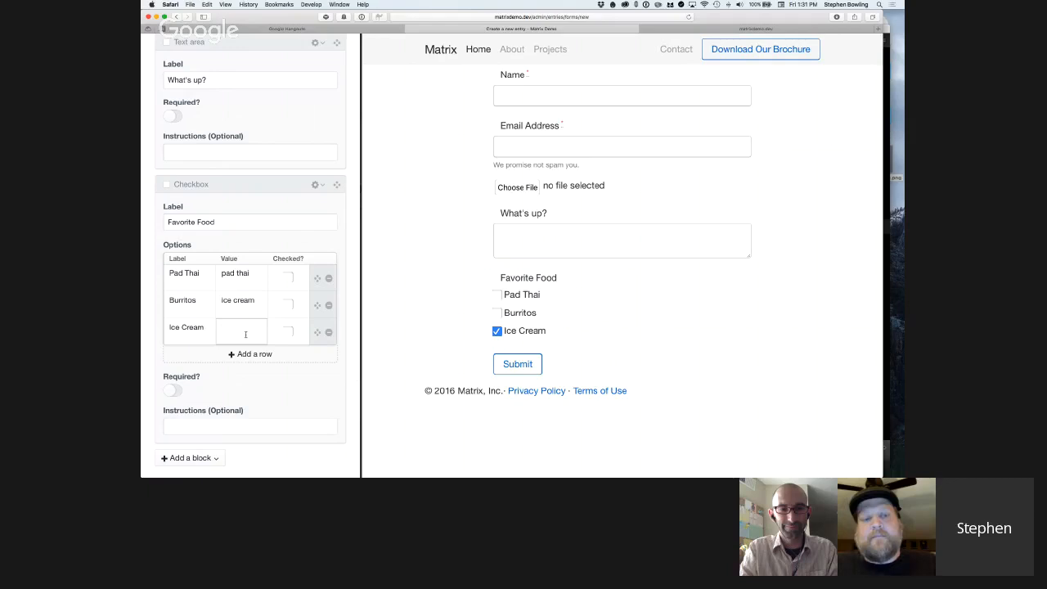
{"action": "scroll", "coordinate": [245, 333], "scroll_direction": "down", "scroll_amount": 1}
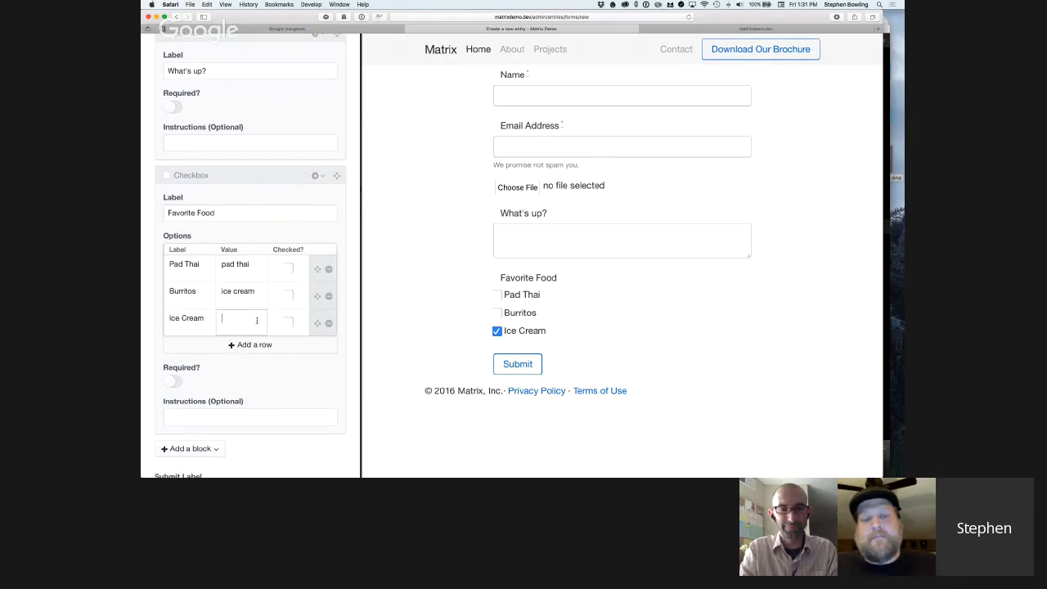
{"action": "scroll", "coordinate": [256, 320], "scroll_direction": "down", "scroll_amount": 1}
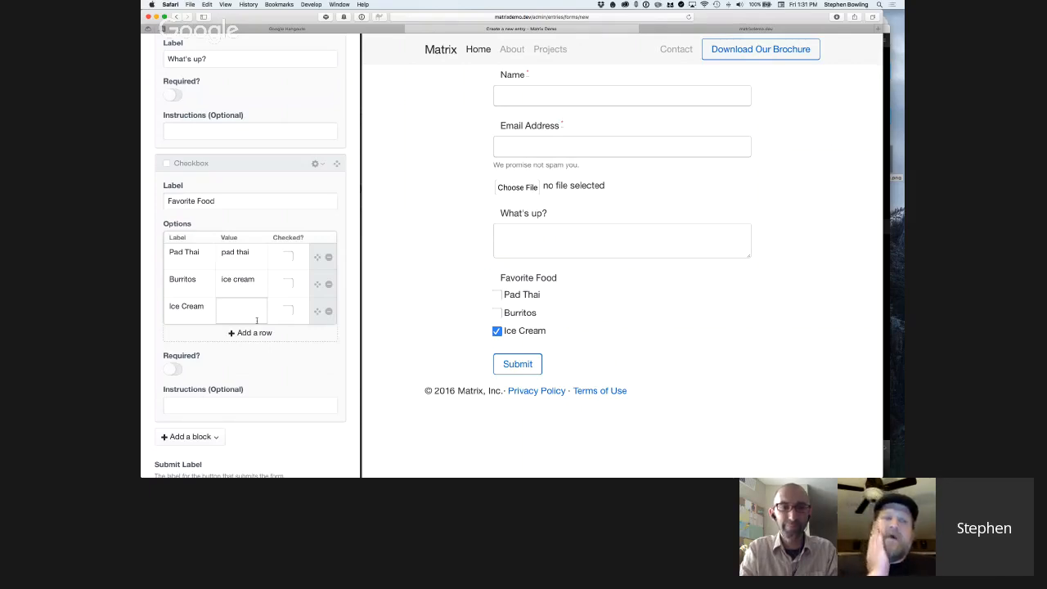
{"action": "type", "text": "ice cream"}
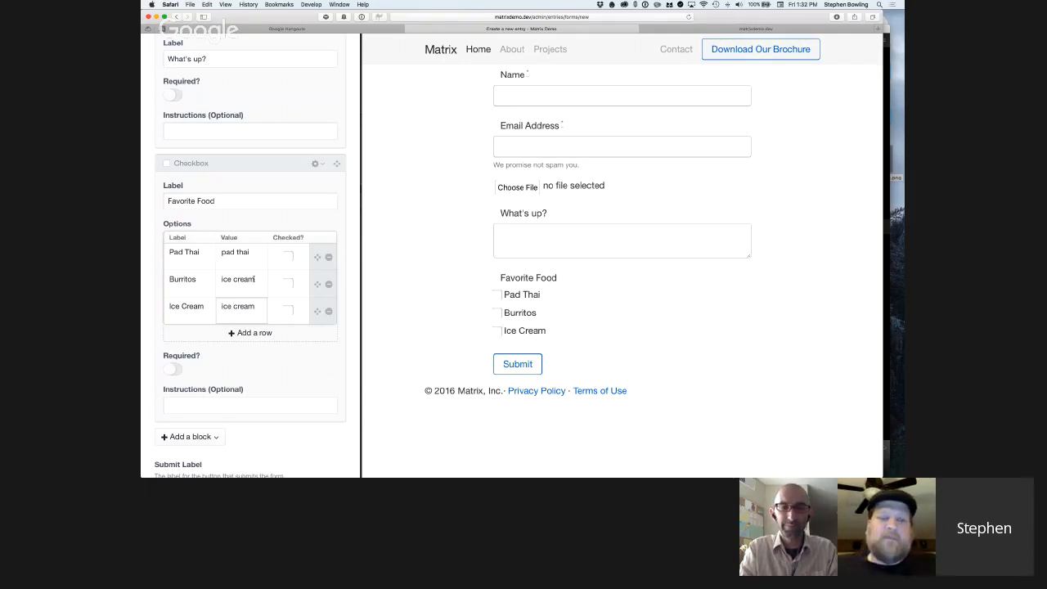
Replace the Burritos option's value with "burritos".
{"action": "left_click_drag", "start_coordinate": [256, 279], "coordinate": [202, 278]}
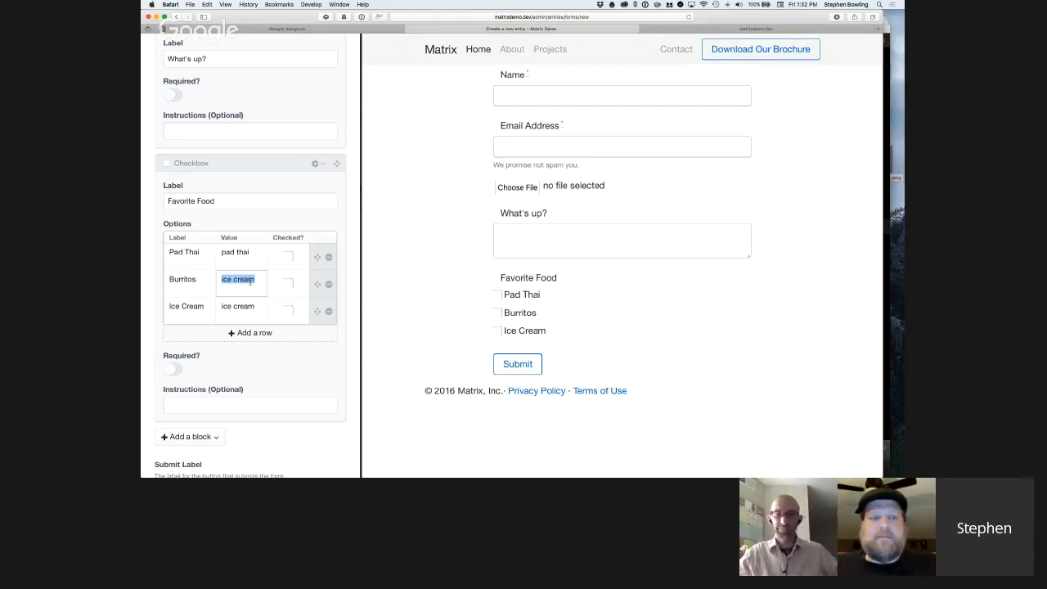
{"action": "scroll", "coordinate": [256, 279], "scroll_direction": "down", "scroll_amount": 1}
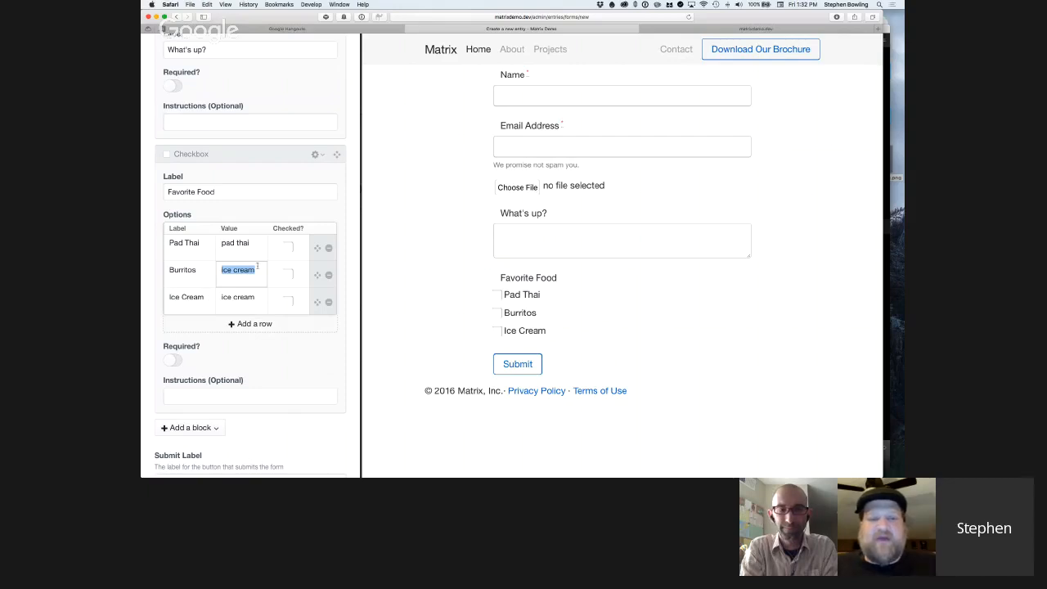
{"action": "type", "text": "burrit"}
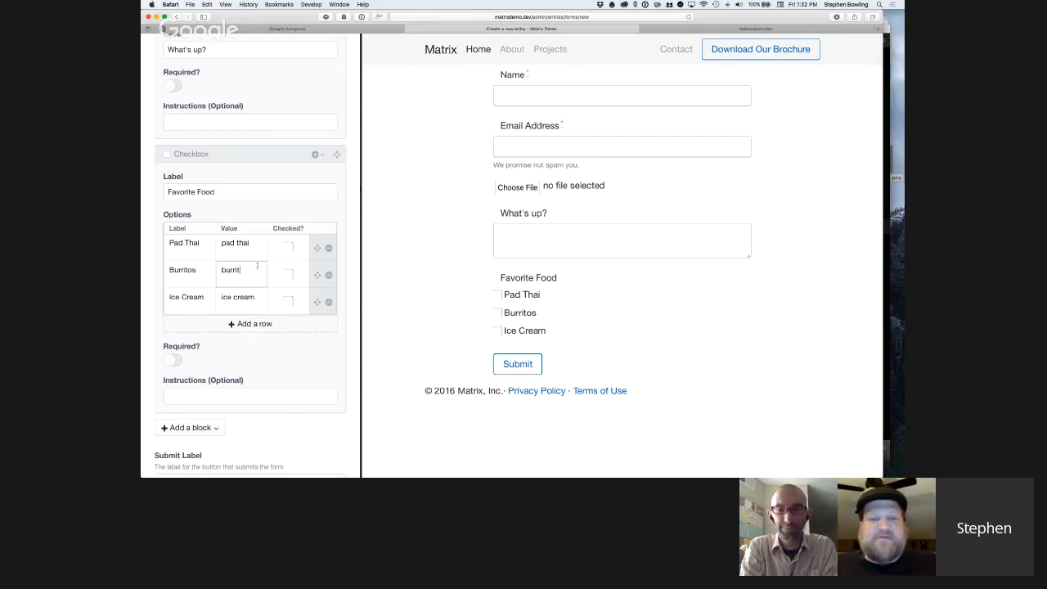
{"action": "type", "text": "os"}
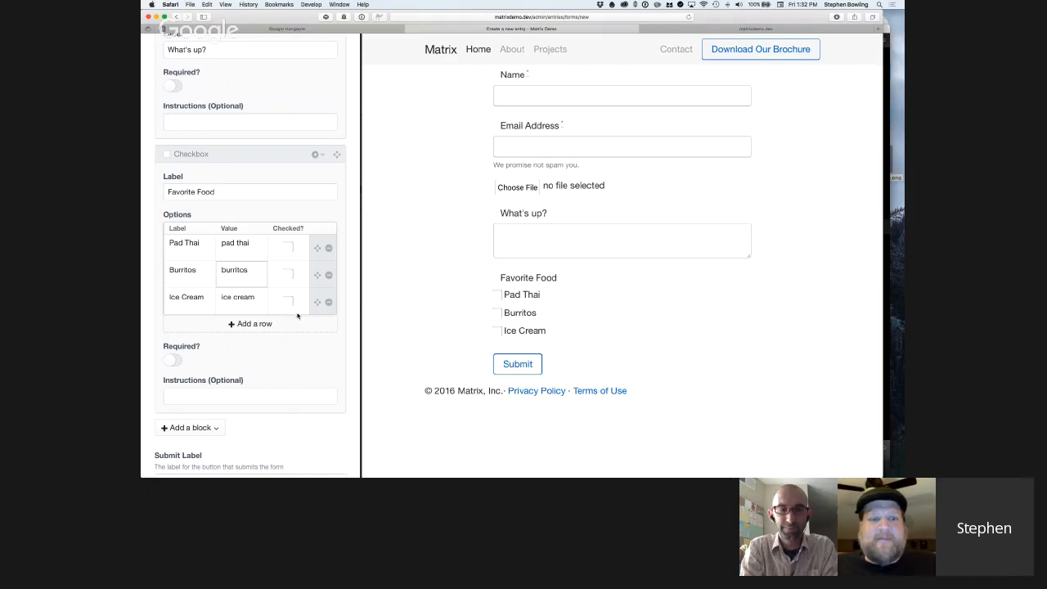
Review the Favorite Food checkbox block together with the neighbouring field blocks and the submit settings beneath it.
{"action": "scroll", "coordinate": [297, 315], "scroll_direction": "down", "scroll_amount": 3}
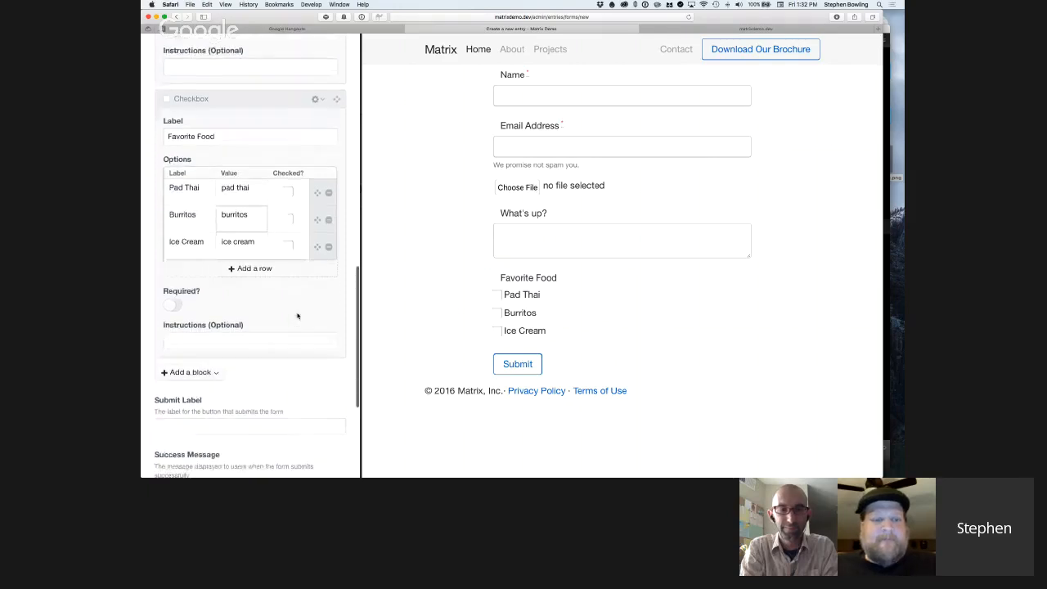
{"action": "scroll", "coordinate": [297, 315], "scroll_direction": "down", "scroll_amount": 1}
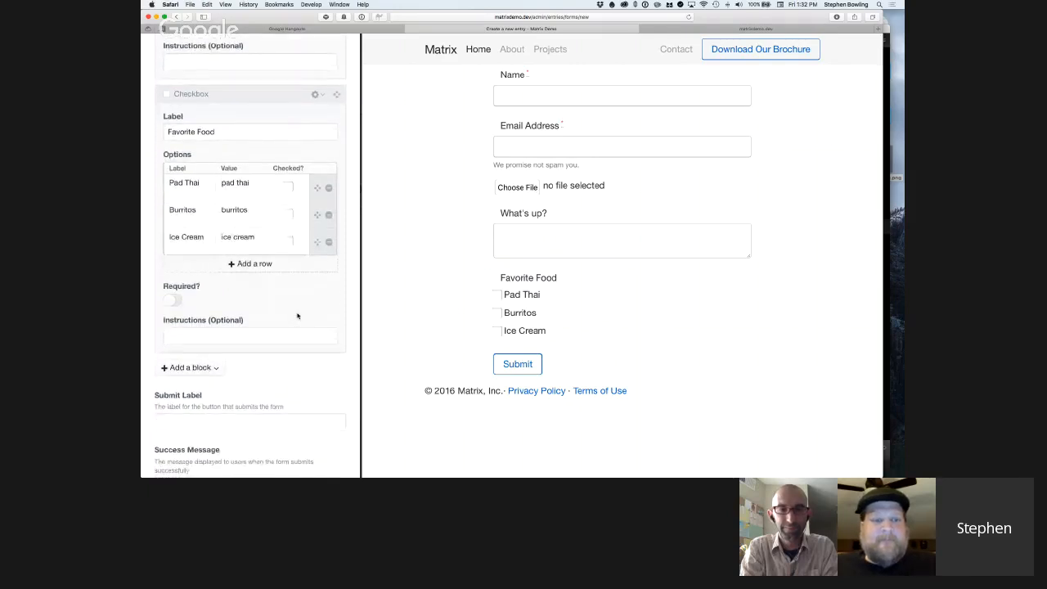
{"action": "scroll", "coordinate": [297, 315], "scroll_direction": "down", "scroll_amount": 1}
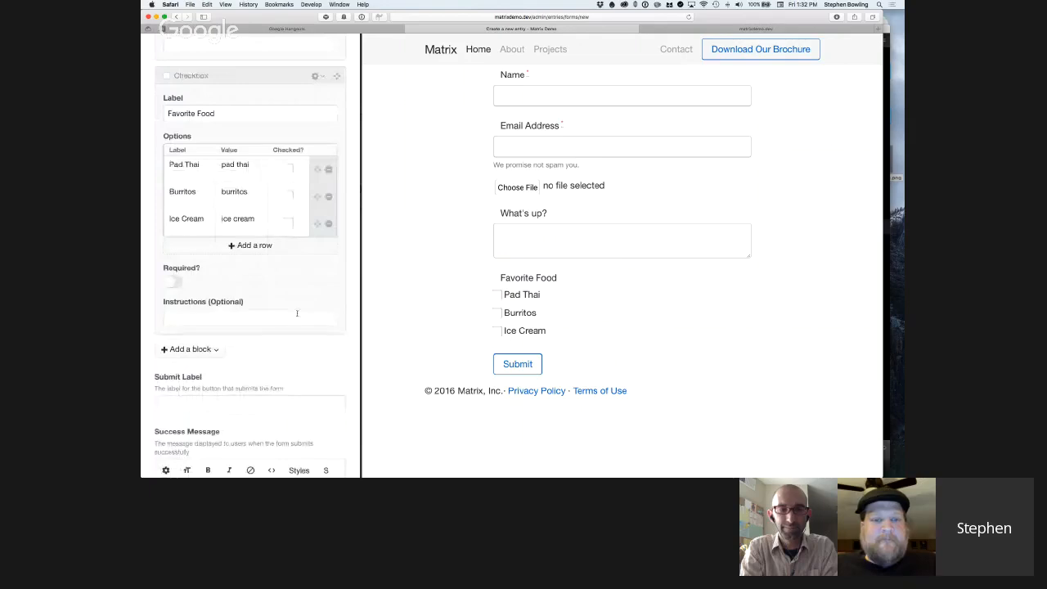
{"action": "scroll", "coordinate": [297, 314], "scroll_direction": "up", "scroll_amount": 6}
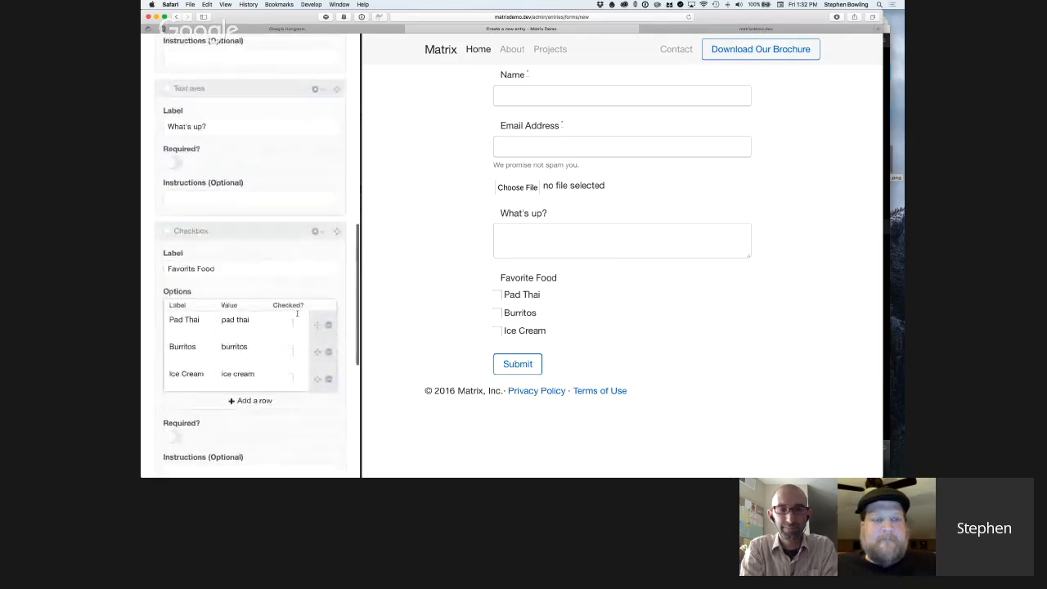
{"action": "scroll", "coordinate": [297, 313], "scroll_direction": "up", "scroll_amount": 4}
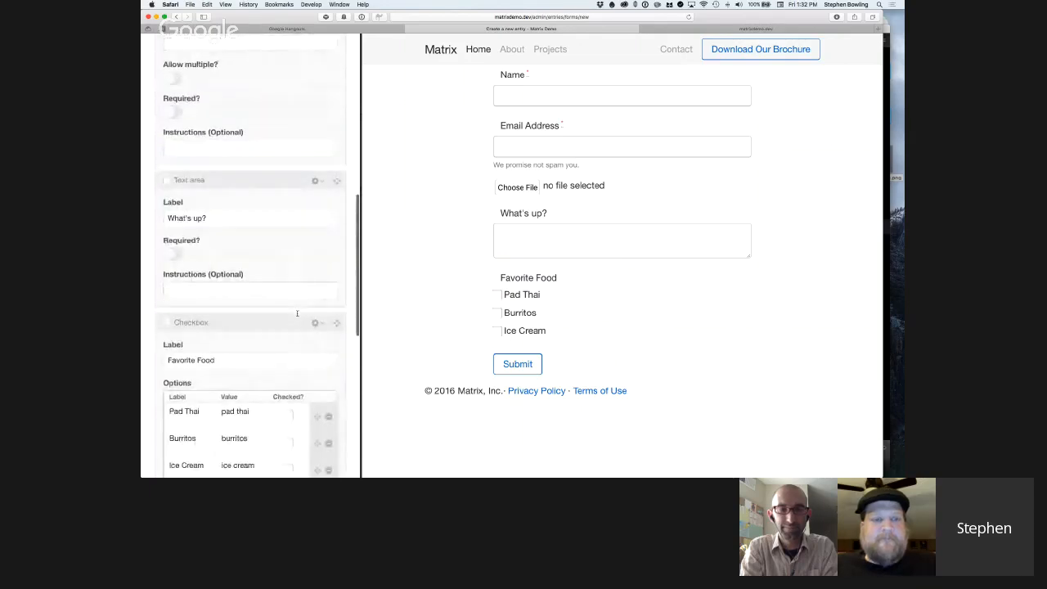
{"action": "scroll", "coordinate": [297, 313], "scroll_direction": "down", "scroll_amount": 10}
{"action": "scroll", "coordinate": [297, 315], "scroll_direction": "up", "scroll_amount": 1}
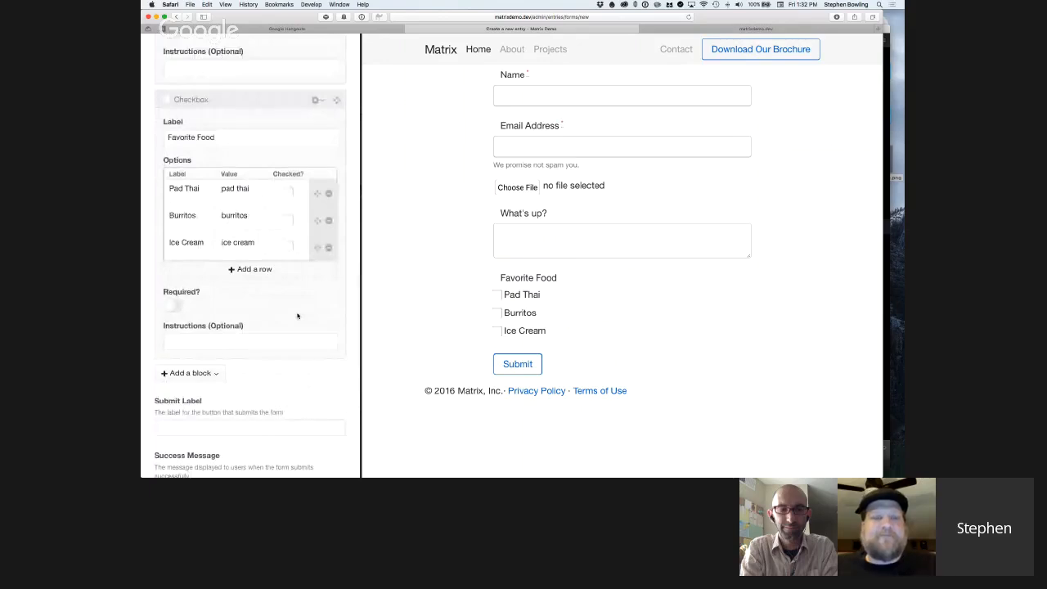
{"action": "scroll", "coordinate": [297, 315], "scroll_direction": "up", "scroll_amount": 2}
{"action": "scroll", "coordinate": [298, 316], "scroll_direction": "down", "scroll_amount": 1}
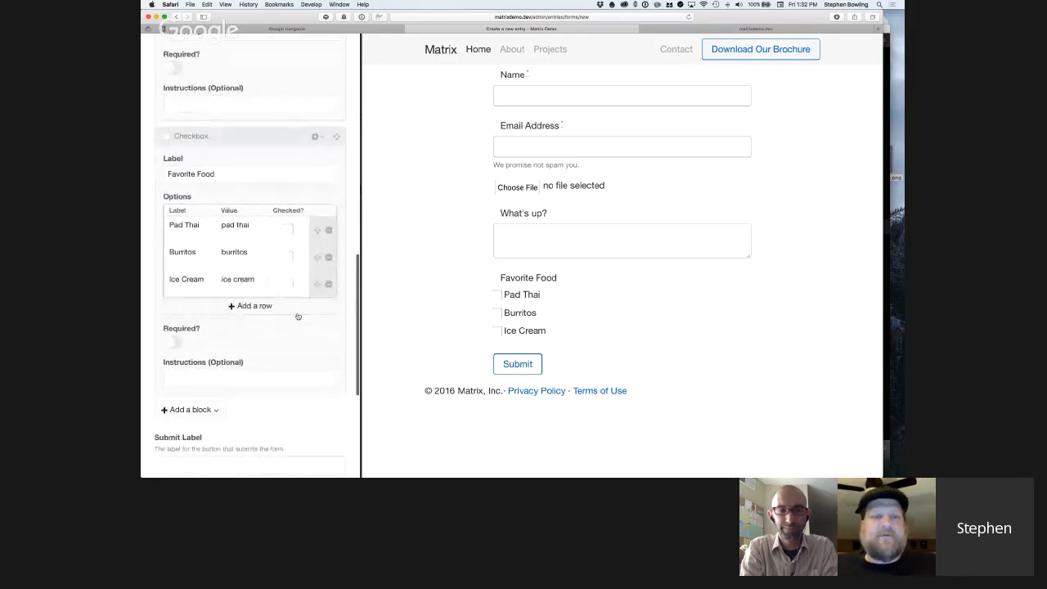
{"action": "scroll", "coordinate": [312, 342], "scroll_direction": "down", "scroll_amount": 2}
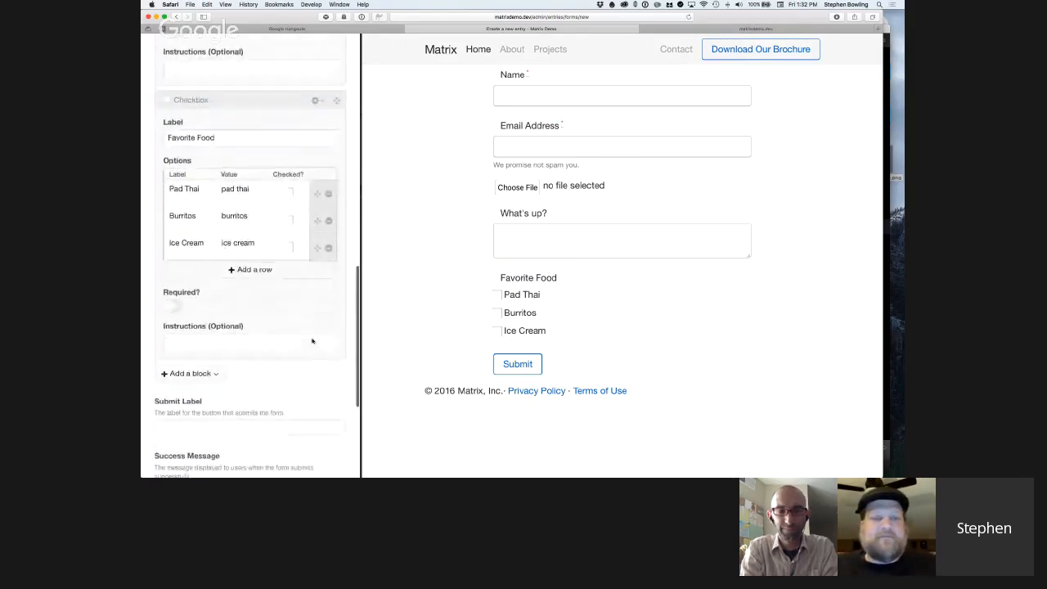
{"action": "scroll", "coordinate": [312, 341], "scroll_direction": "up", "scroll_amount": 3}
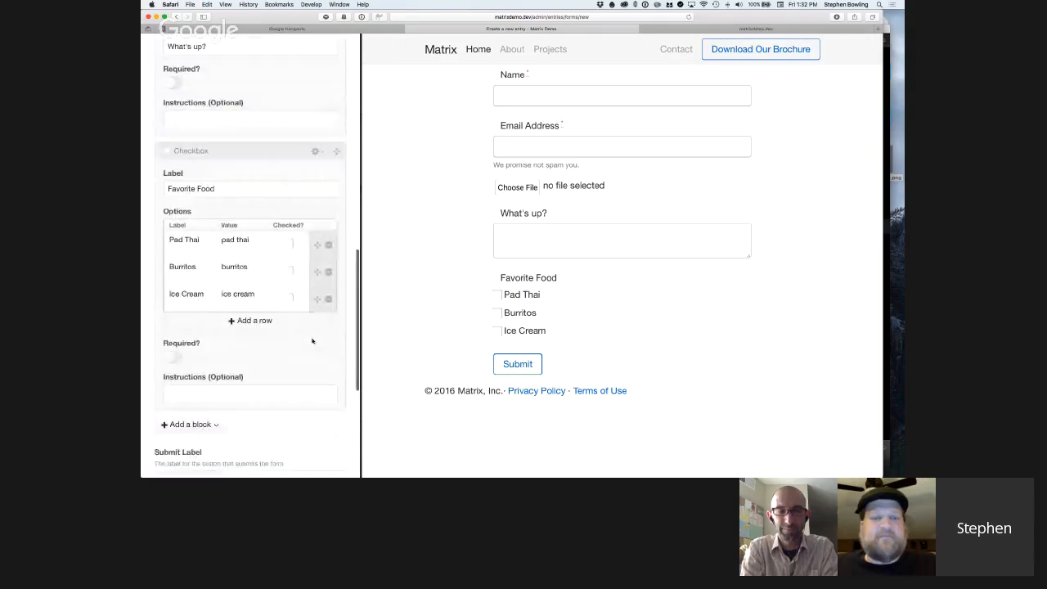
{"action": "scroll", "coordinate": [311, 342], "scroll_direction": "down", "scroll_amount": 2}
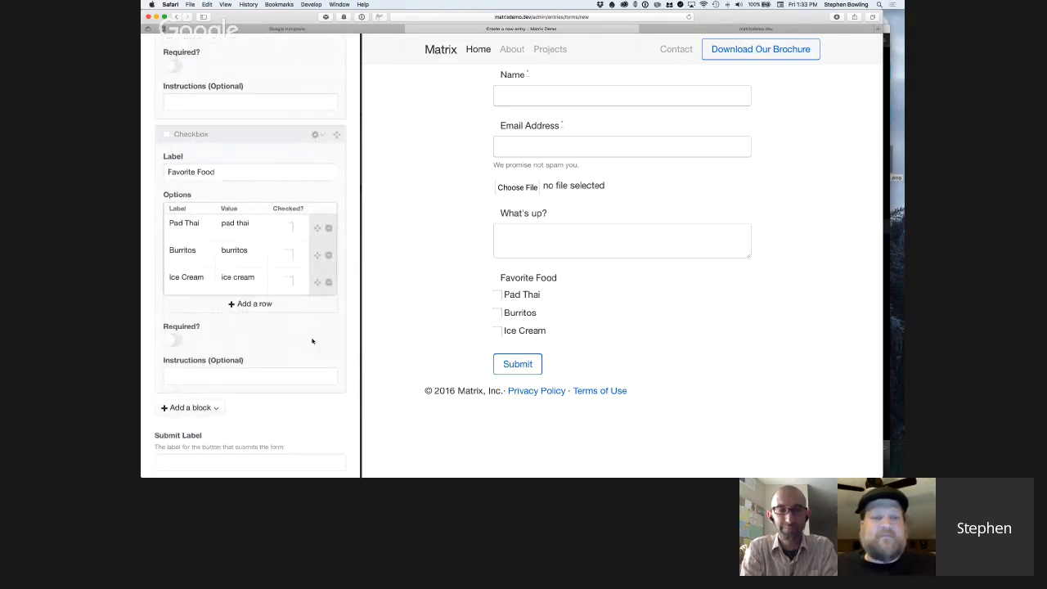
{"action": "scroll", "coordinate": [311, 342], "scroll_direction": "down", "scroll_amount": 3}
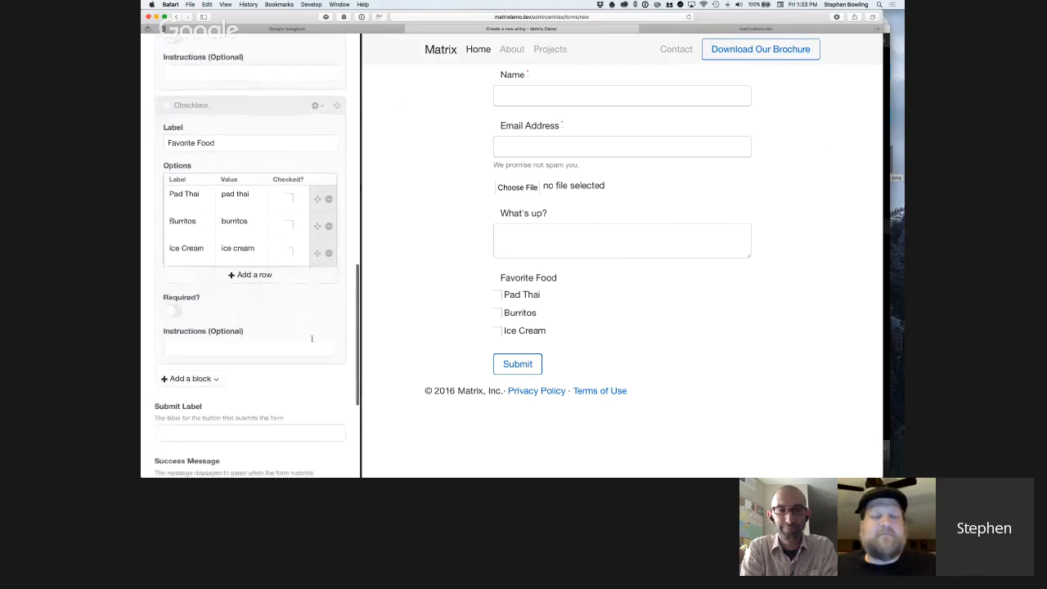
{"action": "scroll", "coordinate": [312, 340], "scroll_direction": "up", "scroll_amount": 3}
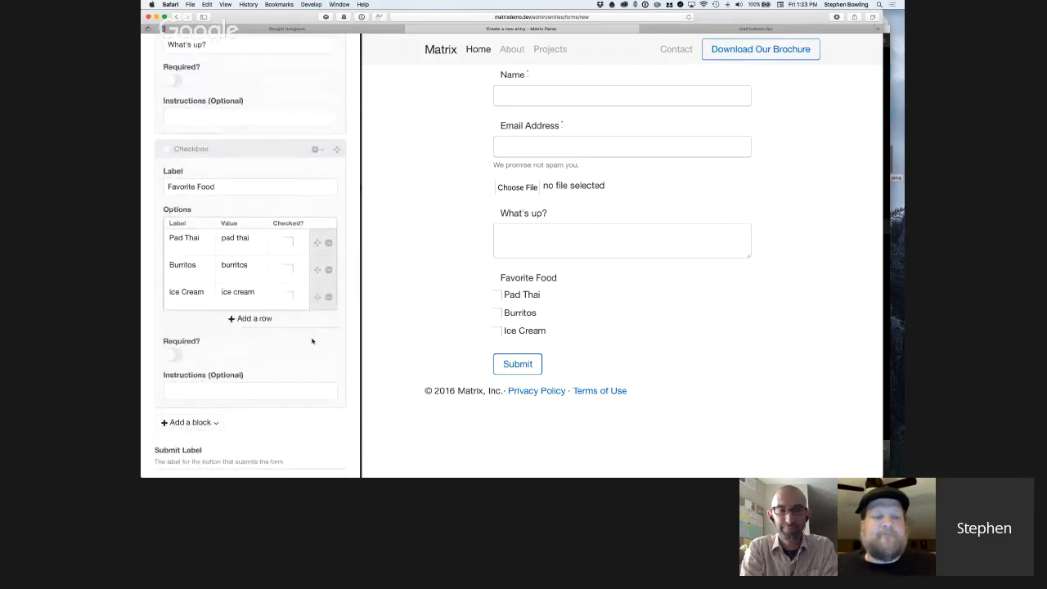
{"action": "scroll", "coordinate": [312, 342], "scroll_direction": "down", "scroll_amount": 3}
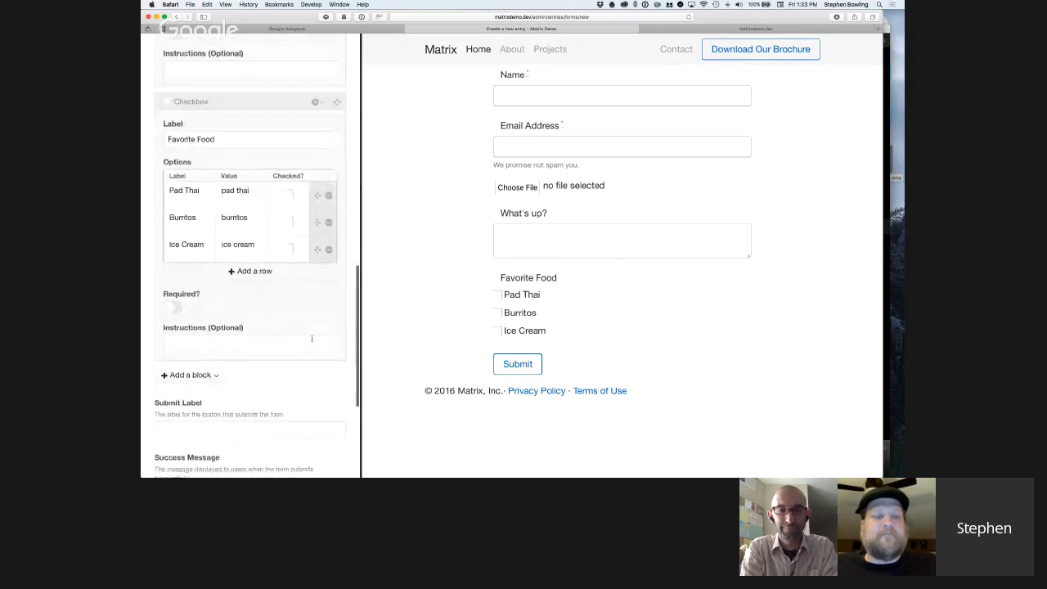
Set the form's submit label to "Send".
{"action": "scroll", "coordinate": [312, 341], "scroll_direction": "up", "scroll_amount": 1}
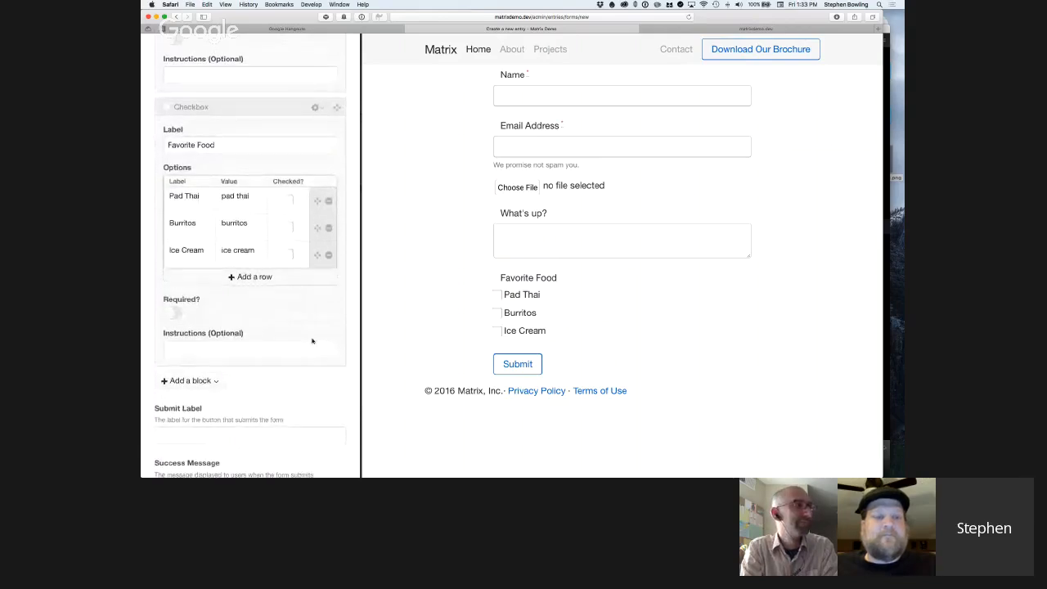
{"action": "scroll", "coordinate": [311, 341], "scroll_direction": "down", "scroll_amount": 1}
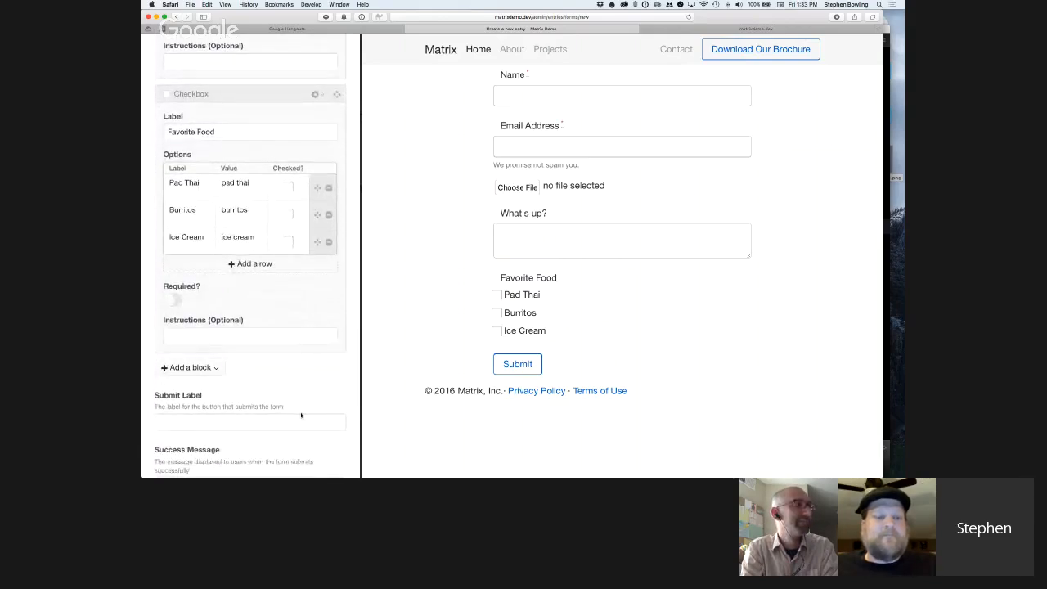
{"action": "scroll", "coordinate": [300, 416], "scroll_direction": "up", "scroll_amount": 10}
{"action": "scroll", "coordinate": [301, 416], "scroll_direction": "up", "scroll_amount": 1}
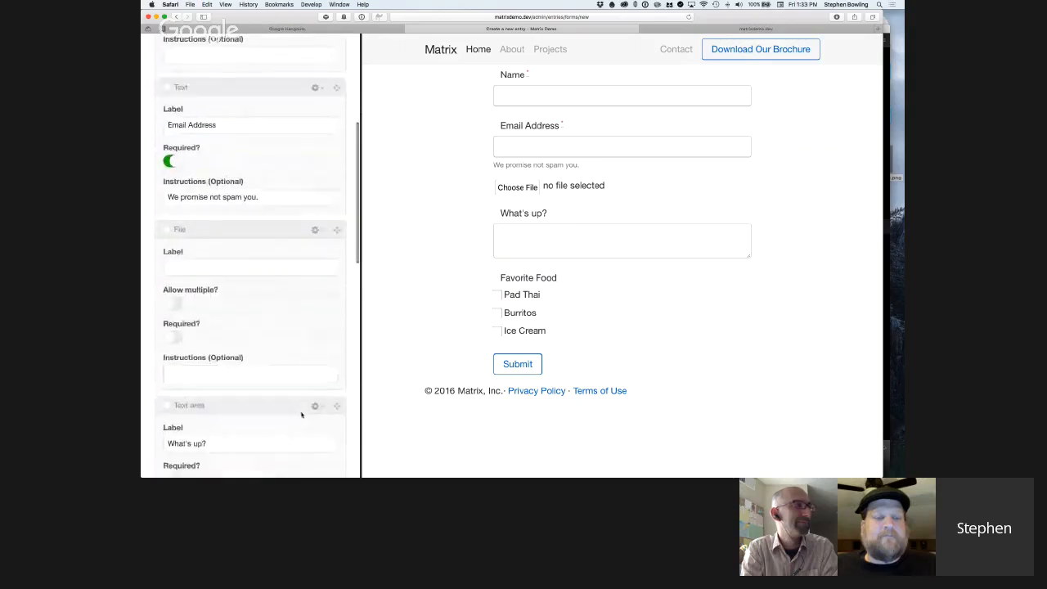
{"action": "scroll", "coordinate": [301, 416], "scroll_direction": "down", "scroll_amount": 1}
{"action": "scroll", "coordinate": [301, 415], "scroll_direction": "down", "scroll_amount": 8}
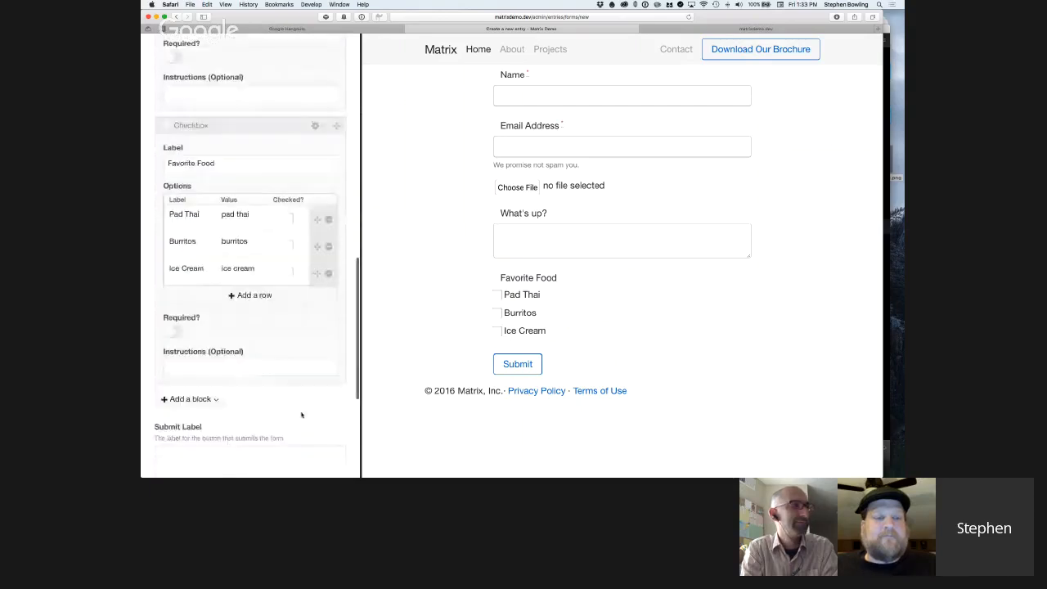
{"action": "scroll", "coordinate": [301, 415], "scroll_direction": "down", "scroll_amount": 2}
{"action": "left_click", "coordinate": [301, 415]}
{"action": "scroll", "coordinate": [300, 401], "scroll_direction": "down", "scroll_amount": 3}
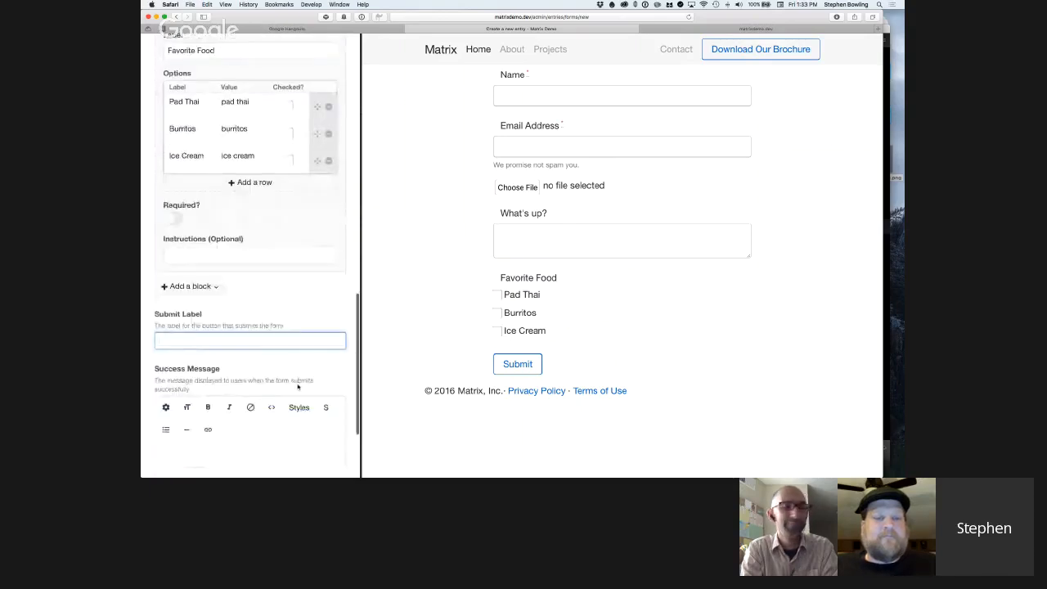
{"action": "scroll", "coordinate": [247, 316], "scroll_direction": "up", "scroll_amount": 15}
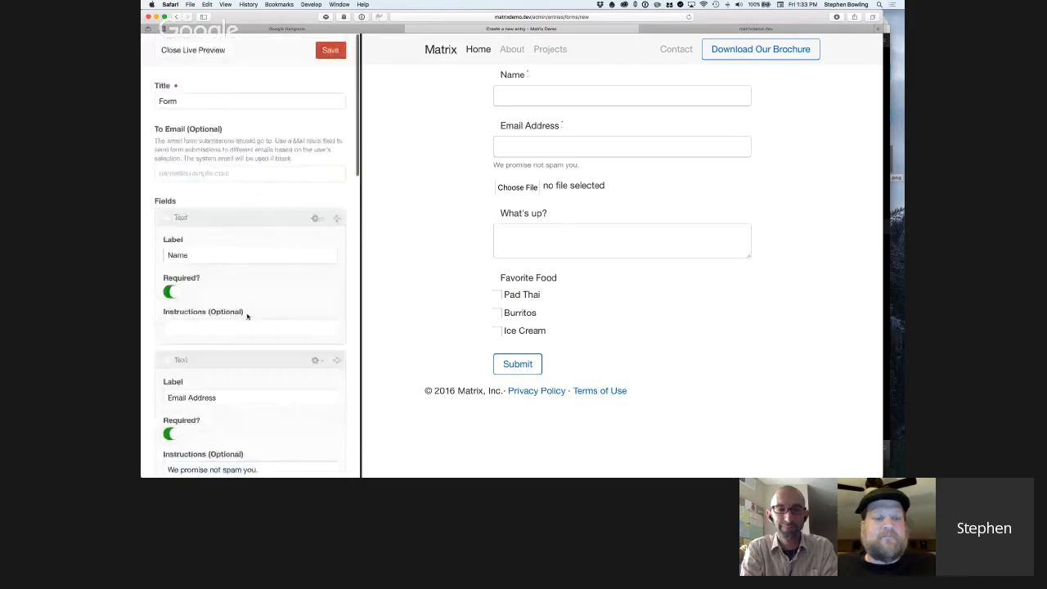
{"action": "scroll", "coordinate": [247, 315], "scroll_direction": "down", "scroll_amount": 15}
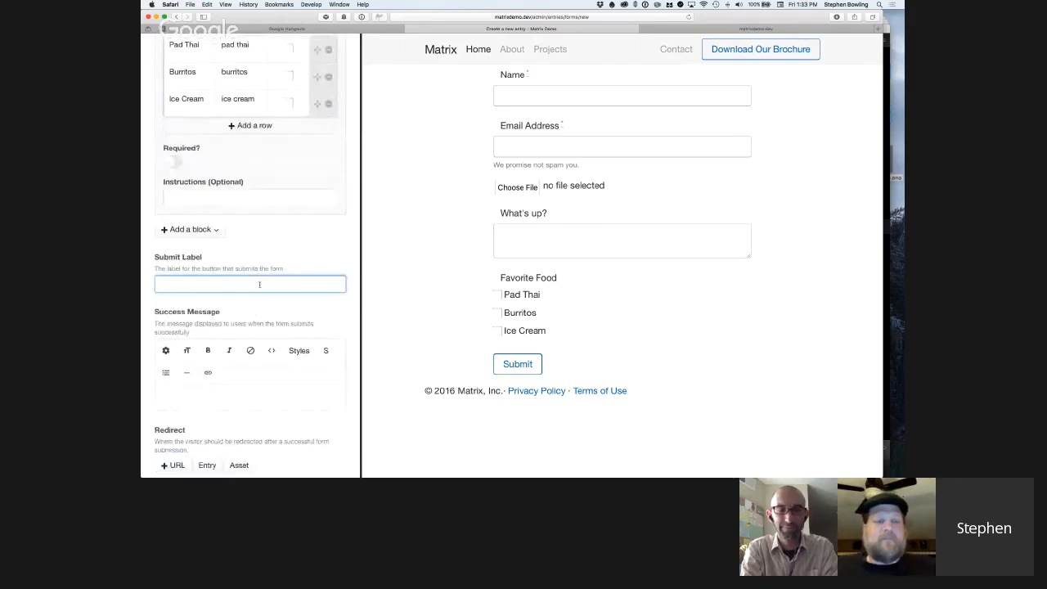
{"action": "type", "text": "Send"}
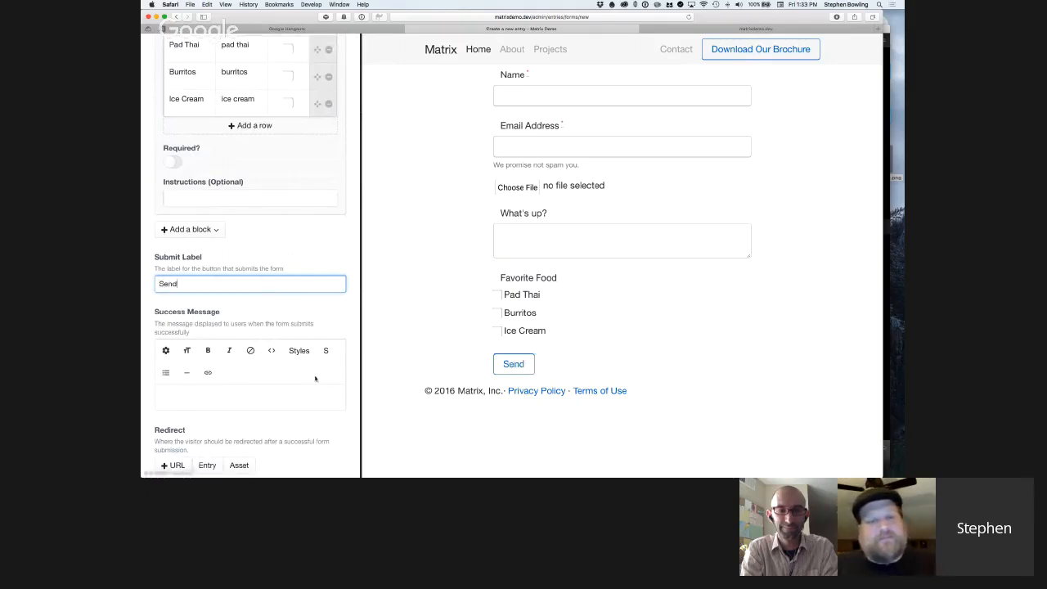
Enter "Thanks for getting in touch!" as the form's success message.
{"action": "left_click", "coordinate": [240, 402]}
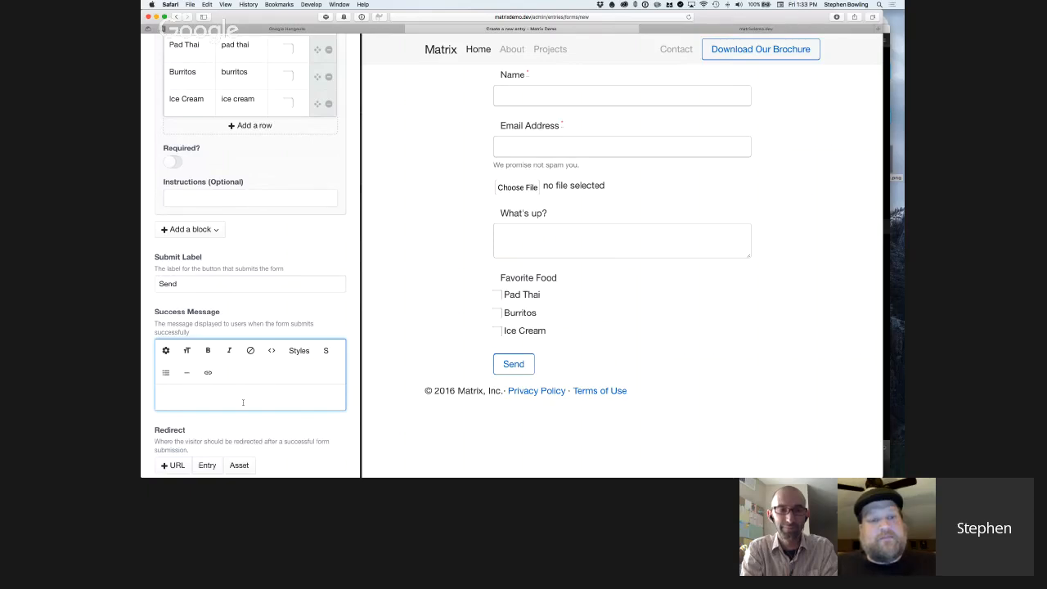
{"action": "type", "text": "Thanks for ge"}
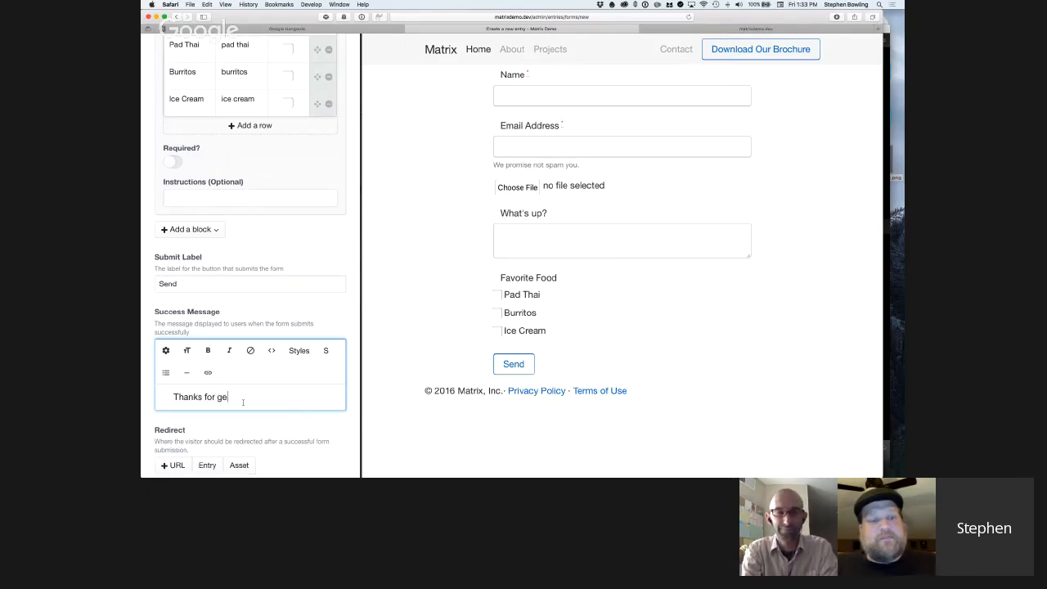
{"action": "type", "text": "tting in touch!"}
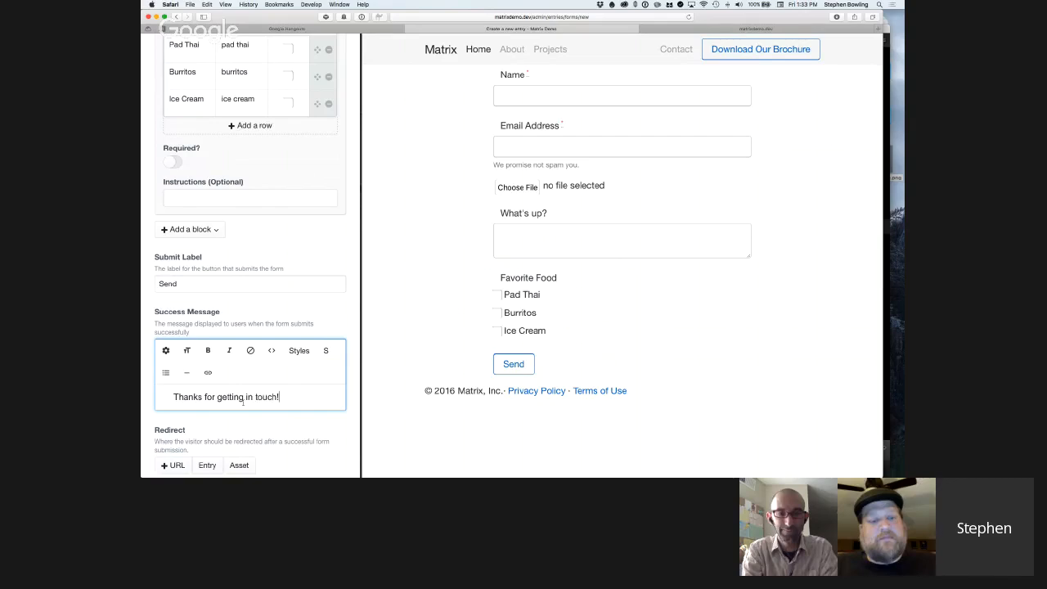
Examine the form's redirect and advanced action URL settings, along with the field blocks above them.
{"action": "scroll", "coordinate": [309, 404], "scroll_direction": "down", "scroll_amount": 2}
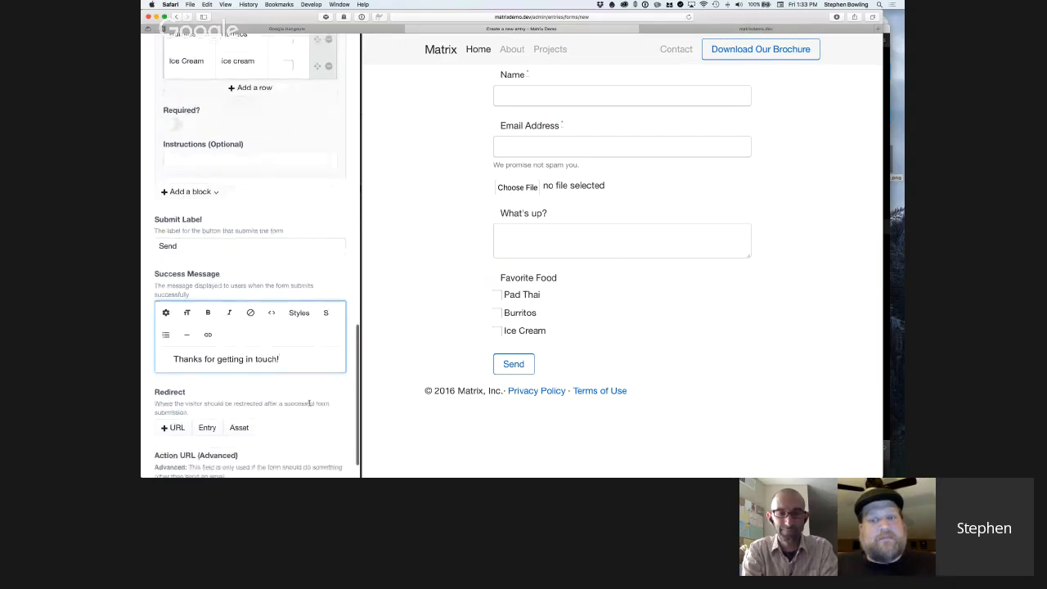
{"action": "scroll", "coordinate": [309, 403], "scroll_direction": "down", "scroll_amount": 2}
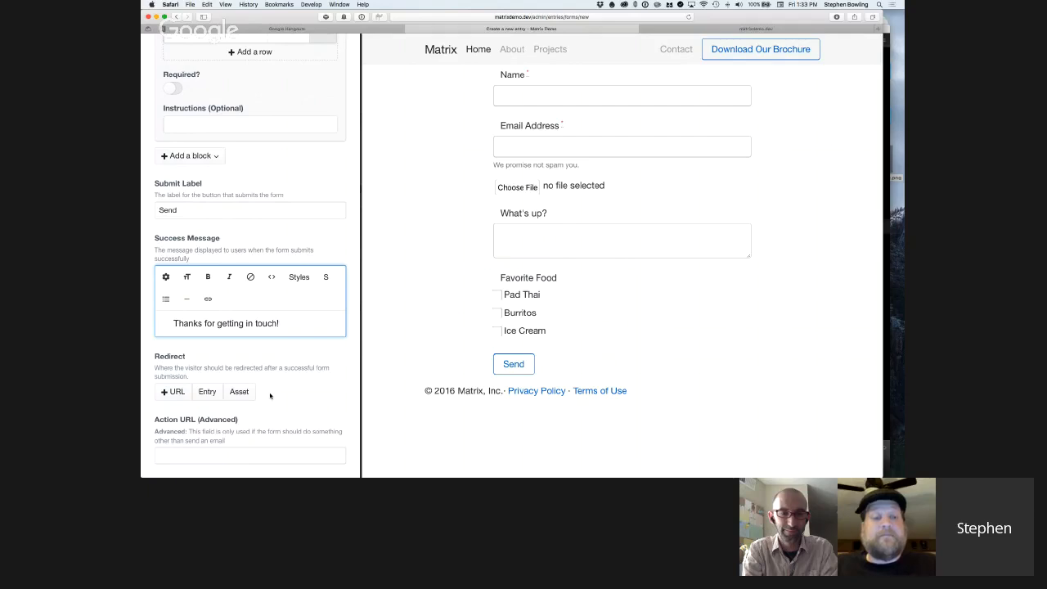
{"action": "left_click", "coordinate": [282, 392]}
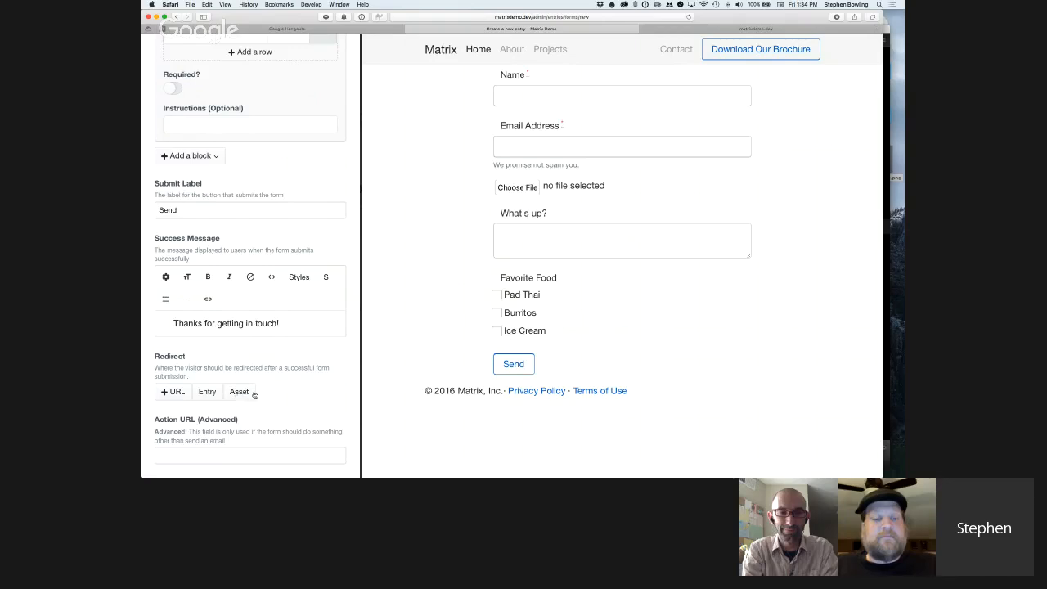
{"action": "scroll", "coordinate": [261, 393], "scroll_direction": "up", "scroll_amount": 3}
{"action": "scroll", "coordinate": [261, 393], "scroll_direction": "up", "scroll_amount": 4}
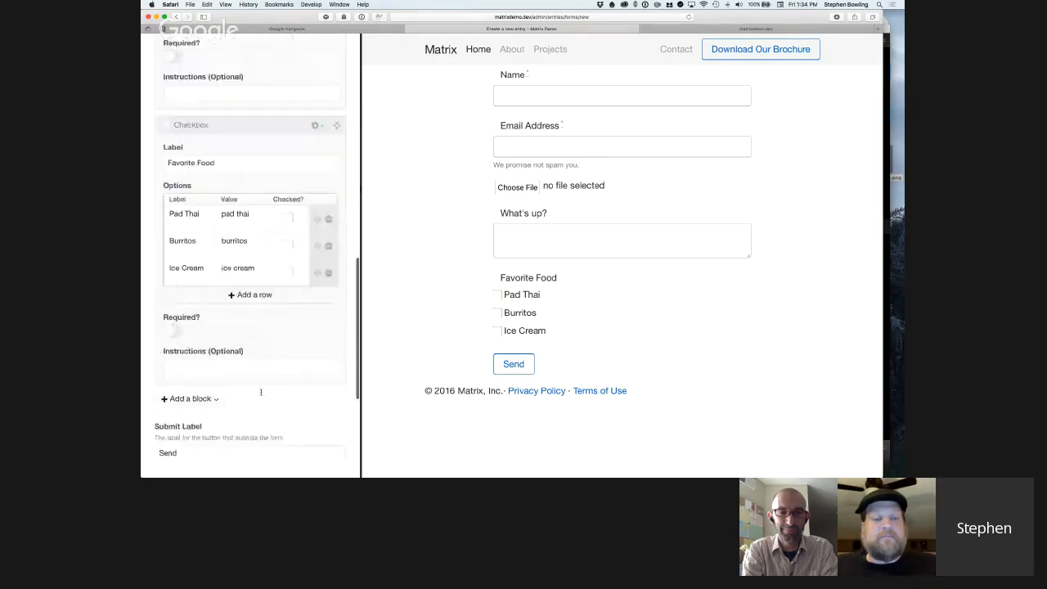
{"action": "scroll", "coordinate": [257, 391], "scroll_direction": "down", "scroll_amount": 7}
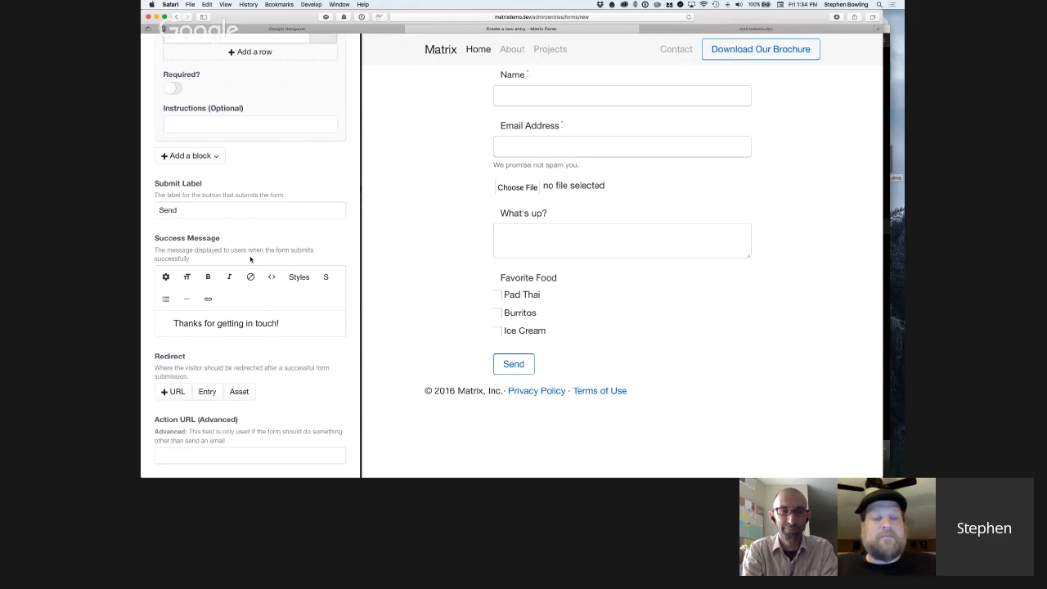
{"action": "scroll", "coordinate": [250, 258], "scroll_direction": "up", "scroll_amount": 5}
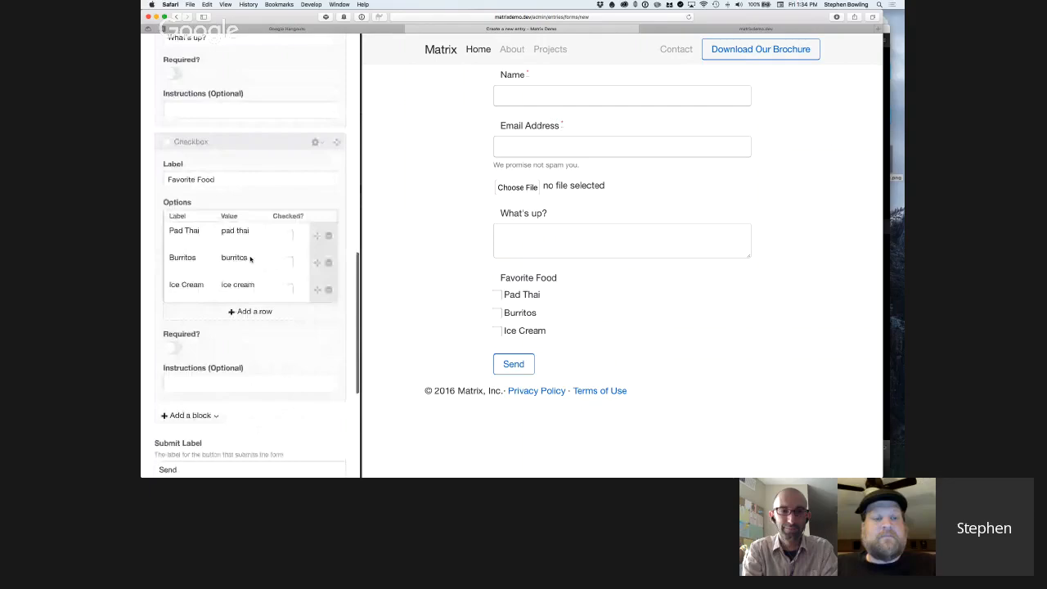
{"action": "scroll", "coordinate": [250, 259], "scroll_direction": "down", "scroll_amount": 5}
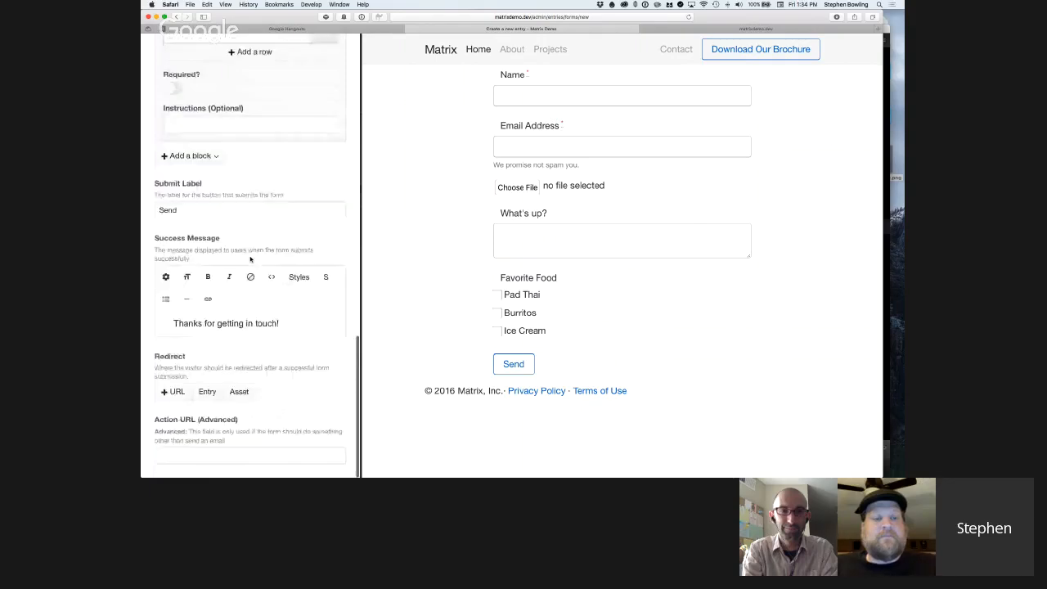
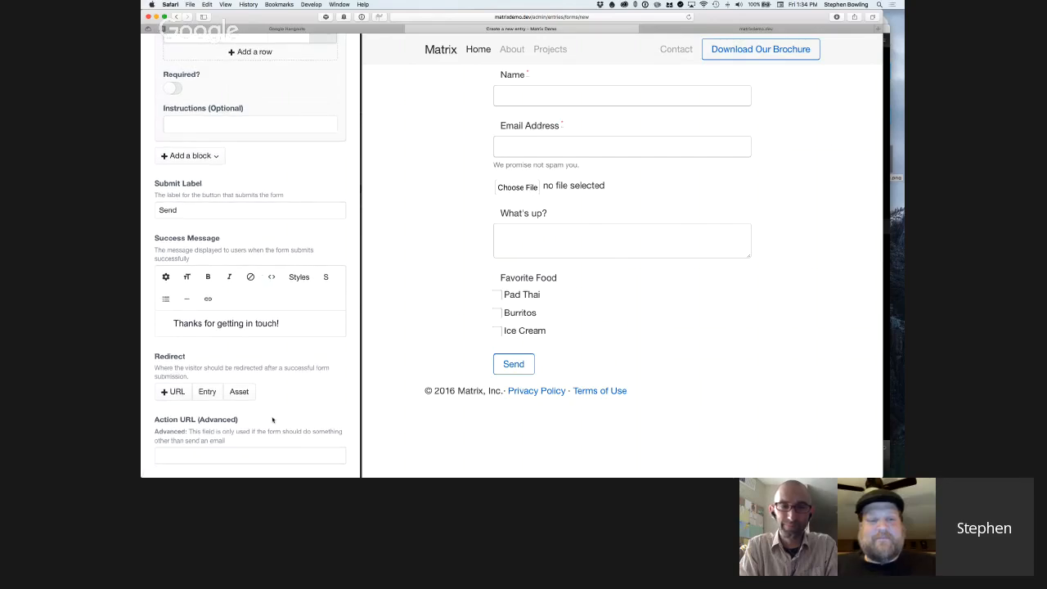
Save the form entry and open its public page on the site.
{"action": "scroll", "coordinate": [234, 380], "scroll_direction": "up", "scroll_amount": 12}
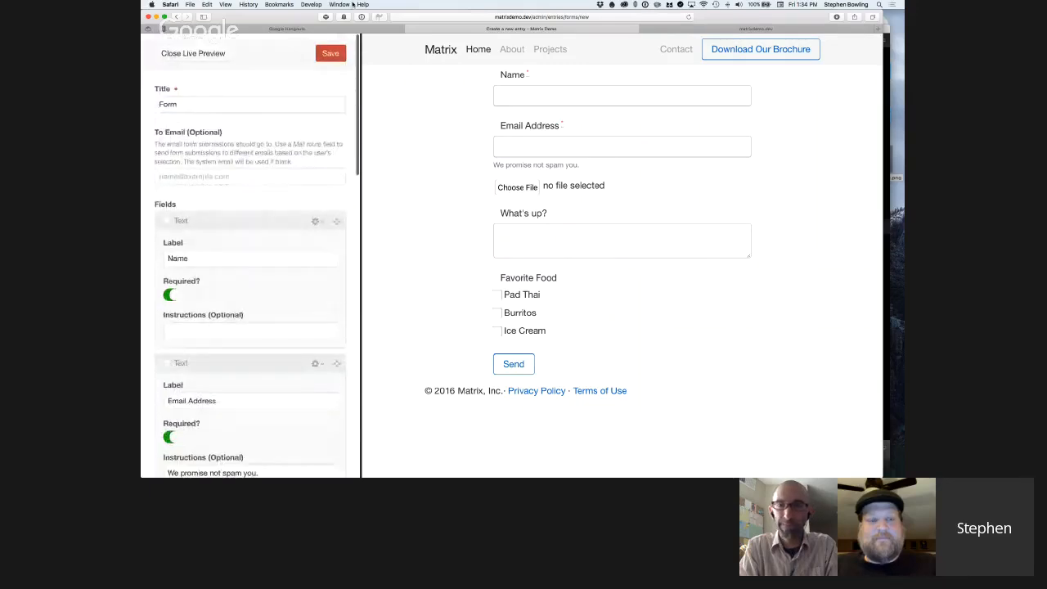
{"action": "key", "text": "super+s"}
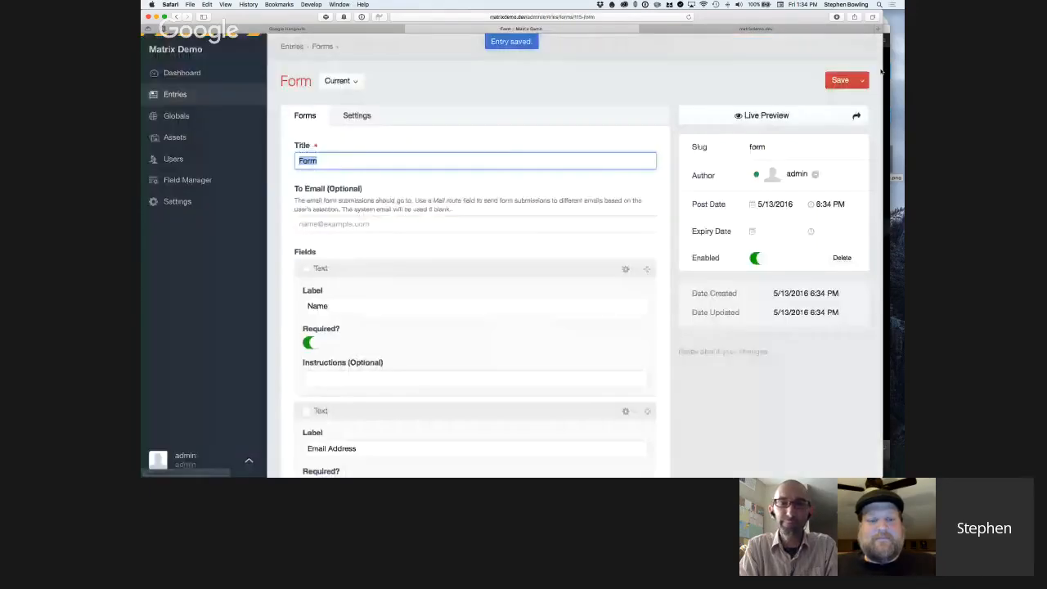
{"action": "left_click", "coordinate": [857, 115]}
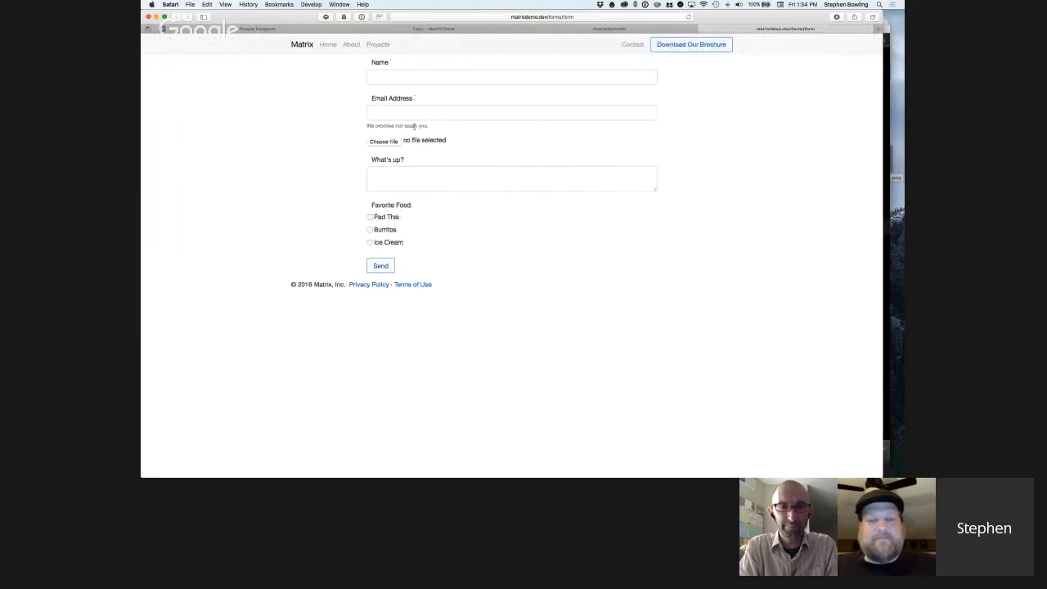
Submit the empty form to test its validation, and enter "a" in the Name and Email Address fields.
{"action": "left_click", "coordinate": [377, 267]}
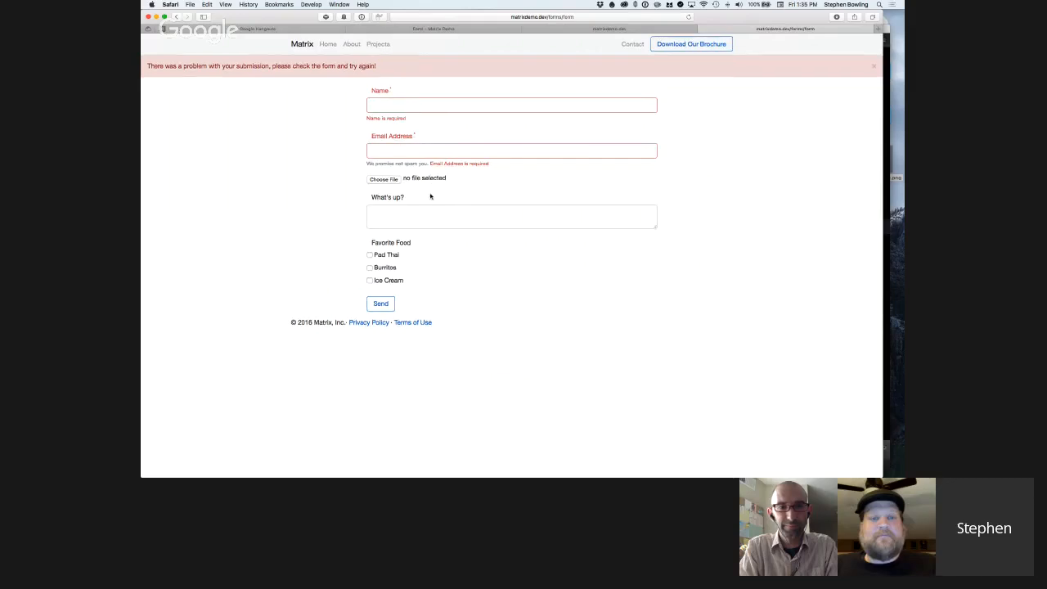
{"action": "left_click", "coordinate": [395, 111]}
{"action": "type", "text": "a"}
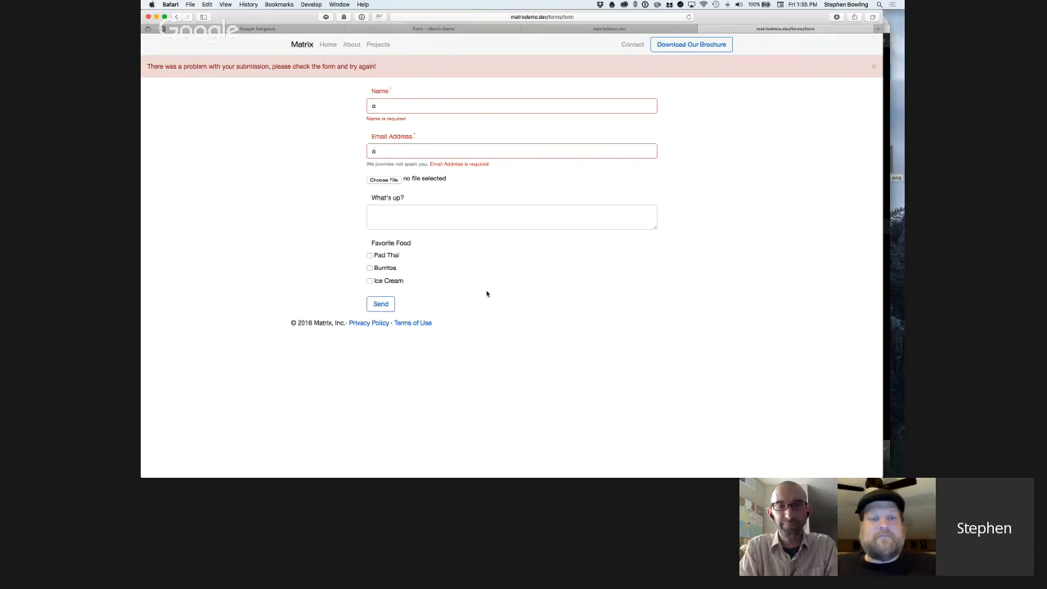
{"action": "left_click_drag", "start_coordinate": [487, 292], "coordinate": [347, 155]}
{"action": "left_click", "coordinate": [347, 156]}
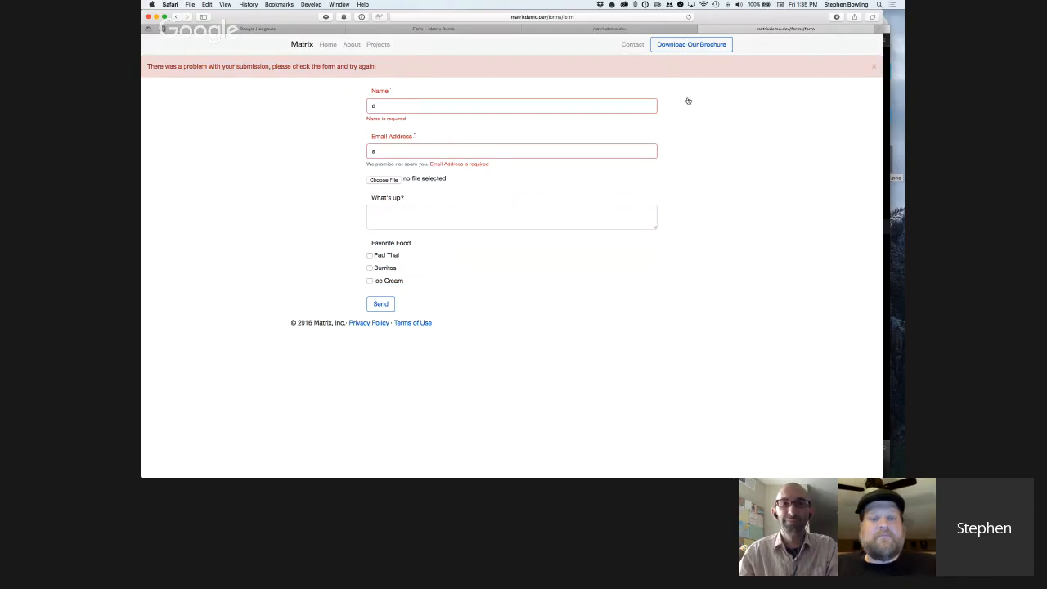
Switch to Sublime Text and reposition its window so the template code is in front of the browser.
{"action": "key", "text": "super+Tab"}
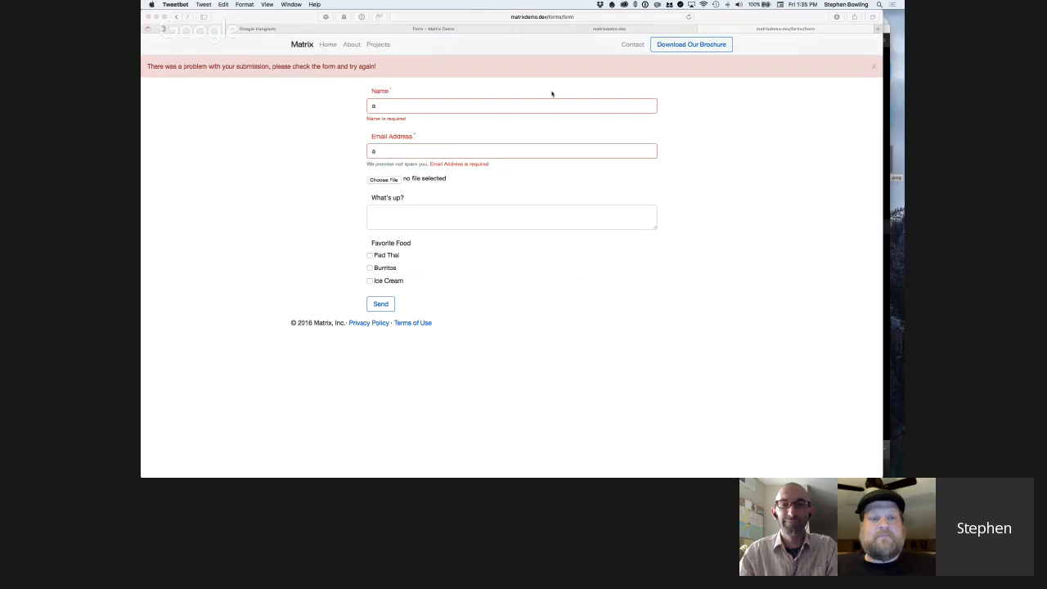
{"action": "left_click_drag", "start_coordinate": [745, 16], "coordinate": [760, 60]}
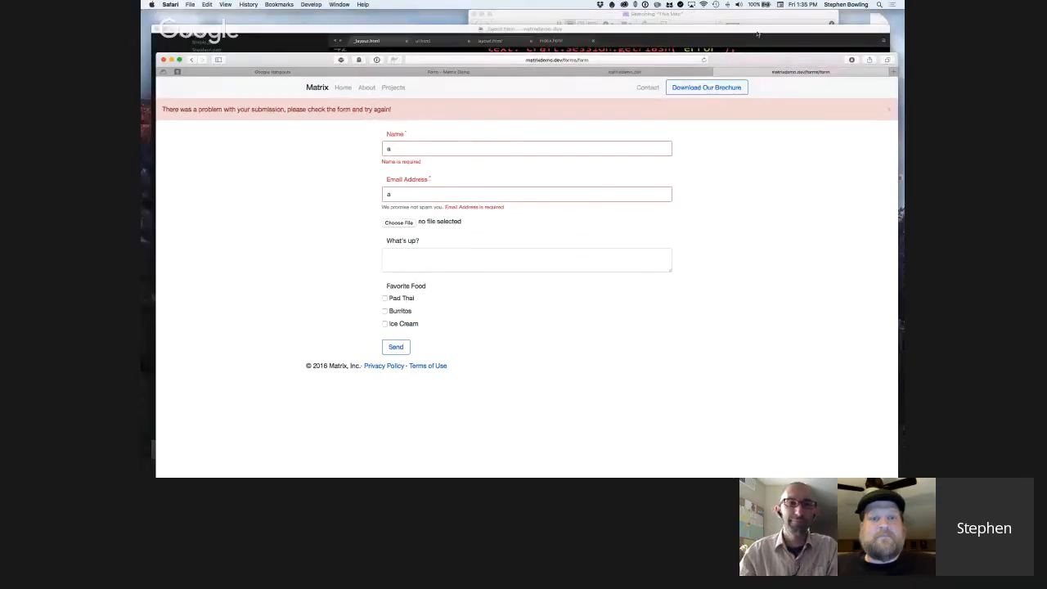
{"action": "left_click", "coordinate": [758, 33]}
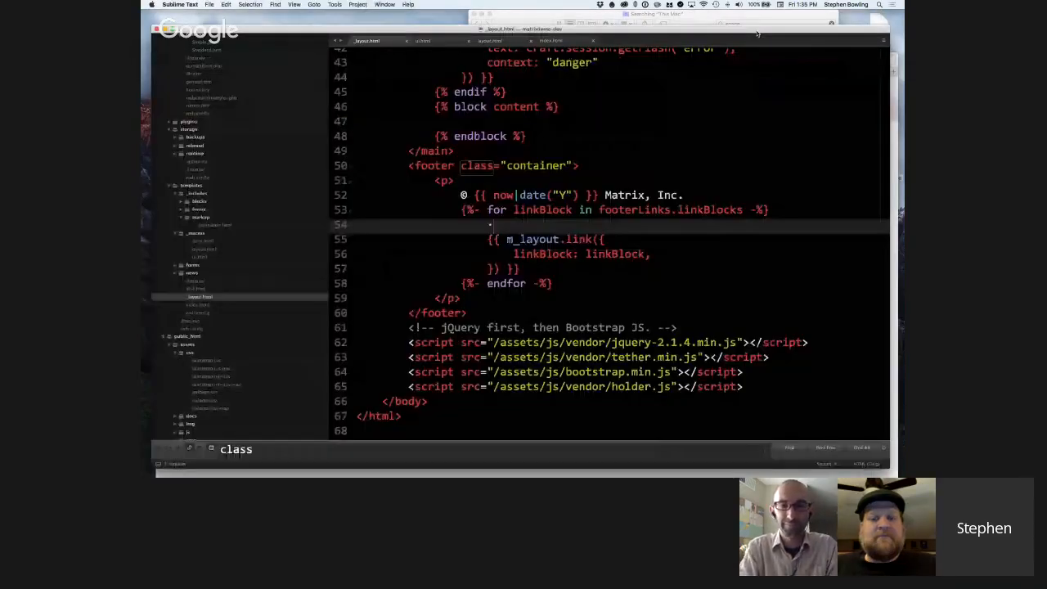
{"action": "left_click_drag", "start_coordinate": [758, 33], "coordinate": [757, 23]}
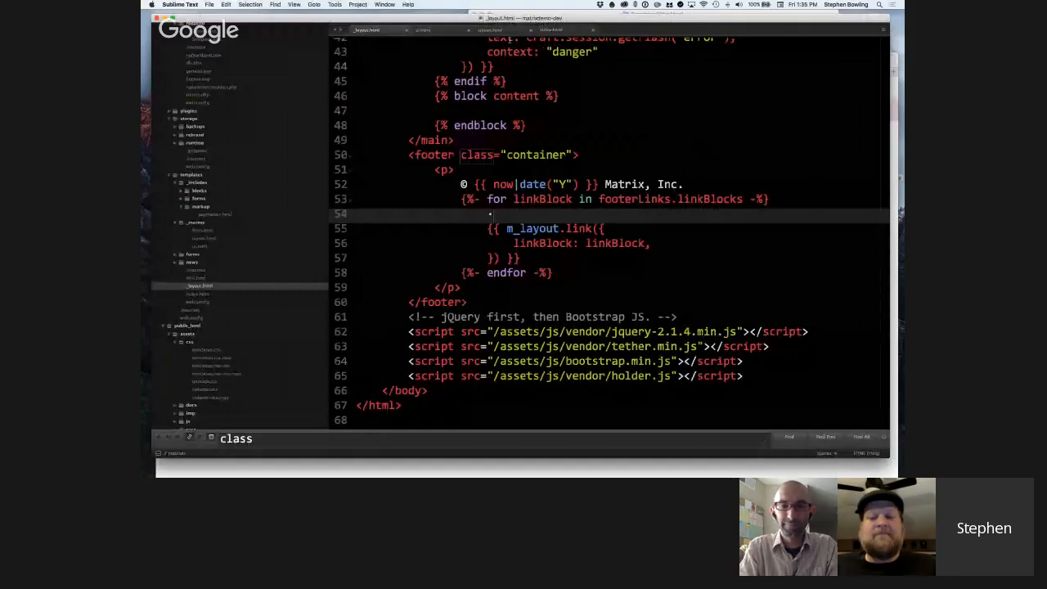
Open form.html from the forms folder inside the templates' _includes directory.
{"action": "scroll", "coordinate": [483, 65], "scroll_direction": "up", "scroll_amount": 1}
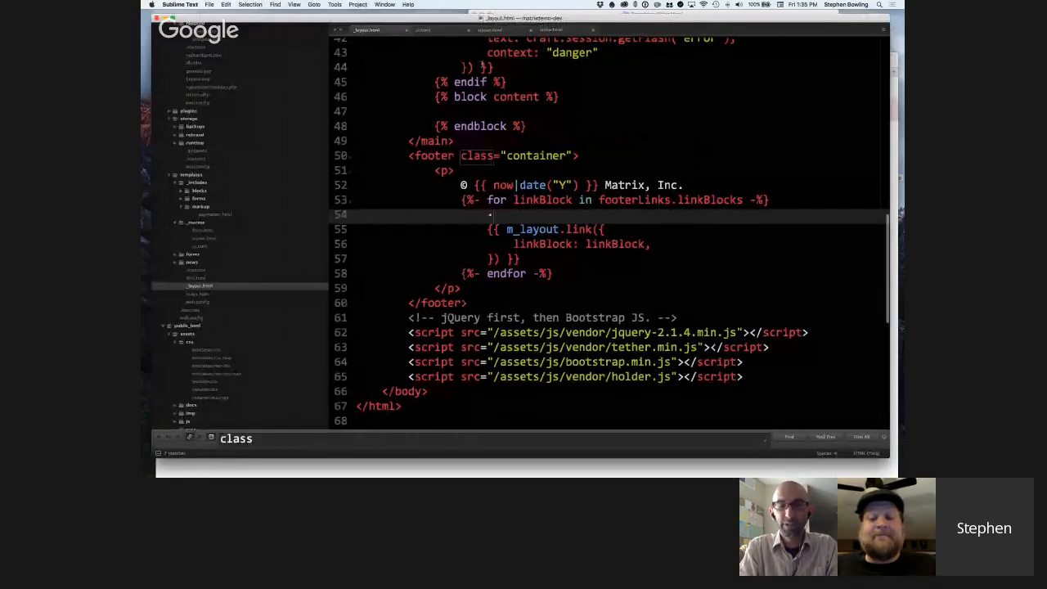
{"action": "scroll", "coordinate": [483, 66], "scroll_direction": "up", "scroll_amount": 10}
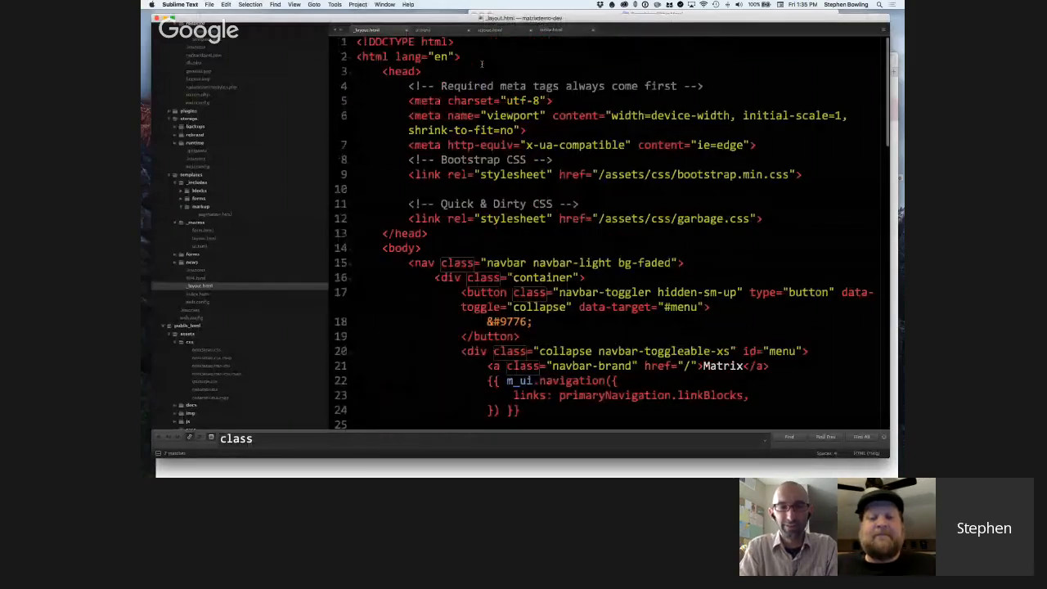
{"action": "scroll", "coordinate": [233, 152], "scroll_direction": "up", "scroll_amount": 2}
{"action": "scroll", "coordinate": [234, 151], "scroll_direction": "down", "scroll_amount": 1}
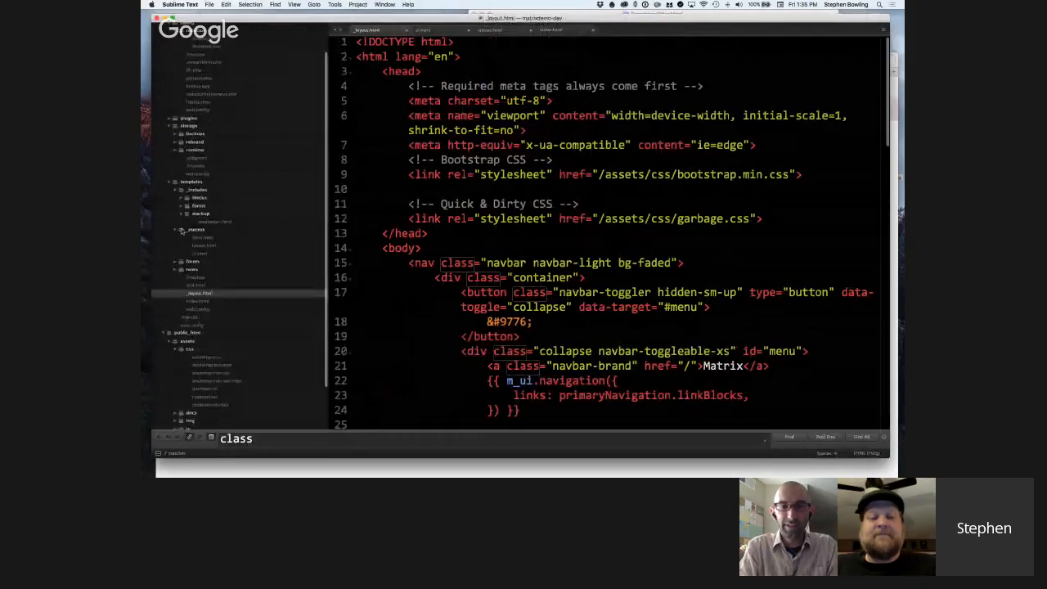
{"action": "left_click", "coordinate": [181, 207]}
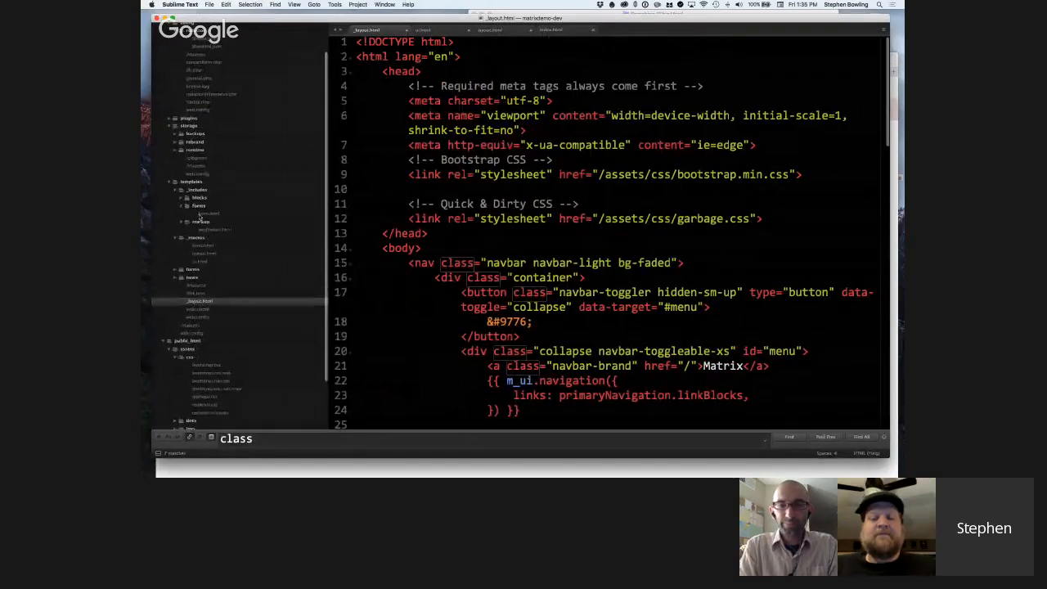
{"action": "left_click", "coordinate": [233, 213]}
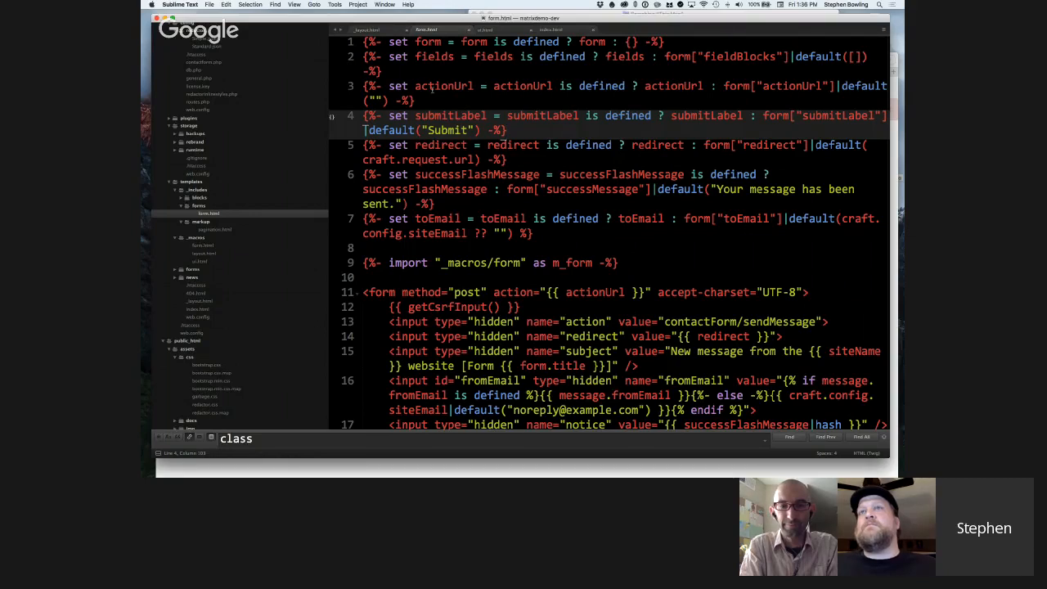
Examine the variable defaults at the start of form.html and the hidden inputs that follow the form tag.
{"action": "scroll", "coordinate": [448, 153], "scroll_direction": "down", "scroll_amount": 1}
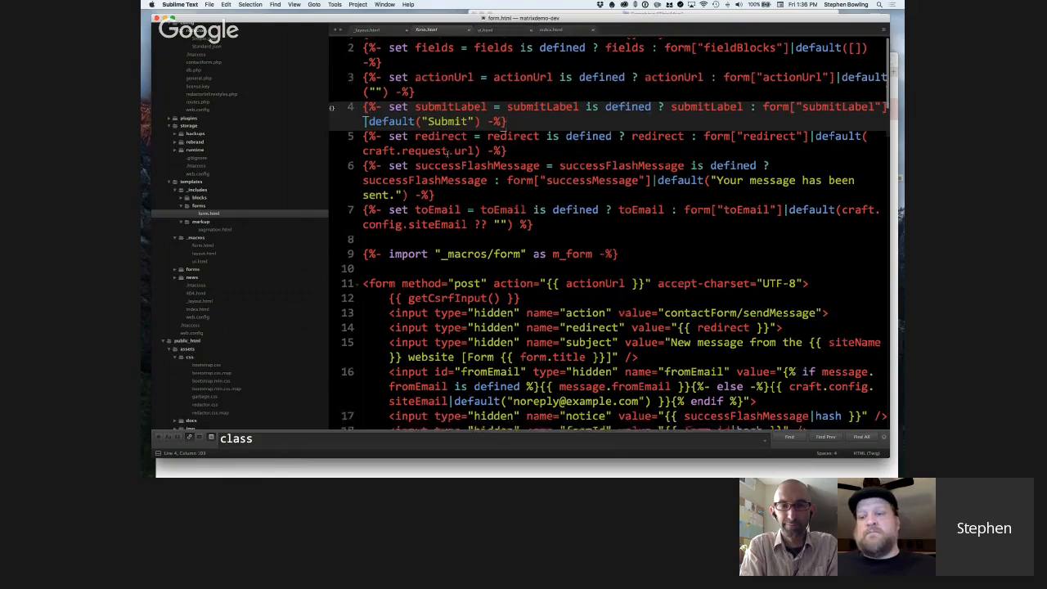
{"action": "scroll", "coordinate": [458, 149], "scroll_direction": "up", "scroll_amount": 1}
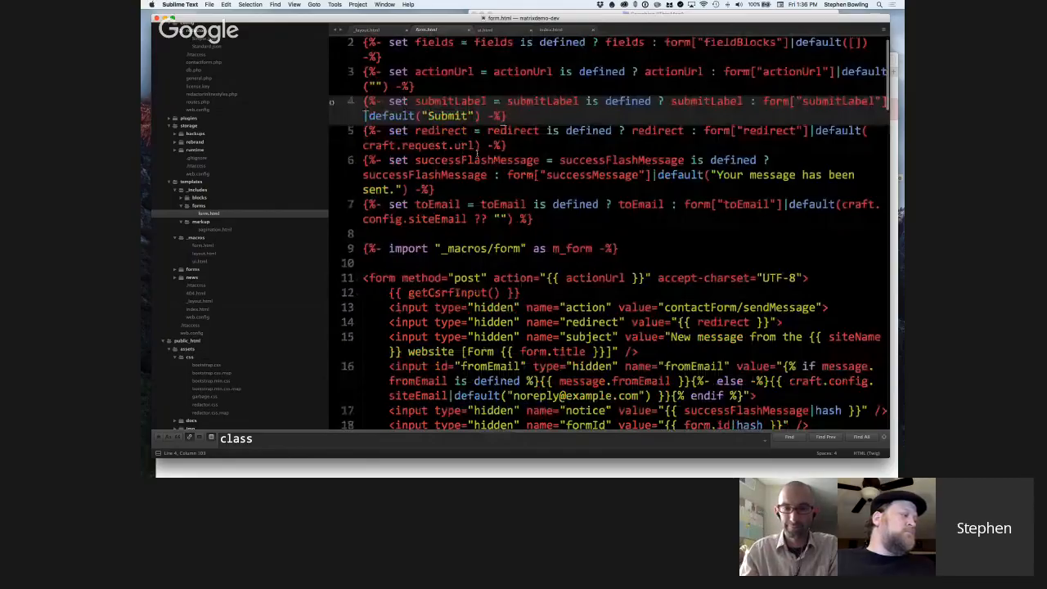
{"action": "scroll", "coordinate": [478, 155], "scroll_direction": "down", "scroll_amount": 5}
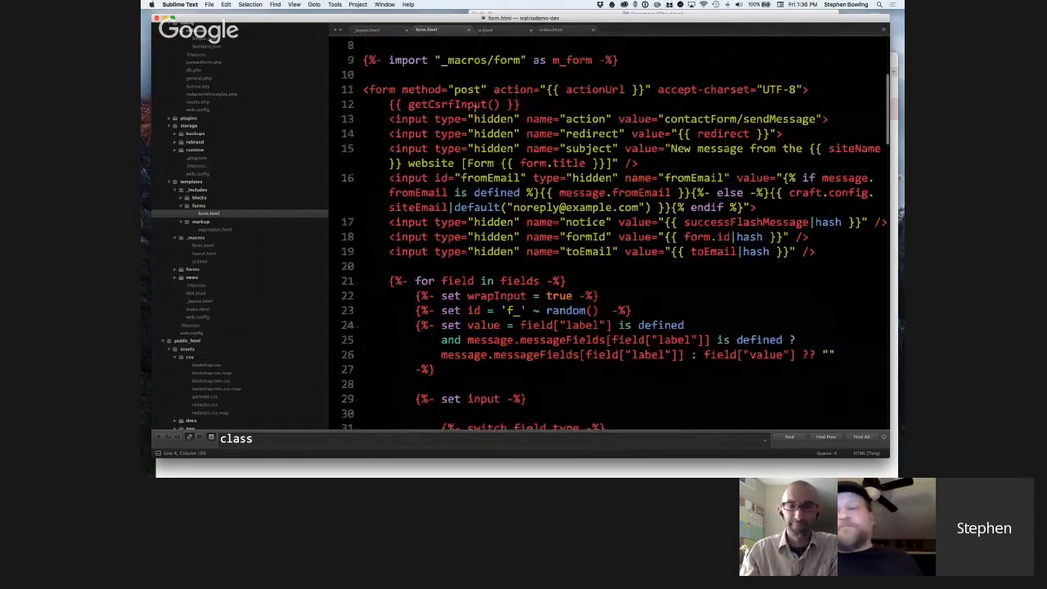
{"action": "scroll", "coordinate": [458, 113], "scroll_direction": "down", "scroll_amount": 2}
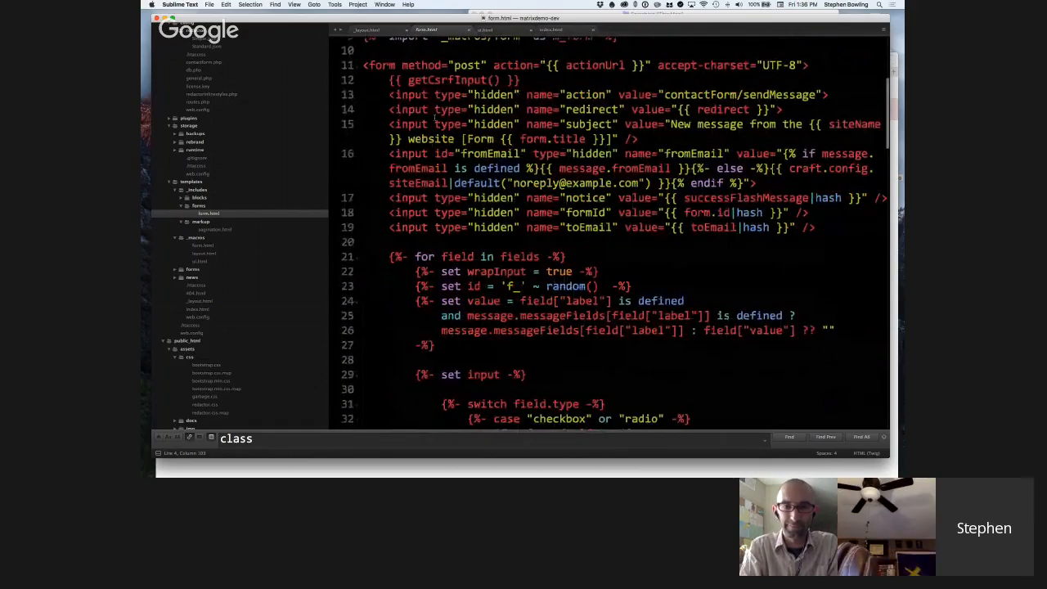
{"action": "scroll", "coordinate": [438, 110], "scroll_direction": "up", "scroll_amount": 5}
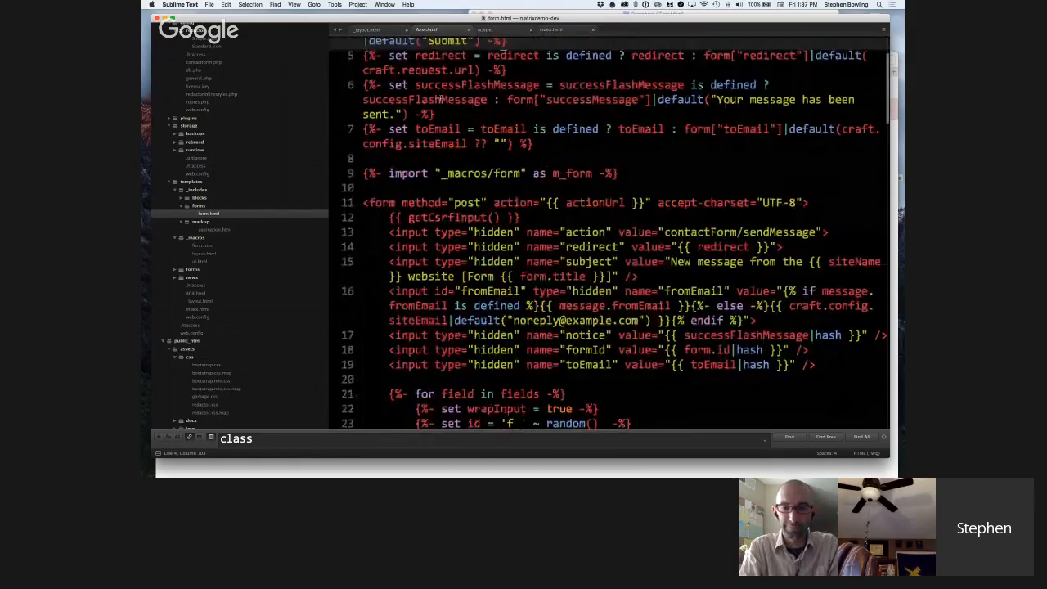
{"action": "scroll", "coordinate": [446, 98], "scroll_direction": "up", "scroll_amount": 3}
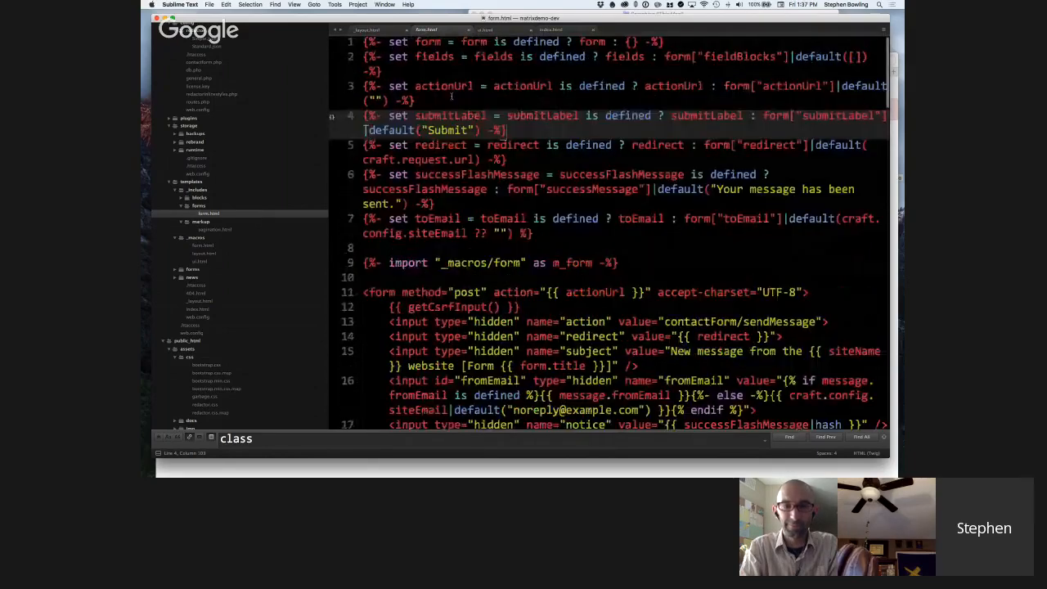
{"action": "scroll", "coordinate": [451, 96], "scroll_direction": "down", "scroll_amount": 5}
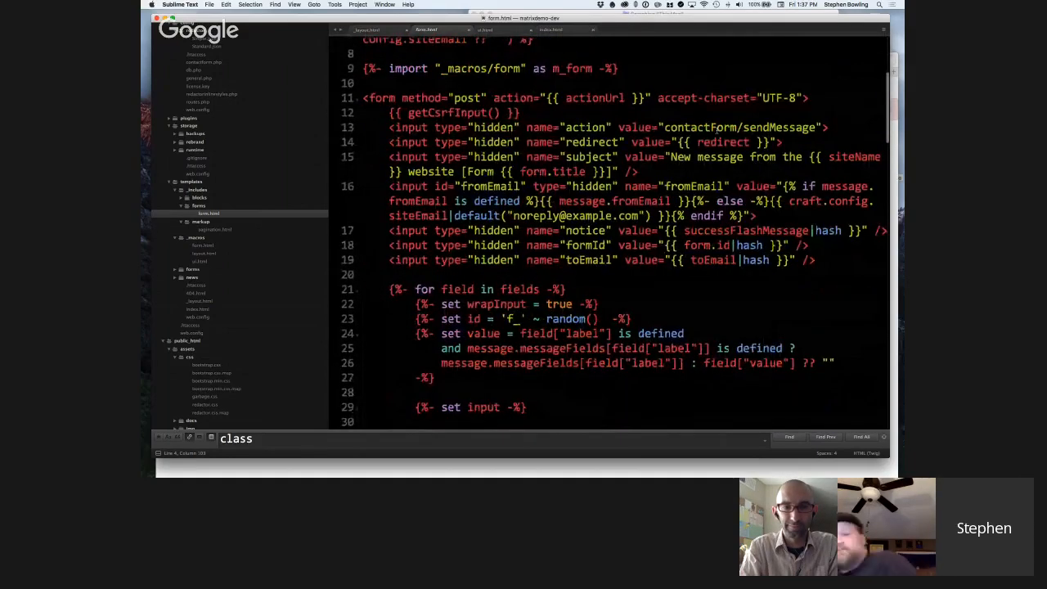
{"action": "scroll", "coordinate": [720, 127], "scroll_direction": "up", "scroll_amount": 1}
{"action": "scroll", "coordinate": [727, 119], "scroll_direction": "down", "scroll_amount": 1}
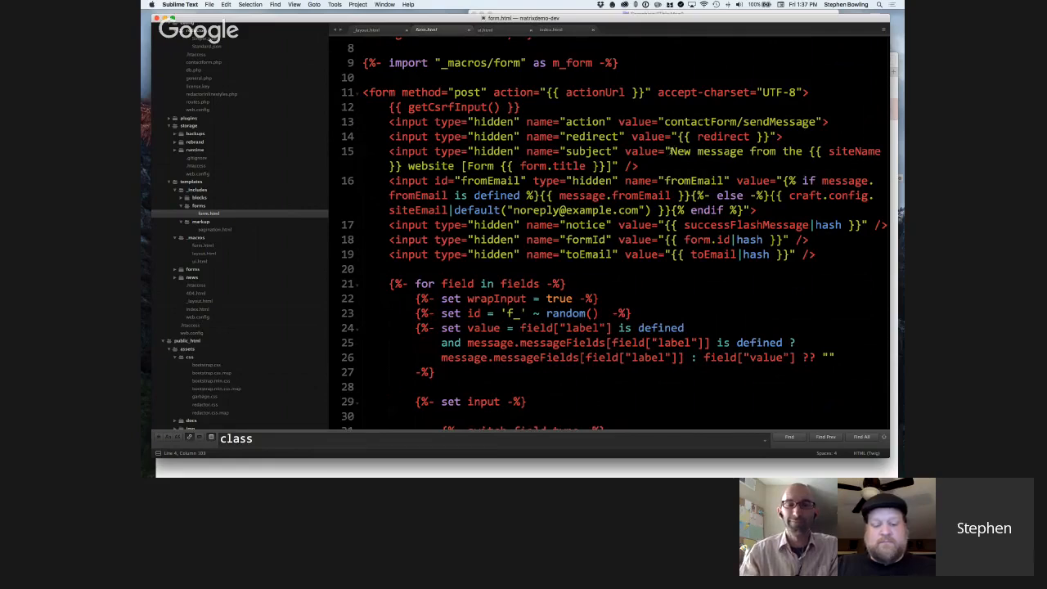
Highlight the value of the hidden subject input and review how it combines the site name and form title.
{"action": "left_click_drag", "start_coordinate": [668, 152], "coordinate": [615, 168]}
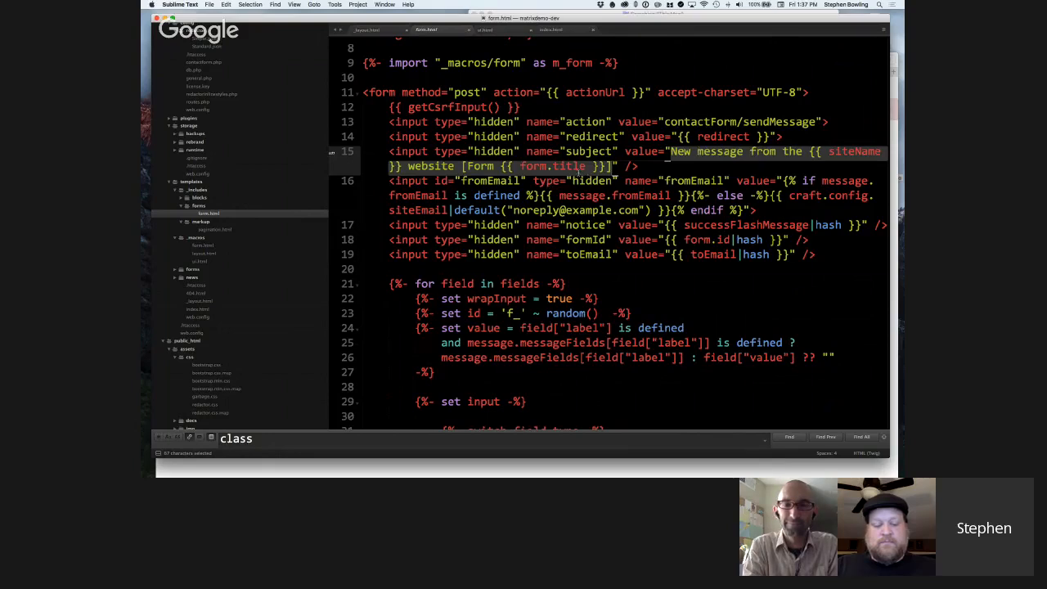
{"action": "left_click", "coordinate": [578, 171]}
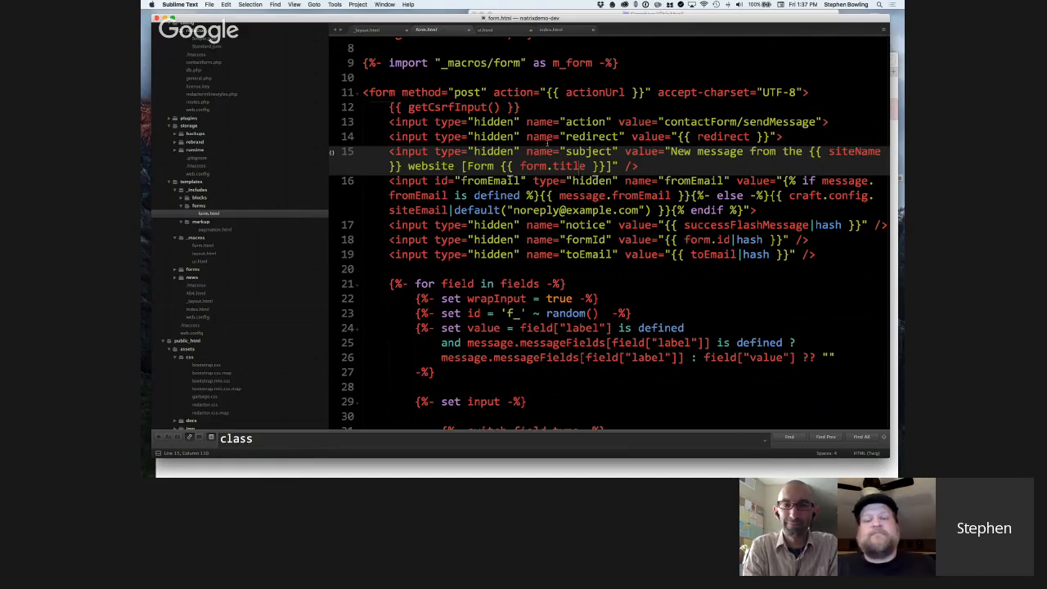
{"action": "scroll", "coordinate": [547, 144], "scroll_direction": "up", "scroll_amount": 1}
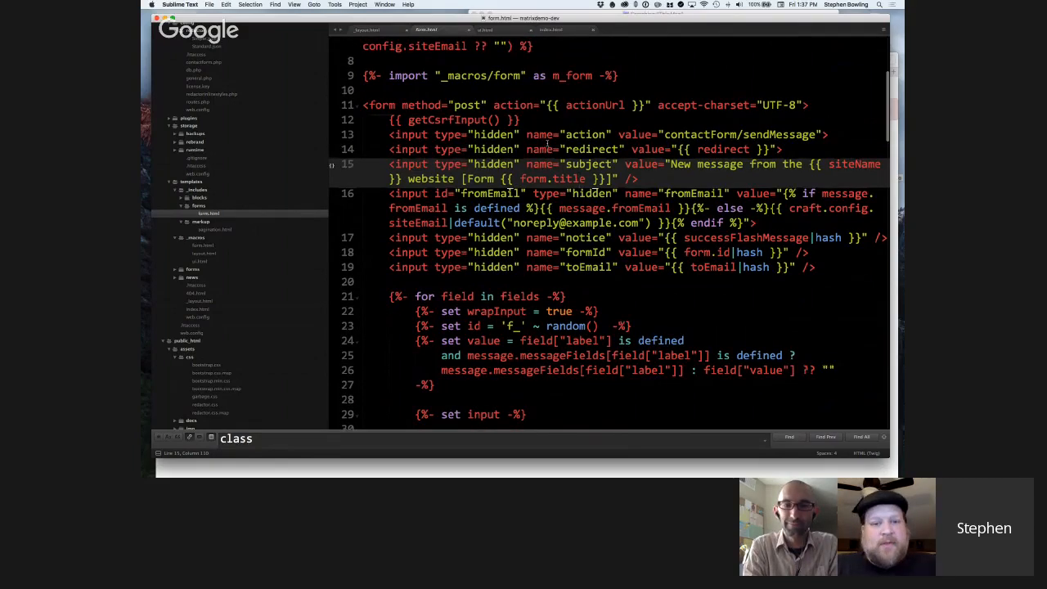
{"action": "scroll", "coordinate": [548, 144], "scroll_direction": "down", "scroll_amount": 1}
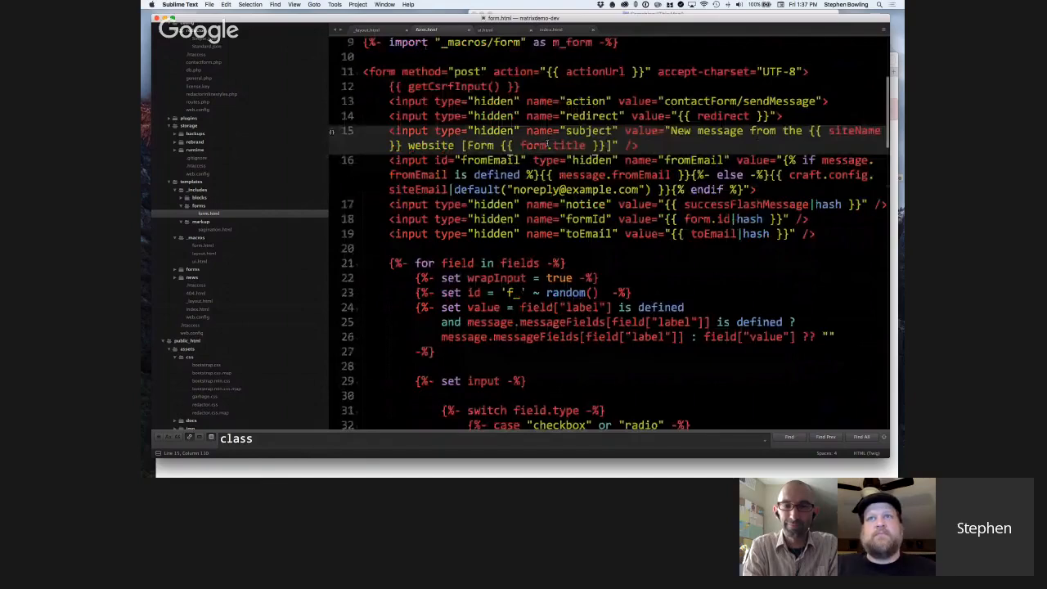
{"action": "scroll", "coordinate": [548, 144], "scroll_direction": "down", "scroll_amount": 1}
Highlight fromEmail in its hidden input and review its fallback values and the neighbouring hidden inputs.
{"action": "double_click", "coordinate": [495, 131]}
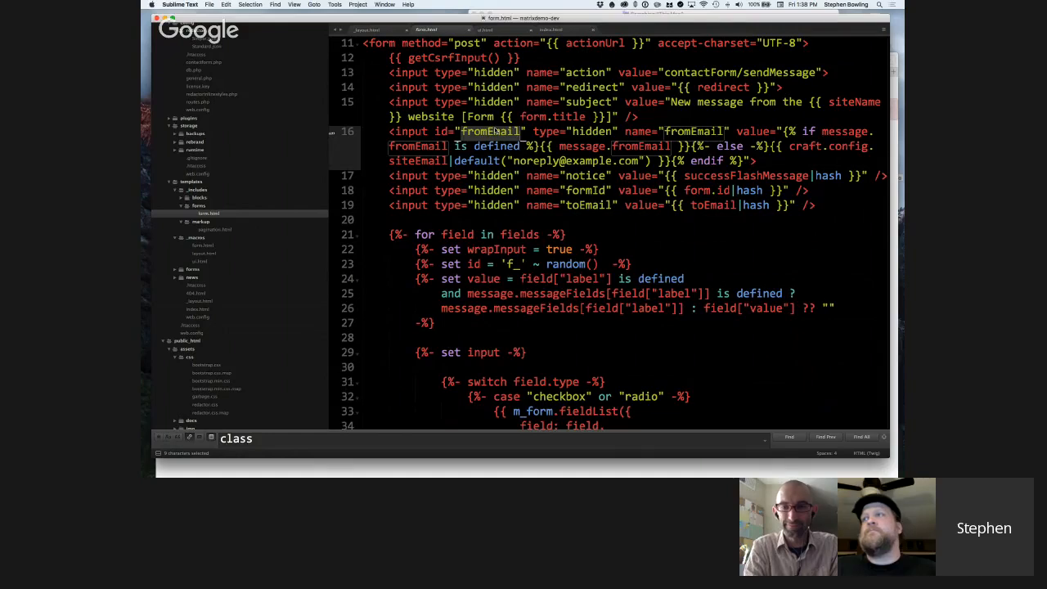
{"action": "scroll", "coordinate": [531, 153], "scroll_direction": "down", "scroll_amount": 1}
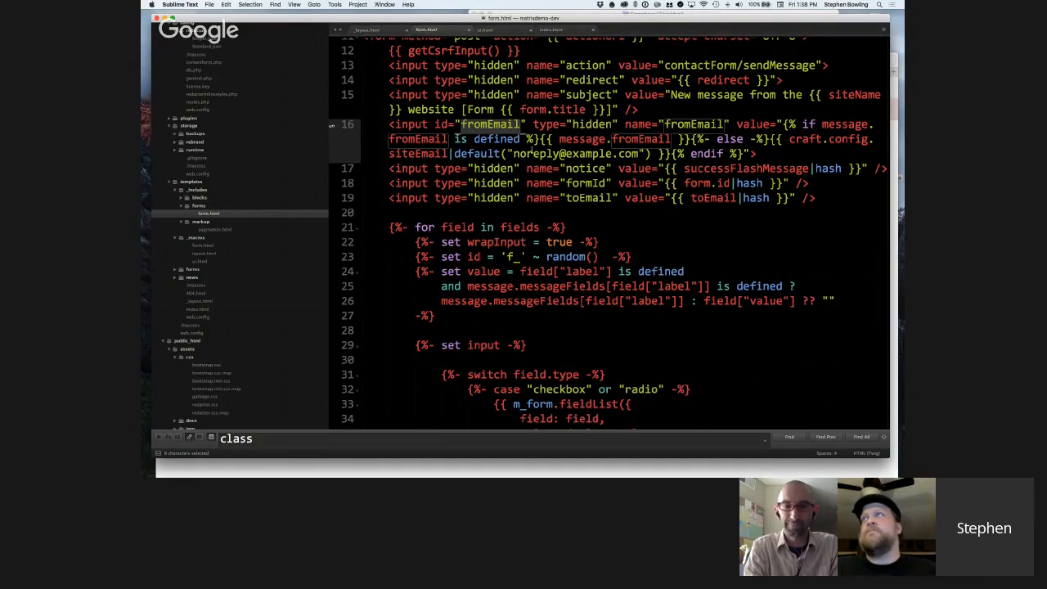
{"action": "scroll", "coordinate": [532, 153], "scroll_direction": "down", "scroll_amount": 3}
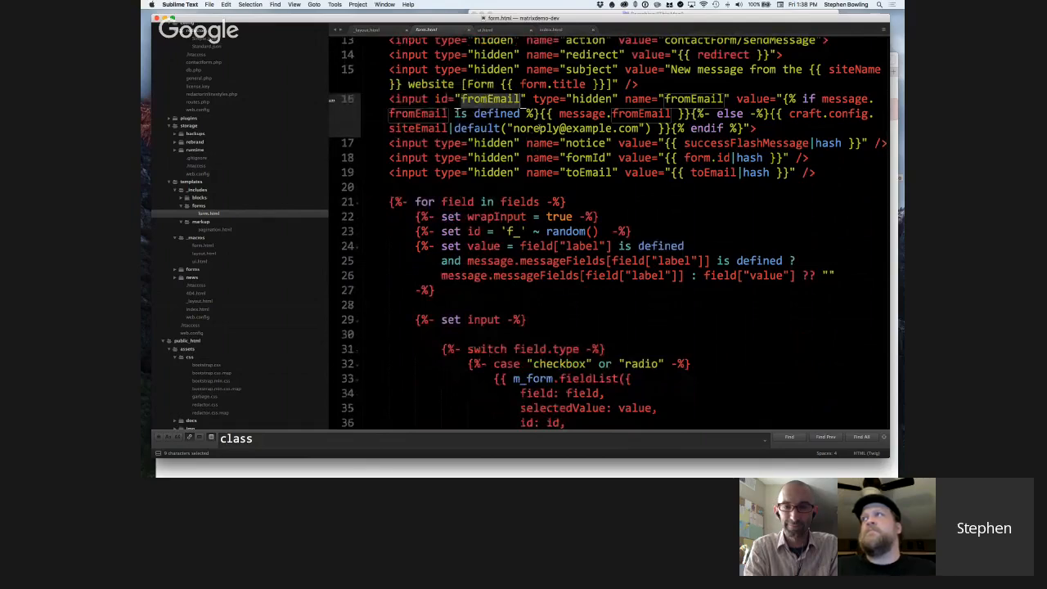
{"action": "scroll", "coordinate": [533, 139], "scroll_direction": "down", "scroll_amount": 1}
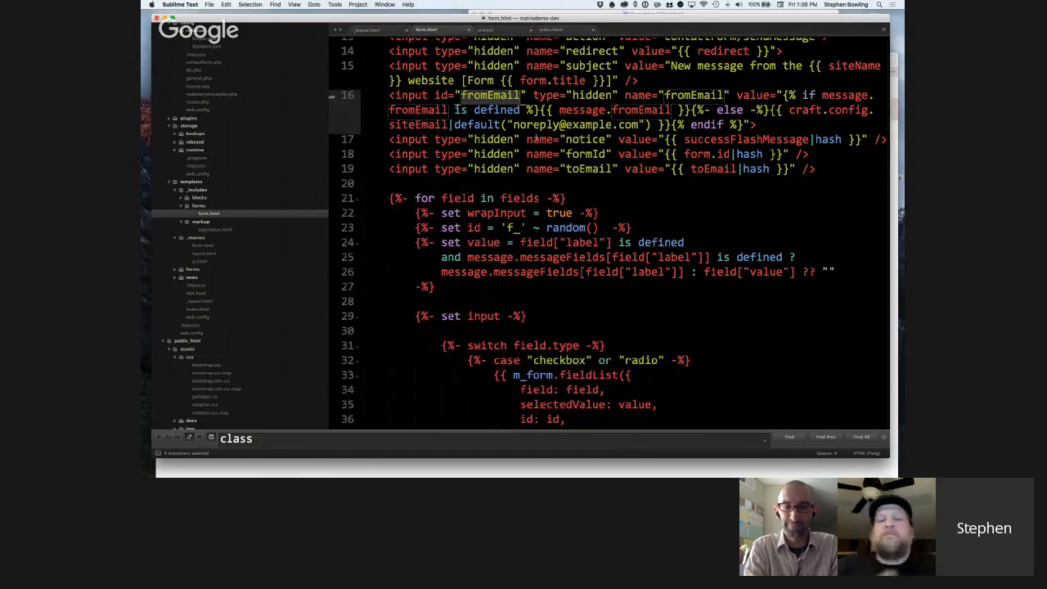
{"action": "scroll", "coordinate": [533, 140], "scroll_direction": "down", "scroll_amount": 1}
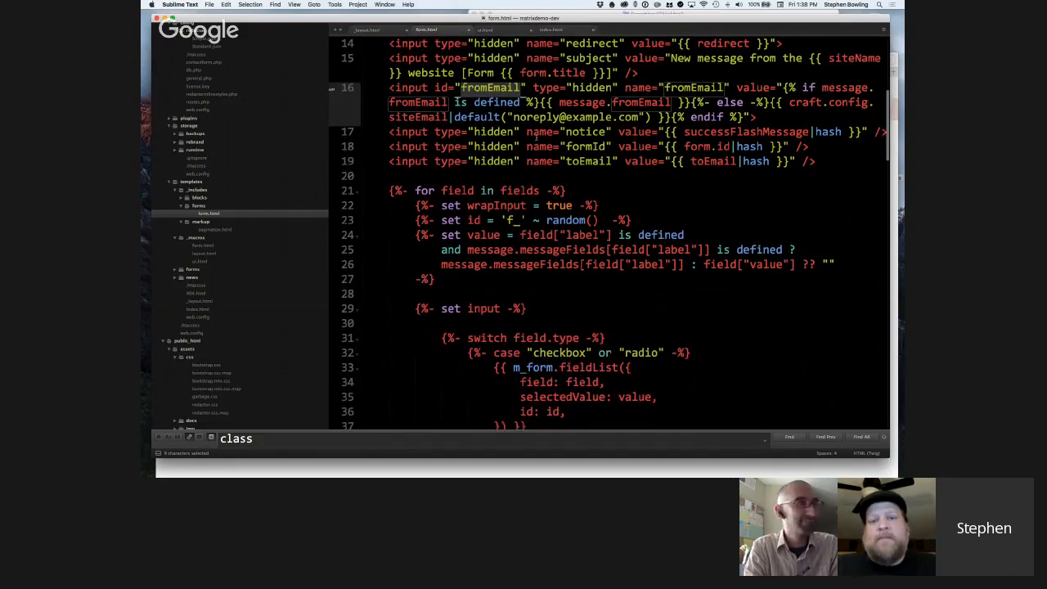
{"action": "scroll", "coordinate": [535, 139], "scroll_direction": "down", "scroll_amount": 2}
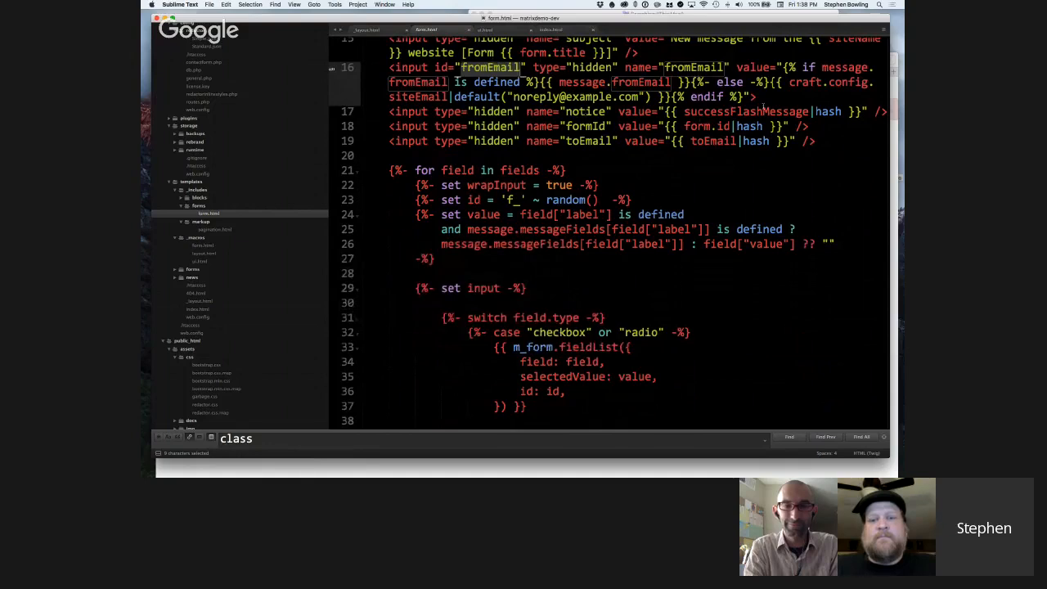
Highlight successFlashMessage in the hidden notice input and form.id in the hidden formId input to examine the hashed values.
{"action": "double_click", "coordinate": [737, 112]}
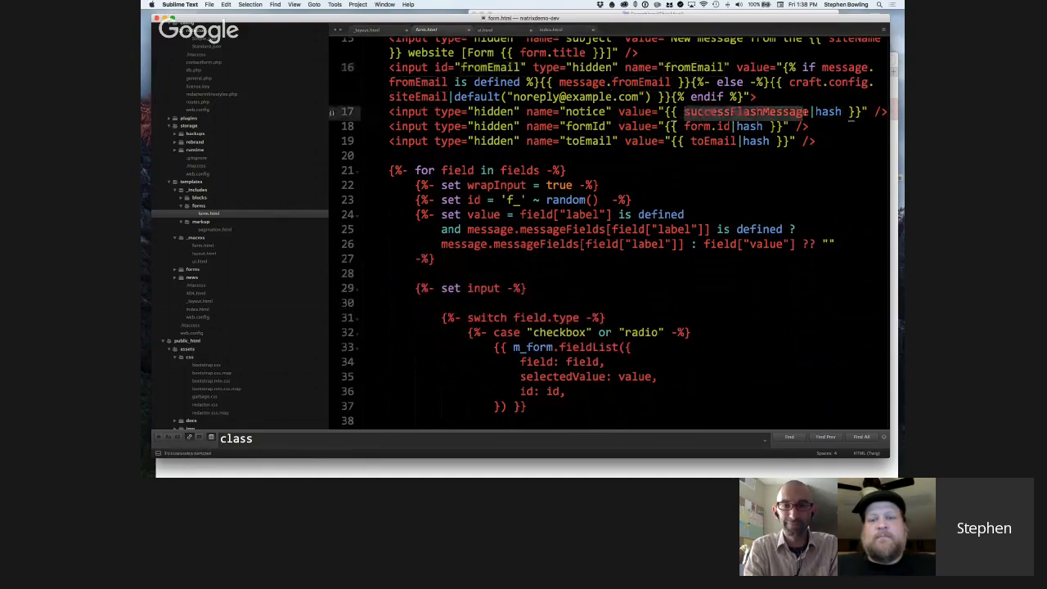
{"action": "left_click", "coordinate": [719, 112]}
{"action": "double_click", "coordinate": [711, 112]}
{"action": "left_click", "coordinate": [686, 127]}
{"action": "left_click_drag", "start_coordinate": [686, 127], "coordinate": [733, 127]}
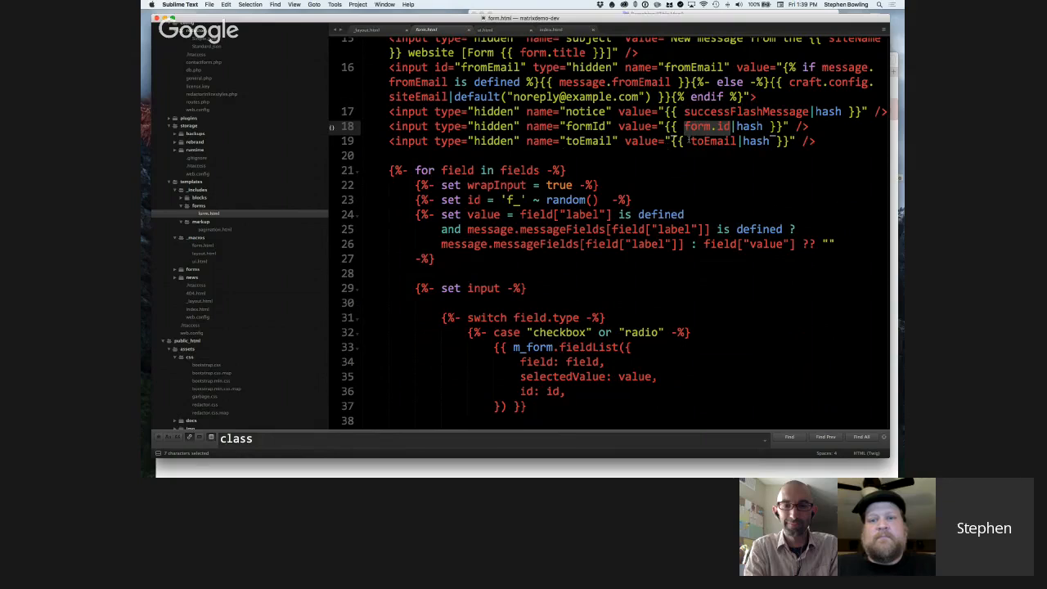
Highlight toEmail in the value of the hidden toEmail input to examine the recipient passed by the form.
{"action": "left_click_drag", "start_coordinate": [684, 141], "coordinate": [740, 141]}
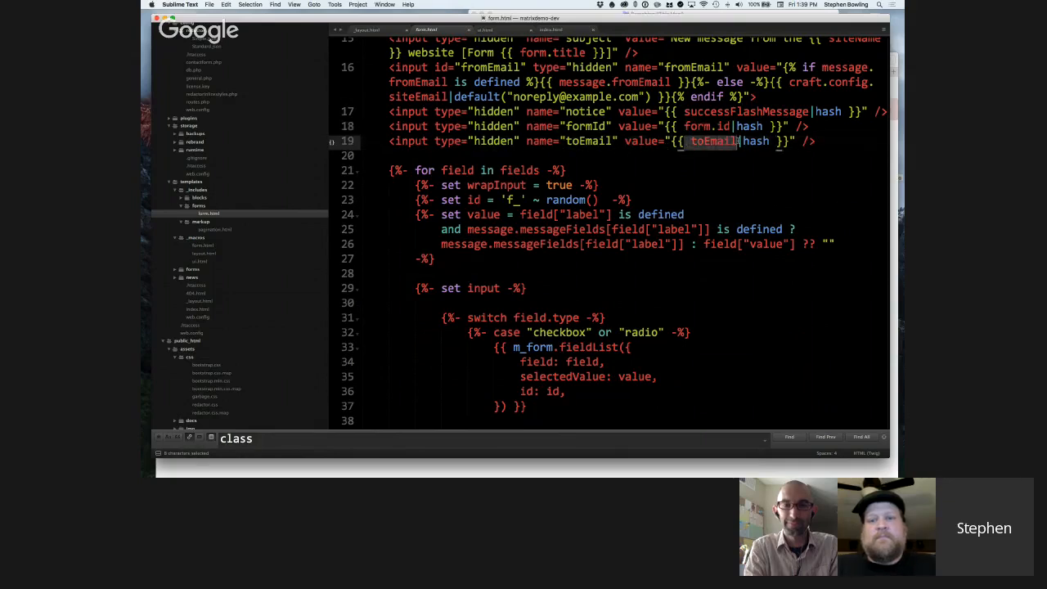
{"action": "double_click", "coordinate": [735, 141]}
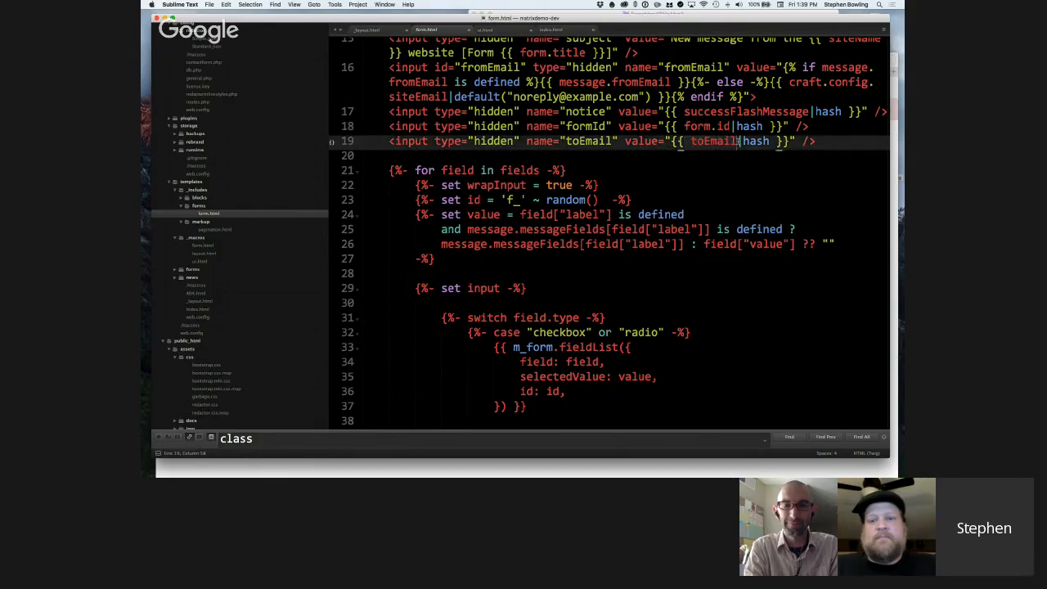
{"action": "scroll", "coordinate": [694, 143], "scroll_direction": "down", "scroll_amount": 1}
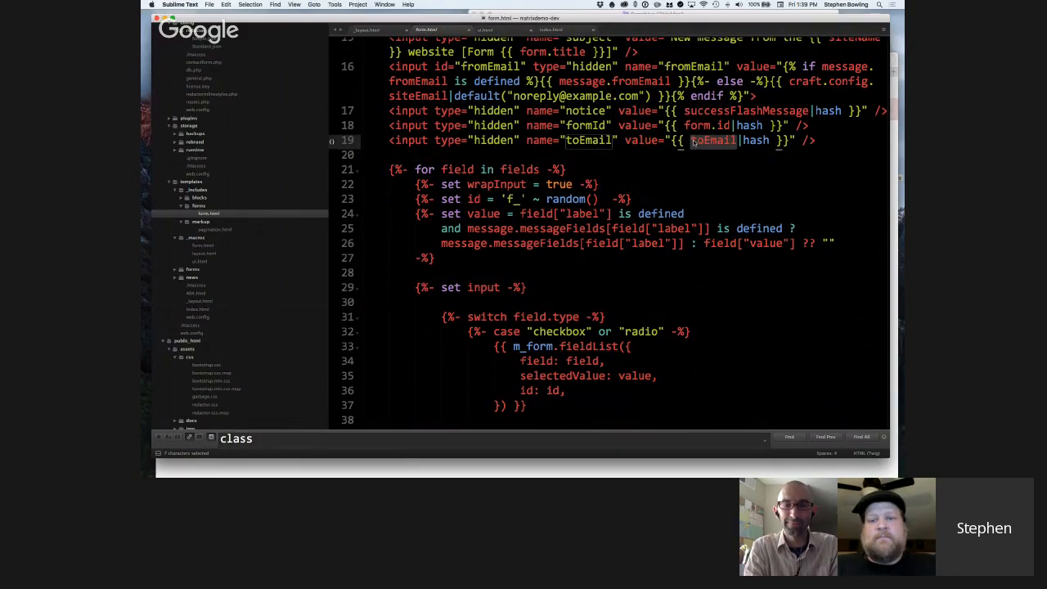
{"action": "scroll", "coordinate": [680, 143], "scroll_direction": "down", "scroll_amount": 1}
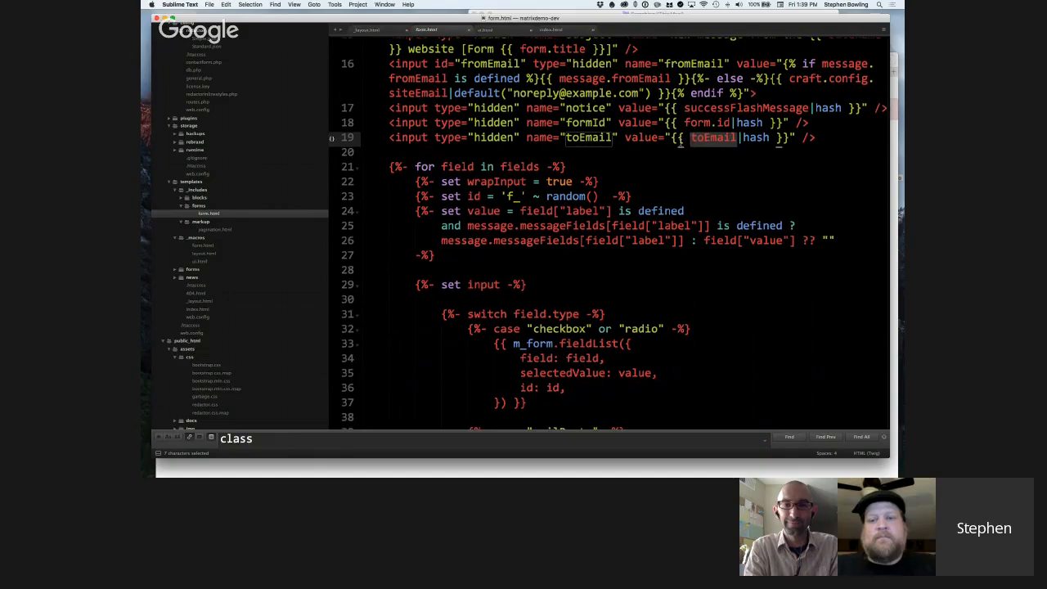
{"action": "scroll", "coordinate": [680, 143], "scroll_direction": "down", "scroll_amount": 1}
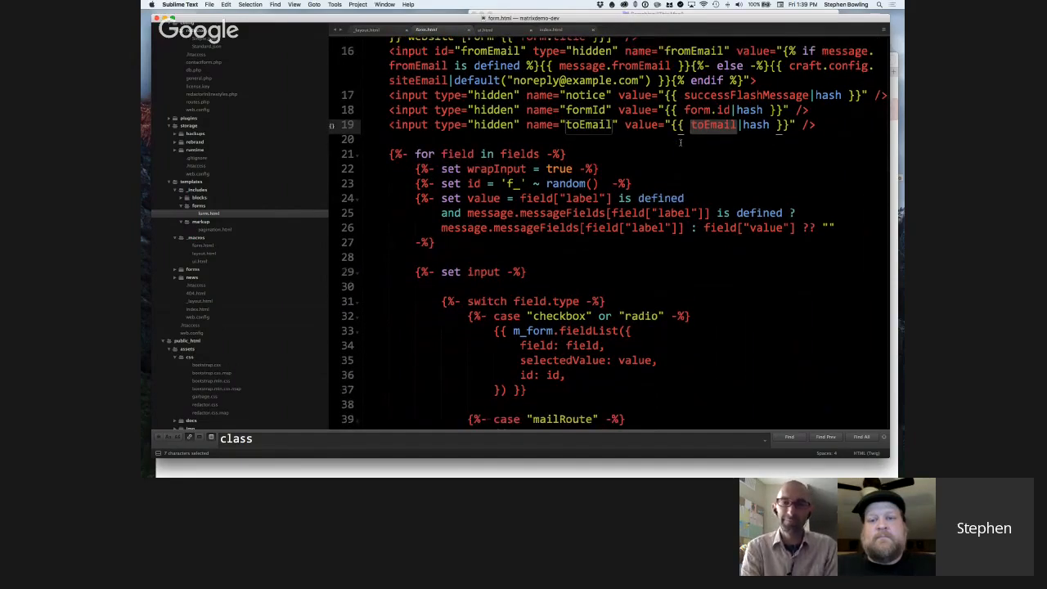
Point out the hash filter on the hidden notice, formId and toEmail input values.
{"action": "left_click", "coordinate": [750, 111]}
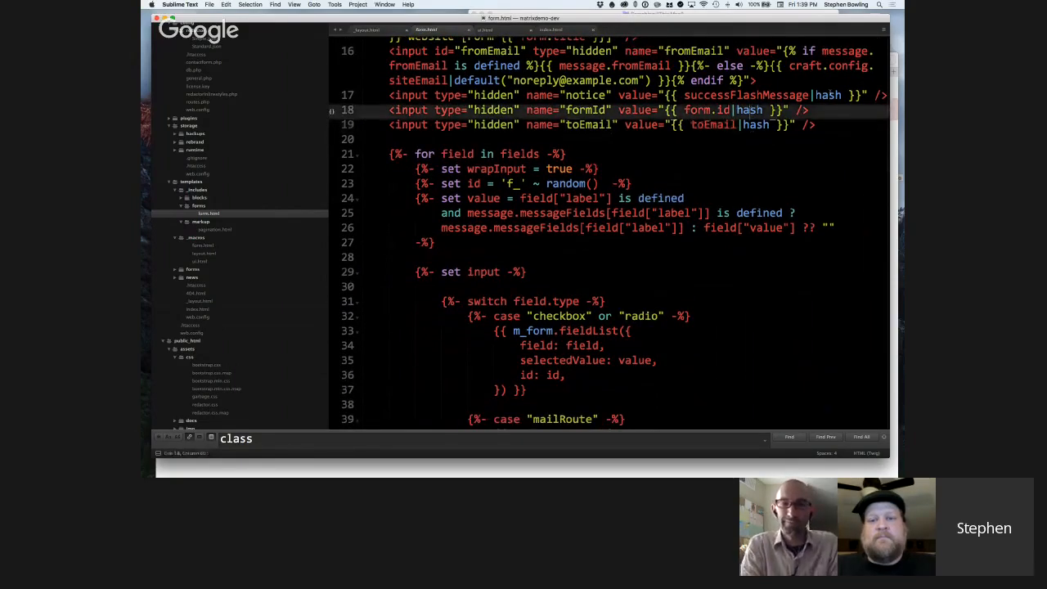
{"action": "left_click", "coordinate": [830, 97]}
{"action": "left_click", "coordinate": [760, 110]}
{"action": "left_click", "coordinate": [757, 124]}
{"action": "scroll", "coordinate": [756, 125], "scroll_direction": "down", "scroll_amount": 1}
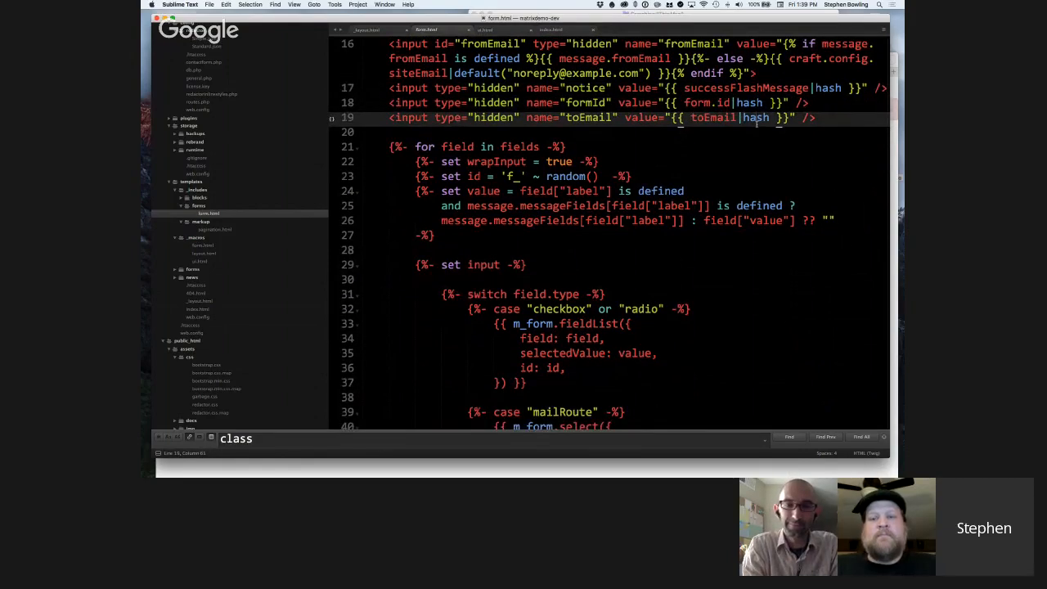
{"action": "scroll", "coordinate": [757, 125], "scroll_direction": "down", "scroll_amount": 1}
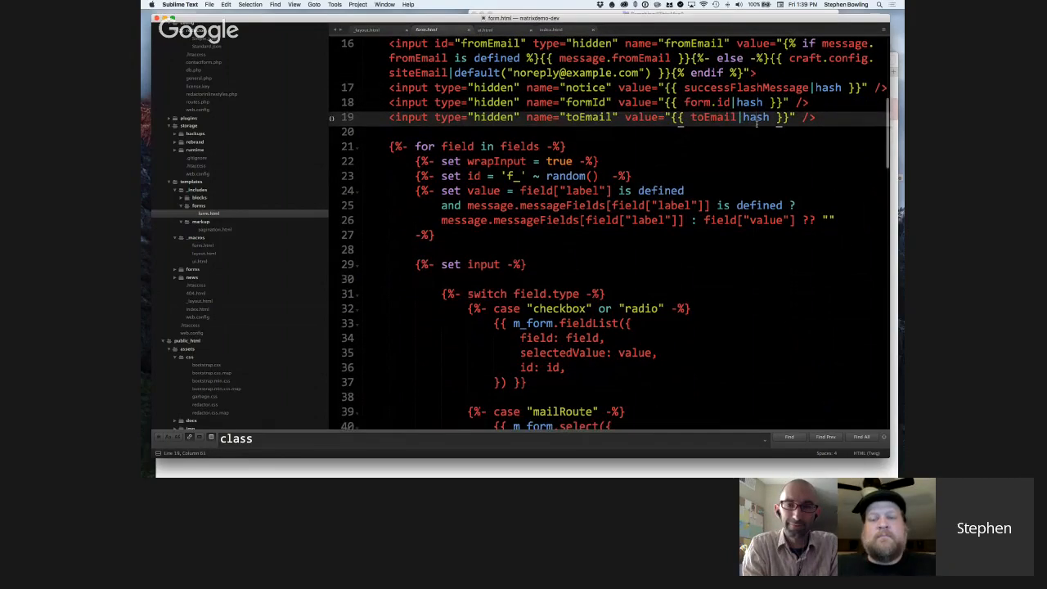
{"action": "scroll", "coordinate": [757, 124], "scroll_direction": "down", "scroll_amount": 1}
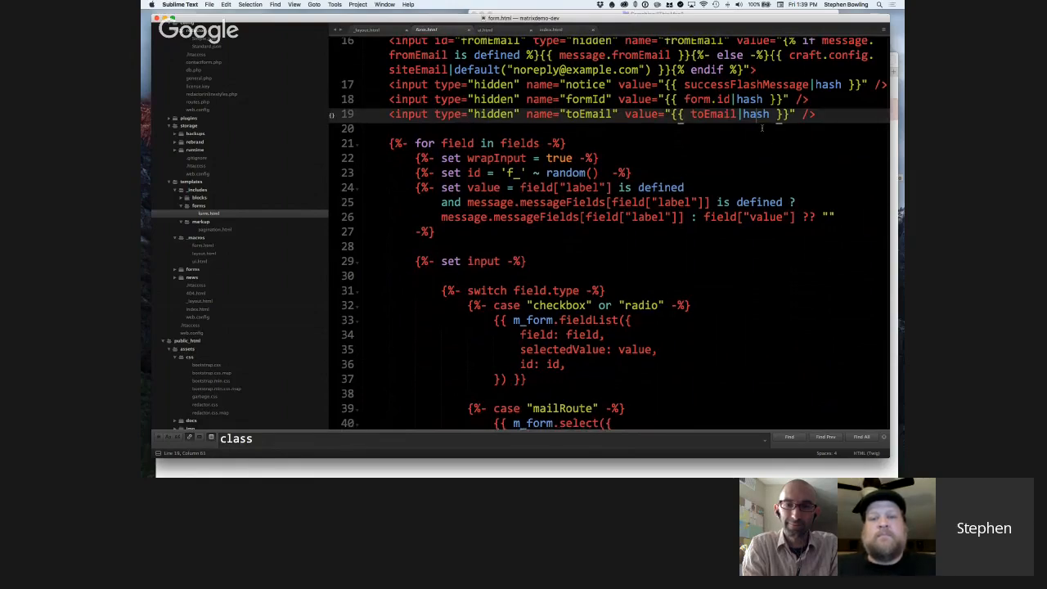
Examine the start of the loop over fields, marking fields, the wrapInput setting and the random id assignment.
{"action": "left_click", "coordinate": [719, 158]}
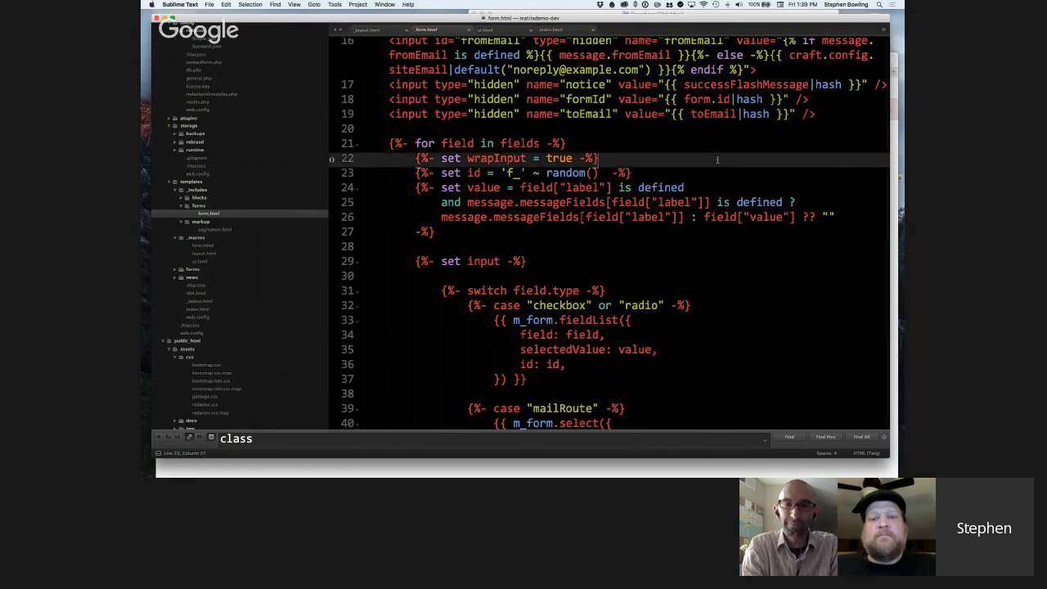
{"action": "scroll", "coordinate": [718, 160], "scroll_direction": "down", "scroll_amount": 1}
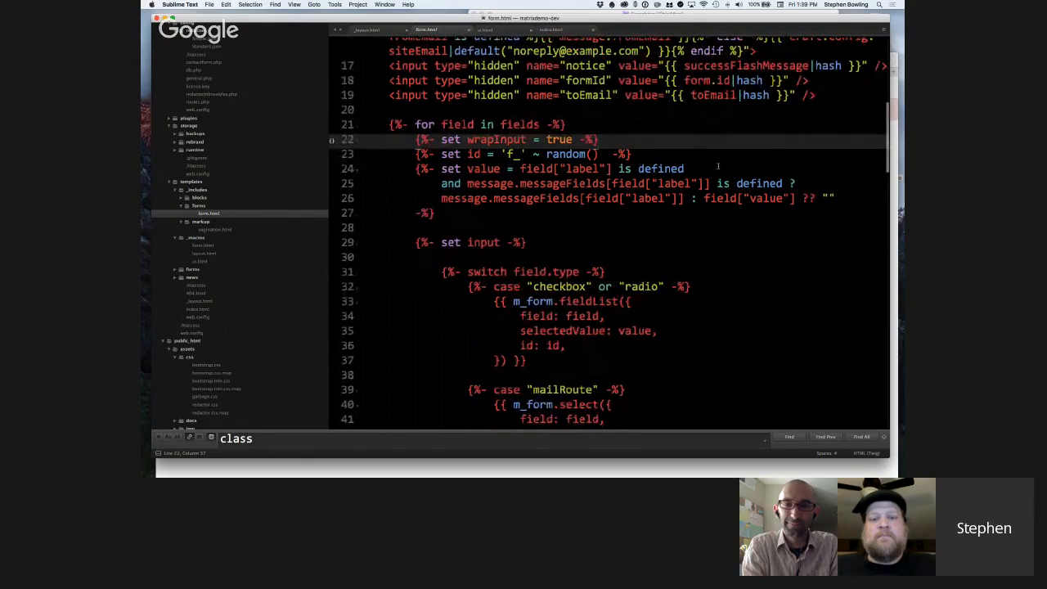
{"action": "scroll", "coordinate": [718, 166], "scroll_direction": "down", "scroll_amount": 2}
{"action": "double_click", "coordinate": [520, 59]}
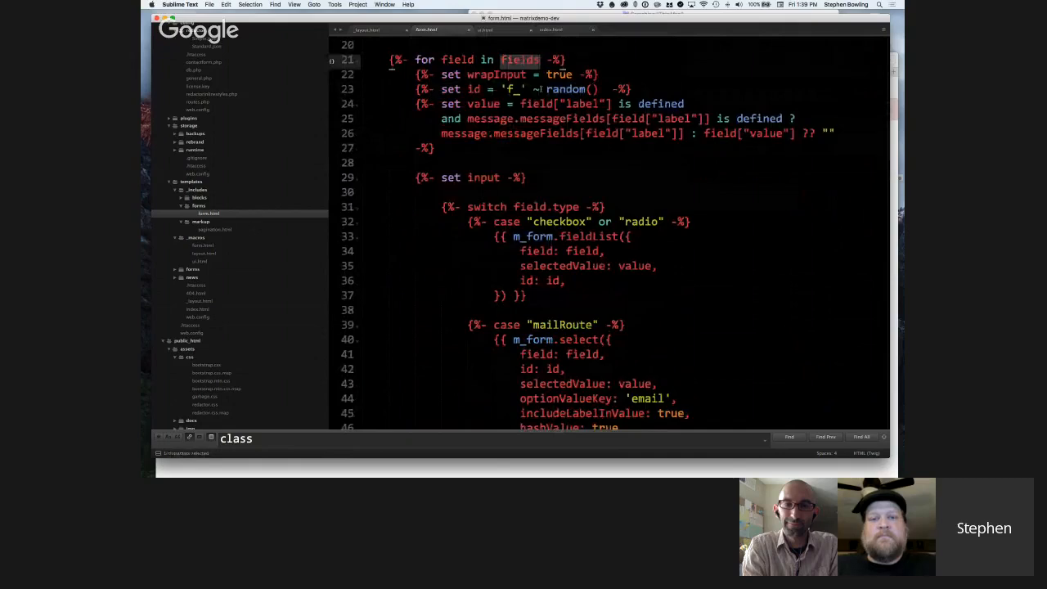
{"action": "left_click", "coordinate": [573, 75]}
{"action": "scroll", "coordinate": [573, 94], "scroll_direction": "down", "scroll_amount": 1}
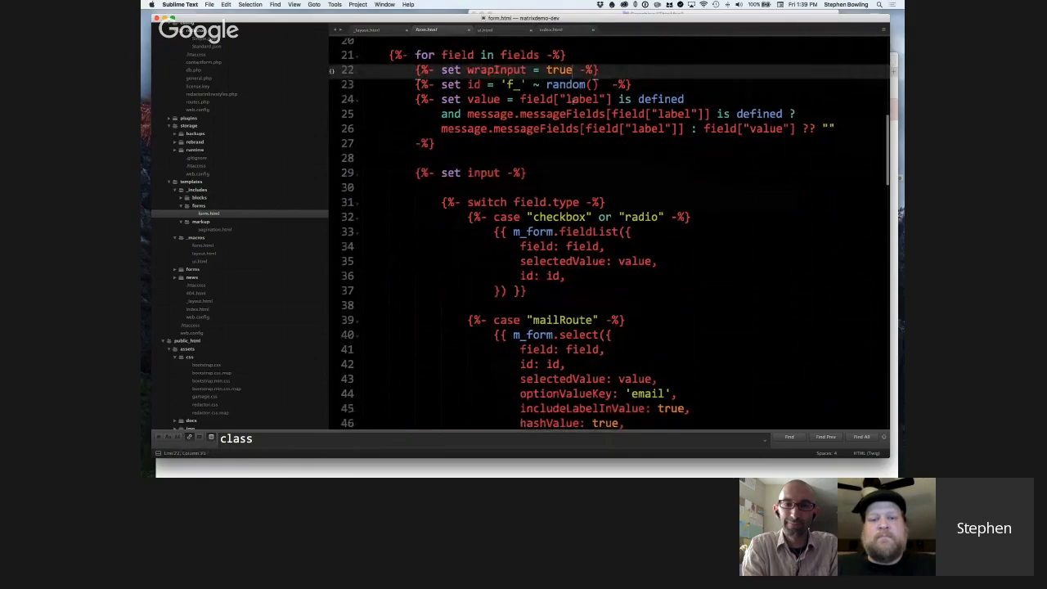
{"action": "left_click_drag", "start_coordinate": [640, 86], "coordinate": [418, 87]}
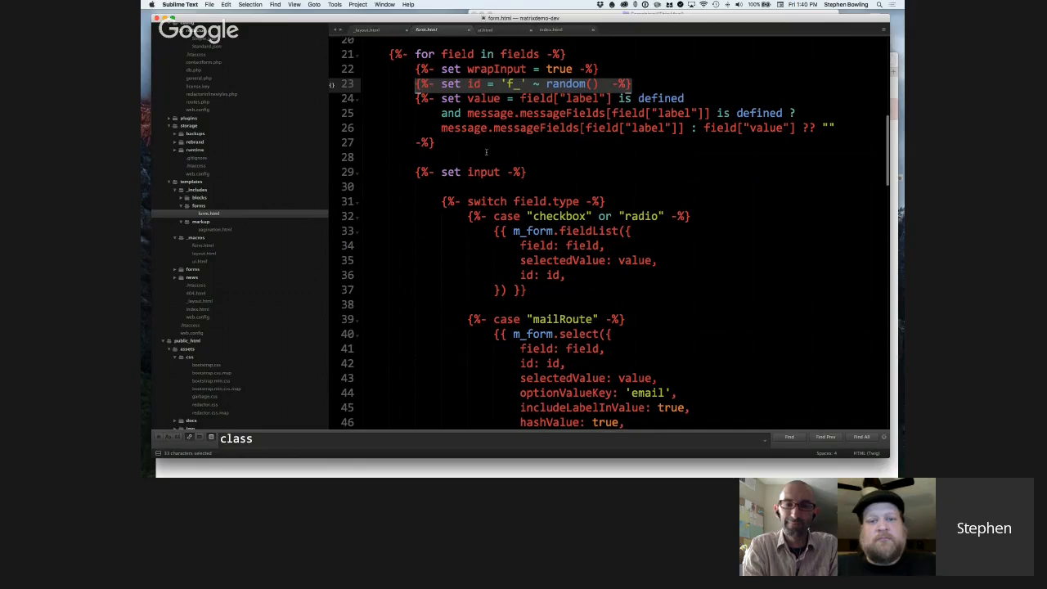
{"action": "scroll", "coordinate": [487, 152], "scroll_direction": "down", "scroll_amount": 2}
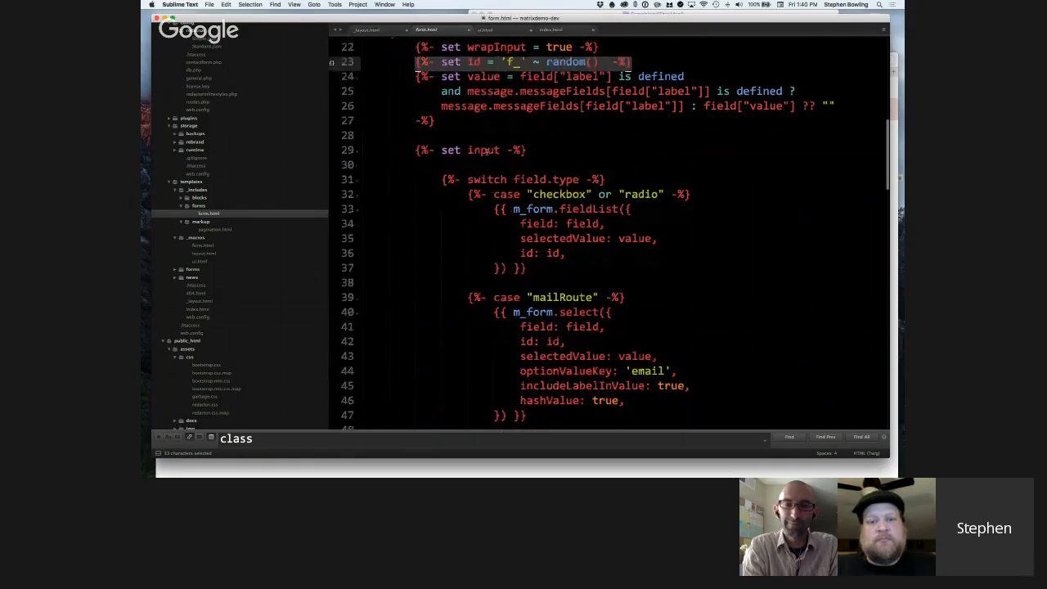
Highlight the value variable, its field["label"] is defined condition and message.messageFields to examine how each field's value is set.
{"action": "double_click", "coordinate": [483, 76]}
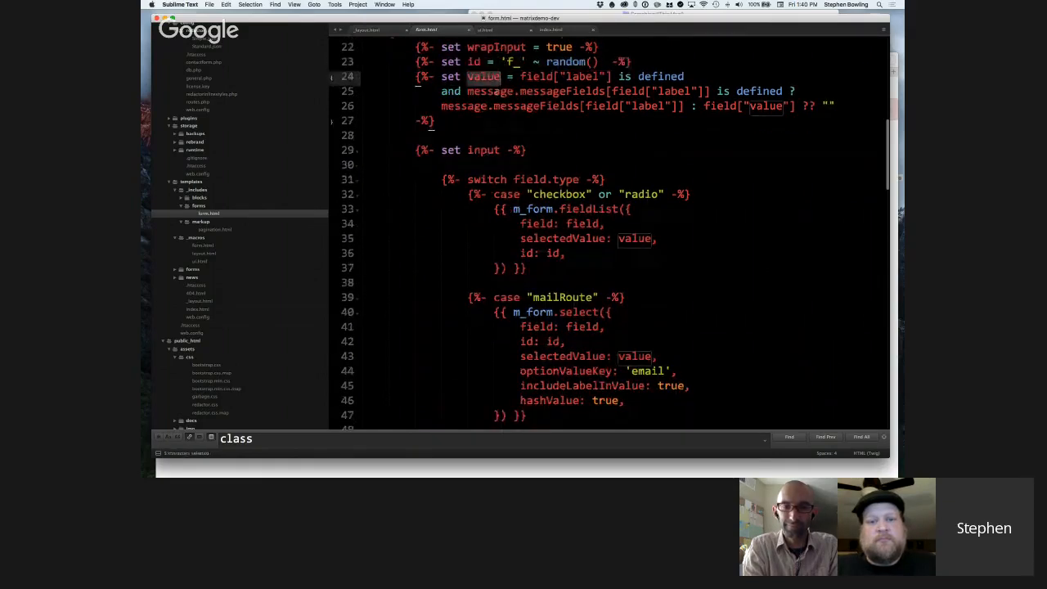
{"action": "scroll", "coordinate": [498, 94], "scroll_direction": "up", "scroll_amount": 1}
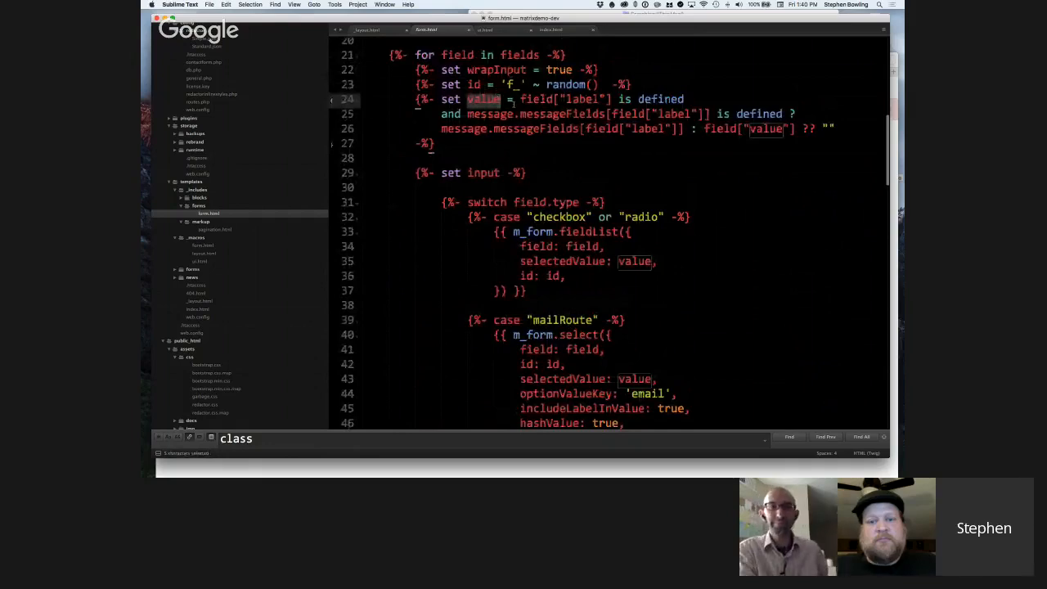
{"action": "left_click_drag", "start_coordinate": [521, 99], "coordinate": [694, 99]}
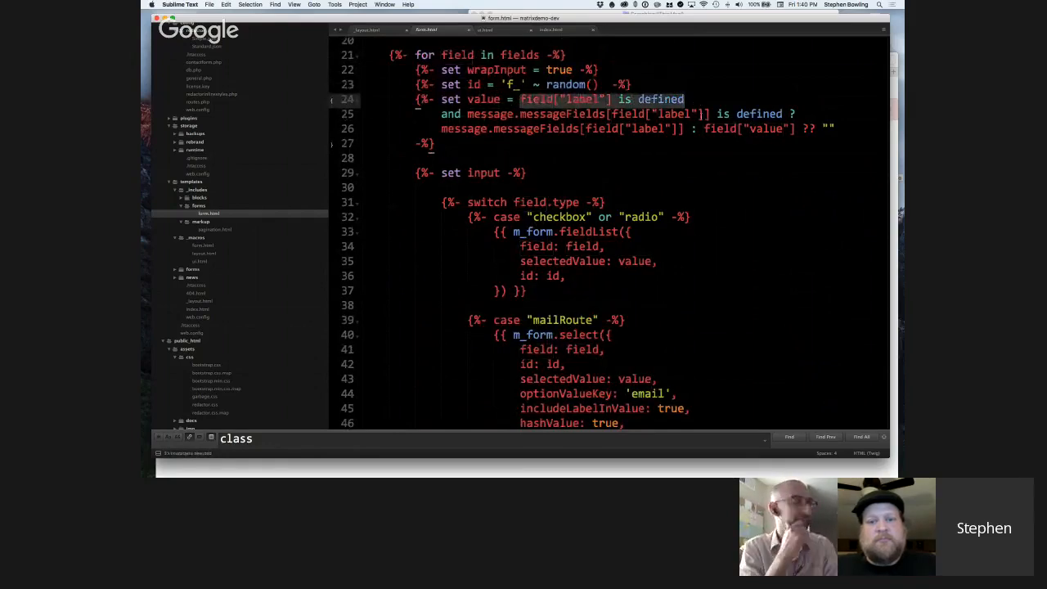
{"action": "left_click", "coordinate": [467, 114]}
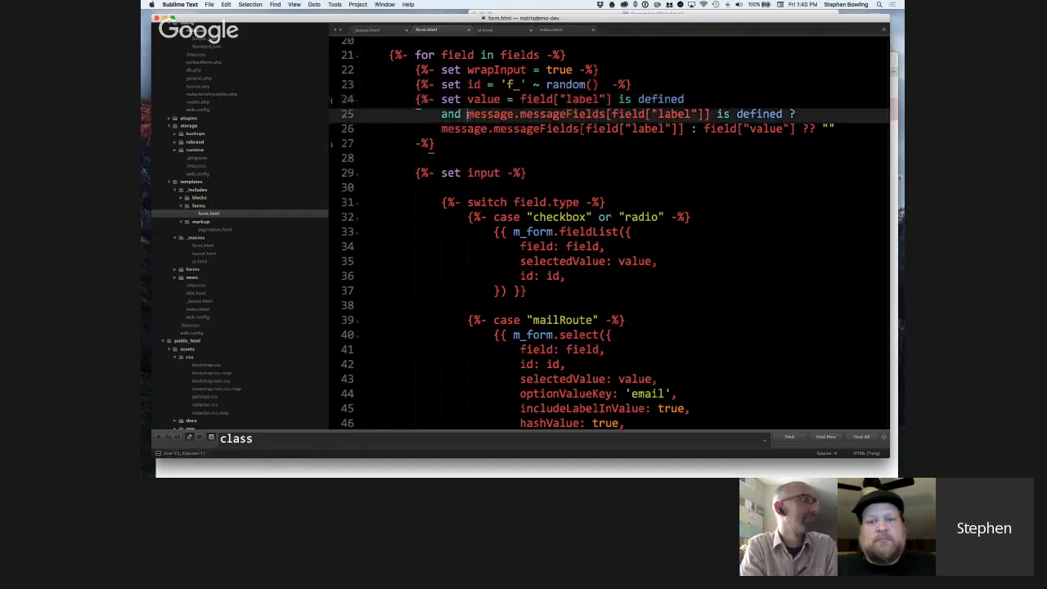
{"action": "left_click_drag", "start_coordinate": [468, 115], "coordinate": [606, 115]}
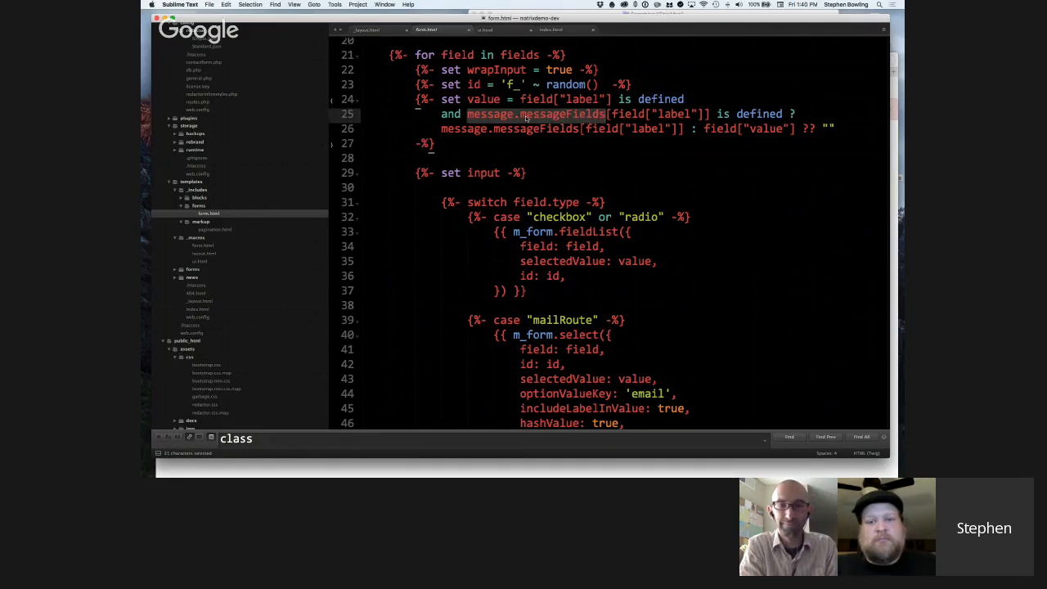
{"action": "left_click", "coordinate": [467, 115]}
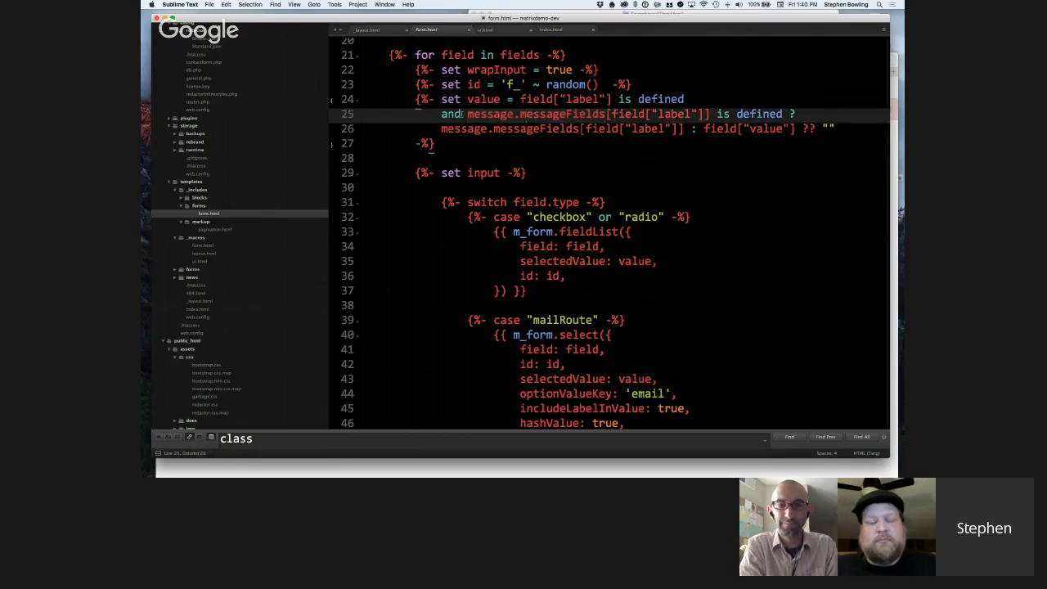
{"action": "left_click_drag", "start_coordinate": [468, 115], "coordinate": [607, 114]}
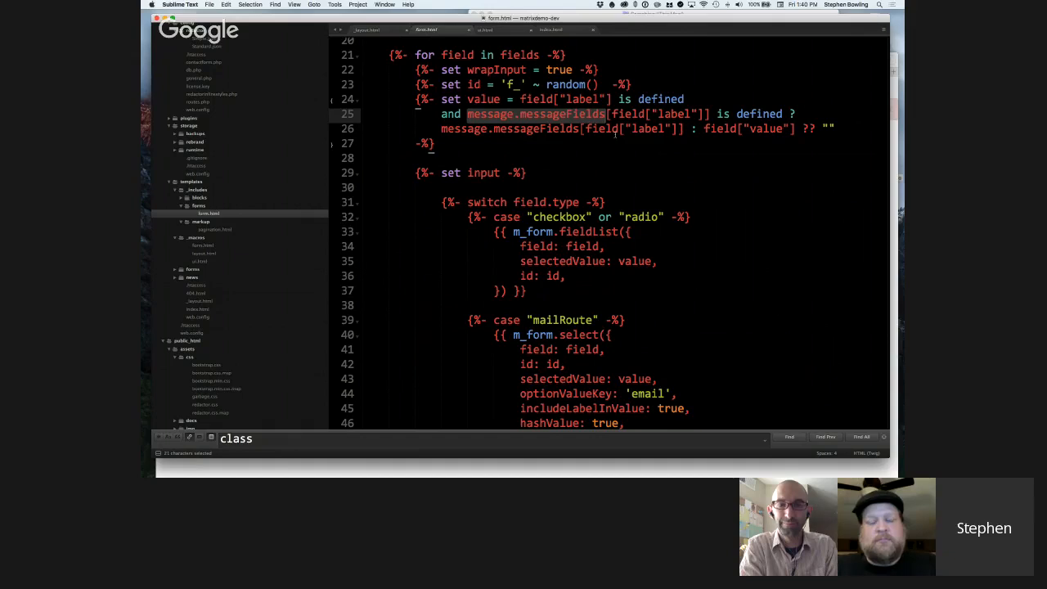
Examine the field.type switch from the checkbox or radio case to the mailRoute case, highlighting the select macro call.
{"action": "scroll", "coordinate": [612, 133], "scroll_direction": "down", "scroll_amount": 1}
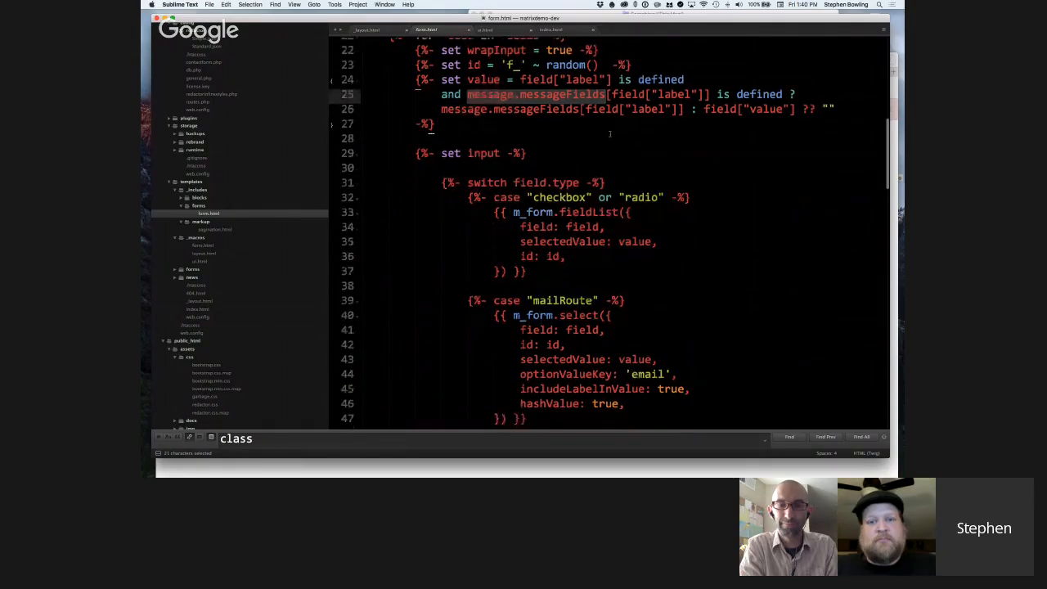
{"action": "scroll", "coordinate": [587, 105], "scroll_direction": "down", "scroll_amount": 5}
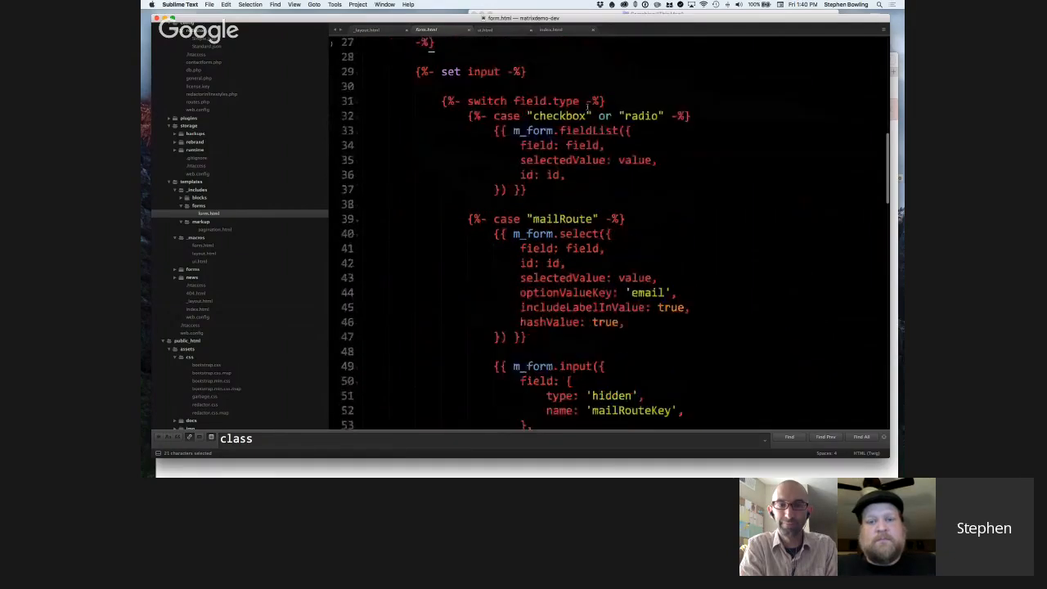
{"action": "scroll", "coordinate": [588, 105], "scroll_direction": "down", "scroll_amount": 2}
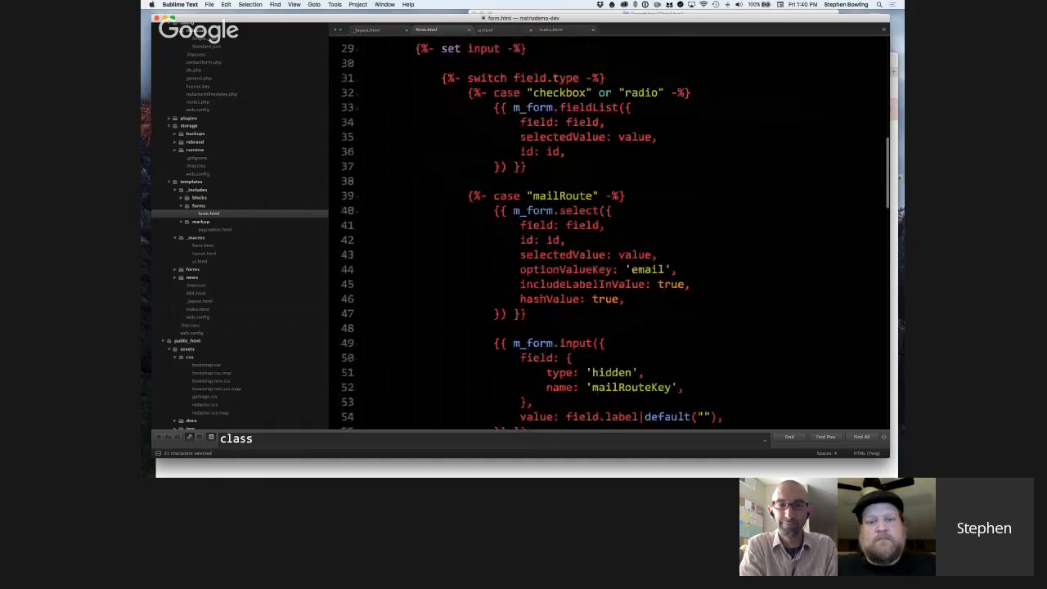
{"action": "scroll", "coordinate": [588, 114], "scroll_direction": "down", "scroll_amount": 1}
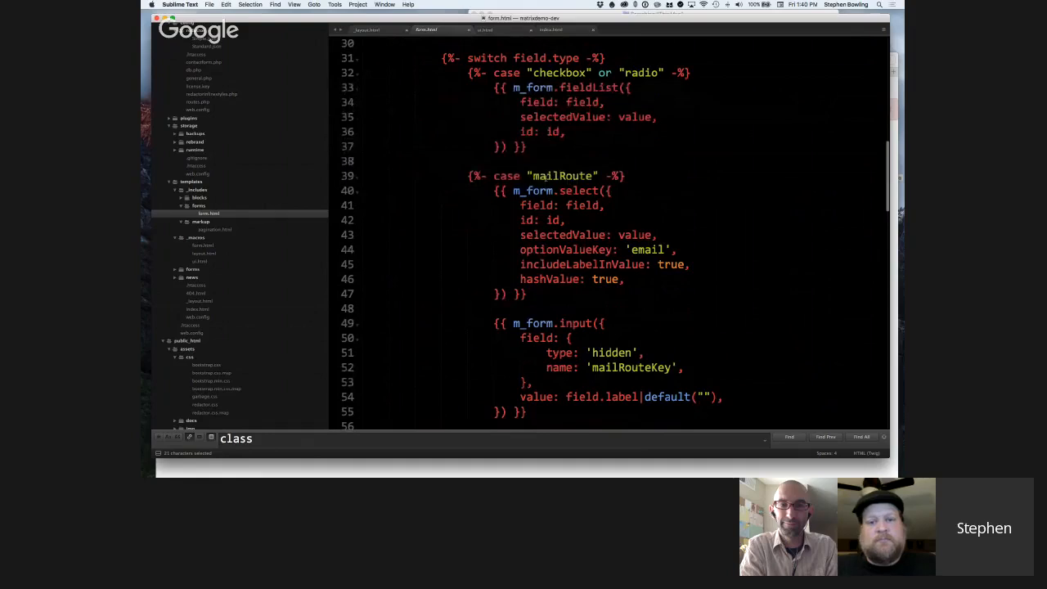
{"action": "double_click", "coordinate": [578, 191]}
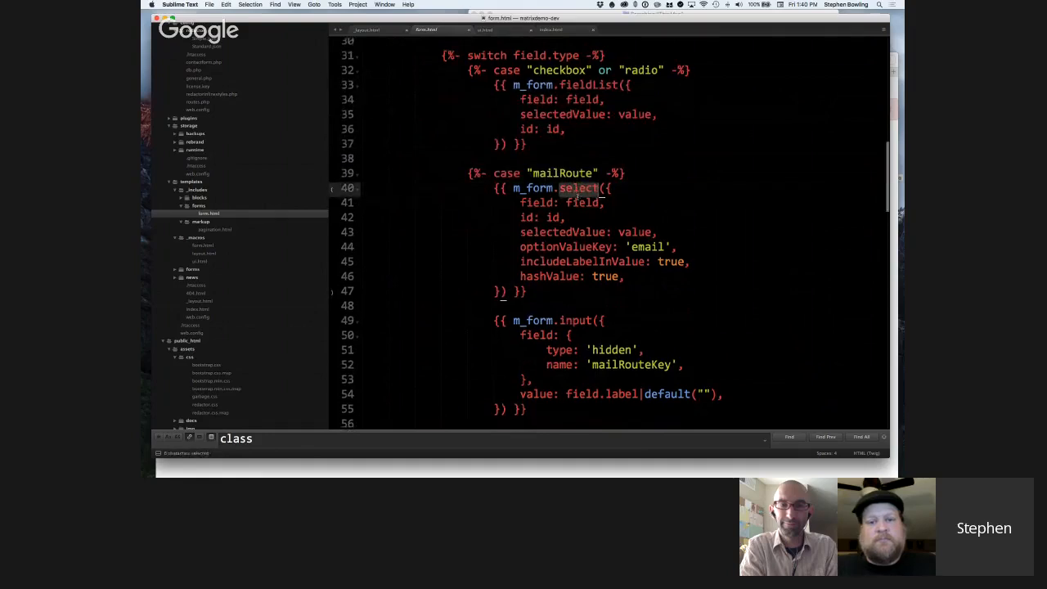
{"action": "scroll", "coordinate": [647, 409], "scroll_direction": "down", "scroll_amount": 1}
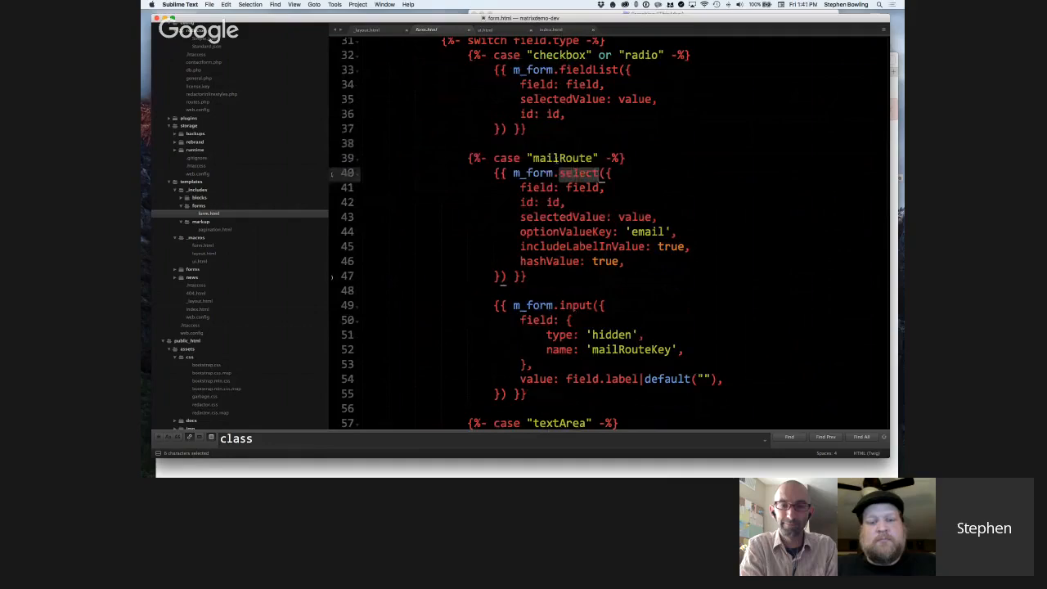
{"action": "left_click", "coordinate": [559, 158]}
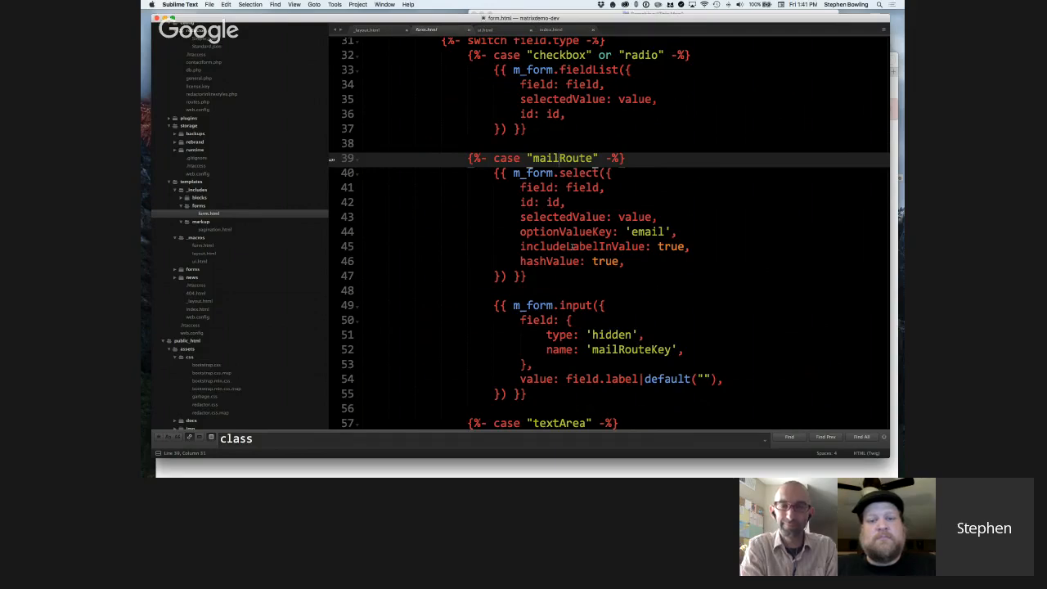
Highlight the m_form.select and m_form.input macro names in the mailRoute case to compare its two calls.
{"action": "scroll", "coordinate": [572, 246], "scroll_direction": "down", "scroll_amount": 3}
{"action": "scroll", "coordinate": [573, 246], "scroll_direction": "down", "scroll_amount": 2}
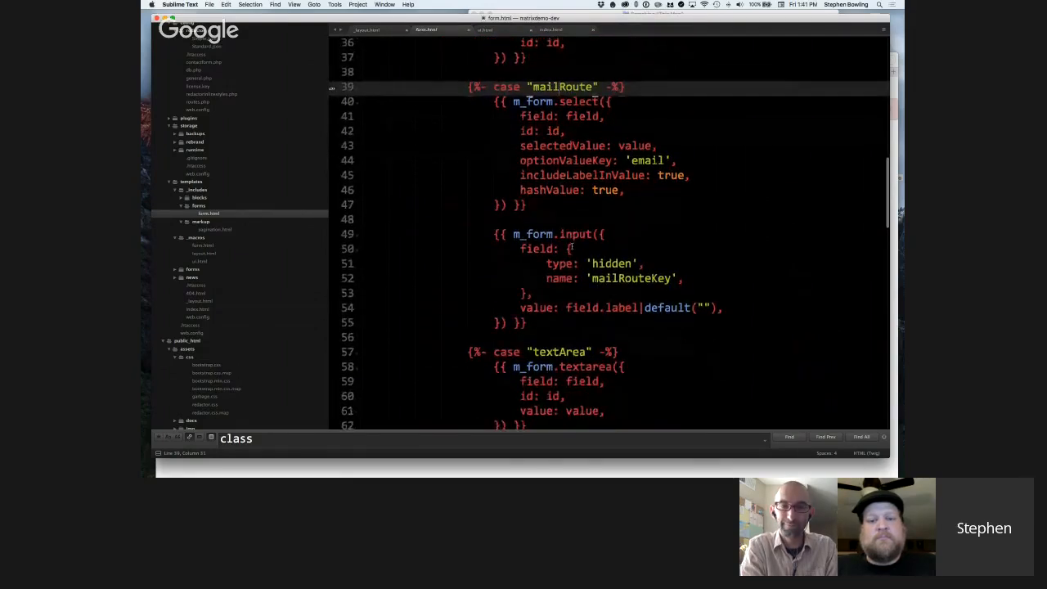
{"action": "scroll", "coordinate": [572, 246], "scroll_direction": "down", "scroll_amount": 2}
{"action": "double_click", "coordinate": [579, 70]}
{"action": "double_click", "coordinate": [576, 203]}
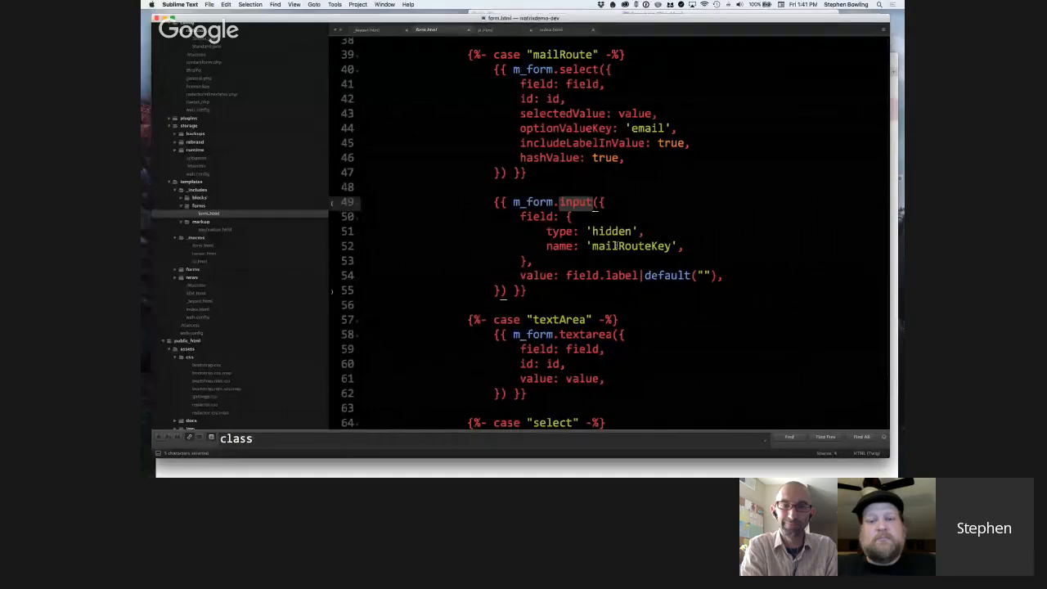
Review the hidden mailRouteKey input and the textArea and select cases that follow it.
{"action": "scroll", "coordinate": [615, 245], "scroll_direction": "down", "scroll_amount": 1}
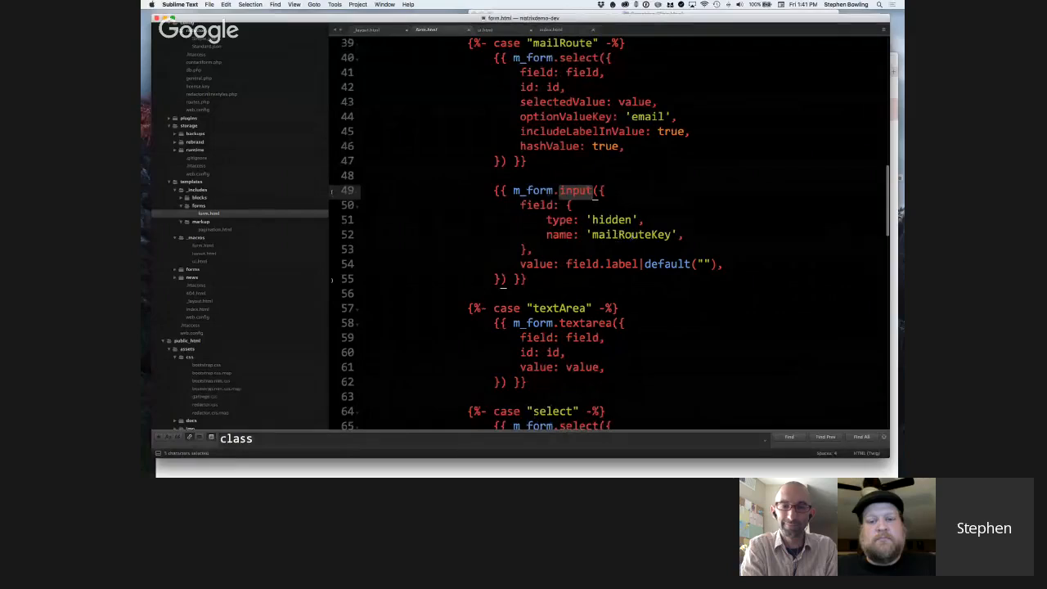
{"action": "scroll", "coordinate": [631, 236], "scroll_direction": "down", "scroll_amount": 1}
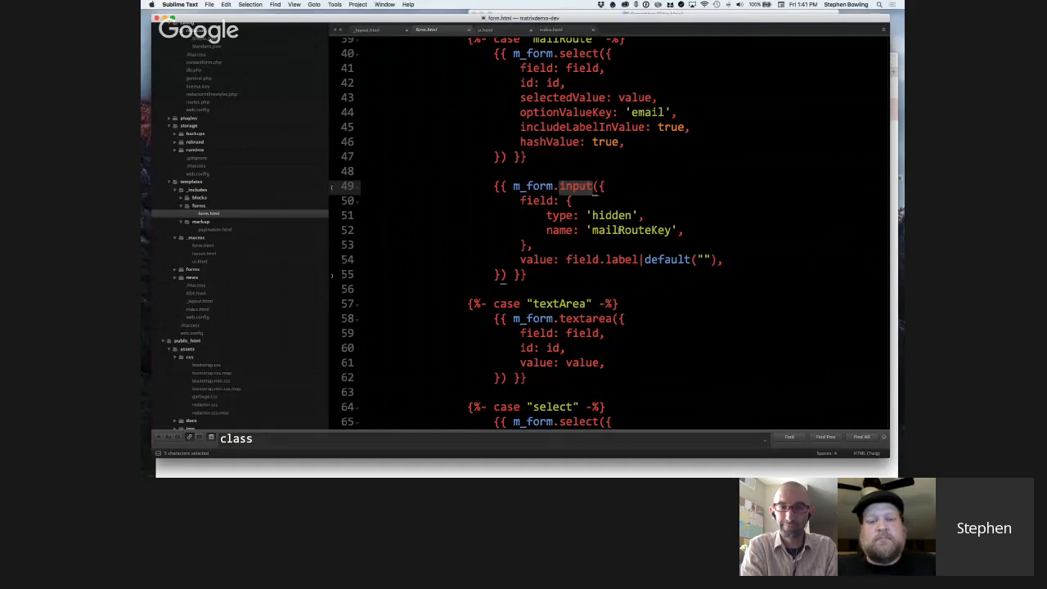
{"action": "scroll", "coordinate": [614, 232], "scroll_direction": "down", "scroll_amount": 3}
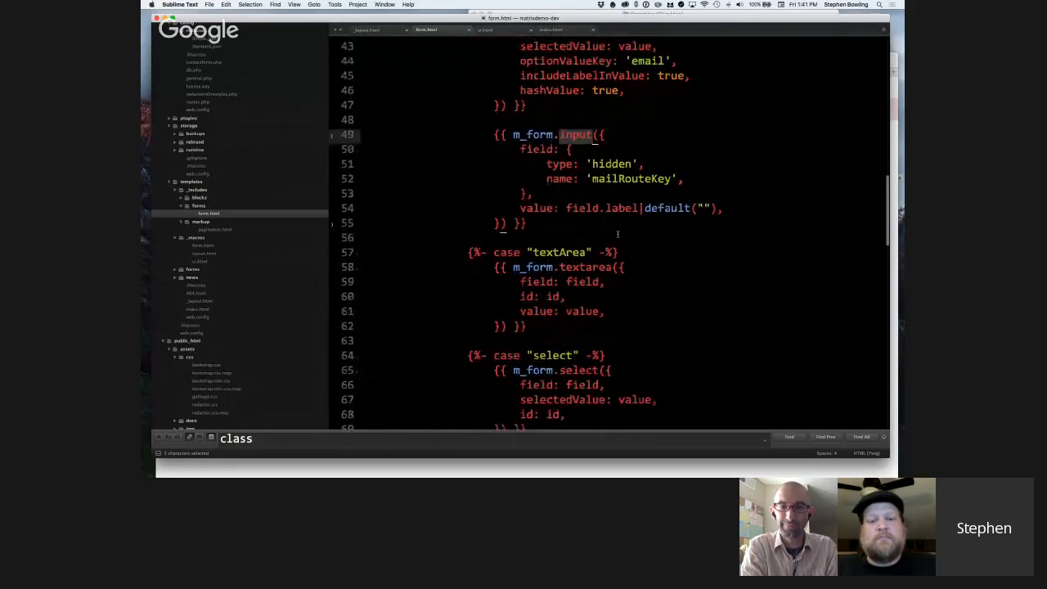
{"action": "scroll", "coordinate": [630, 172], "scroll_direction": "down", "scroll_amount": 2}
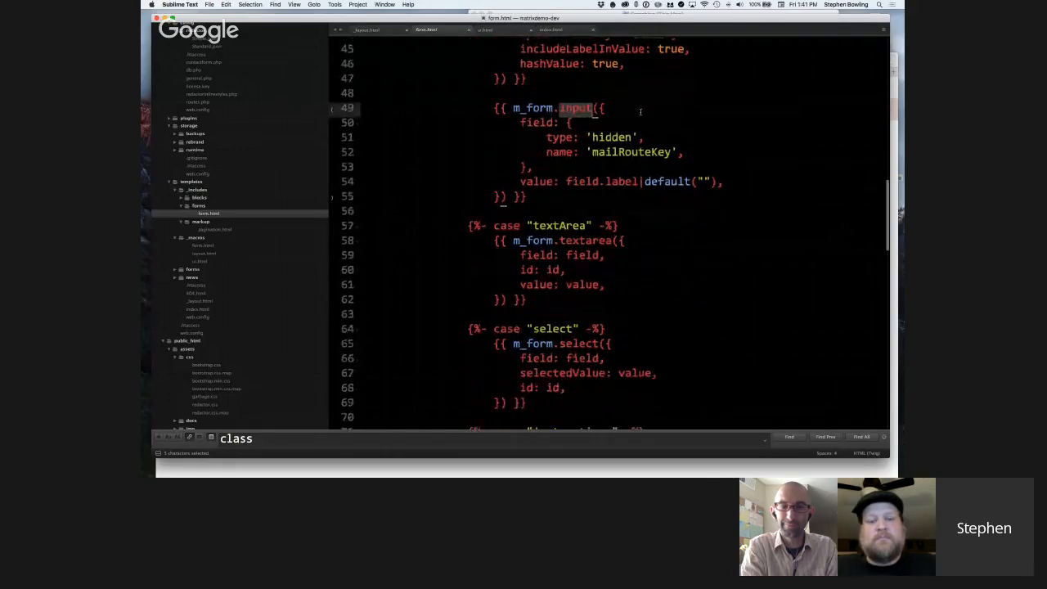
Examine the textArea case in the field.type switch and its m_form.textarea call.
{"action": "scroll", "coordinate": [630, 164], "scroll_direction": "down", "scroll_amount": 1}
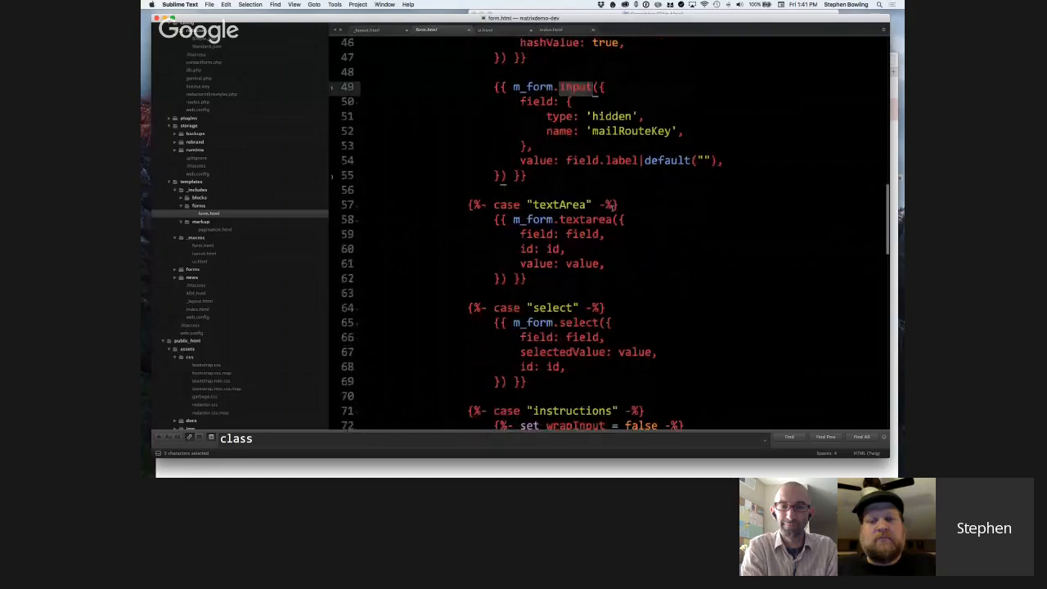
{"action": "scroll", "coordinate": [614, 206], "scroll_direction": "down", "scroll_amount": 3}
{"action": "left_click", "coordinate": [547, 156]}
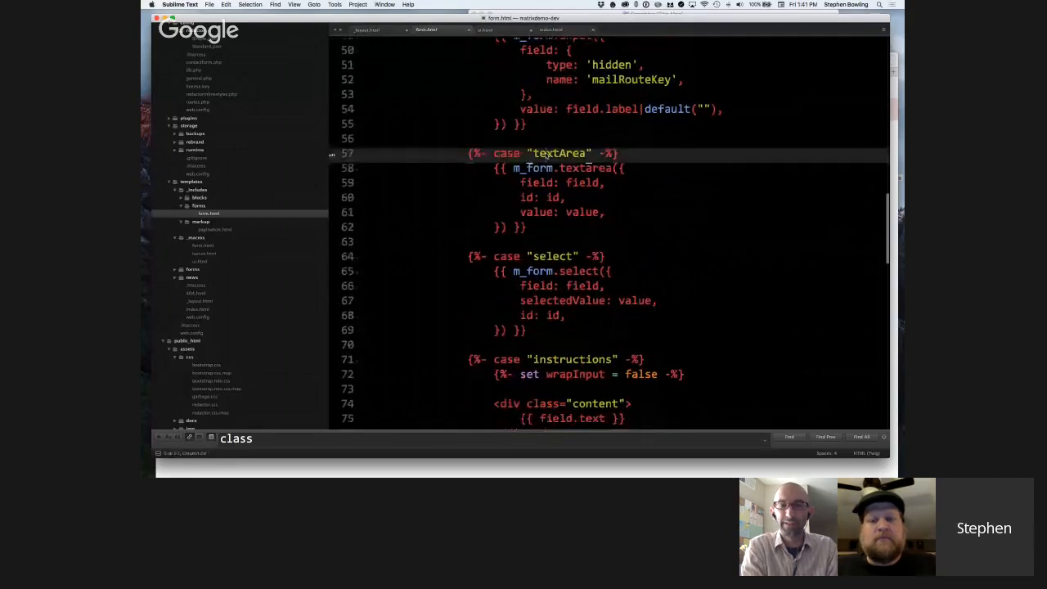
{"action": "scroll", "coordinate": [560, 243], "scroll_direction": "up", "scroll_amount": 1}
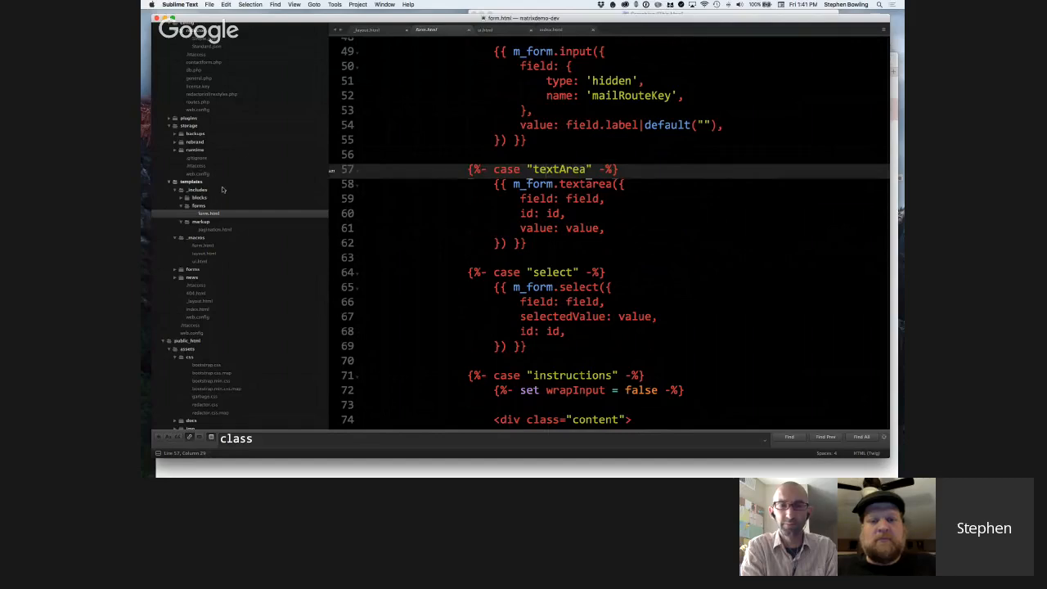
Look through the project's file tree around the templates and _macros folders.
{"action": "scroll", "coordinate": [222, 190], "scroll_direction": "down", "scroll_amount": 4}
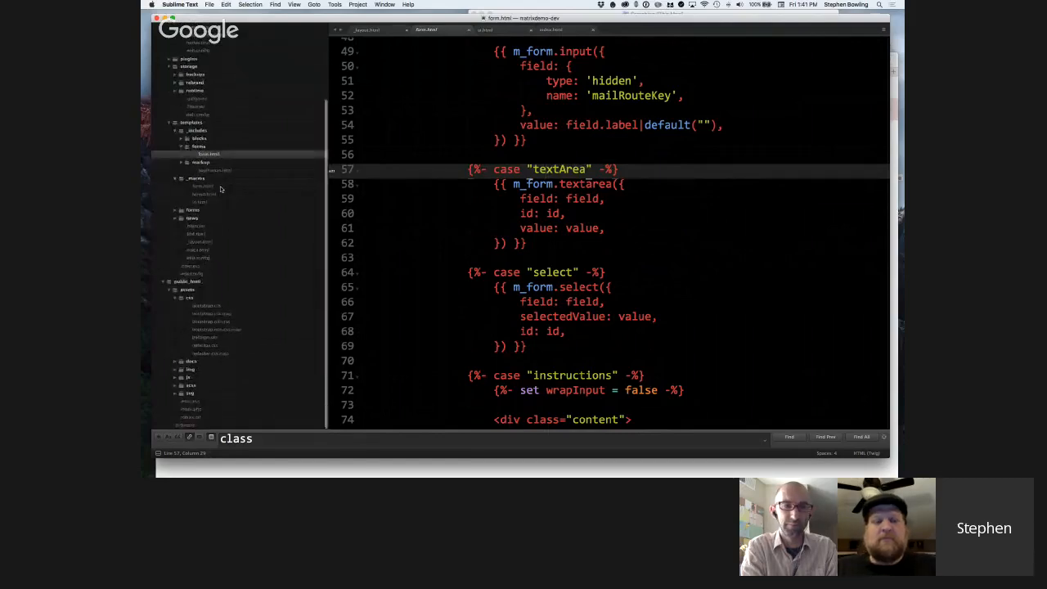
{"action": "scroll", "coordinate": [217, 184], "scroll_direction": "up", "scroll_amount": 5}
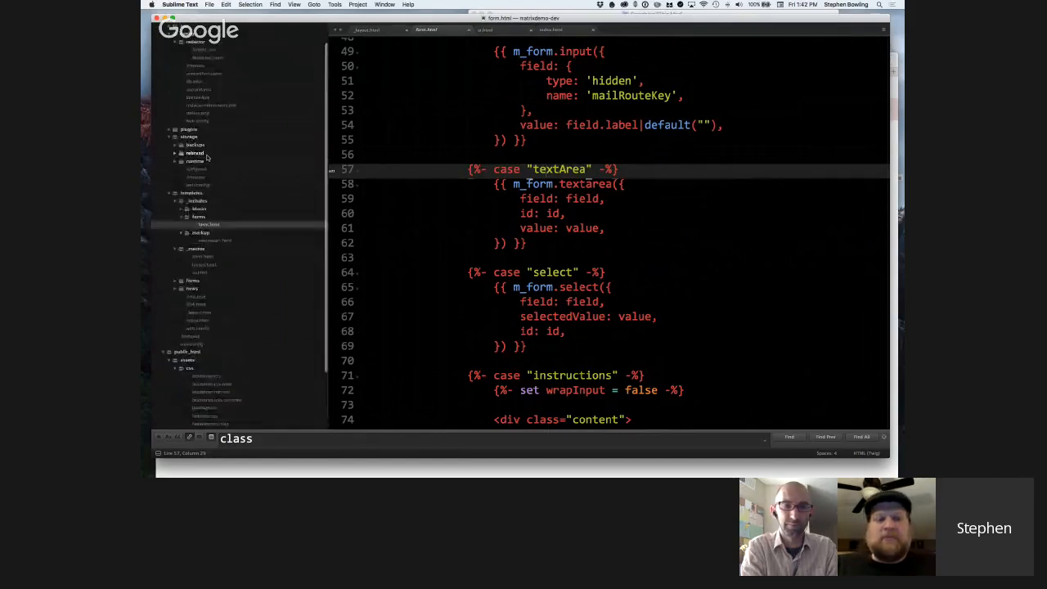
{"action": "scroll", "coordinate": [207, 157], "scroll_direction": "down", "scroll_amount": 5}
{"action": "scroll", "coordinate": [626, 158], "scroll_direction": "down", "scroll_amount": 1}
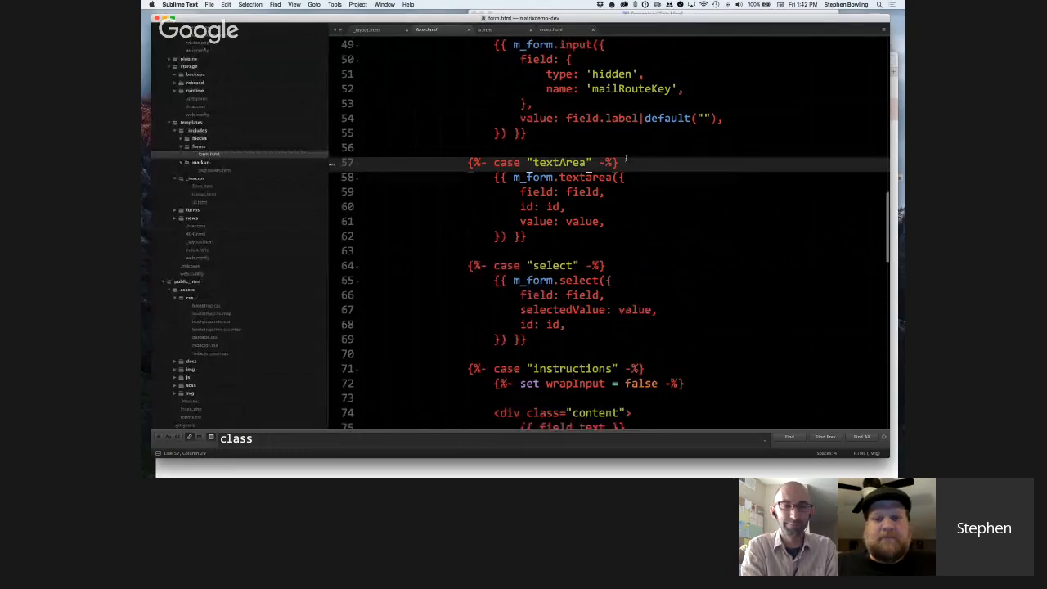
Review the select, instructions and default cases of the switch, returning to the blank line above the textArea case.
{"action": "scroll", "coordinate": [626, 158], "scroll_direction": "down", "scroll_amount": 2}
{"action": "scroll", "coordinate": [626, 158], "scroll_direction": "down", "scroll_amount": 2}
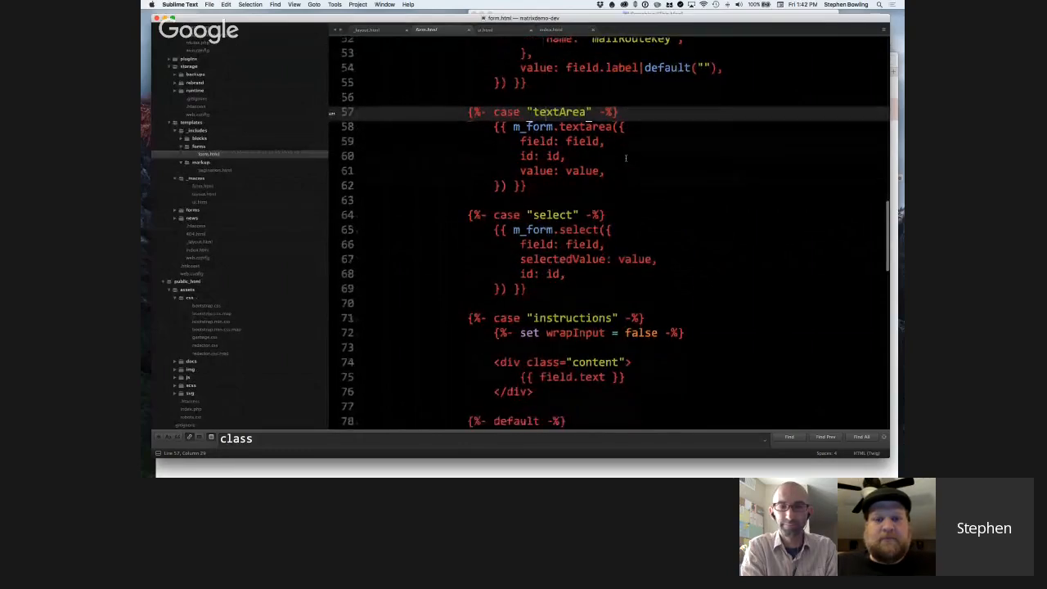
{"action": "scroll", "coordinate": [626, 158], "scroll_direction": "down", "scroll_amount": 1}
{"action": "scroll", "coordinate": [573, 155], "scroll_direction": "down", "scroll_amount": 5}
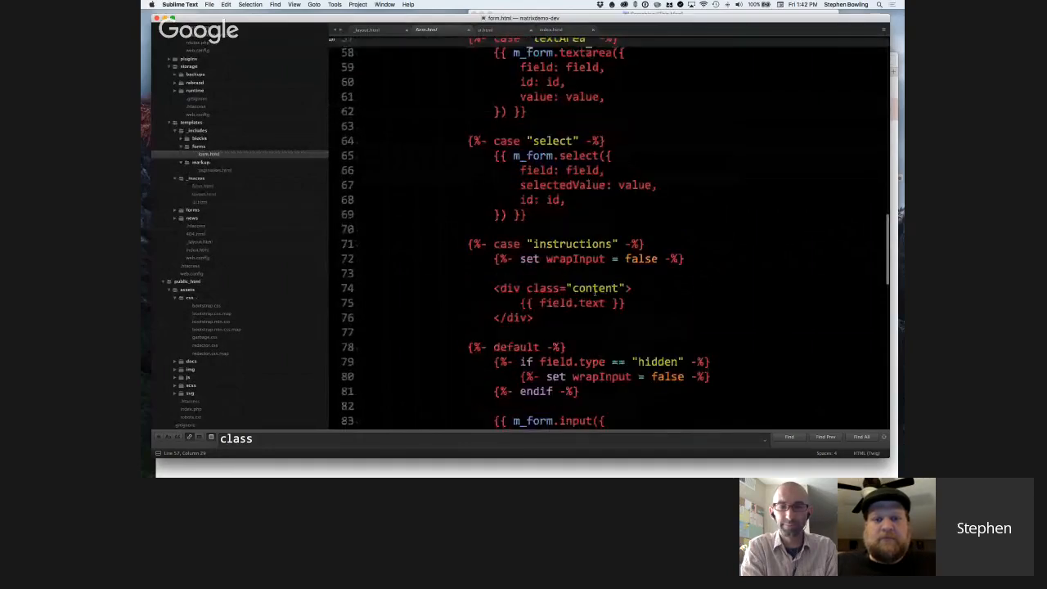
{"action": "scroll", "coordinate": [595, 288], "scroll_direction": "up", "scroll_amount": 8}
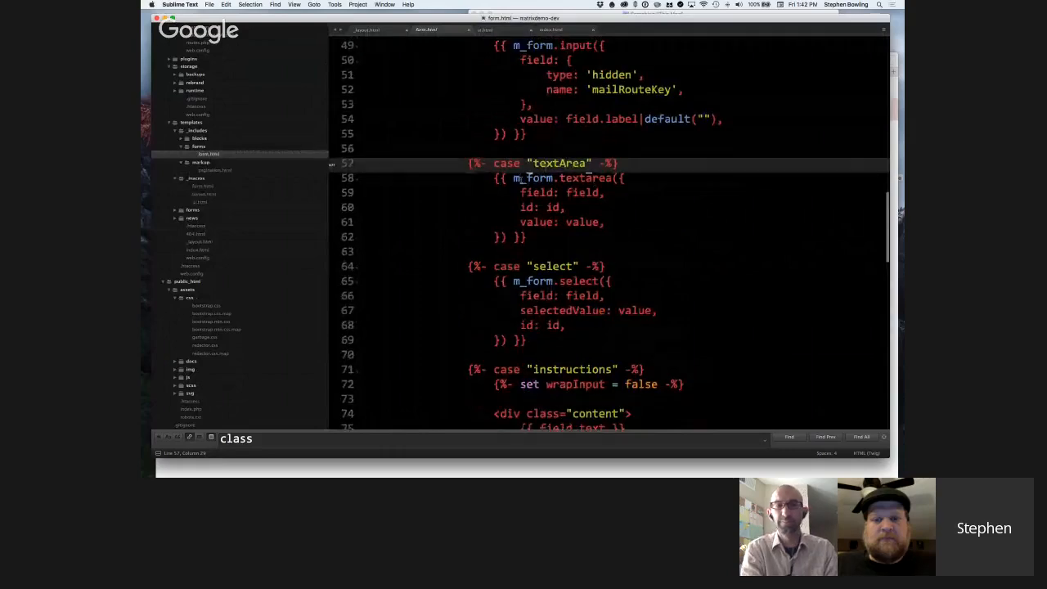
{"action": "left_click", "coordinate": [578, 154]}
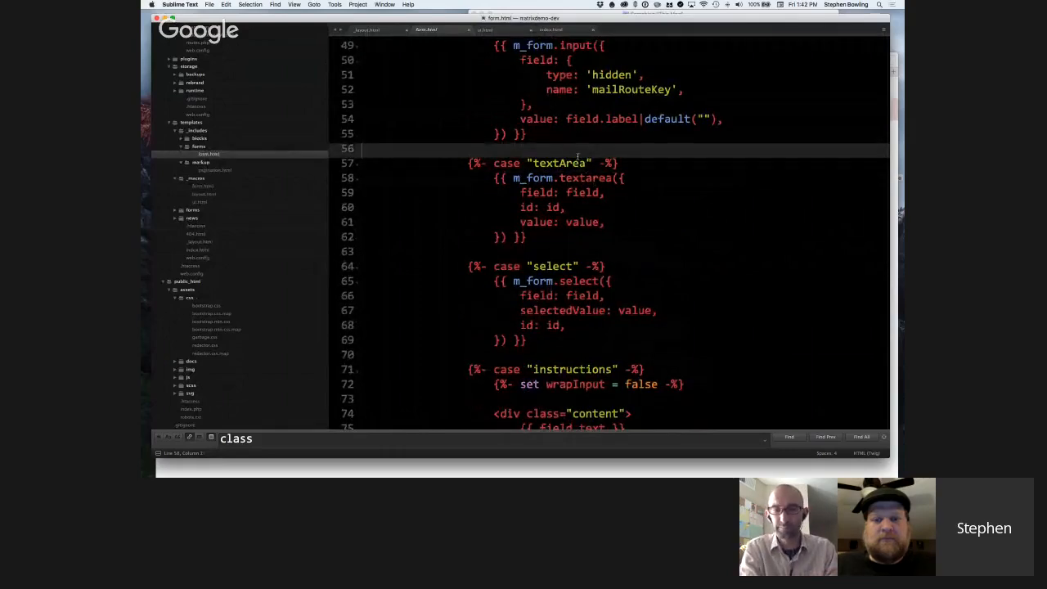
Find the form.html macro template by searching the project files for "macro/form" and open it.
{"action": "key", "text": "super+p"}
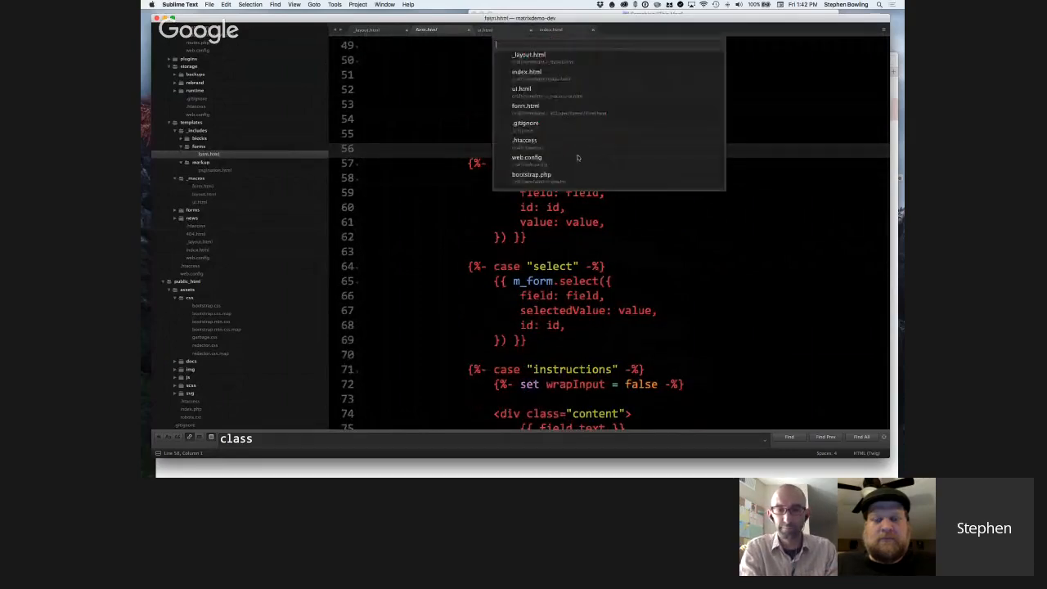
{"action": "type", "text": "form"}
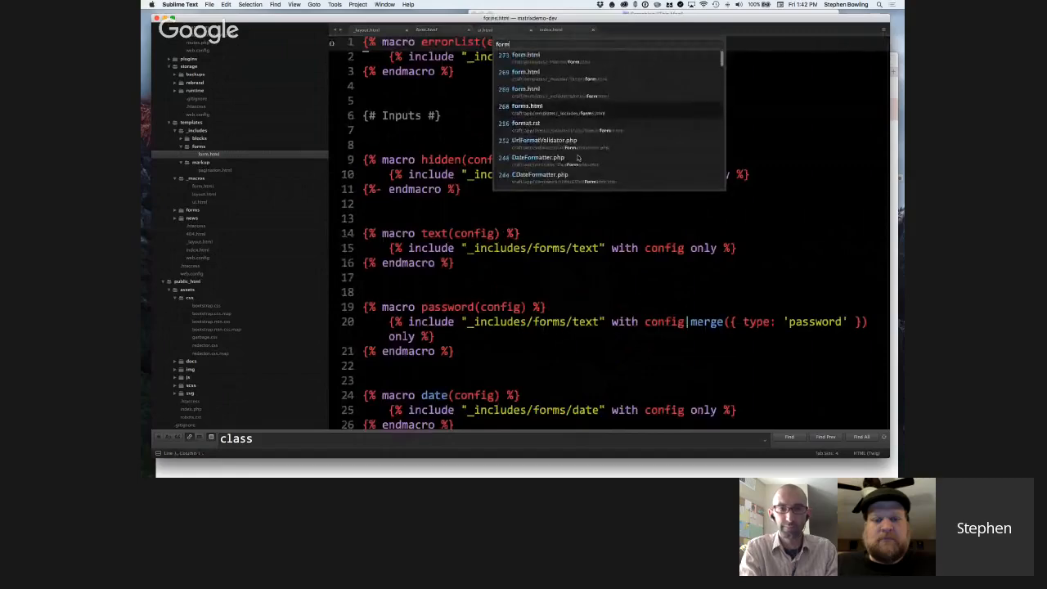
{"action": "key", "text": "BackSpace"}
{"action": "key", "text": "BackSpace"}
{"action": "key", "text": "BackSpace"}
{"action": "key", "text": "BackSpace"}
{"action": "type", "text": "macro"}
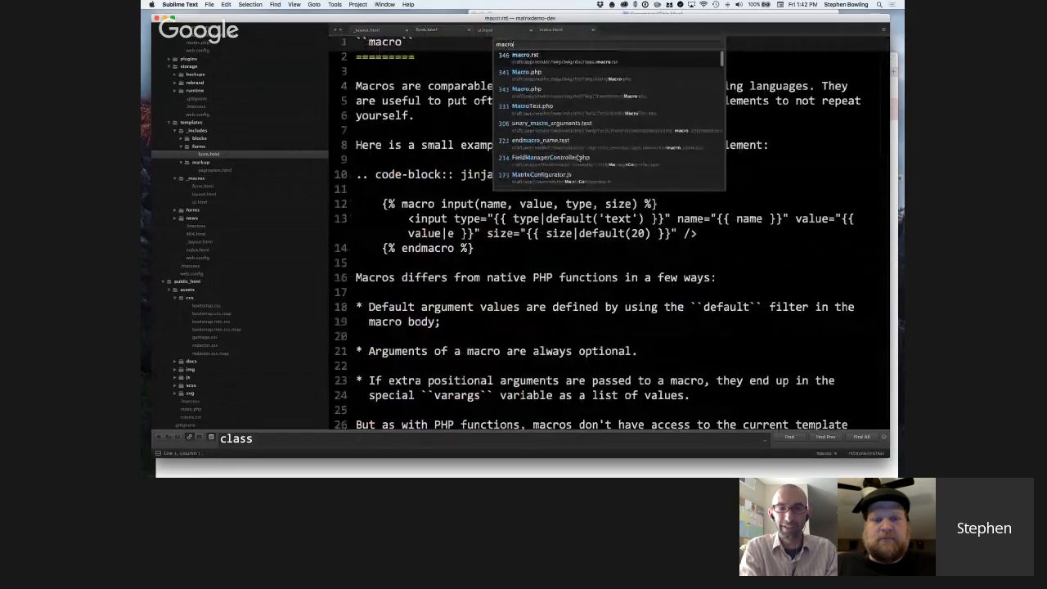
{"action": "type", "text": "/form"}
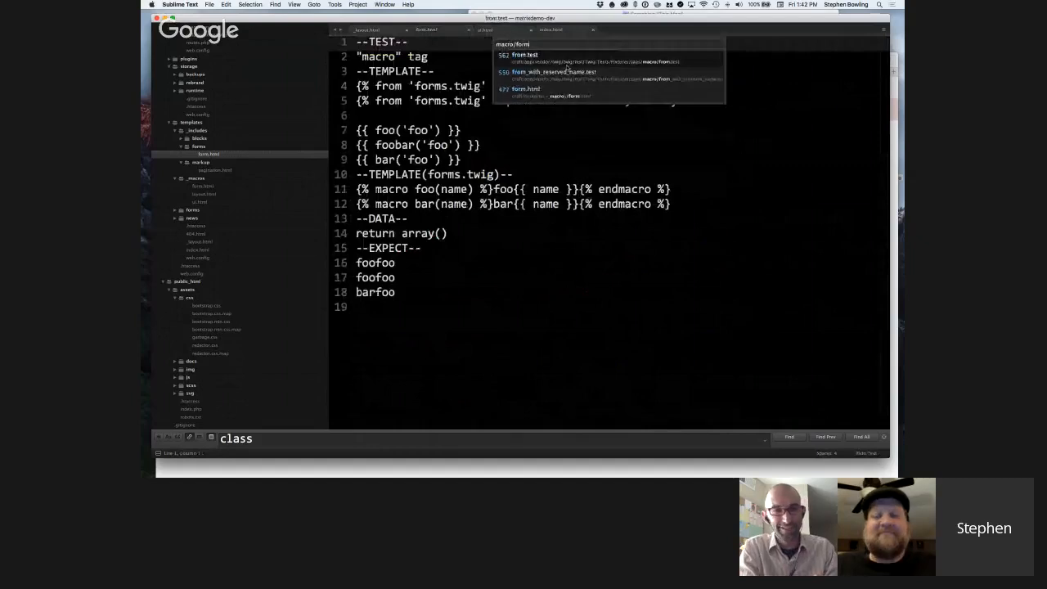
{"action": "left_click", "coordinate": [562, 90]}
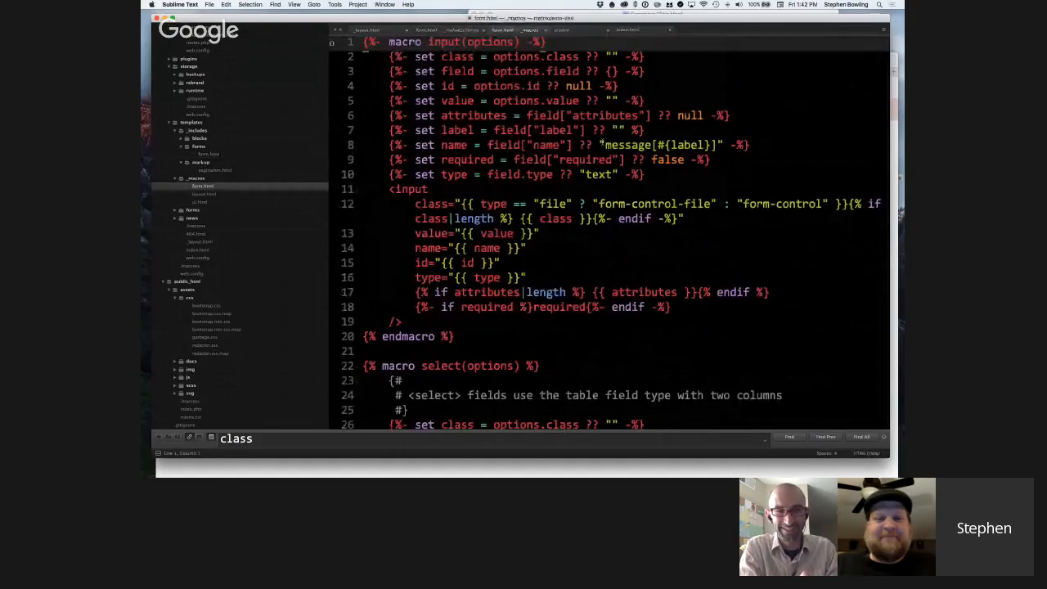
Examine the input macro's defaults, highlighting the message[#{label}] name fallback and the field-based settings from attributes to type.
{"action": "scroll", "coordinate": [602, 142], "scroll_direction": "down", "scroll_amount": 2}
{"action": "scroll", "coordinate": [602, 142], "scroll_direction": "up", "scroll_amount": 2}
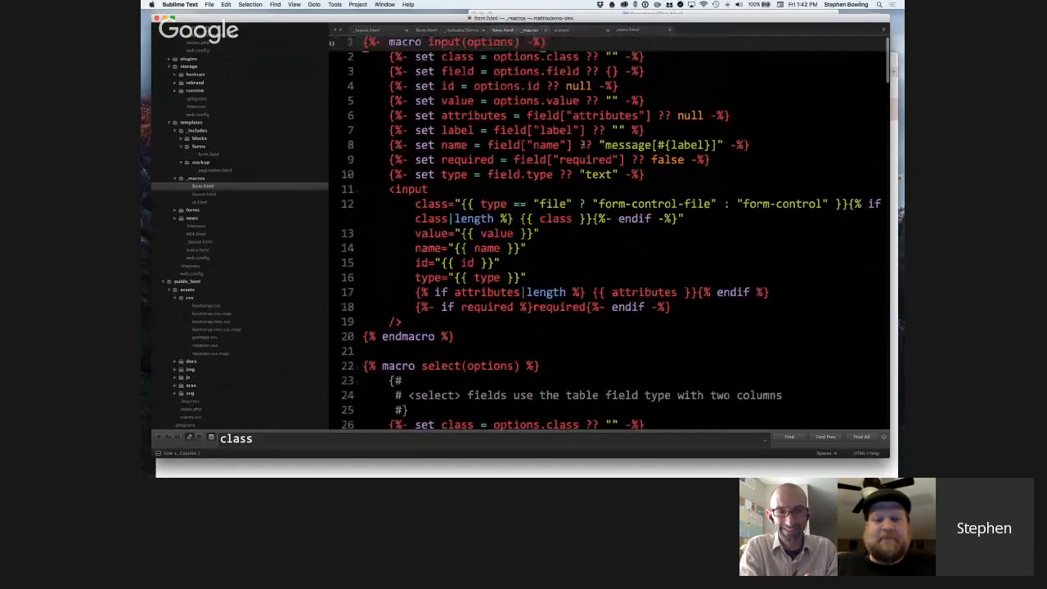
{"action": "scroll", "coordinate": [558, 160], "scroll_direction": "down", "scroll_amount": 1}
{"action": "scroll", "coordinate": [559, 161], "scroll_direction": "up", "scroll_amount": 1}
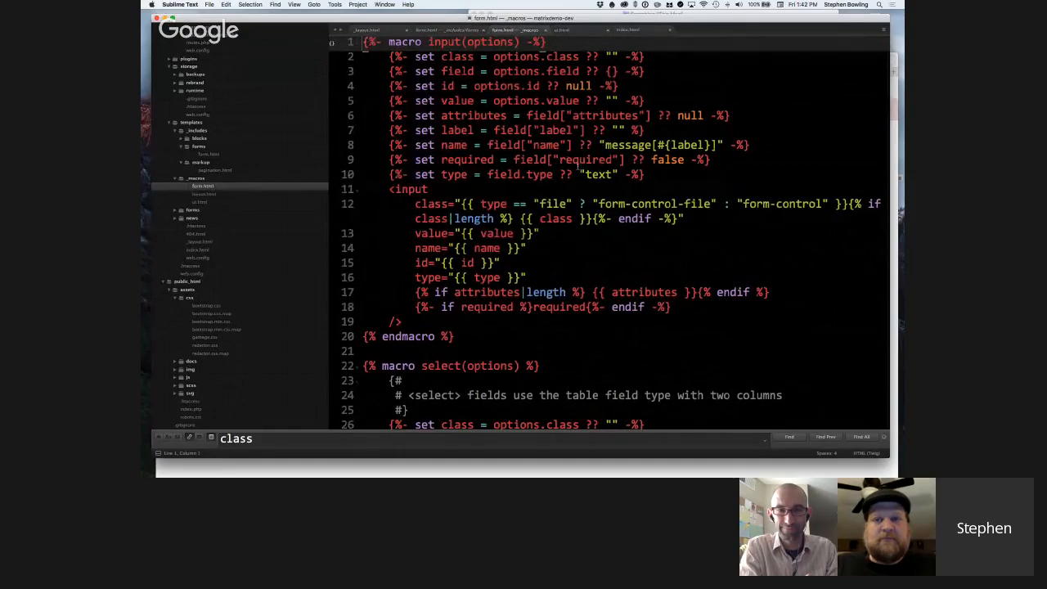
{"action": "scroll", "coordinate": [579, 167], "scroll_direction": "down", "scroll_amount": 1}
{"action": "scroll", "coordinate": [578, 167], "scroll_direction": "up", "scroll_amount": 1}
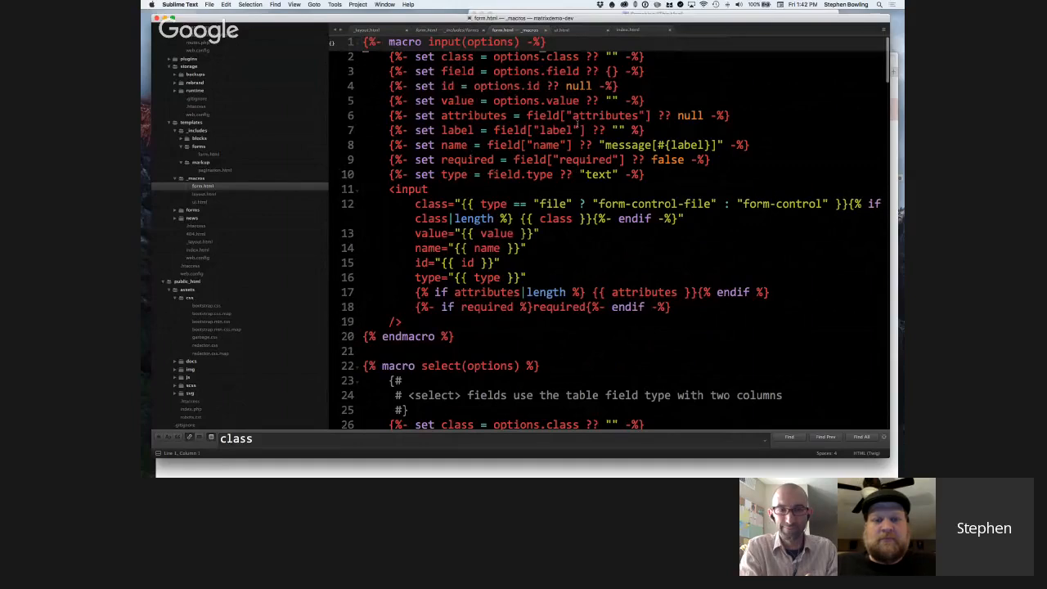
{"action": "left_click_drag", "start_coordinate": [604, 145], "coordinate": [721, 145]}
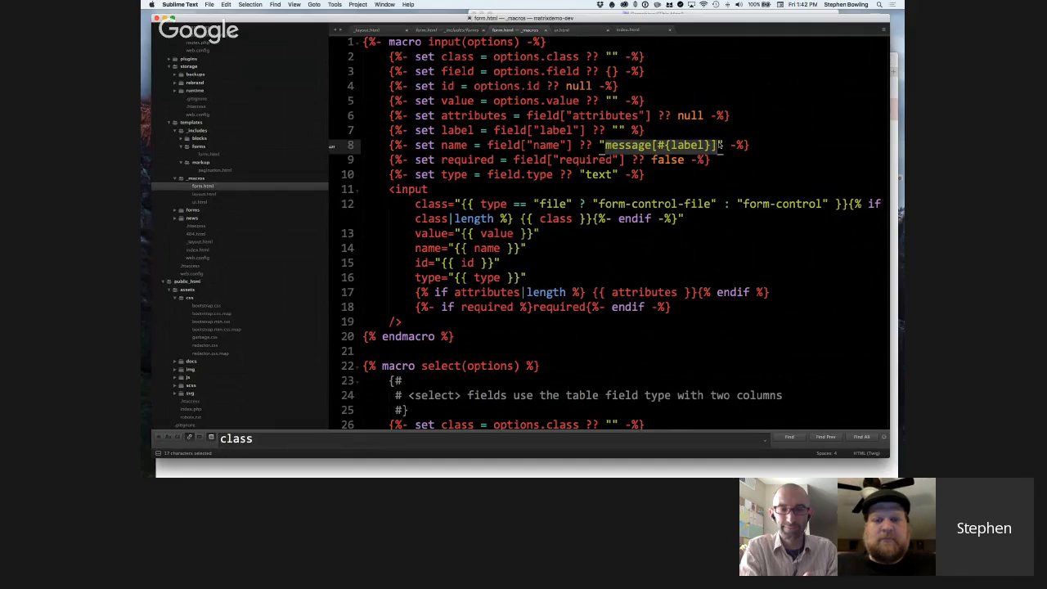
{"action": "left_click", "coordinate": [655, 134]}
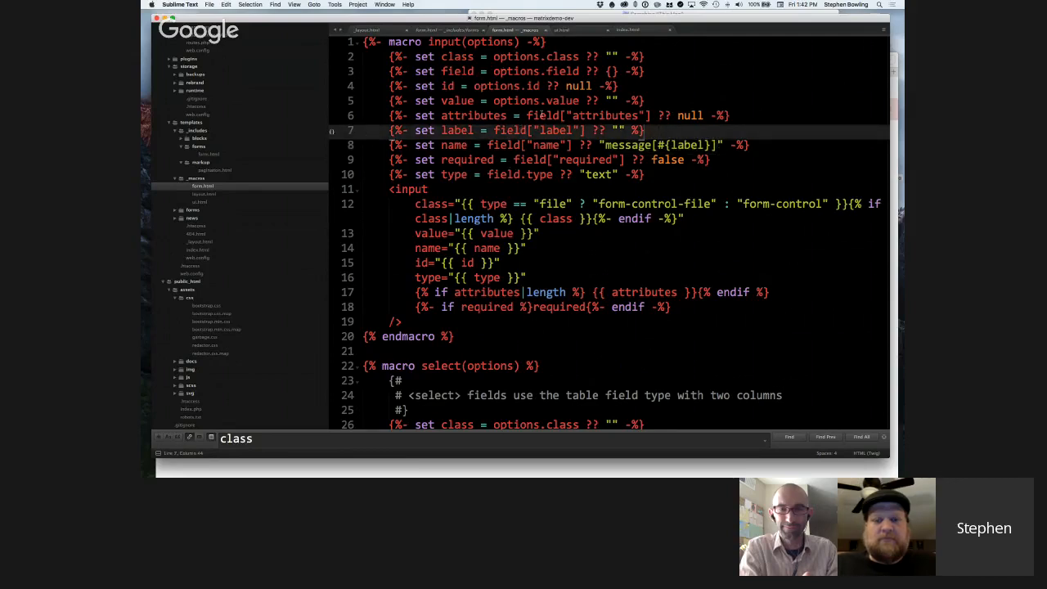
{"action": "left_click_drag", "start_coordinate": [528, 114], "coordinate": [656, 179]}
{"action": "left_click", "coordinate": [655, 176]}
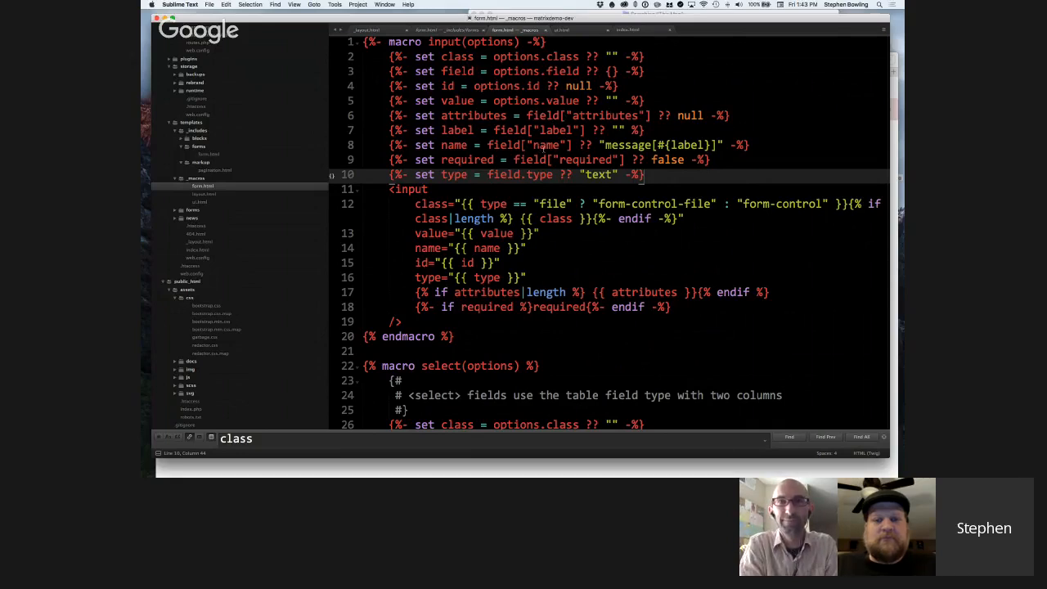
Highlight the name fallback string and its #{label} interpolation, and look over the input element markup below.
{"action": "left_click_drag", "start_coordinate": [605, 144], "coordinate": [725, 145]}
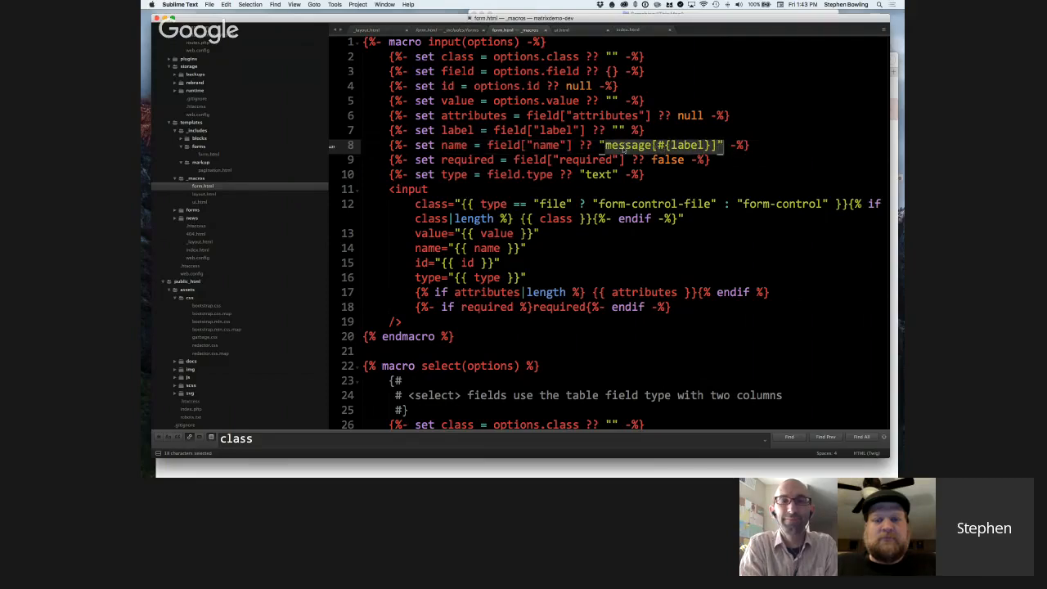
{"action": "left_click", "coordinate": [658, 145]}
{"action": "left_click_drag", "start_coordinate": [658, 145], "coordinate": [712, 144]}
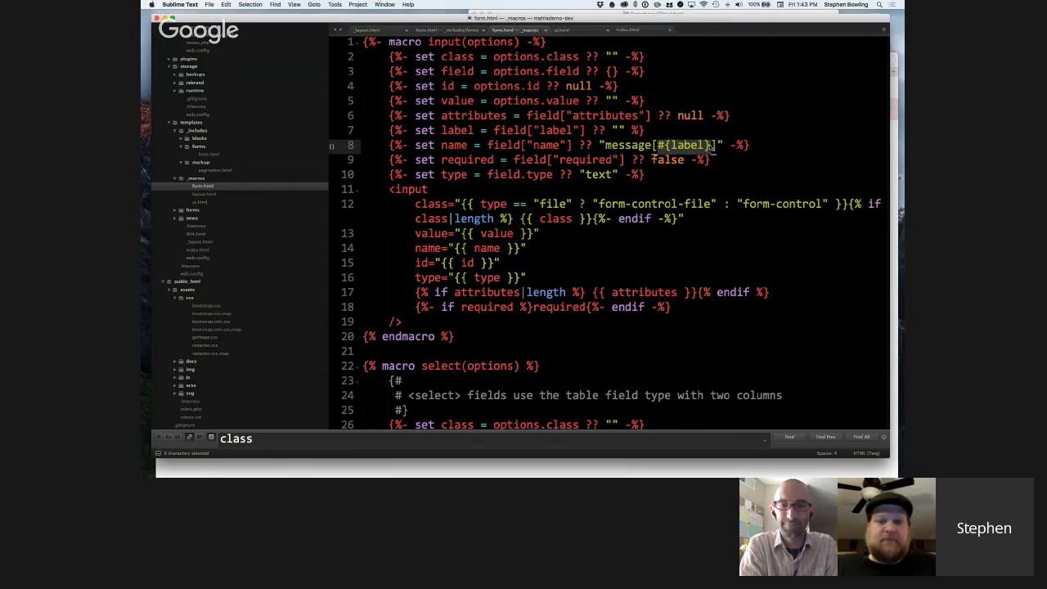
{"action": "scroll", "coordinate": [652, 150], "scroll_direction": "down", "scroll_amount": 1}
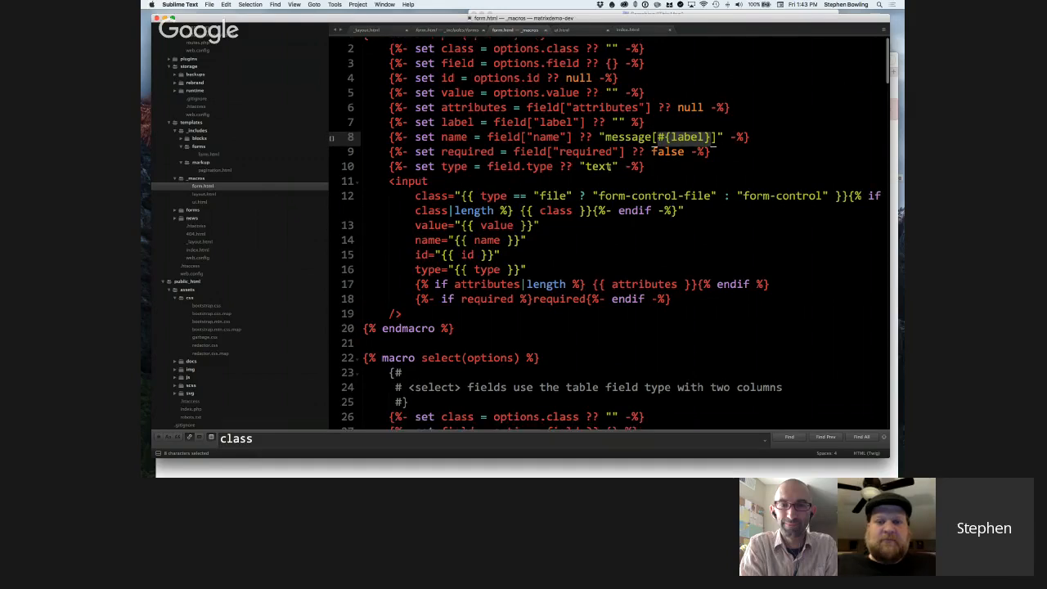
{"action": "scroll", "coordinate": [522, 167], "scroll_direction": "down", "scroll_amount": 2}
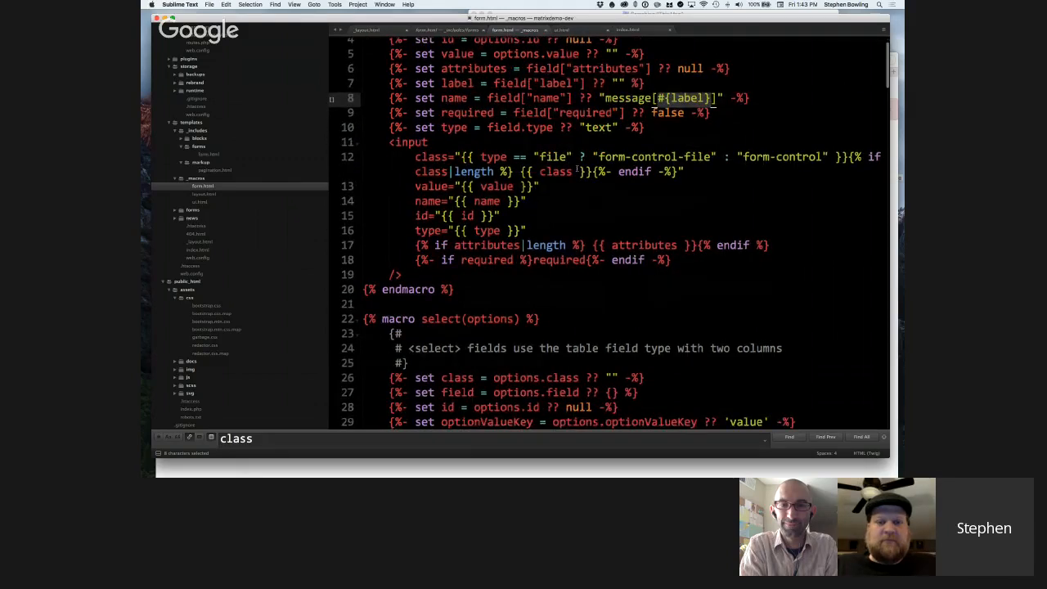
{"action": "scroll", "coordinate": [578, 170], "scroll_direction": "up", "scroll_amount": 3}
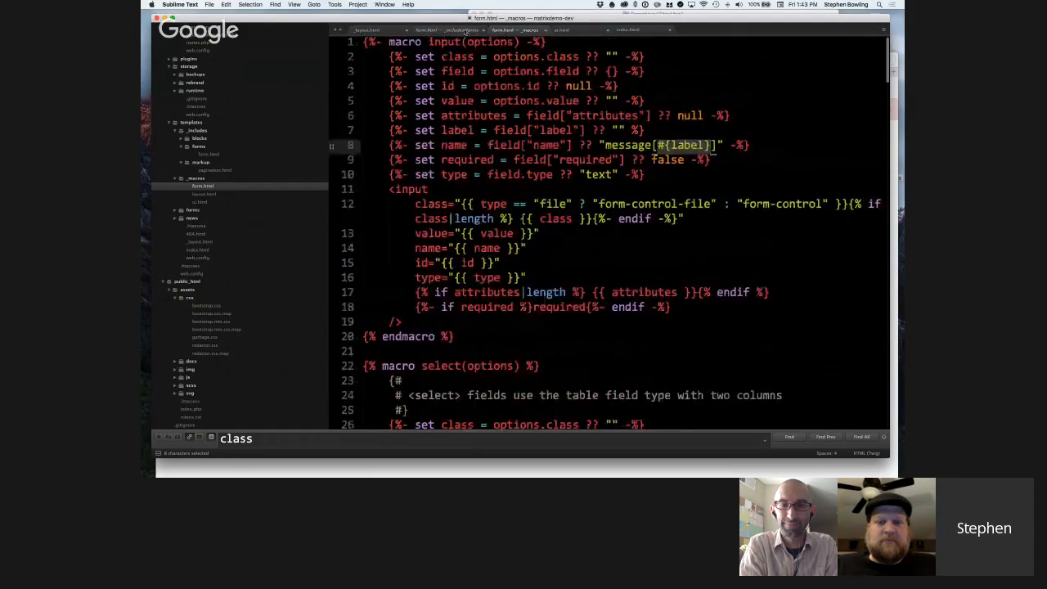
{"action": "scroll", "coordinate": [439, 263], "scroll_direction": "down", "scroll_amount": 3}
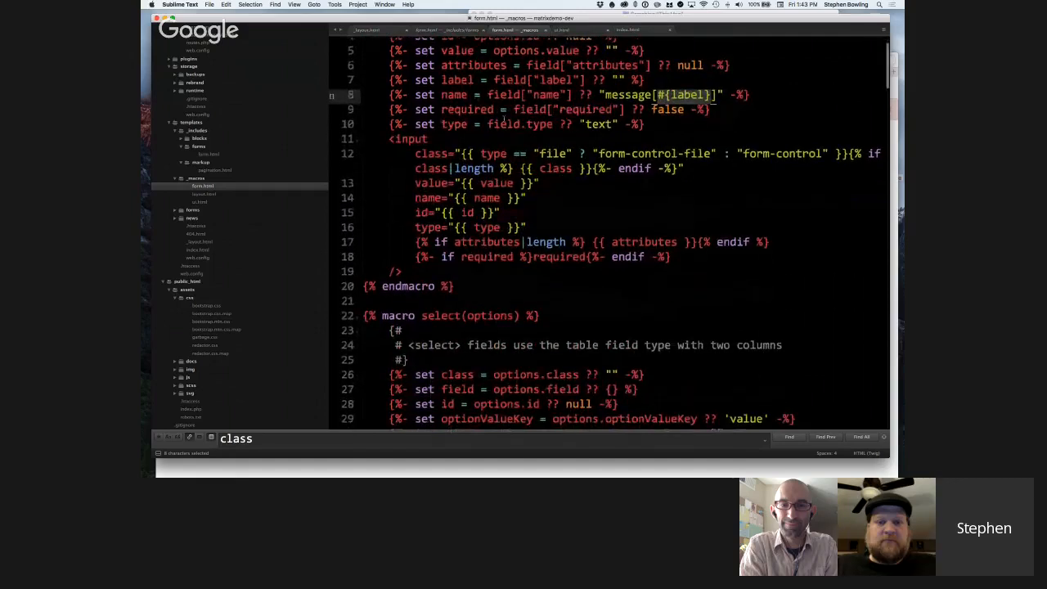
Return to the _includes/forms form.html and review its switch cases down to the default m_form.input and fieldGroupWrapper calls.
{"action": "left_click", "coordinate": [460, 30]}
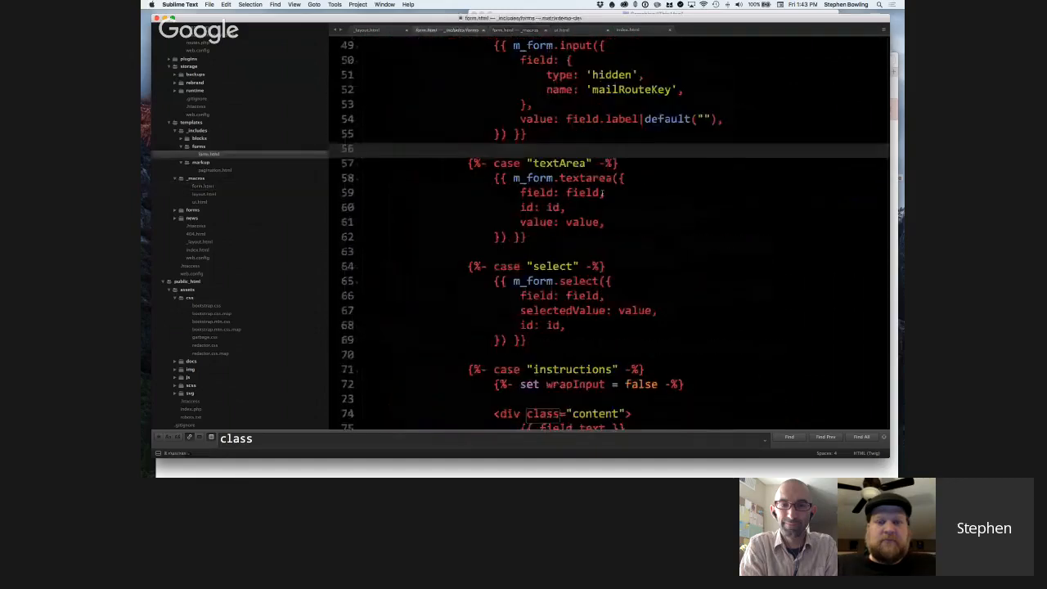
{"action": "scroll", "coordinate": [603, 194], "scroll_direction": "down", "scroll_amount": 6}
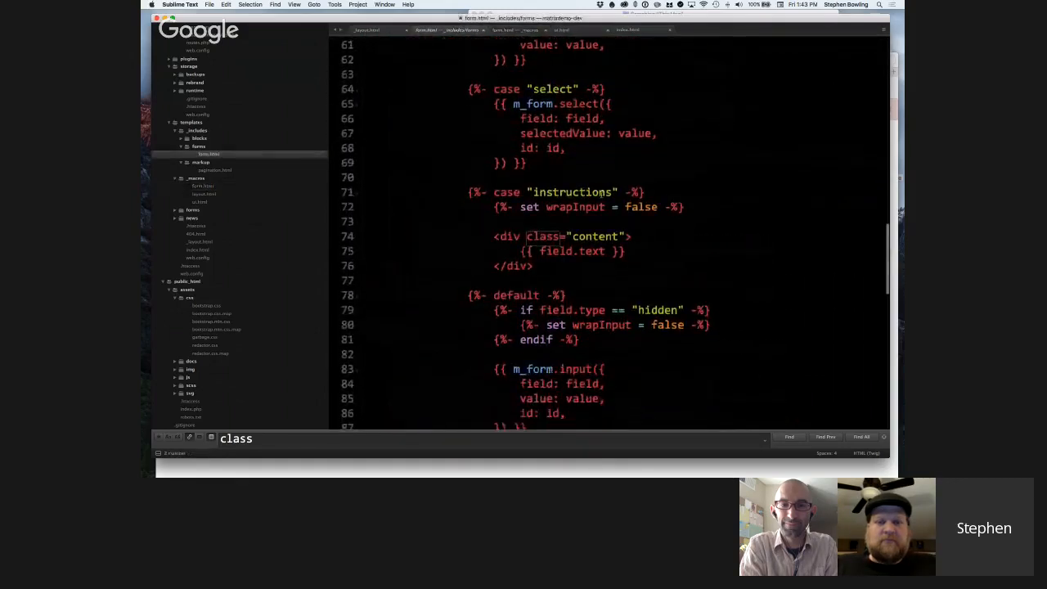
{"action": "scroll", "coordinate": [603, 194], "scroll_direction": "up", "scroll_amount": 4}
{"action": "scroll", "coordinate": [602, 194], "scroll_direction": "down", "scroll_amount": 6}
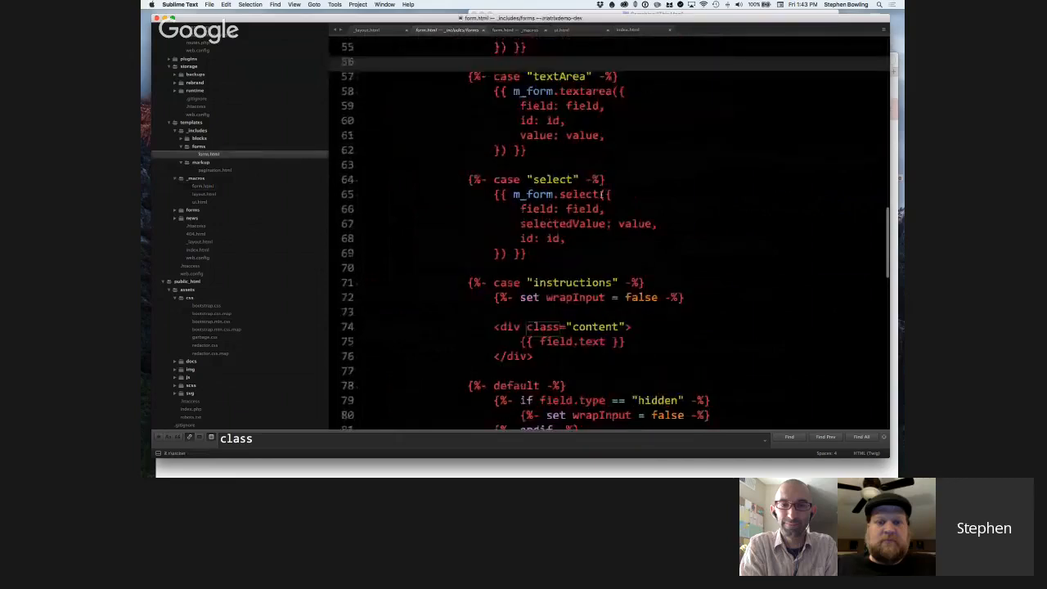
{"action": "scroll", "coordinate": [601, 194], "scroll_direction": "down", "scroll_amount": 5}
{"action": "scroll", "coordinate": [540, 209], "scroll_direction": "down", "scroll_amount": 3}
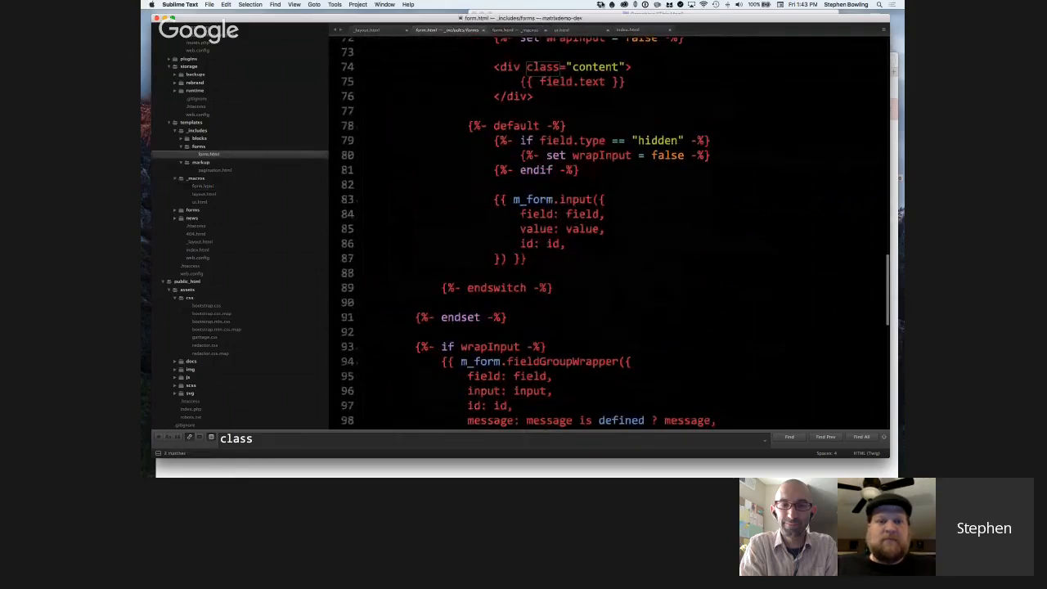
Go back to the _macros form.html and highlight the type, id and name variables output in the input element.
{"action": "left_click", "coordinate": [532, 30]}
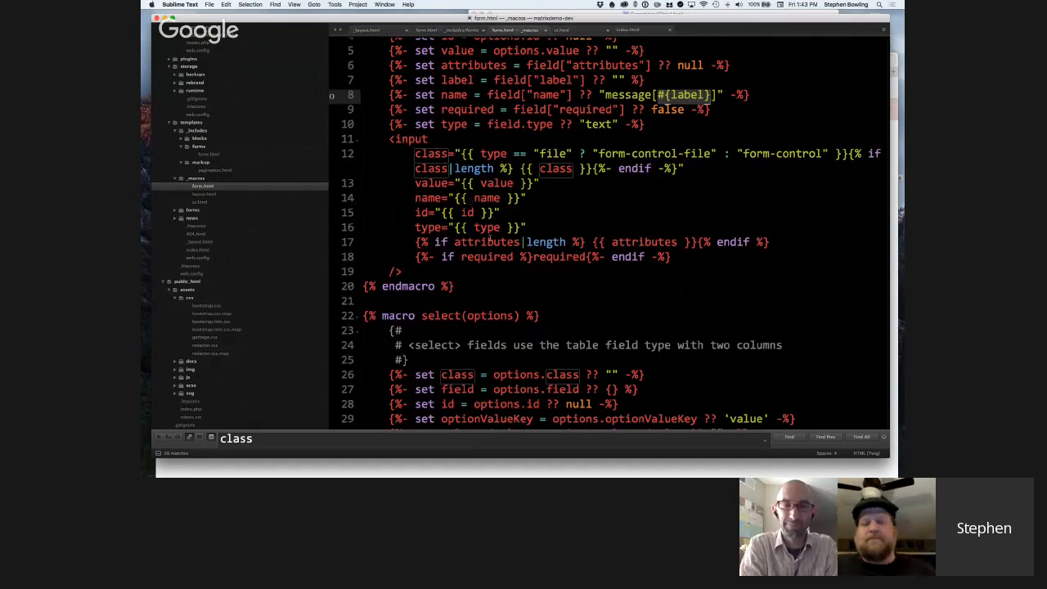
{"action": "double_click", "coordinate": [487, 228]}
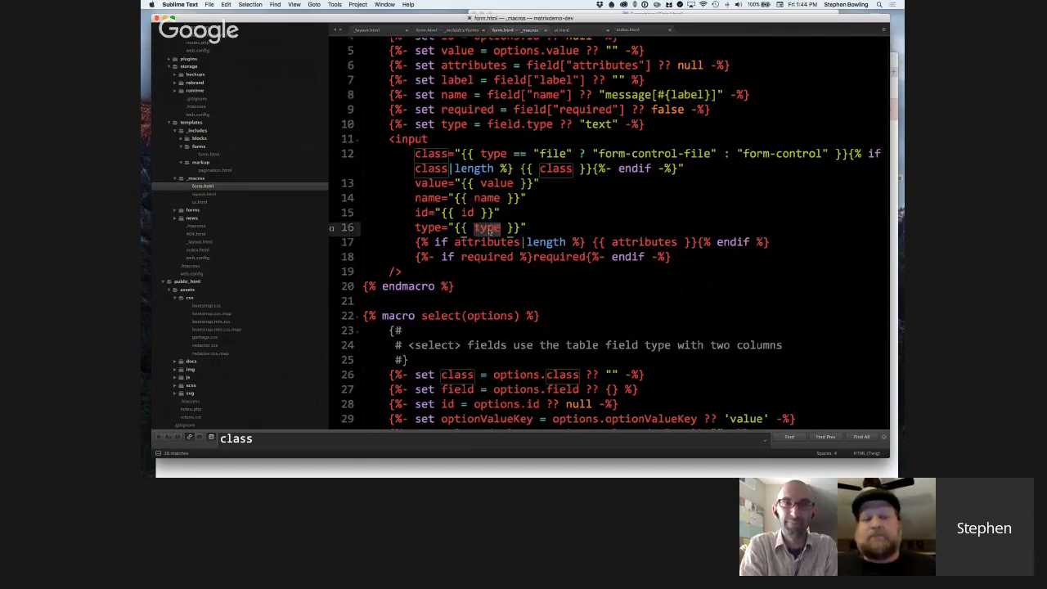
{"action": "double_click", "coordinate": [468, 212]}
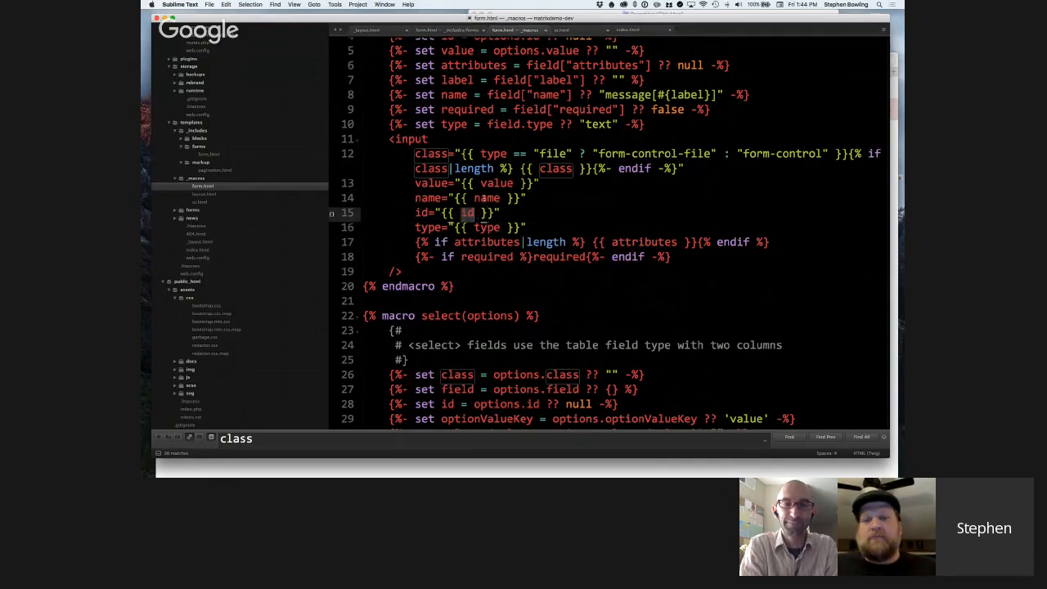
{"action": "double_click", "coordinate": [483, 198]}
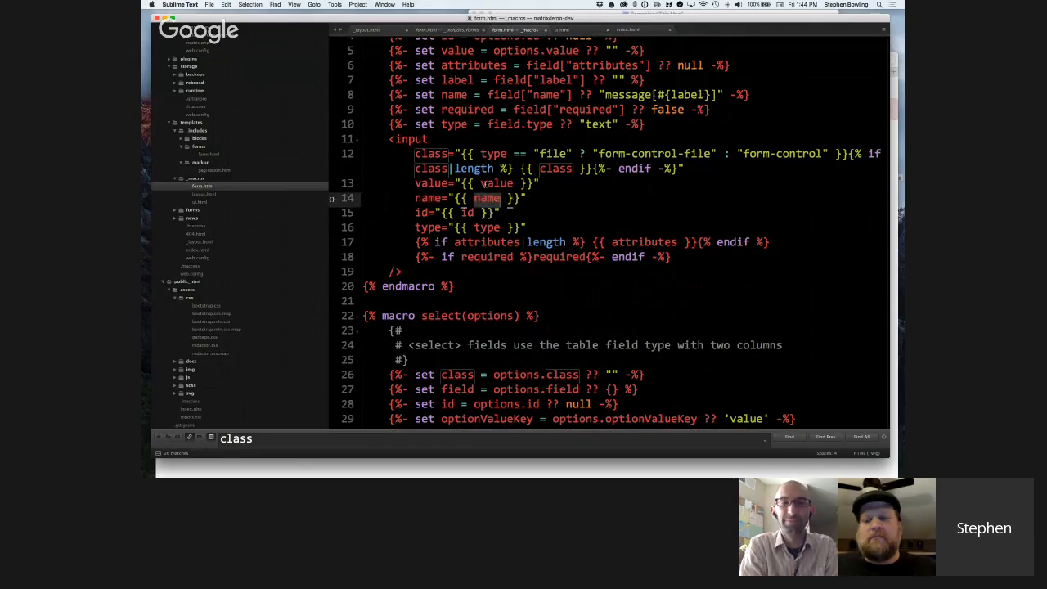
Highlight the value variable and the whole input element in the input macro, and review its class attribute's file-type condition.
{"action": "double_click", "coordinate": [485, 184]}
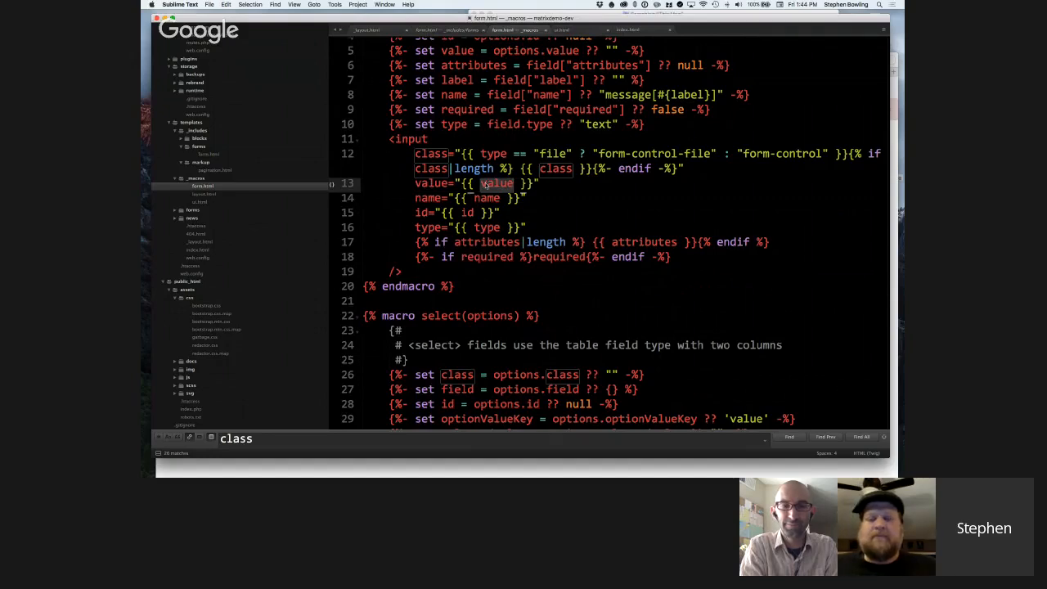
{"action": "left_click", "coordinate": [528, 204]}
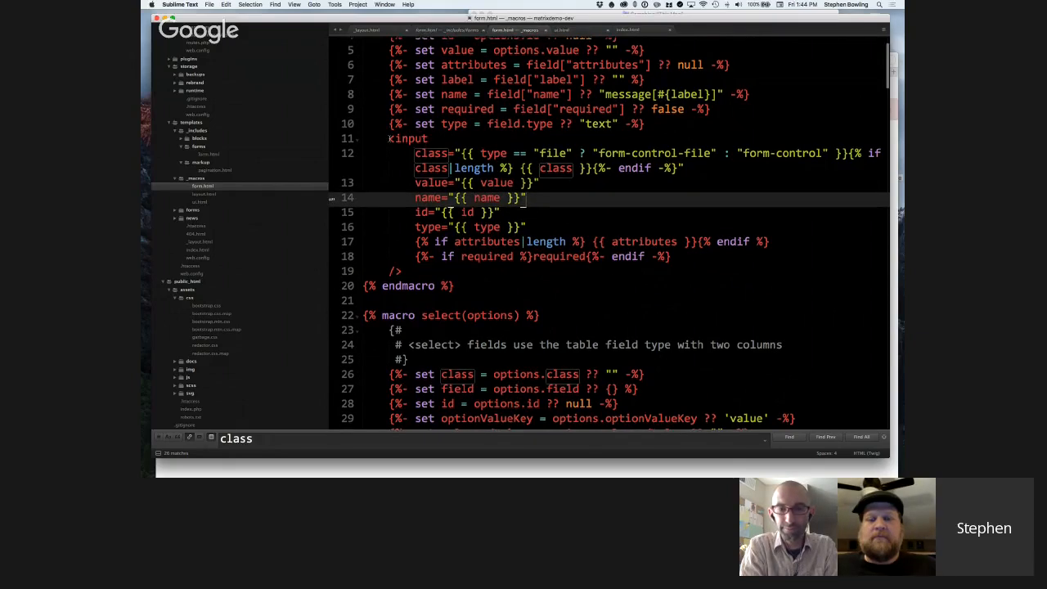
{"action": "left_click_drag", "start_coordinate": [389, 139], "coordinate": [421, 267]}
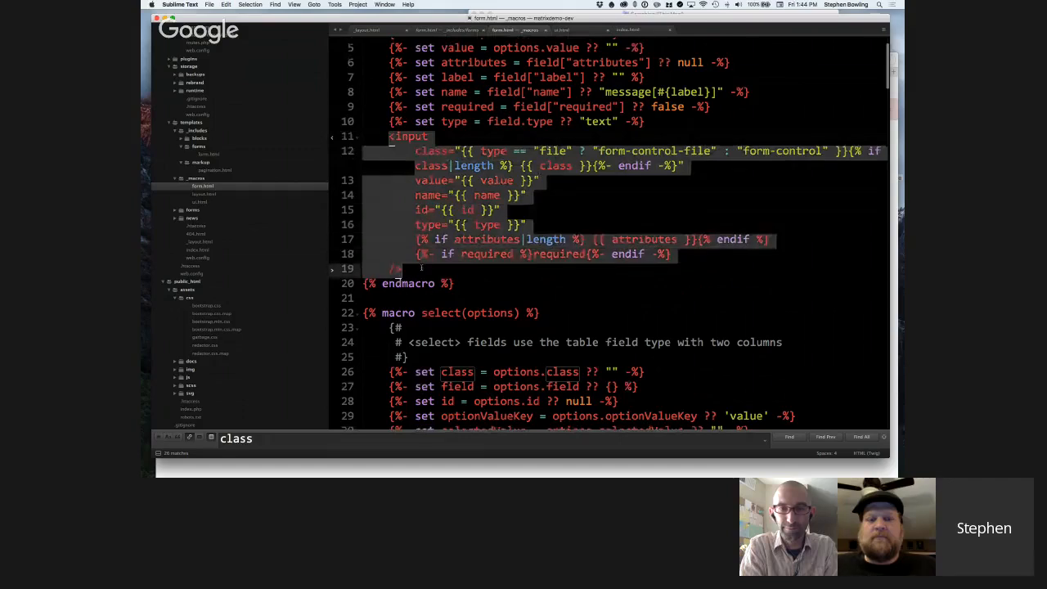
{"action": "scroll", "coordinate": [421, 268], "scroll_direction": "up", "scroll_amount": 1}
{"action": "left_click", "coordinate": [631, 162]}
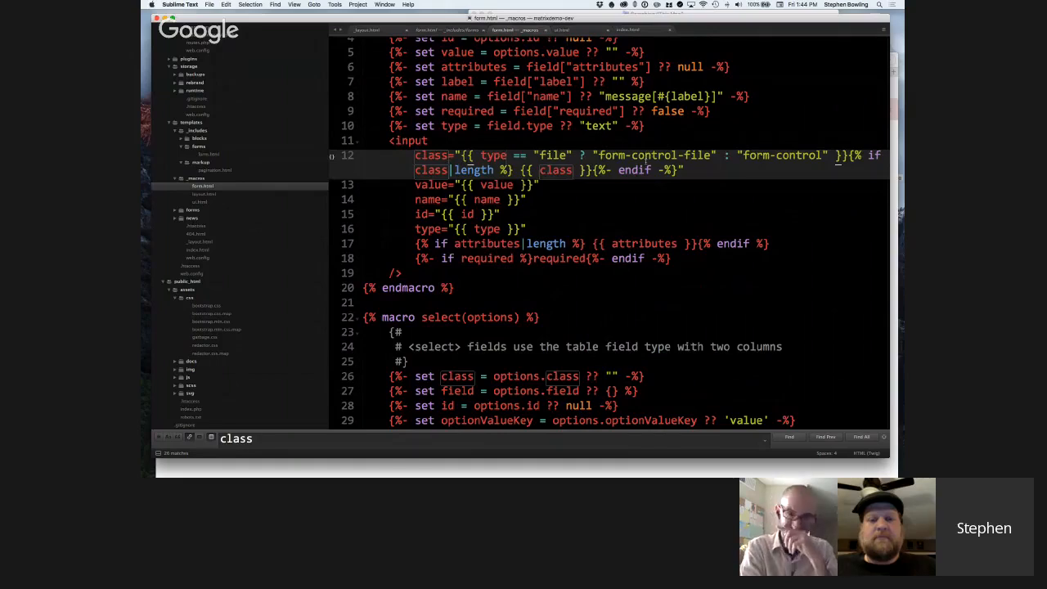
{"action": "scroll", "coordinate": [446, 133], "scroll_direction": "down", "scroll_amount": 1}
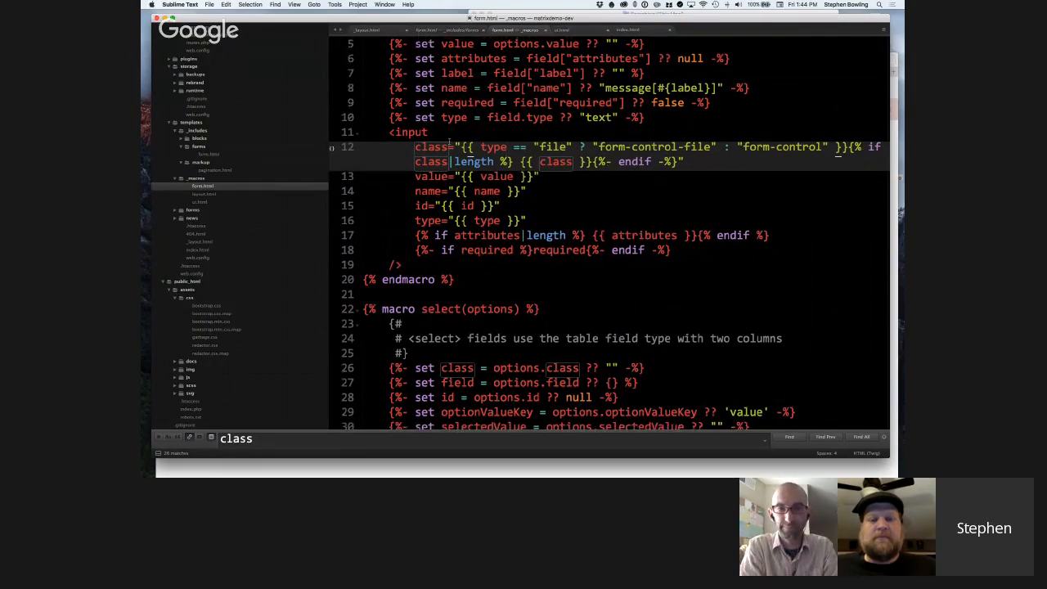
{"action": "scroll", "coordinate": [451, 142], "scroll_direction": "up", "scroll_amount": 1}
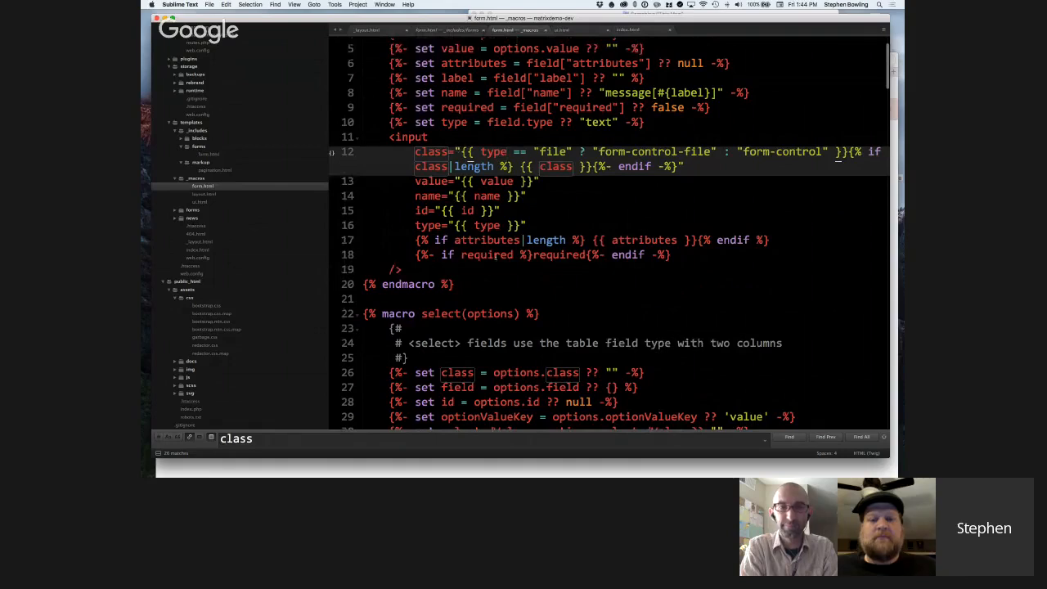
Highlight the conditional required attribute at the end of the macro's input element.
{"action": "left_click_drag", "start_coordinate": [416, 255], "coordinate": [552, 261]}
{"action": "double_click", "coordinate": [552, 255]}
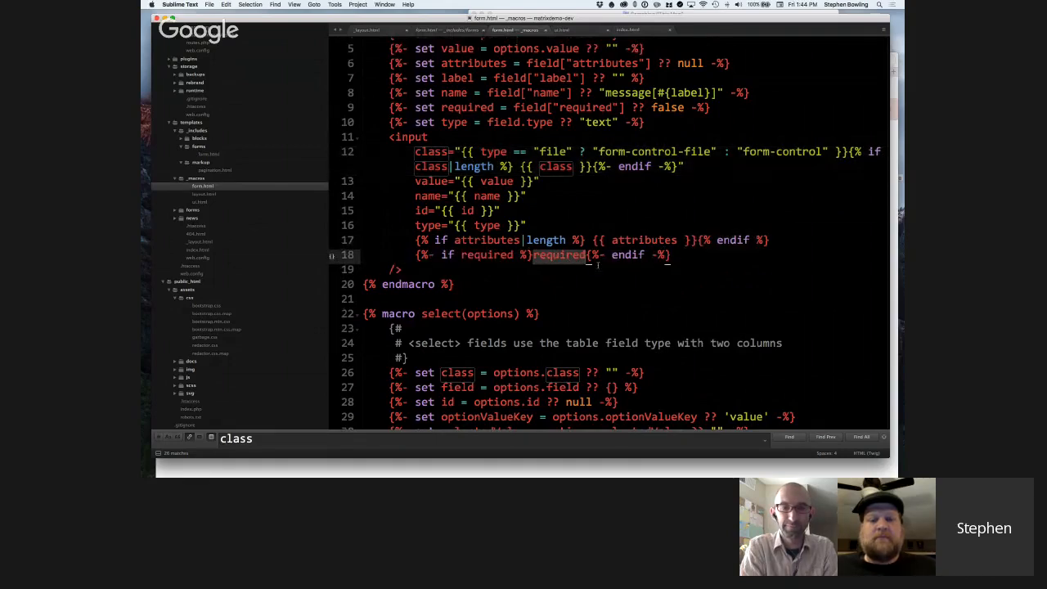
{"action": "scroll", "coordinate": [600, 281], "scroll_direction": "down", "scroll_amount": 1}
{"action": "scroll", "coordinate": [601, 280], "scroll_direction": "up", "scroll_amount": 1}
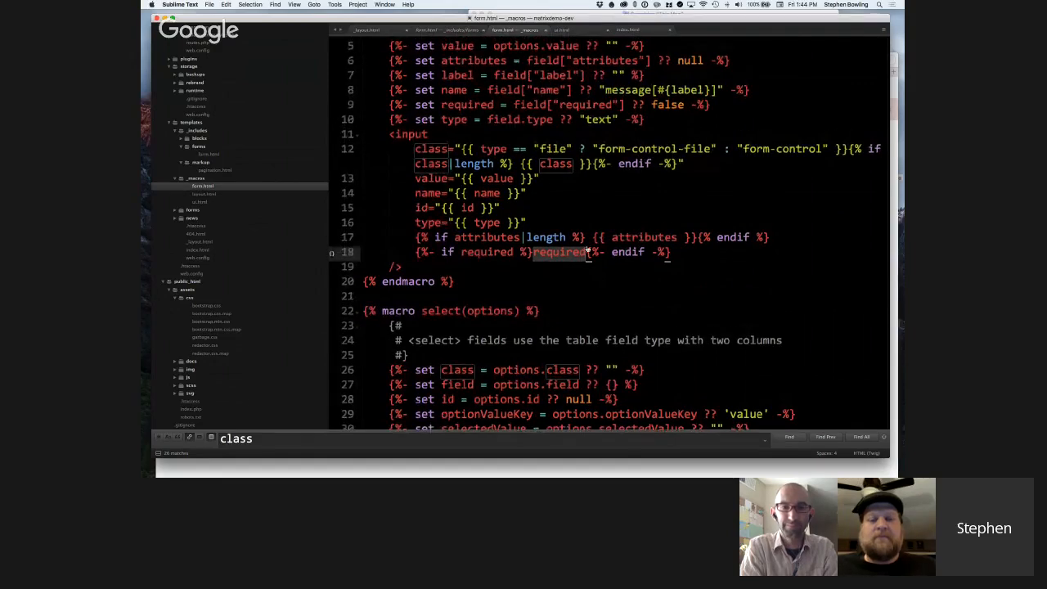
Switch to Safari, inspect the form's Name field, and open its rendered input element for editing as HTML.
{"action": "key", "text": "super+Tab"}
{"action": "right_click", "coordinate": [484, 148]}
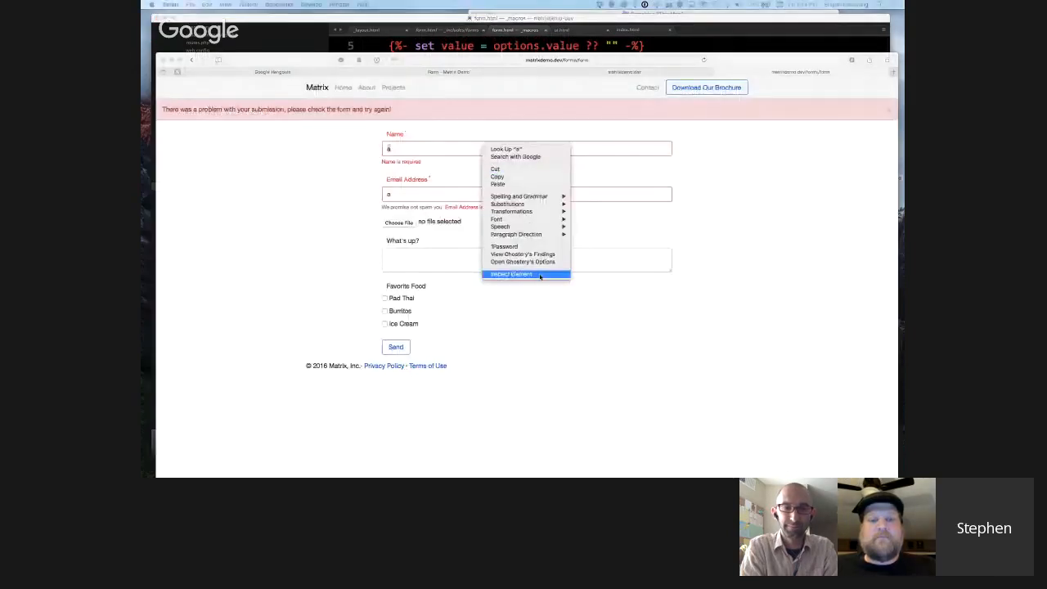
{"action": "left_click", "coordinate": [540, 275]}
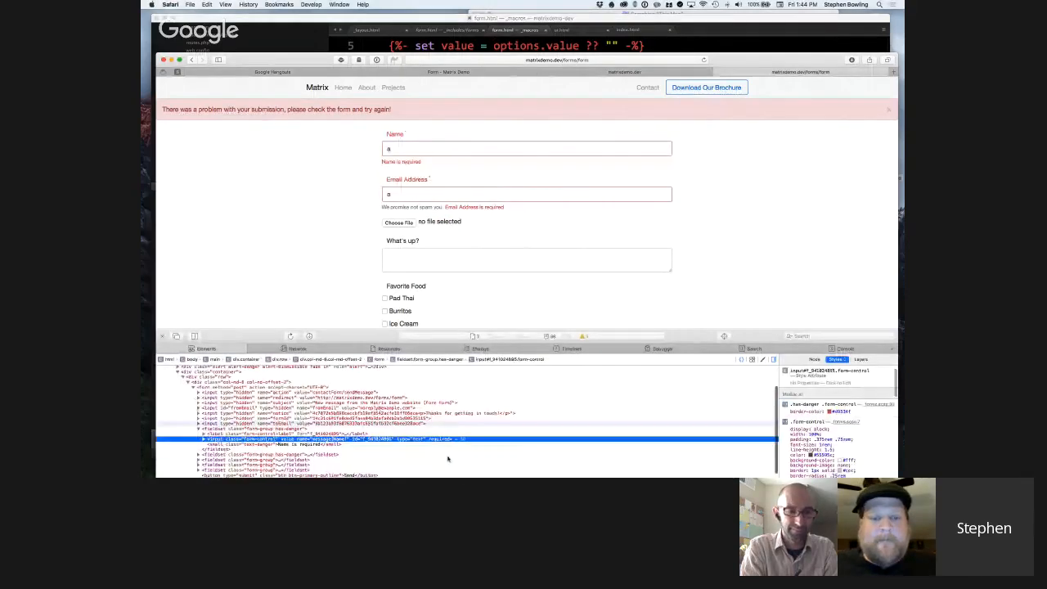
{"action": "scroll", "coordinate": [448, 459], "scroll_direction": "down", "scroll_amount": 3}
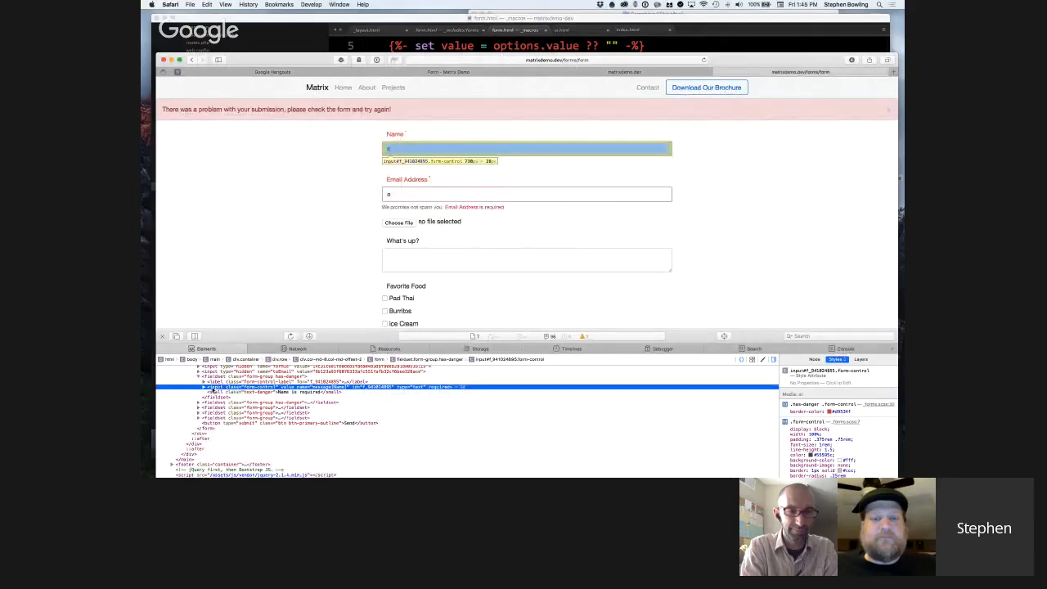
{"action": "right_click", "coordinate": [240, 383]}
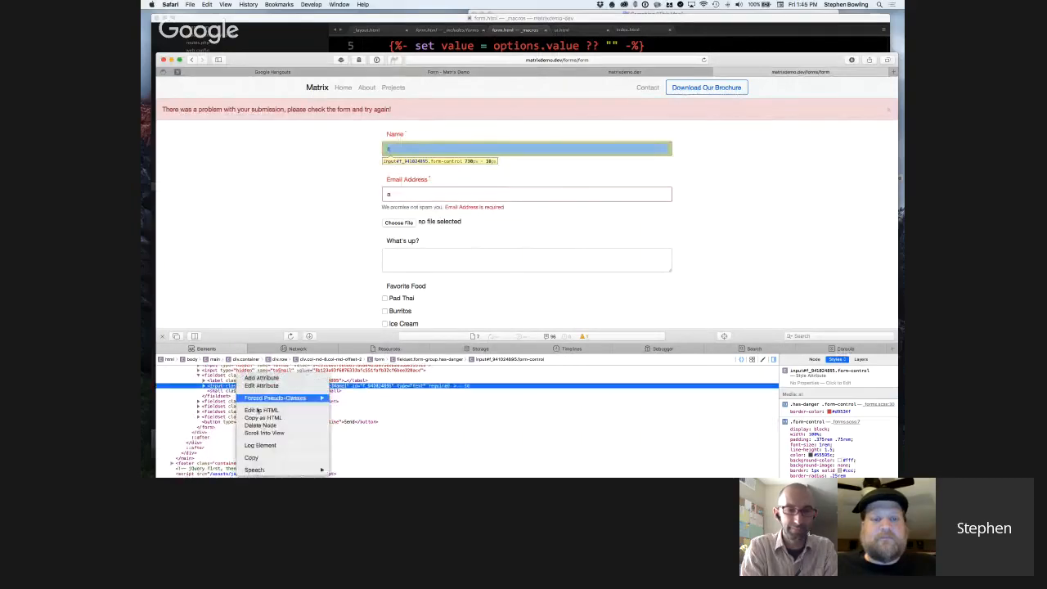
{"action": "left_click", "coordinate": [262, 410]}
{"action": "key", "text": "super+c"}
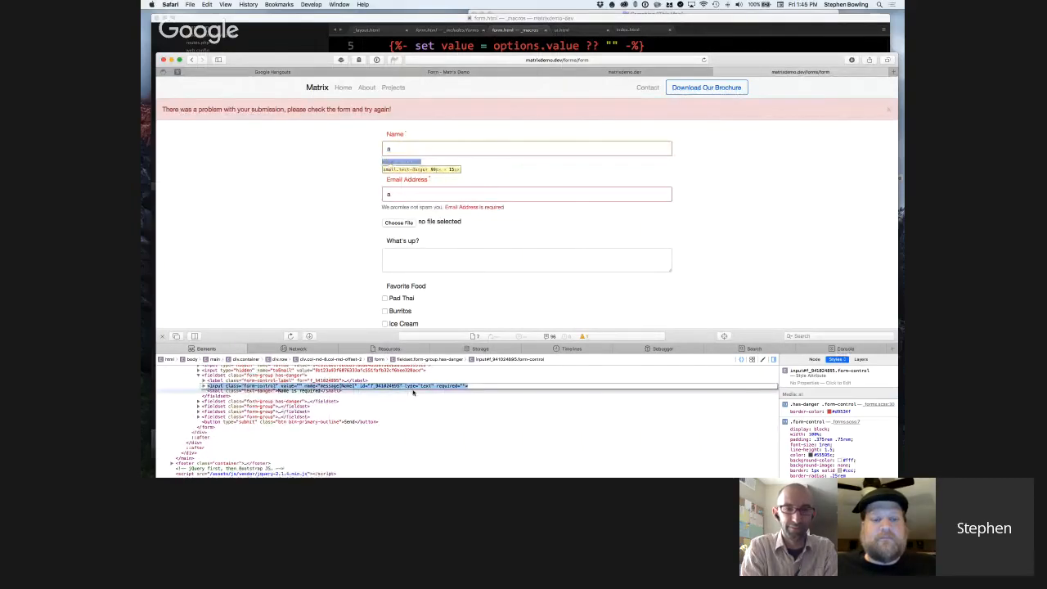
Paste the Name field's rendered input markup into a new Sublime Text file and enlarge the editor text.
{"action": "key", "text": "super+Tab"}
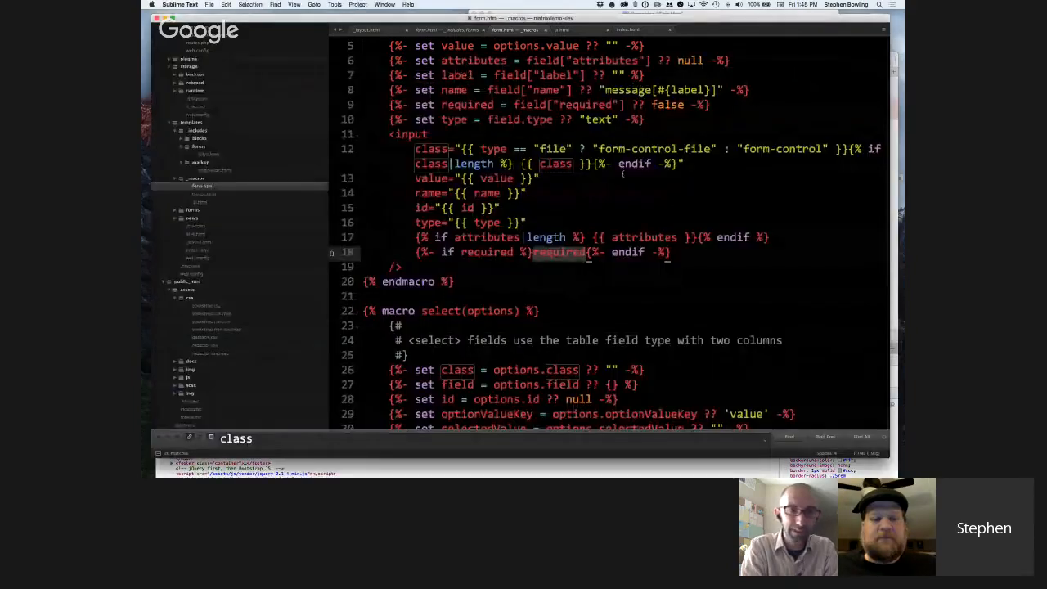
{"action": "left_click", "coordinate": [622, 174]}
{"action": "key", "text": "super+n"}
{"action": "key", "text": "super+v"}
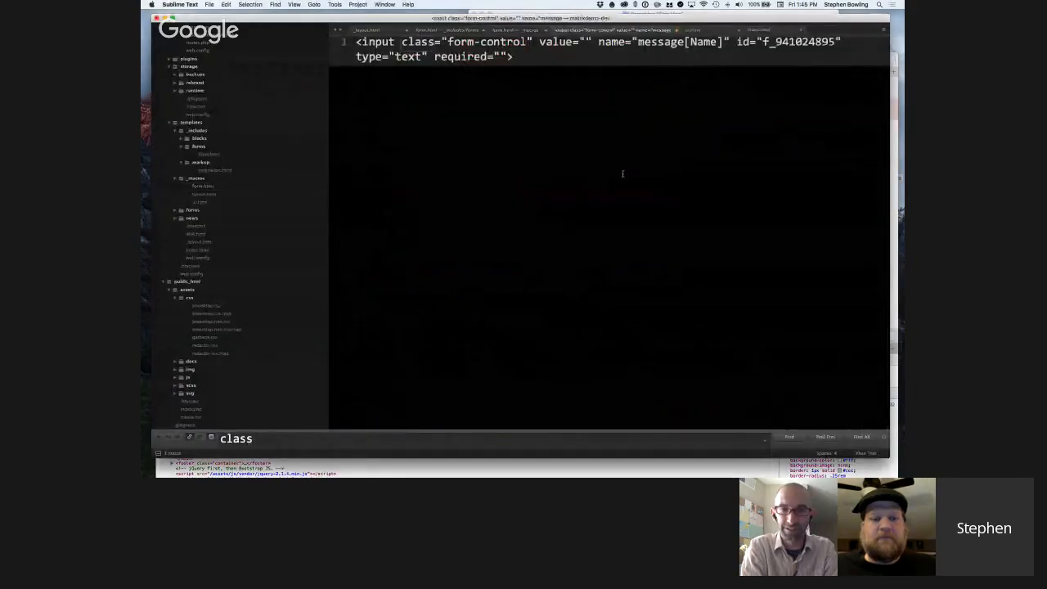
{"action": "key", "text": "super+a"}
{"action": "key", "text": "super+equal"}
{"action": "key", "text": "super+equal"}
{"action": "key", "text": "super+equal"}
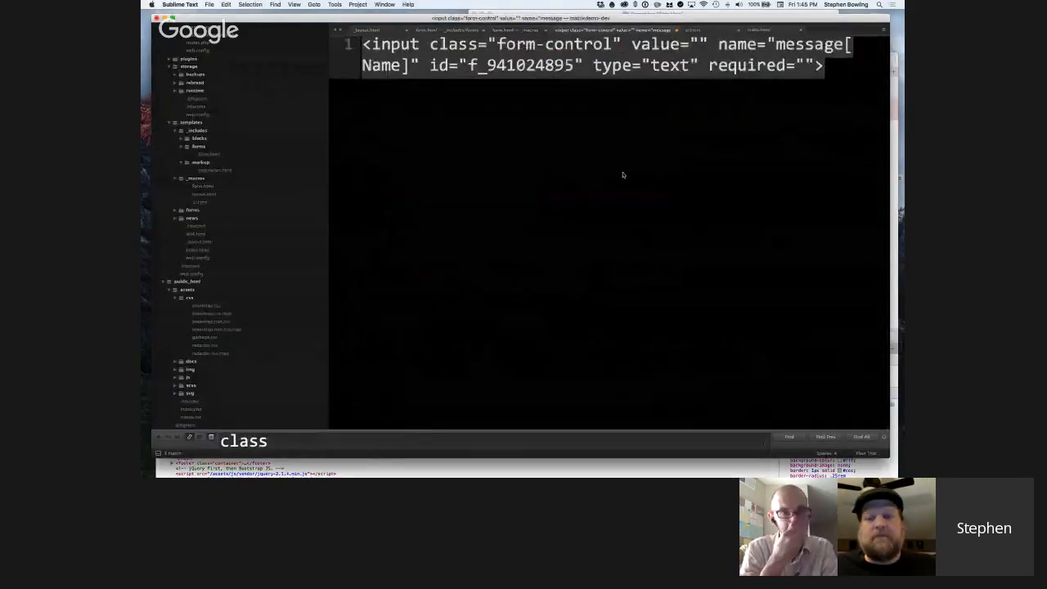
{"action": "left_click", "coordinate": [624, 174]}
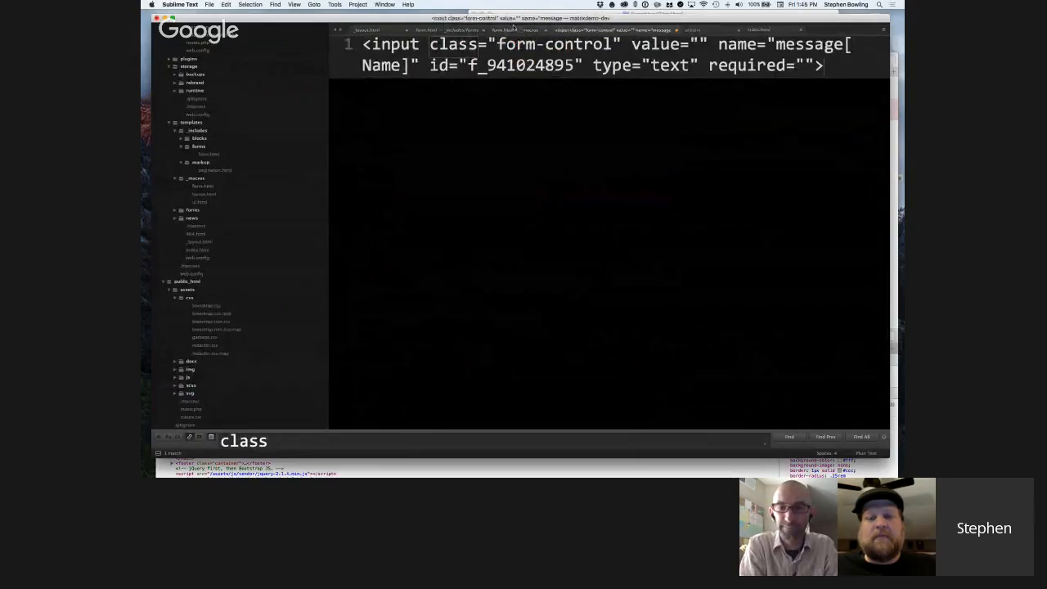
Compare the pasted input markup with the input macro in the _macros form.html, switching between the two files.
{"action": "left_click", "coordinate": [515, 31]}
{"action": "scroll", "coordinate": [578, 119], "scroll_direction": "down", "scroll_amount": 5}
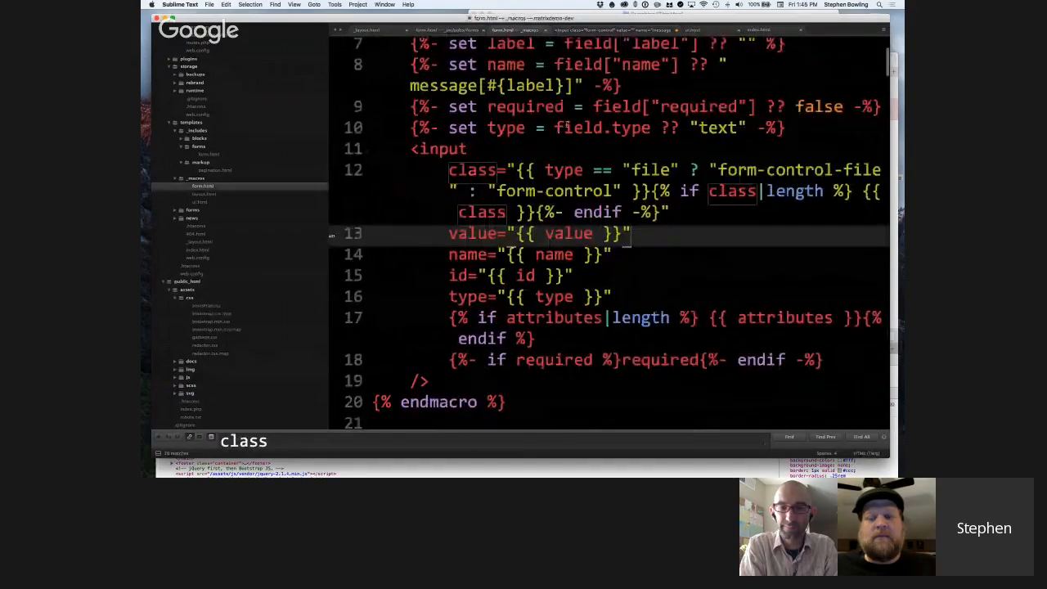
{"action": "left_click", "coordinate": [590, 30]}
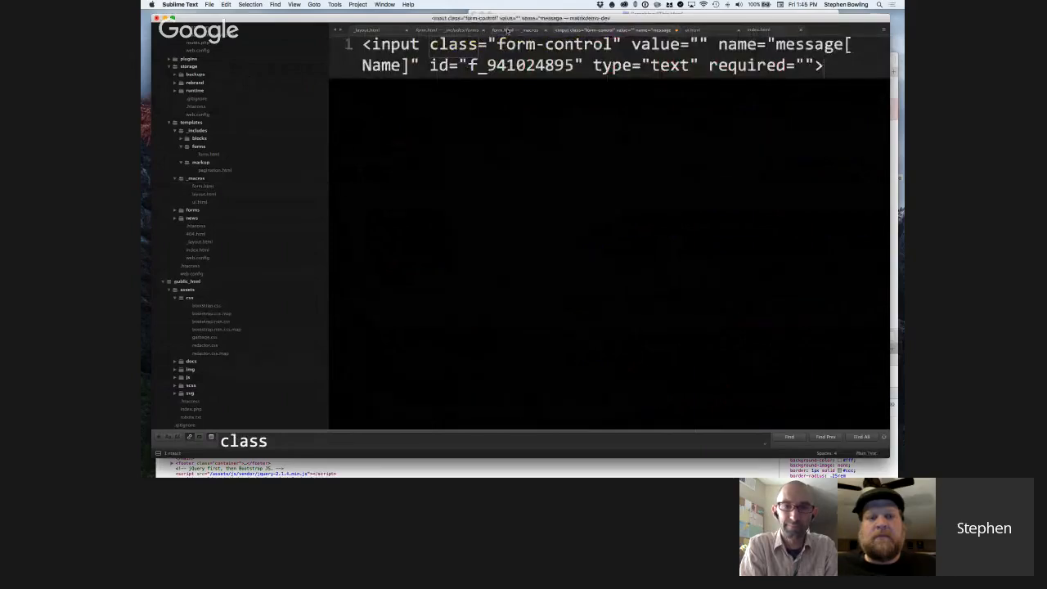
{"action": "left_click", "coordinate": [524, 30]}
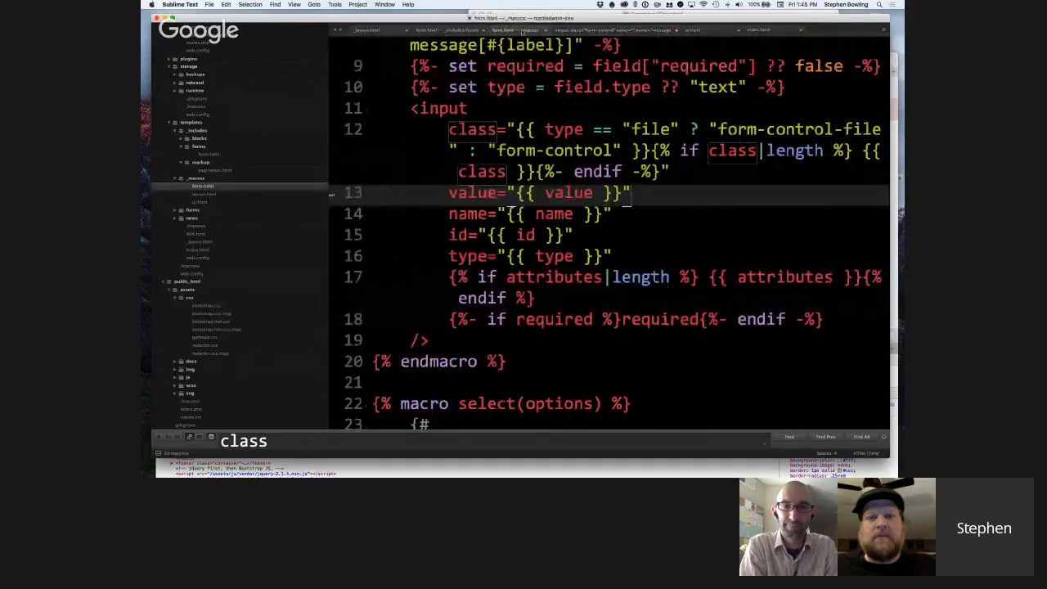
{"action": "left_click", "coordinate": [605, 30]}
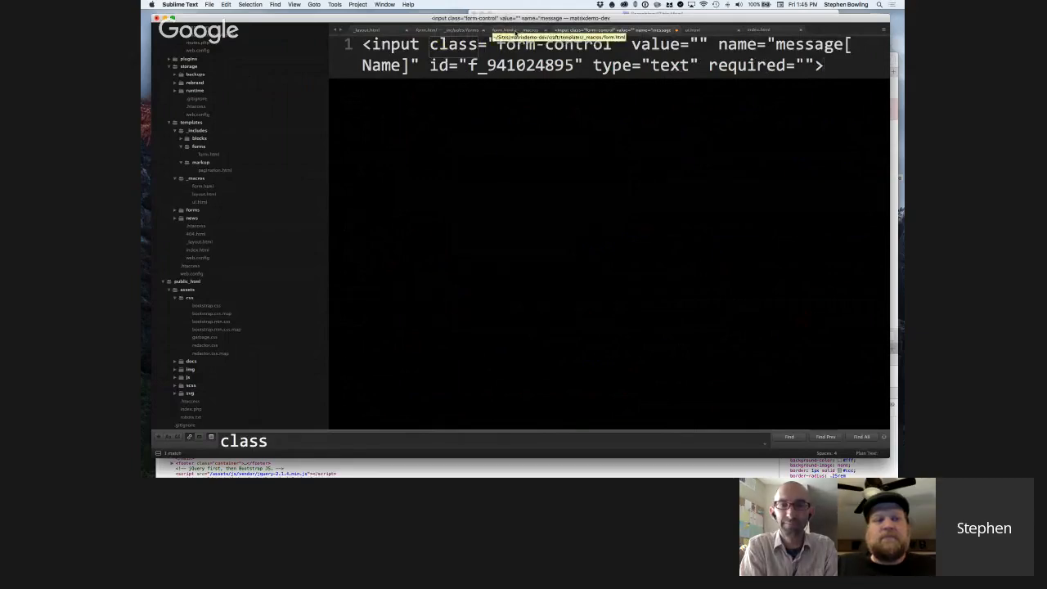
{"action": "left_click", "coordinate": [517, 31]}
Reduce the editor text size and review the select macro's default settings and select element.
{"action": "scroll", "coordinate": [578, 219], "scroll_direction": "down", "scroll_amount": 5}
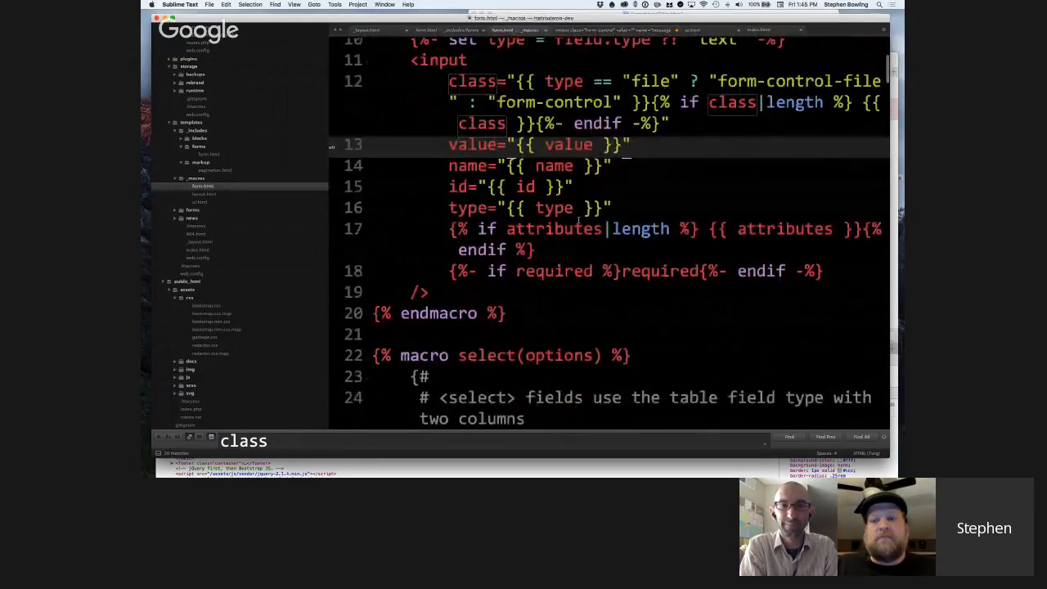
{"action": "key", "text": "super+minus"}
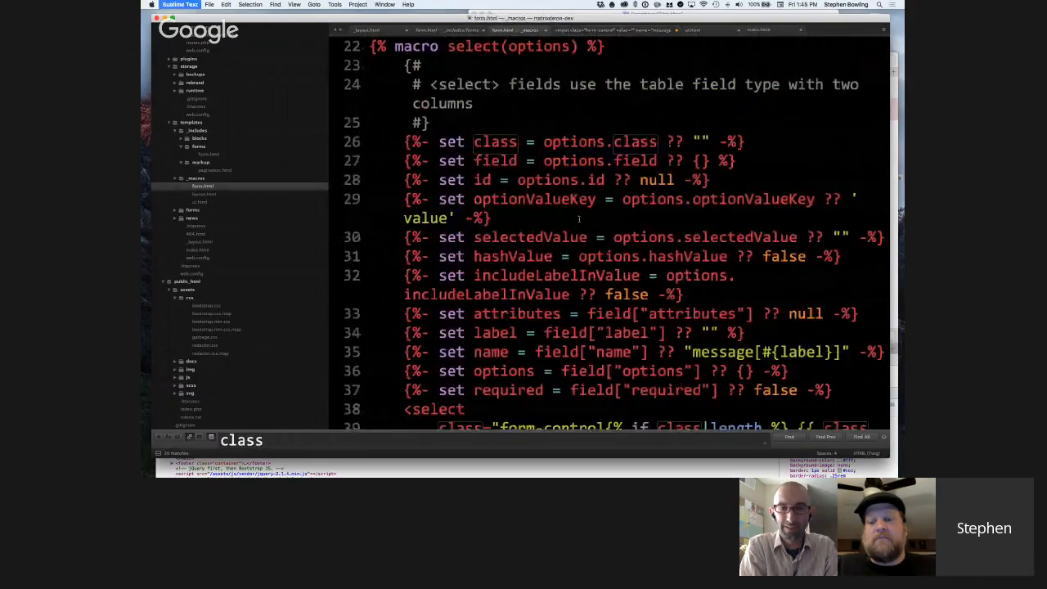
{"action": "key", "text": "super+minus"}
{"action": "scroll", "coordinate": [583, 273], "scroll_direction": "down", "scroll_amount": 2}
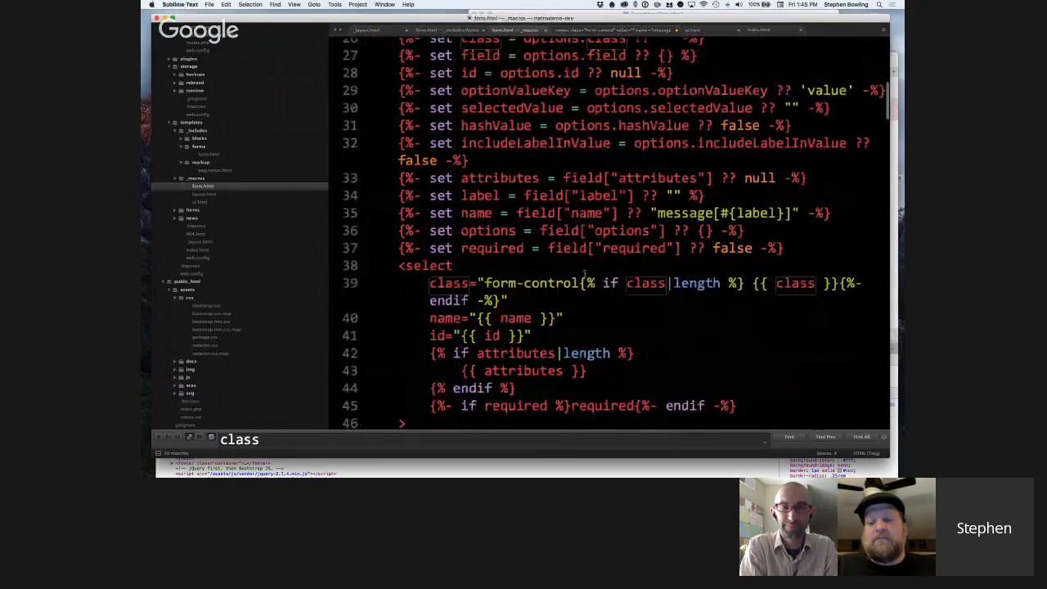
{"action": "scroll", "coordinate": [583, 273], "scroll_direction": "down", "scroll_amount": 3}
{"action": "scroll", "coordinate": [620, 243], "scroll_direction": "down", "scroll_amount": 1}
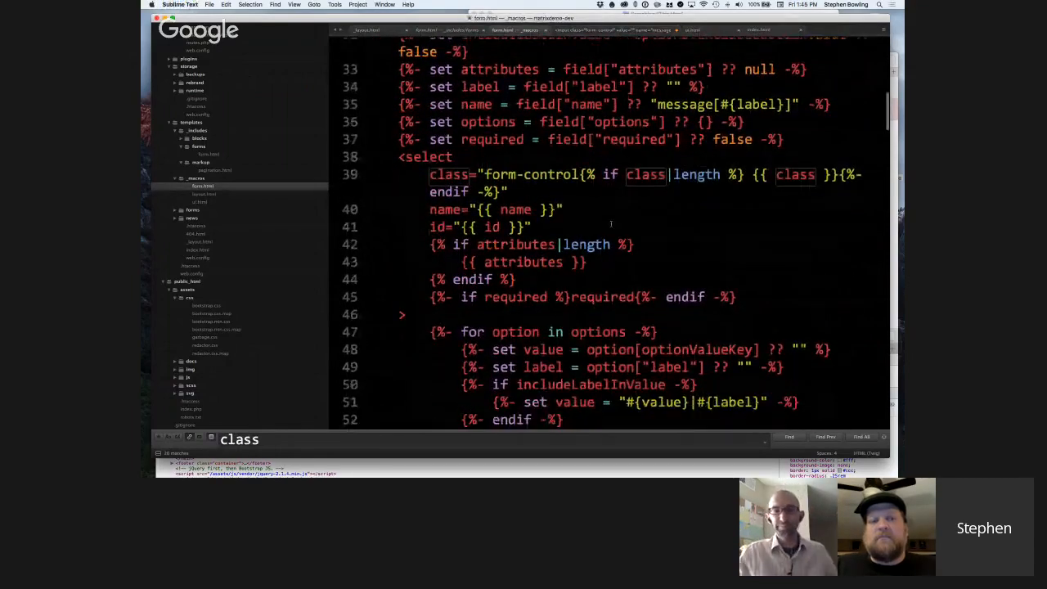
Highlight the opening select tag and the "for option in options" loop in the select macro.
{"action": "left_click_drag", "start_coordinate": [399, 145], "coordinate": [435, 299]}
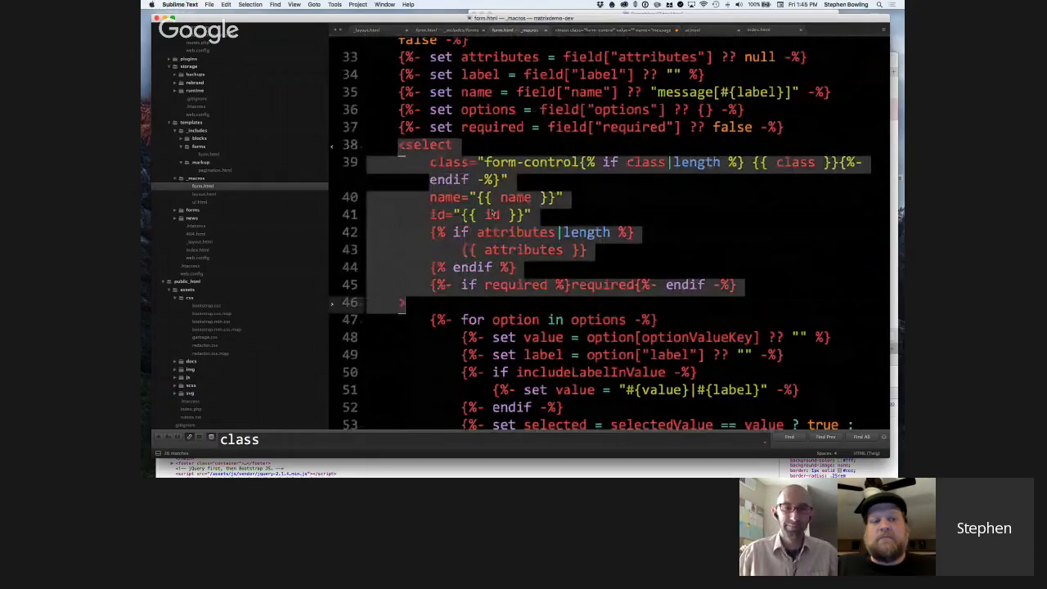
{"action": "scroll", "coordinate": [492, 212], "scroll_direction": "down", "scroll_amount": 1}
{"action": "scroll", "coordinate": [493, 211], "scroll_direction": "down", "scroll_amount": 3}
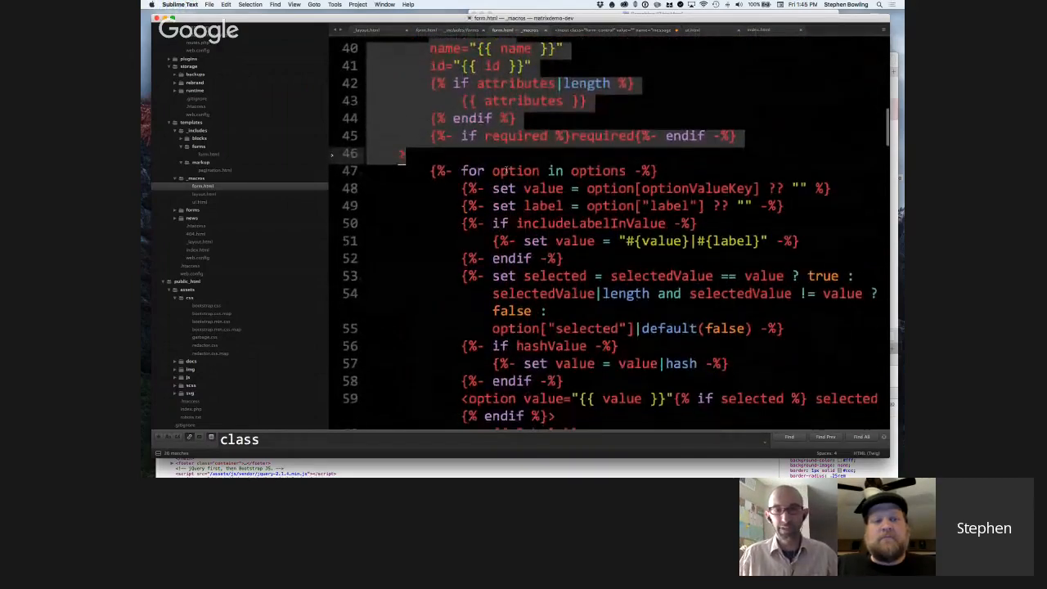
{"action": "left_click", "coordinate": [431, 175]}
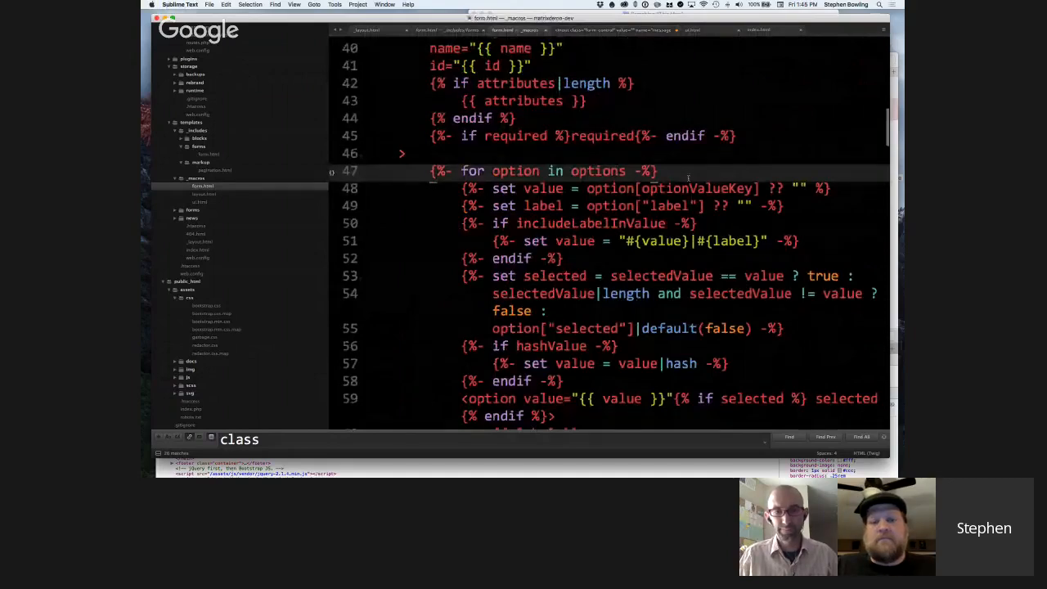
{"action": "left_click_drag", "start_coordinate": [467, 171], "coordinate": [431, 171]}
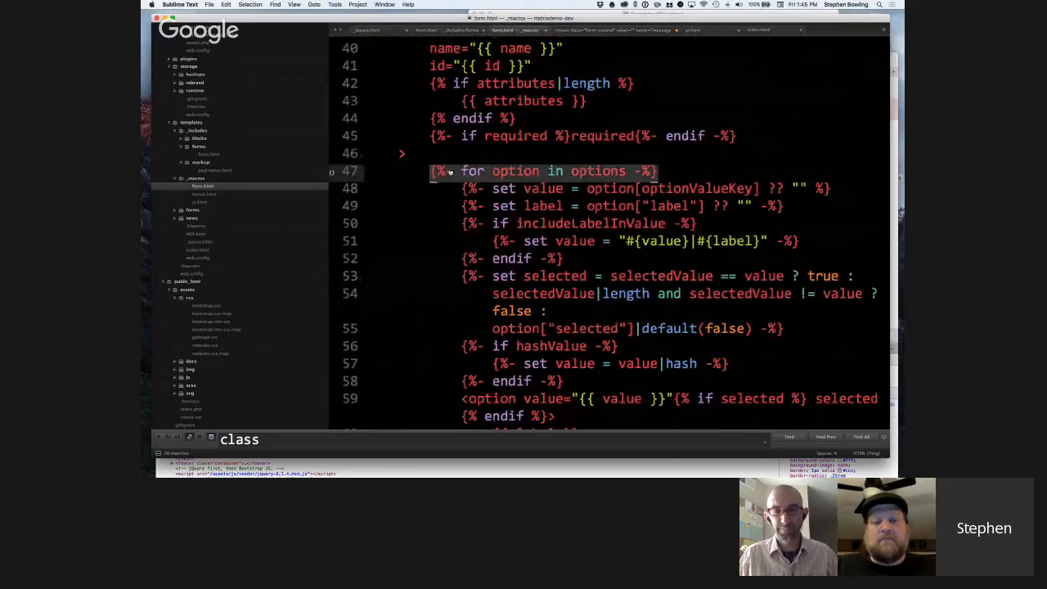
Switch to the Form entry in the Craft control panel in Safari and review the Favorite Food checkbox block's options table.
{"action": "key", "text": "super+Tab"}
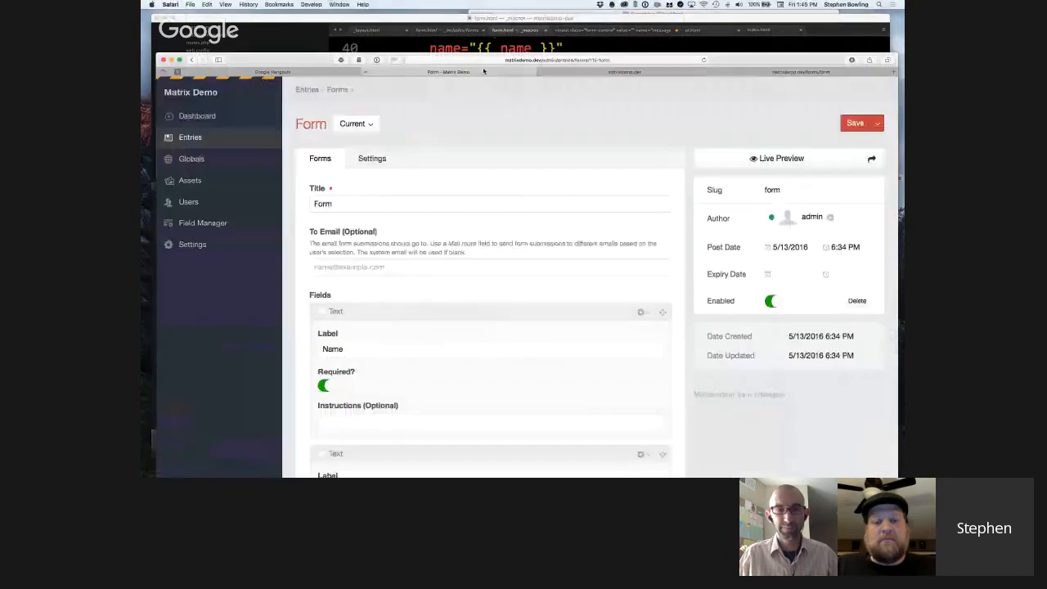
{"action": "left_click", "coordinate": [400, 73]}
{"action": "scroll", "coordinate": [518, 193], "scroll_direction": "down", "scroll_amount": 15}
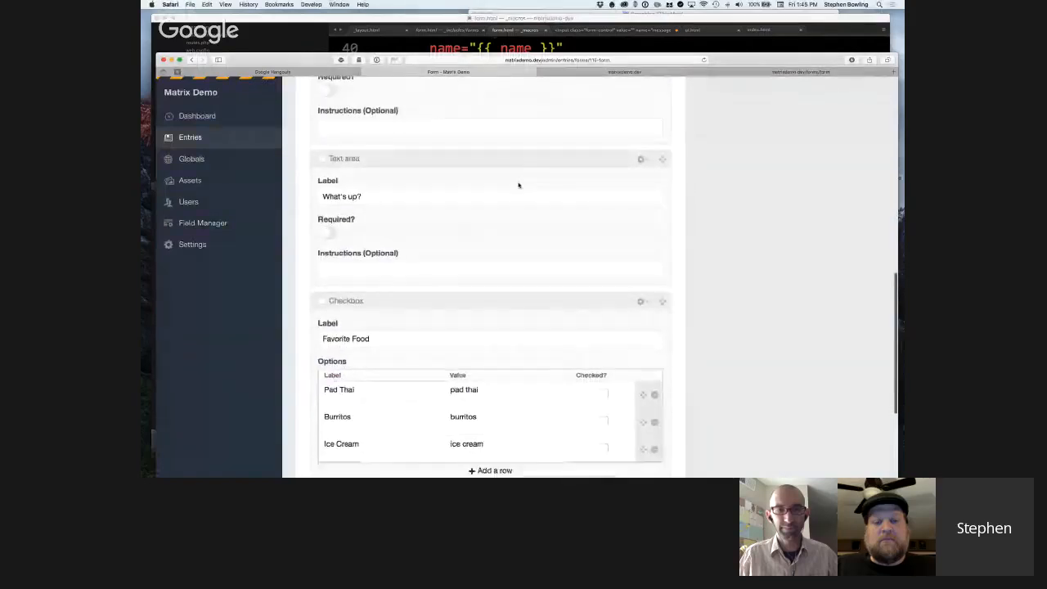
{"action": "scroll", "coordinate": [518, 185], "scroll_direction": "down", "scroll_amount": 4}
{"action": "scroll", "coordinate": [433, 217], "scroll_direction": "up", "scroll_amount": 1}
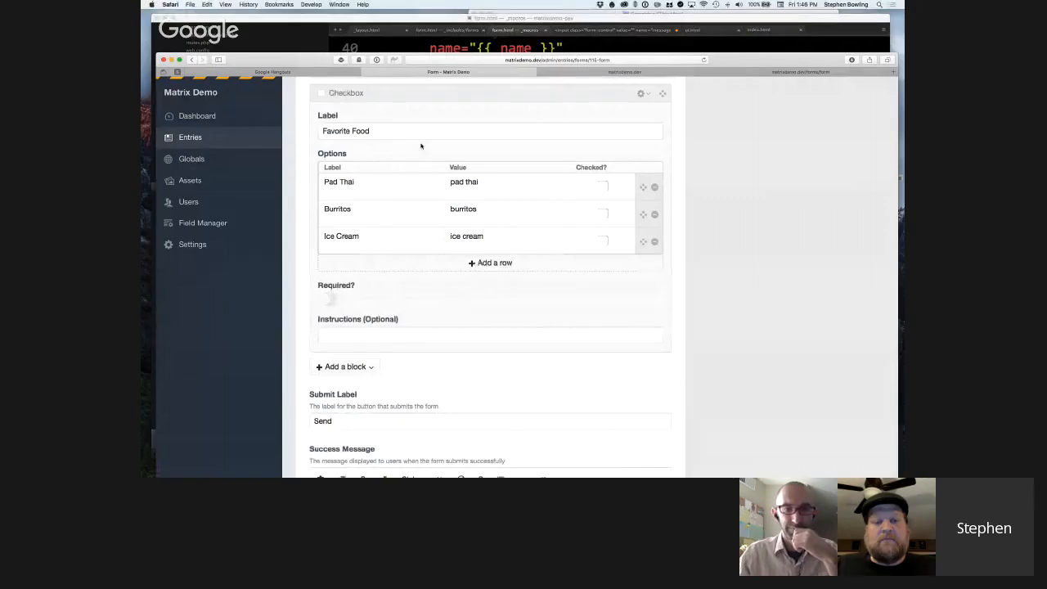
Return to Sublime Text, find "checkb" in the _macros form.html, and look over the checkbox macro's settings and input markup.
{"action": "key", "text": "super+Tab"}
{"action": "scroll", "coordinate": [572, 278], "scroll_direction": "down", "scroll_amount": 2}
{"action": "left_click", "coordinate": [573, 278]}
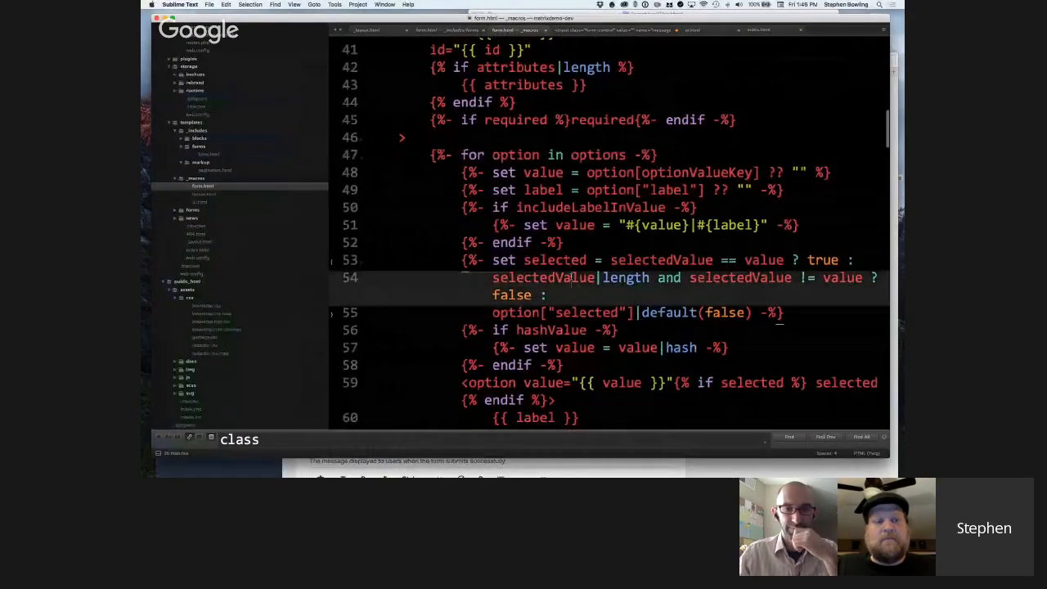
{"action": "key", "text": "super+f"}
{"action": "type", "text": "checkb"}
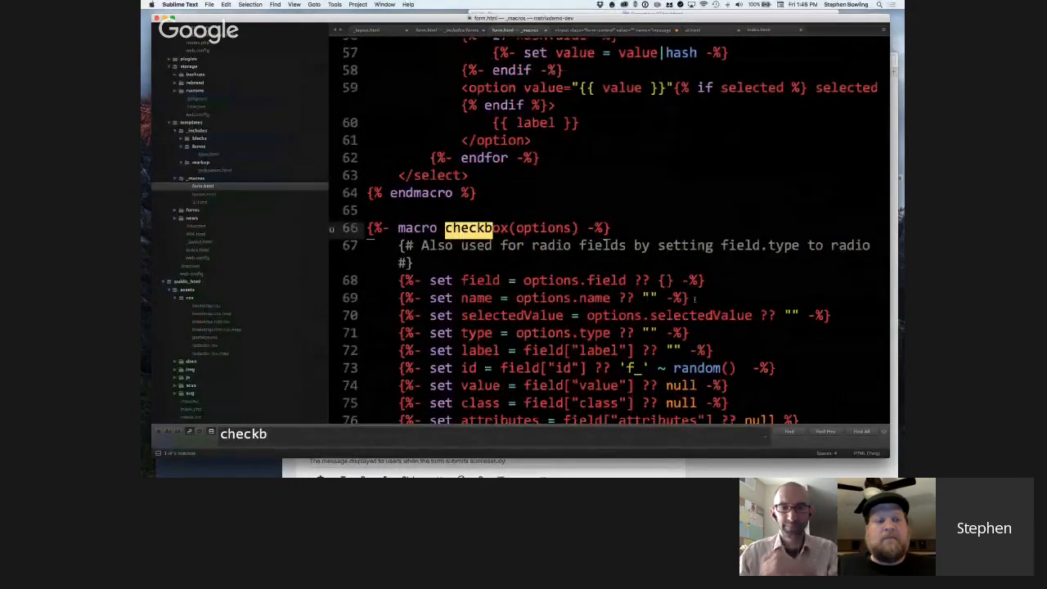
{"action": "scroll", "coordinate": [695, 299], "scroll_direction": "down", "scroll_amount": 8}
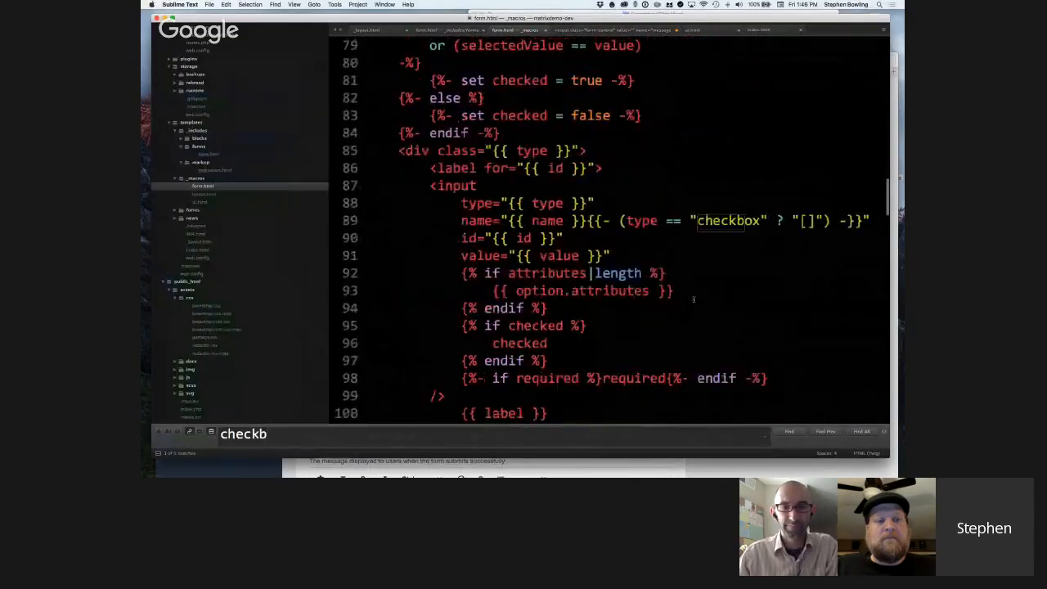
Examine the checkbox macro's input attributes, including the "[]" name suffix, the checked and required conditions, and the label output.
{"action": "scroll", "coordinate": [694, 300], "scroll_direction": "down", "scroll_amount": 2}
{"action": "scroll", "coordinate": [497, 208], "scroll_direction": "up", "scroll_amount": 2}
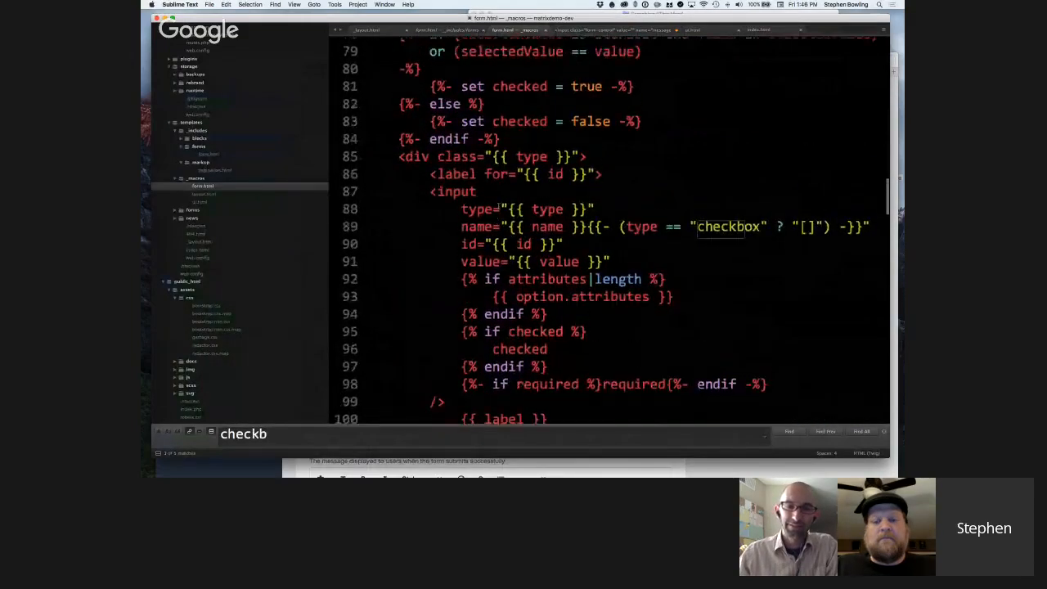
{"action": "scroll", "coordinate": [497, 208], "scroll_direction": "down", "scroll_amount": 1}
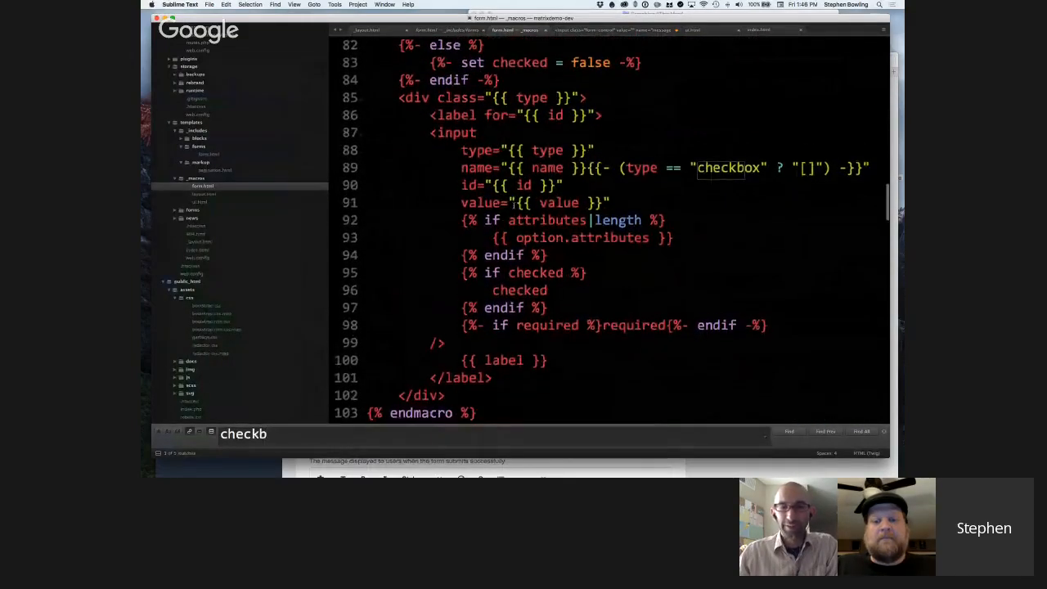
{"action": "scroll", "coordinate": [513, 202], "scroll_direction": "down", "scroll_amount": 1}
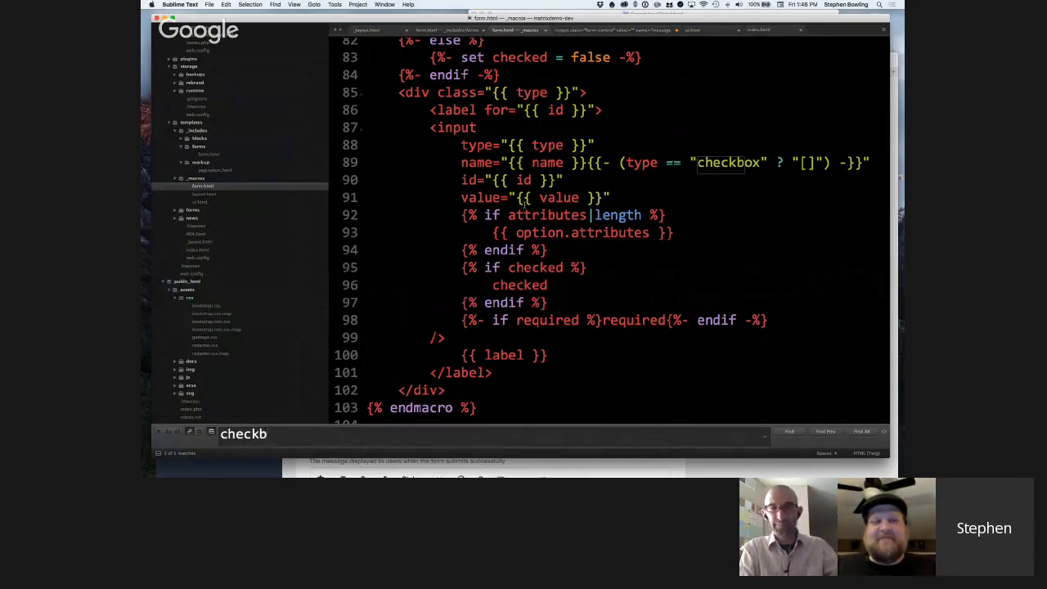
{"action": "scroll", "coordinate": [528, 209], "scroll_direction": "down", "scroll_amount": 1}
{"action": "scroll", "coordinate": [527, 209], "scroll_direction": "down", "scroll_amount": 1}
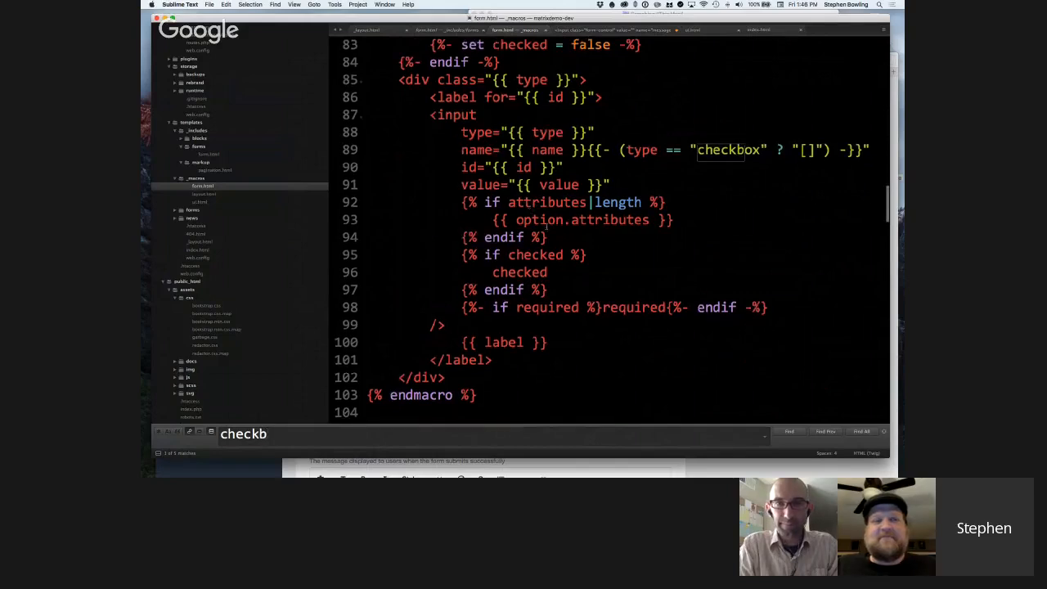
{"action": "scroll", "coordinate": [695, 213], "scroll_direction": "down", "scroll_amount": 1}
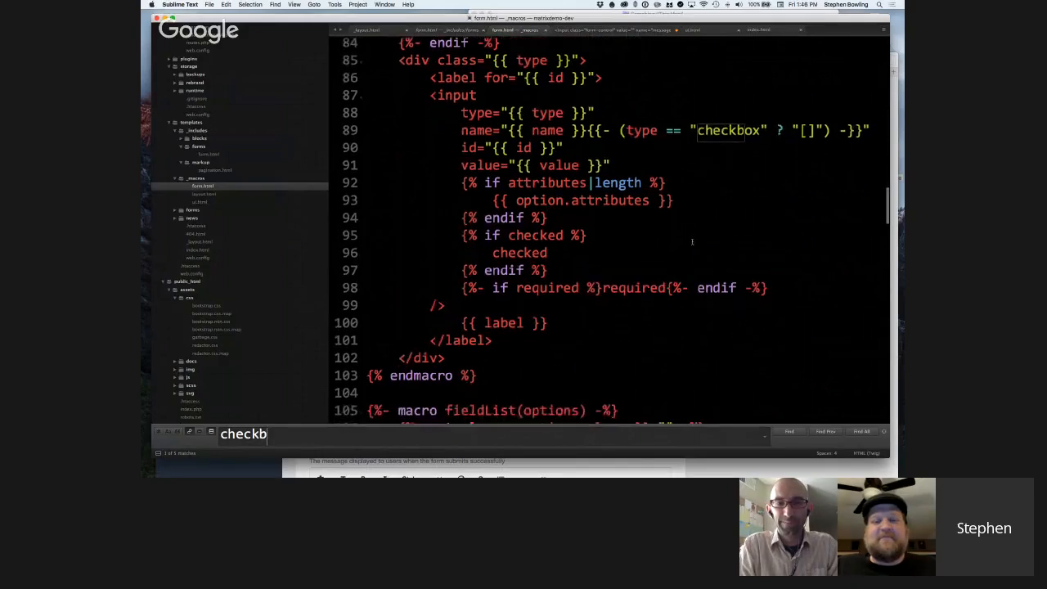
{"action": "scroll", "coordinate": [693, 241], "scroll_direction": "down", "scroll_amount": 1}
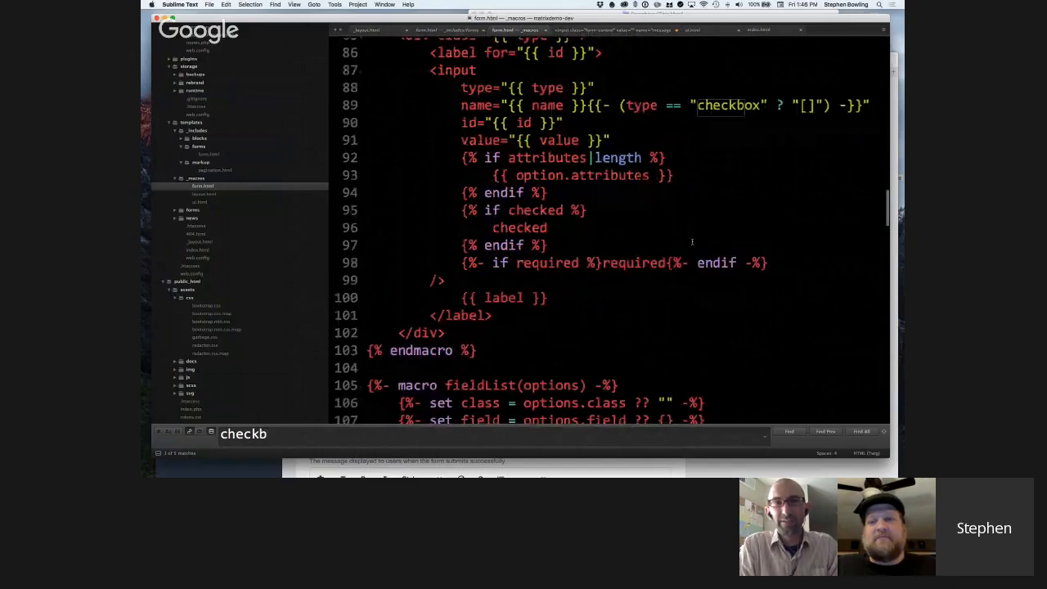
{"action": "scroll", "coordinate": [692, 242], "scroll_direction": "up", "scroll_amount": 1}
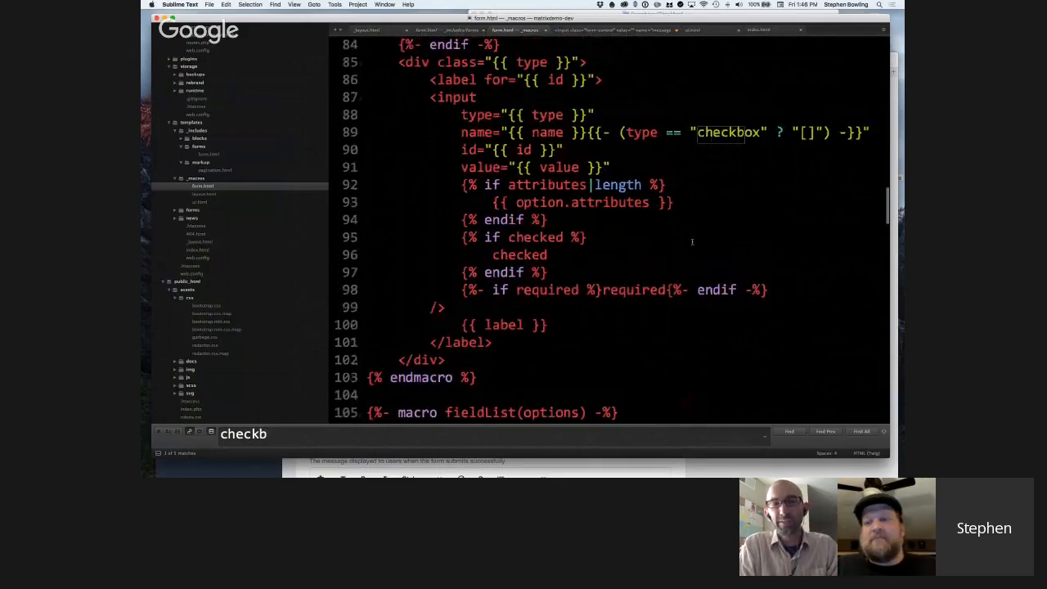
{"action": "scroll", "coordinate": [693, 242], "scroll_direction": "up", "scroll_amount": 1}
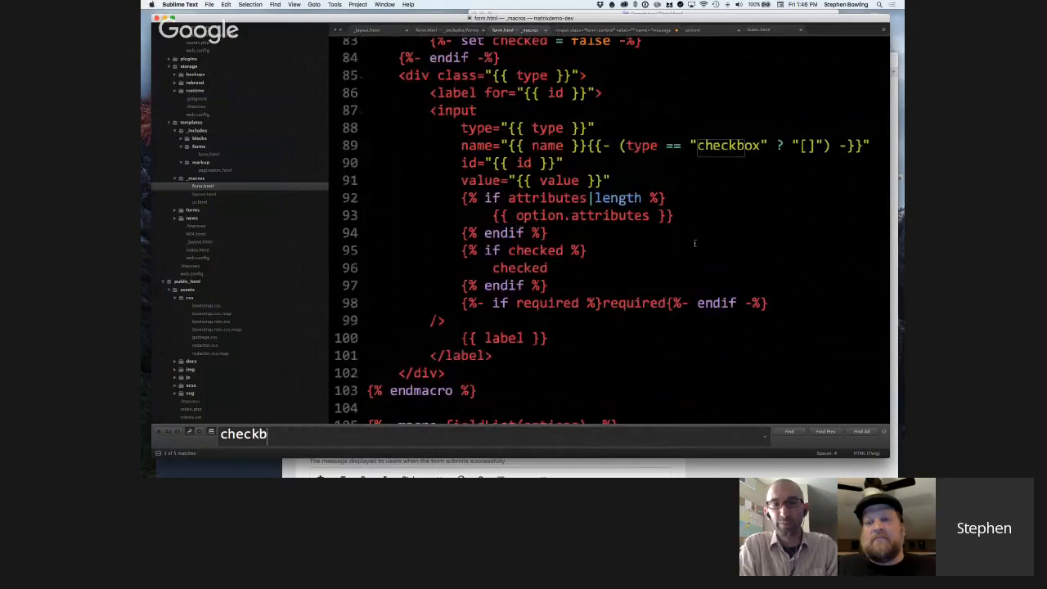
Open form.html from _includes/forms and review its field type cases, the m_form.fieldGroupWrapper call and the submit button markup.
{"action": "left_click", "coordinate": [448, 31]}
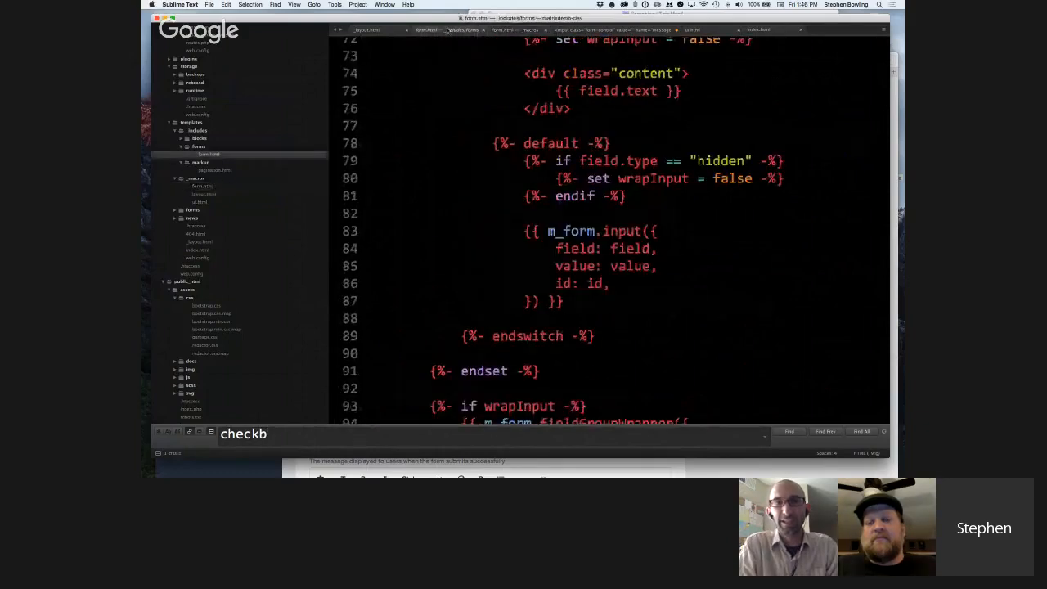
{"action": "scroll", "coordinate": [518, 136], "scroll_direction": "up", "scroll_amount": 1}
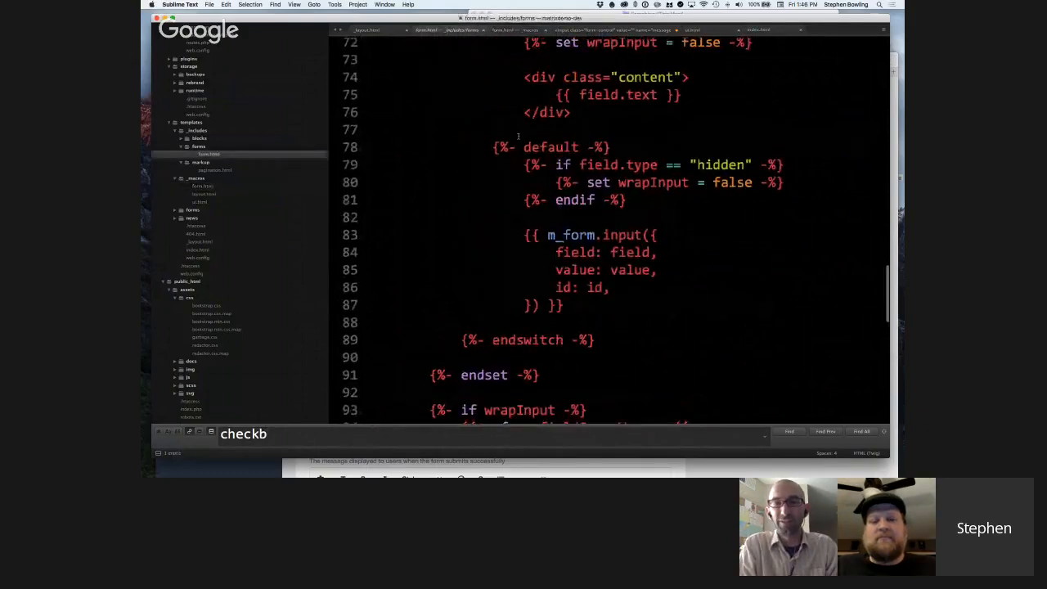
{"action": "scroll", "coordinate": [518, 136], "scroll_direction": "up", "scroll_amount": 2}
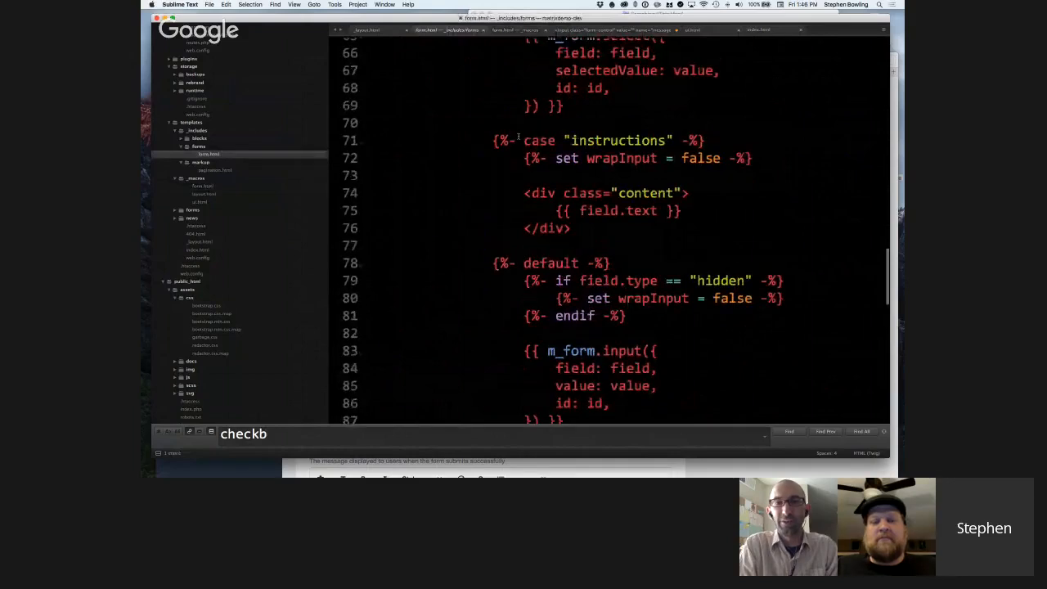
{"action": "scroll", "coordinate": [518, 138], "scroll_direction": "up", "scroll_amount": 3}
{"action": "scroll", "coordinate": [518, 136], "scroll_direction": "up", "scroll_amount": 4}
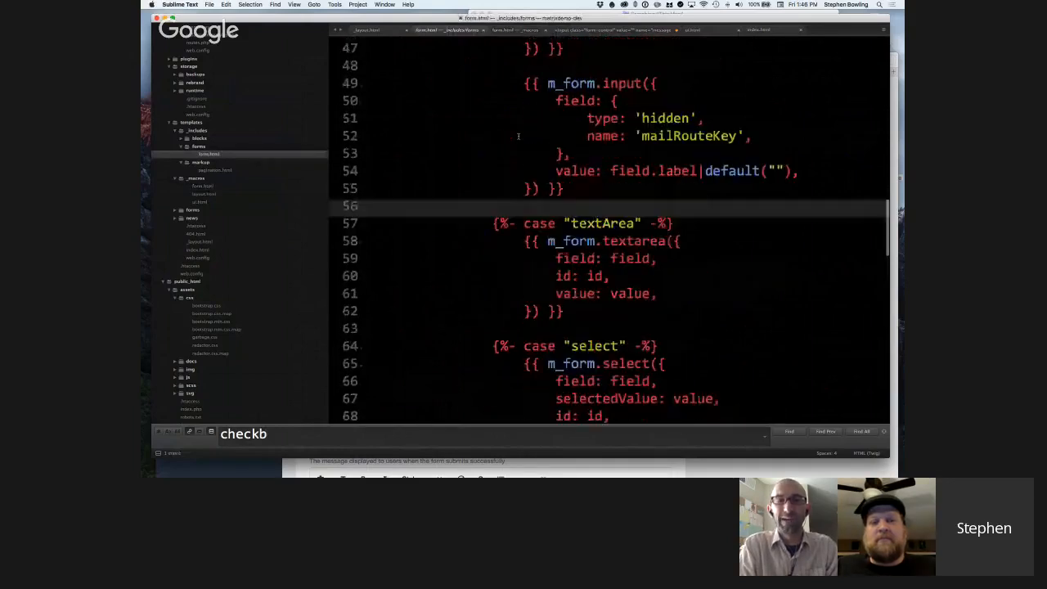
{"action": "scroll", "coordinate": [517, 136], "scroll_direction": "down", "scroll_amount": 2}
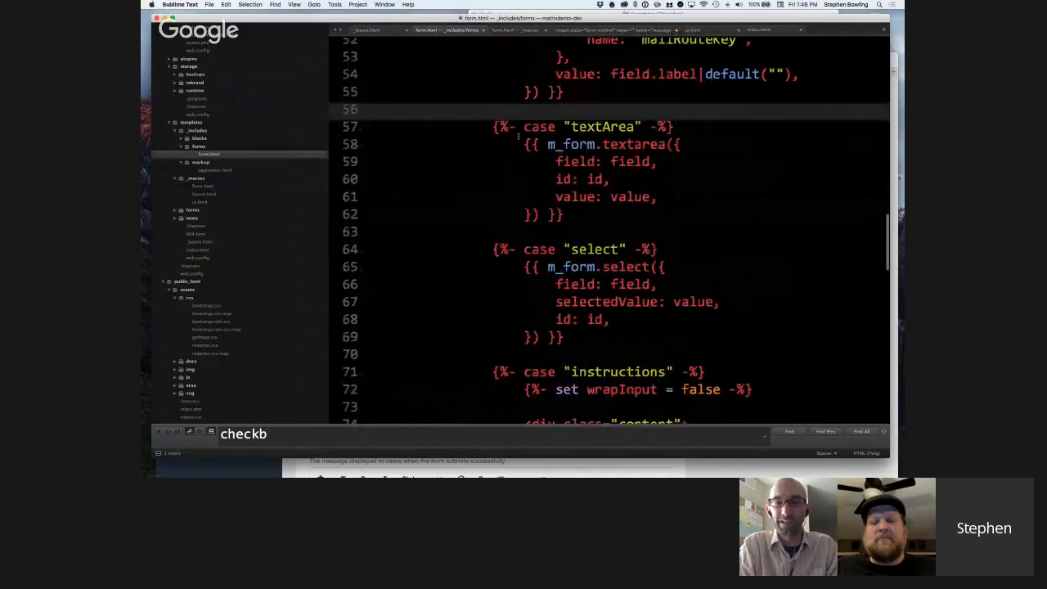
{"action": "scroll", "coordinate": [518, 137], "scroll_direction": "down", "scroll_amount": 8}
{"action": "scroll", "coordinate": [518, 136], "scroll_direction": "down", "scroll_amount": 1}
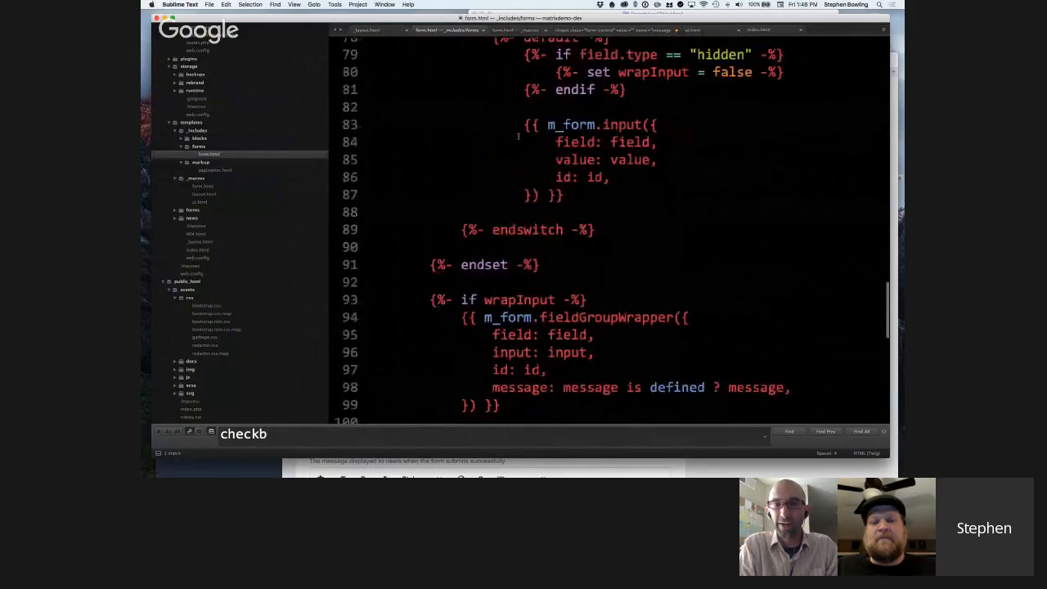
{"action": "scroll", "coordinate": [518, 136], "scroll_direction": "down", "scroll_amount": 4}
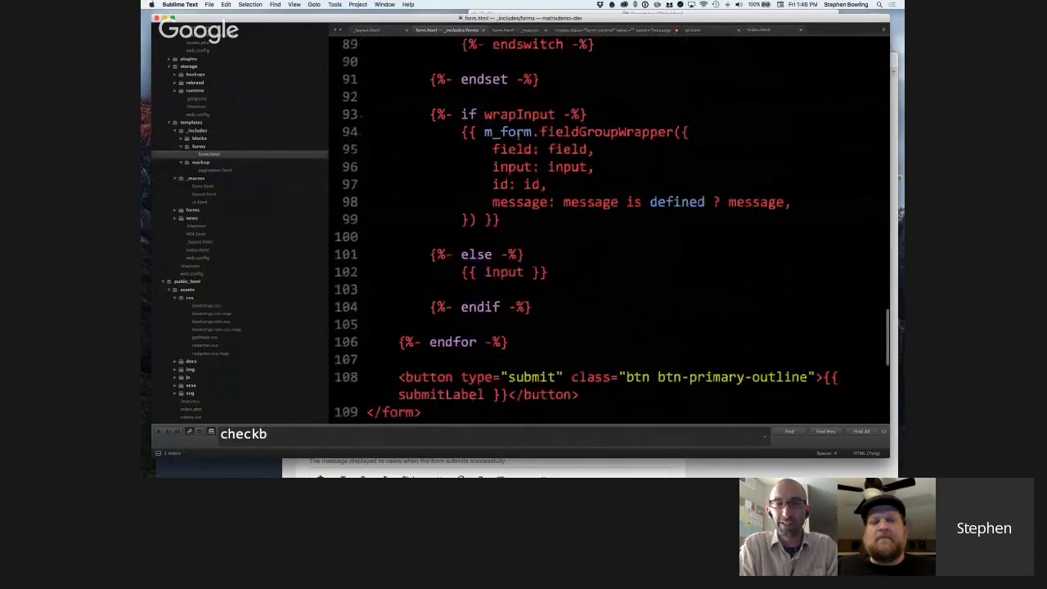
{"action": "scroll", "coordinate": [518, 136], "scroll_direction": "down", "scroll_amount": 1}
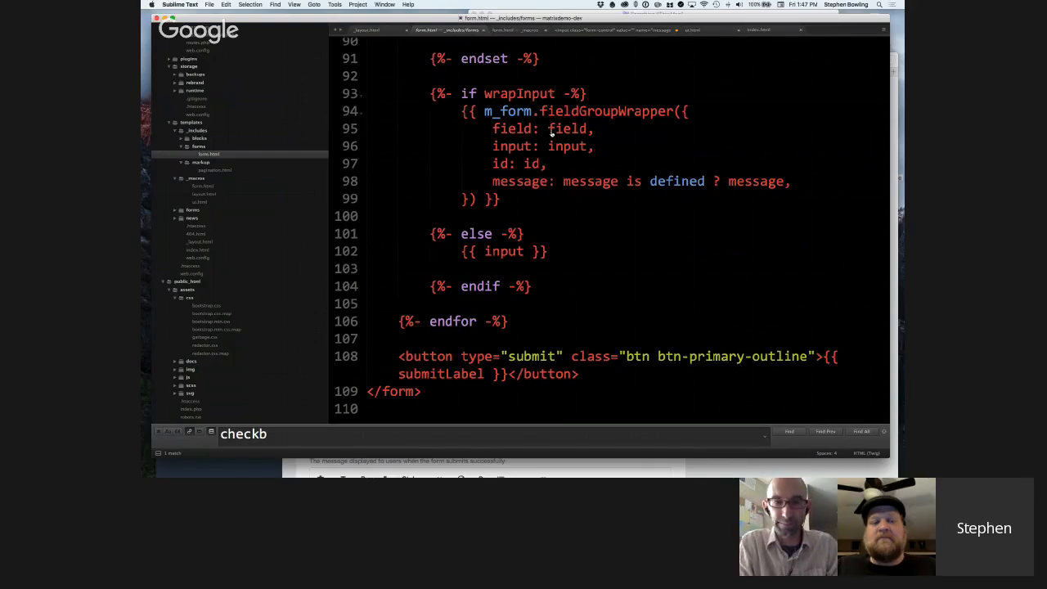
Switch to Safari, bring up the front-end form page at matrixdemo.dev/forms/form and close the web inspector.
{"action": "key", "text": "super+Tab"}
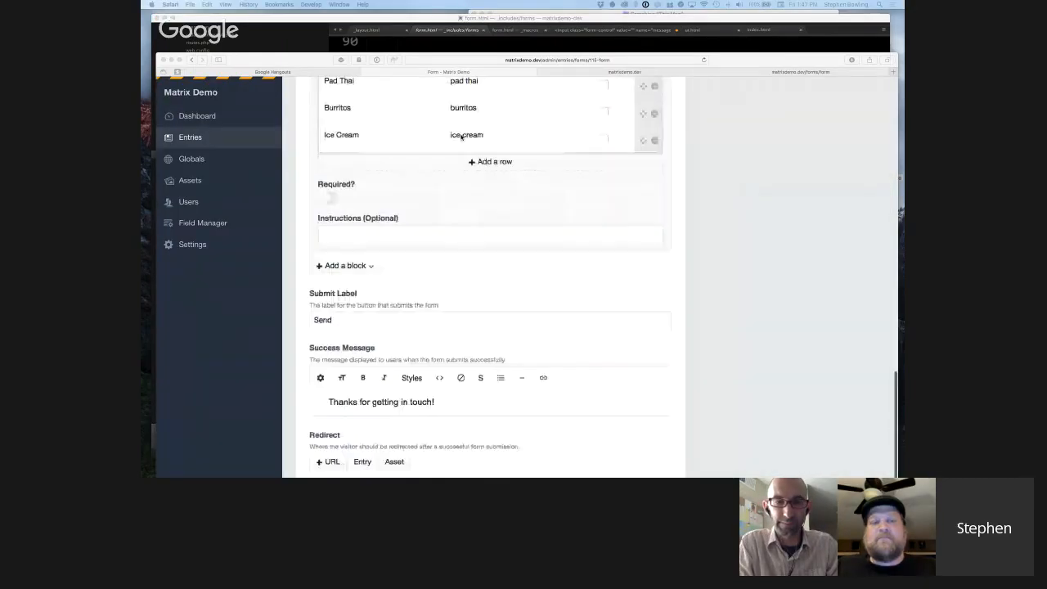
{"action": "scroll", "coordinate": [462, 138], "scroll_direction": "down", "scroll_amount": 1}
{"action": "scroll", "coordinate": [475, 134], "scroll_direction": "up", "scroll_amount": 5}
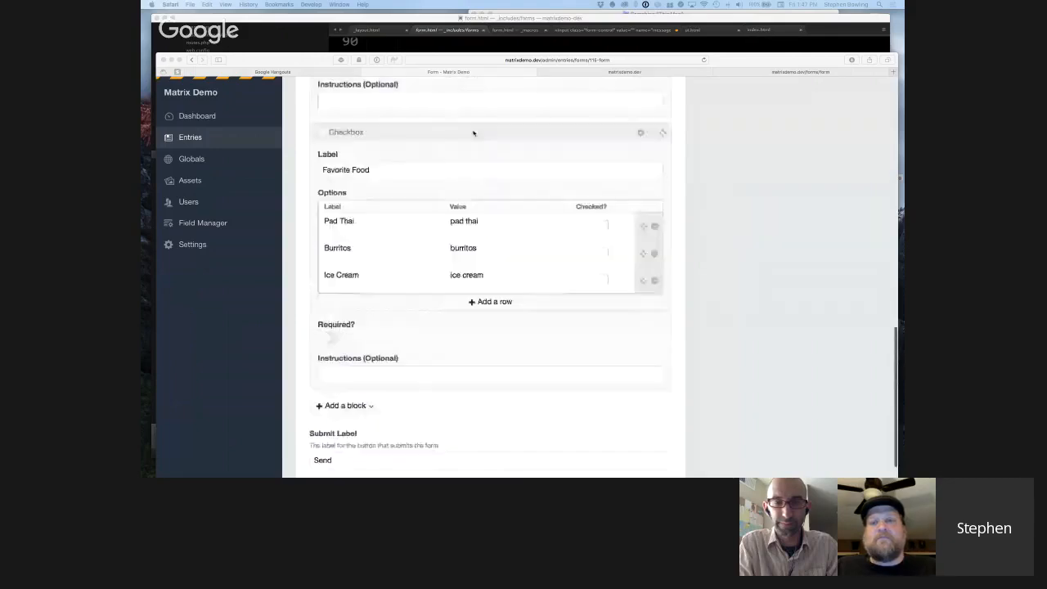
{"action": "left_click", "coordinate": [576, 17]}
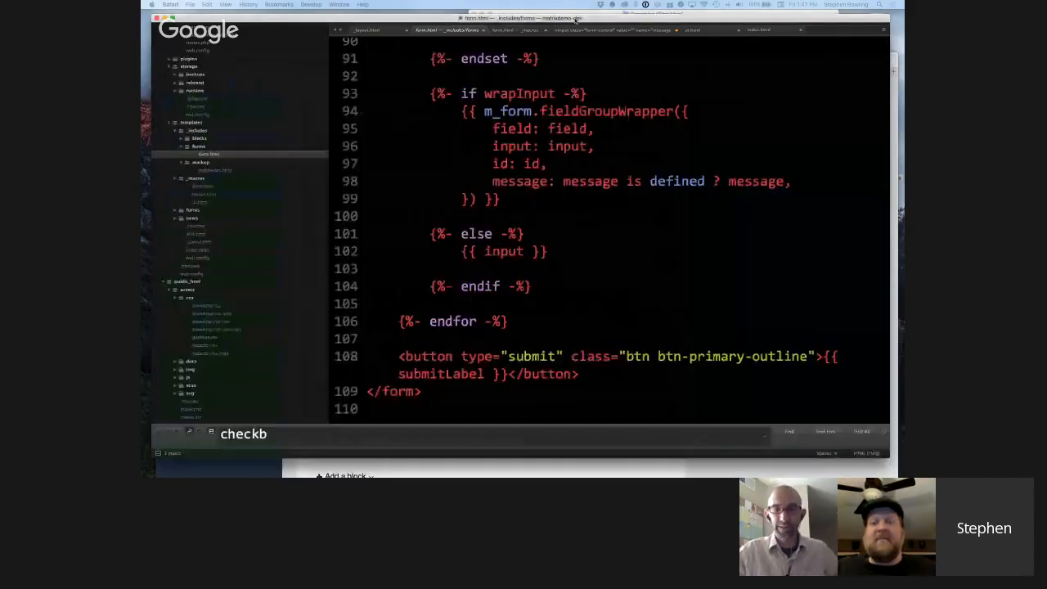
{"action": "key", "text": "super+Tab"}
{"action": "left_click", "coordinate": [607, 72]}
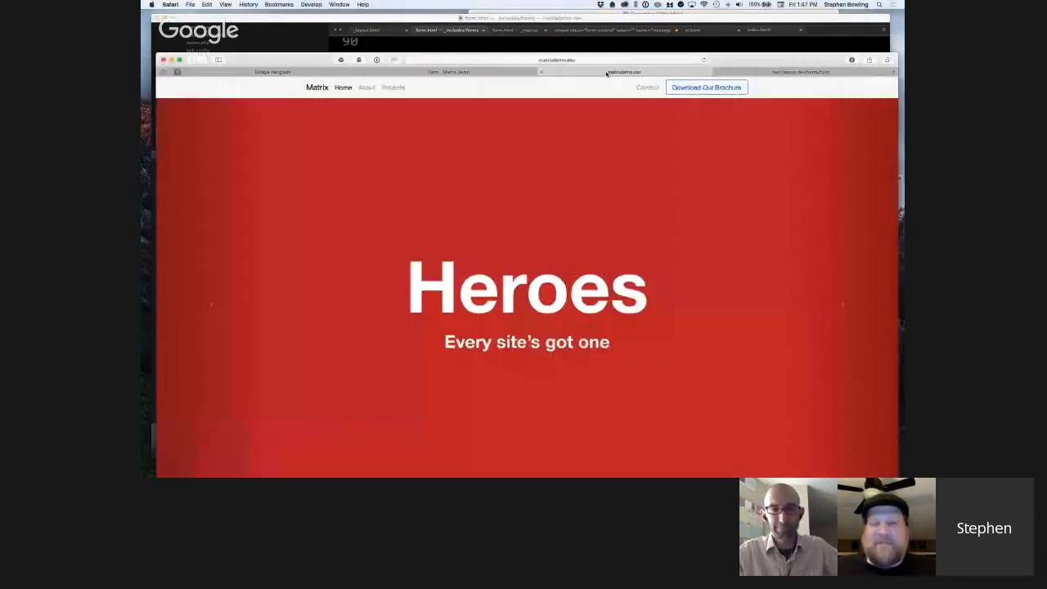
{"action": "left_click", "coordinate": [251, 72]}
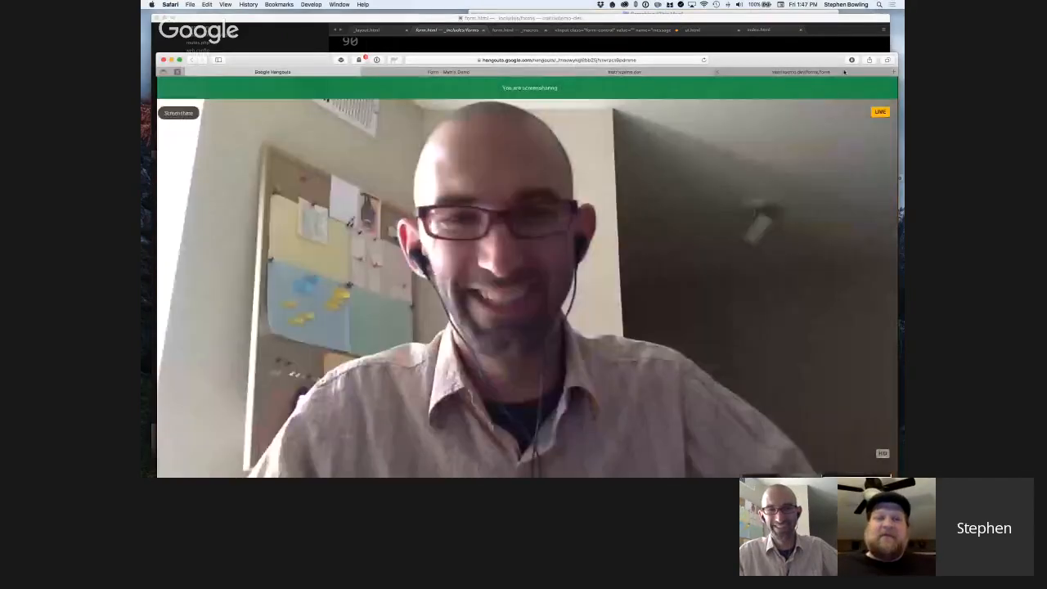
{"action": "left_click", "coordinate": [845, 72]}
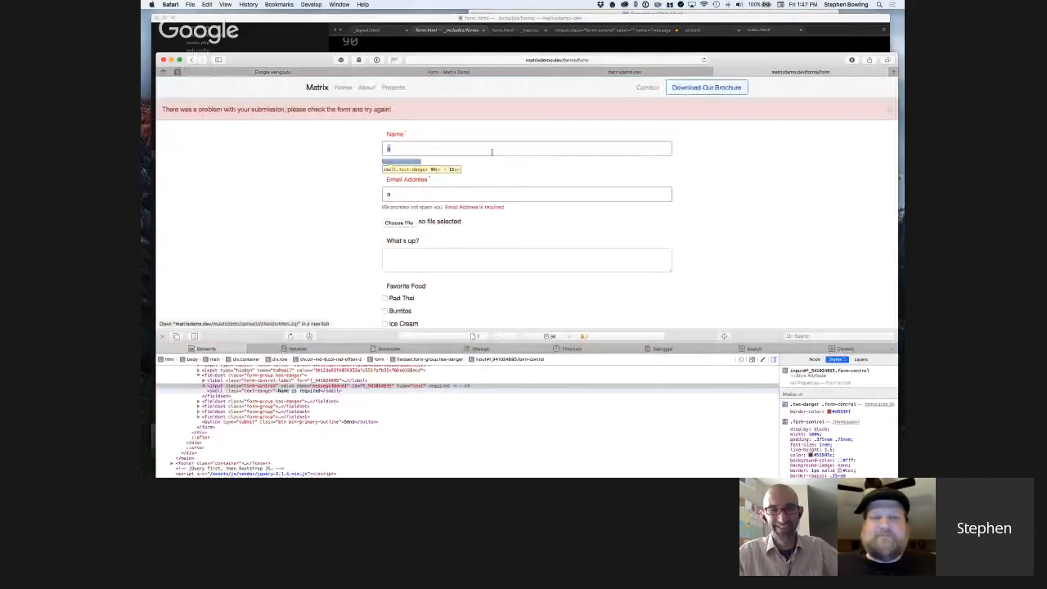
{"action": "key", "text": "alt+super+i"}
Replace the Name entry with the sender's first name and fill in the sender's e-mail under Email Address.
{"action": "left_click_drag", "start_coordinate": [419, 150], "coordinate": [300, 131]}
{"action": "type", "text": "Ste"}
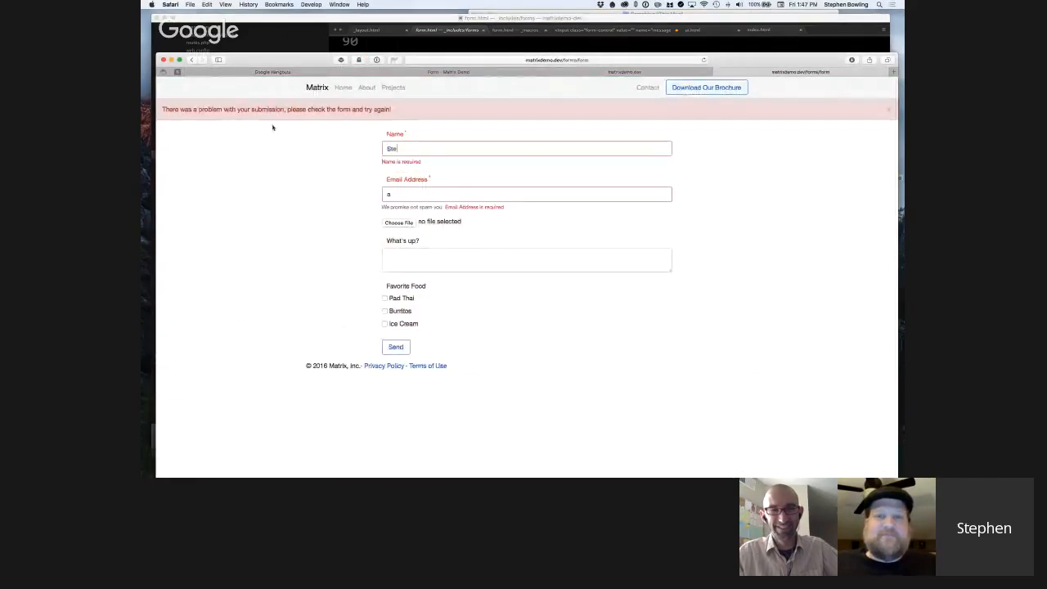
{"action": "type", "text": "phen"}
{"action": "key", "text": "Tab"}
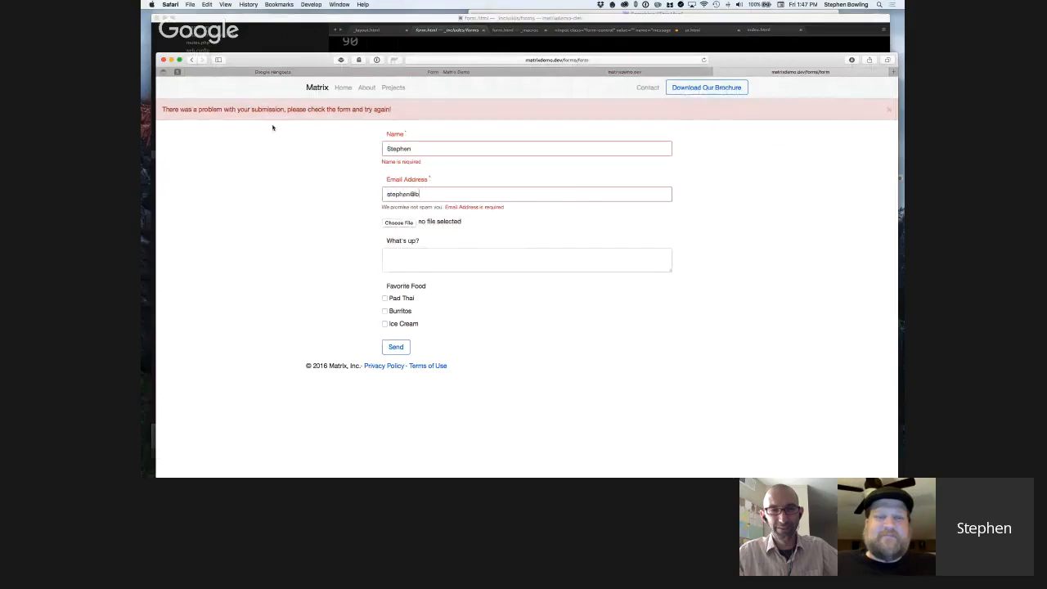
Enter "Hey, nothing much." under What's up?, check Pad Thai and Burritos as favorite foods, and send the form.
{"action": "left_click", "coordinate": [393, 258]}
{"action": "type", "text": "Hey"}
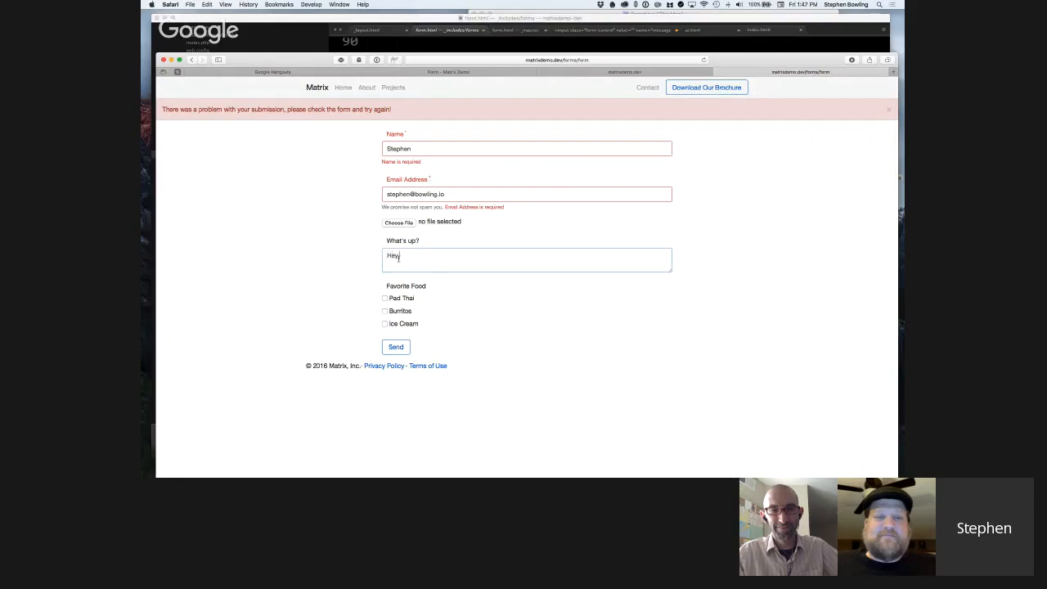
{"action": "type", "text": ", nothing much."}
{"action": "left_click", "coordinate": [388, 300]}
{"action": "left_click", "coordinate": [398, 311]}
{"action": "left_click", "coordinate": [396, 347]}
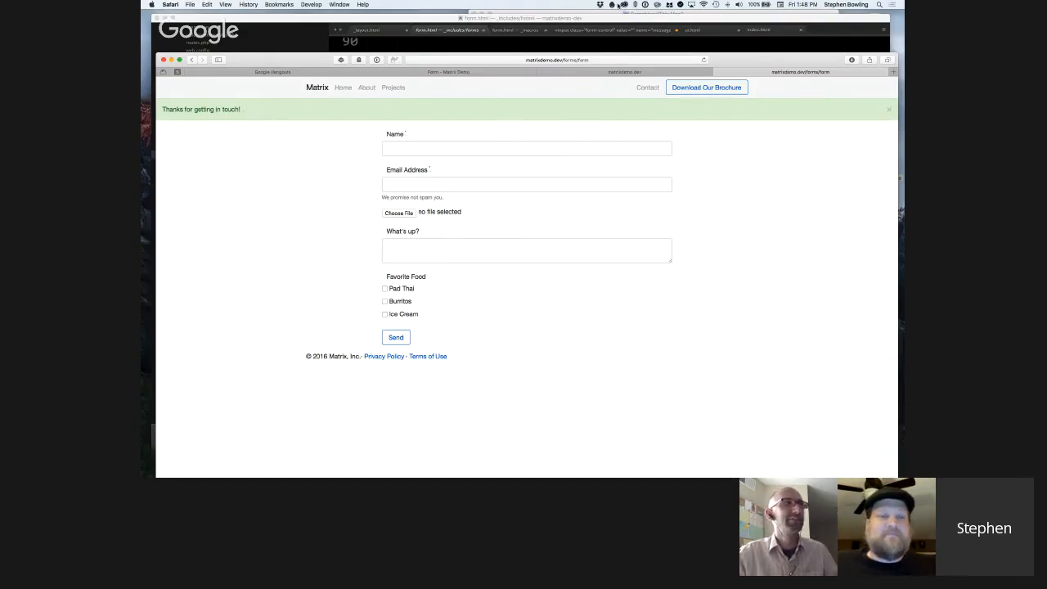
Return to the Form entry in the Craft control panel and open it in Live Preview.
{"action": "left_click", "coordinate": [481, 72]}
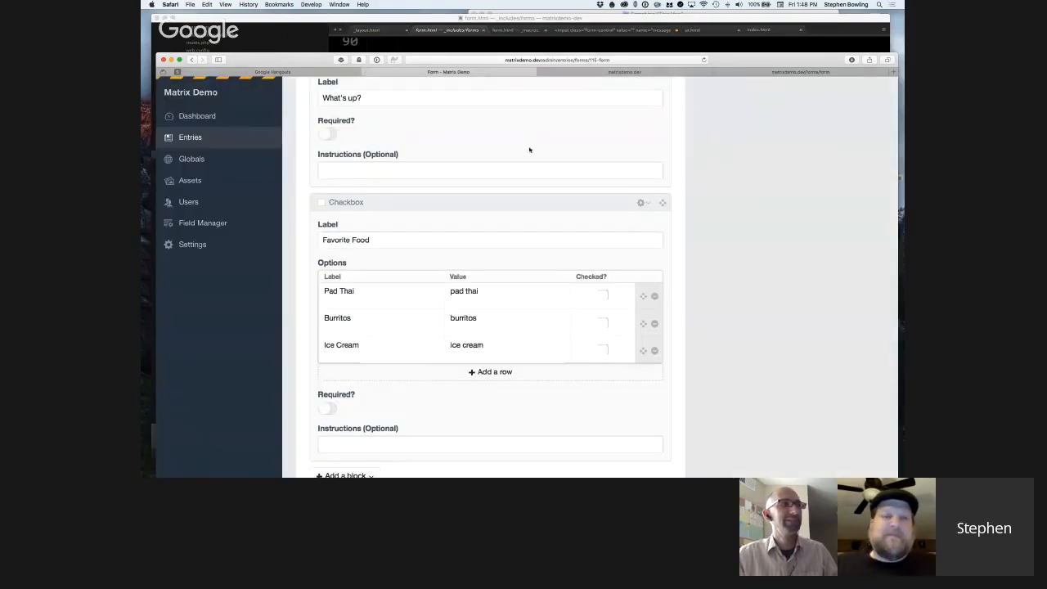
{"action": "scroll", "coordinate": [530, 149], "scroll_direction": "up", "scroll_amount": 10}
{"action": "left_click", "coordinate": [791, 107]}
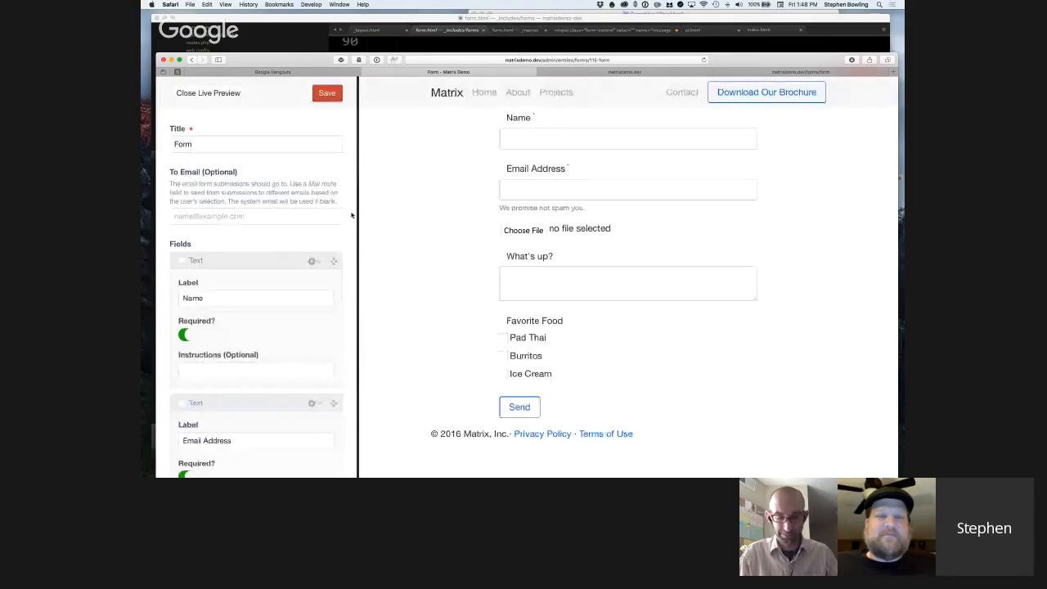
Compare the entry's Text, File and Text area field blocks with the form rendered in the live preview.
{"action": "scroll", "coordinate": [341, 211], "scroll_direction": "down", "scroll_amount": 2}
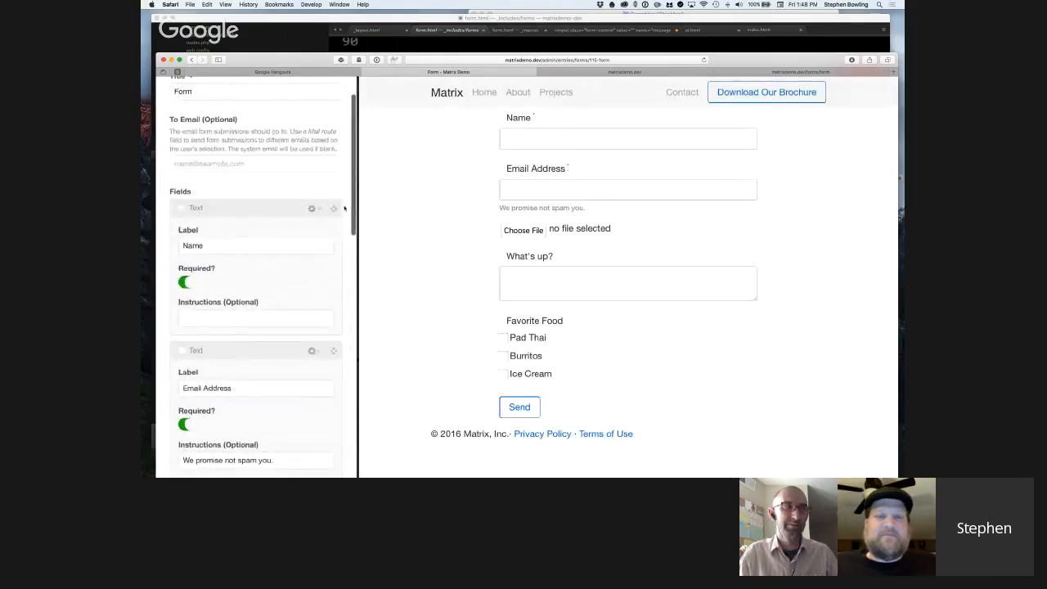
{"action": "scroll", "coordinate": [344, 208], "scroll_direction": "down", "scroll_amount": 5}
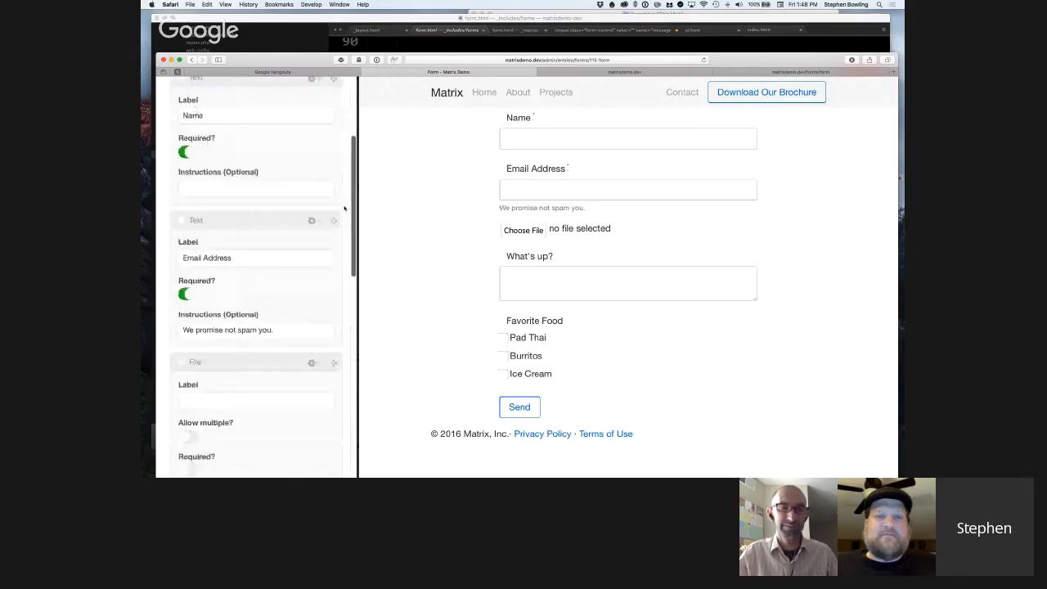
{"action": "scroll", "coordinate": [345, 208], "scroll_direction": "down", "scroll_amount": 6}
{"action": "scroll", "coordinate": [344, 209], "scroll_direction": "up", "scroll_amount": 10}
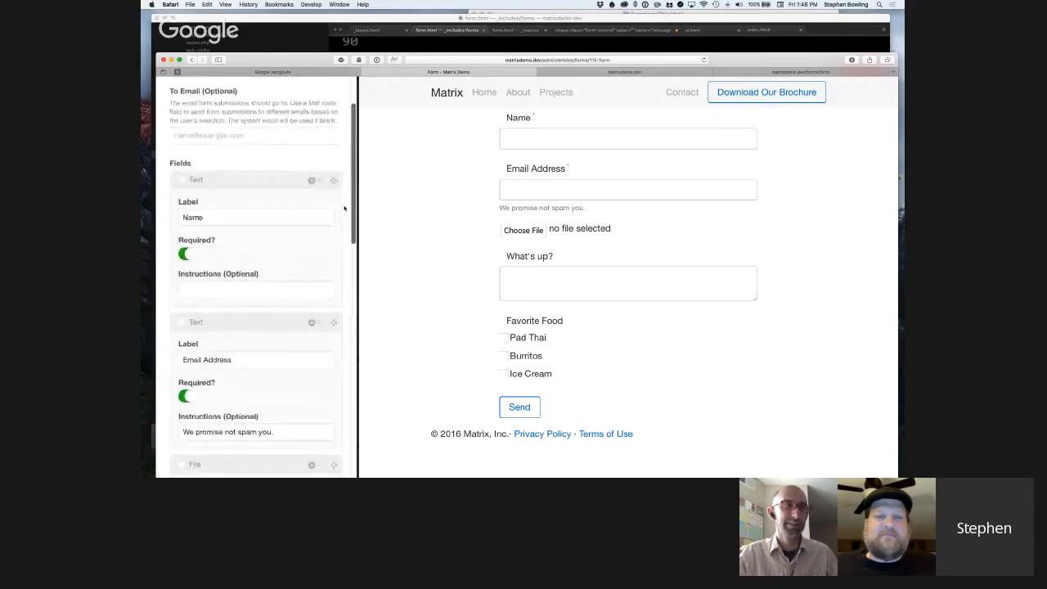
{"action": "scroll", "coordinate": [344, 209], "scroll_direction": "down", "scroll_amount": 3}
{"action": "scroll", "coordinate": [345, 209], "scroll_direction": "down", "scroll_amount": 20}
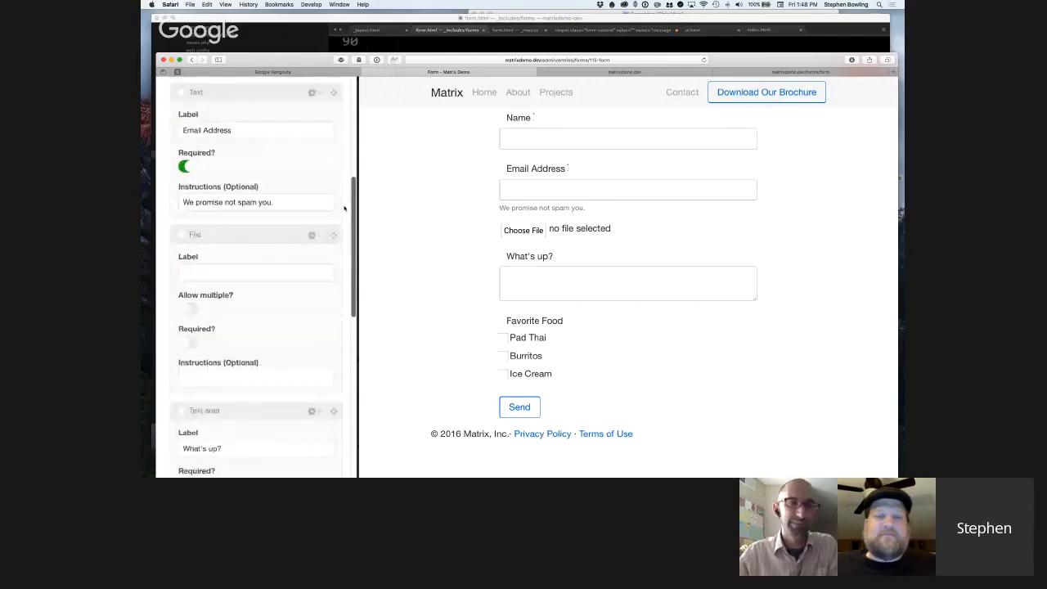
{"action": "scroll", "coordinate": [345, 209], "scroll_direction": "up", "scroll_amount": 20}
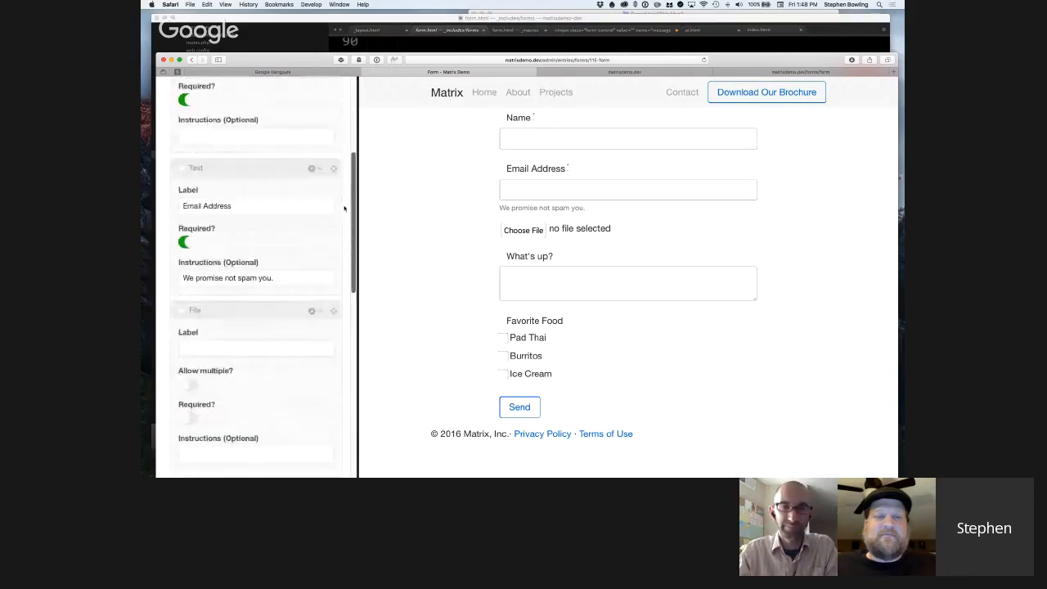
{"action": "scroll", "coordinate": [345, 208], "scroll_direction": "up", "scroll_amount": 2}
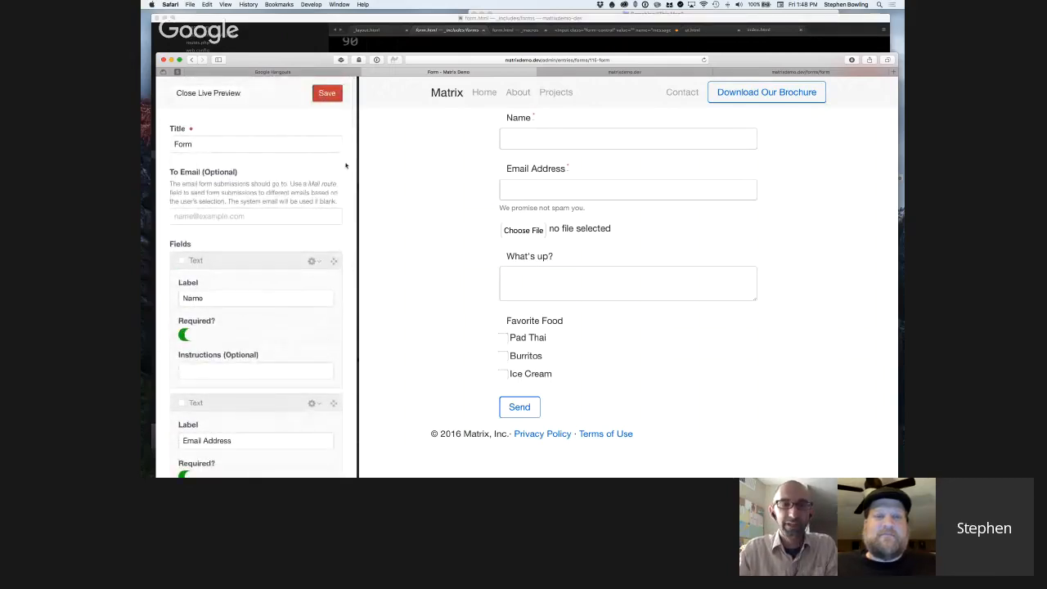
{"action": "scroll", "coordinate": [313, 203], "scroll_direction": "down", "scroll_amount": 10}
{"action": "scroll", "coordinate": [313, 203], "scroll_direction": "down", "scroll_amount": 15}
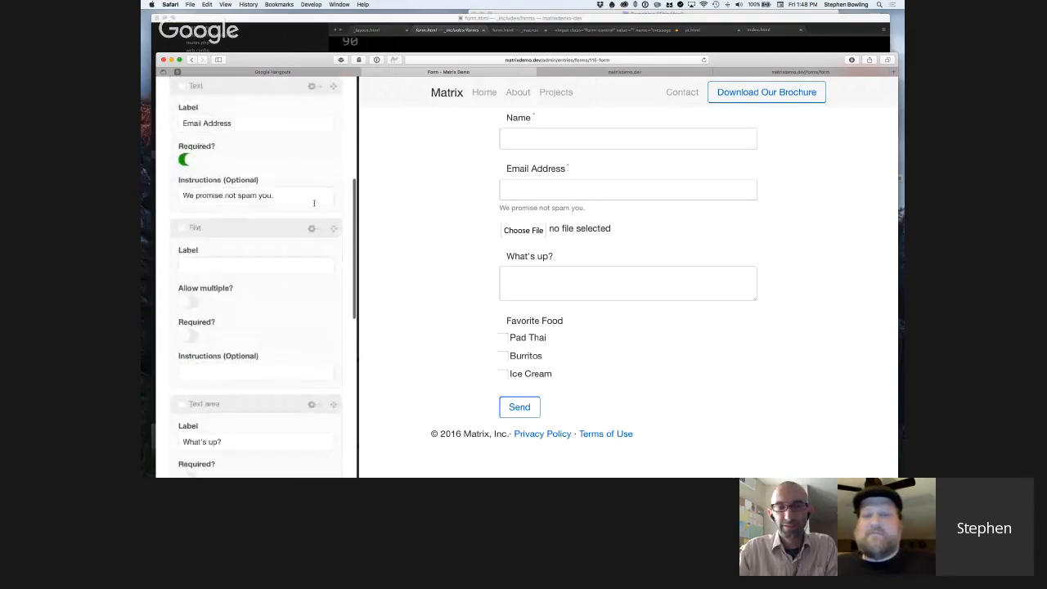
Review the Form entry's Checkbox block, Submit Label, Success Message and Redirect settings beside the live preview.
{"action": "scroll", "coordinate": [313, 205], "scroll_direction": "down", "scroll_amount": 10}
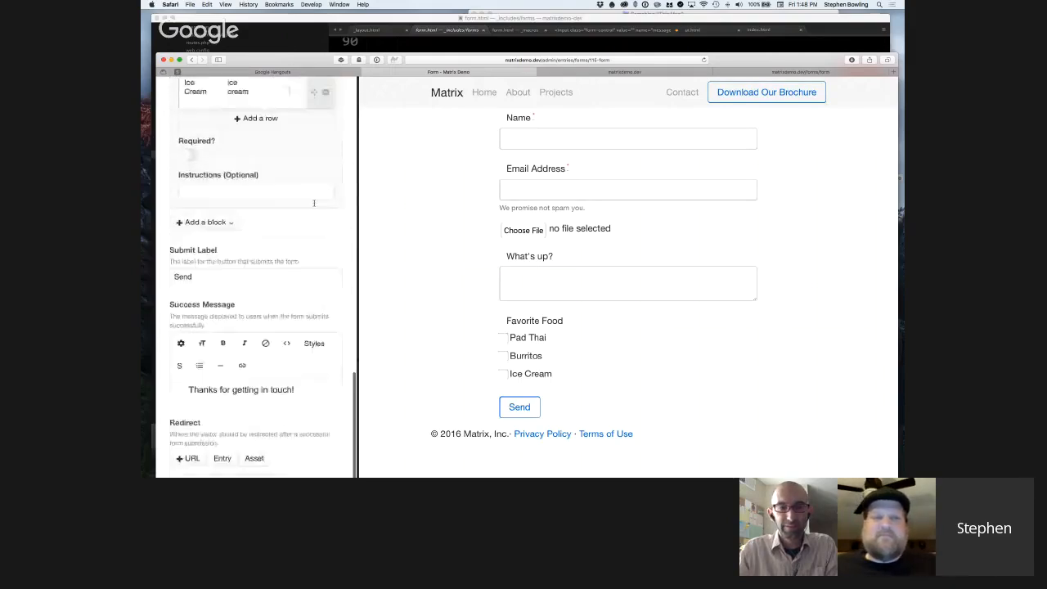
{"action": "scroll", "coordinate": [313, 203], "scroll_direction": "up", "scroll_amount": 2}
{"action": "scroll", "coordinate": [313, 203], "scroll_direction": "down", "scroll_amount": 4}
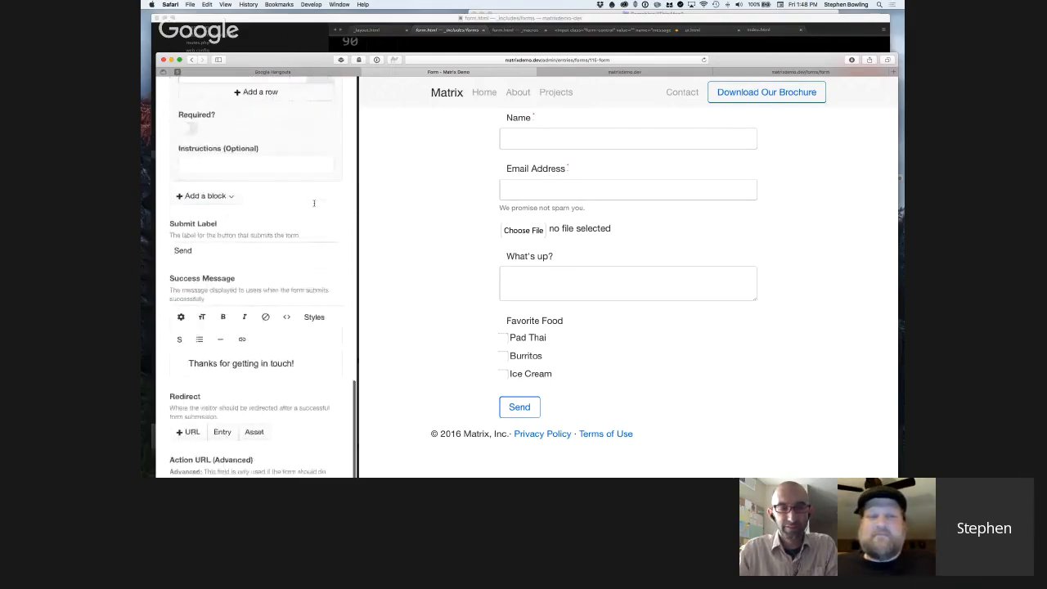
{"action": "scroll", "coordinate": [315, 206], "scroll_direction": "up", "scroll_amount": 10}
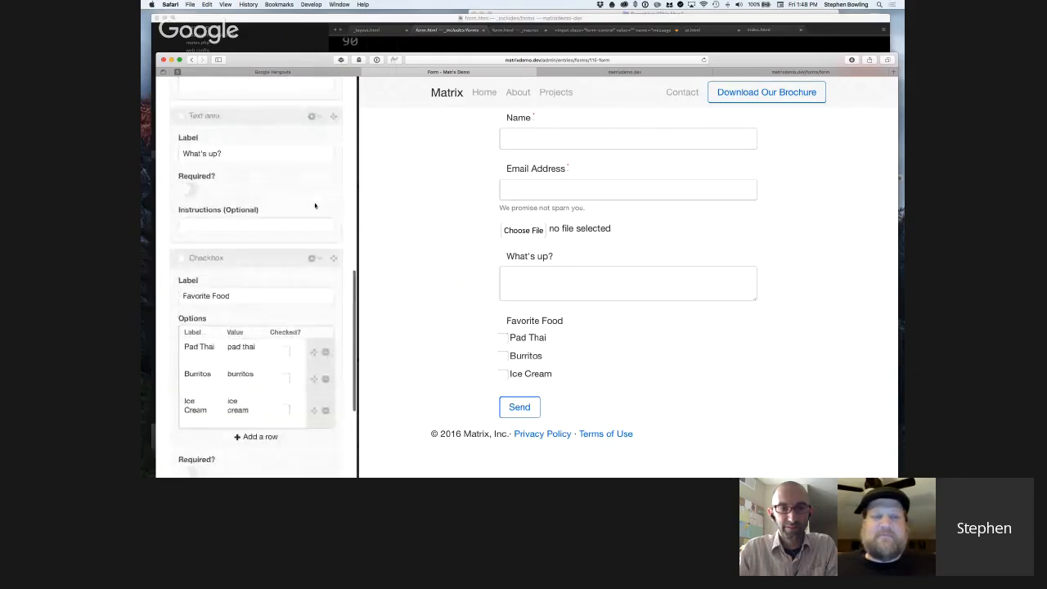
{"action": "scroll", "coordinate": [315, 205], "scroll_direction": "up", "scroll_amount": 10}
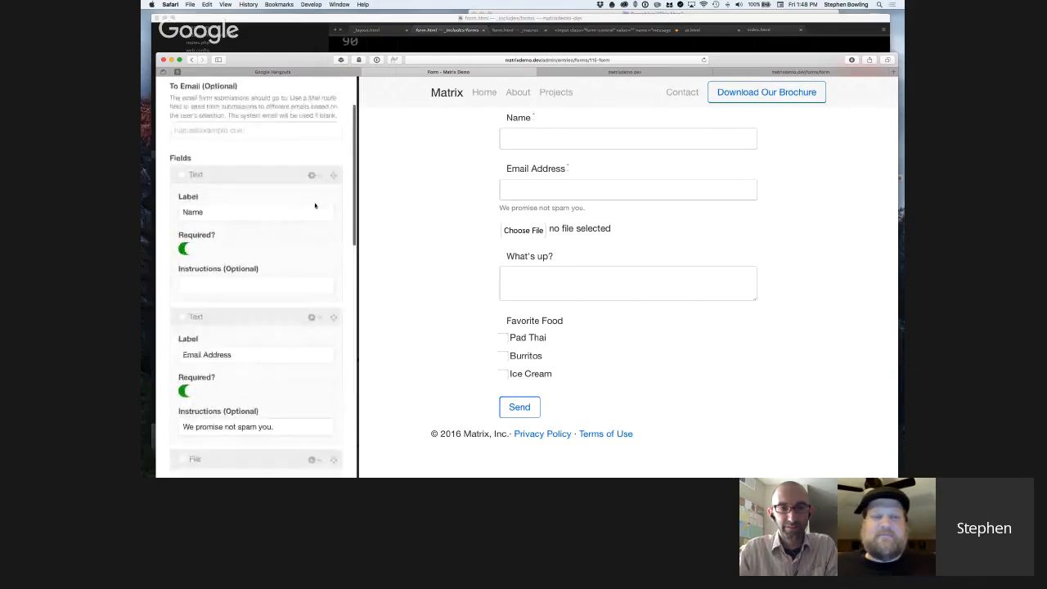
{"action": "scroll", "coordinate": [315, 206], "scroll_direction": "up", "scroll_amount": 3}
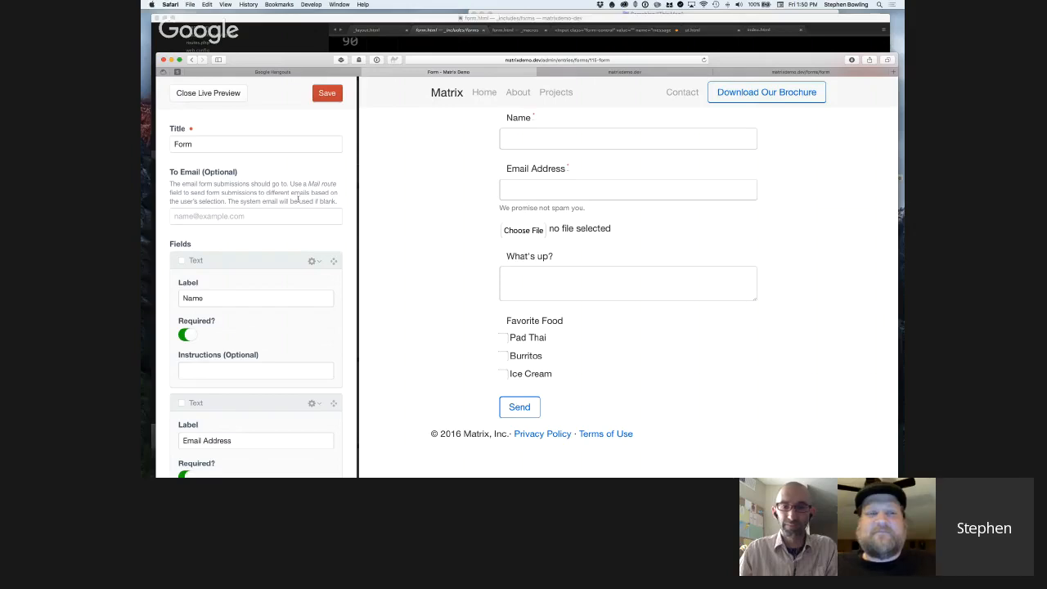
Compare the Form entry's field blocks, from Name to Favorite Food, with the rendered form, checking labels, required switches and instructions.
{"action": "scroll", "coordinate": [249, 263], "scroll_direction": "down", "scroll_amount": 3}
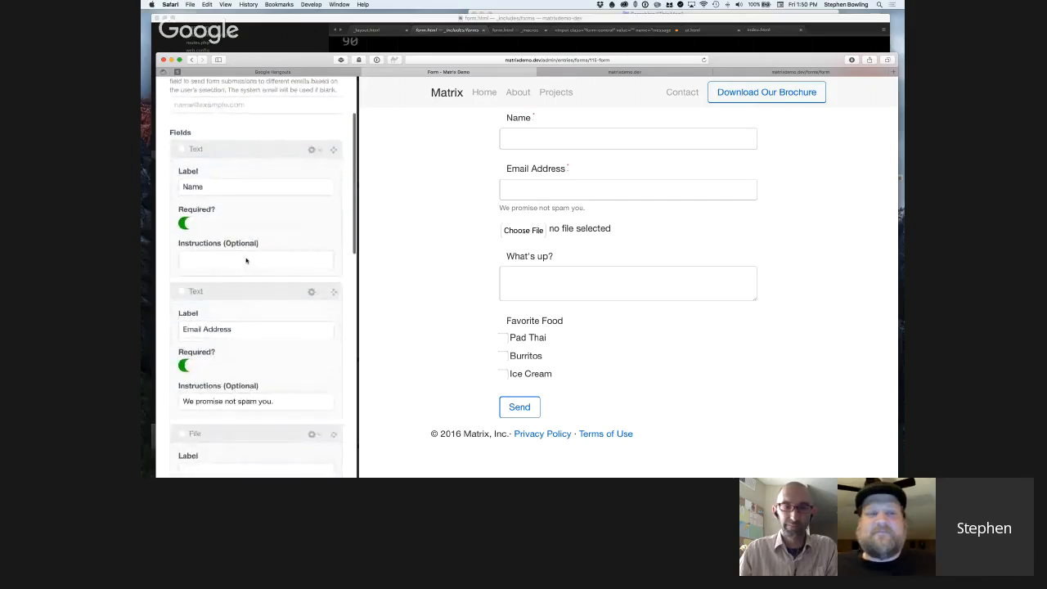
{"action": "scroll", "coordinate": [245, 259], "scroll_direction": "down", "scroll_amount": 1}
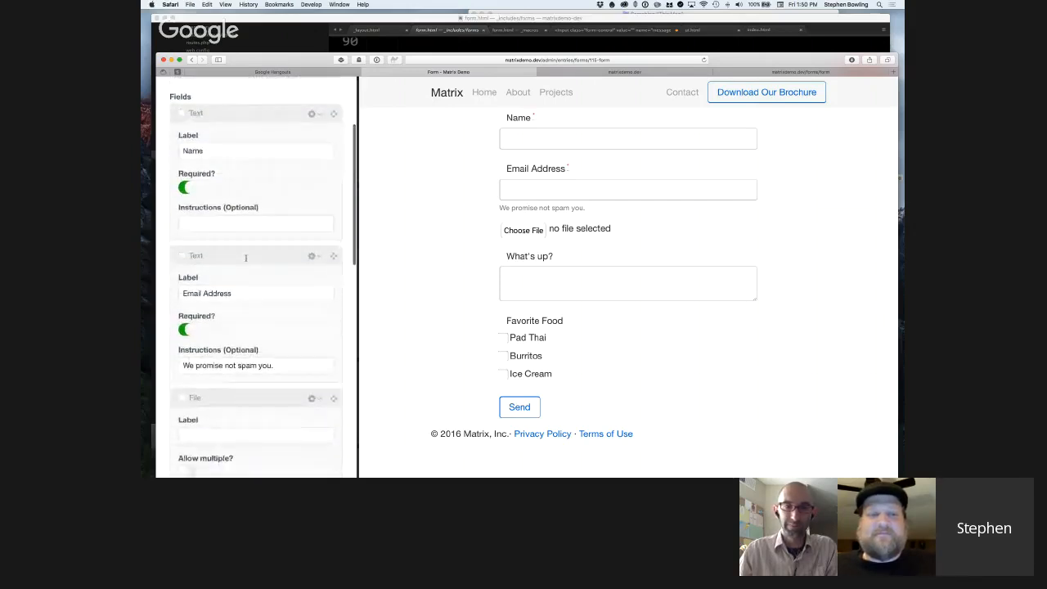
{"action": "scroll", "coordinate": [293, 265], "scroll_direction": "down", "scroll_amount": 2}
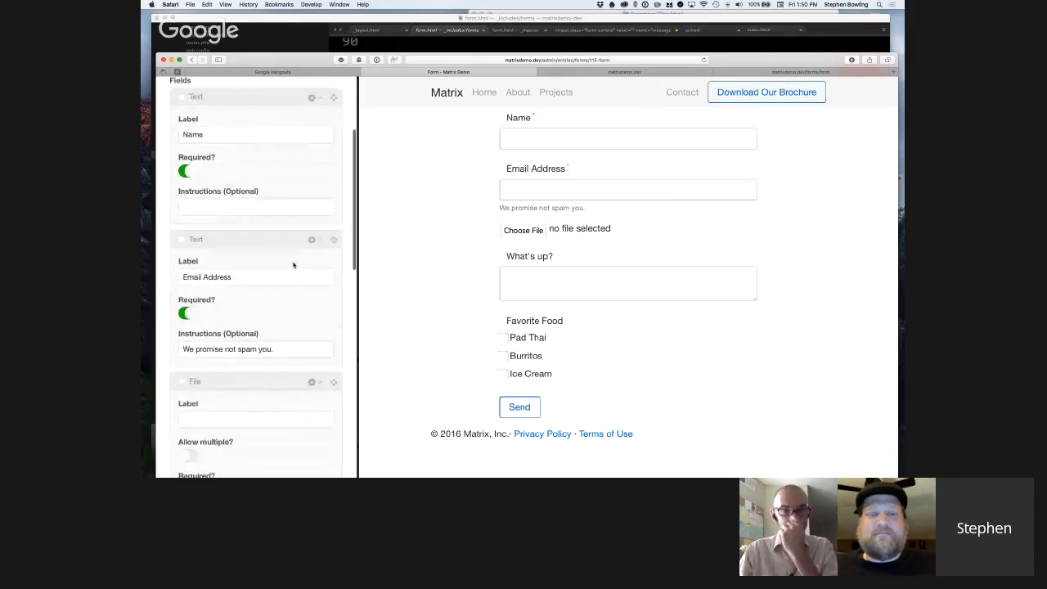
{"action": "scroll", "coordinate": [293, 265], "scroll_direction": "up", "scroll_amount": 1}
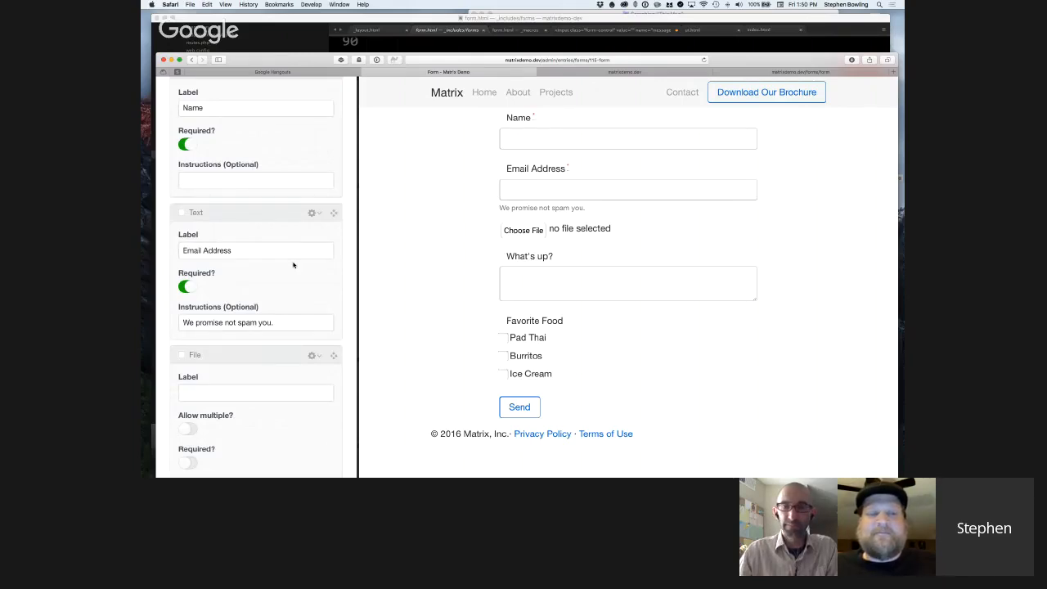
{"action": "scroll", "coordinate": [294, 265], "scroll_direction": "down", "scroll_amount": 1}
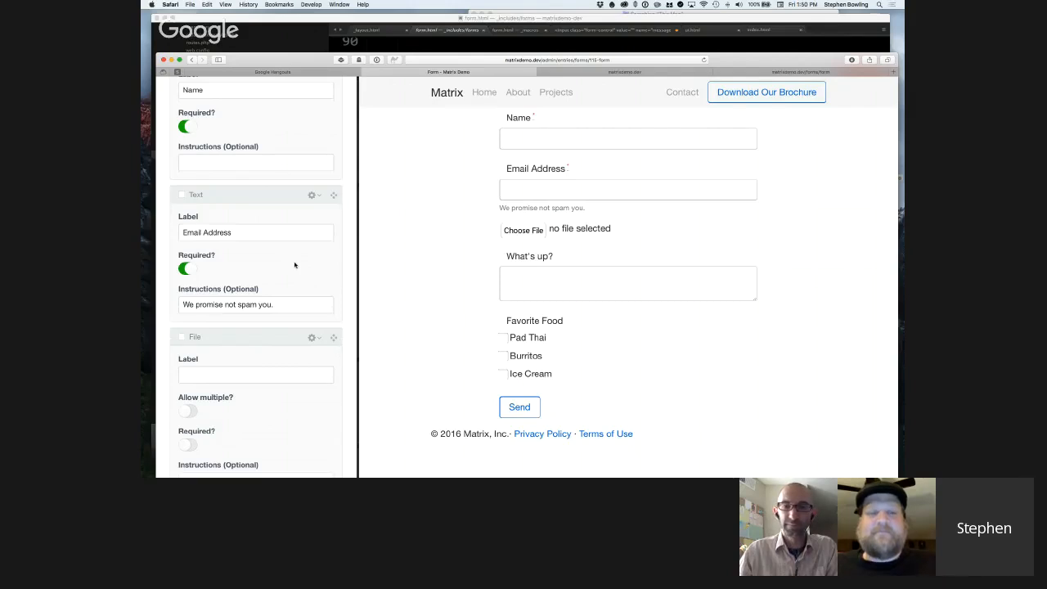
{"action": "scroll", "coordinate": [295, 264], "scroll_direction": "down", "scroll_amount": 2}
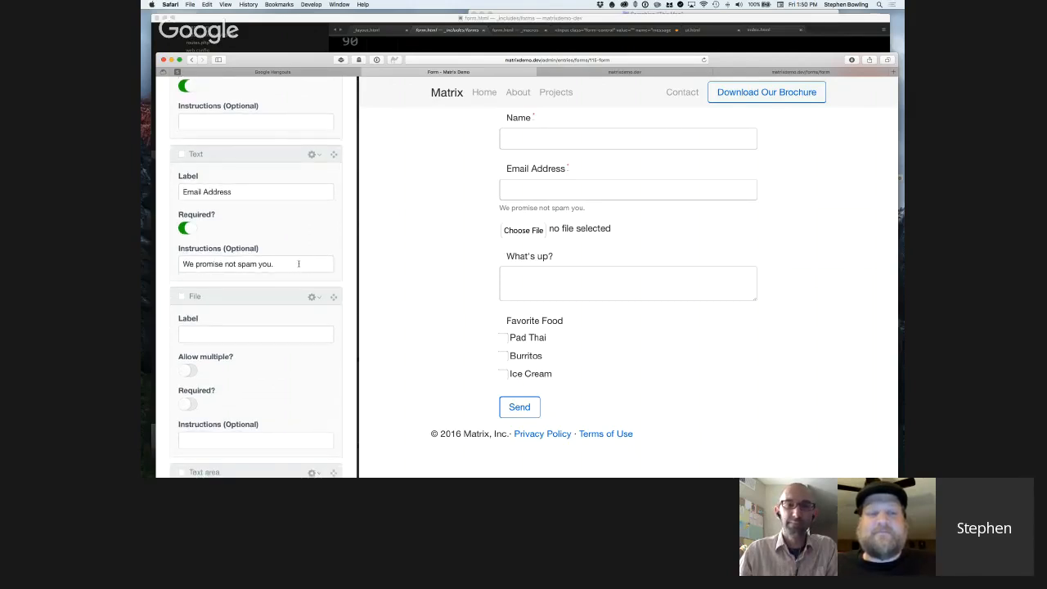
{"action": "scroll", "coordinate": [299, 264], "scroll_direction": "down", "scroll_amount": 6}
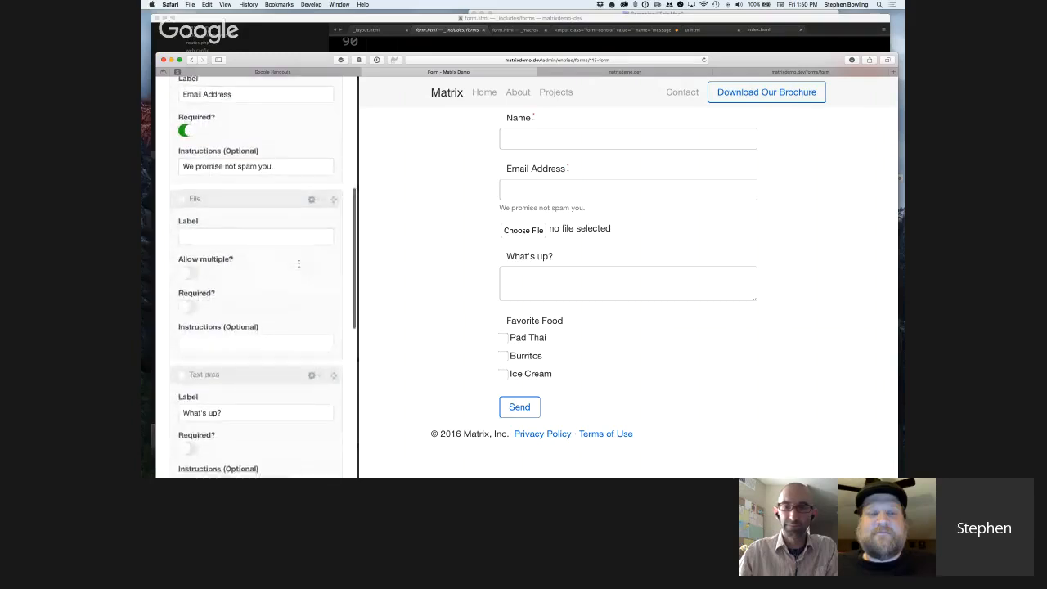
{"action": "scroll", "coordinate": [299, 264], "scroll_direction": "down", "scroll_amount": 6}
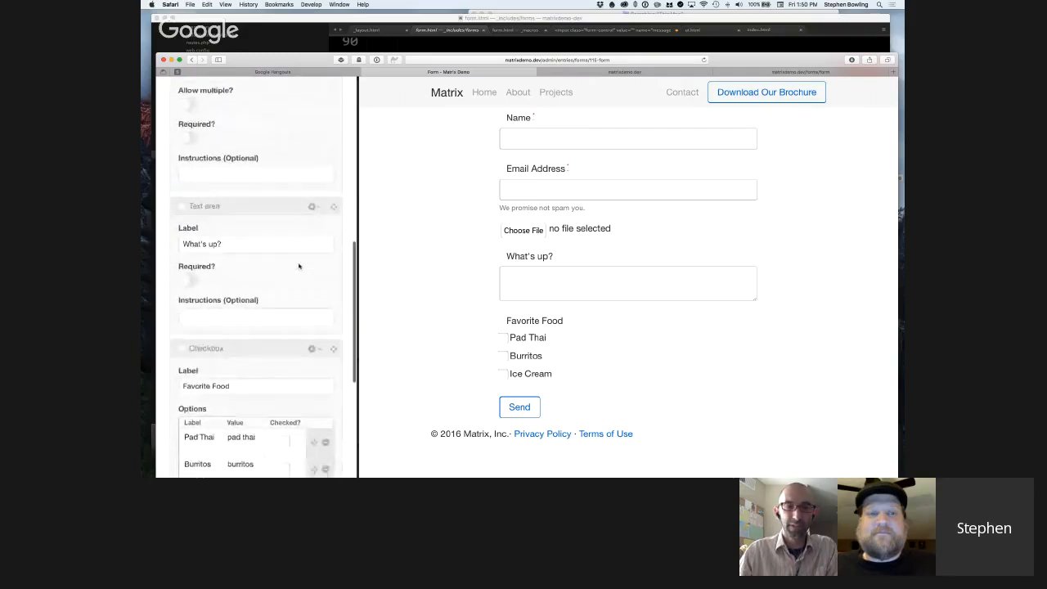
{"action": "scroll", "coordinate": [298, 266], "scroll_direction": "down", "scroll_amount": 4}
{"action": "scroll", "coordinate": [248, 101], "scroll_direction": "up", "scroll_amount": 15}
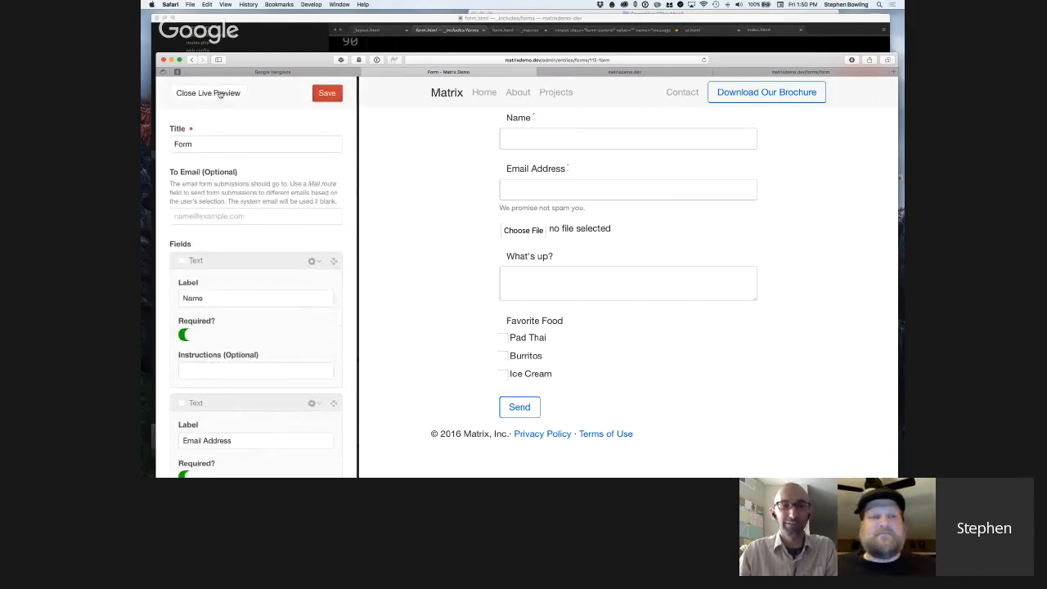
Leave the Form entry's preview, create a new entry in the Pages structure and open it in Live Preview.
{"action": "left_click", "coordinate": [220, 94]}
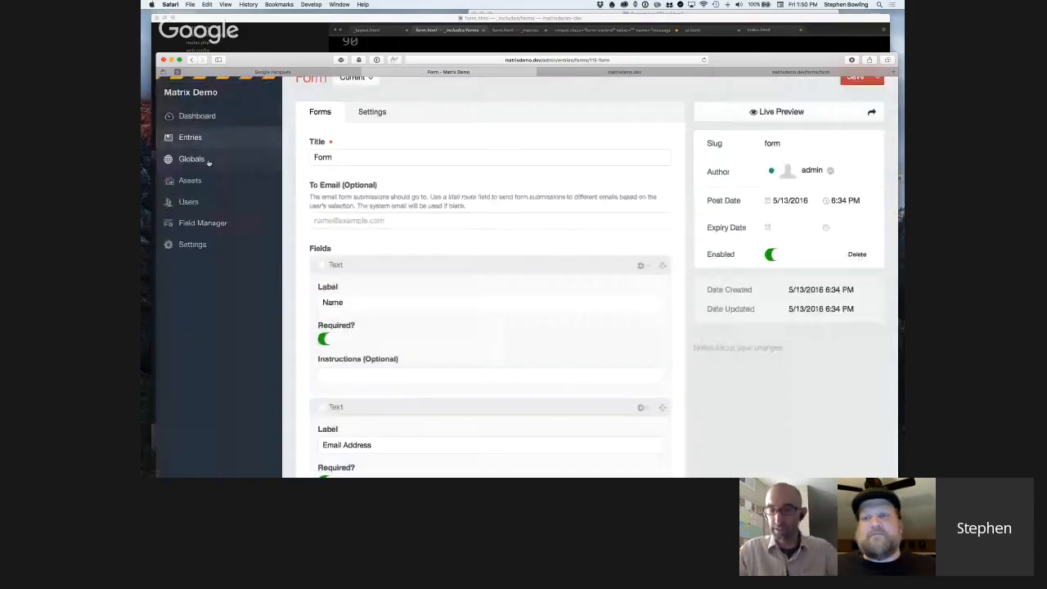
{"action": "left_click", "coordinate": [206, 138]}
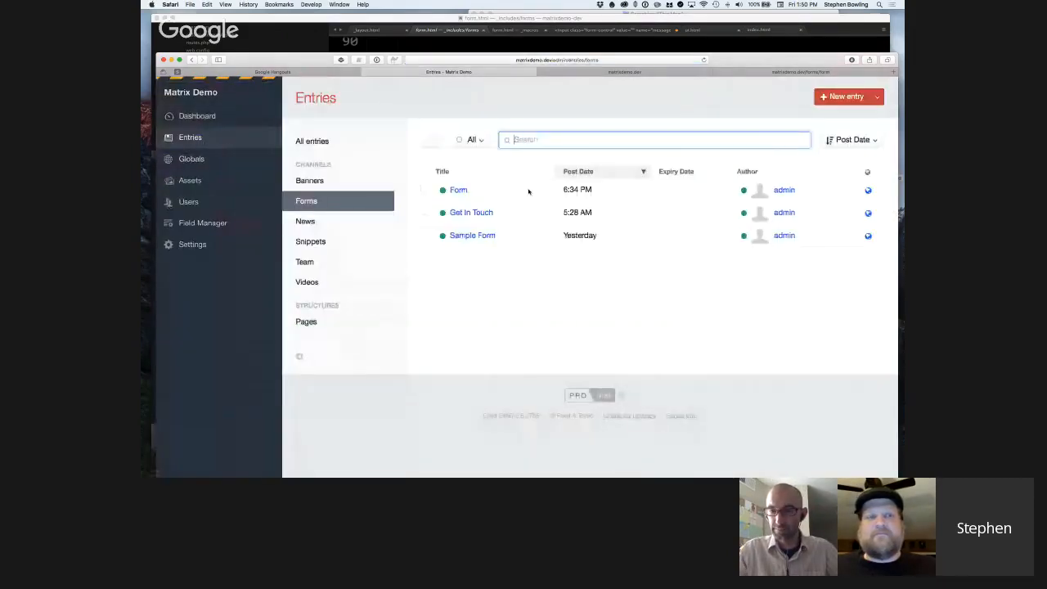
{"action": "left_click", "coordinate": [305, 321]}
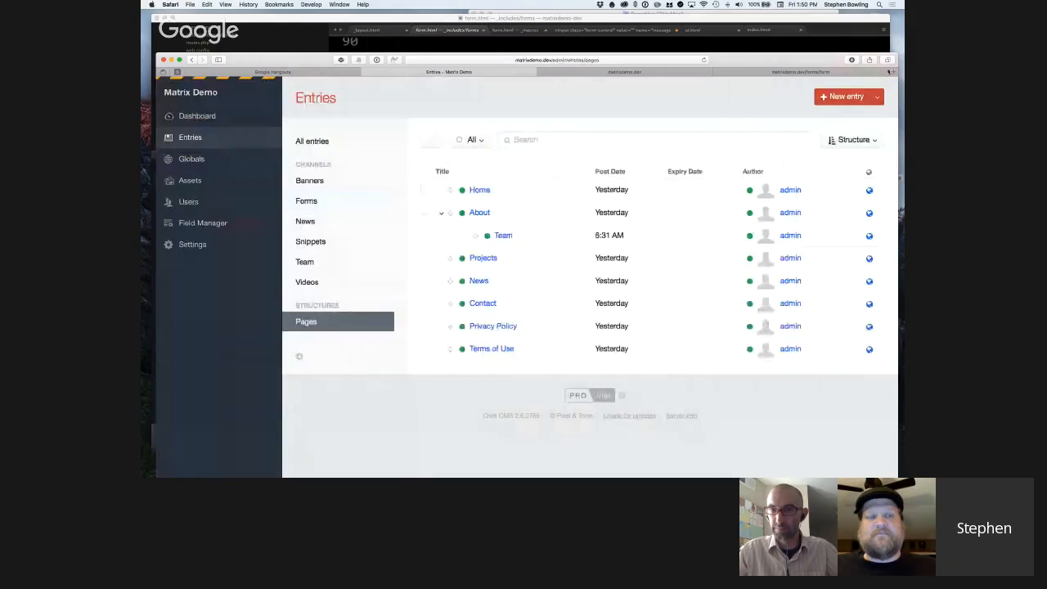
{"action": "left_click", "coordinate": [847, 96]}
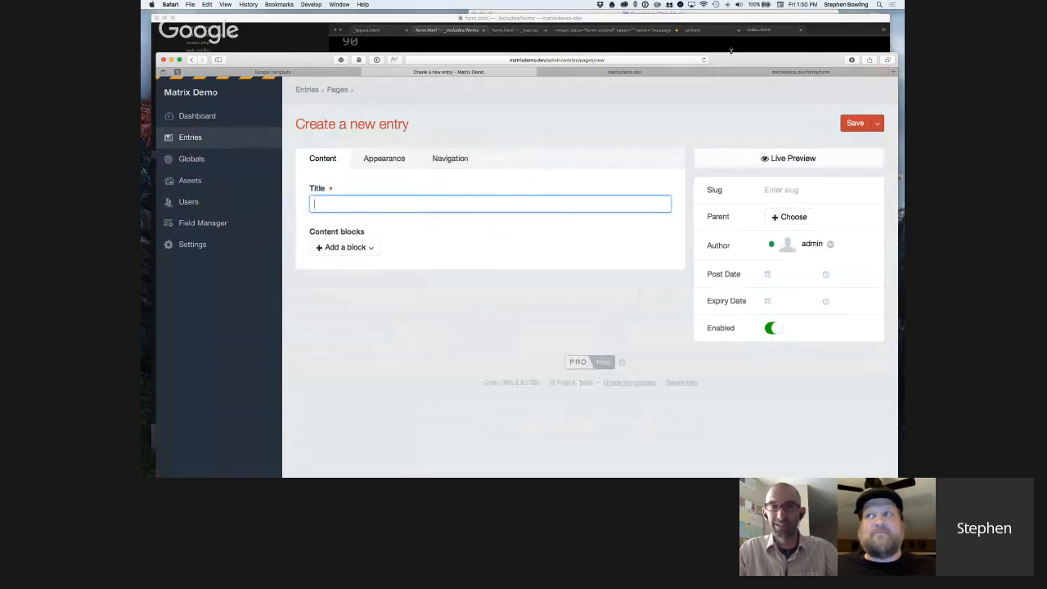
{"action": "left_click_drag", "start_coordinate": [731, 51], "coordinate": [730, 11]}
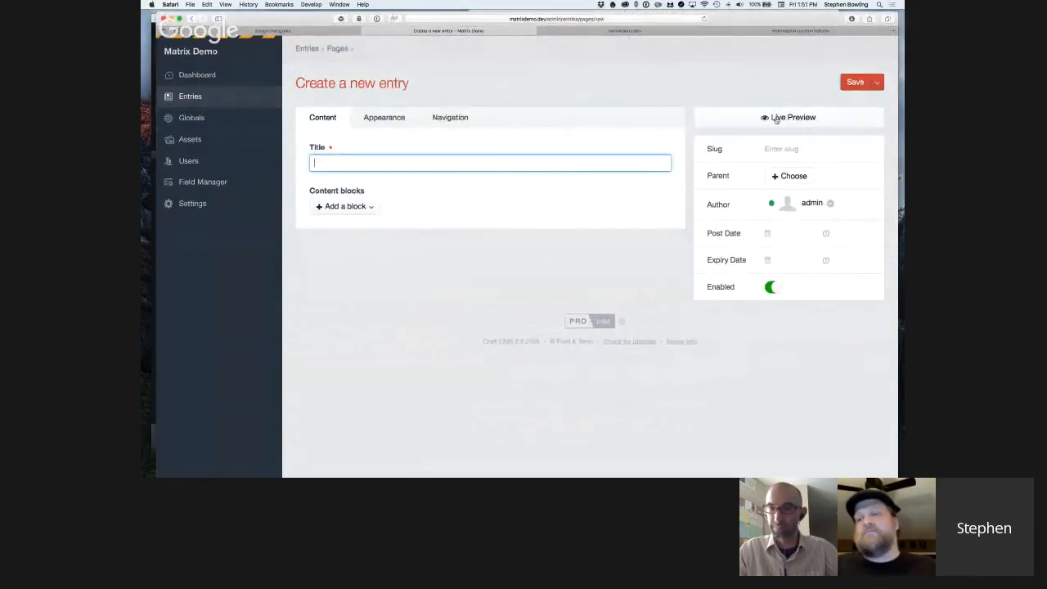
{"action": "left_click", "coordinate": [775, 119]}
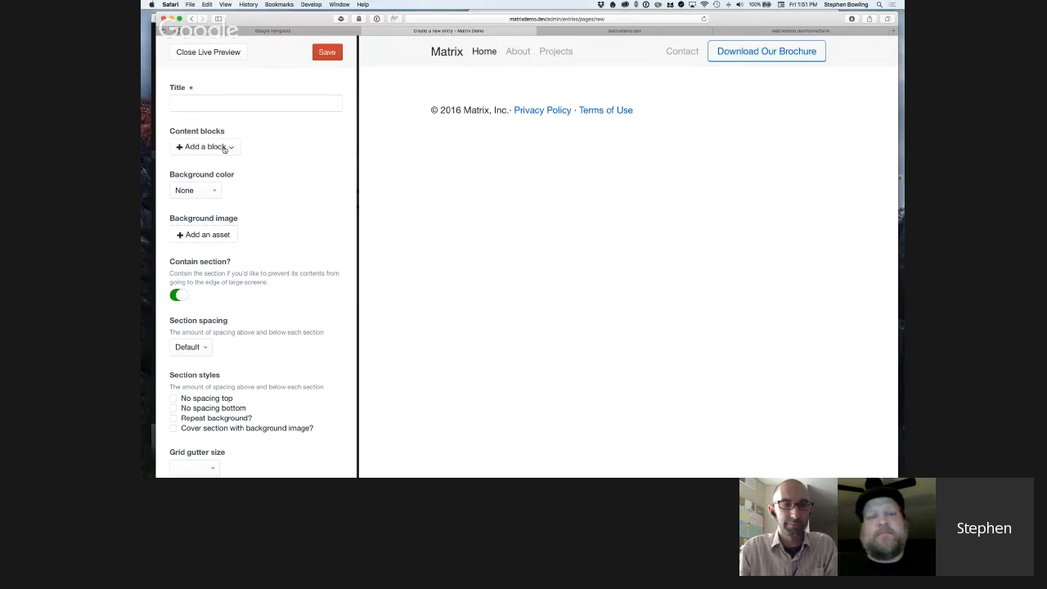
Look through the block types offered for the new page's Content blocks field without adding one.
{"action": "left_click", "coordinate": [224, 147]}
{"action": "left_click", "coordinate": [226, 148]}
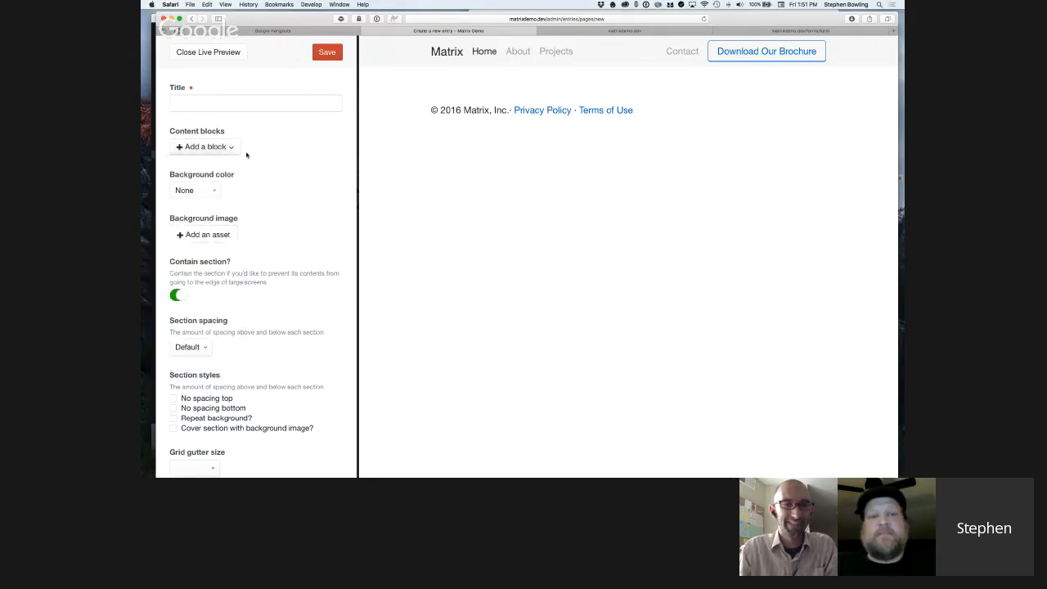
{"action": "left_click", "coordinate": [241, 108]}
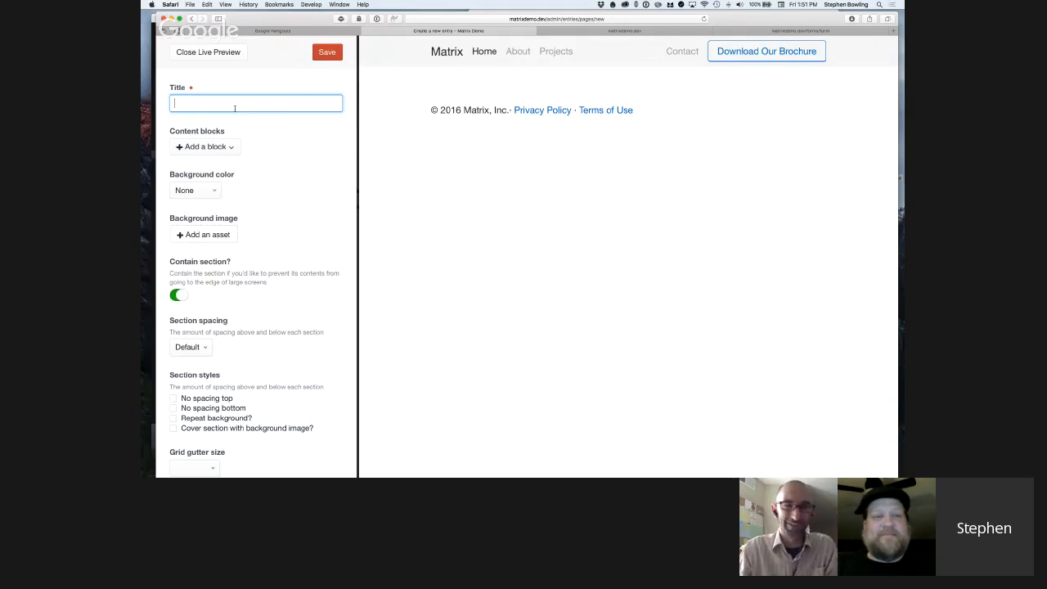
{"action": "left_click", "coordinate": [233, 146]}
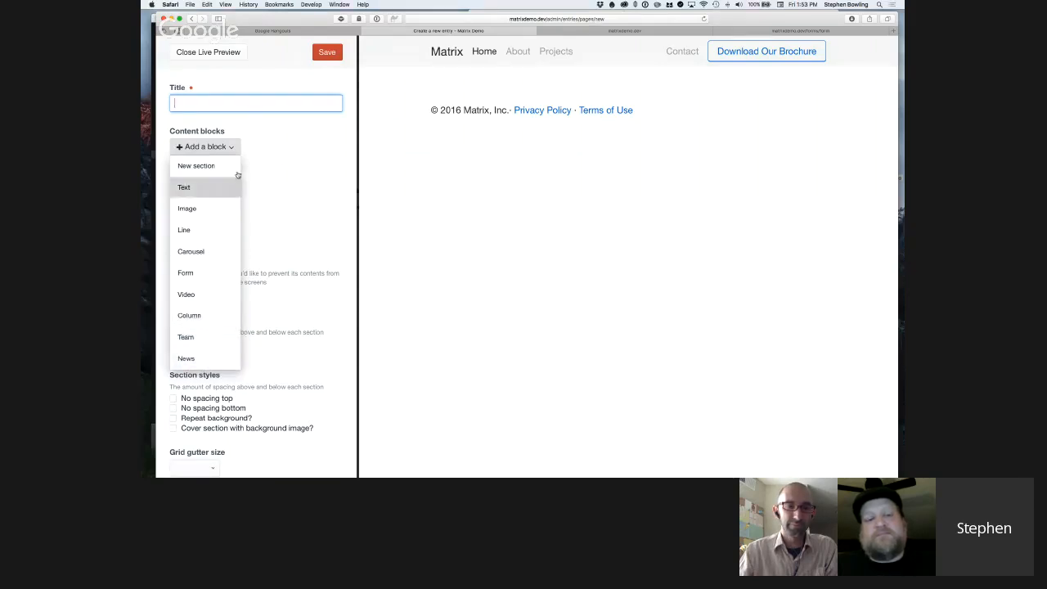
{"action": "left_click", "coordinate": [288, 194]}
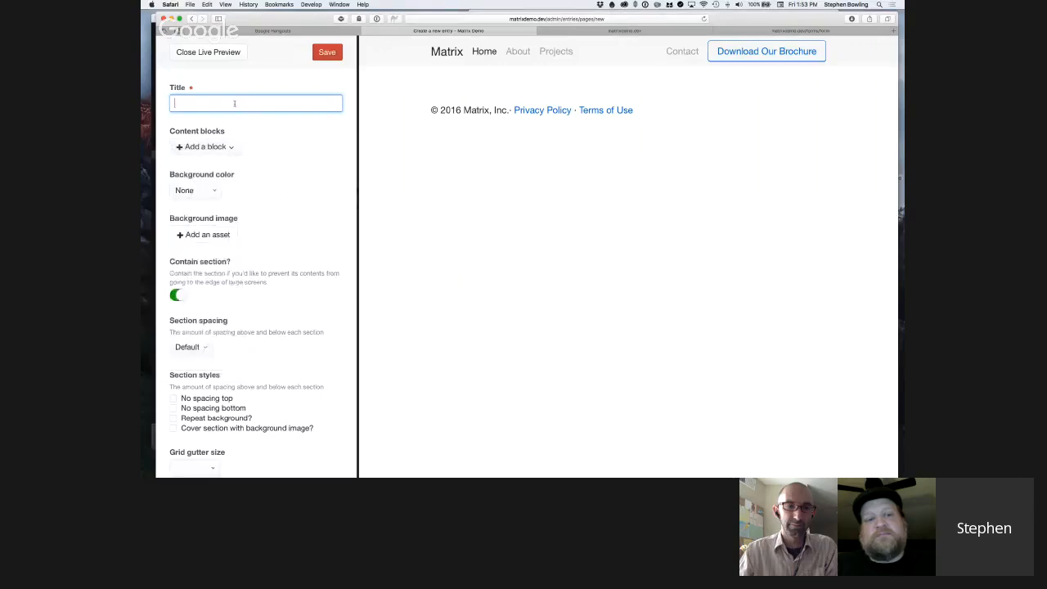
Title the new page "Fun things with Matrix".
{"action": "type", "text": "Fun with"}
{"action": "key", "text": "BackSpace"}
{"action": "key", "text": "BackSpace"}
{"action": "key", "text": "BackSpace"}
{"action": "key", "text": "BackSpace"}
{"action": "type", "text": "things with "}
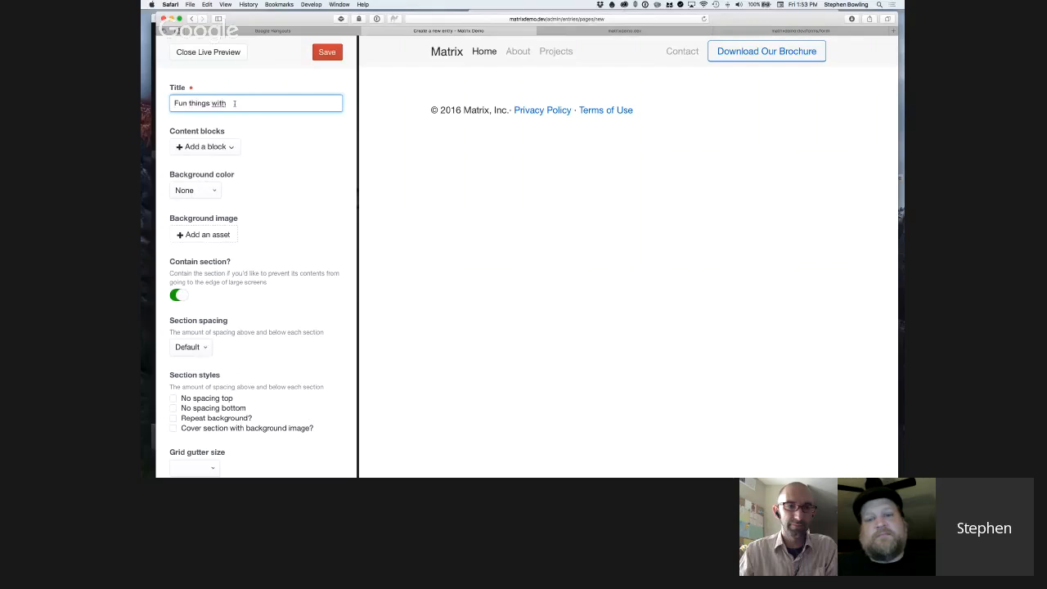
{"action": "type", "text": "Matrix"}
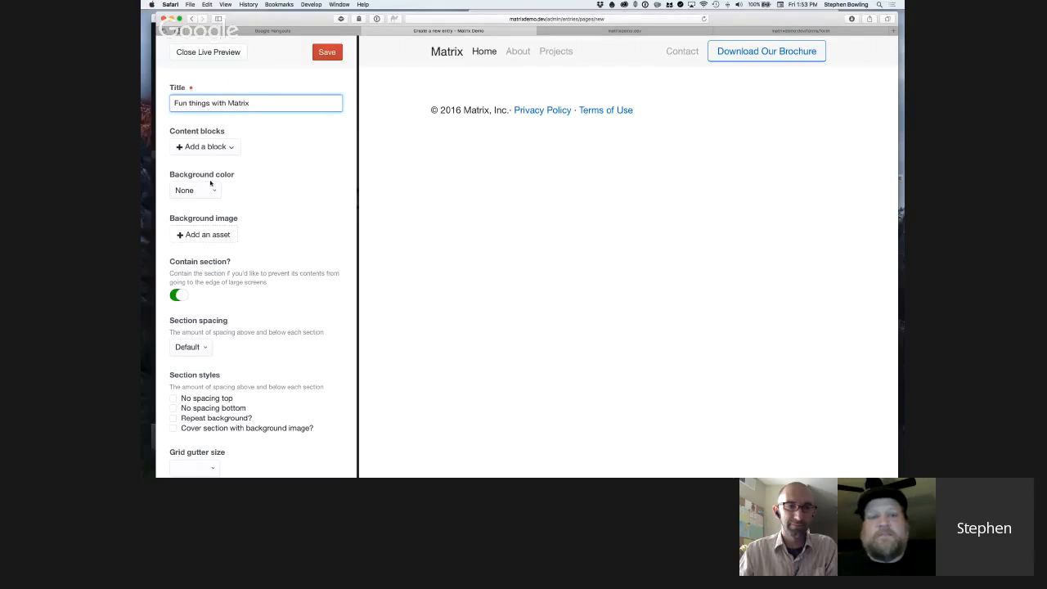
Review the new page's section settings, including background, containment, spacing, styles and grid gutter size.
{"action": "left_click", "coordinate": [222, 147]}
{"action": "left_click", "coordinate": [248, 287]}
{"action": "scroll", "coordinate": [260, 317], "scroll_direction": "down", "scroll_amount": 1}
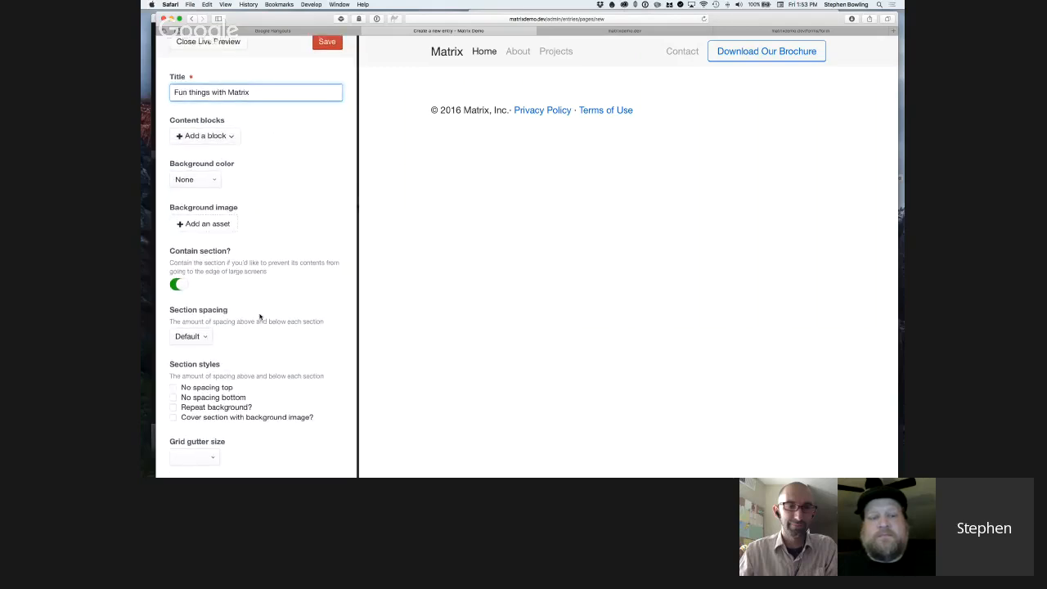
{"action": "scroll", "coordinate": [260, 317], "scroll_direction": "up", "scroll_amount": 1}
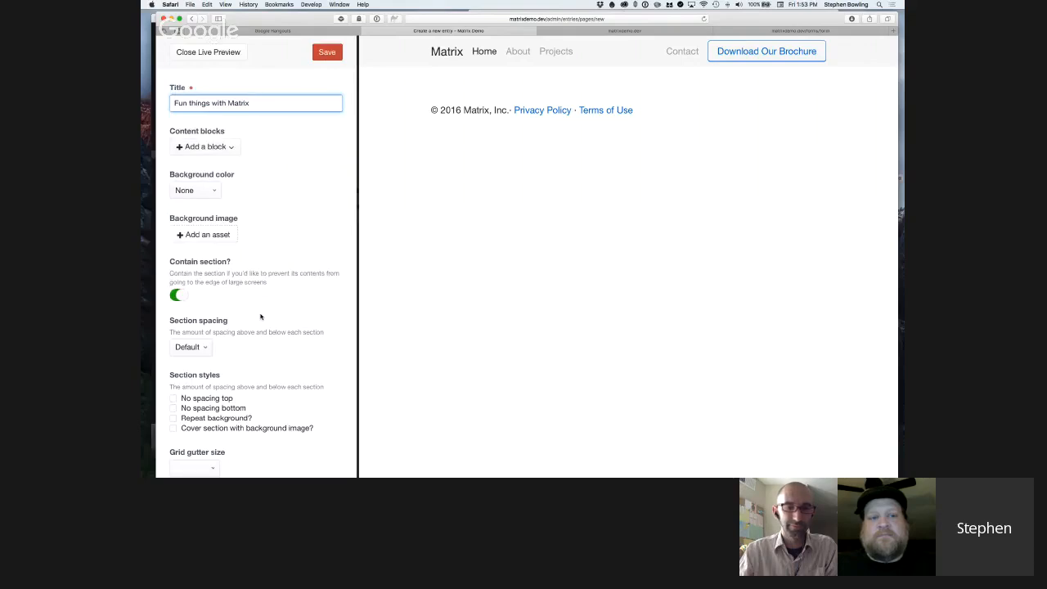
{"action": "scroll", "coordinate": [244, 386], "scroll_direction": "down", "scroll_amount": 1}
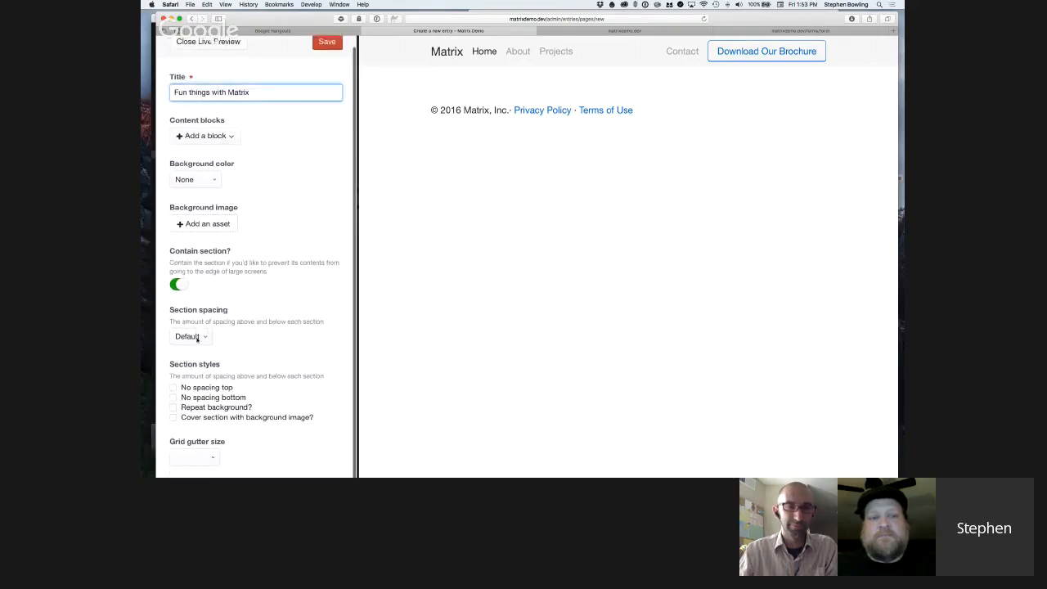
{"action": "scroll", "coordinate": [241, 354], "scroll_direction": "up", "scroll_amount": 1}
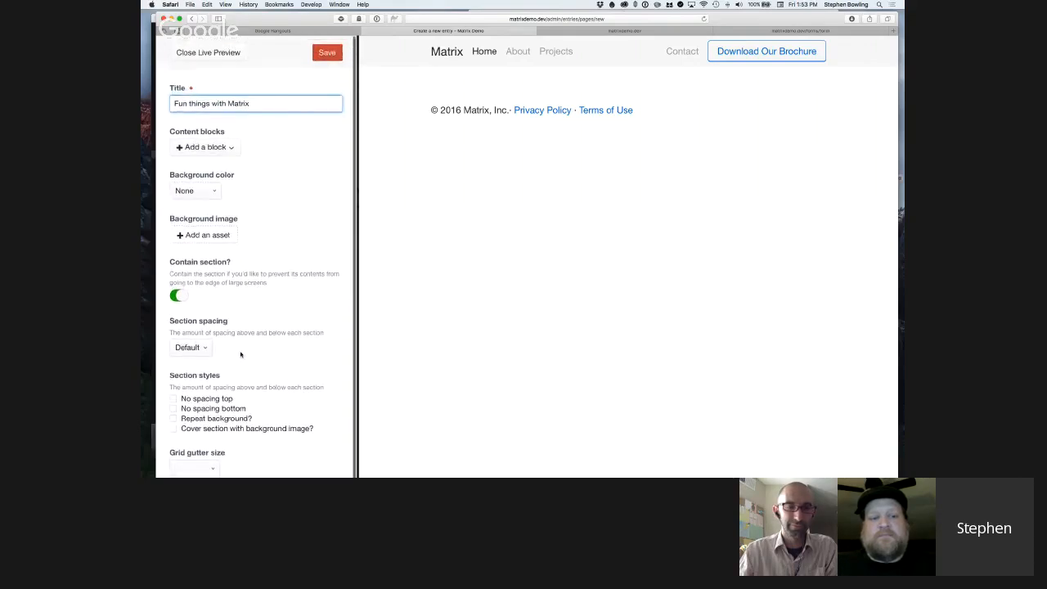
Preview the Smoke, Light blue and Blue background colors on the page section, and set the background color to Yellow.
{"action": "left_click", "coordinate": [193, 191]}
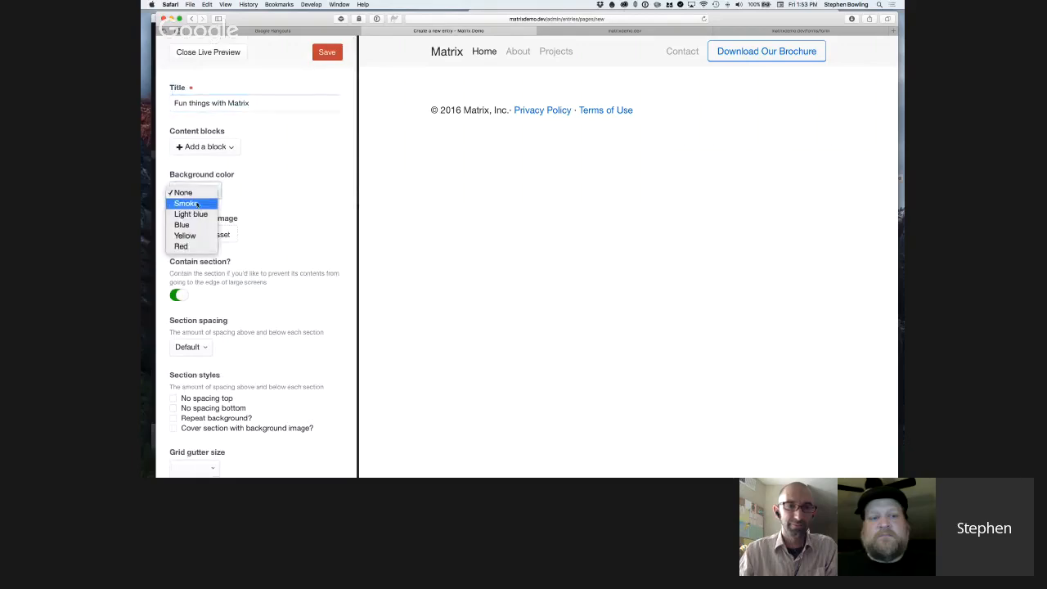
{"action": "left_click", "coordinate": [197, 204]}
{"action": "left_click", "coordinate": [189, 190]}
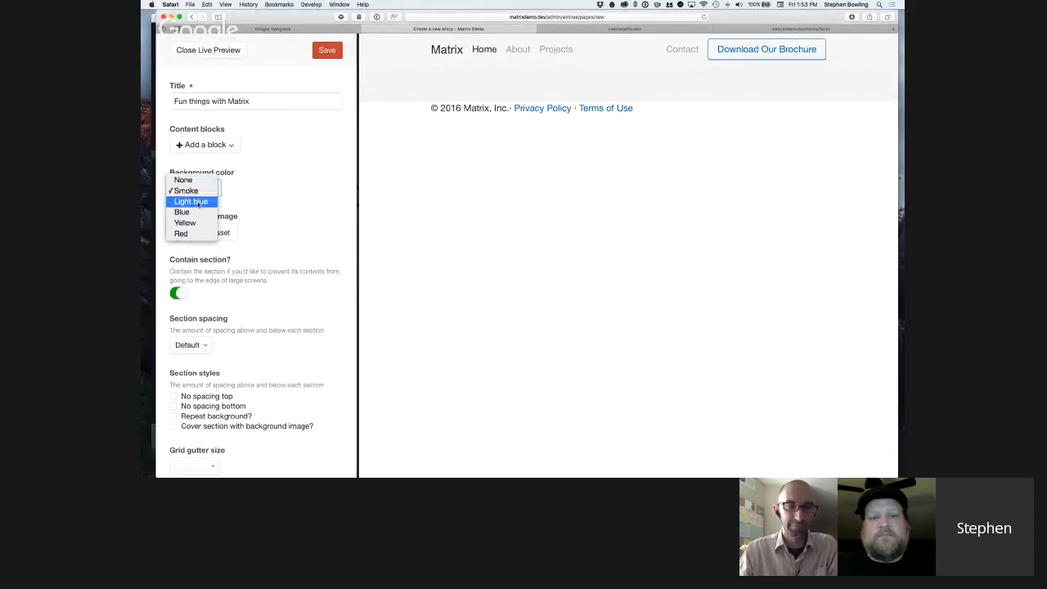
{"action": "left_click", "coordinate": [198, 203]}
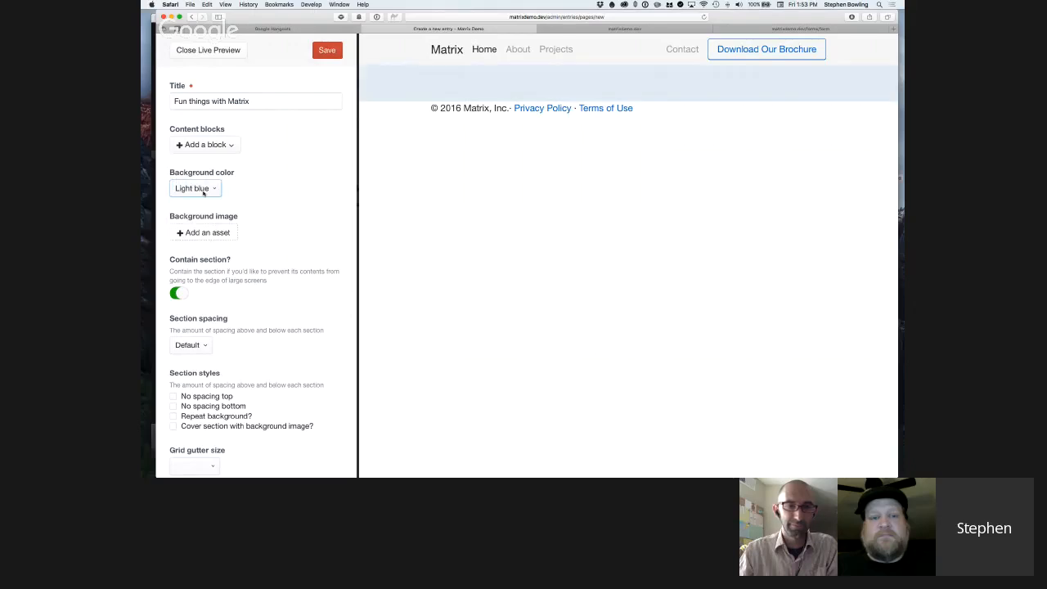
{"action": "left_click", "coordinate": [203, 192]}
{"action": "left_click", "coordinate": [204, 200]}
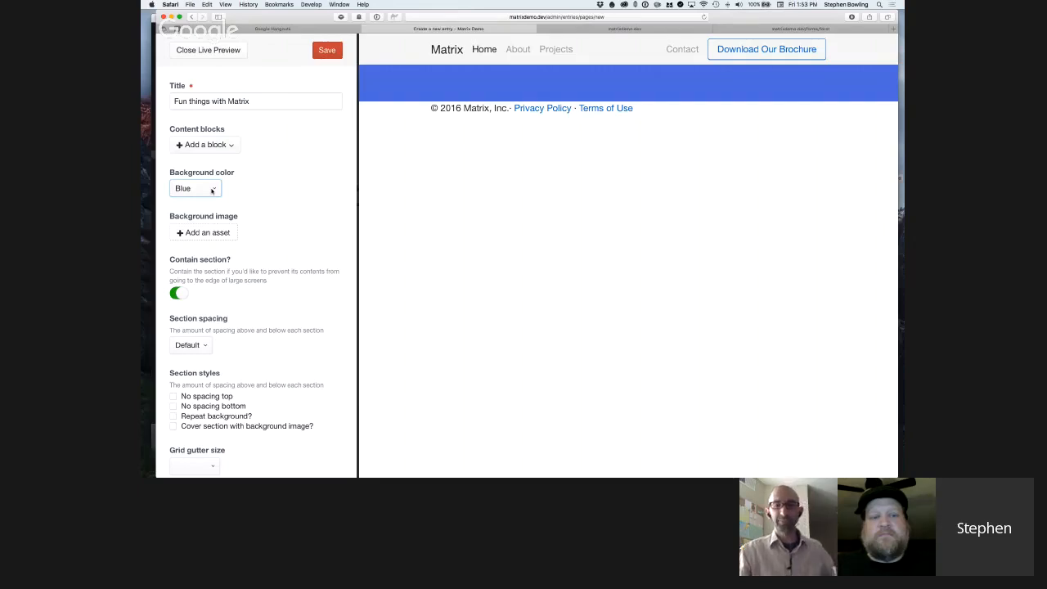
{"action": "left_click", "coordinate": [211, 190]}
{"action": "left_click", "coordinate": [192, 202]}
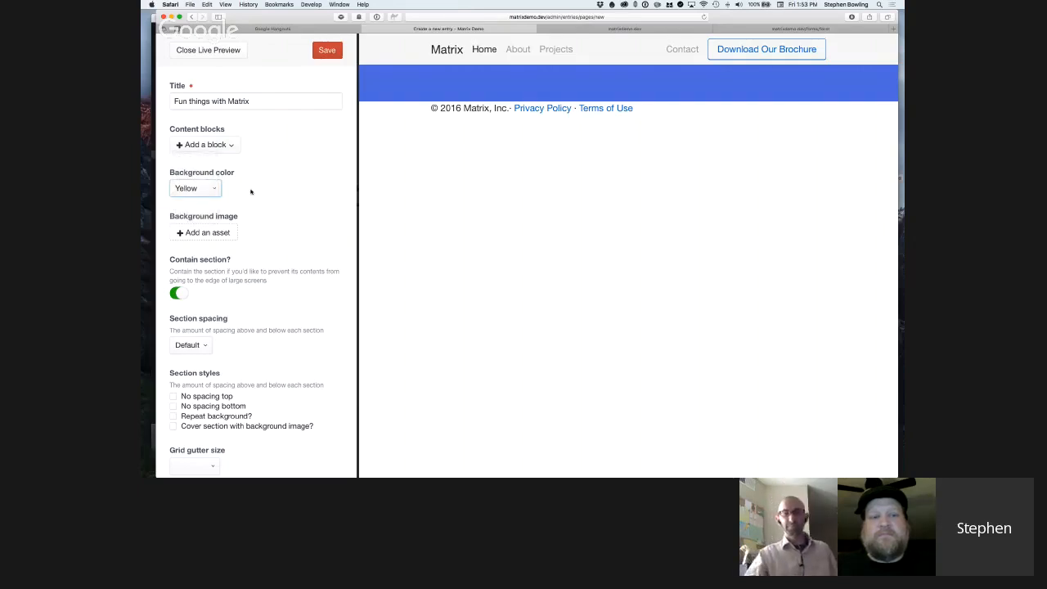
Set the page section's background color to Red and add a Text block to the Content blocks field.
{"action": "left_click", "coordinate": [219, 189]}
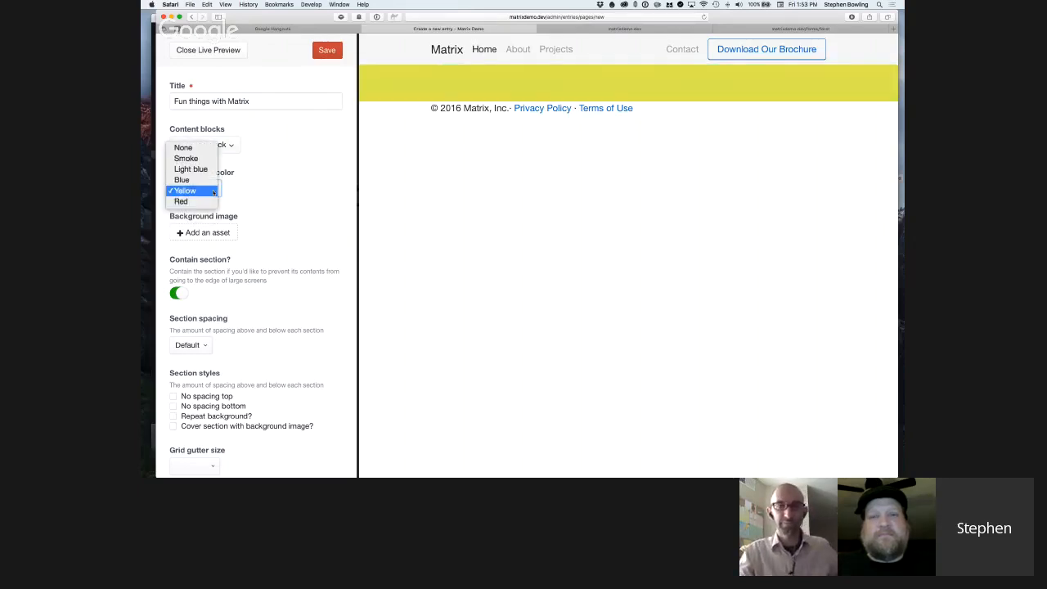
{"action": "left_click", "coordinate": [211, 201]}
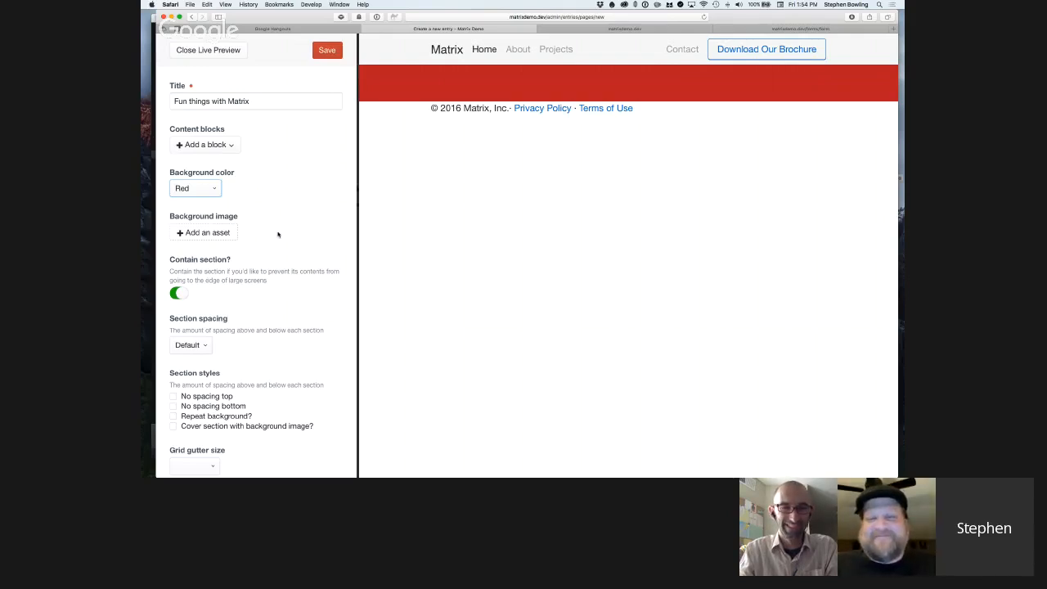
{"action": "left_click", "coordinate": [232, 145]}
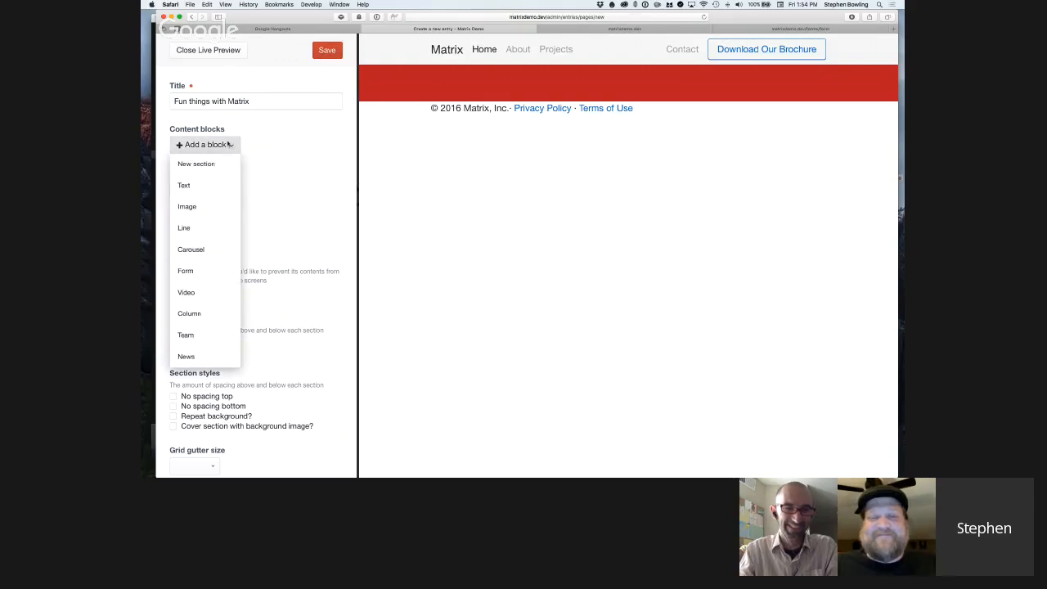
{"action": "left_click", "coordinate": [209, 189]}
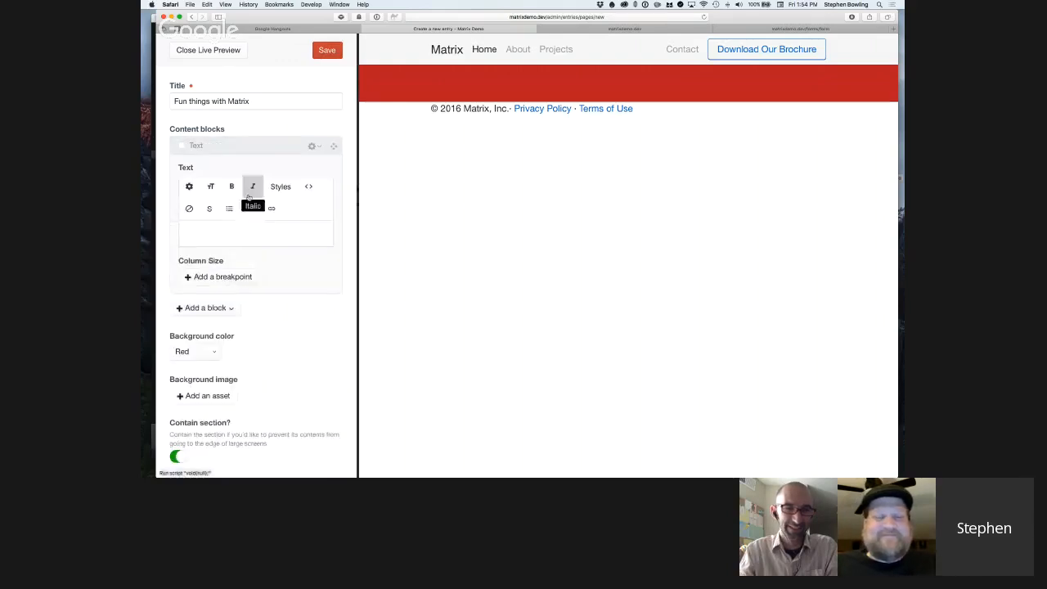
Paste the "This generic site checks all the boxes" lorem ipsum copy into the Text block and remove the blank line above it.
{"action": "left_click", "coordinate": [262, 235]}
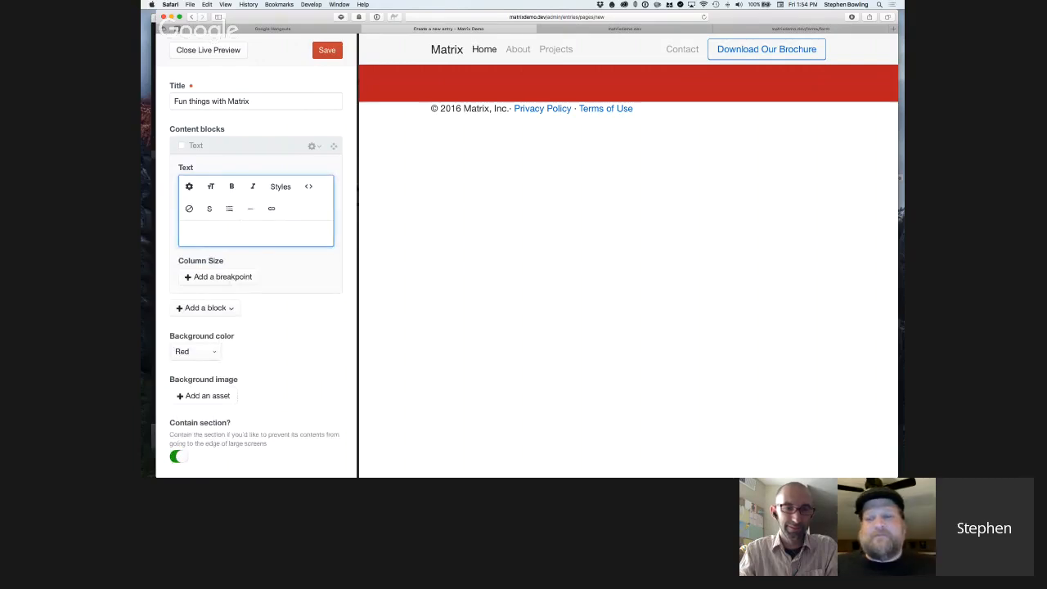
{"action": "key", "text": "super+Tab"}
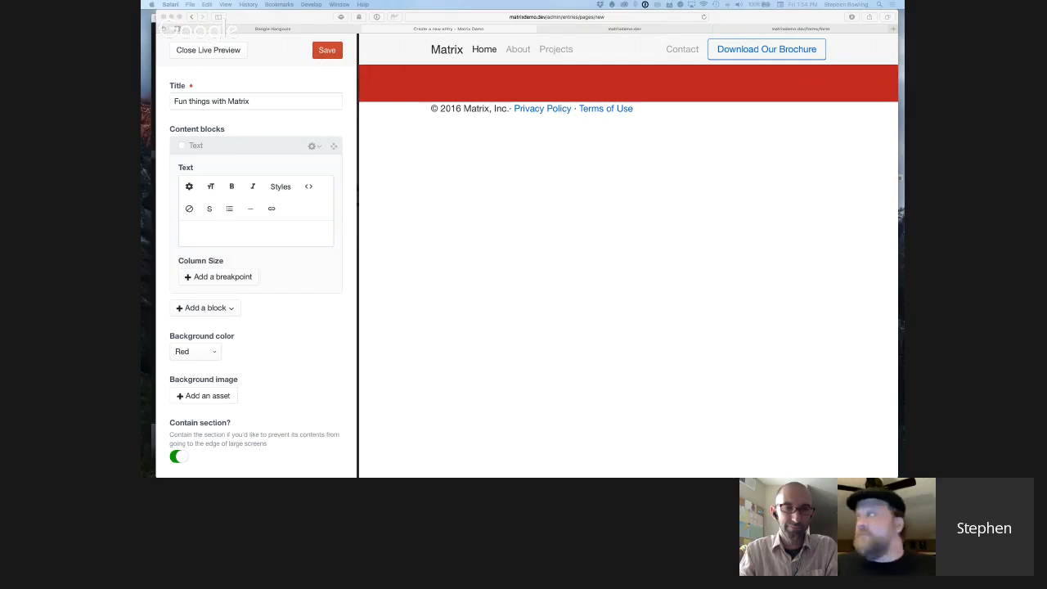
{"action": "left_click", "coordinate": [263, 230]}
{"action": "type", "text": "This generic site checks all the boxes Lorem ipsum dolor sit amet, consectetur adipiscing elit. Phasellus faucibus elit a rhoncus placerat. Nunc nisi erat, imperdiet non tellus et, ultrices porttitor nisi. Praesent ac justo in tellus hendrerit lacinia eget vitae nulla. Sed mattis vestibulum bibendum. Phasellus mollis nunc nec tellus euismod egestas. Vivamus sagittis urna accumsan tincidunt porttitor. Aliquam eleifend egestas turpis in faucibus. Nunc non leo ac lacus commodo tempor."}
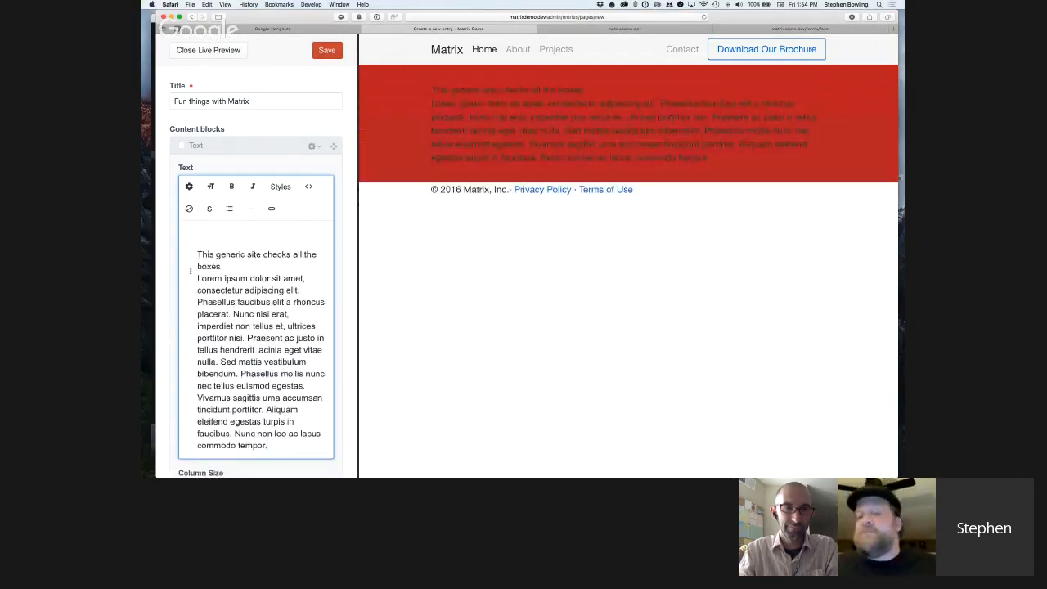
{"action": "left_click", "coordinate": [198, 257]}
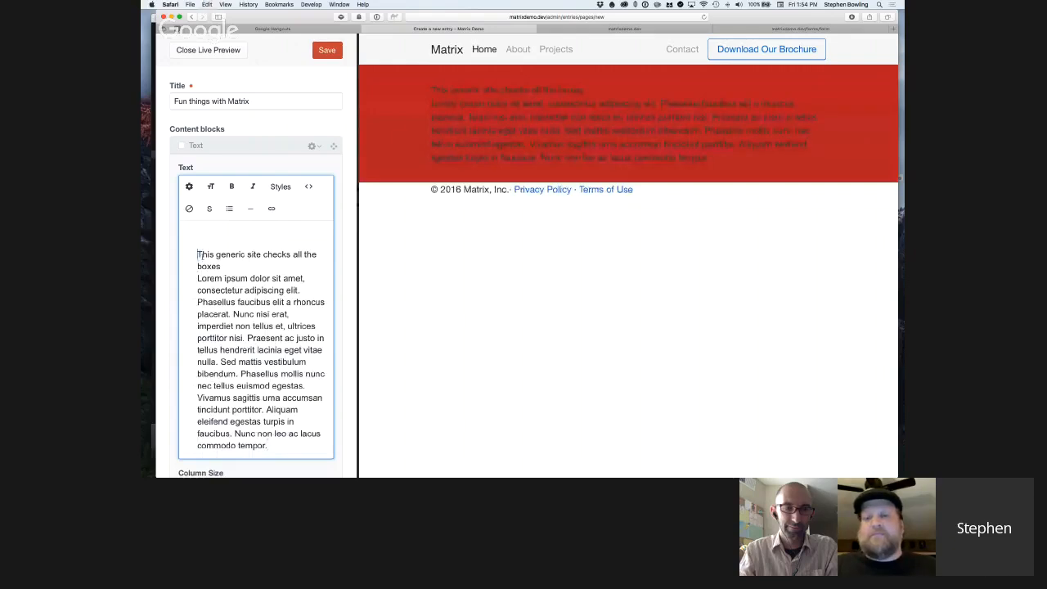
{"action": "key", "text": "BackSpace"}
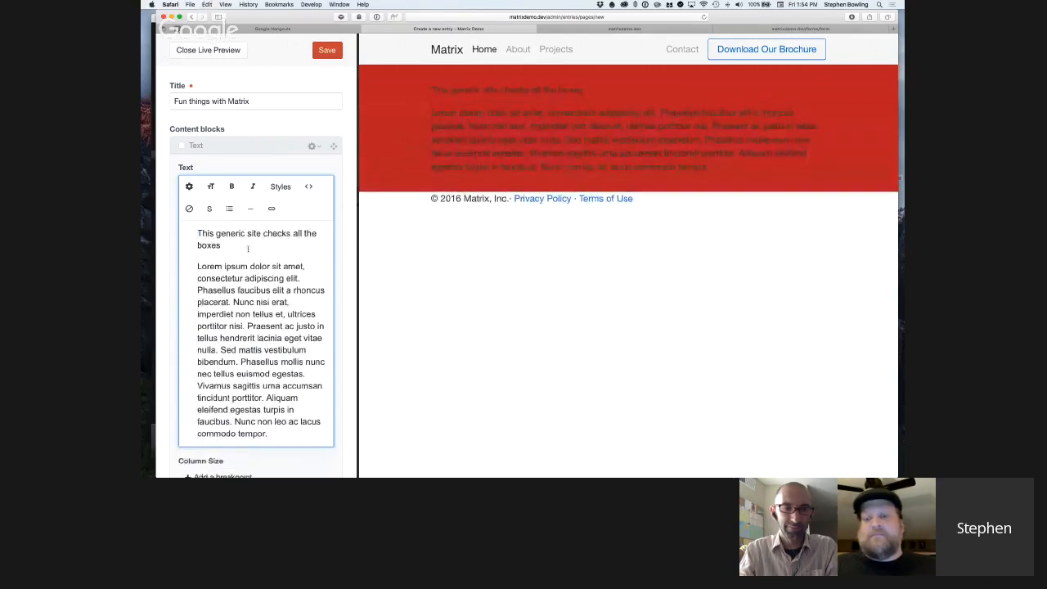
Format the line "This generic site checks all the boxes" as Heading 2.
{"action": "left_click_drag", "start_coordinate": [248, 245], "coordinate": [196, 233]}
{"action": "left_click", "coordinate": [210, 186]}
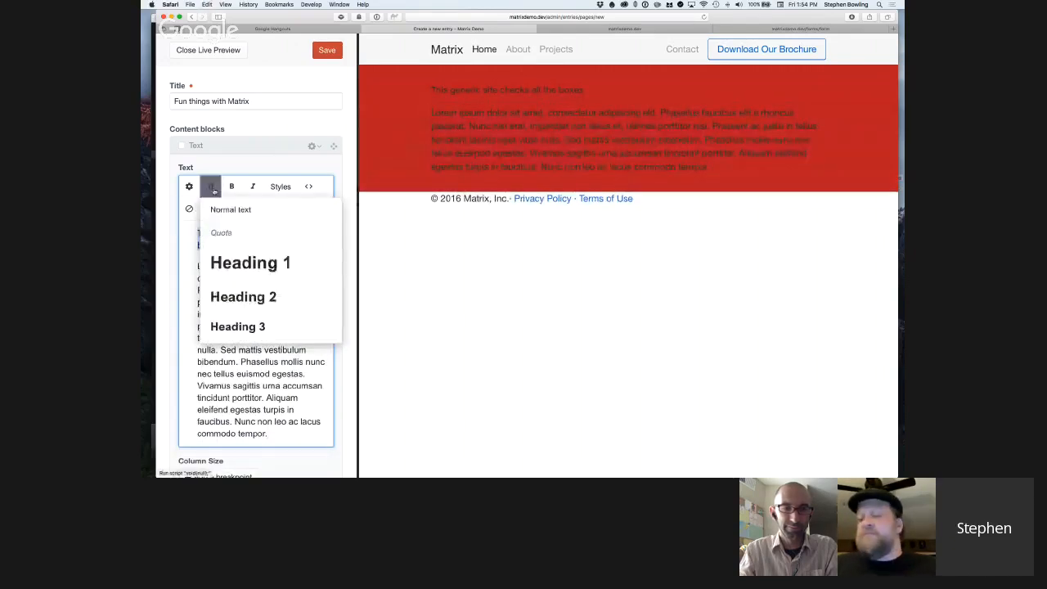
{"action": "left_click", "coordinate": [260, 296]}
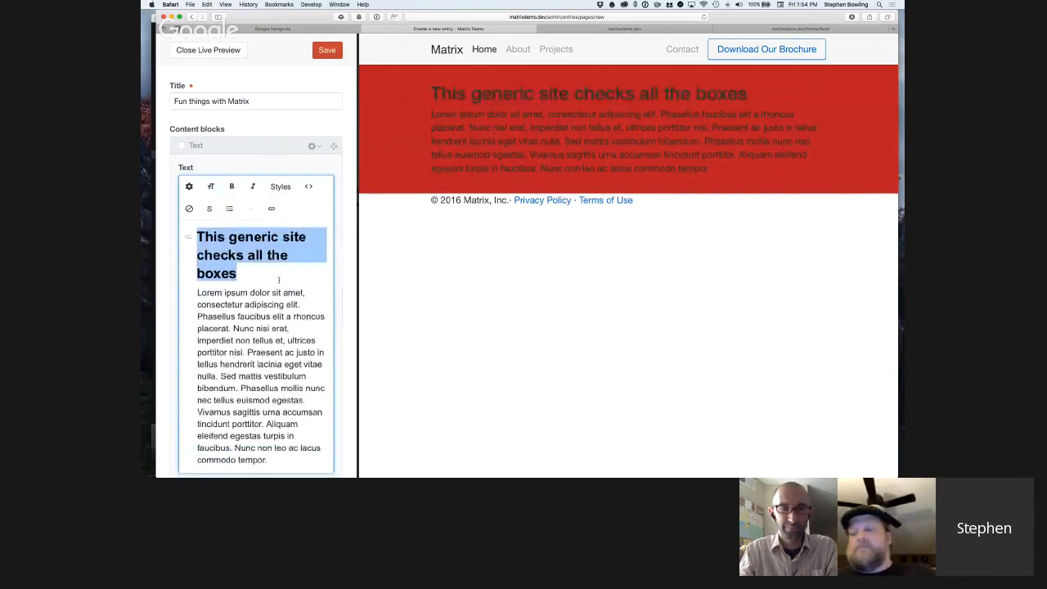
Add a new line reading "Learn More" below the lorem ipsum paragraph in the Text block.
{"action": "scroll", "coordinate": [278, 280], "scroll_direction": "down", "scroll_amount": 3}
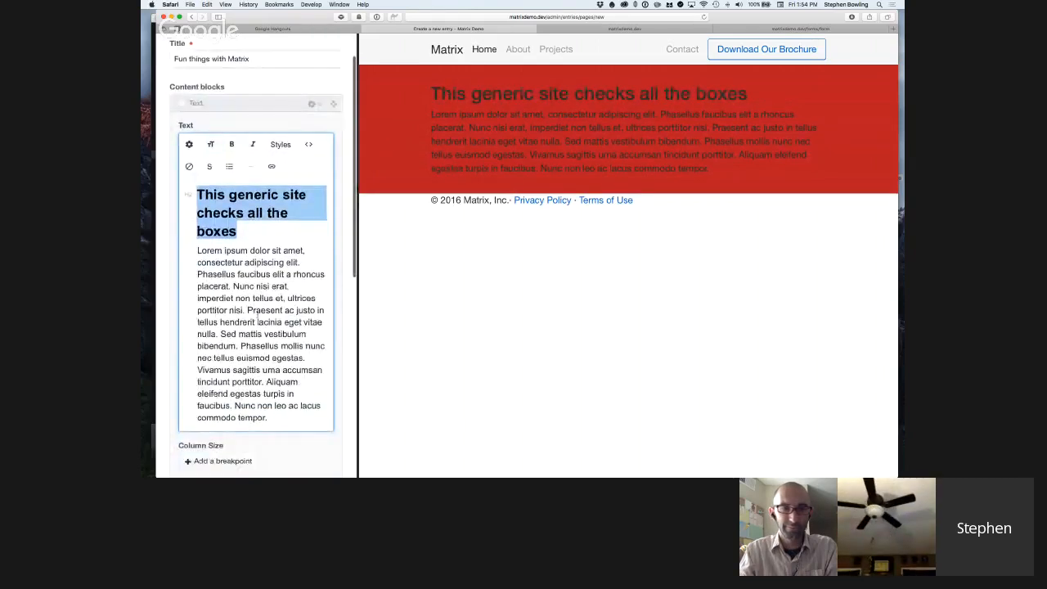
{"action": "left_click", "coordinate": [288, 396]}
{"action": "key", "text": "Return"}
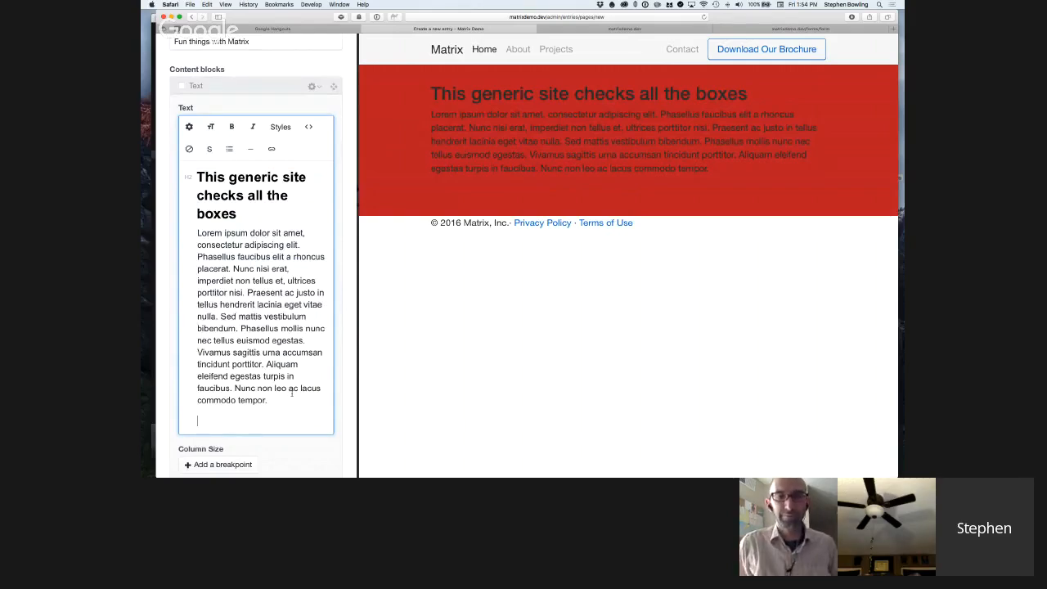
{"action": "type", "text": "Link"}
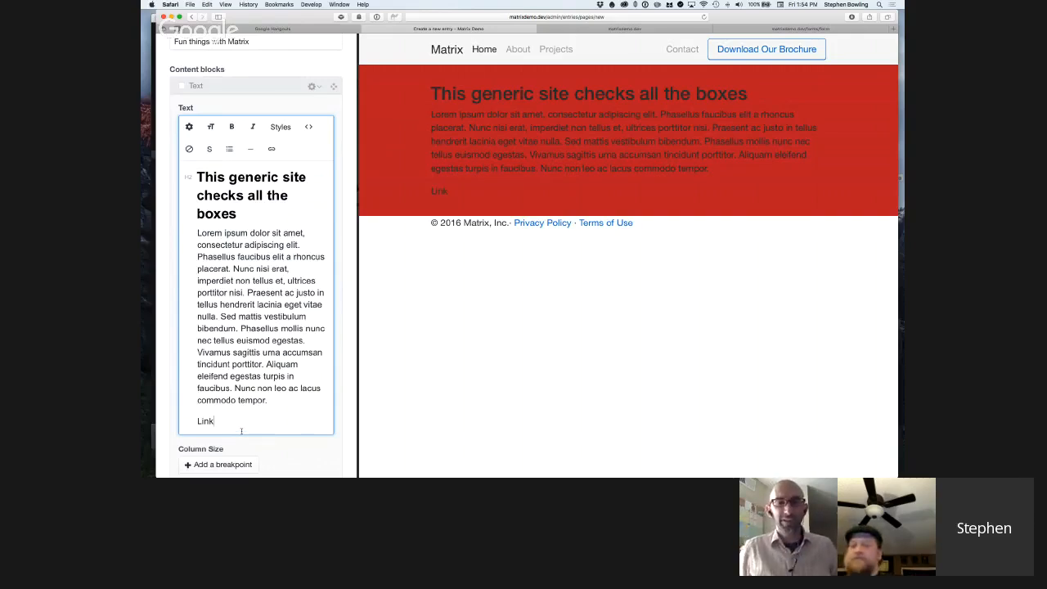
{"action": "key", "text": "shift+super+Left"}
{"action": "type", "text": "Learn "}
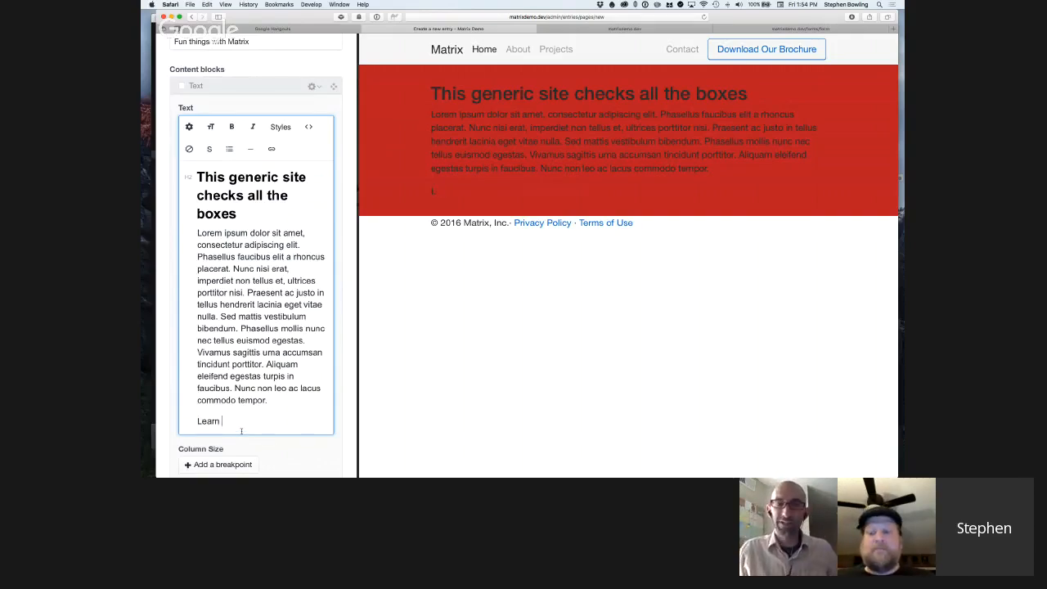
{"action": "type", "text": "More"}
Link the "Learn More" text to the About entry from Pages.
{"action": "key", "text": "shift+super+Left"}
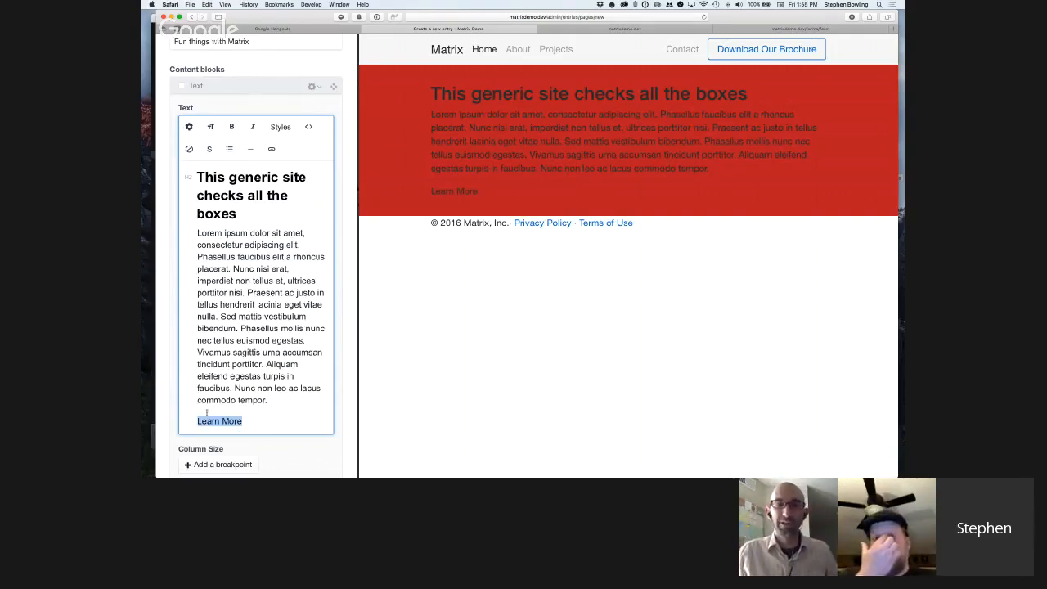
{"action": "left_click", "coordinate": [272, 148]}
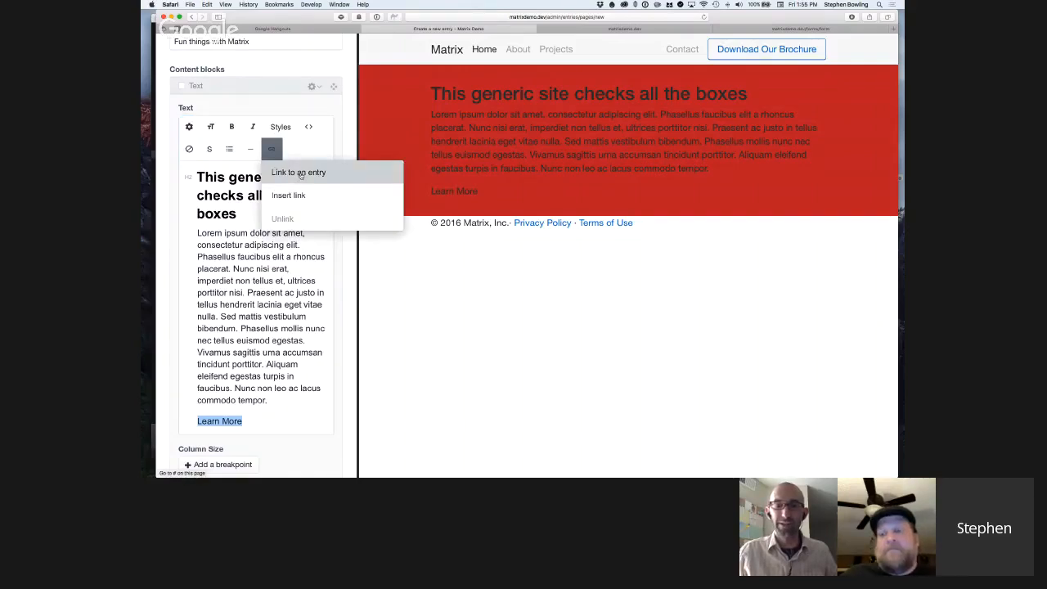
{"action": "left_click", "coordinate": [300, 173]}
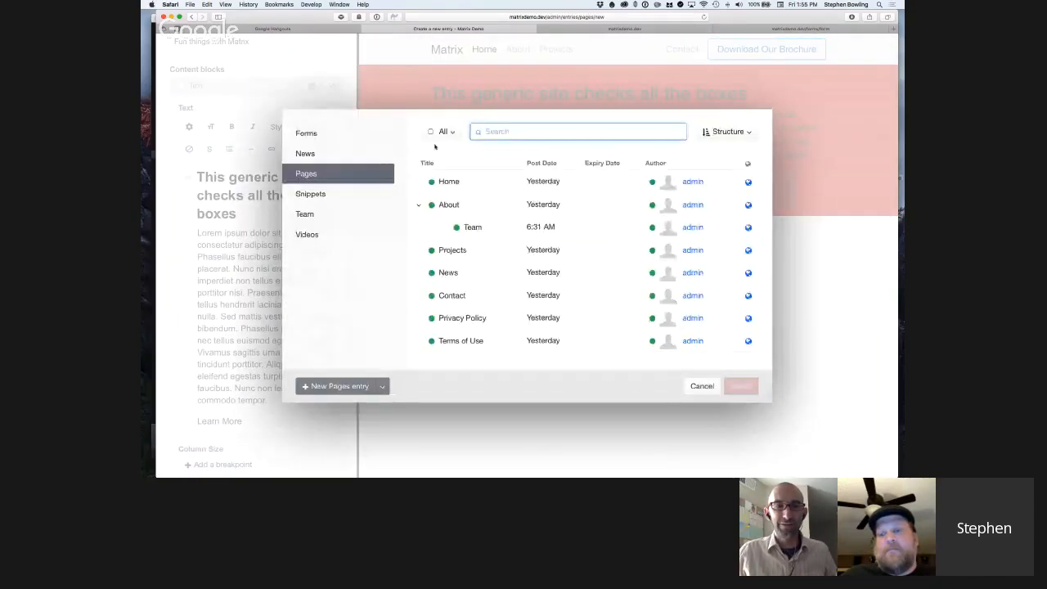
{"action": "double_click", "coordinate": [457, 207]}
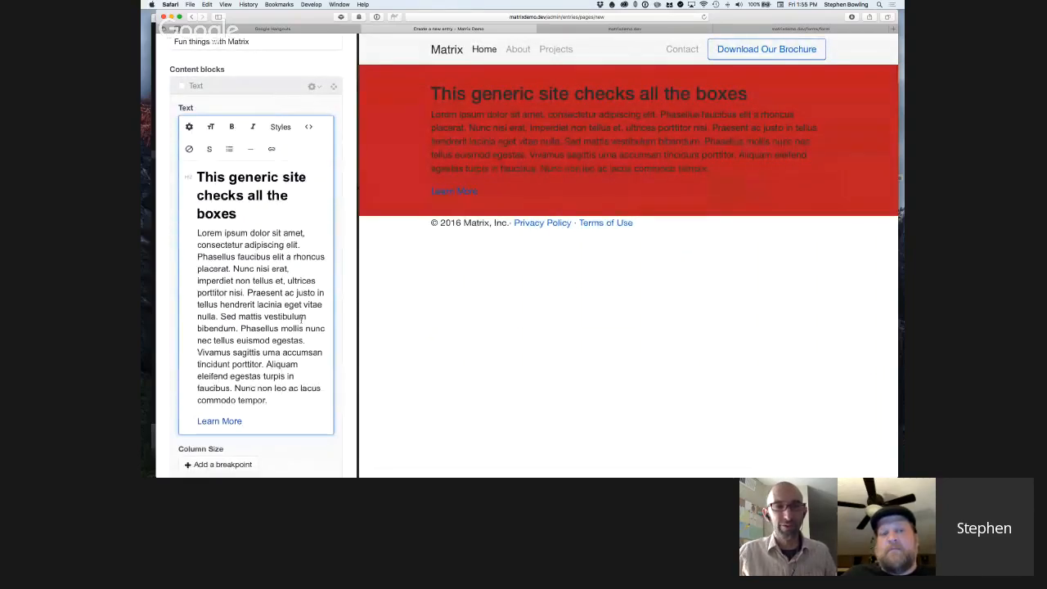
Insert an Image block above the existing Text block.
{"action": "scroll", "coordinate": [301, 328], "scroll_direction": "down", "scroll_amount": 2}
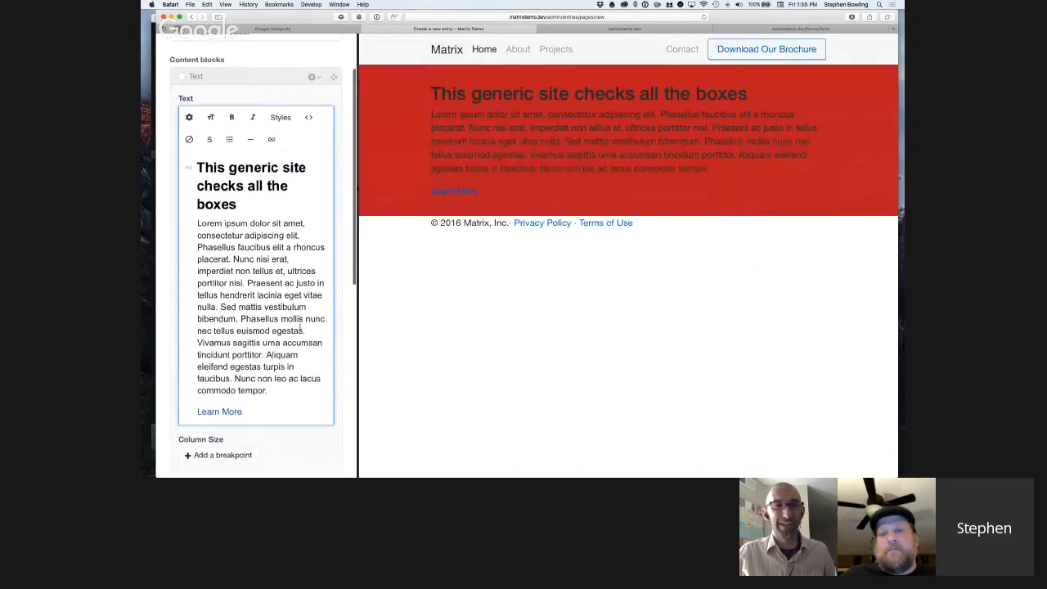
{"action": "scroll", "coordinate": [301, 327], "scroll_direction": "down", "scroll_amount": 2}
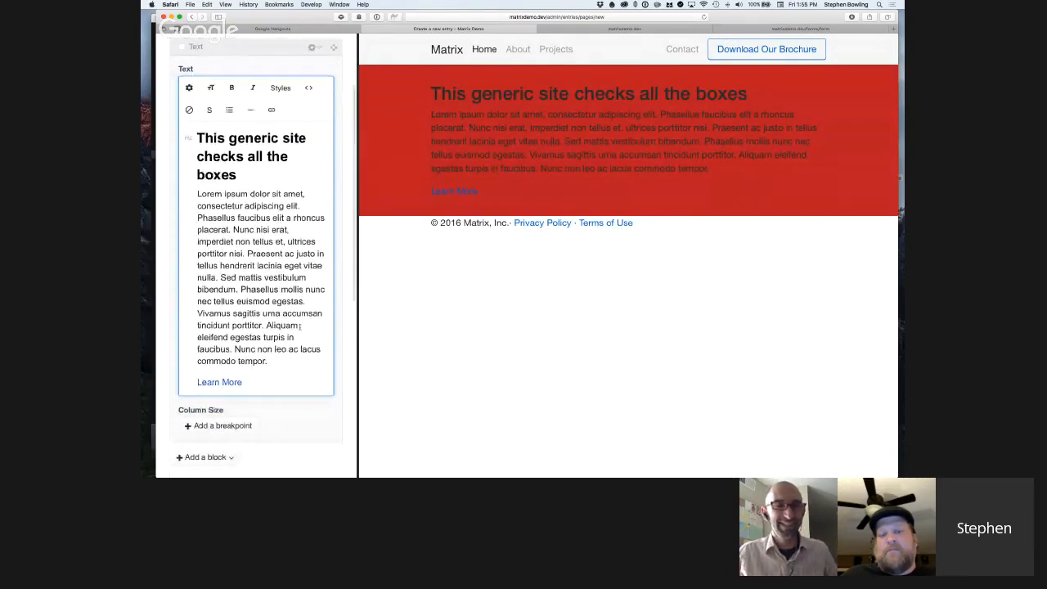
{"action": "scroll", "coordinate": [300, 327], "scroll_direction": "up", "scroll_amount": 1}
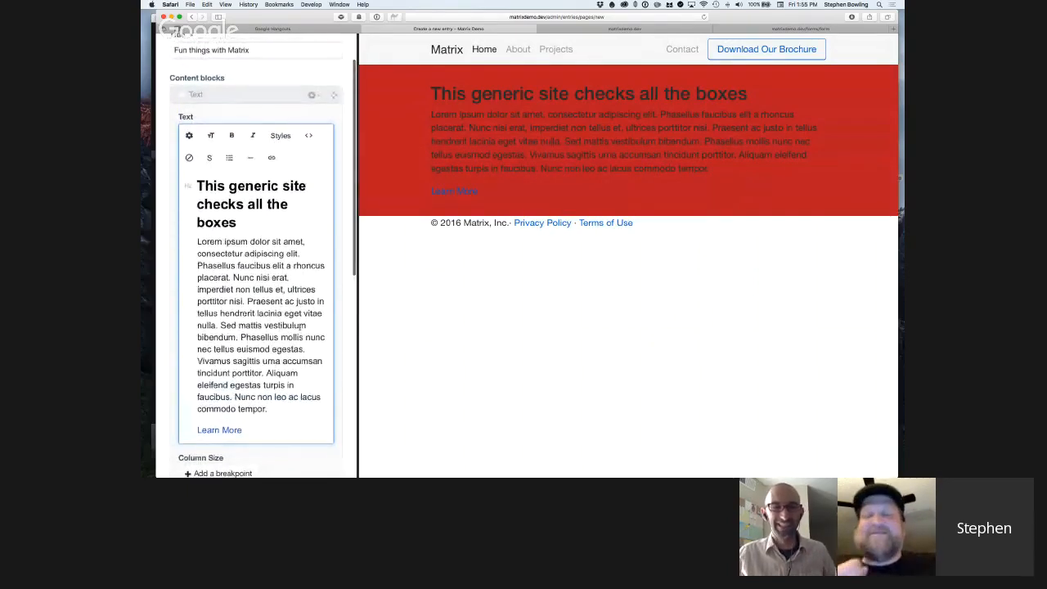
{"action": "scroll", "coordinate": [303, 326], "scroll_direction": "down", "scroll_amount": 2}
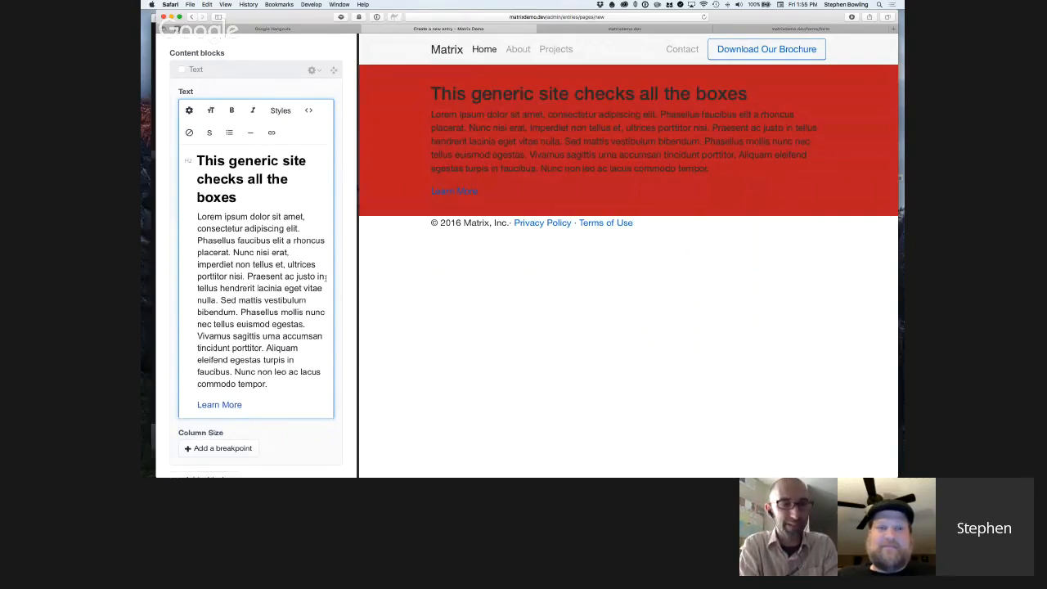
{"action": "left_click", "coordinate": [318, 72]}
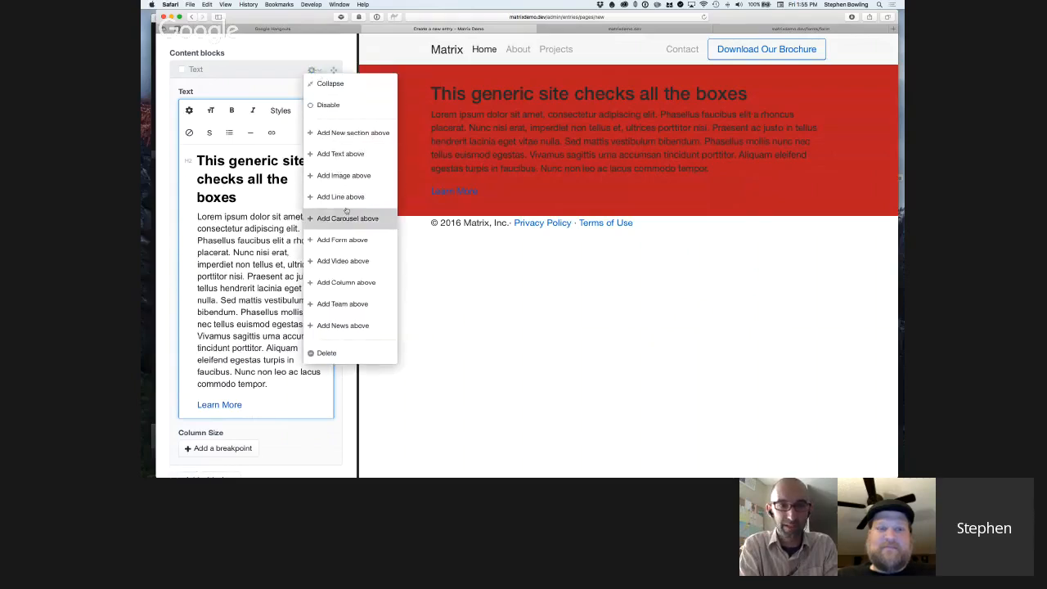
{"action": "left_click", "coordinate": [344, 177]}
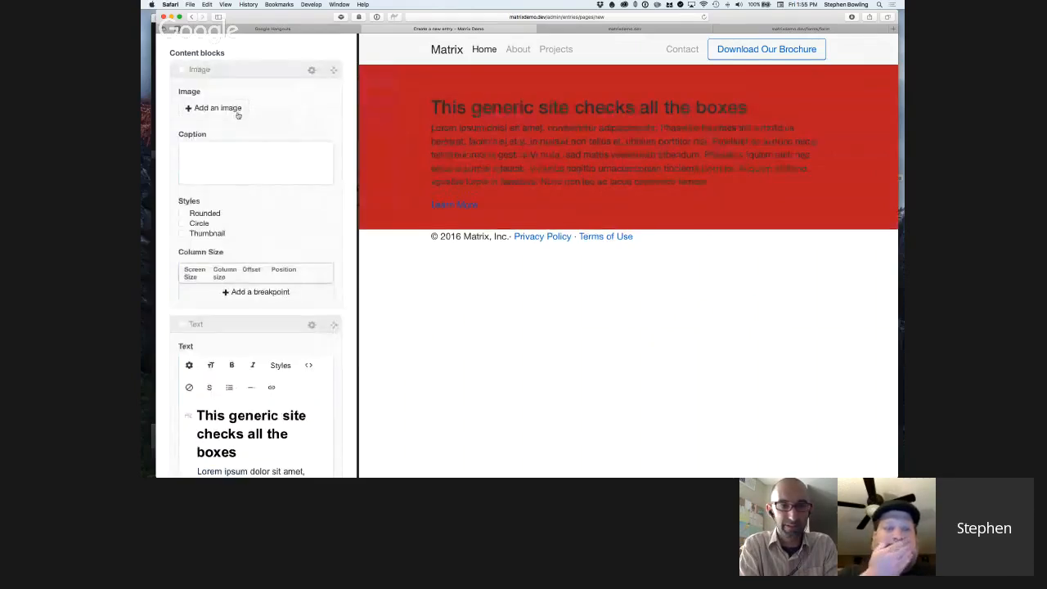
Choose the Placeholder 4X3 asset from the Images folder as the Image block's image.
{"action": "left_click", "coordinate": [236, 113]}
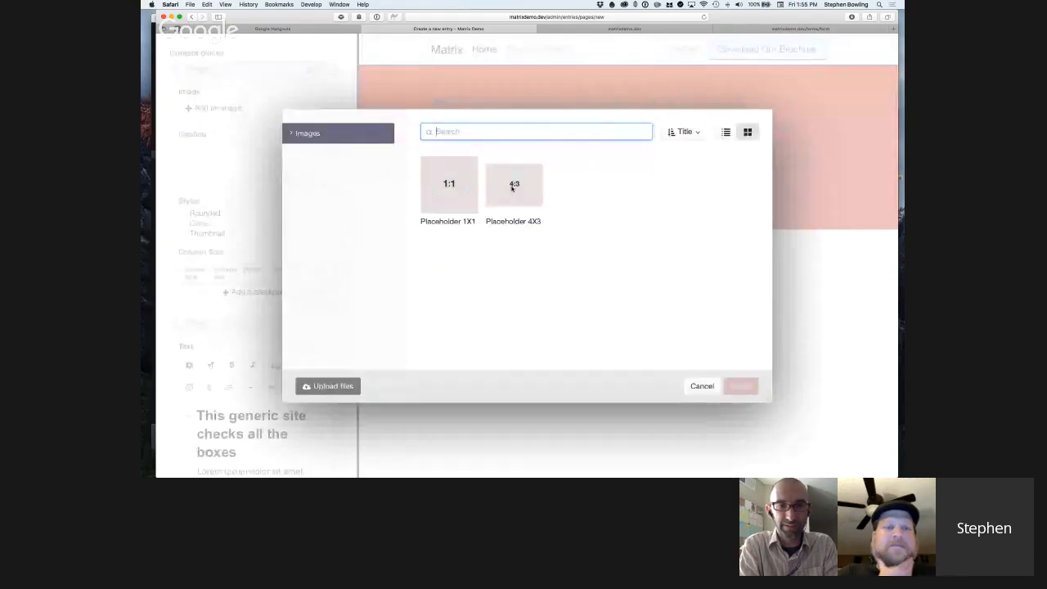
{"action": "left_click", "coordinate": [291, 132]}
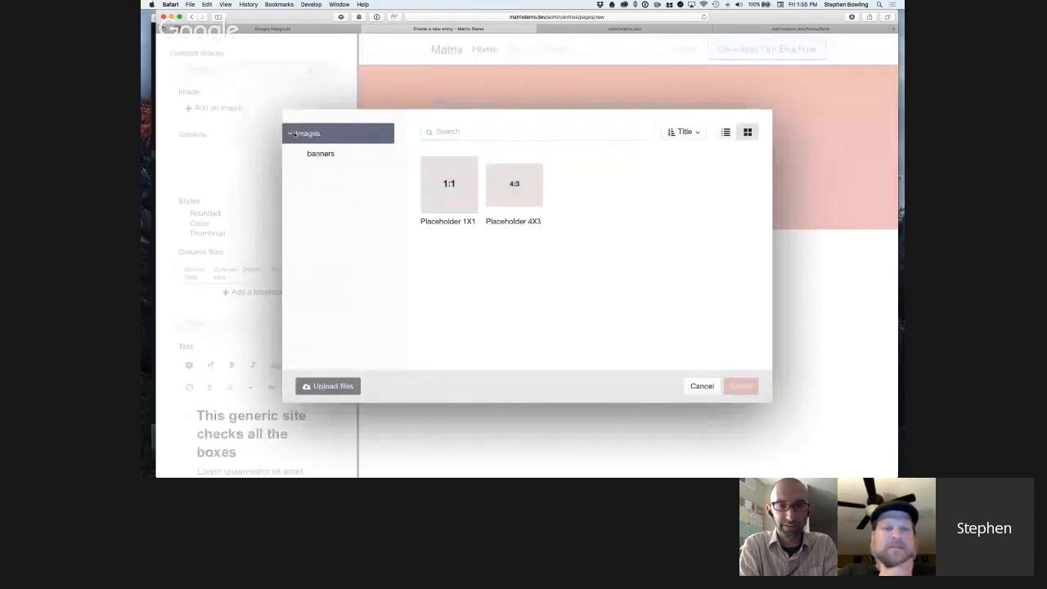
{"action": "left_click", "coordinate": [291, 133]}
{"action": "double_click", "coordinate": [517, 196]}
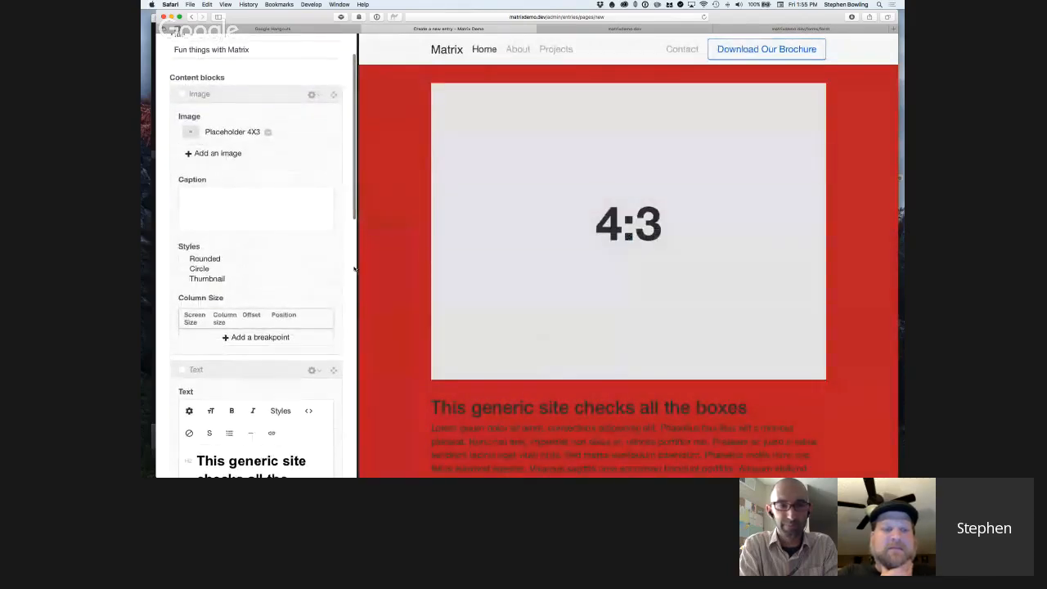
{"action": "scroll", "coordinate": [428, 288], "scroll_direction": "down", "scroll_amount": 1}
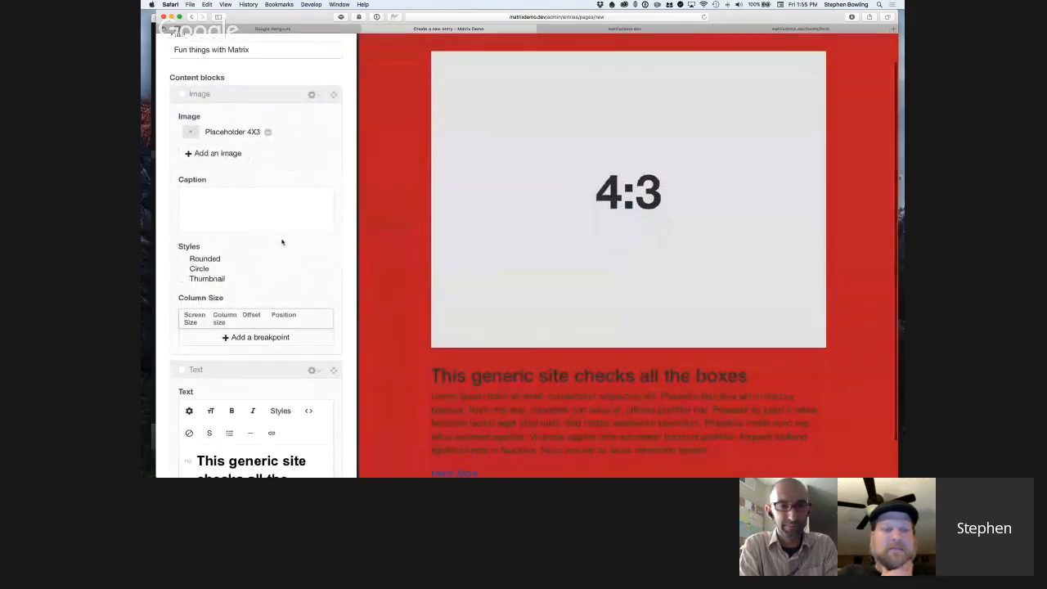
Add a column size breakpoint to the Image block for Extra small screens with a column size of 6/12.
{"action": "left_click", "coordinate": [255, 338]}
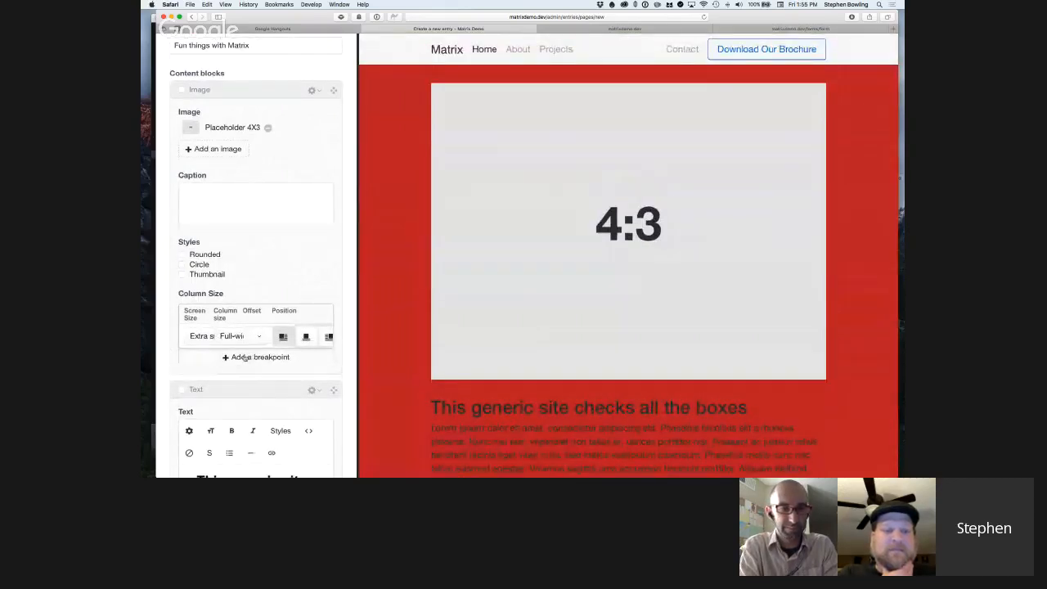
{"action": "left_click", "coordinate": [201, 337]}
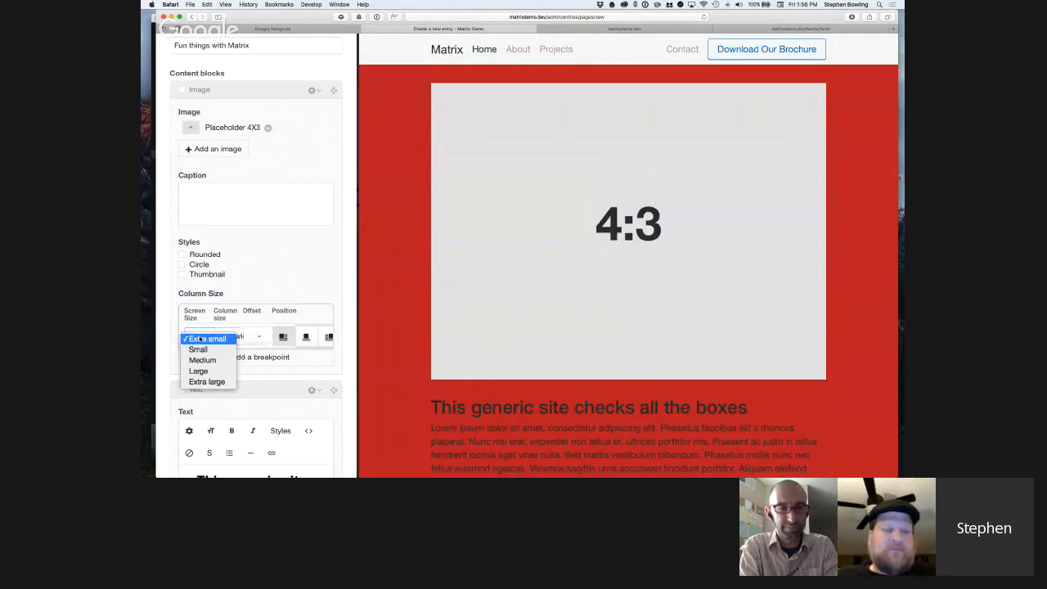
{"action": "left_click", "coordinate": [236, 296]}
{"action": "left_click", "coordinate": [237, 337]}
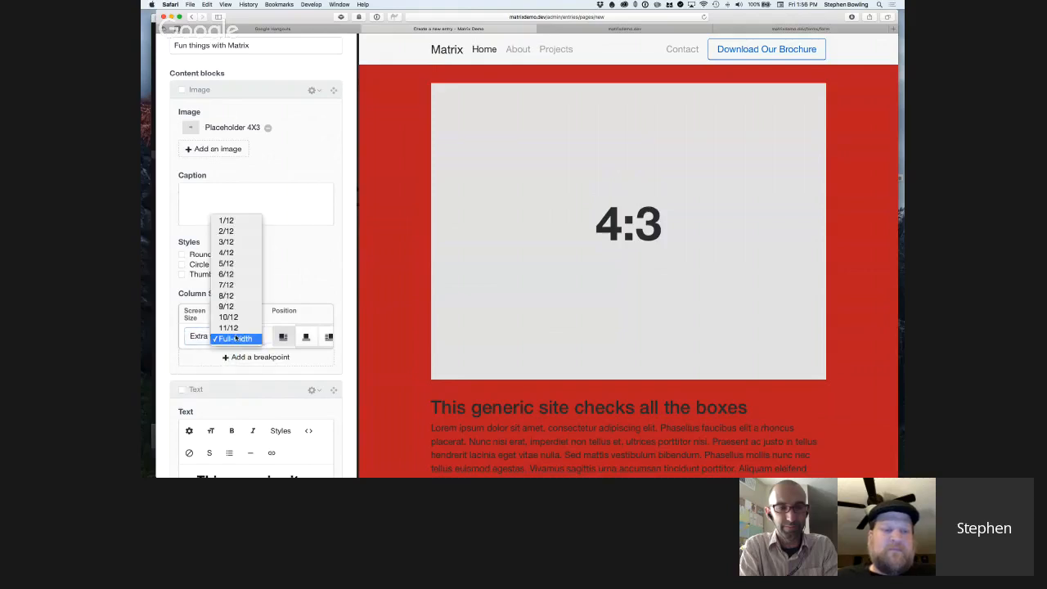
{"action": "left_click", "coordinate": [237, 274]}
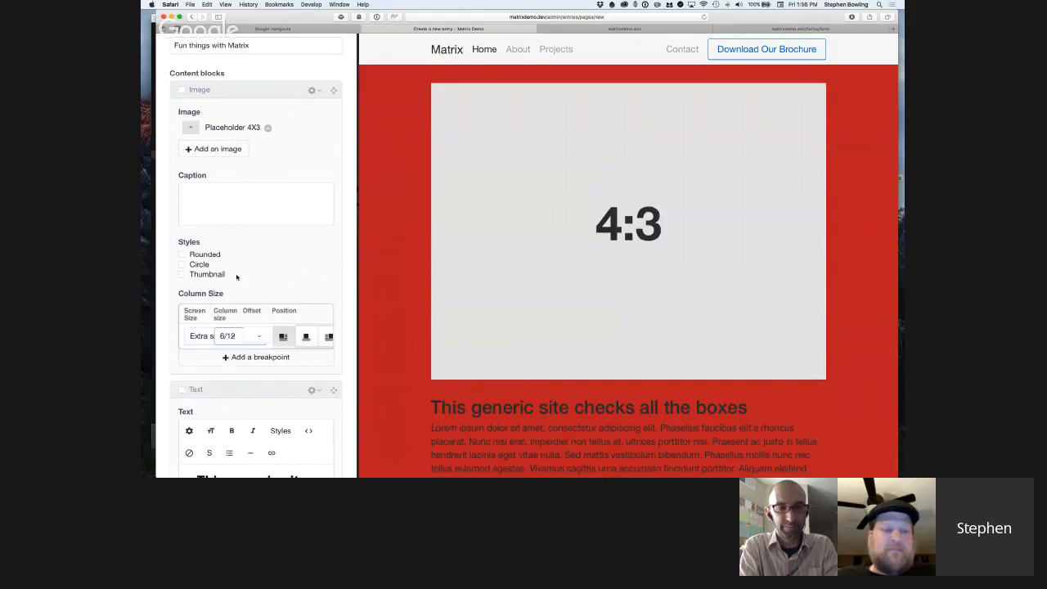
{"action": "scroll", "coordinate": [246, 327], "scroll_direction": "down", "scroll_amount": 5}
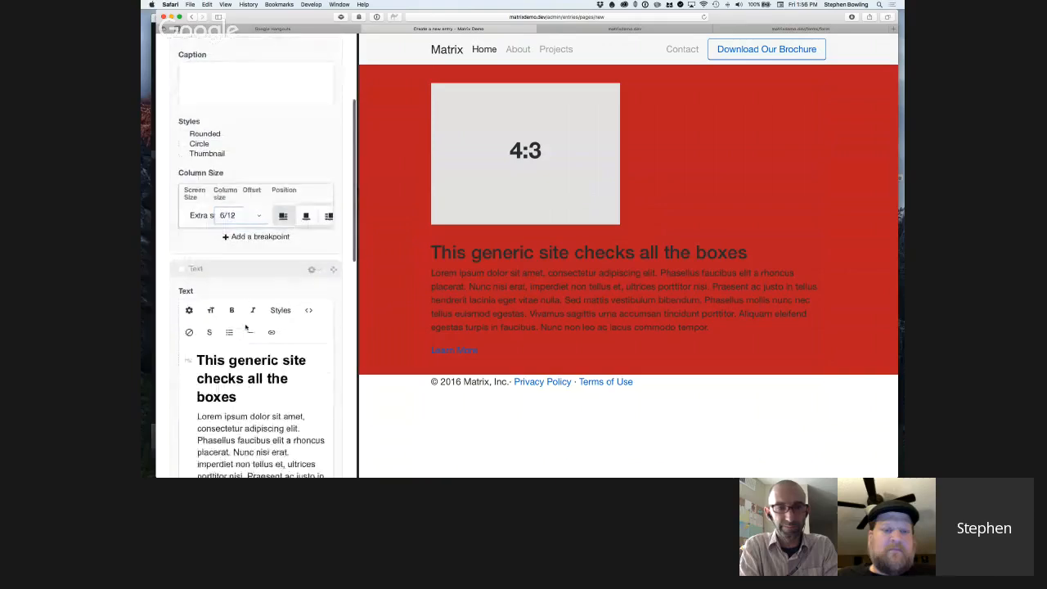
{"action": "scroll", "coordinate": [245, 328], "scroll_direction": "down", "scroll_amount": 10}
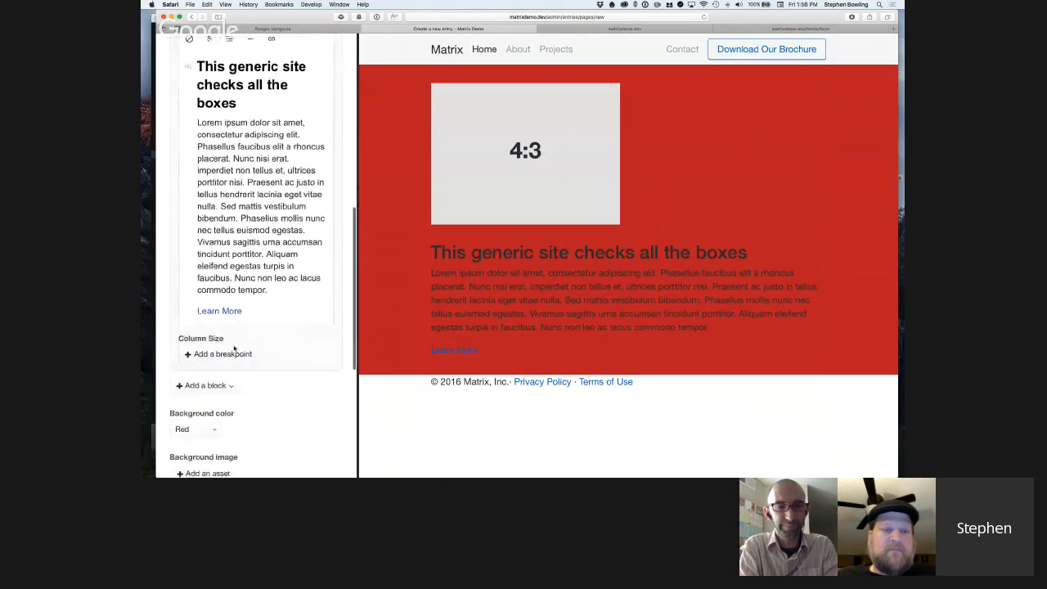
Add a column size breakpoint to the Text block for Extra small screens with the column size Auto.
{"action": "left_click", "coordinate": [234, 351]}
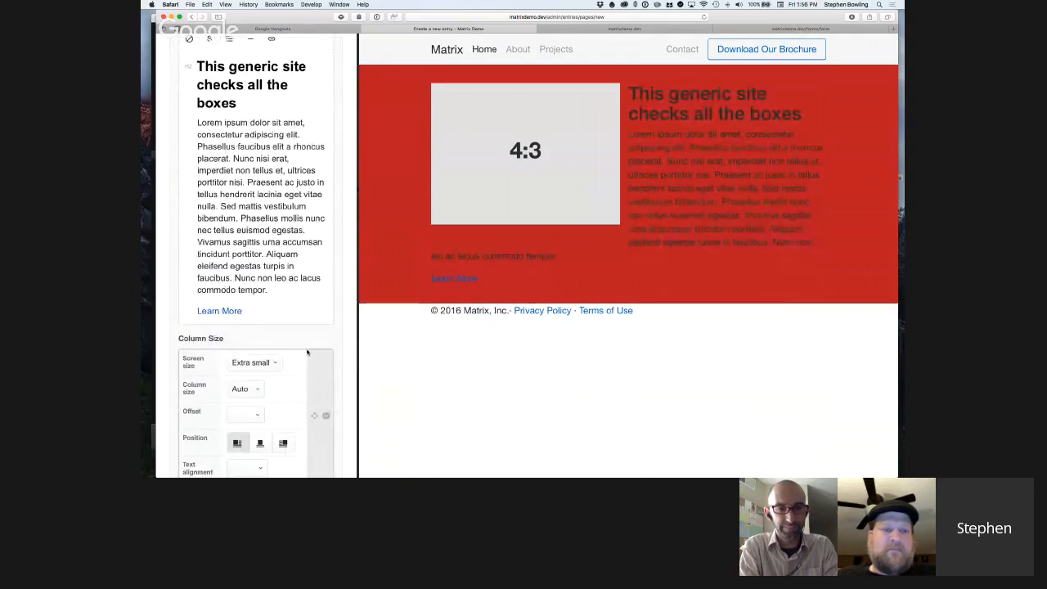
{"action": "scroll", "coordinate": [308, 352], "scroll_direction": "down", "scroll_amount": 1}
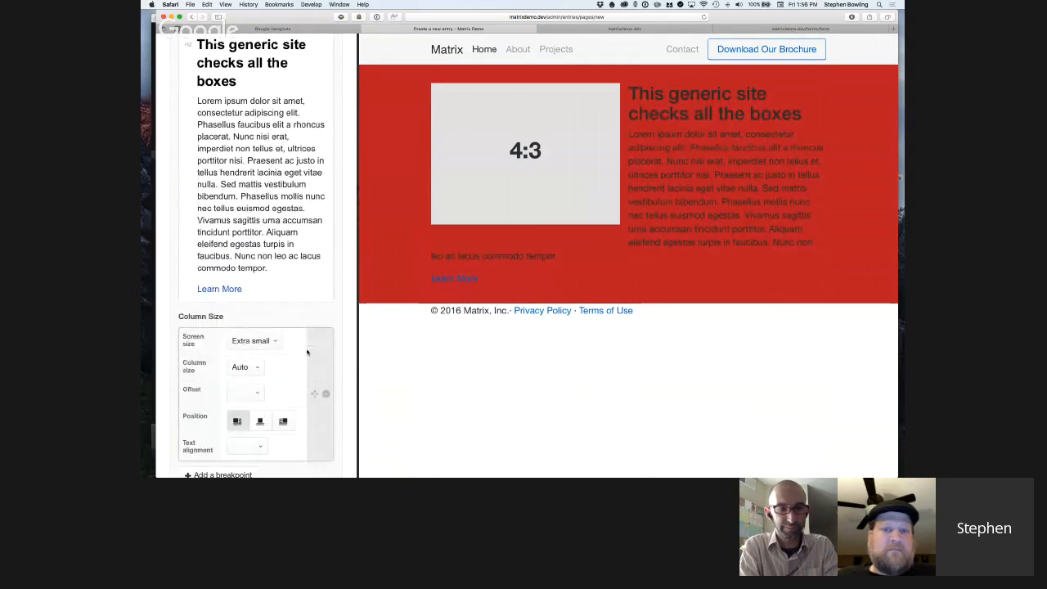
{"action": "scroll", "coordinate": [308, 353], "scroll_direction": "down", "scroll_amount": 1}
{"action": "scroll", "coordinate": [307, 352], "scroll_direction": "down", "scroll_amount": 1}
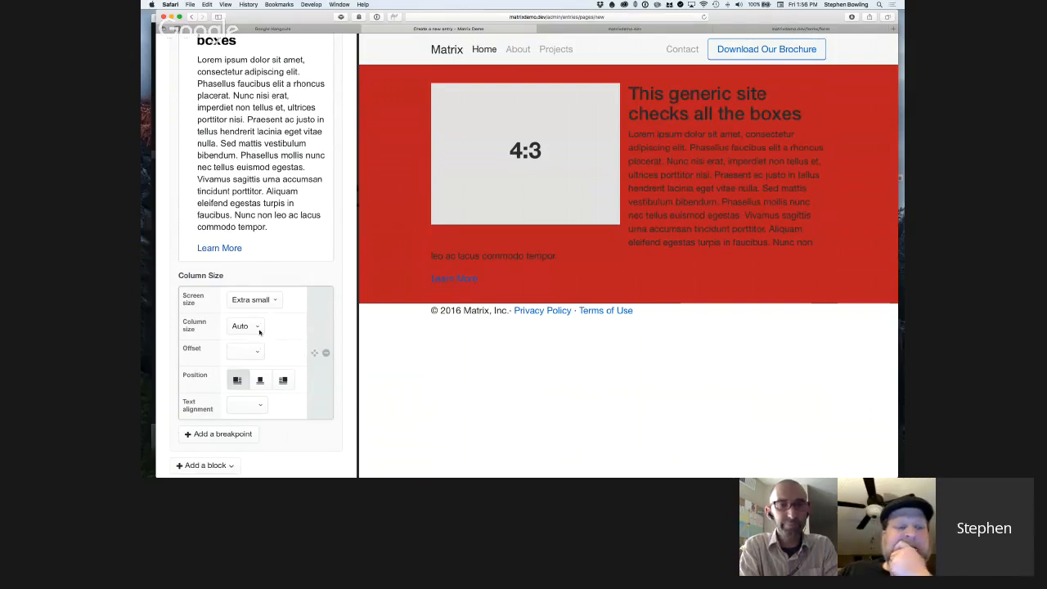
Delete the end of the Text block's paragraph, from "Phasellus mollis nunc" through "commodo tempor.".
{"action": "scroll", "coordinate": [281, 231], "scroll_direction": "down", "scroll_amount": 1}
{"action": "left_click_drag", "start_coordinate": [281, 231], "coordinate": [238, 152]}
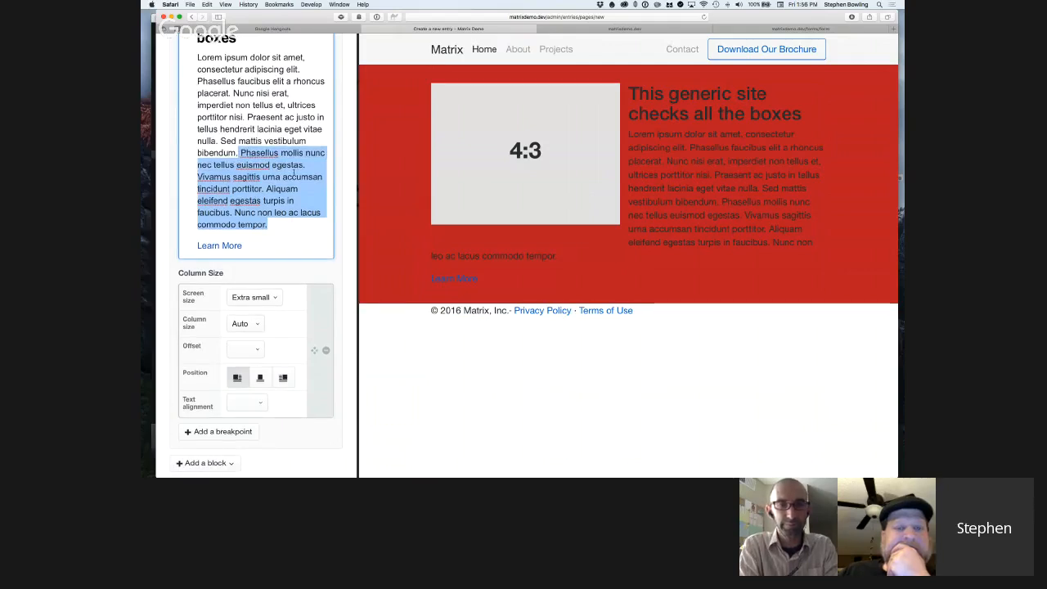
{"action": "key", "text": "BackSpace"}
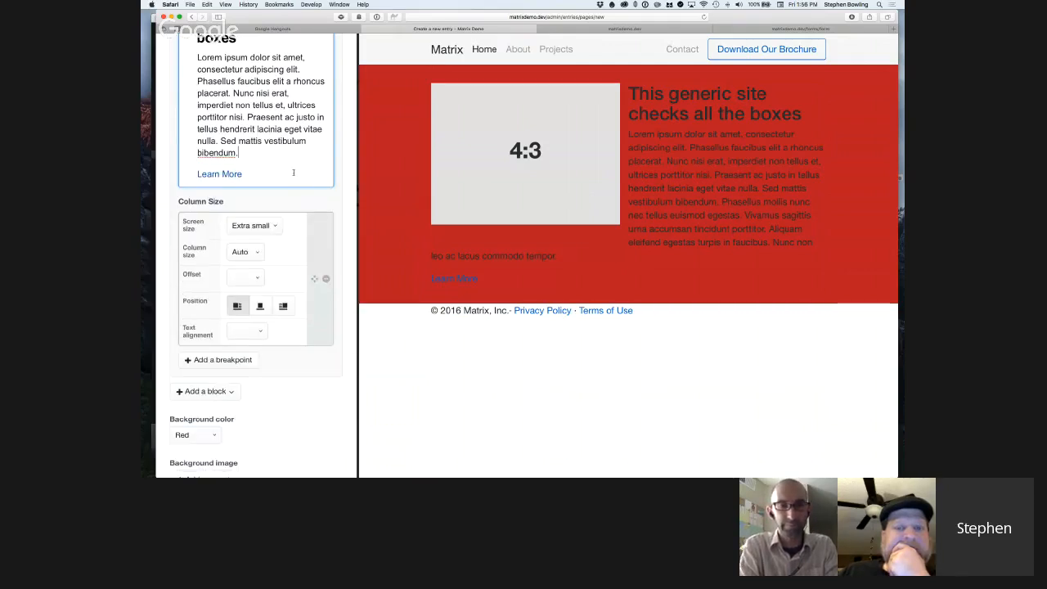
Add a second Image block breakpoint for Medium screens with a column size of 4/12, and slightly widen the editing pane.
{"action": "scroll", "coordinate": [270, 217], "scroll_direction": "up", "scroll_amount": 5}
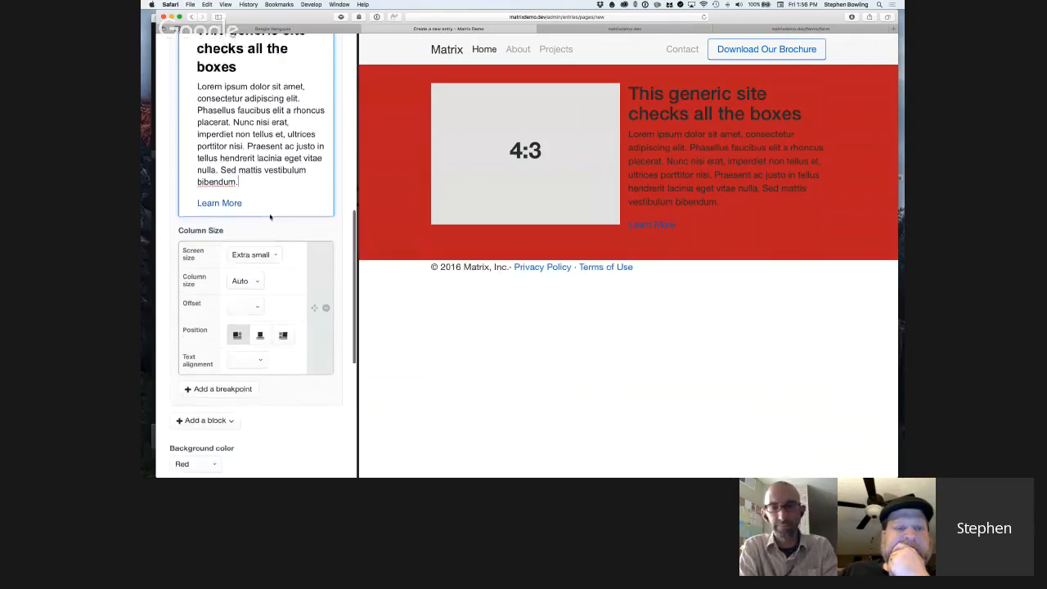
{"action": "scroll", "coordinate": [270, 217], "scroll_direction": "up", "scroll_amount": 3}
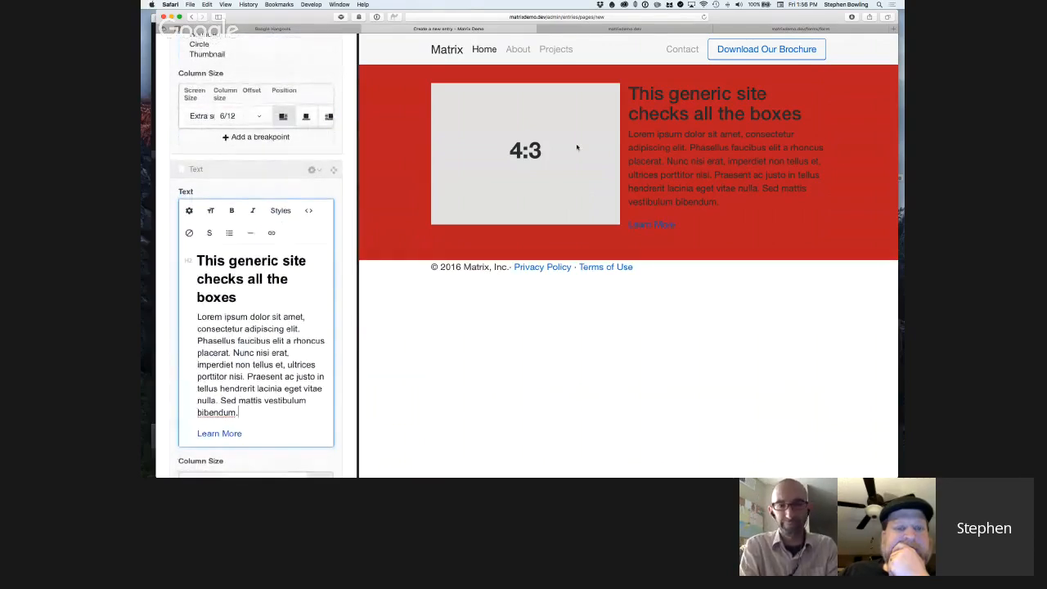
{"action": "scroll", "coordinate": [254, 164], "scroll_direction": "down", "scroll_amount": 2}
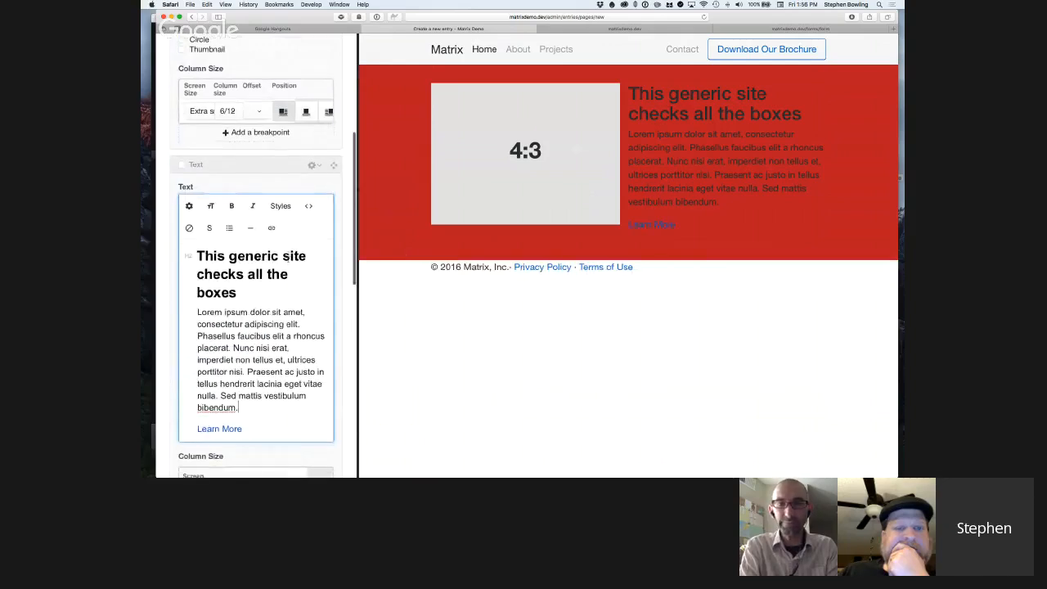
{"action": "scroll", "coordinate": [250, 137], "scroll_direction": "up", "scroll_amount": 2}
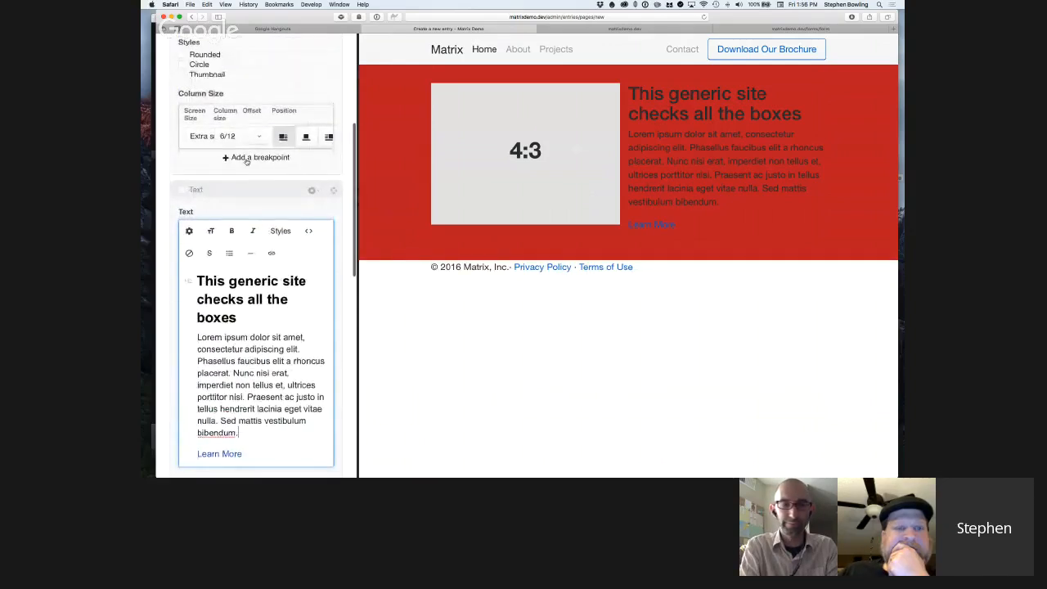
{"action": "left_click", "coordinate": [247, 158]}
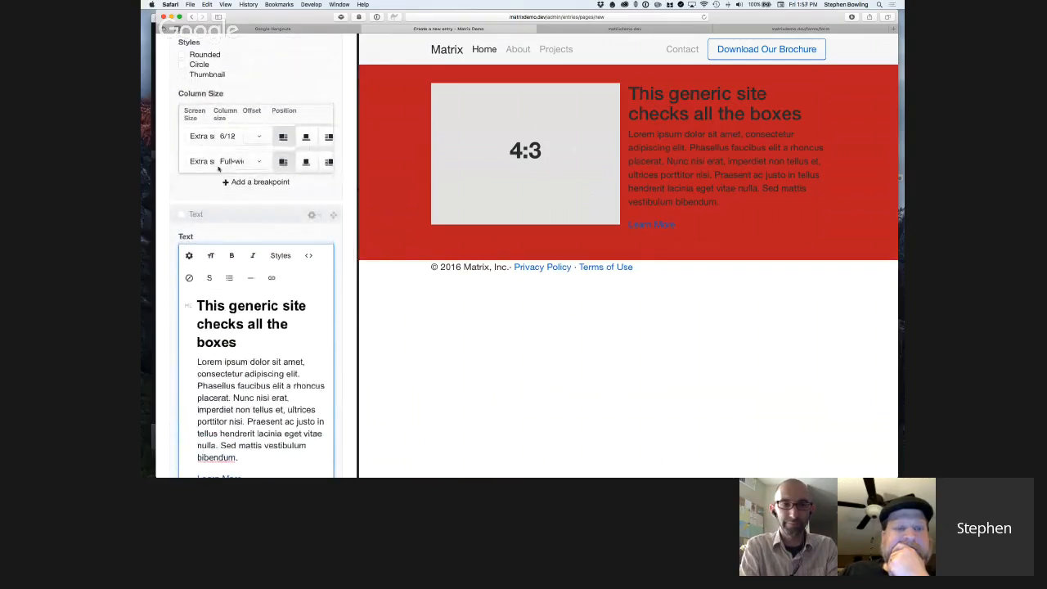
{"action": "left_click", "coordinate": [218, 169]}
{"action": "left_click", "coordinate": [233, 185]}
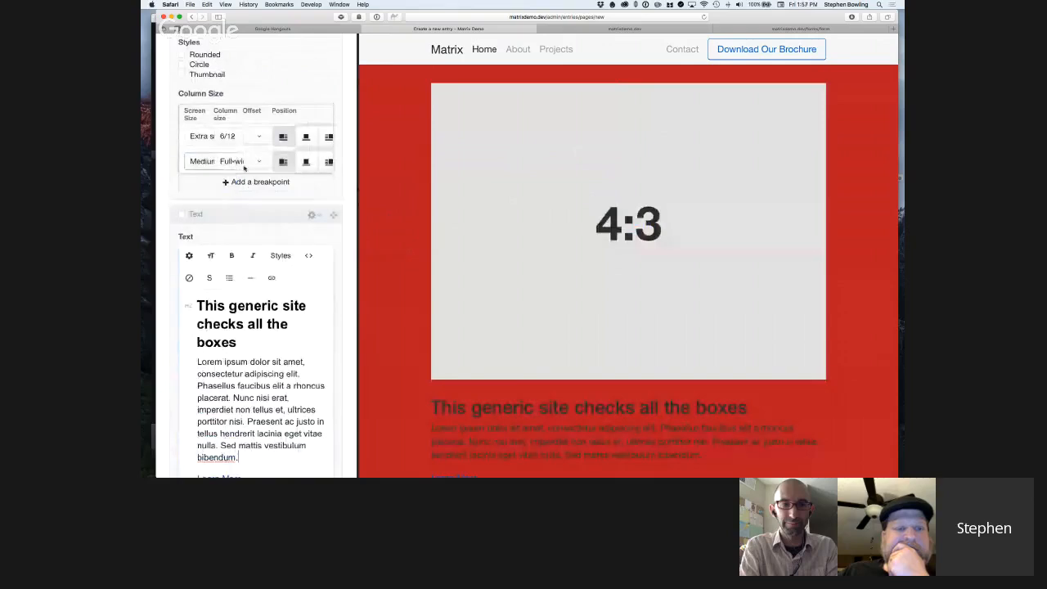
{"action": "left_click", "coordinate": [235, 161]}
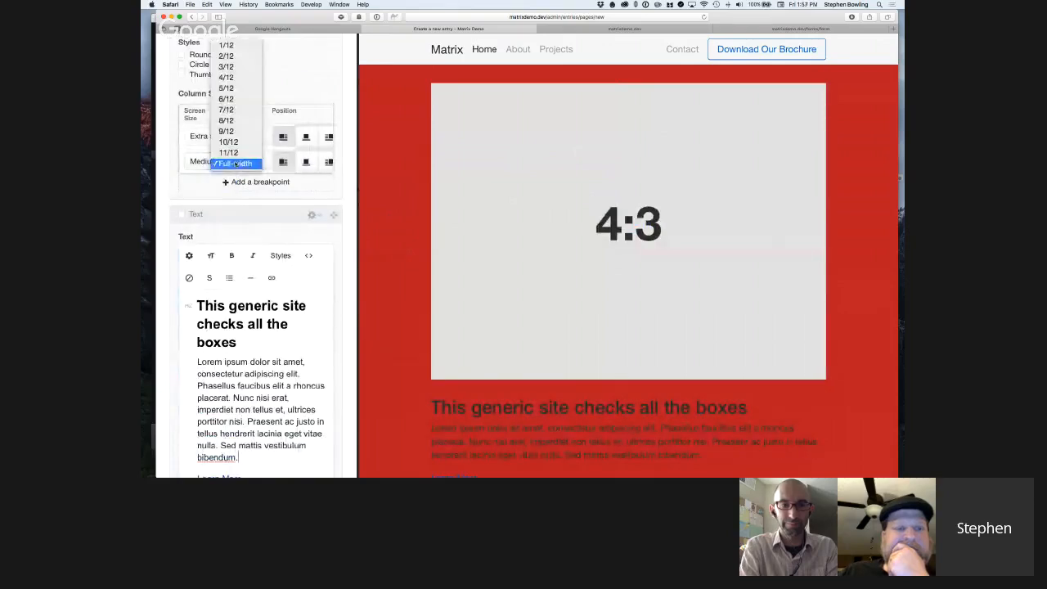
{"action": "left_click", "coordinate": [233, 77]}
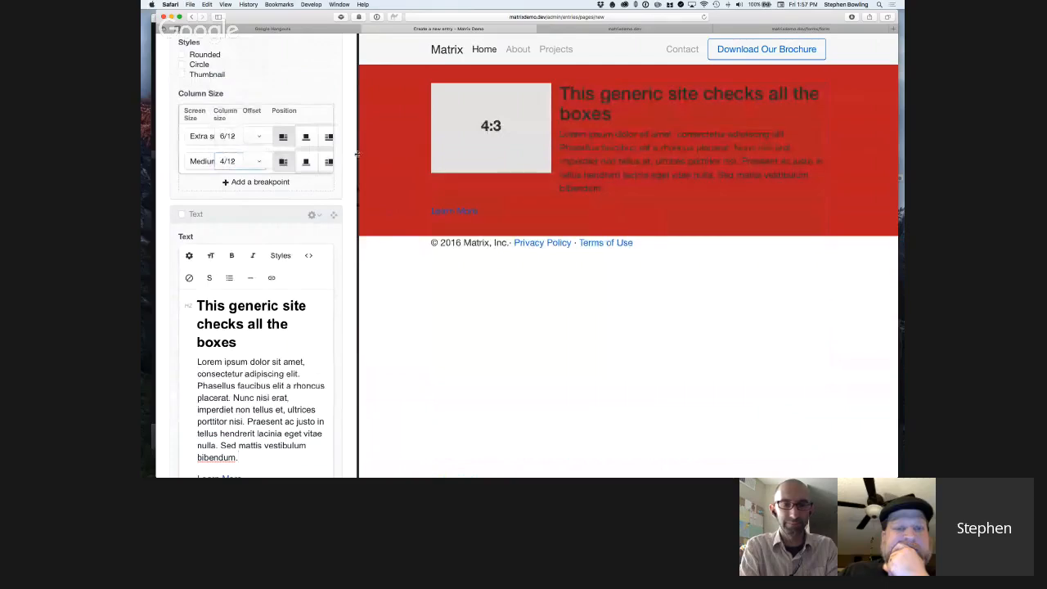
{"action": "mouse_move", "coordinate": [356, 153]}
{"action": "left_mouse_down"}
{"action": "mouse_move", "coordinate": [486, 171]}
{"action": "mouse_move", "coordinate": [569, 168]}
{"action": "mouse_move", "coordinate": [398, 172]}
{"action": "mouse_move", "coordinate": [570, 167]}
{"action": "mouse_move", "coordinate": [370, 165]}
{"action": "left_mouse_up"}
Insert a Carousel block above the Image block.
{"action": "scroll", "coordinate": [353, 161], "scroll_direction": "down", "scroll_amount": 1}
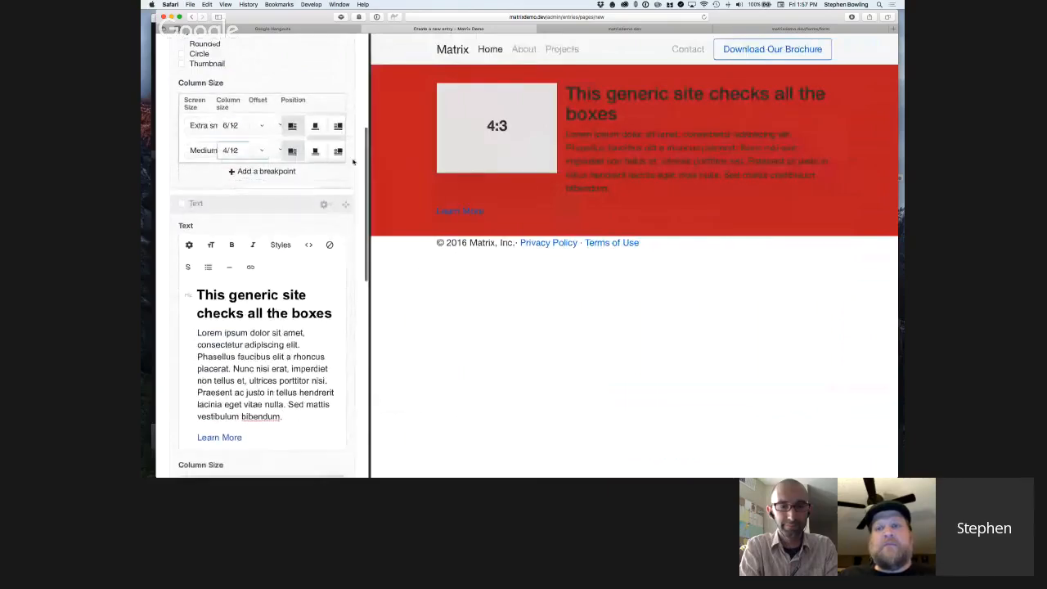
{"action": "scroll", "coordinate": [336, 164], "scroll_direction": "down", "scroll_amount": 8}
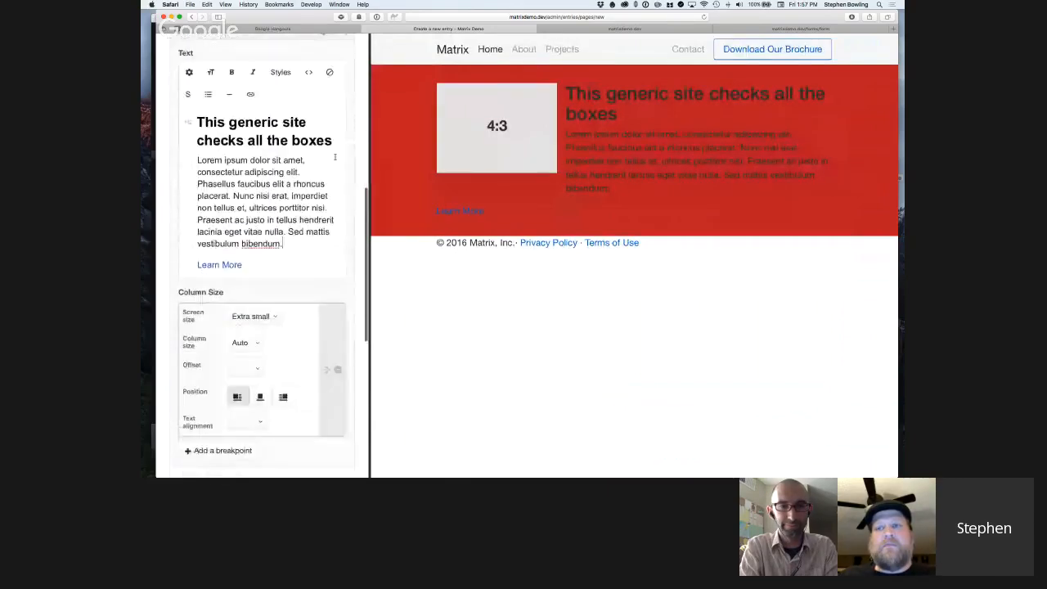
{"action": "scroll", "coordinate": [340, 154], "scroll_direction": "up", "scroll_amount": 3}
{"action": "scroll", "coordinate": [340, 153], "scroll_direction": "up", "scroll_amount": 10}
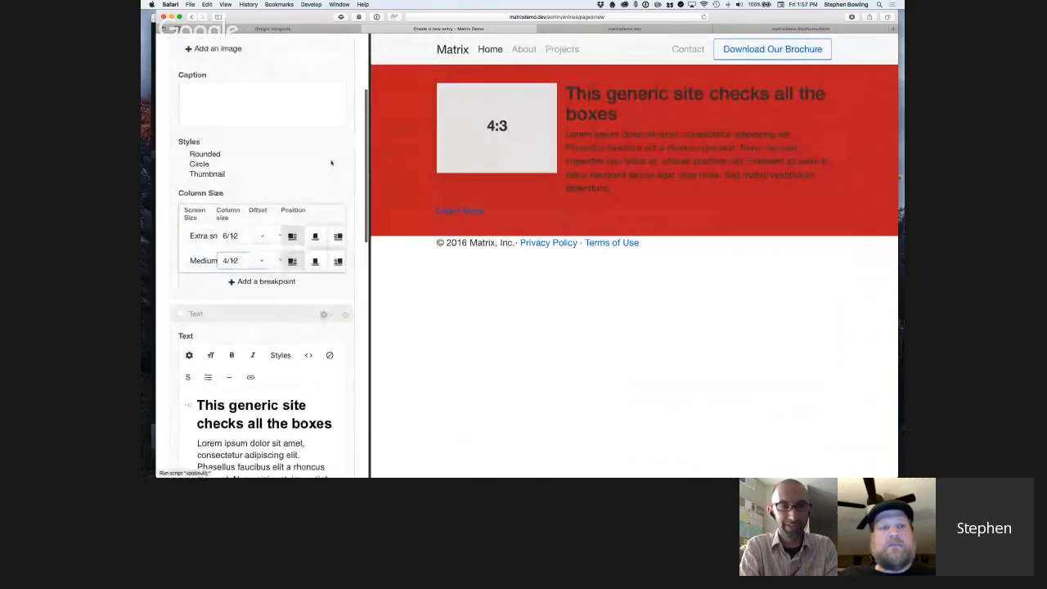
{"action": "scroll", "coordinate": [326, 163], "scroll_direction": "up", "scroll_amount": 1}
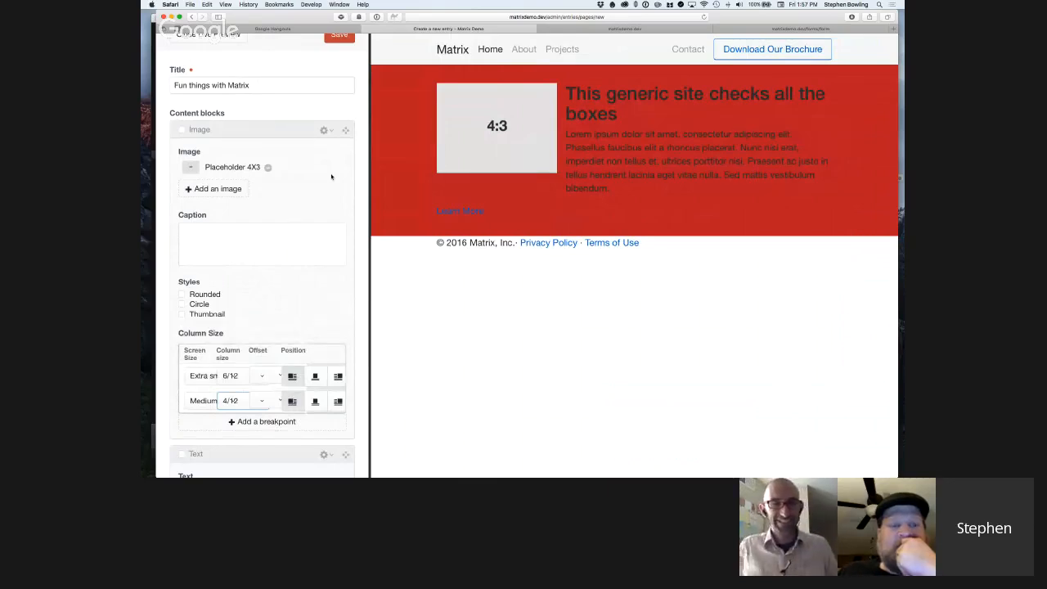
{"action": "left_click", "coordinate": [327, 132]}
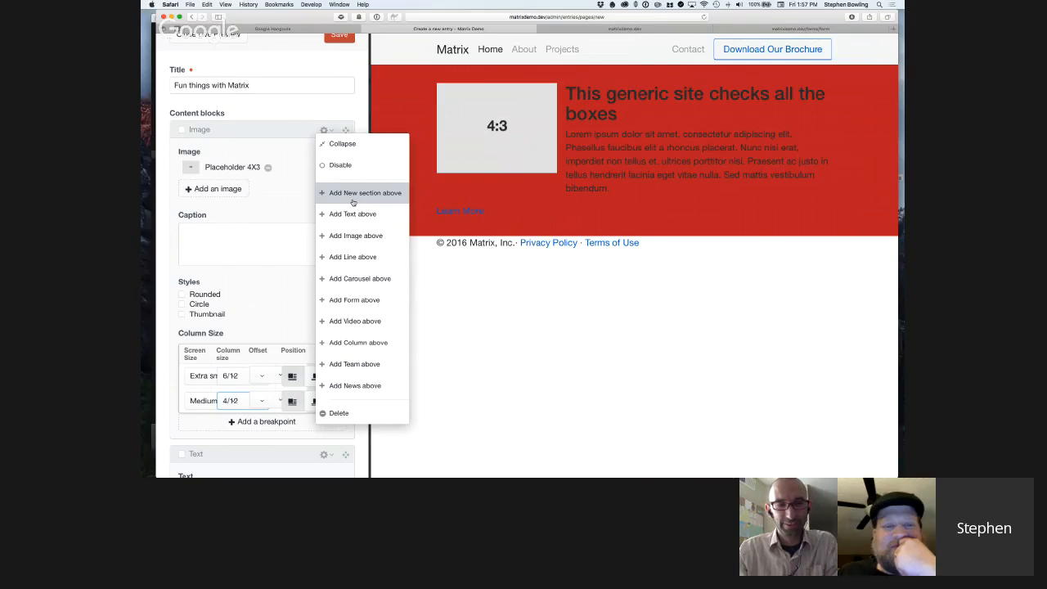
{"action": "left_click", "coordinate": [354, 279]}
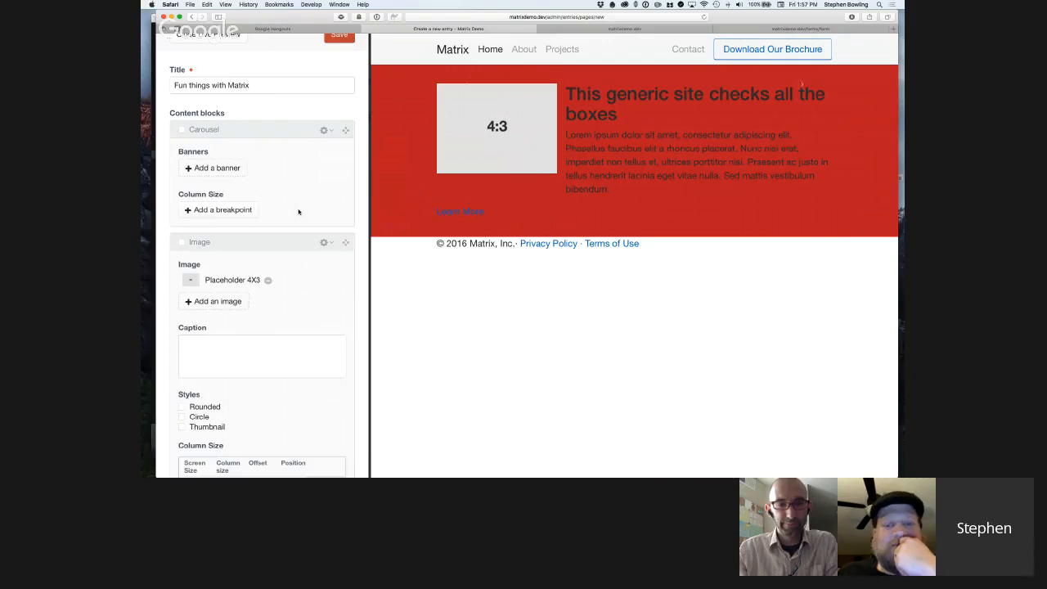
Open the Image block's Placeholder 4X3 asset for editing.
{"action": "scroll", "coordinate": [303, 212], "scroll_direction": "up", "scroll_amount": 1}
{"action": "scroll", "coordinate": [302, 211], "scroll_direction": "down", "scroll_amount": 1}
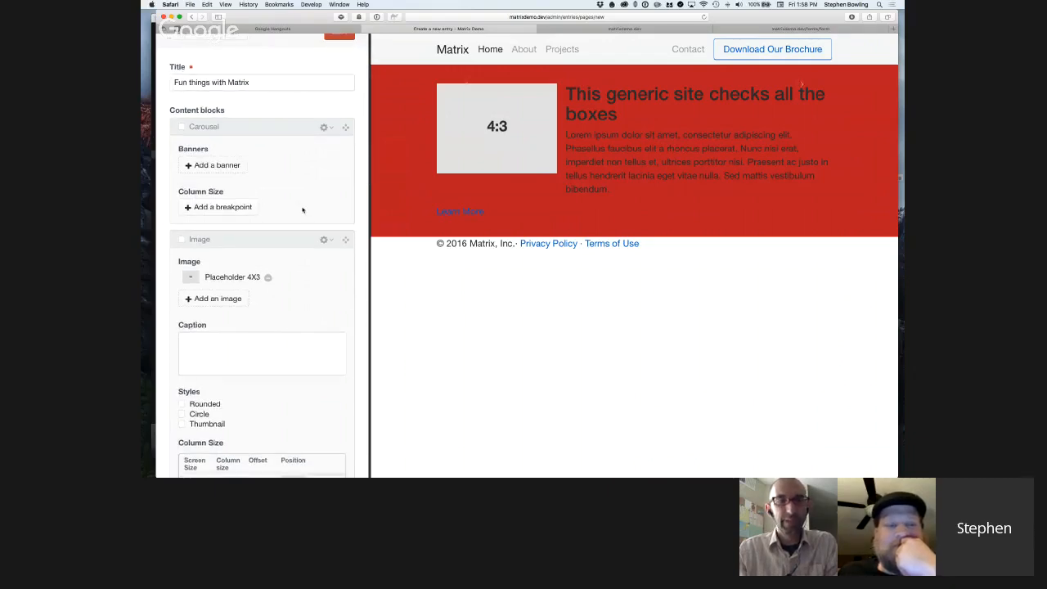
{"action": "scroll", "coordinate": [303, 217], "scroll_direction": "down", "scroll_amount": 5}
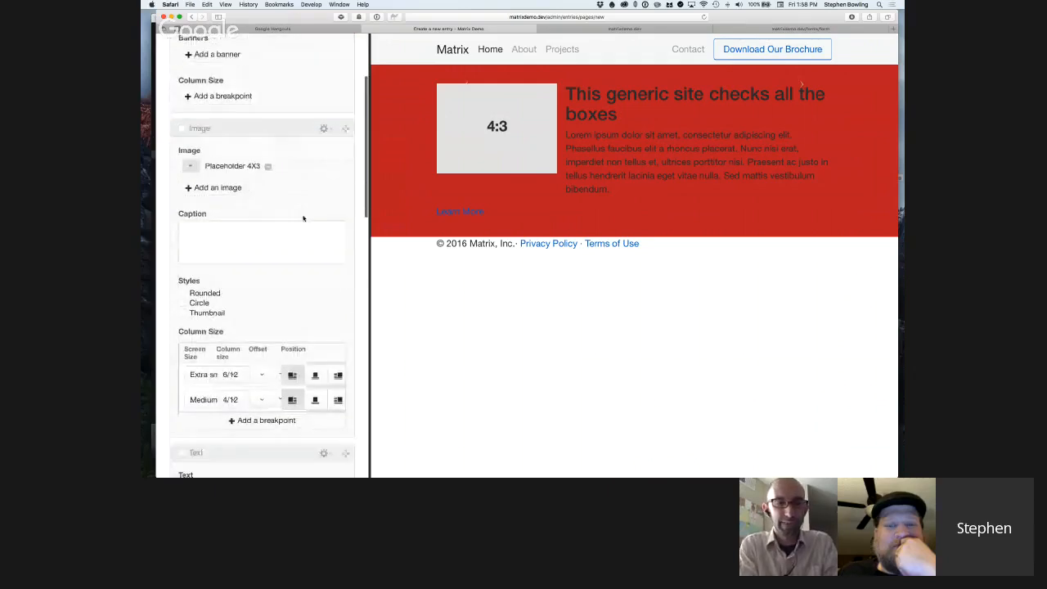
{"action": "scroll", "coordinate": [303, 218], "scroll_direction": "up", "scroll_amount": 4}
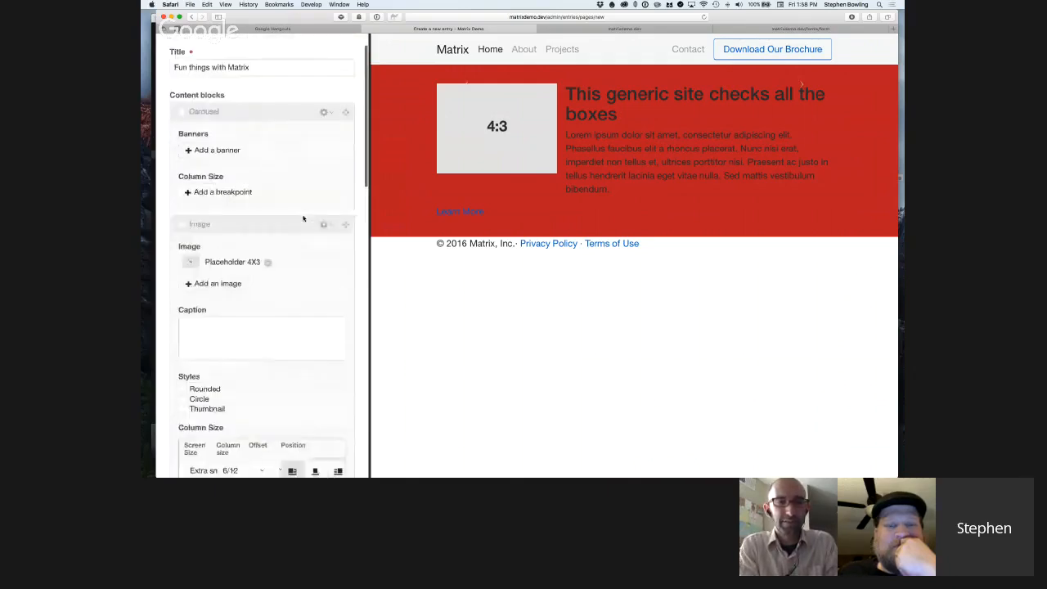
{"action": "scroll", "coordinate": [303, 218], "scroll_direction": "up", "scroll_amount": 2}
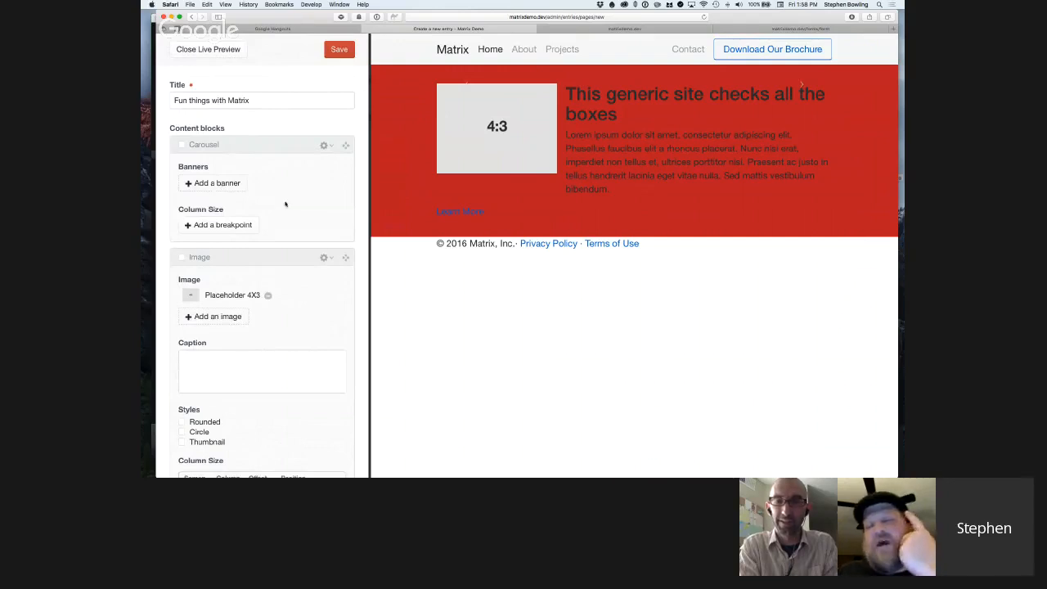
{"action": "scroll", "coordinate": [352, 246], "scroll_direction": "down", "scroll_amount": 1}
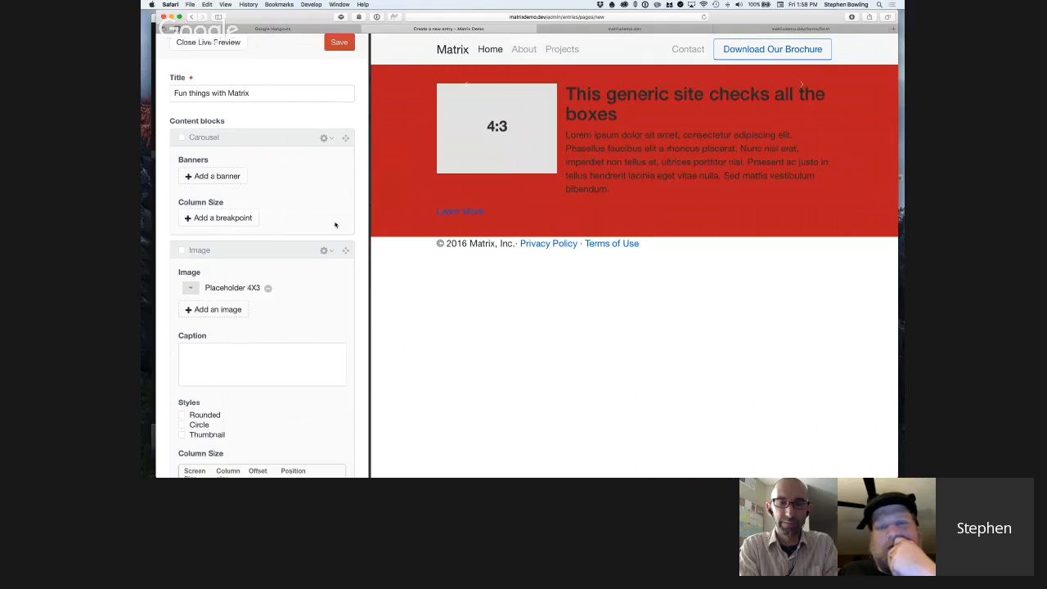
{"action": "scroll", "coordinate": [335, 225], "scroll_direction": "down", "scroll_amount": 5}
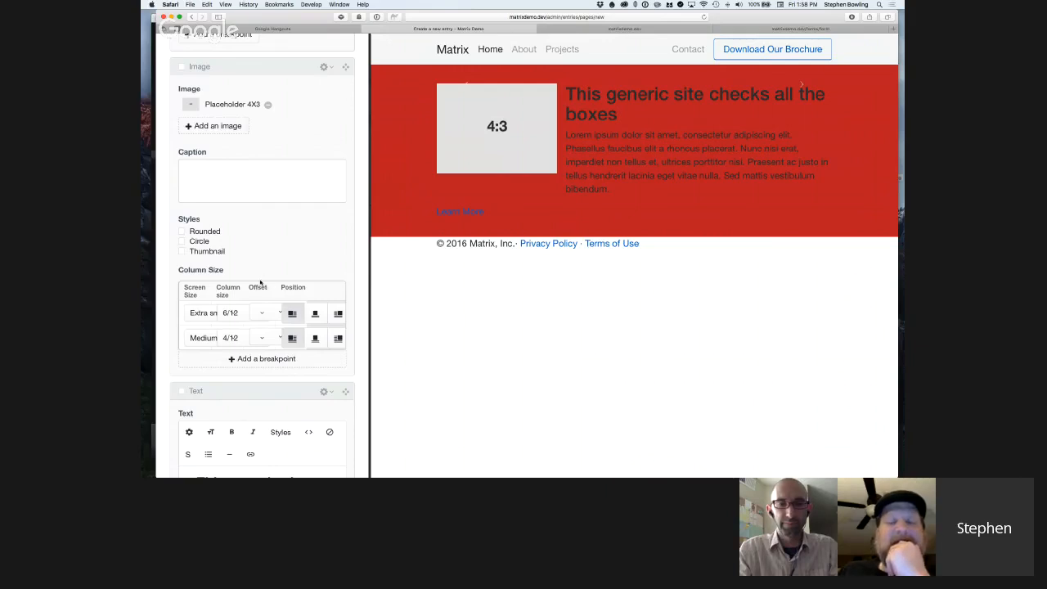
{"action": "double_click", "coordinate": [223, 107]}
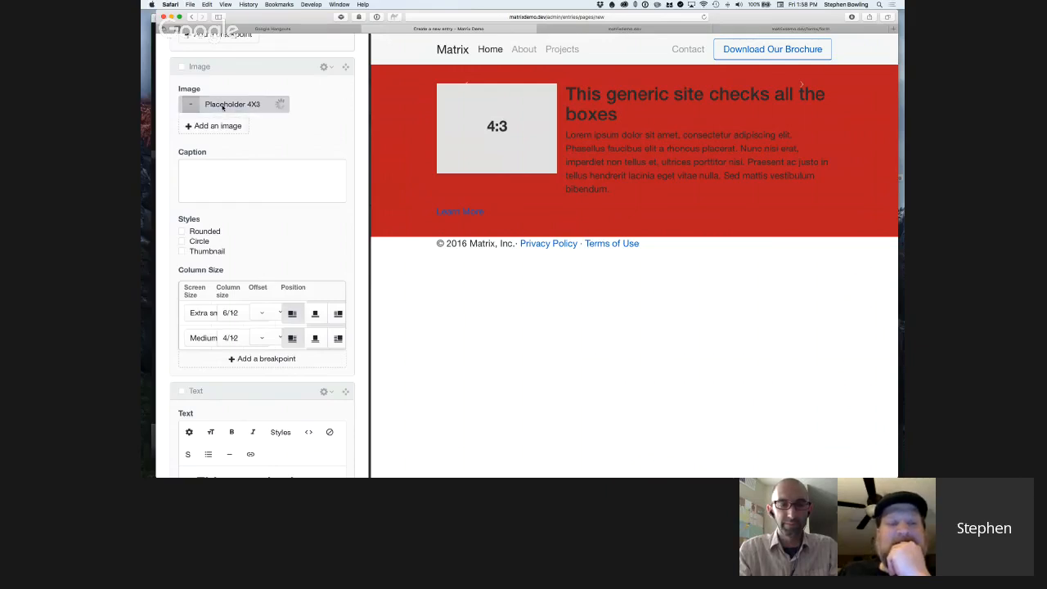
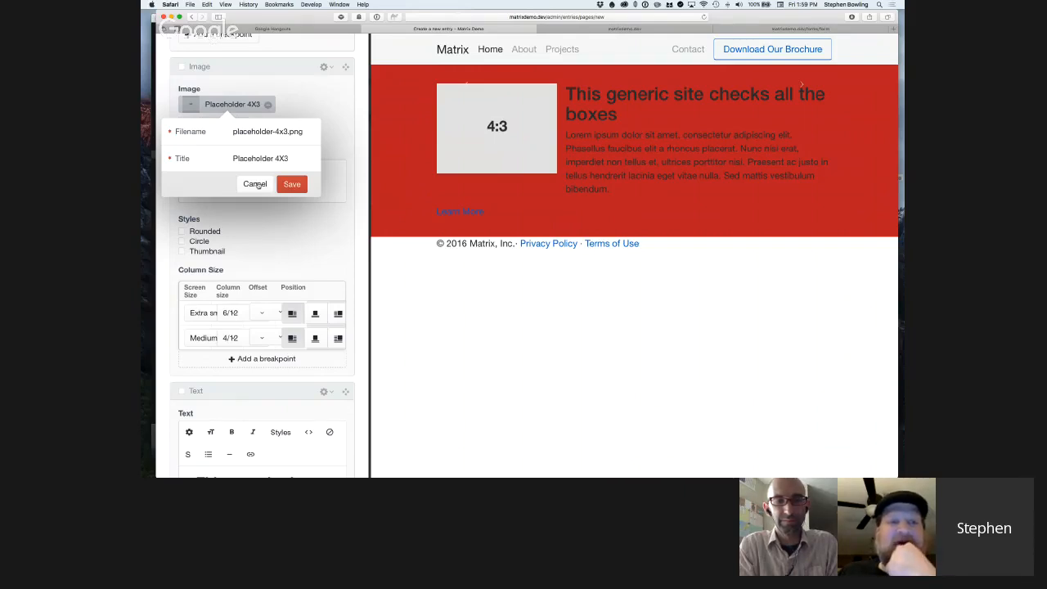
Cancel the Placeholder 4X3 asset edit, and add the Yellow Banner, Red Banner and Blue Banner entries to the Carousel block.
{"action": "left_click", "coordinate": [255, 184]}
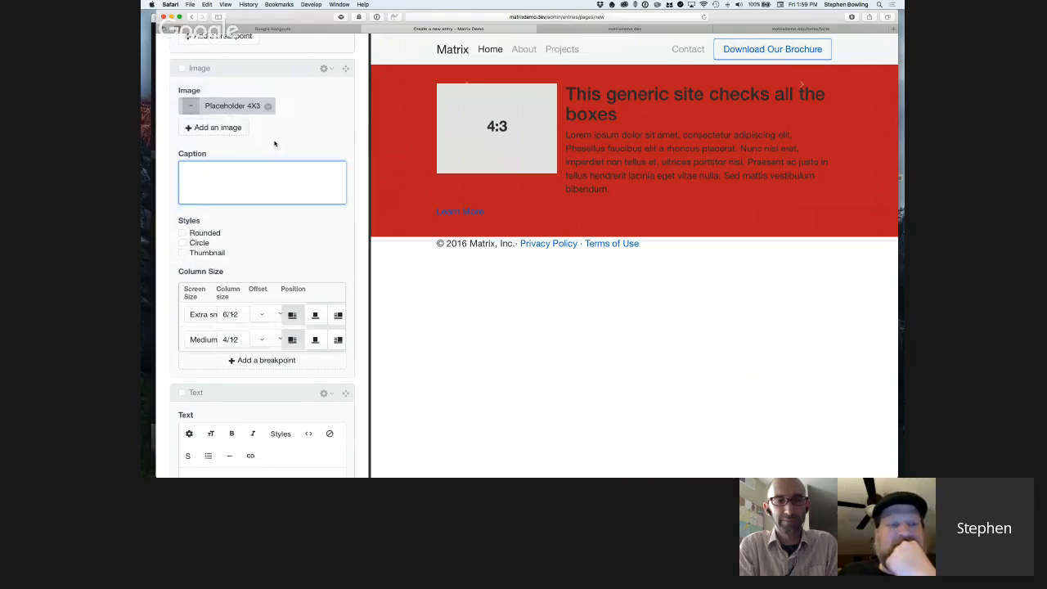
{"action": "scroll", "coordinate": [274, 144], "scroll_direction": "up", "scroll_amount": 3}
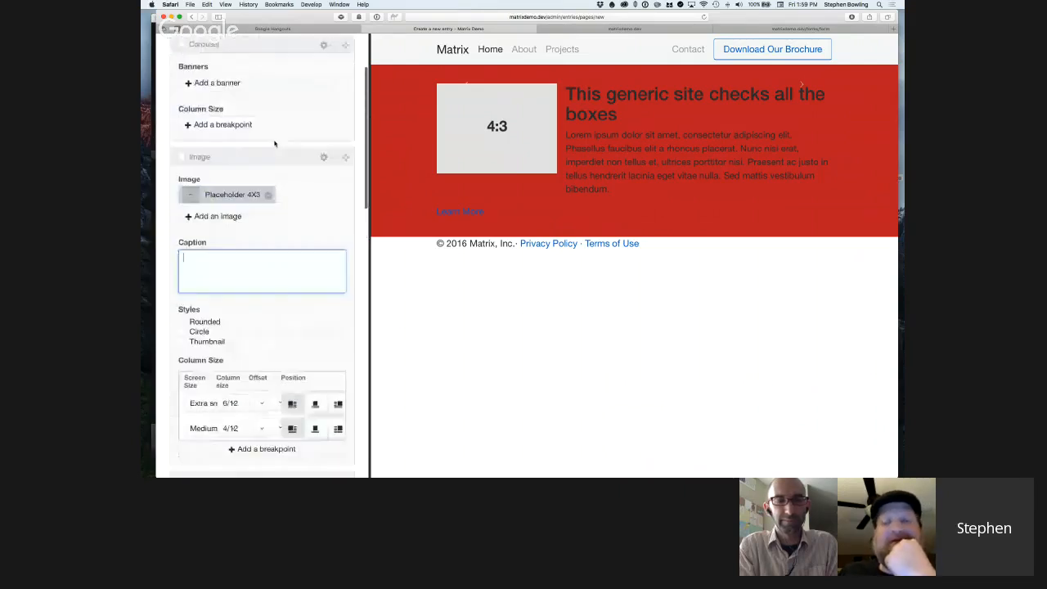
{"action": "scroll", "coordinate": [274, 144], "scroll_direction": "up", "scroll_amount": 1}
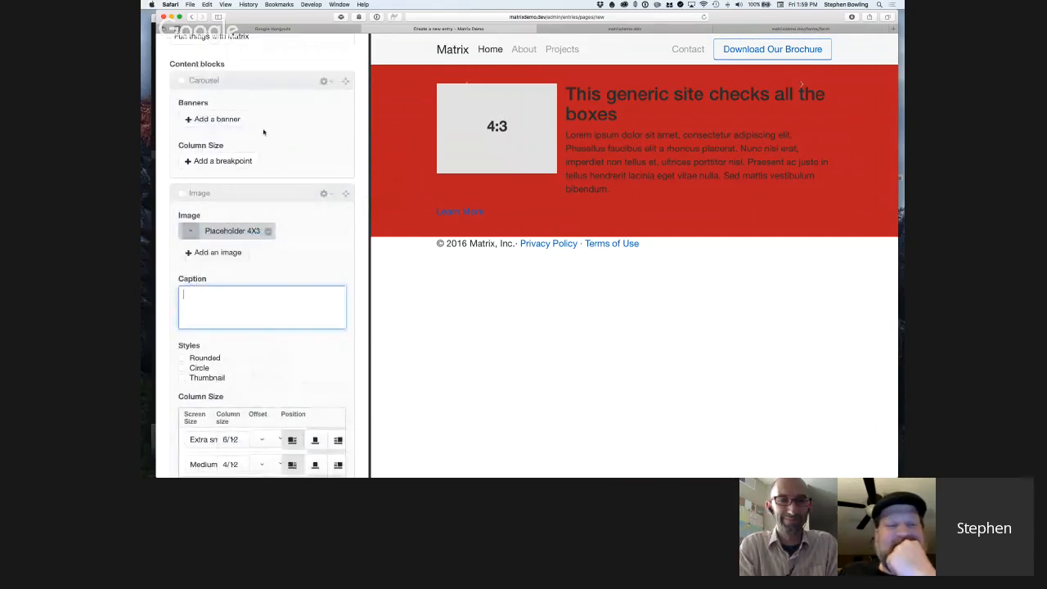
{"action": "left_click", "coordinate": [323, 193]}
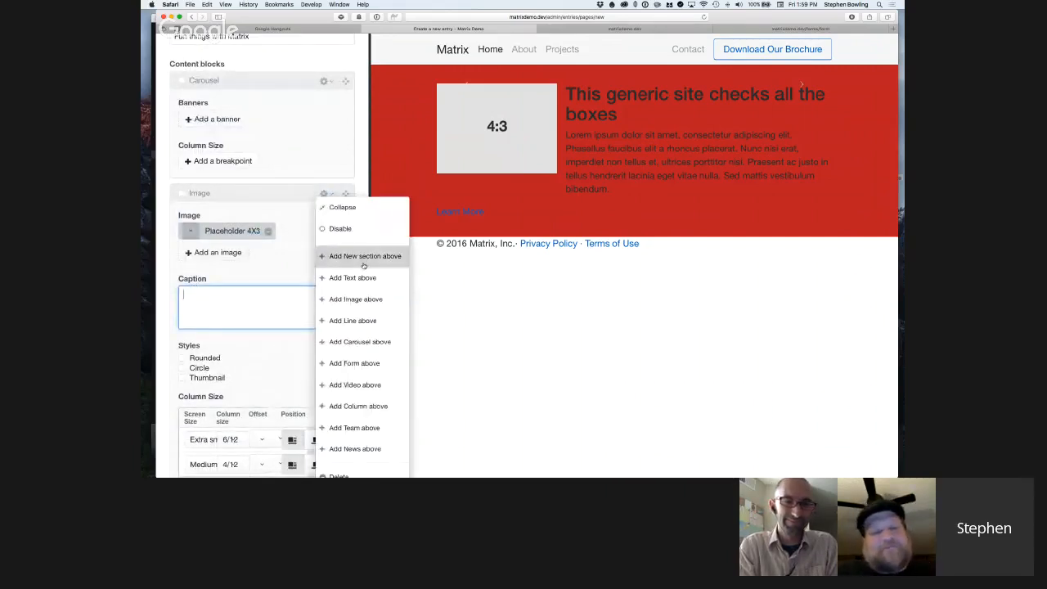
{"action": "left_click", "coordinate": [204, 124]}
{"action": "left_click", "coordinate": [204, 122]}
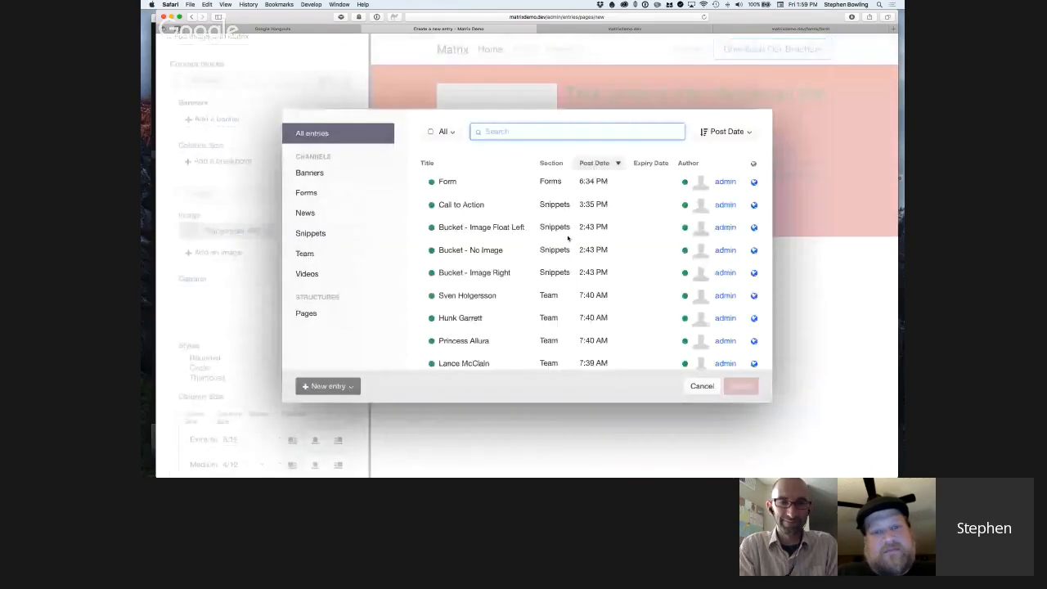
{"action": "left_click", "coordinate": [311, 173]}
{"action": "left_click", "coordinate": [462, 180]}
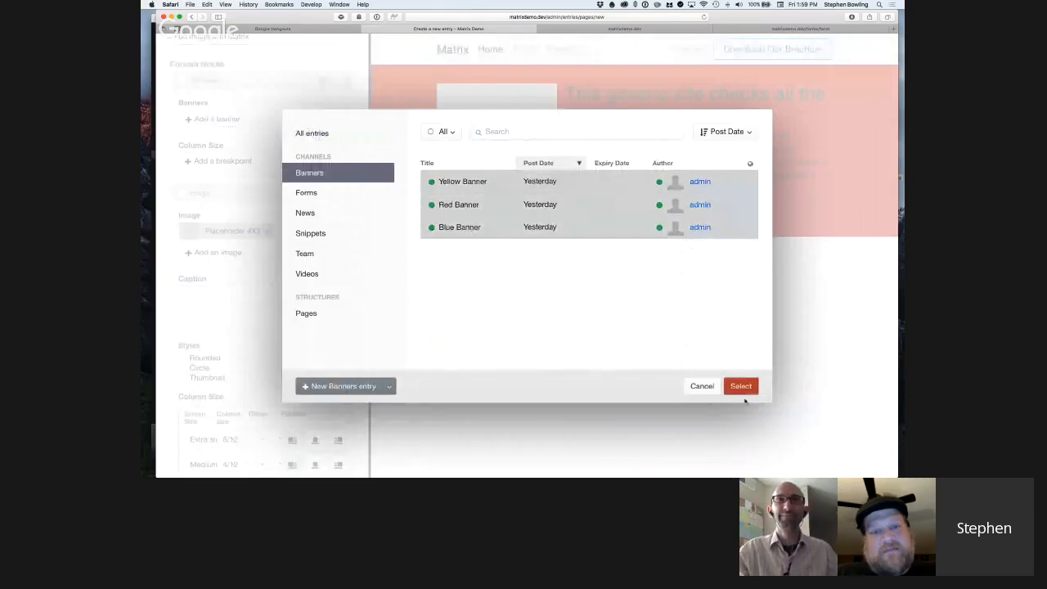
{"action": "left_click", "coordinate": [459, 227], "text": "shift"}
{"action": "left_click", "coordinate": [741, 386]}
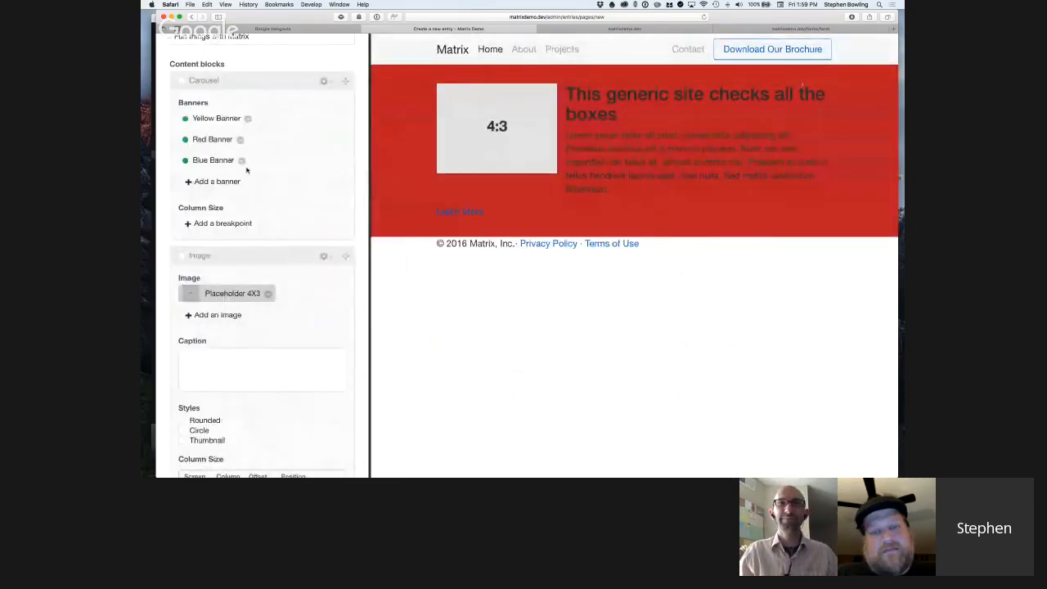
Set the page's first section background color, below the content blocks, to None.
{"action": "scroll", "coordinate": [290, 213], "scroll_direction": "down", "scroll_amount": 1}
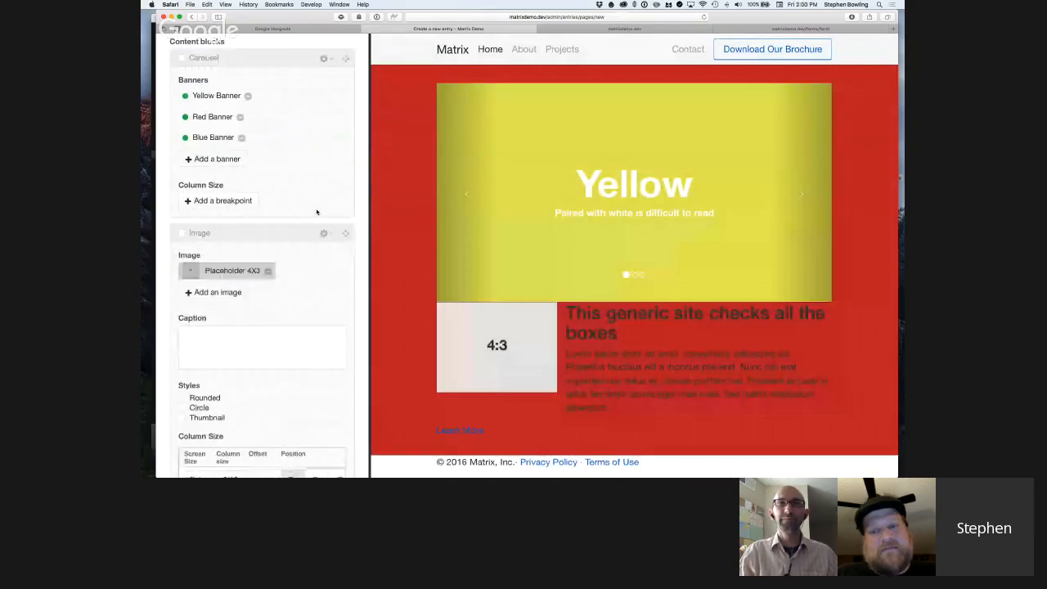
{"action": "scroll", "coordinate": [317, 212], "scroll_direction": "down", "scroll_amount": 5}
{"action": "scroll", "coordinate": [317, 212], "scroll_direction": "down", "scroll_amount": 6}
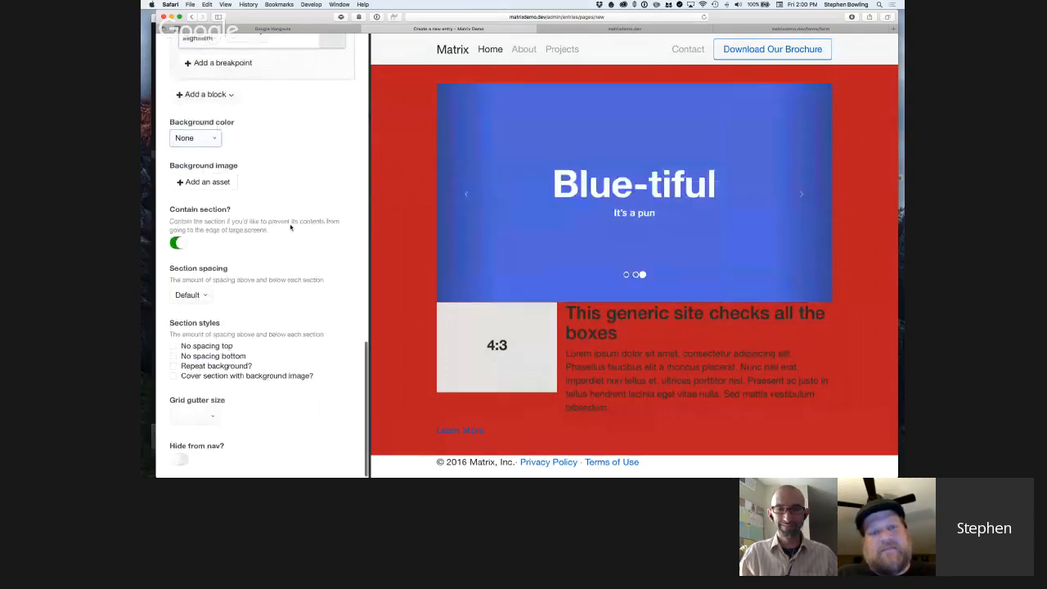
Insert a New section block between the Carousel block and the Image block.
{"action": "scroll", "coordinate": [296, 225], "scroll_direction": "up", "scroll_amount": 3}
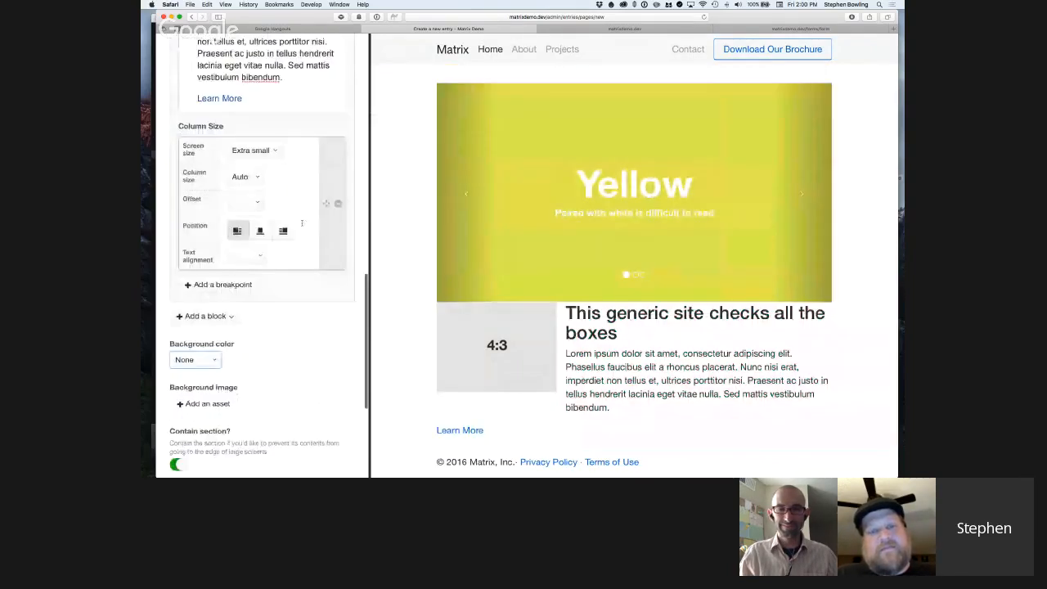
{"action": "scroll", "coordinate": [301, 224], "scroll_direction": "up", "scroll_amount": 5}
{"action": "scroll", "coordinate": [302, 226], "scroll_direction": "up", "scroll_amount": 1}
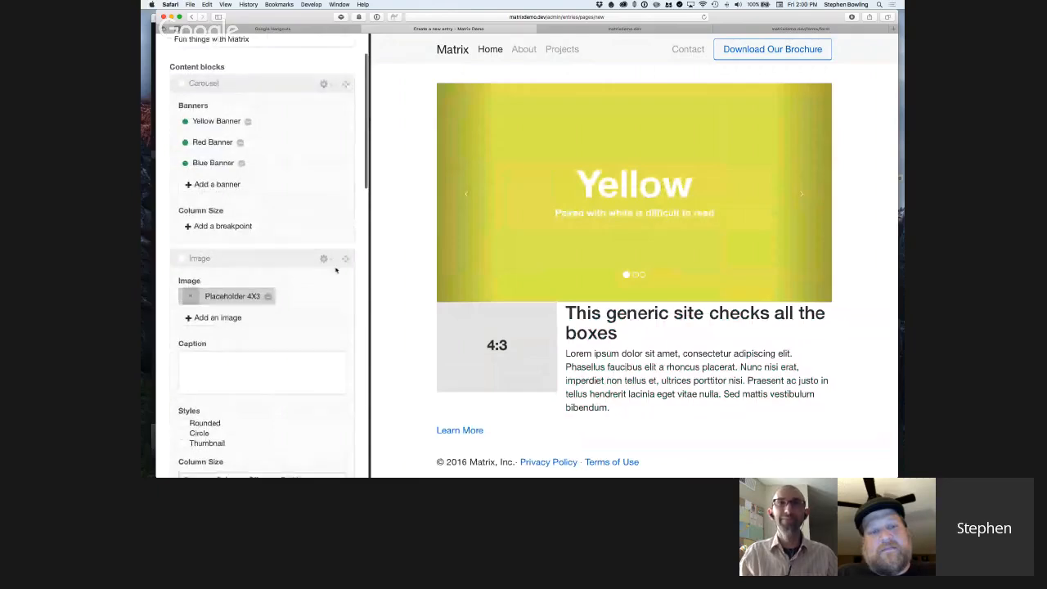
{"action": "left_click", "coordinate": [325, 259]}
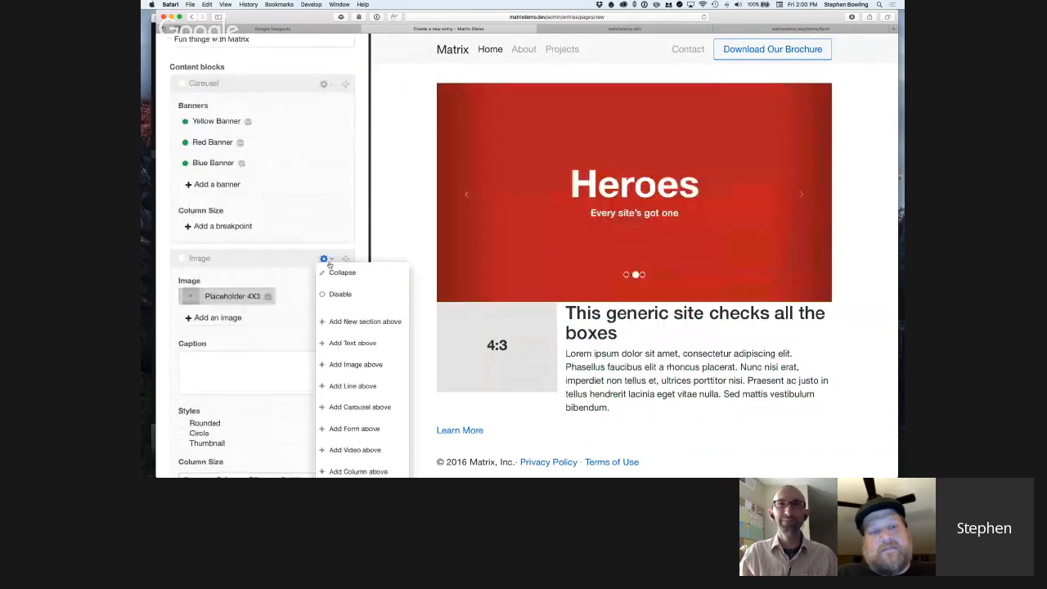
{"action": "left_click", "coordinate": [365, 321]}
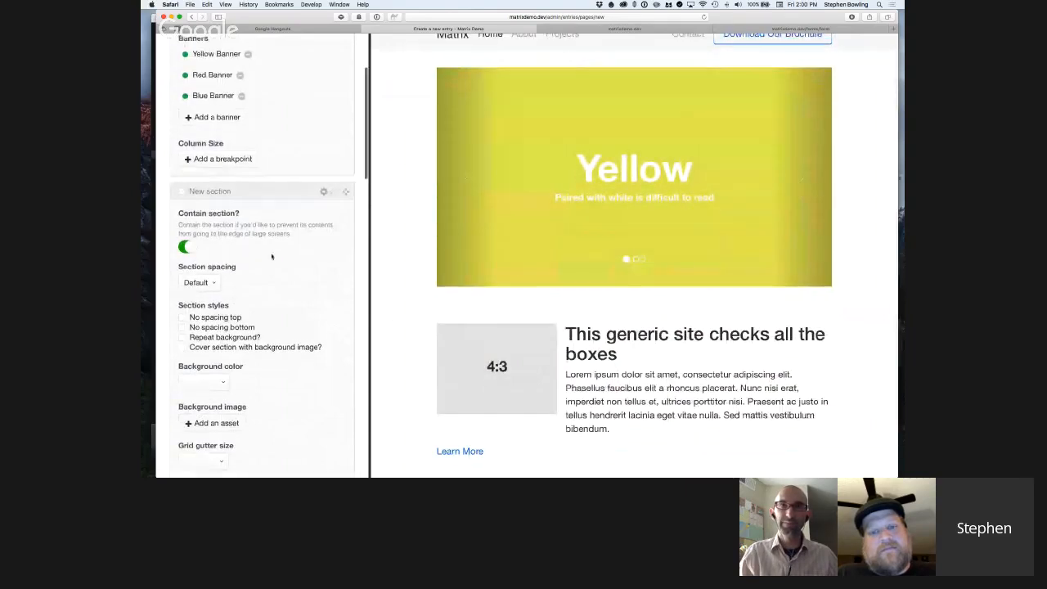
Turn off Contain section in the entry's own section settings and set the grid gutter size to No gutter.
{"action": "scroll", "coordinate": [270, 257], "scroll_direction": "down", "scroll_amount": 6}
{"action": "scroll", "coordinate": [272, 257], "scroll_direction": "down", "scroll_amount": 5}
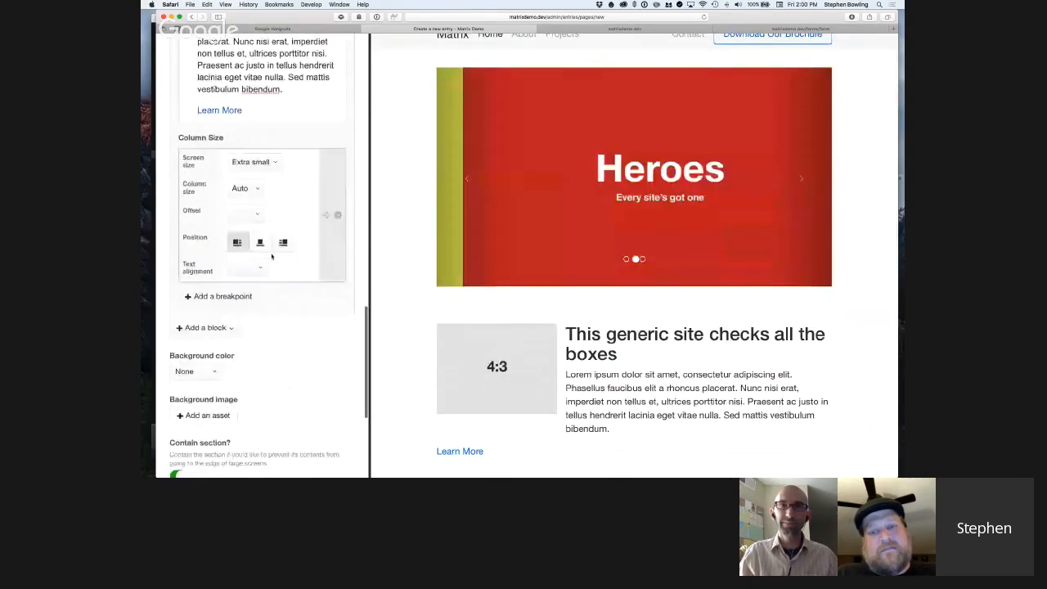
{"action": "scroll", "coordinate": [271, 257], "scroll_direction": "down", "scroll_amount": 5}
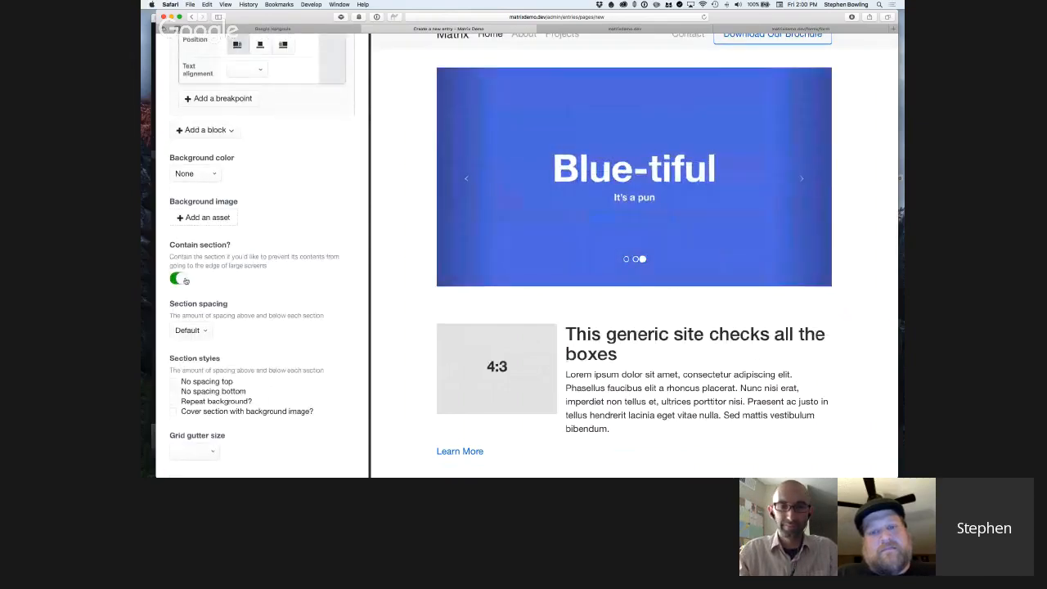
{"action": "left_click", "coordinate": [186, 281]}
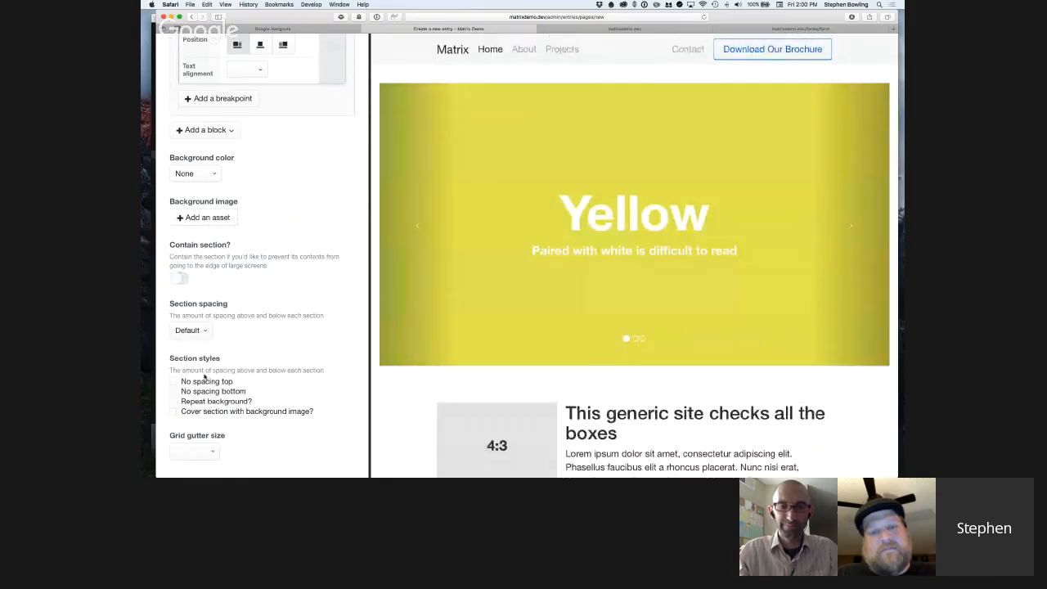
{"action": "left_click", "coordinate": [192, 452]}
{"action": "left_click", "coordinate": [190, 463]}
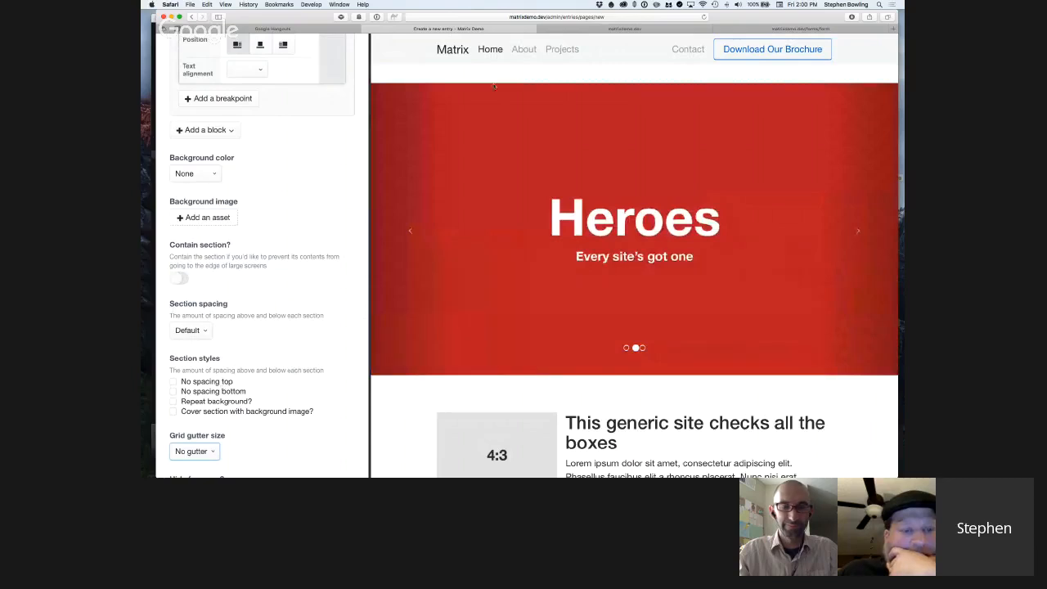
Enable the No spacing top and No spacing bottom section styles for the carousel's section.
{"action": "left_click", "coordinate": [199, 384]}
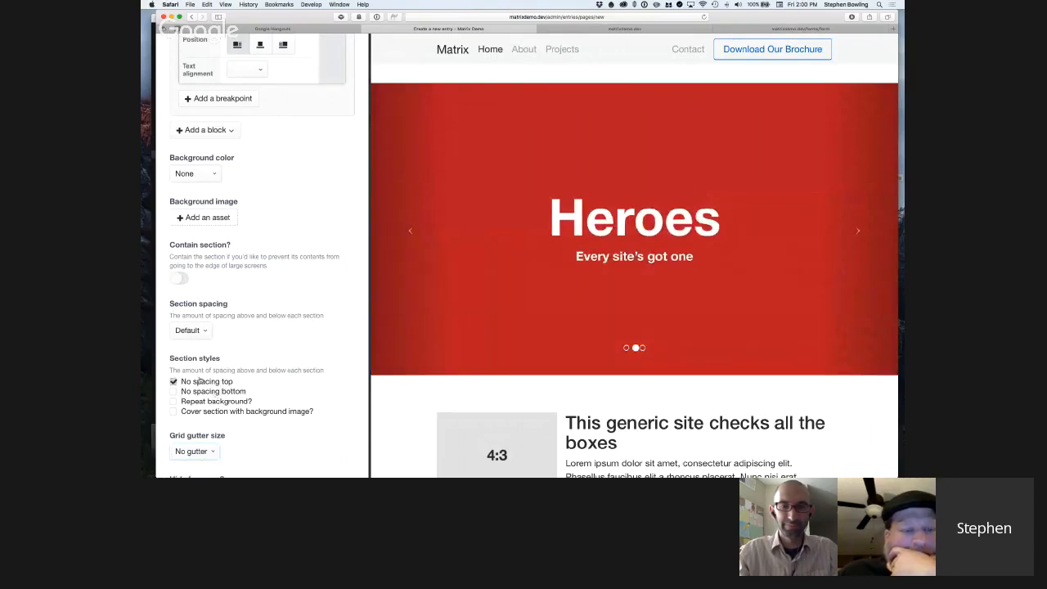
{"action": "left_click", "coordinate": [172, 394]}
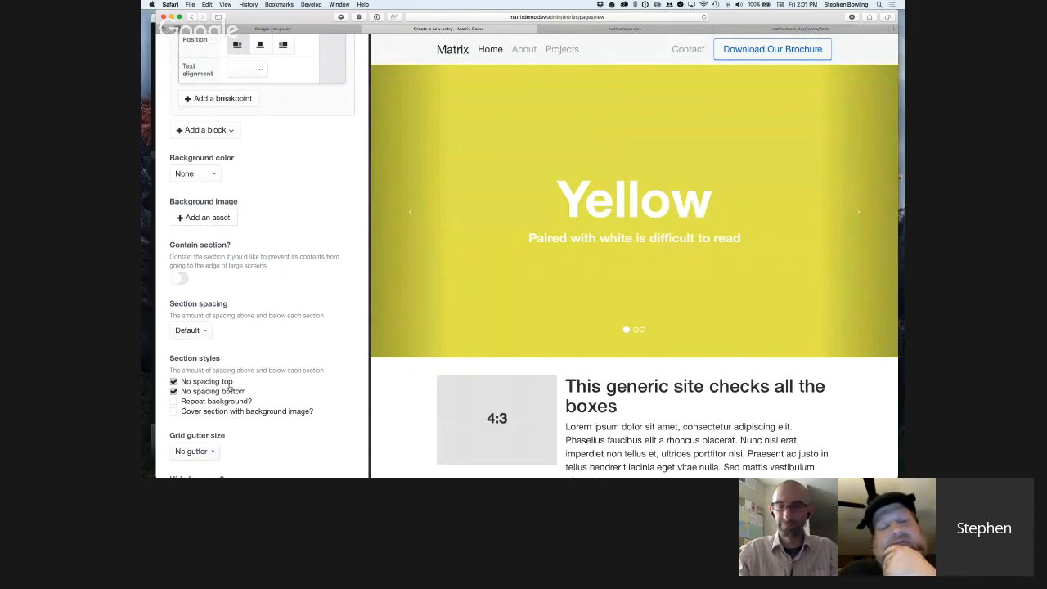
Review the entry's section settings and Text block fields alongside the page layout in Live Preview.
{"action": "scroll", "coordinate": [221, 373], "scroll_direction": "down", "scroll_amount": 1}
{"action": "scroll", "coordinate": [221, 371], "scroll_direction": "down", "scroll_amount": 2}
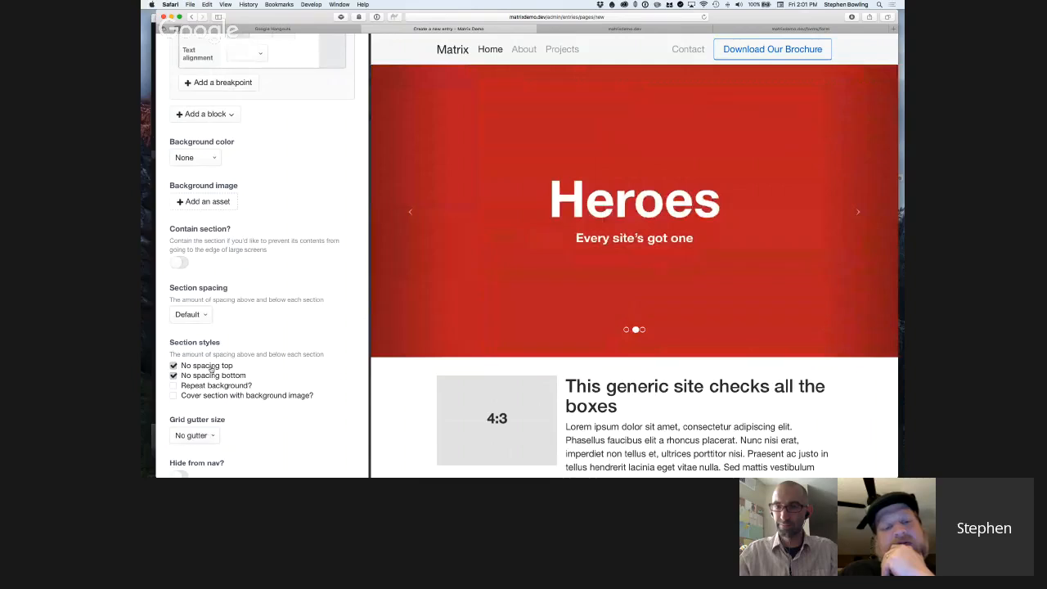
{"action": "scroll", "coordinate": [211, 369], "scroll_direction": "down", "scroll_amount": 2}
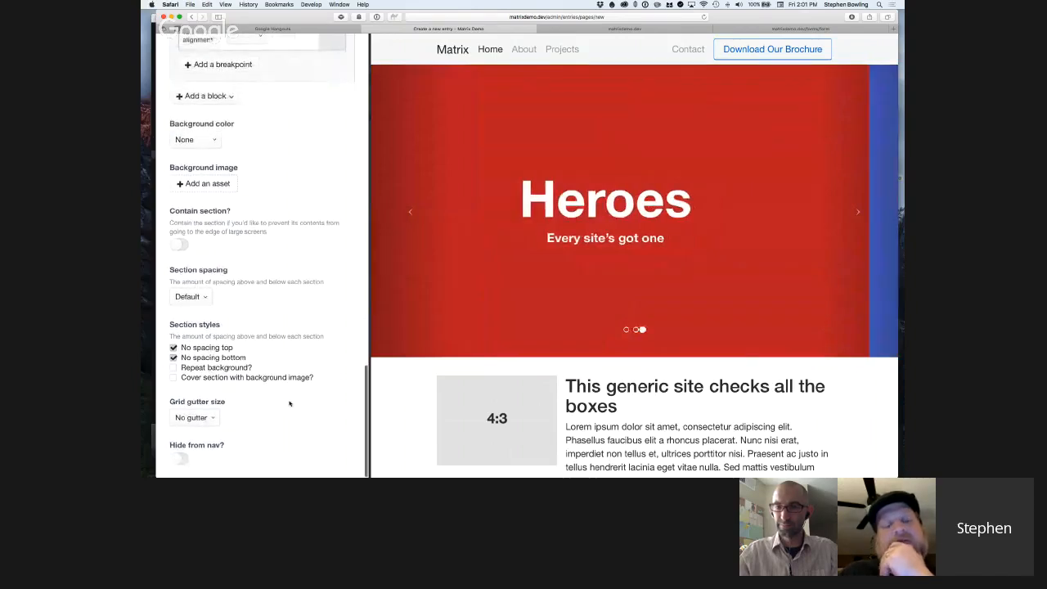
{"action": "scroll", "coordinate": [288, 404], "scroll_direction": "up", "scroll_amount": 5}
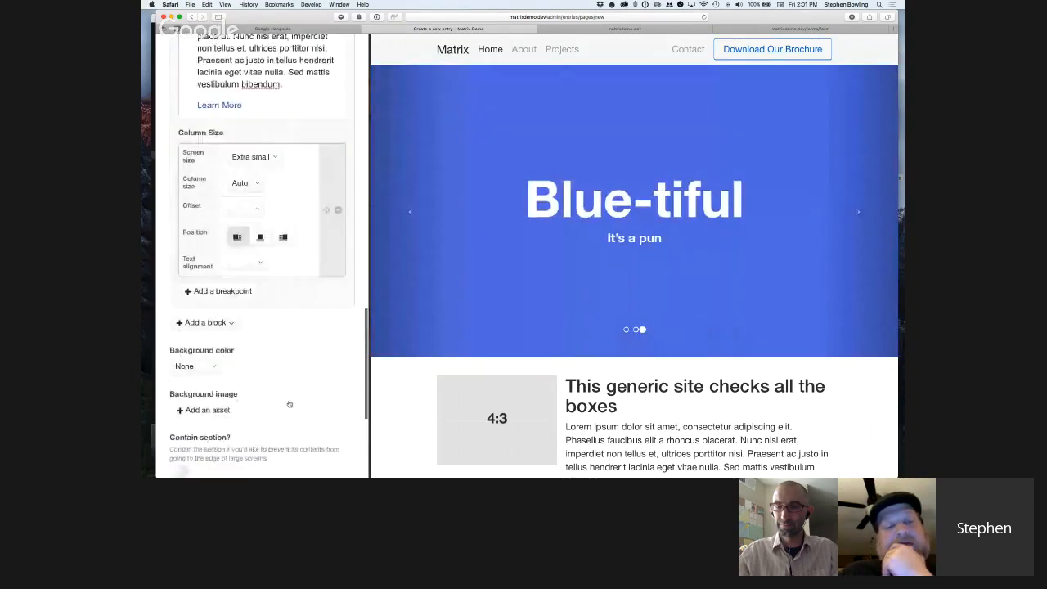
{"action": "scroll", "coordinate": [289, 404], "scroll_direction": "up", "scroll_amount": 4}
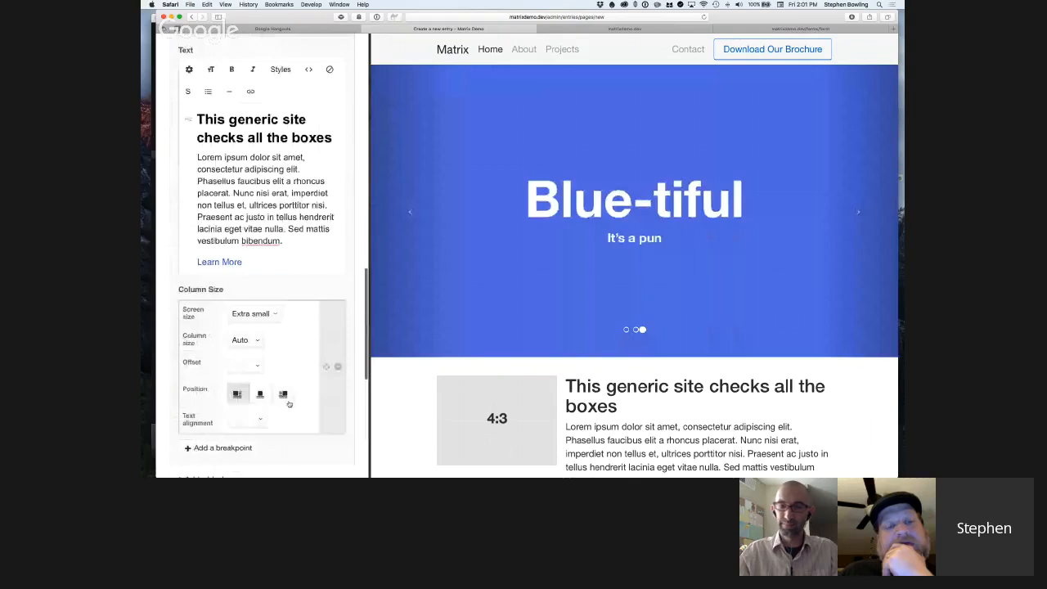
{"action": "scroll", "coordinate": [289, 404], "scroll_direction": "down", "scroll_amount": 3}
{"action": "scroll", "coordinate": [534, 404], "scroll_direction": "down", "scroll_amount": 2}
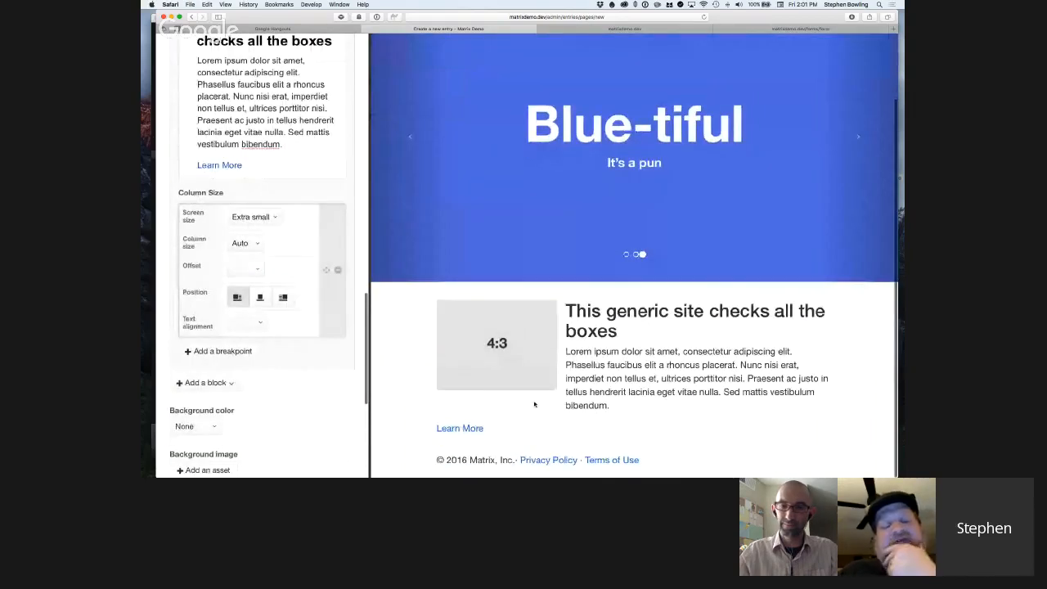
{"action": "scroll", "coordinate": [301, 296], "scroll_direction": "down", "scroll_amount": 5}
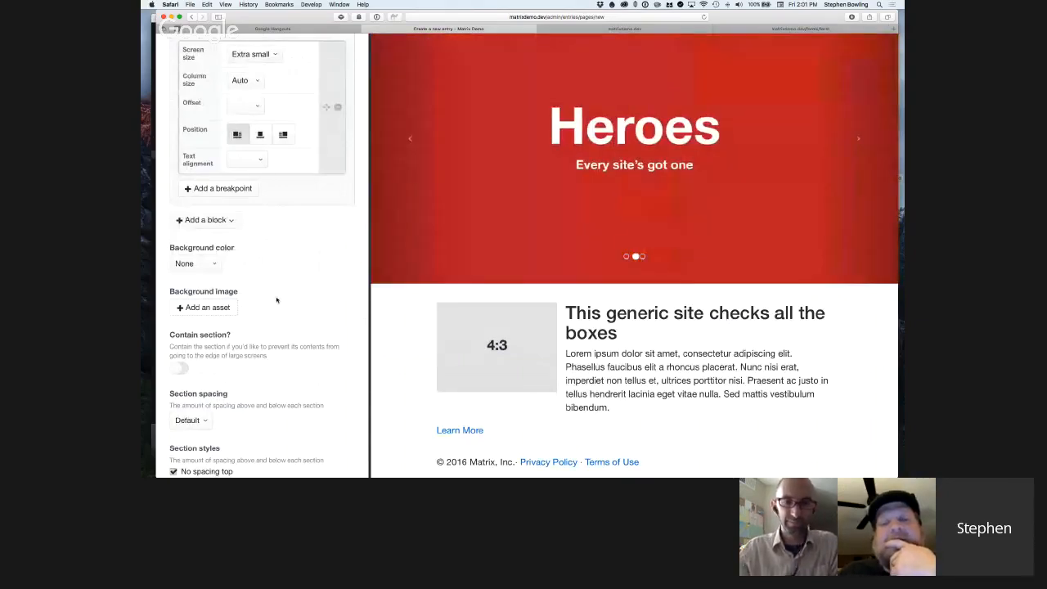
Switch to Sublime Text and search the project files for "section".
{"action": "key", "text": "super+Tab"}
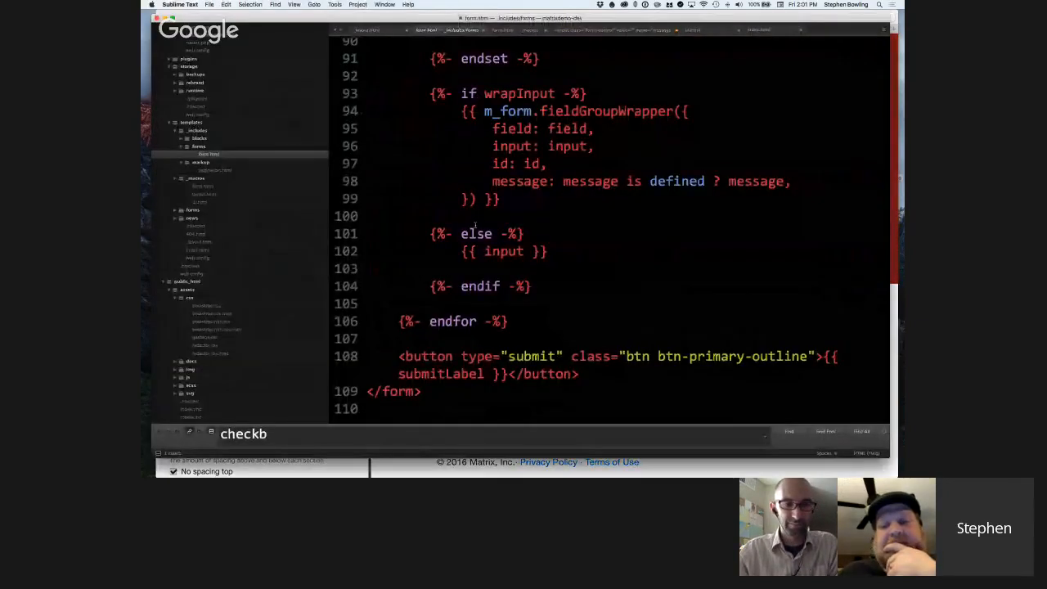
{"action": "key", "text": "super+p"}
{"action": "type", "text": "sec"}
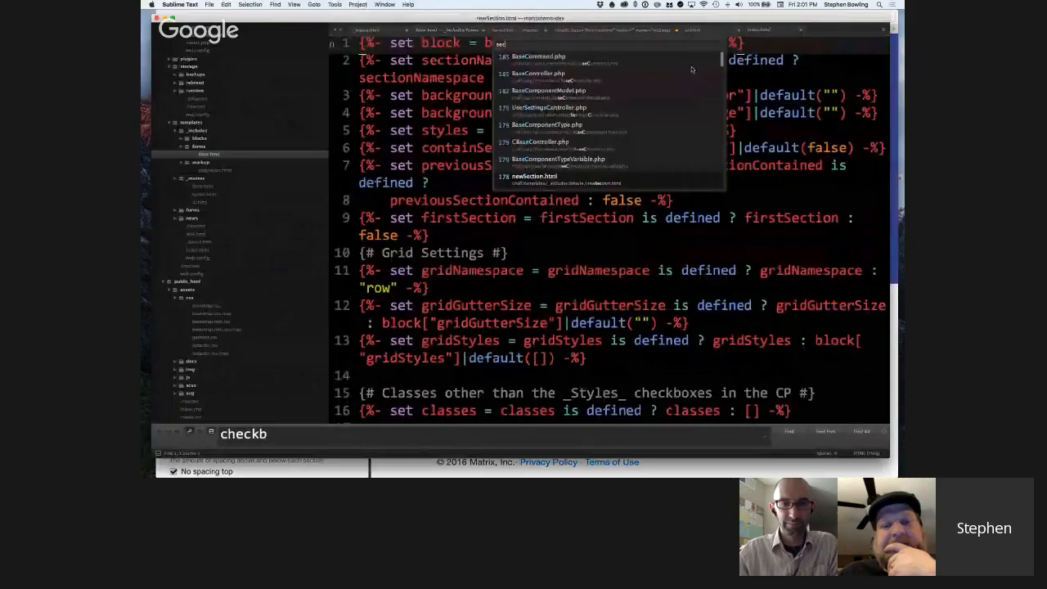
{"action": "type", "text": "tion"}
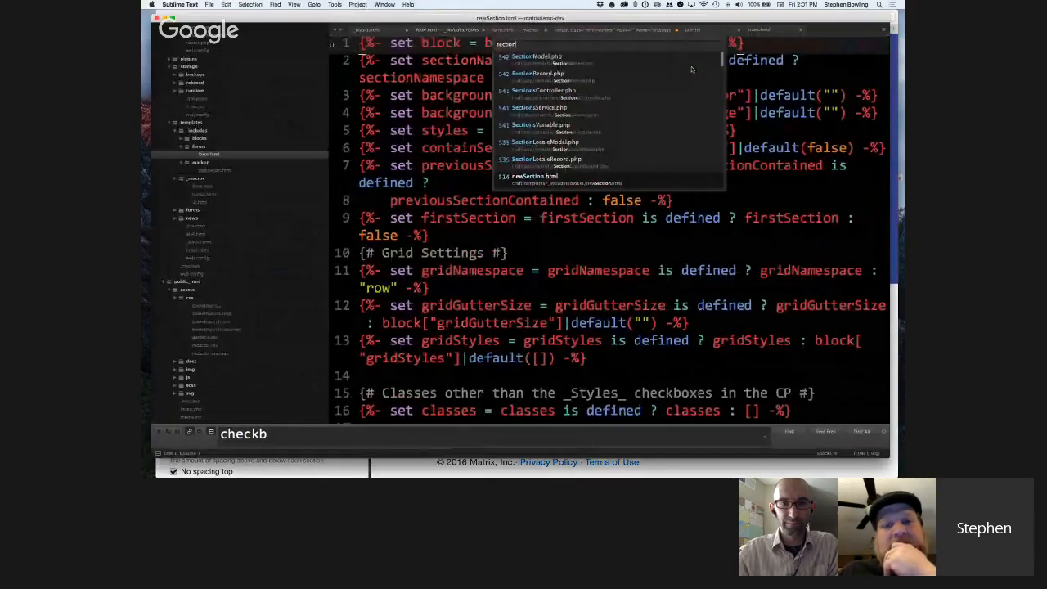
{"action": "key", "text": "Escape"}
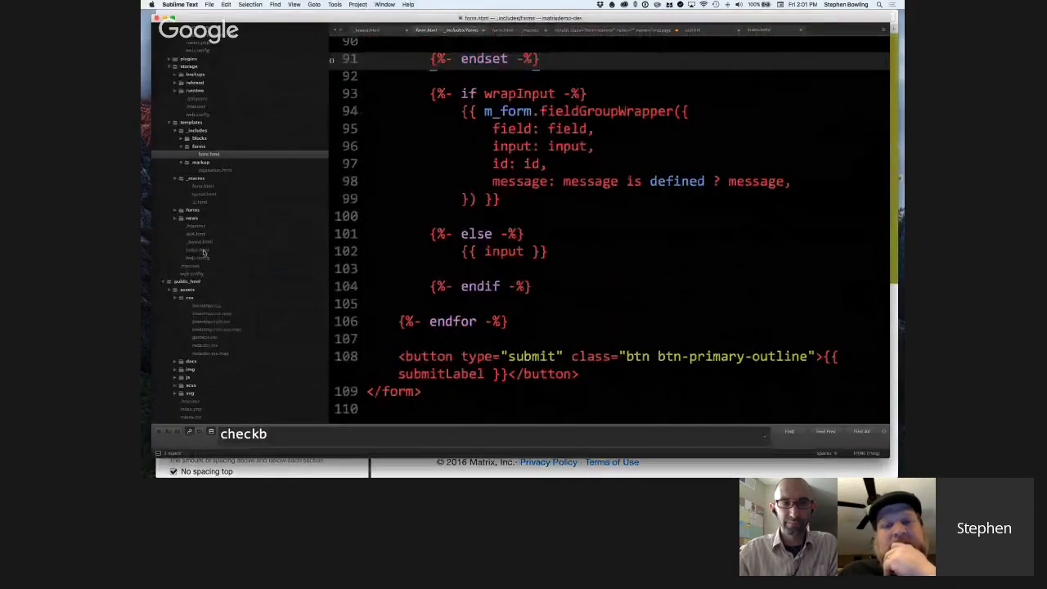
Open the templates folder's index.html and highlight the newSection include statement on lines 8 to 11.
{"action": "left_click", "coordinate": [204, 250]}
{"action": "scroll", "coordinate": [606, 237], "scroll_direction": "down", "scroll_amount": 1}
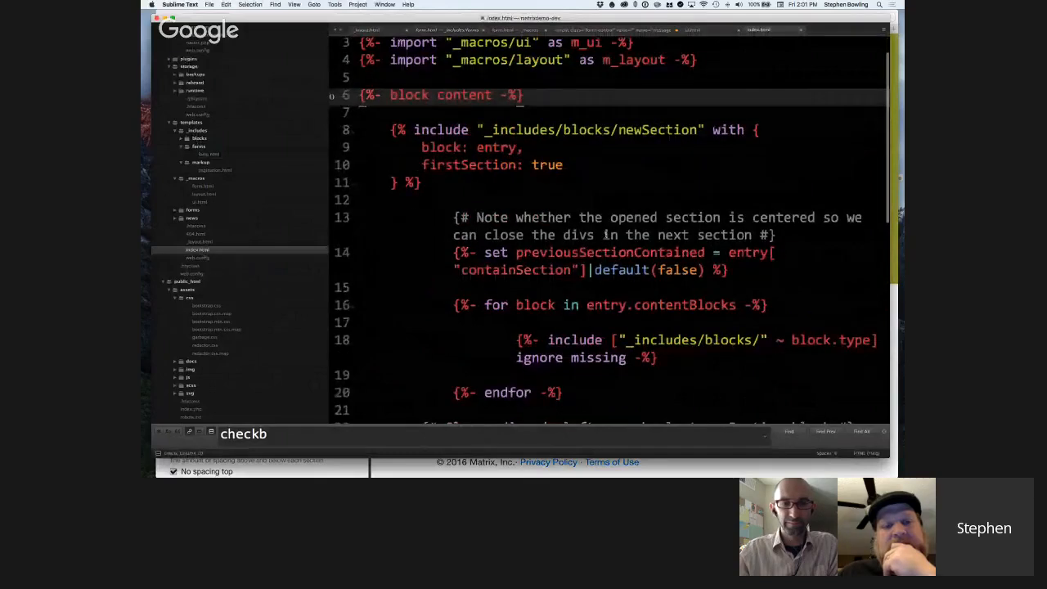
{"action": "scroll", "coordinate": [606, 237], "scroll_direction": "down", "scroll_amount": 4}
{"action": "scroll", "coordinate": [605, 237], "scroll_direction": "up", "scroll_amount": 5}
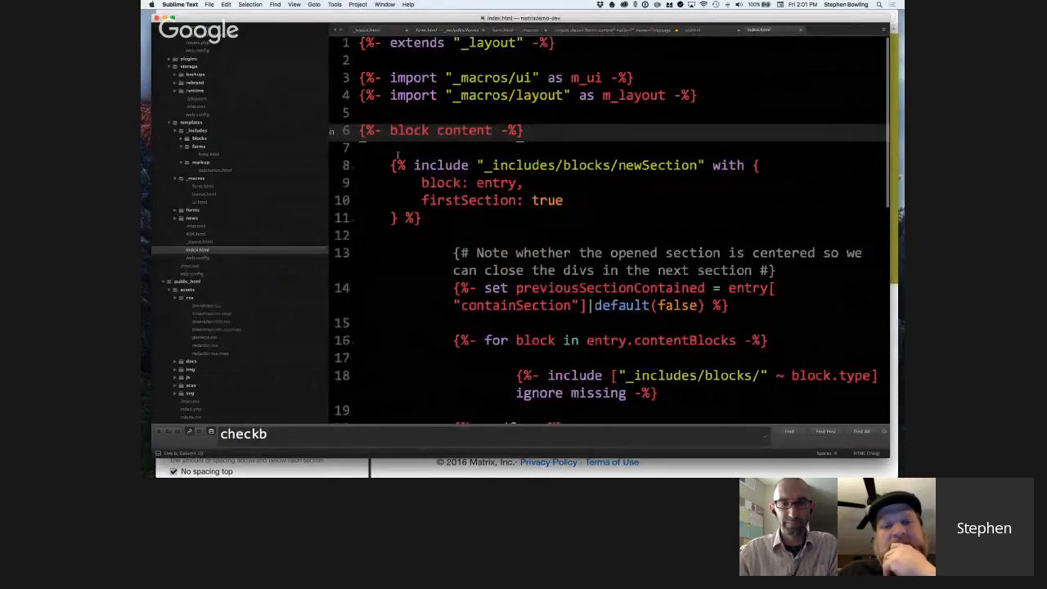
{"action": "left_click_drag", "start_coordinate": [440, 217], "coordinate": [474, 169]}
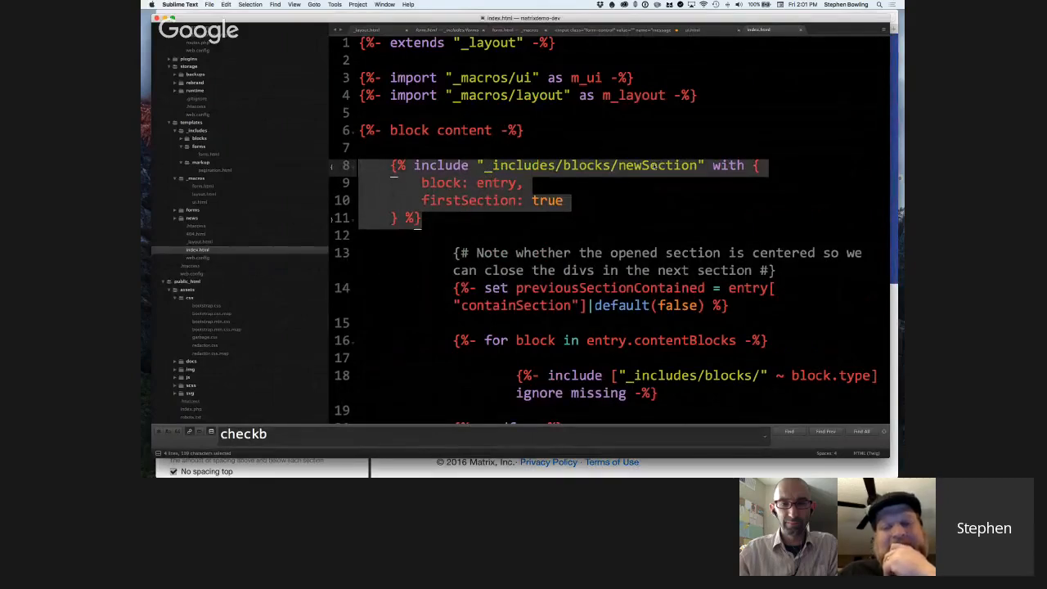
Examine the code below the newSection include, covering previousSectionContained, the contentBlocks loop and the closing divs.
{"action": "scroll", "coordinate": [654, 166], "scroll_direction": "down", "scroll_amount": 1}
{"action": "scroll", "coordinate": [655, 166], "scroll_direction": "up", "scroll_amount": 1}
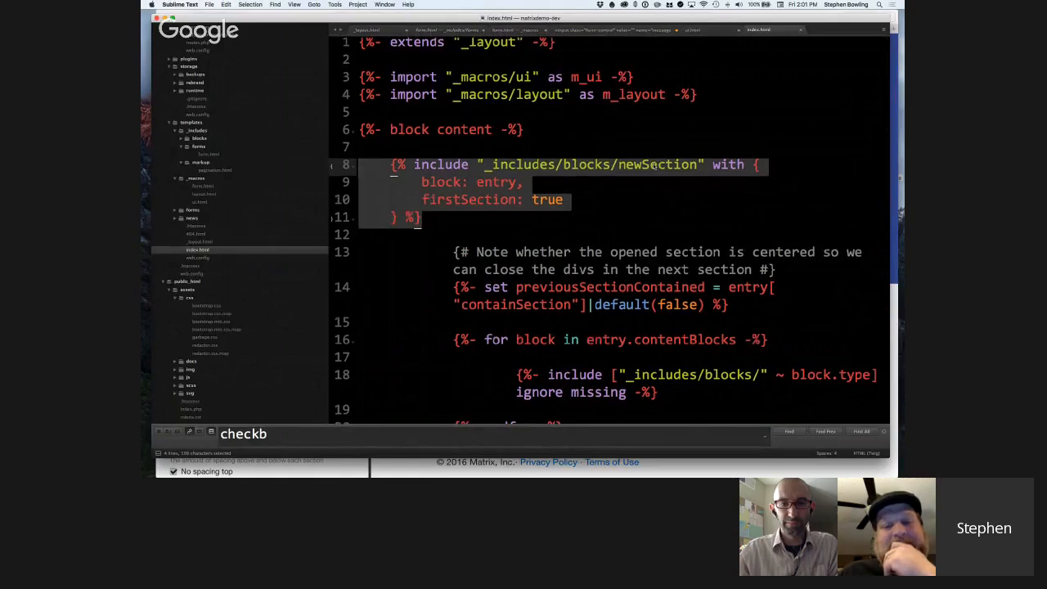
{"action": "scroll", "coordinate": [651, 178], "scroll_direction": "down", "scroll_amount": 2}
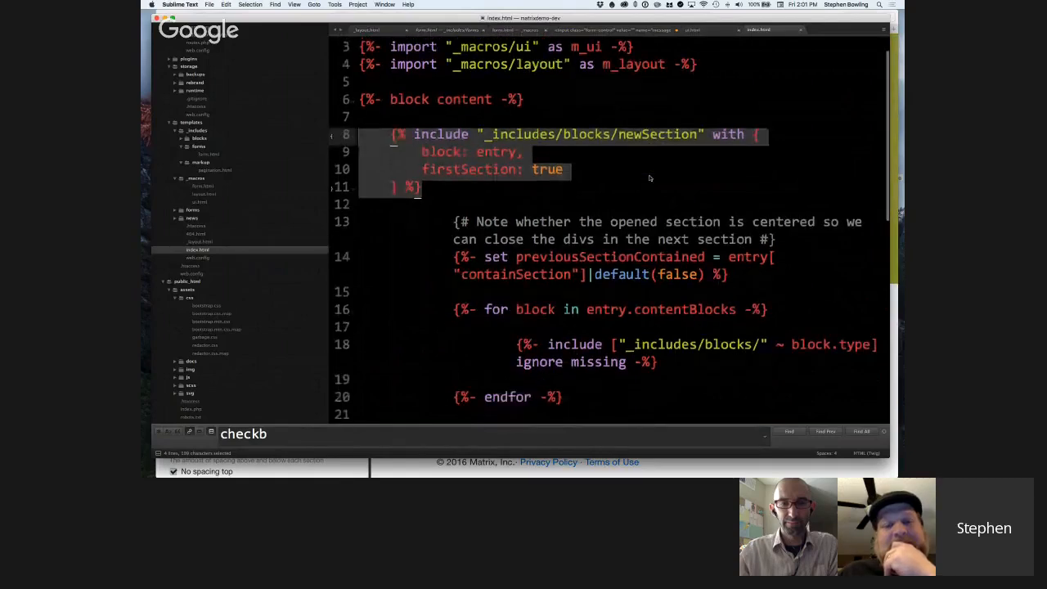
{"action": "scroll", "coordinate": [651, 178], "scroll_direction": "down", "scroll_amount": 5}
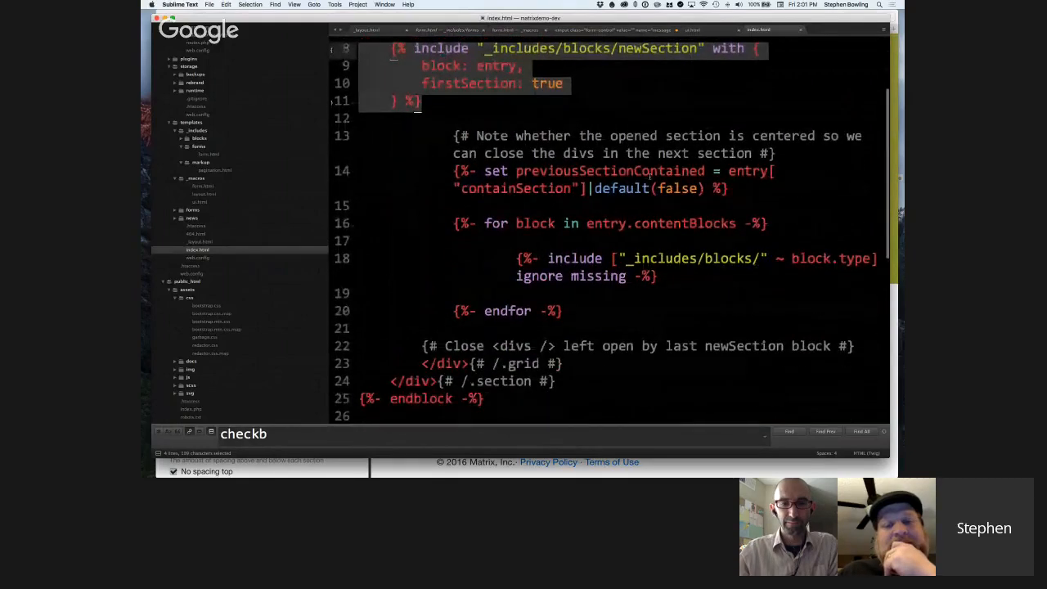
Highlight the previousSectionContained set statement on line 14 of index.html.
{"action": "left_click", "coordinate": [680, 189]}
{"action": "scroll", "coordinate": [577, 96], "scroll_direction": "up", "scroll_amount": 2}
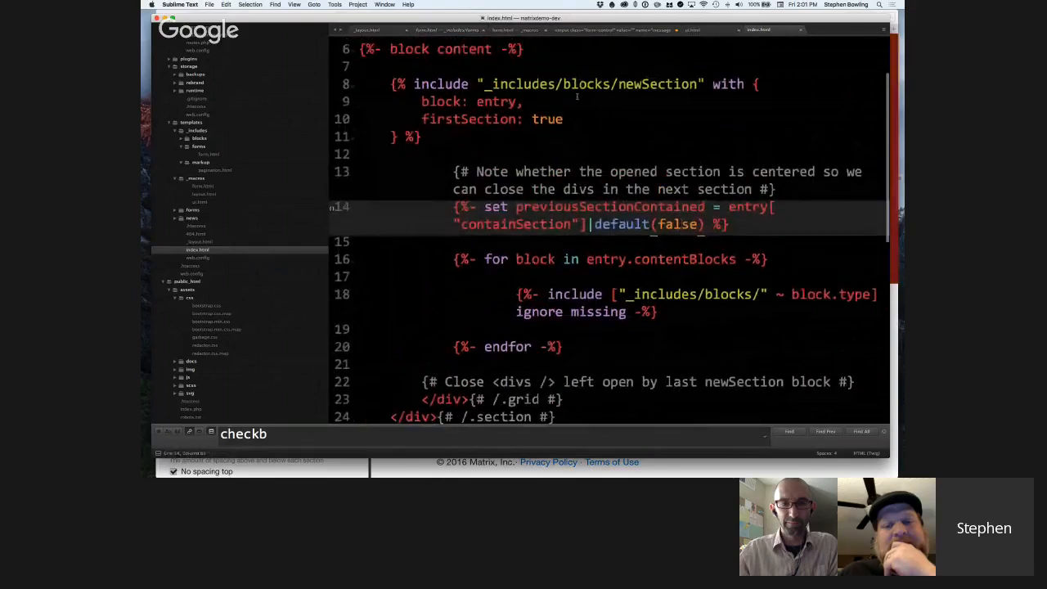
{"action": "scroll", "coordinate": [563, 122], "scroll_direction": "down", "scroll_amount": 1}
{"action": "left_click", "coordinate": [562, 171]}
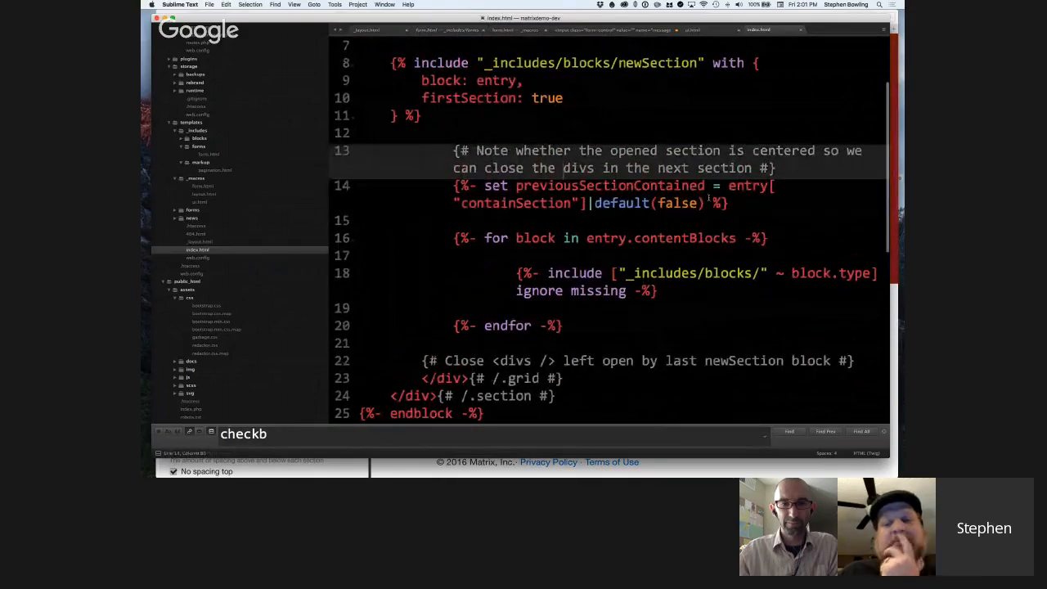
{"action": "left_click_drag", "start_coordinate": [729, 203], "coordinate": [344, 185]}
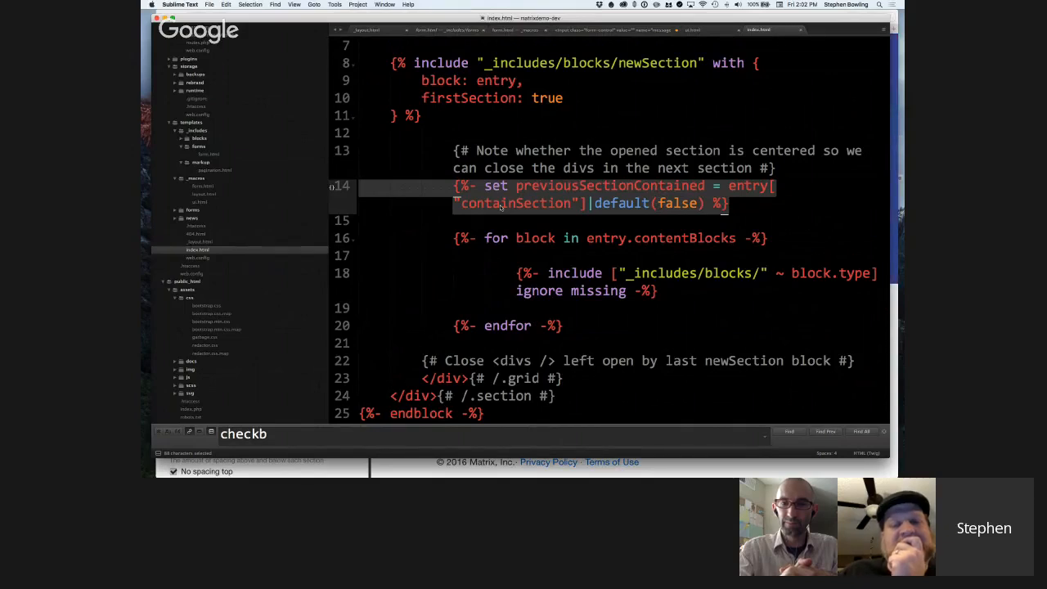
Highlight the contentBlocks for loop on lines 16 to 20, focusing on the block.type include on line 18.
{"action": "left_click", "coordinate": [546, 257]}
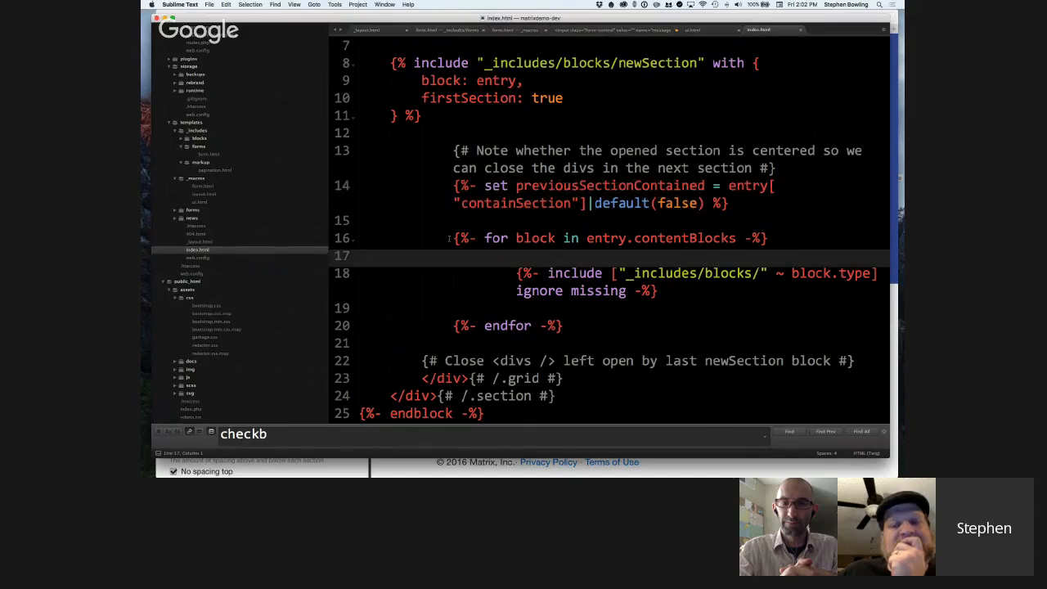
{"action": "left_click_drag", "start_coordinate": [449, 238], "coordinate": [578, 325]}
{"action": "scroll", "coordinate": [620, 233], "scroll_direction": "down", "scroll_amount": 3}
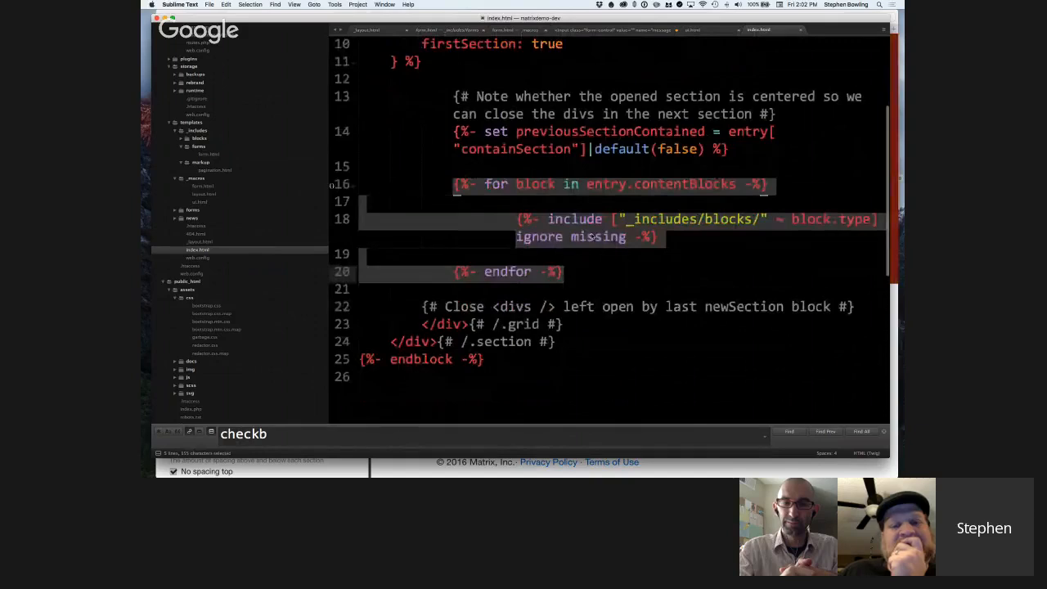
{"action": "left_click", "coordinate": [627, 235]}
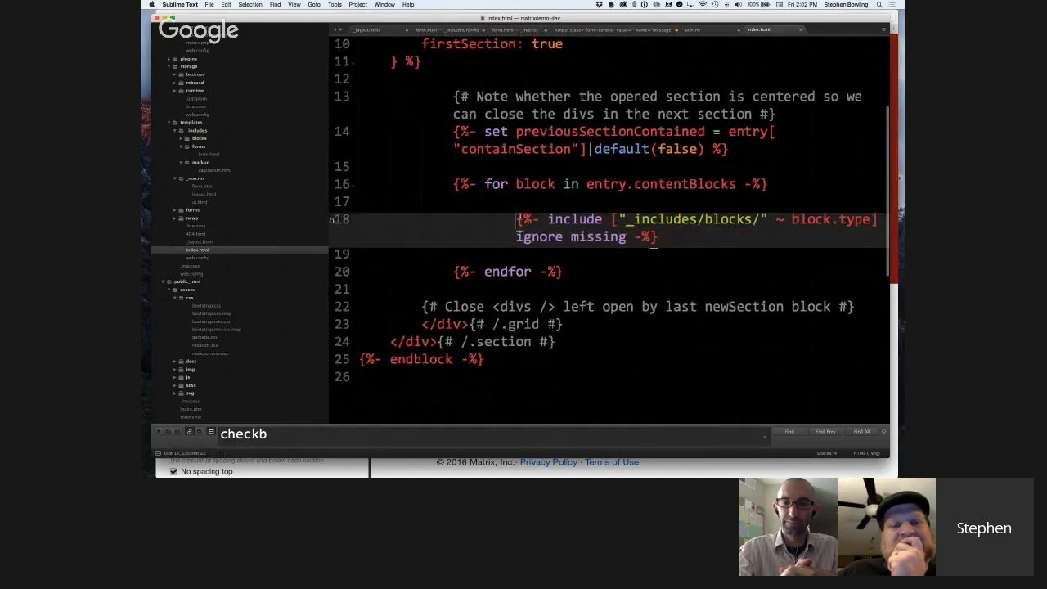
{"action": "left_click", "coordinate": [659, 236], "text": "shift"}
{"action": "left_click", "coordinate": [668, 240]}
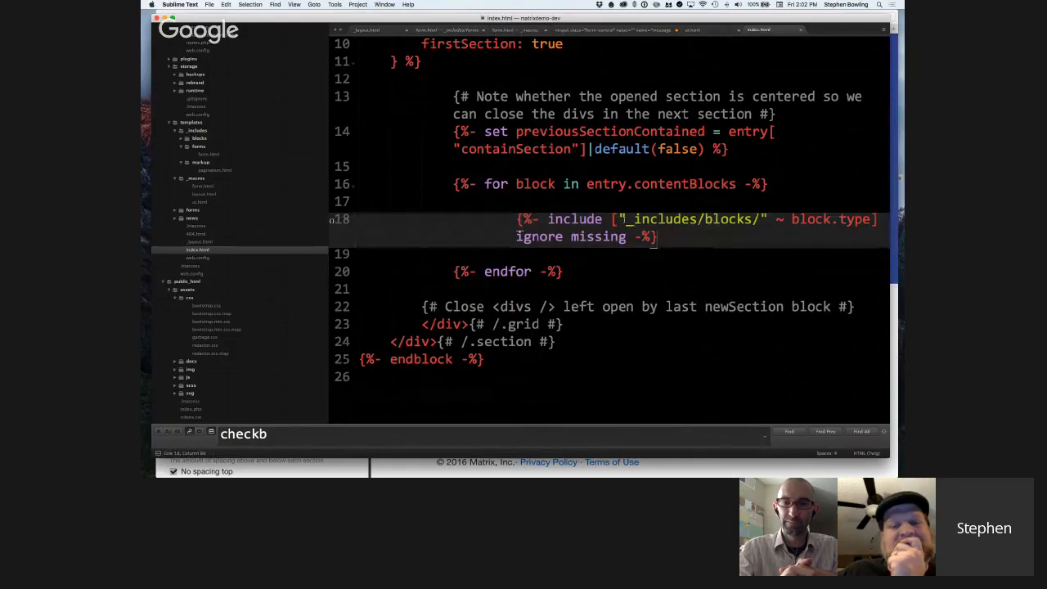
{"action": "left_click_drag", "start_coordinate": [624, 220], "coordinate": [839, 219]}
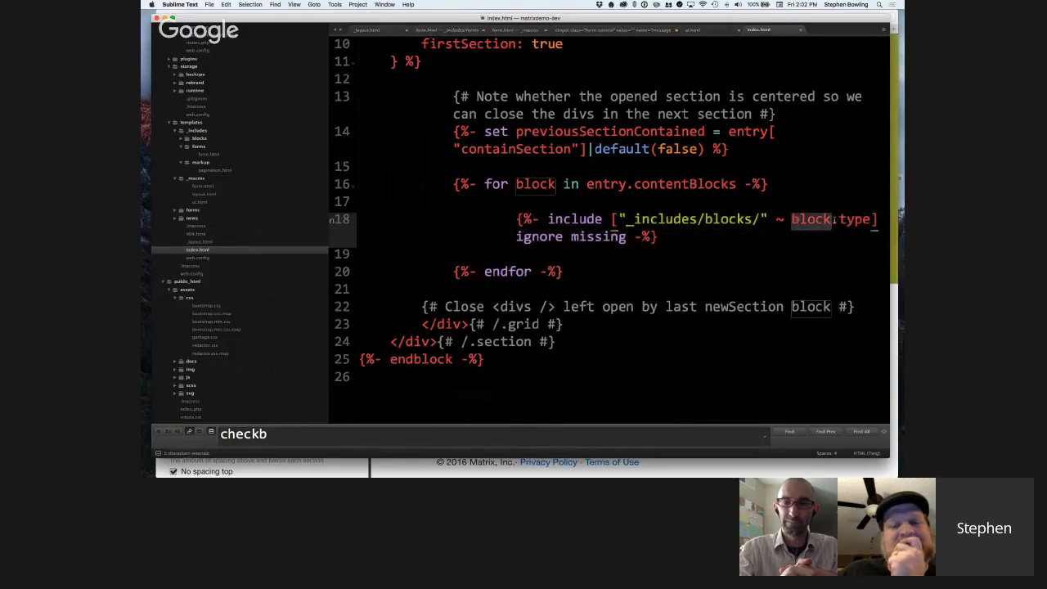
Expand the blocks folder under templates/_includes and review its block template files beside the include loop.
{"action": "left_click", "coordinate": [182, 139]}
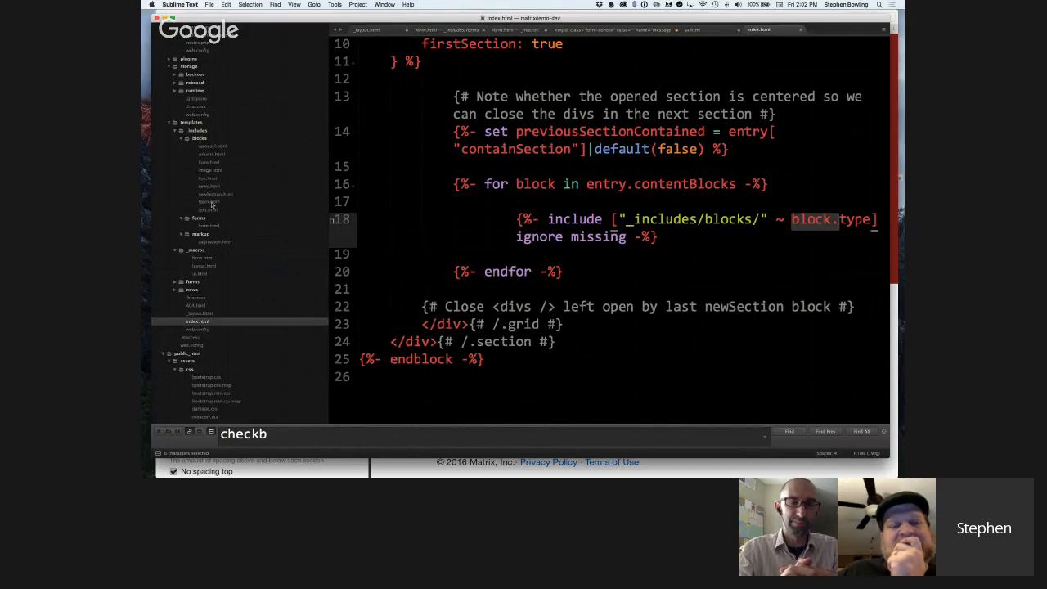
{"action": "left_click", "coordinate": [560, 208]}
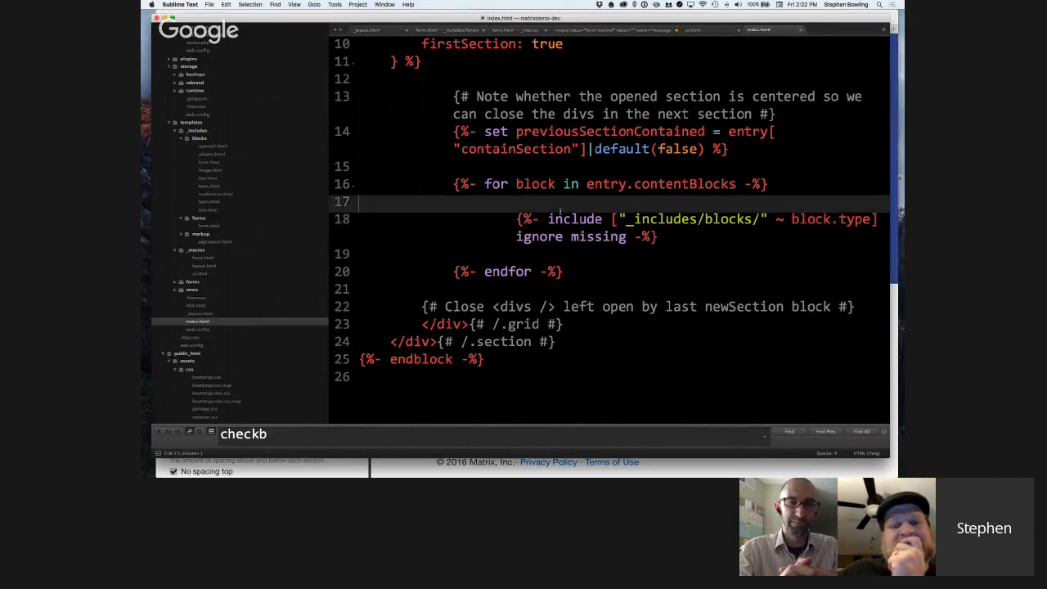
{"action": "scroll", "coordinate": [561, 211], "scroll_direction": "up", "scroll_amount": 1}
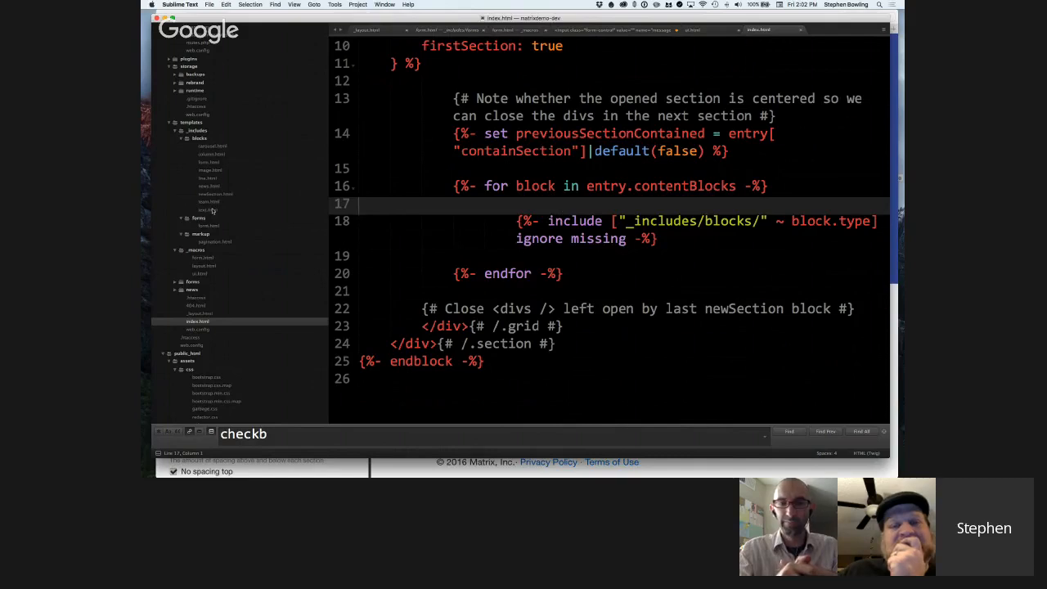
{"action": "scroll", "coordinate": [214, 213], "scroll_direction": "down", "scroll_amount": 1}
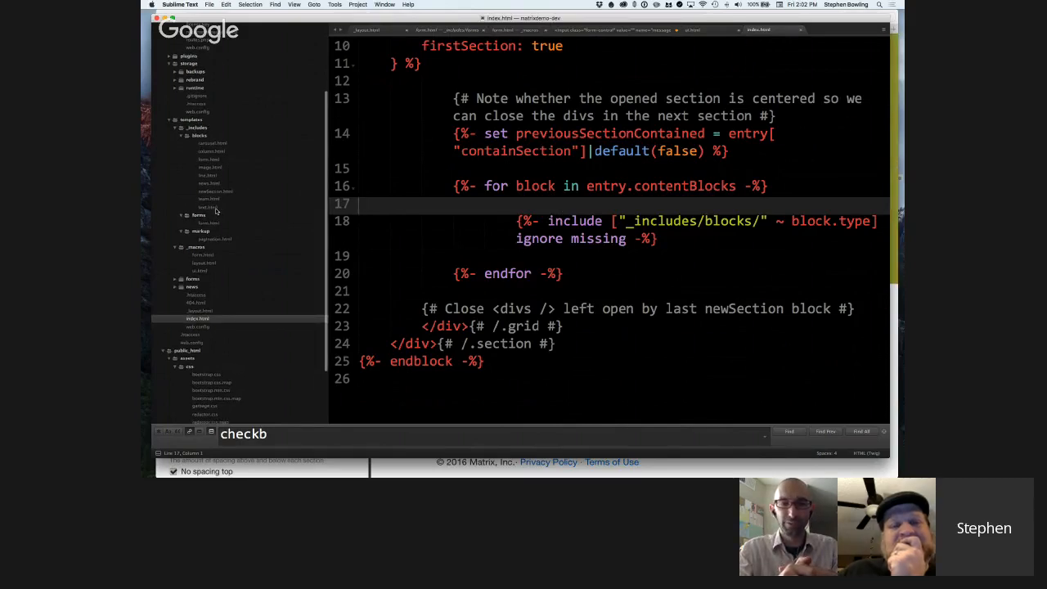
{"action": "scroll", "coordinate": [216, 211], "scroll_direction": "up", "scroll_amount": 1}
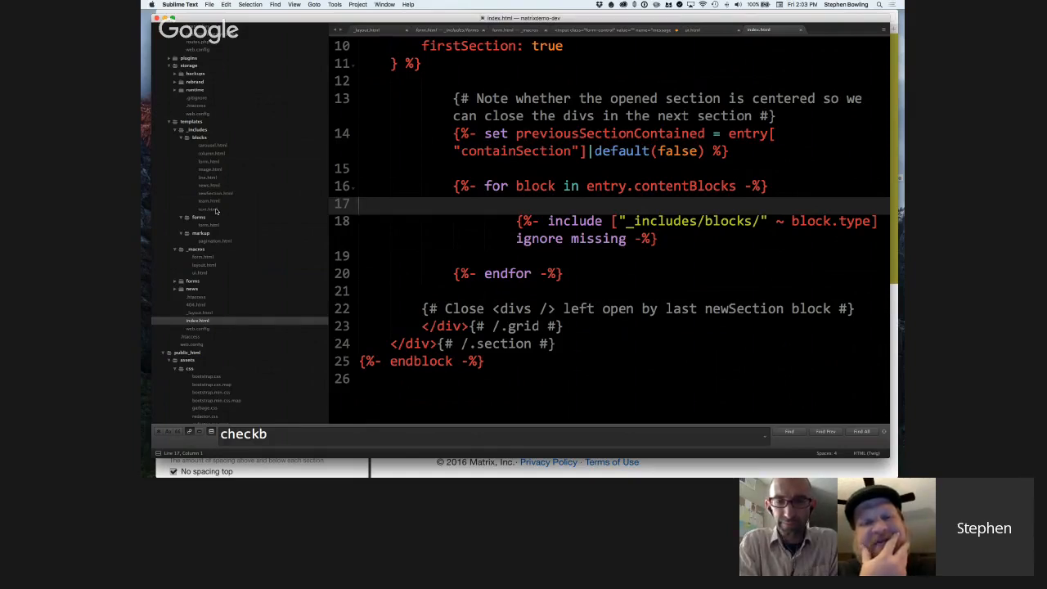
Open newSection.html from the blocks folder and look over the variable definitions at its beginning.
{"action": "left_click", "coordinate": [218, 193]}
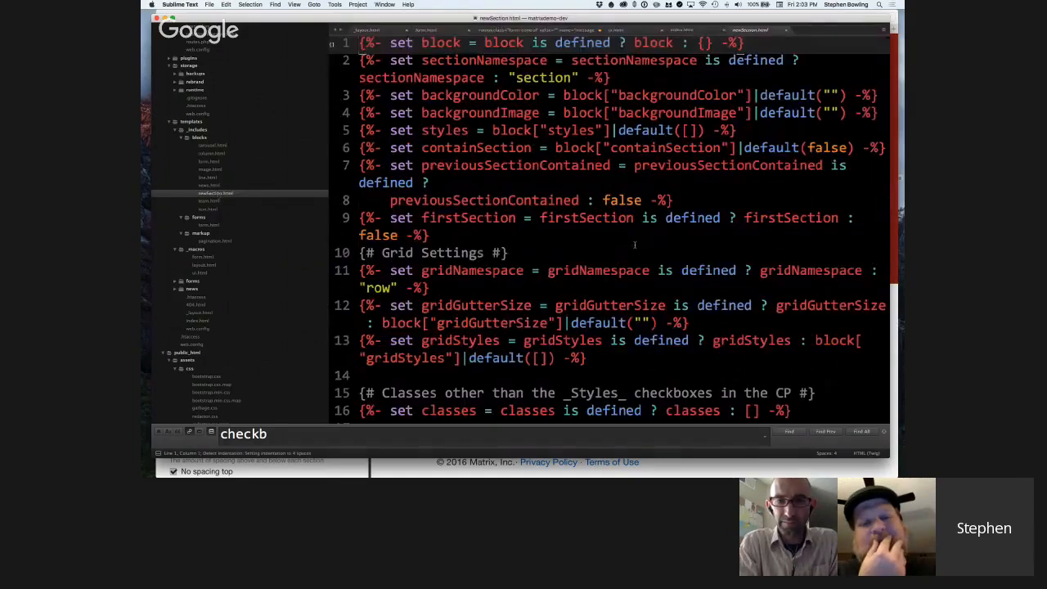
{"action": "scroll", "coordinate": [635, 244], "scroll_direction": "down", "scroll_amount": 1}
{"action": "scroll", "coordinate": [634, 244], "scroll_direction": "up", "scroll_amount": 1}
{"action": "scroll", "coordinate": [634, 244], "scroll_direction": "down", "scroll_amount": 2}
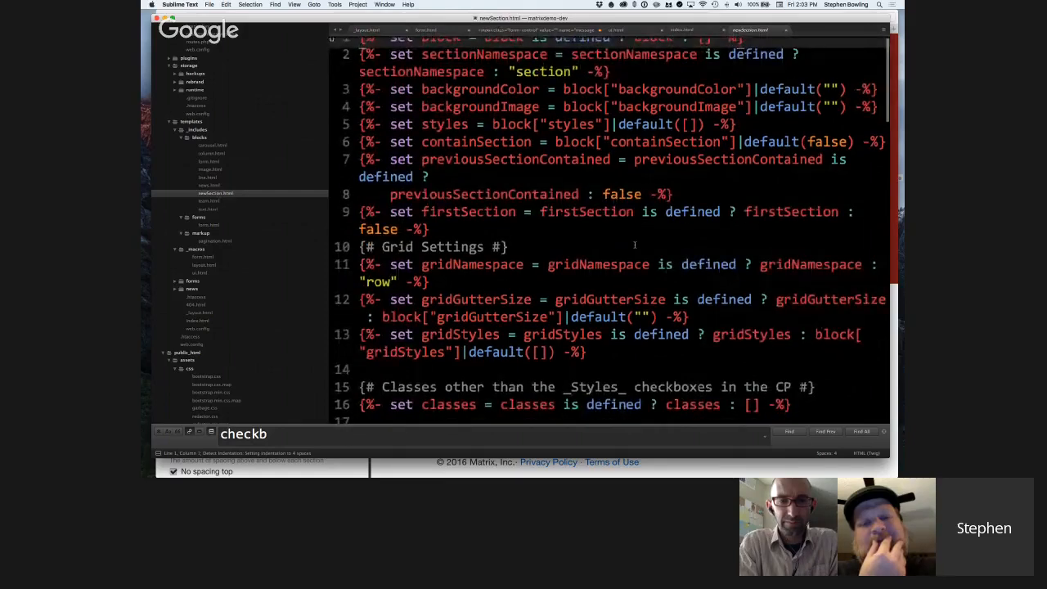
{"action": "scroll", "coordinate": [635, 244], "scroll_direction": "up", "scroll_amount": 1}
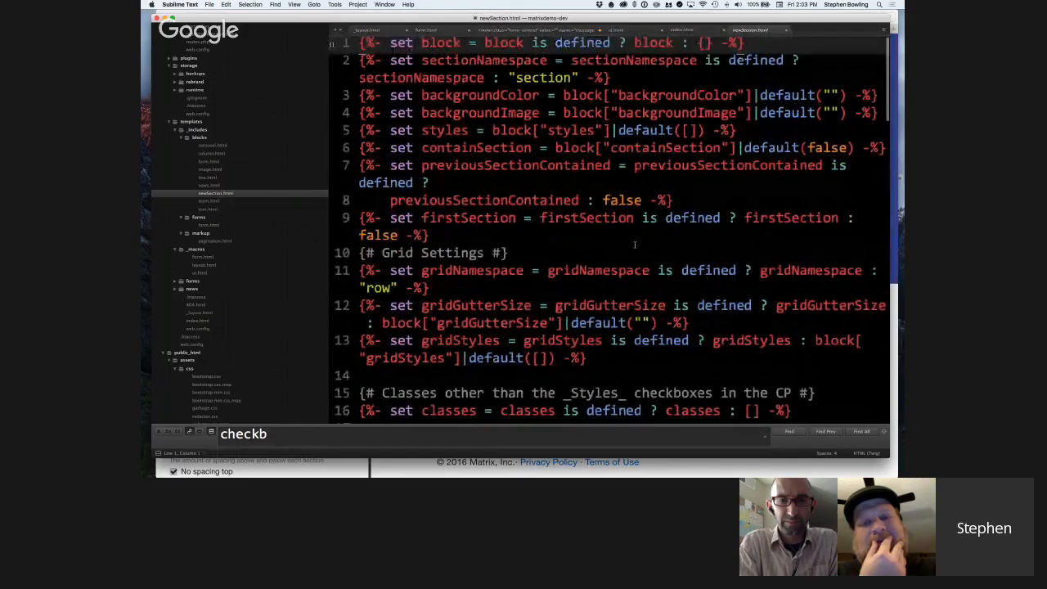
{"action": "scroll", "coordinate": [634, 243], "scroll_direction": "down", "scroll_amount": 1}
{"action": "scroll", "coordinate": [634, 243], "scroll_direction": "up", "scroll_amount": 1}
{"action": "scroll", "coordinate": [635, 247], "scroll_direction": "down", "scroll_amount": 1}
{"action": "scroll", "coordinate": [634, 245], "scroll_direction": "up", "scroll_amount": 1}
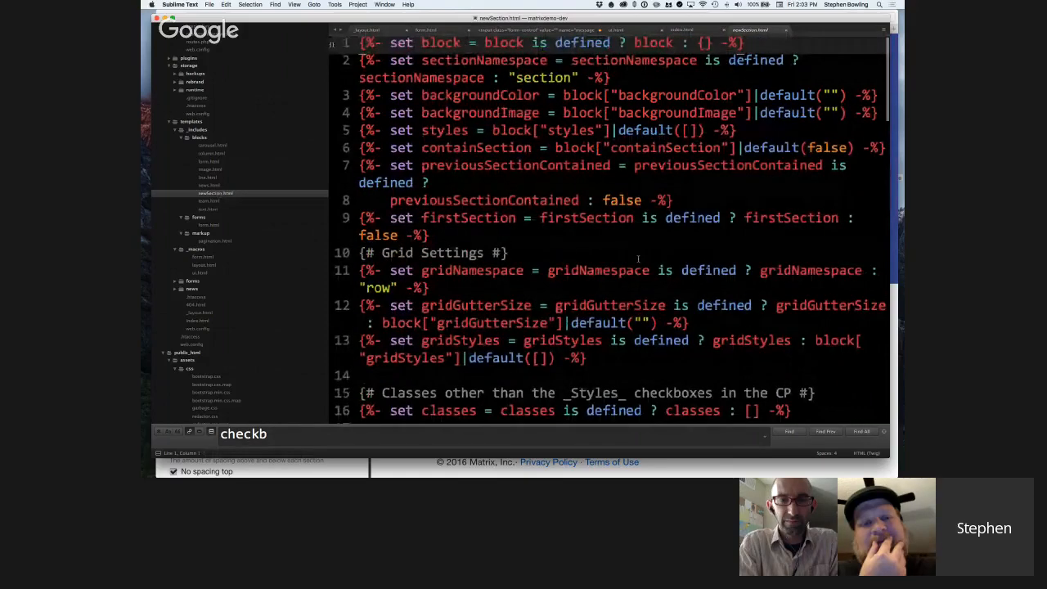
{"action": "scroll", "coordinate": [632, 124], "scroll_direction": "down", "scroll_amount": 3}
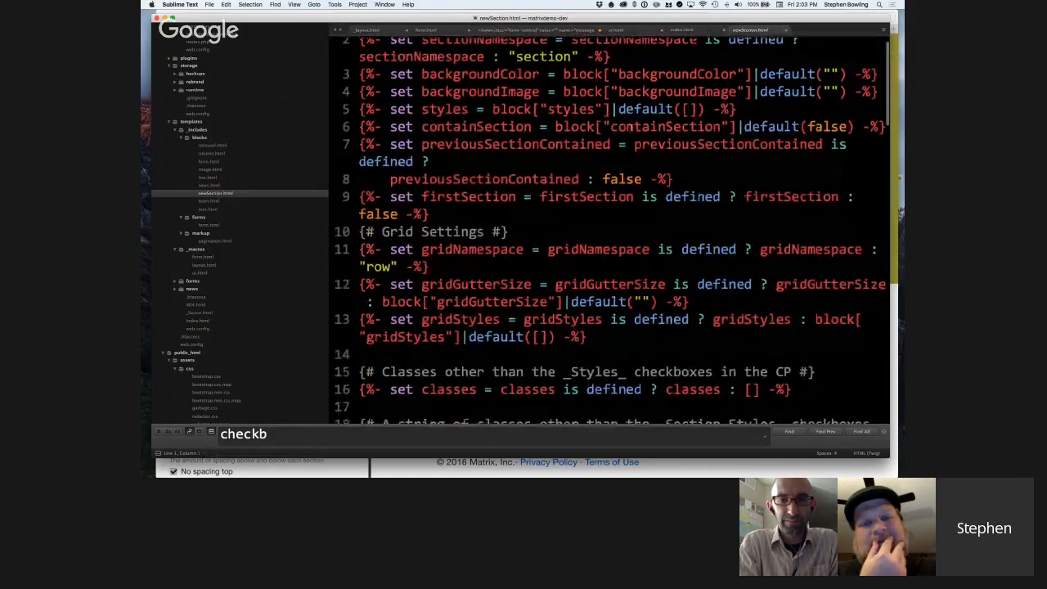
{"action": "scroll", "coordinate": [632, 125], "scroll_direction": "down", "scroll_amount": 2}
{"action": "scroll", "coordinate": [632, 124], "scroll_direction": "up", "scroll_amount": 5}
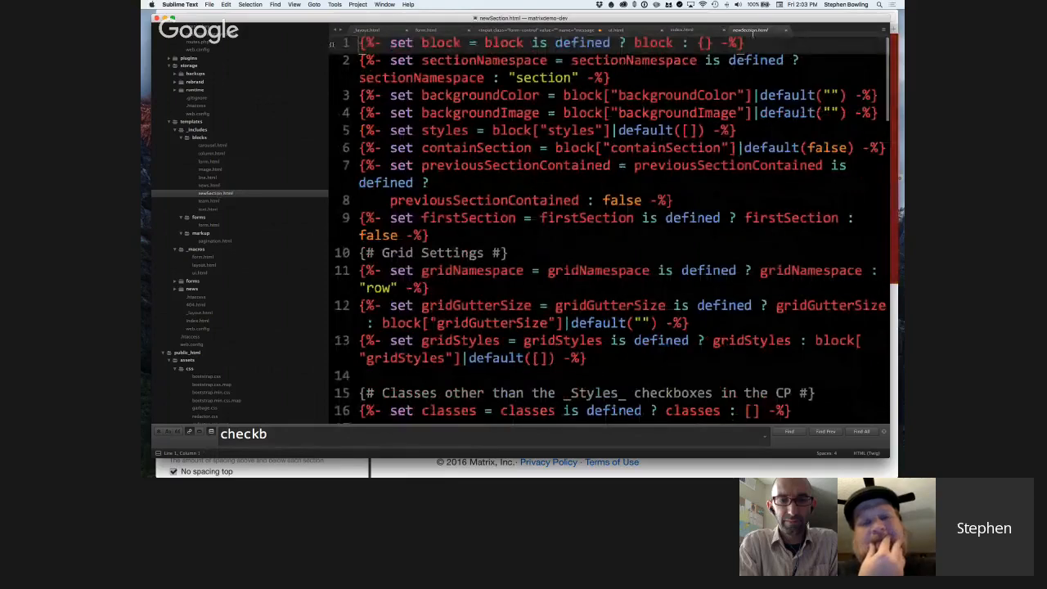
Go through the block, sectionNamespace, backgroundColor and backgroundImage definitions on lines 1 to 4 of newSection.html.
{"action": "left_click_drag", "start_coordinate": [360, 44], "coordinate": [745, 44]}
{"action": "left_click", "coordinate": [745, 46]}
{"action": "left_click", "coordinate": [633, 82]}
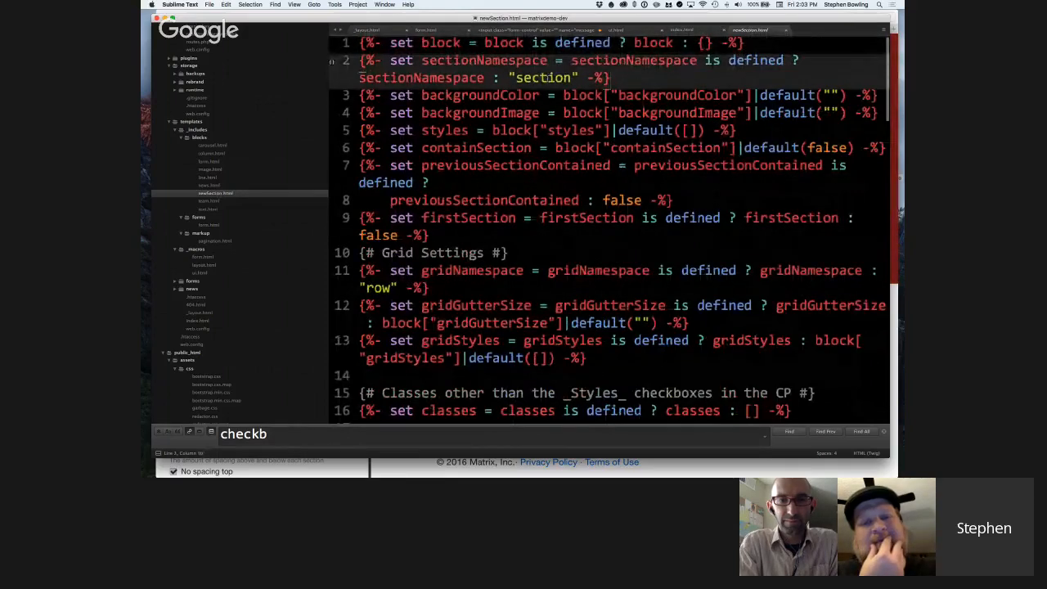
{"action": "scroll", "coordinate": [633, 76], "scroll_direction": "down", "scroll_amount": 1}
{"action": "scroll", "coordinate": [671, 65], "scroll_direction": "down", "scroll_amount": 1}
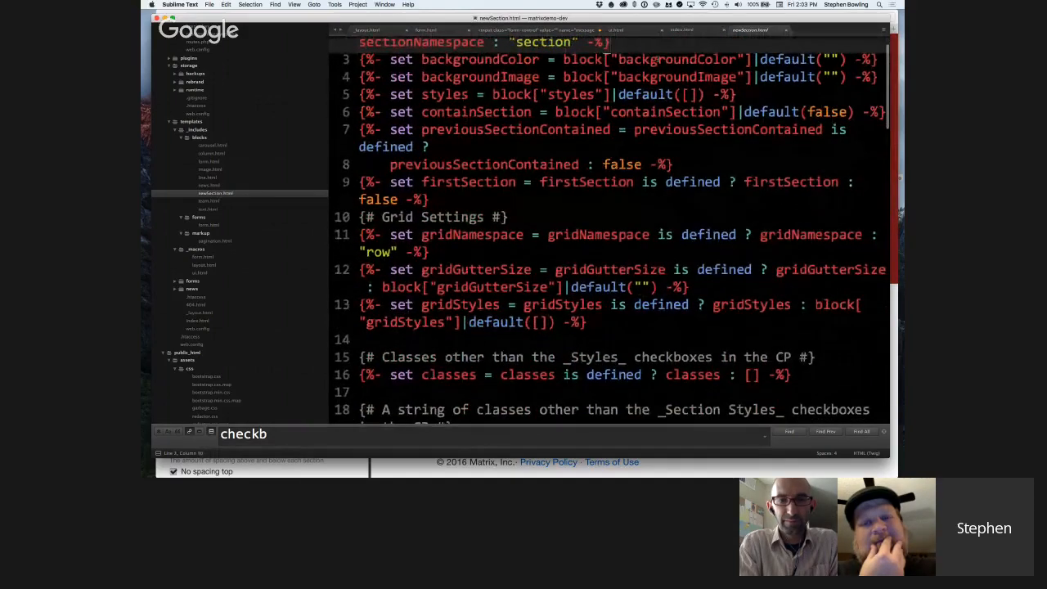
{"action": "left_click", "coordinate": [658, 60]}
{"action": "left_click", "coordinate": [665, 77]}
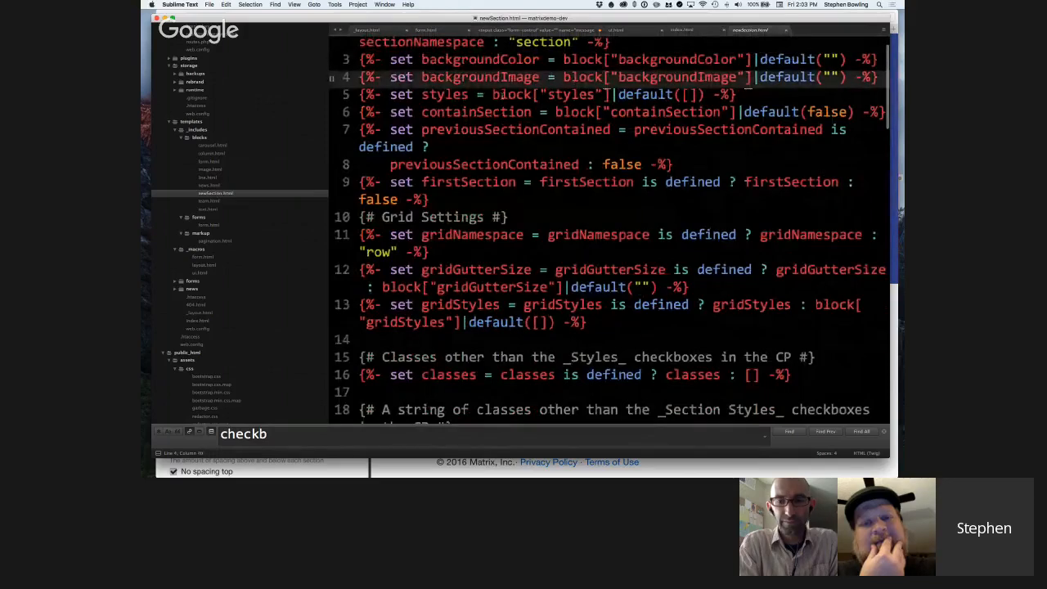
Highlight the styles definition on line 5, and examine the containSection and previousSectionContained definitions below it.
{"action": "left_click_drag", "start_coordinate": [422, 94], "coordinate": [696, 95]}
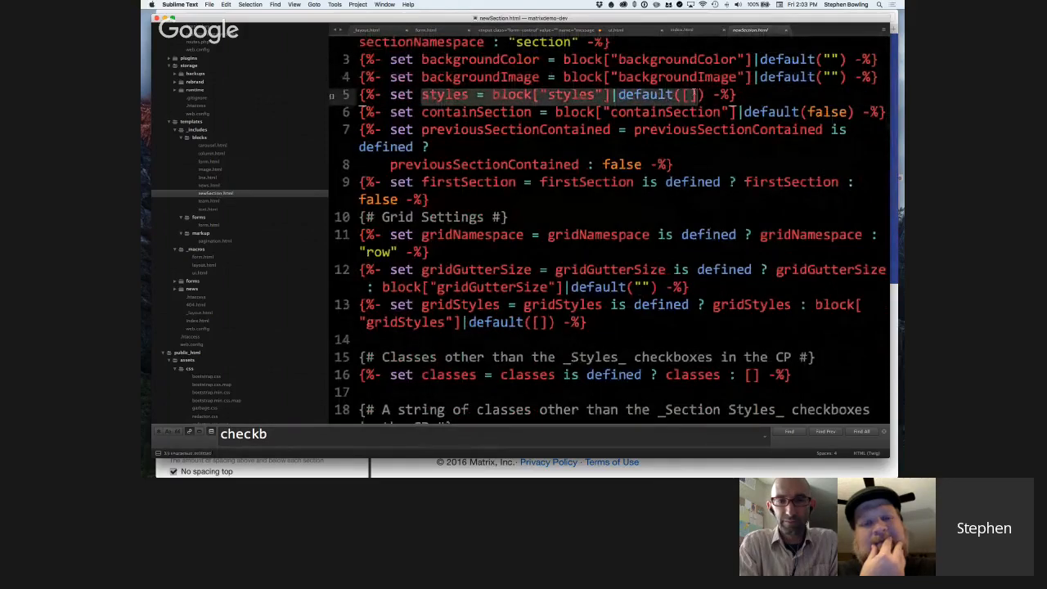
{"action": "left_click", "coordinate": [463, 113]}
{"action": "double_click", "coordinate": [463, 113]}
{"action": "left_click", "coordinate": [459, 130]}
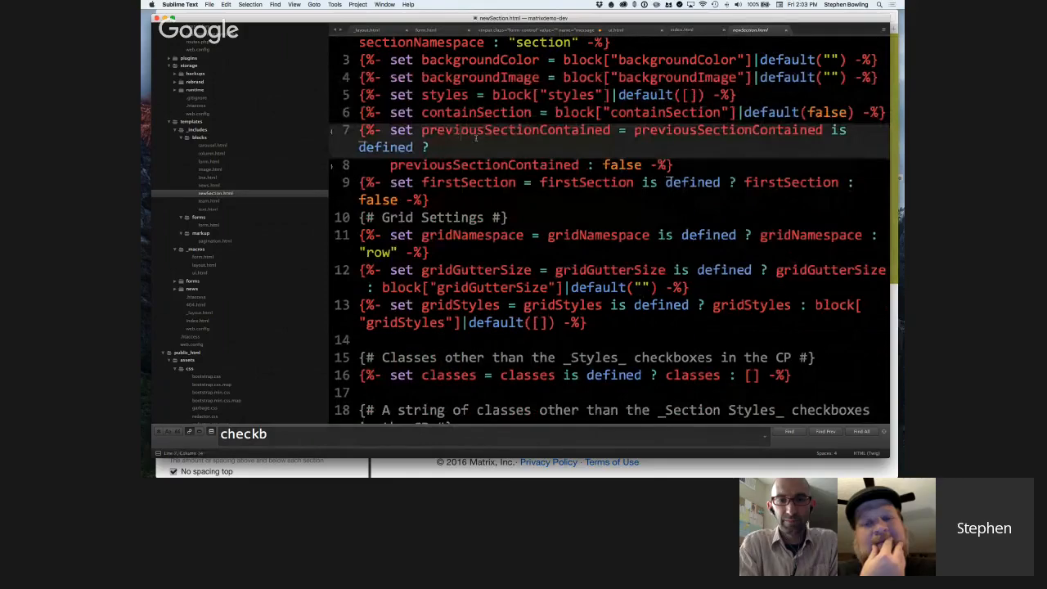
{"action": "scroll", "coordinate": [475, 138], "scroll_direction": "down", "scroll_amount": 5}
{"action": "scroll", "coordinate": [475, 138], "scroll_direction": "up", "scroll_amount": 2}
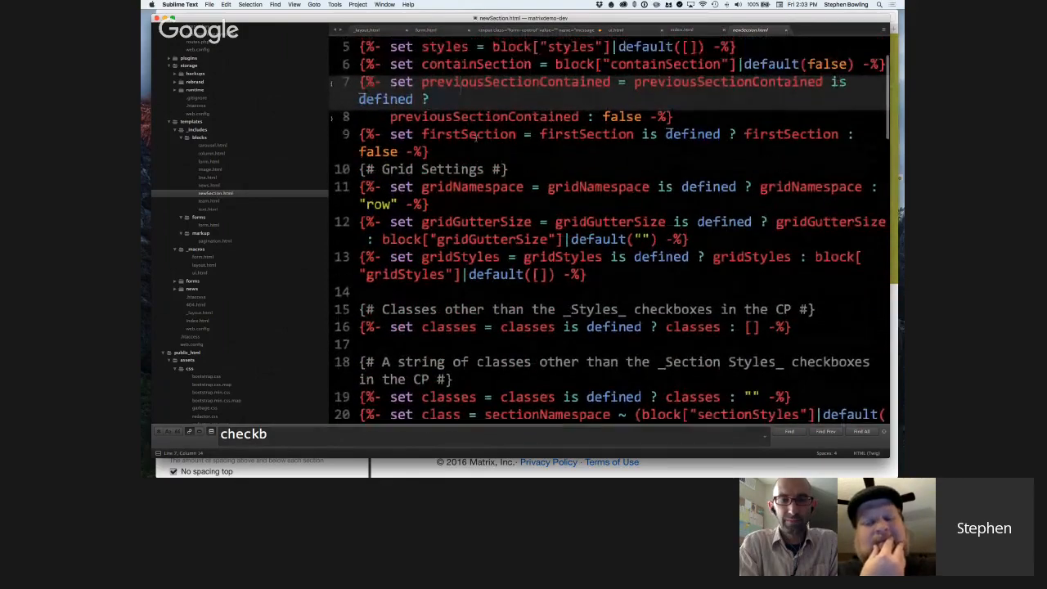
Highlight the firstSection definition on line 9, check where index.html passes firstSection, and return to newSection.html.
{"action": "triple_click", "coordinate": [475, 138]}
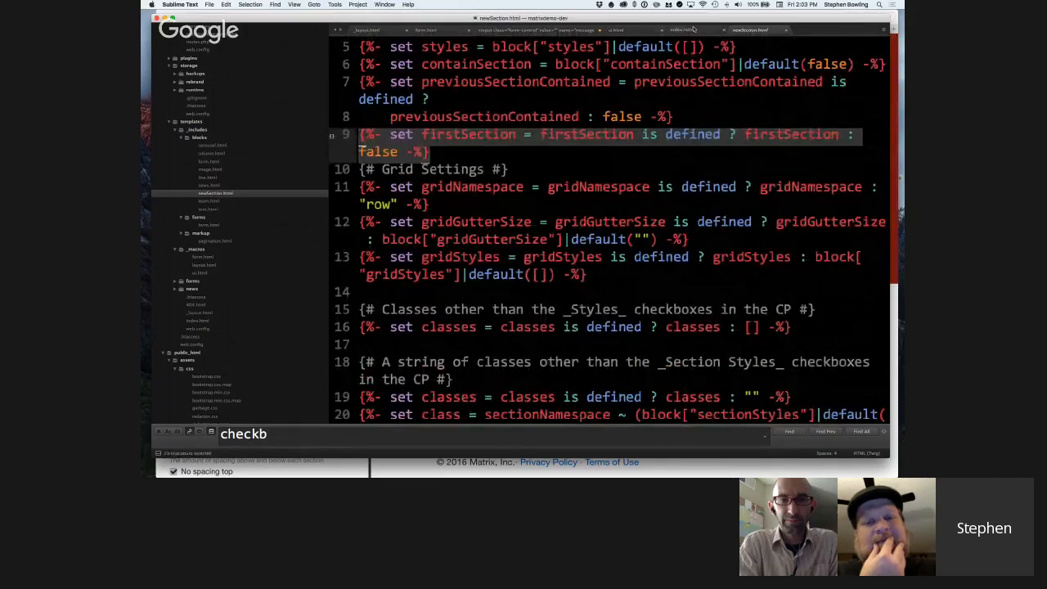
{"action": "left_click", "coordinate": [695, 30]}
{"action": "scroll", "coordinate": [677, 185], "scroll_direction": "up", "scroll_amount": 4}
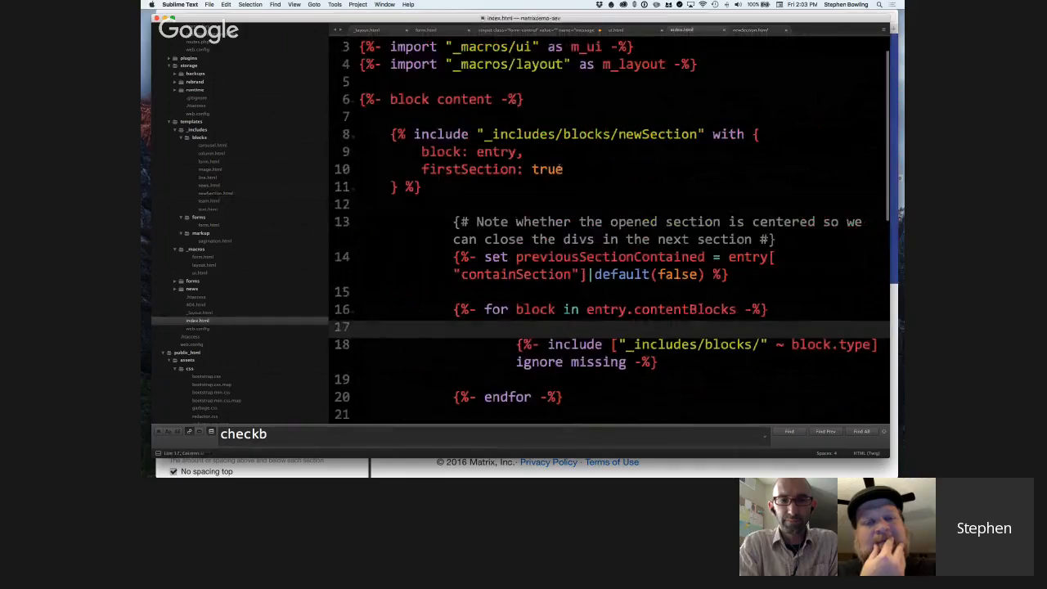
{"action": "left_click", "coordinate": [771, 30]}
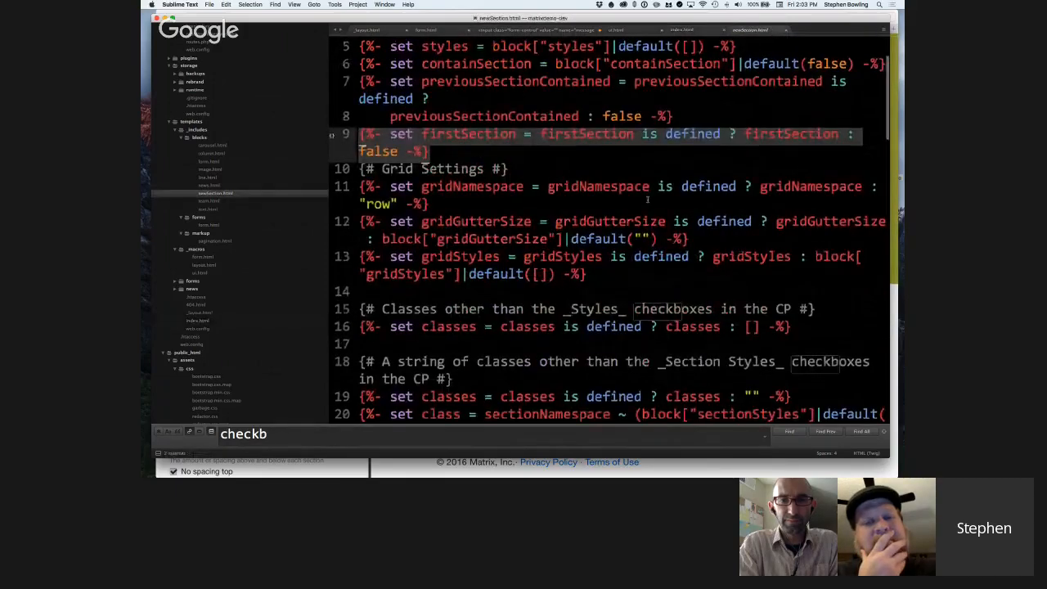
Highlight the "if not firstSection" block on lines 22 to 26 that closes the row, container and section divs.
{"action": "scroll", "coordinate": [651, 200], "scroll_direction": "down", "scroll_amount": 5}
{"action": "scroll", "coordinate": [652, 200], "scroll_direction": "down", "scroll_amount": 5}
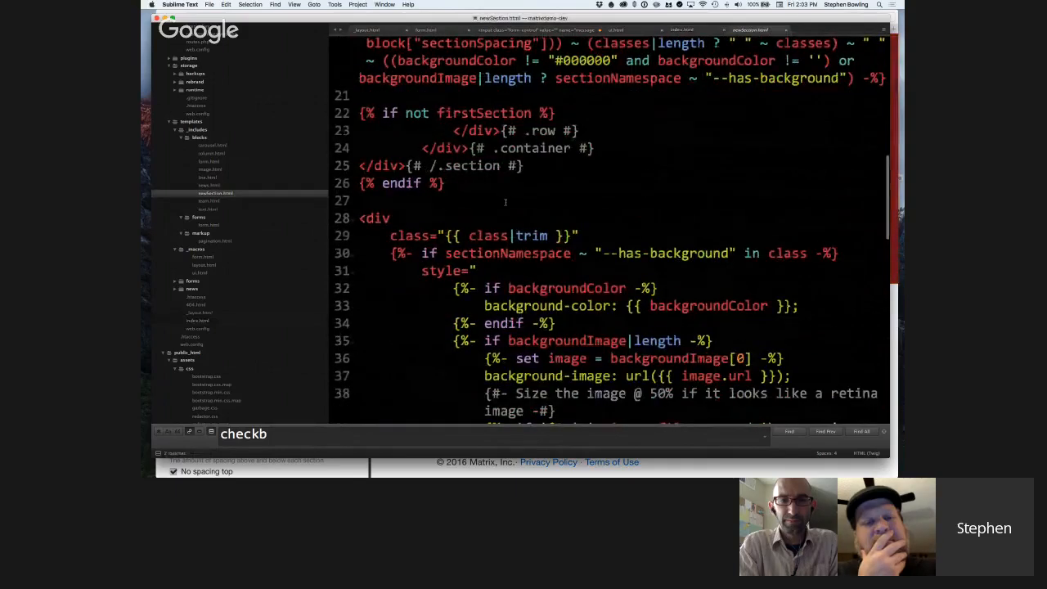
{"action": "left_click", "coordinate": [481, 183]}
{"action": "left_click_drag", "start_coordinate": [481, 183], "coordinate": [358, 113]}
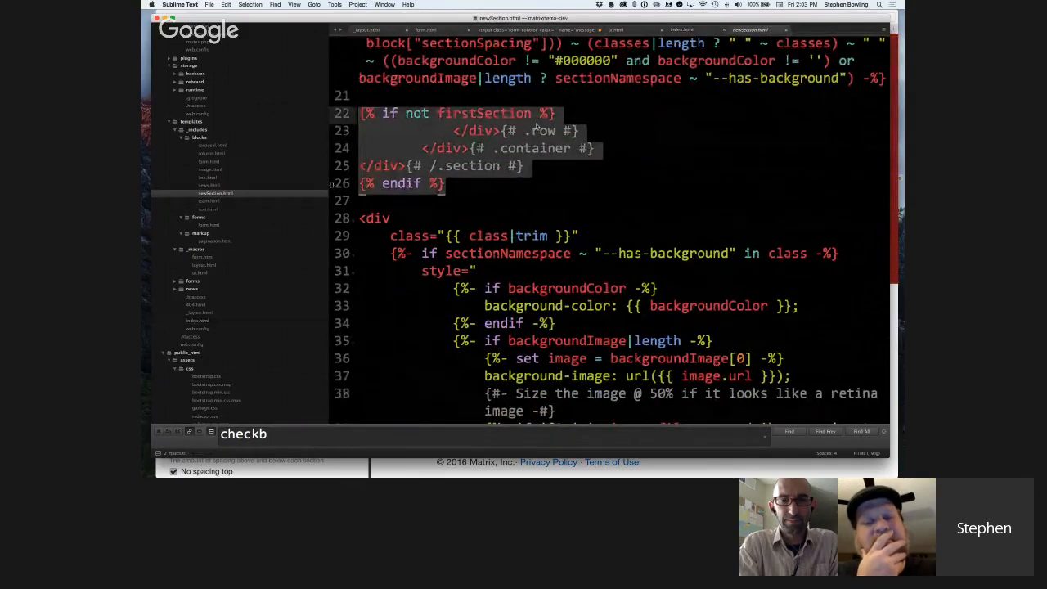
{"action": "left_click", "coordinate": [631, 148]}
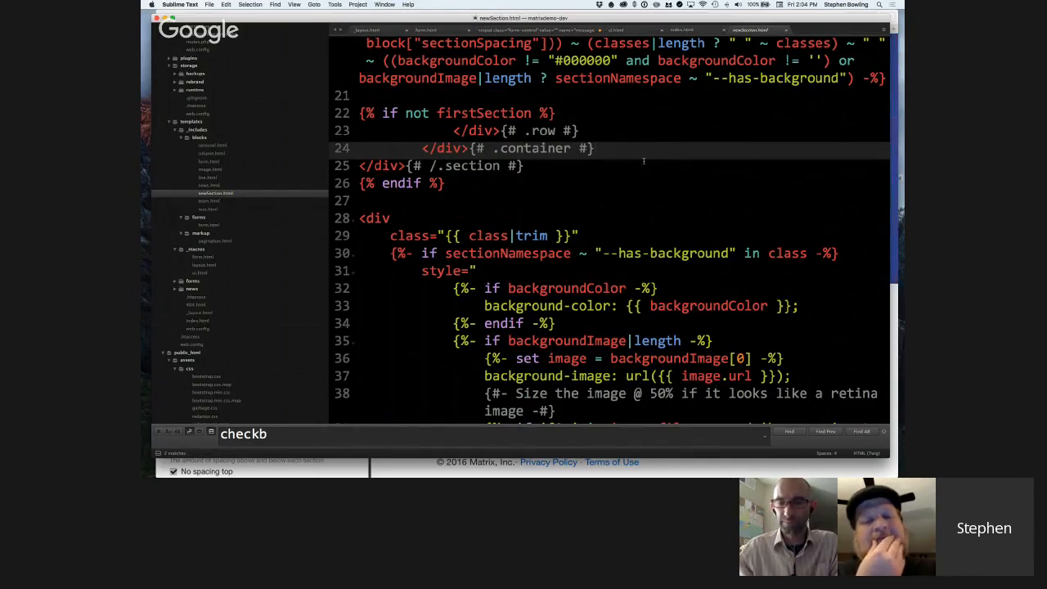
Examine the section's opening div from line 28 and highlight its {{ class|trim }} output on line 29.
{"action": "scroll", "coordinate": [644, 164], "scroll_direction": "down", "scroll_amount": 2}
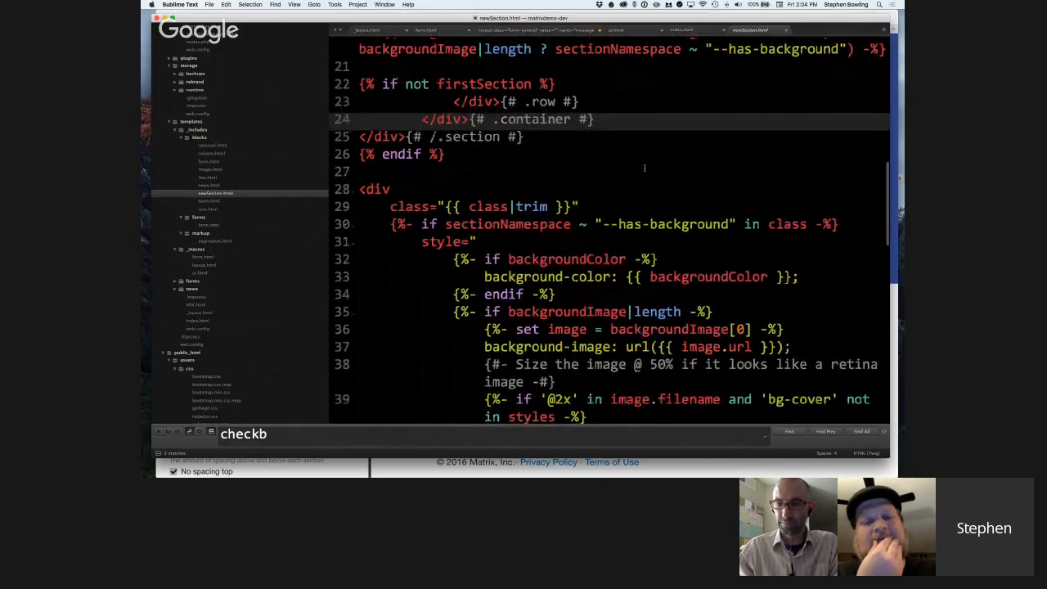
{"action": "scroll", "coordinate": [644, 168], "scroll_direction": "down", "scroll_amount": 1}
{"action": "scroll", "coordinate": [644, 167], "scroll_direction": "up", "scroll_amount": 1}
{"action": "scroll", "coordinate": [644, 169], "scroll_direction": "down", "scroll_amount": 2}
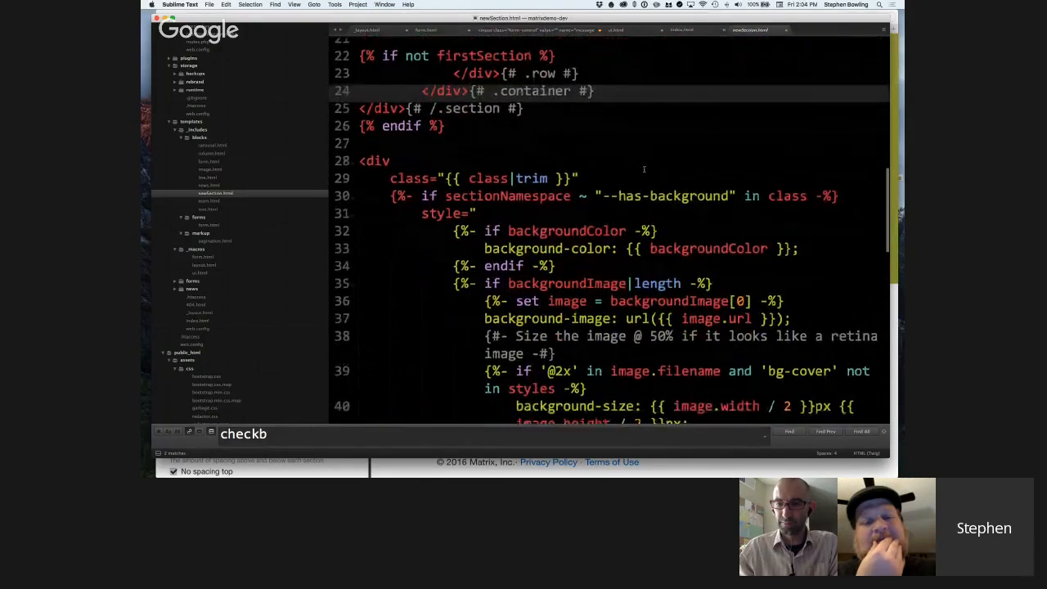
{"action": "scroll", "coordinate": [644, 169], "scroll_direction": "down", "scroll_amount": 3}
{"action": "left_click_drag", "start_coordinate": [361, 114], "coordinate": [490, 172]}
{"action": "left_click", "coordinate": [489, 173]}
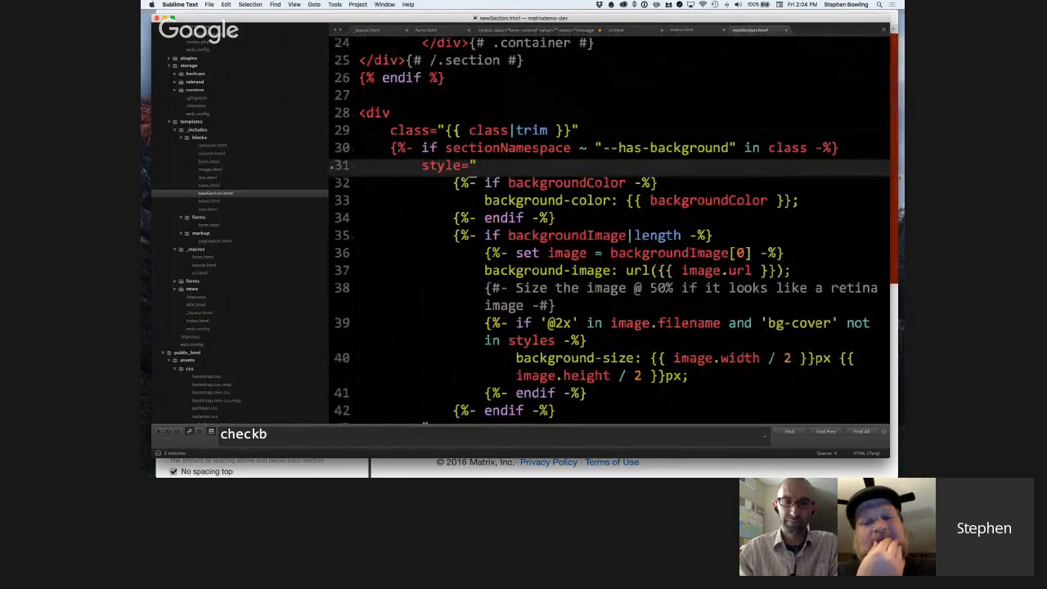
{"action": "left_click_drag", "start_coordinate": [445, 131], "coordinate": [574, 135]}
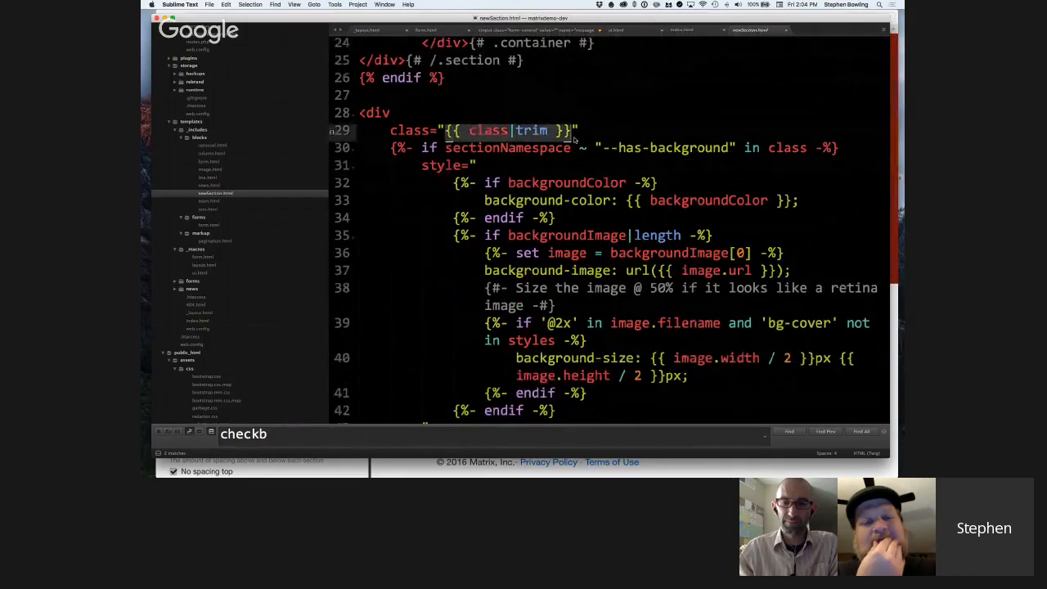
Move the class definition's value on line 20 of newSection.html onto its own indented line, starting at sectionNamespace.
{"action": "scroll", "coordinate": [575, 139], "scroll_direction": "down", "scroll_amount": 1}
{"action": "scroll", "coordinate": [573, 141], "scroll_direction": "up", "scroll_amount": 10}
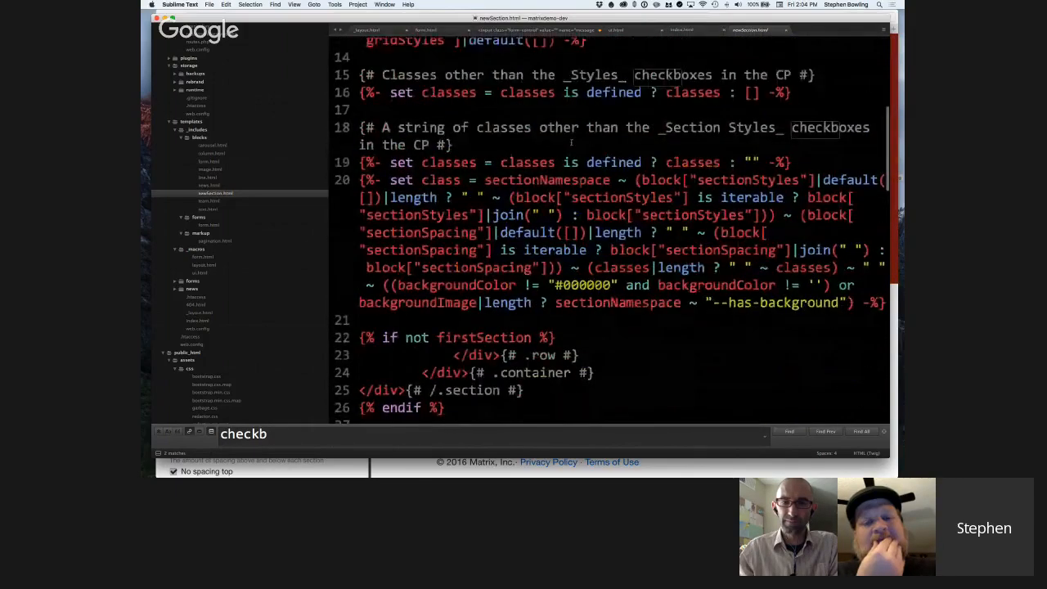
{"action": "scroll", "coordinate": [571, 143], "scroll_direction": "down", "scroll_amount": 2}
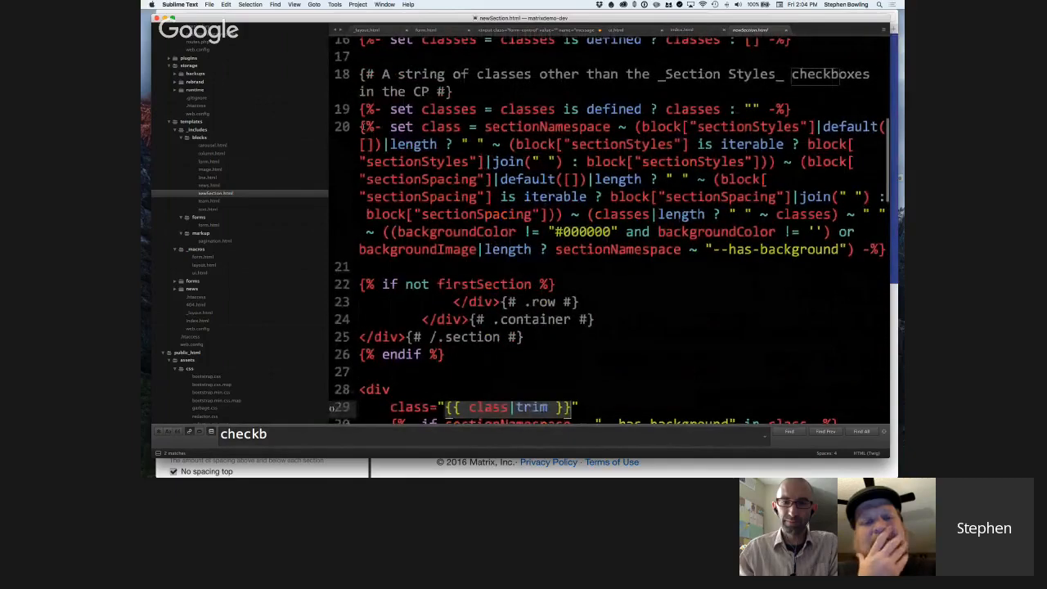
{"action": "left_click", "coordinate": [486, 127]}
{"action": "key", "text": "Return"}
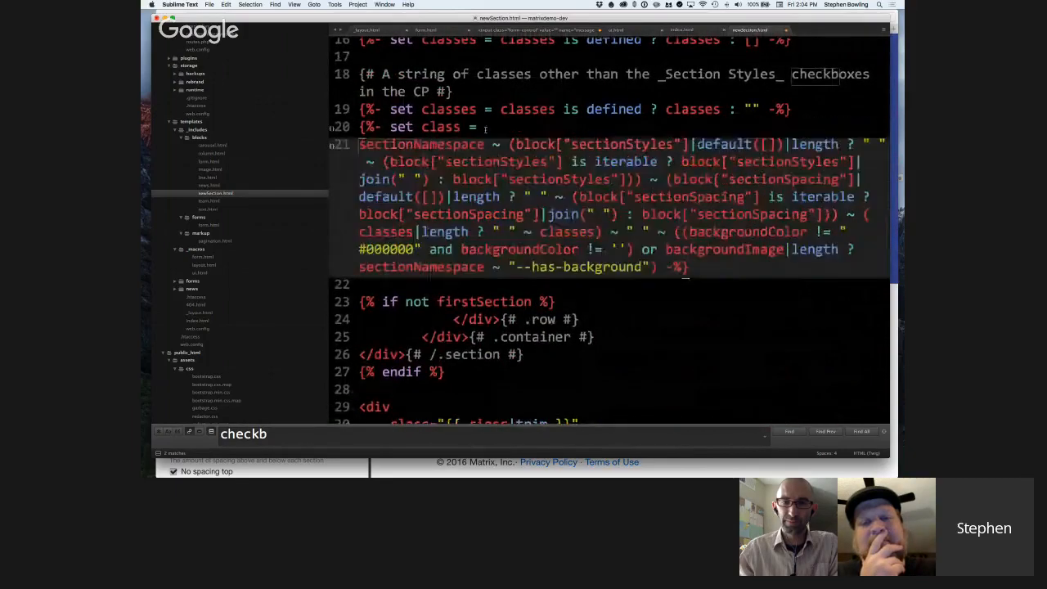
{"action": "key", "text": "Tab"}
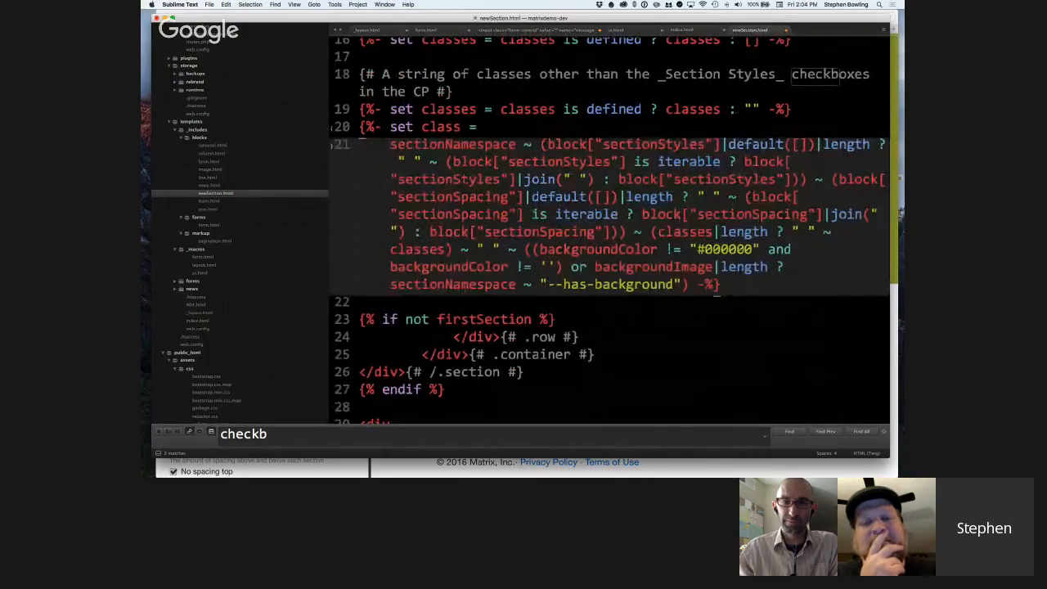
{"action": "left_click", "coordinate": [882, 144]}
{"action": "key", "text": "Return"}
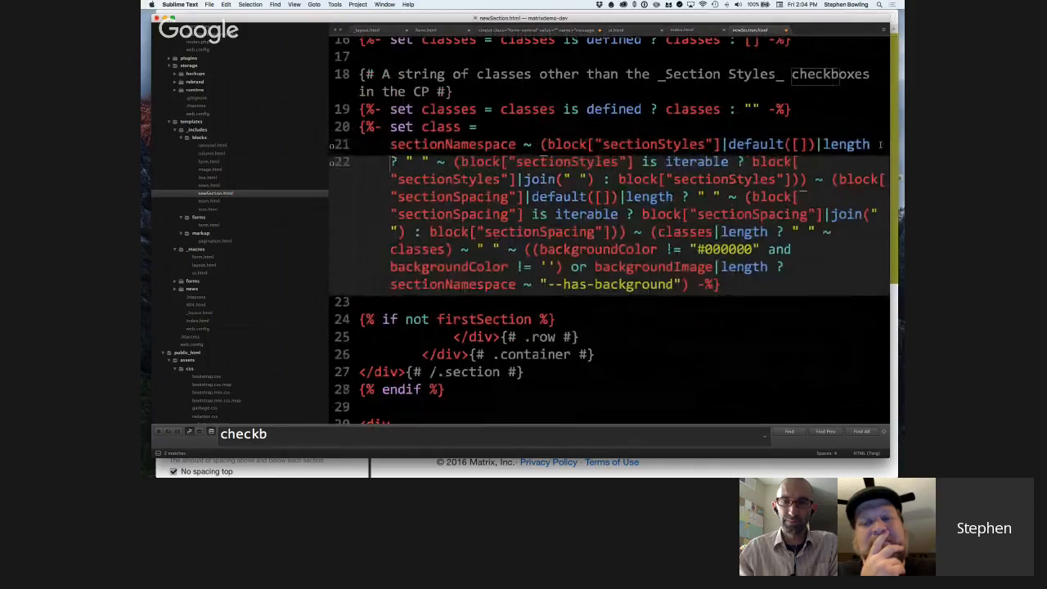
{"action": "key", "text": "BackSpace"}
{"action": "key", "text": "BackSpace"}
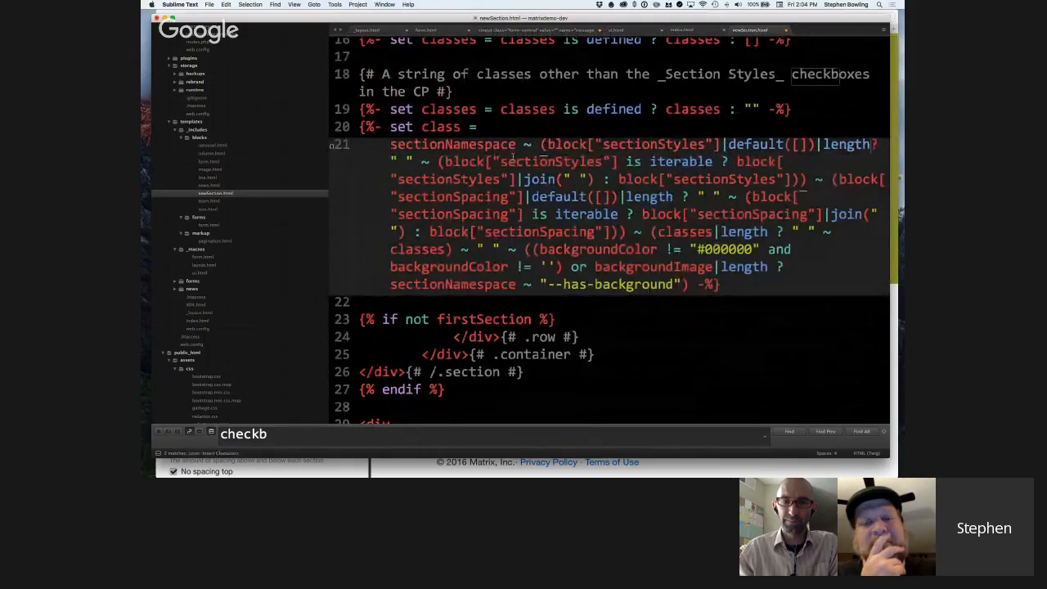
Highlight the block["sectionStyles"] is iterable check together with its join(" ") expression on line 21.
{"action": "scroll", "coordinate": [614, 144], "scroll_direction": "down", "scroll_amount": 1}
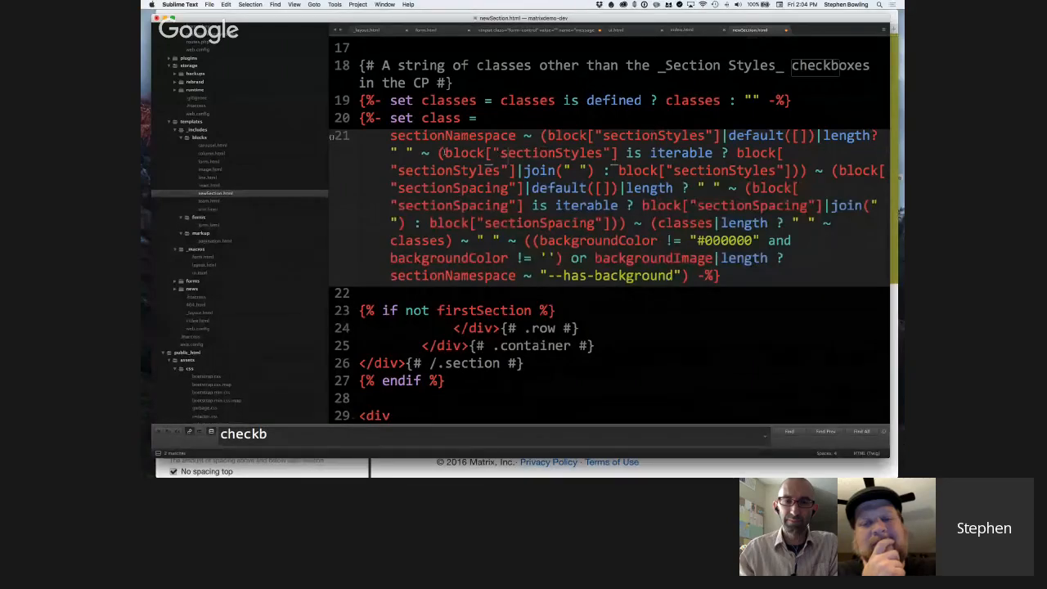
{"action": "left_click_drag", "start_coordinate": [440, 153], "coordinate": [592, 173]}
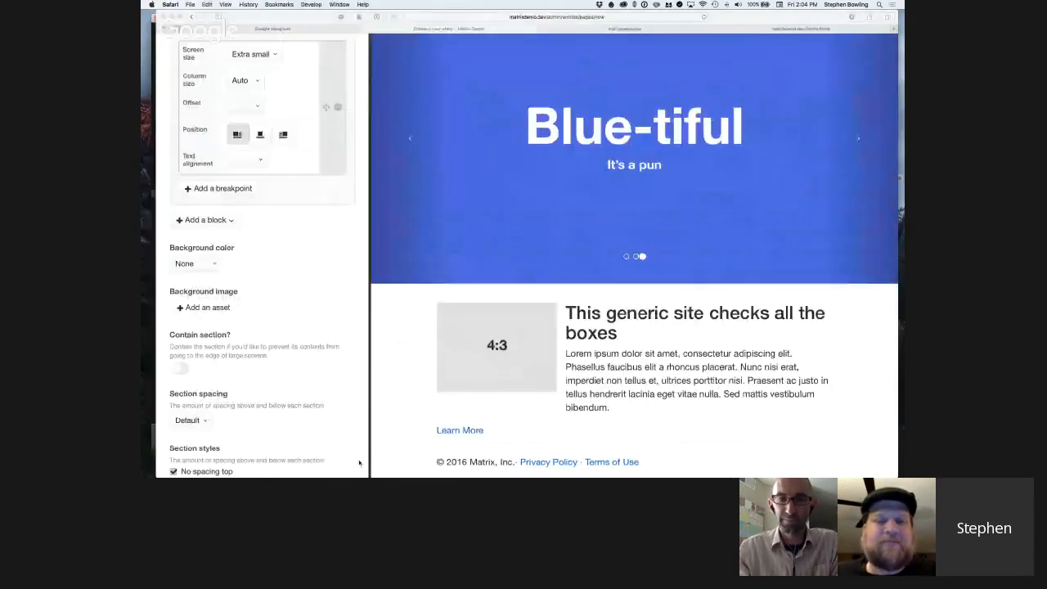
Switch to Safari, inspect the carousel banner in the preview, and select the class value of its enclosing section div.
{"action": "left_click", "coordinate": [359, 464]}
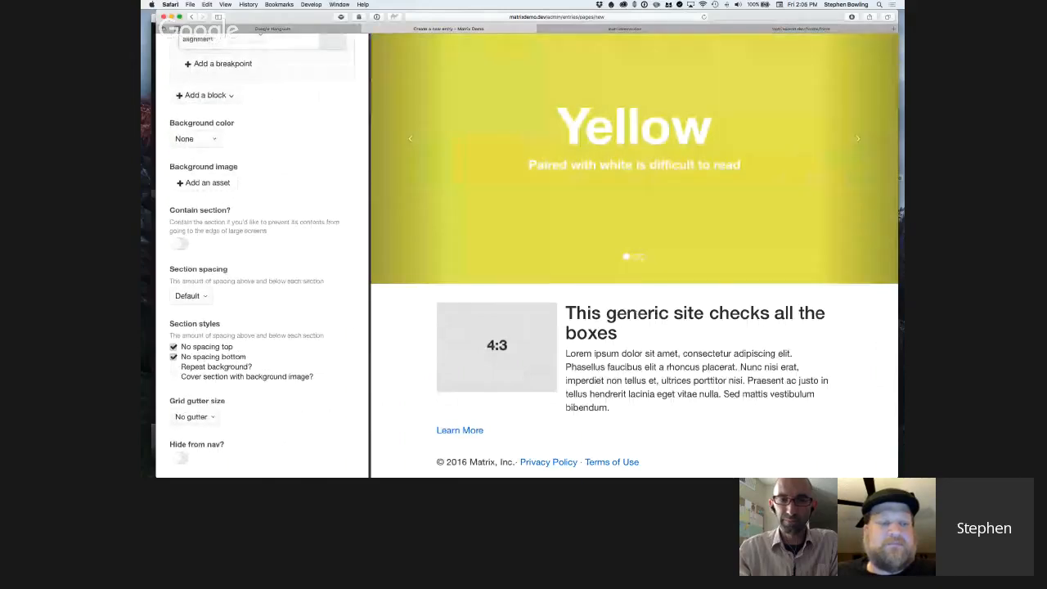
{"action": "right_click", "coordinate": [570, 270]}
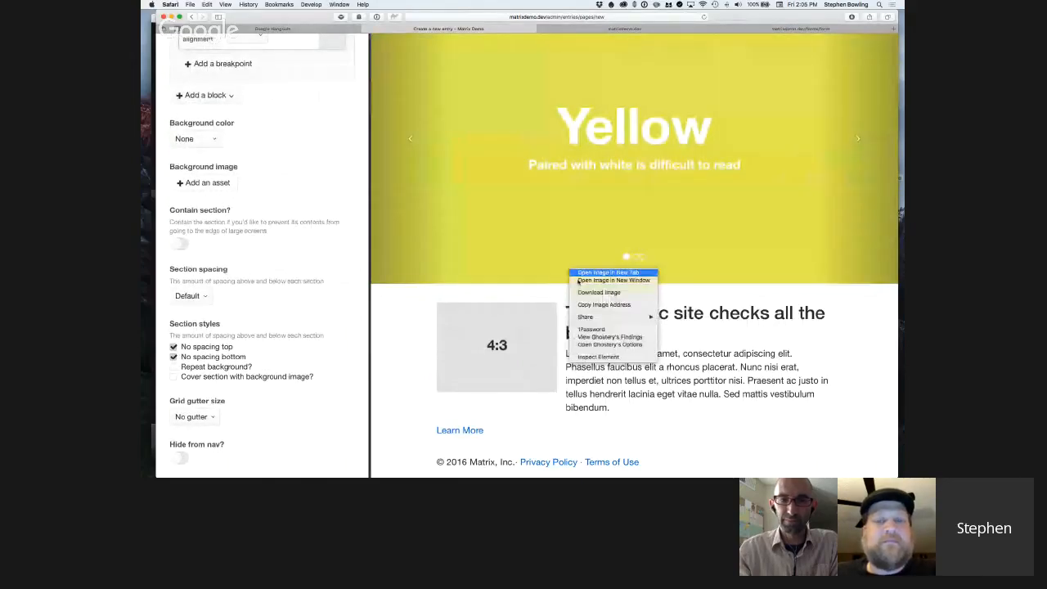
{"action": "left_click", "coordinate": [602, 357]}
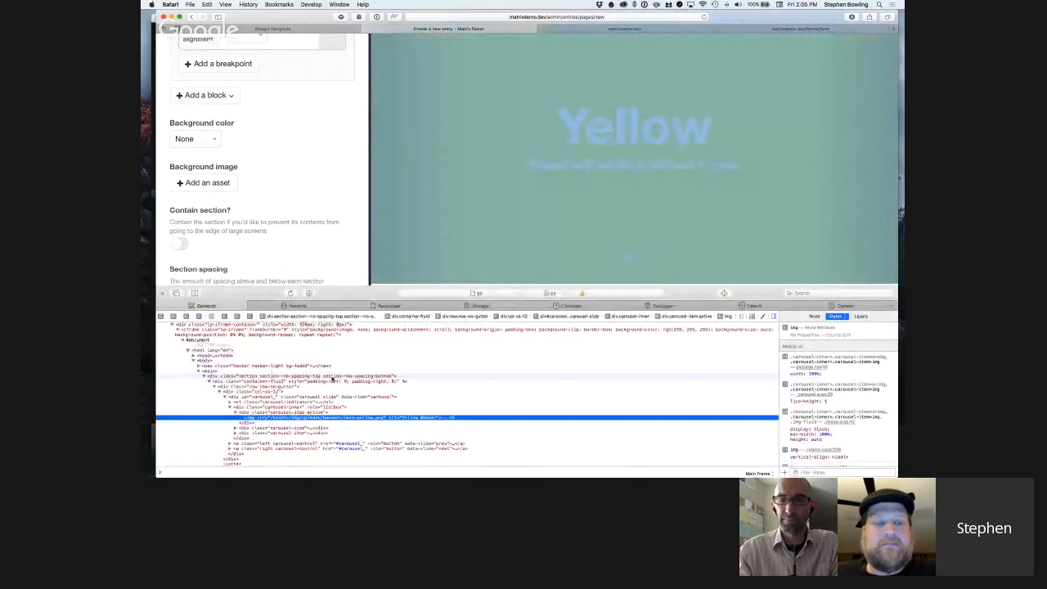
{"action": "double_click", "coordinate": [356, 376]}
{"action": "key", "text": "super+c"}
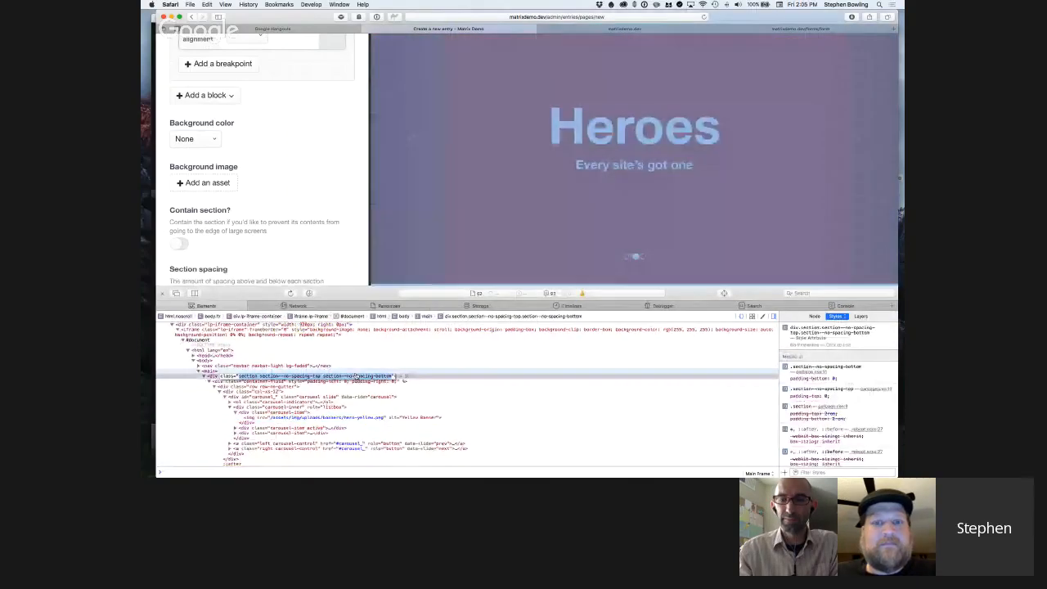
Paste the section's class value into a new Sublime Text file and highlight the section class and its two no-spacing modifier classes.
{"action": "key", "text": "super+Tab"}
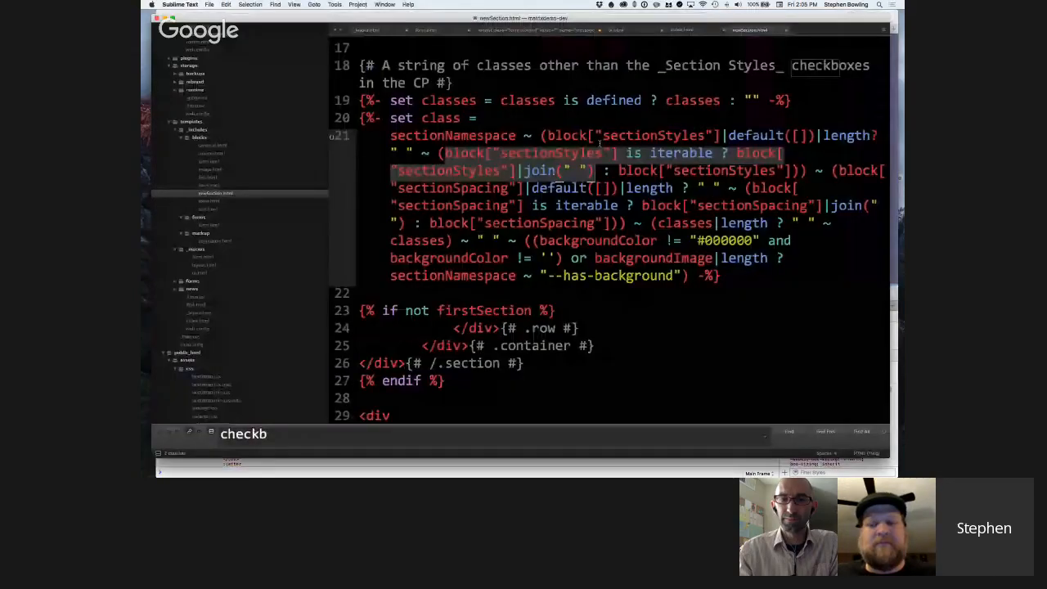
{"action": "left_click", "coordinate": [745, 76]}
{"action": "key", "text": "super+n"}
{"action": "key", "text": "super+v"}
{"action": "double_click", "coordinate": [387, 42]}
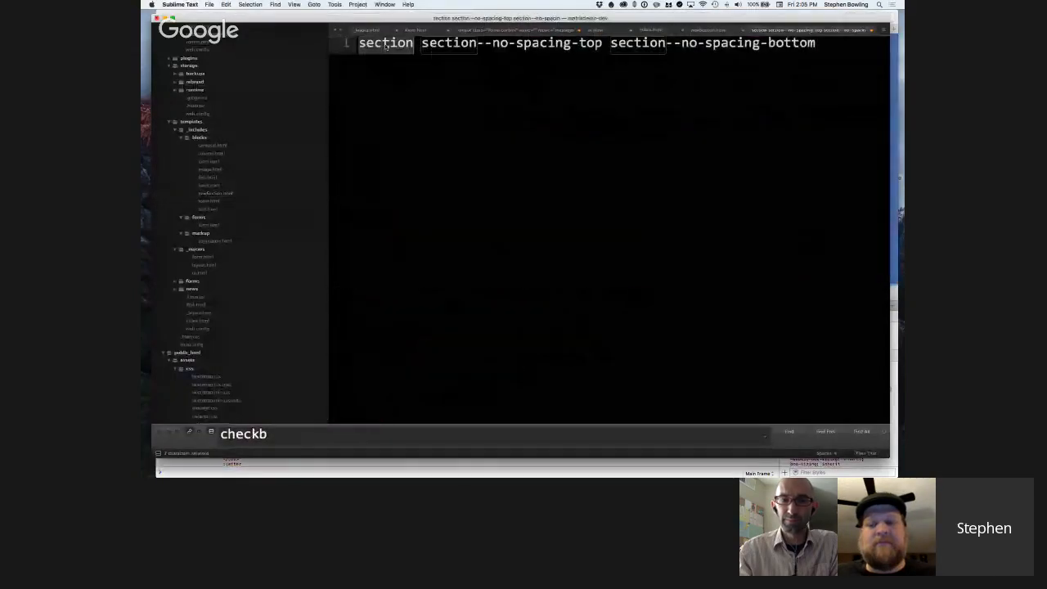
{"action": "left_click_drag", "start_coordinate": [423, 45], "coordinate": [815, 44]}
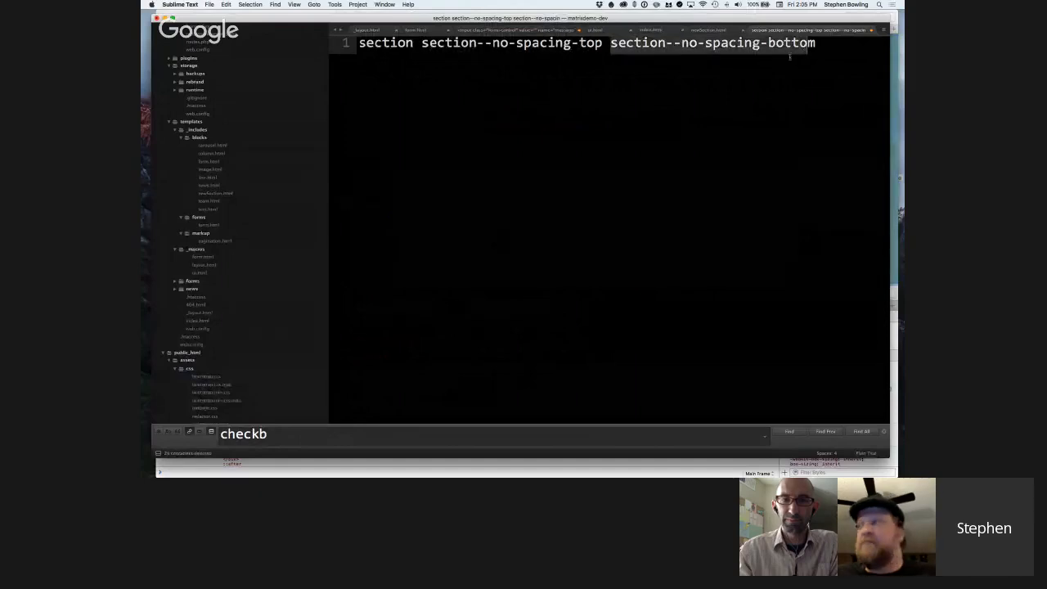
Return to newSection.html and highlight the backgroundColor comparisons with "#000000" and the empty string on line 21.
{"action": "left_click", "coordinate": [722, 33]}
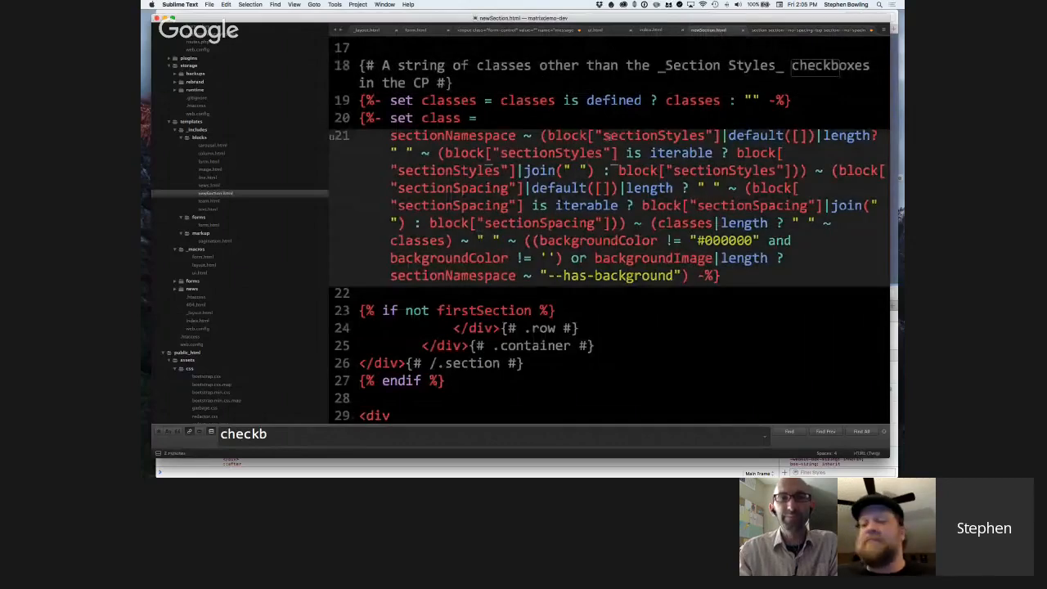
{"action": "scroll", "coordinate": [661, 207], "scroll_direction": "down", "scroll_amount": 1}
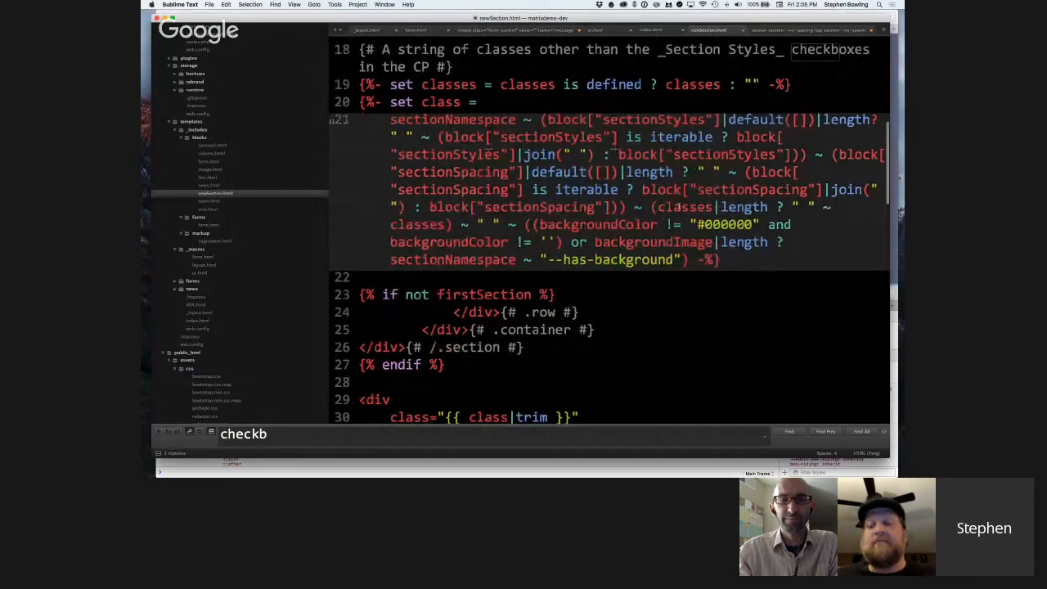
{"action": "left_click", "coordinate": [533, 225]}
{"action": "left_click_drag", "start_coordinate": [586, 225], "coordinate": [556, 242]}
{"action": "left_click", "coordinate": [547, 242]}
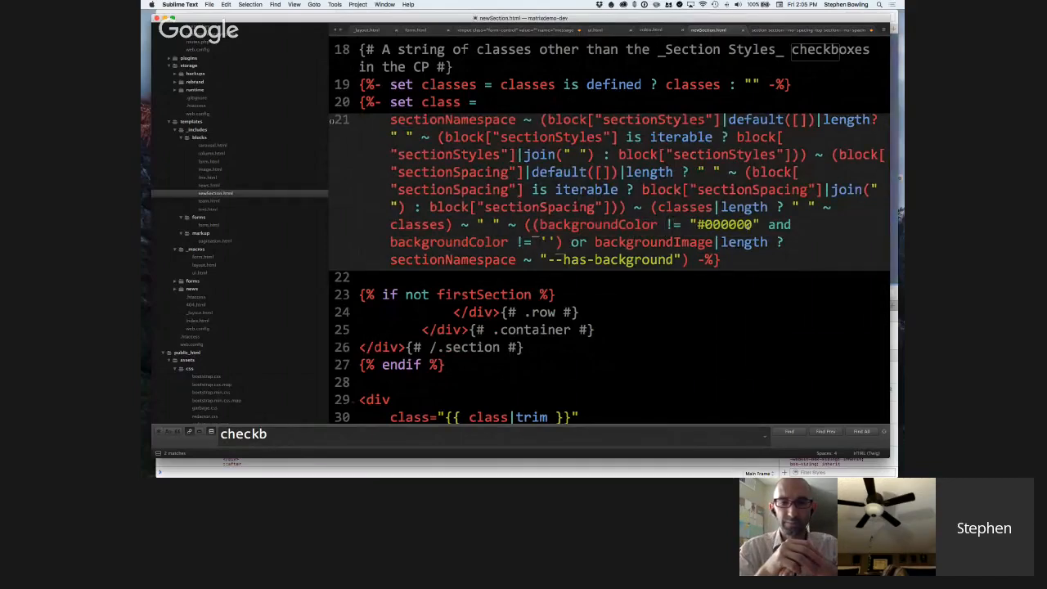
Highlight the first backgroundColor variable in the --has-background condition on line 21.
{"action": "scroll", "coordinate": [748, 225], "scroll_direction": "up", "scroll_amount": 1}
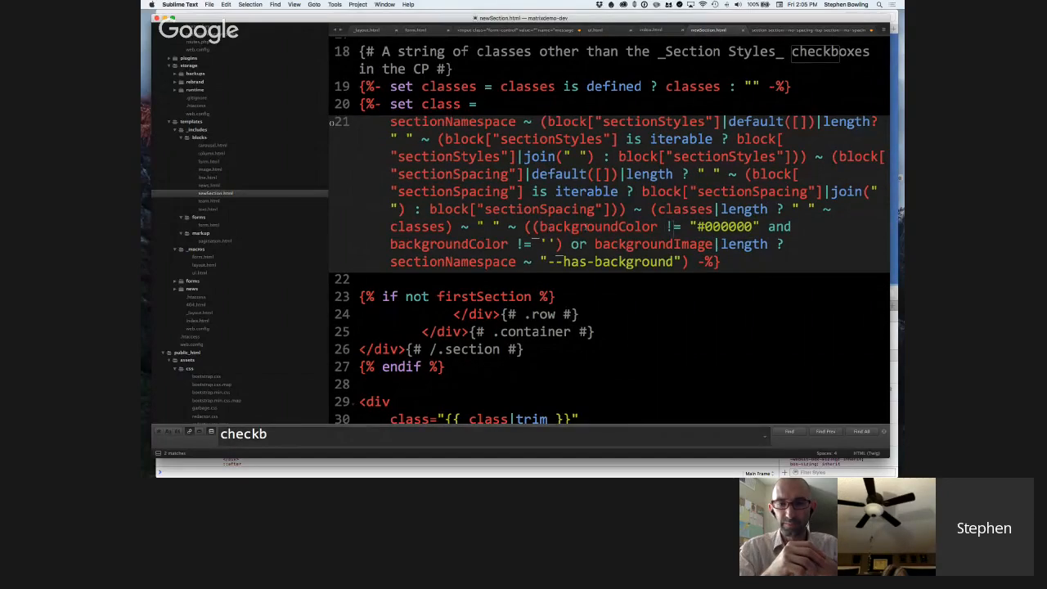
{"action": "scroll", "coordinate": [463, 243], "scroll_direction": "down", "scroll_amount": 1}
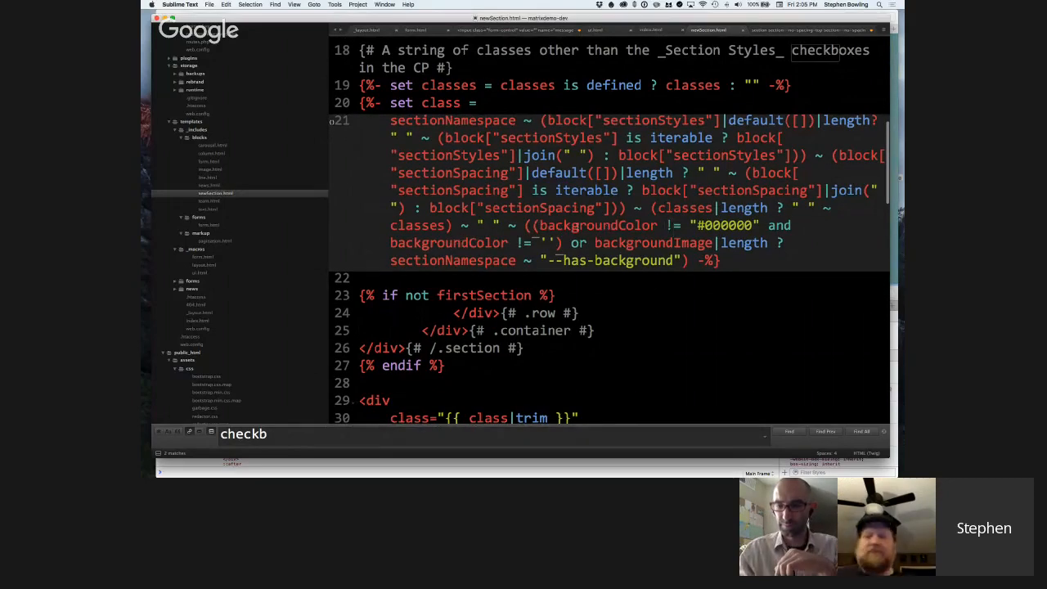
{"action": "double_click", "coordinate": [553, 230]}
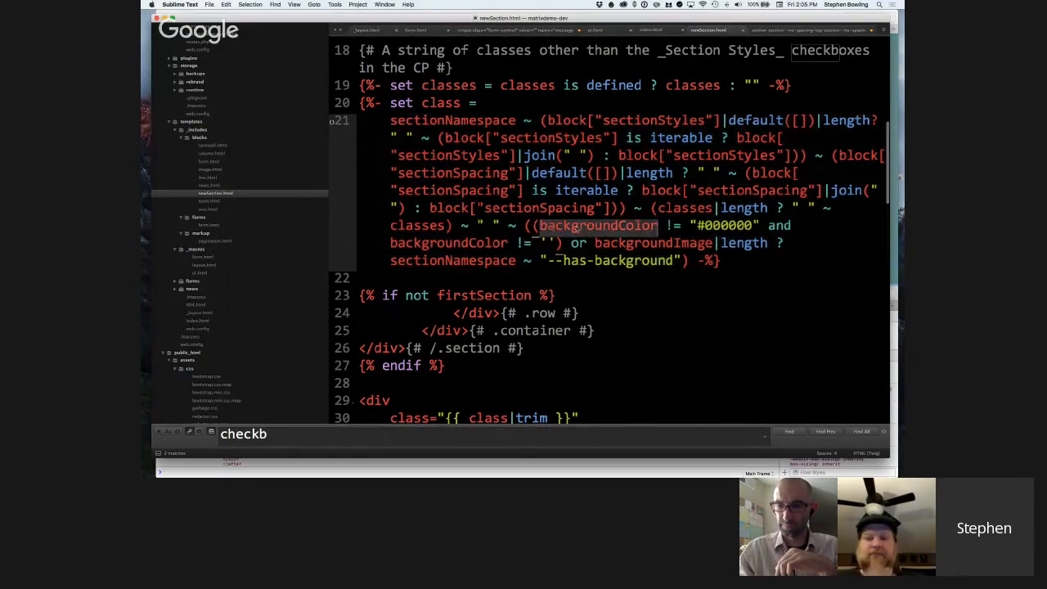
{"action": "left_click", "coordinate": [578, 230]}
{"action": "scroll", "coordinate": [568, 257], "scroll_direction": "down", "scroll_amount": 2}
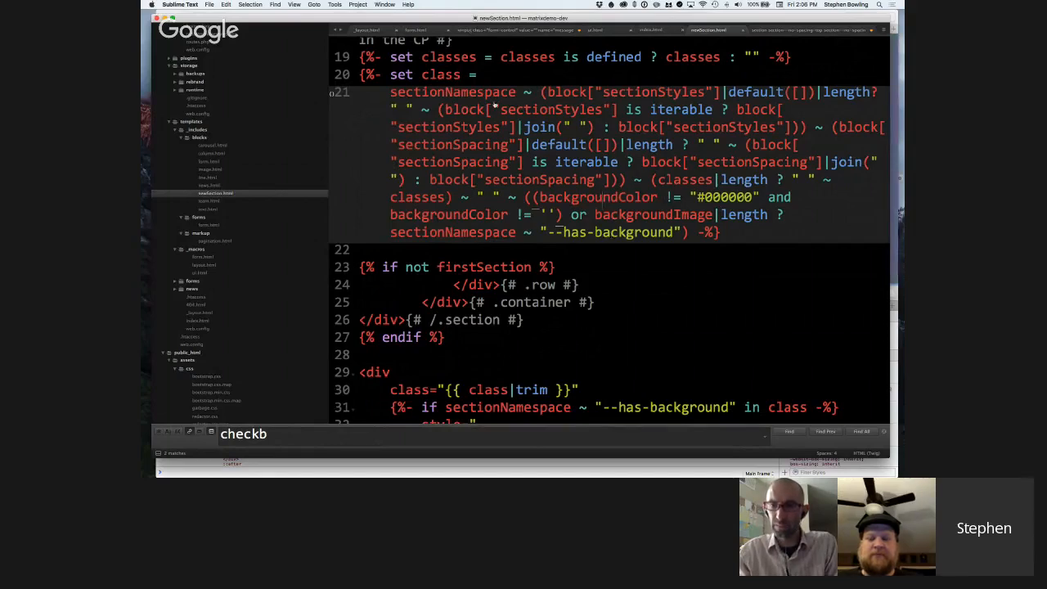
Switch to Safari and review the section spacing, section styles and grid gutter settings beside the preview.
{"action": "key", "text": "super+Tab"}
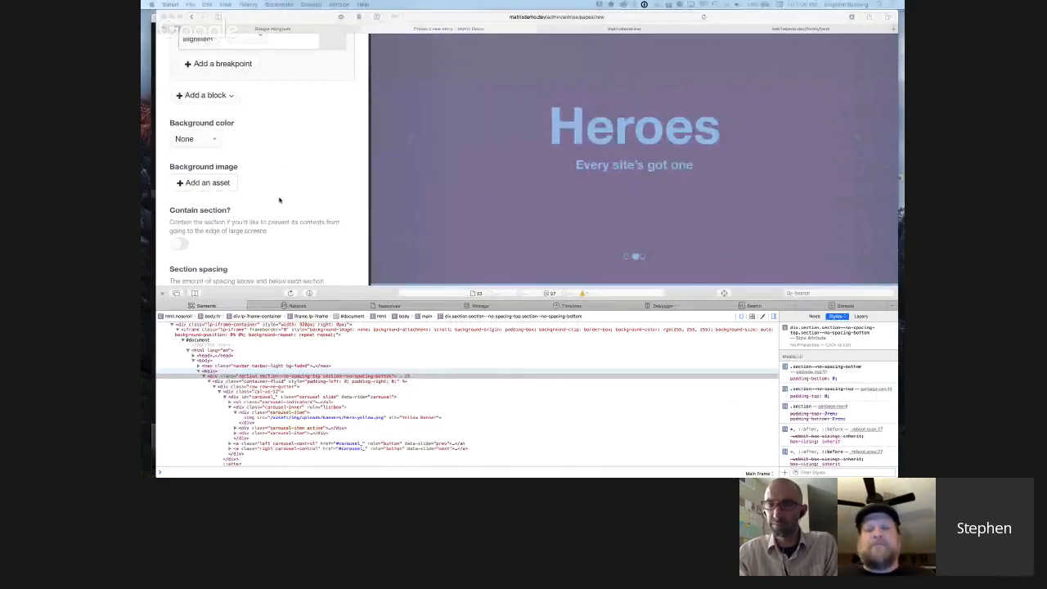
{"action": "scroll", "coordinate": [283, 198], "scroll_direction": "down", "scroll_amount": 5}
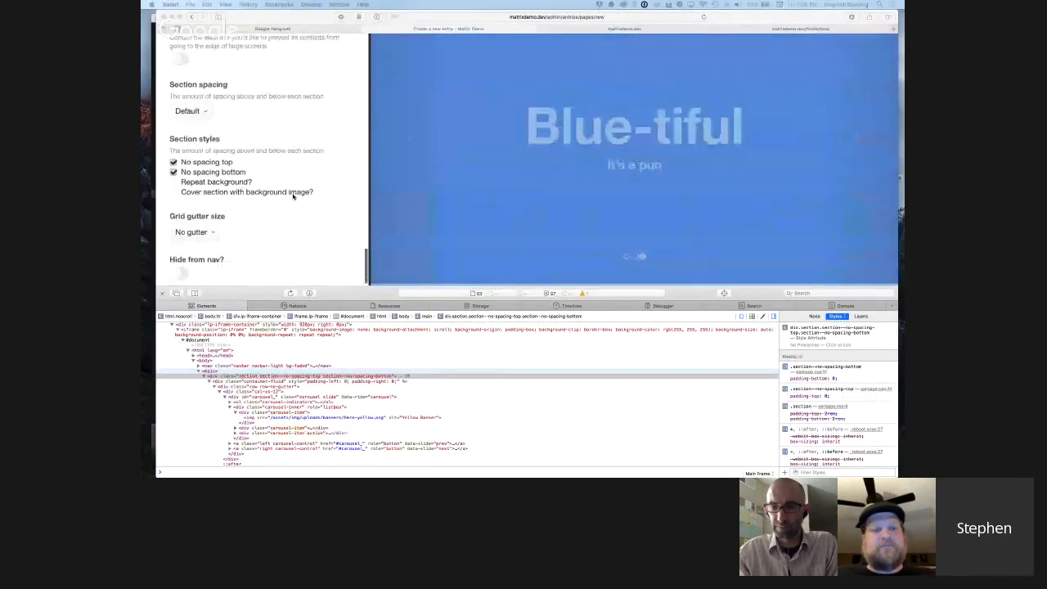
{"action": "scroll", "coordinate": [293, 197], "scroll_direction": "up", "scroll_amount": 3}
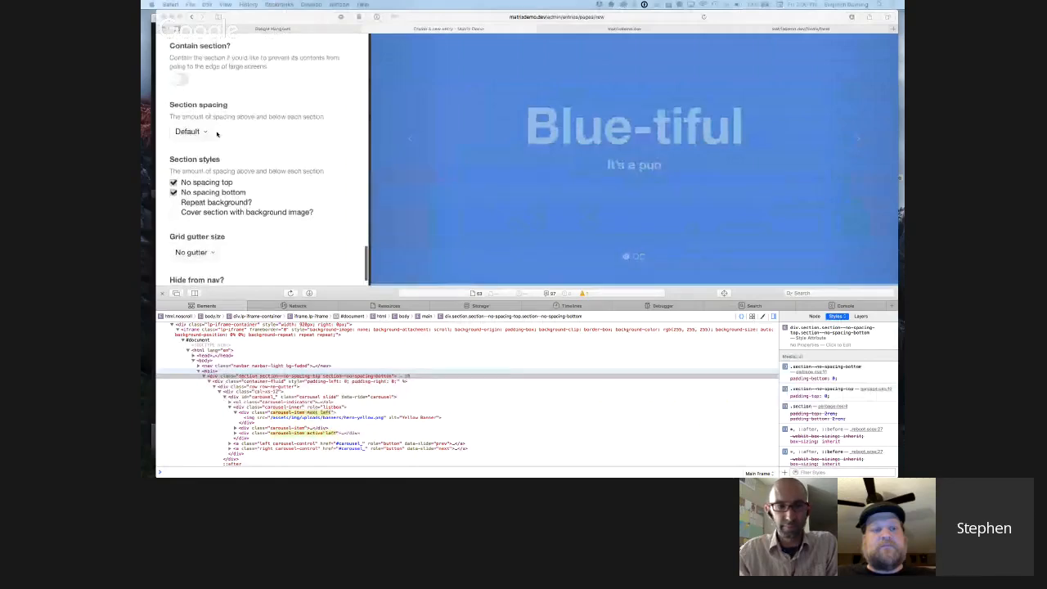
{"action": "scroll", "coordinate": [217, 151], "scroll_direction": "down", "scroll_amount": 1}
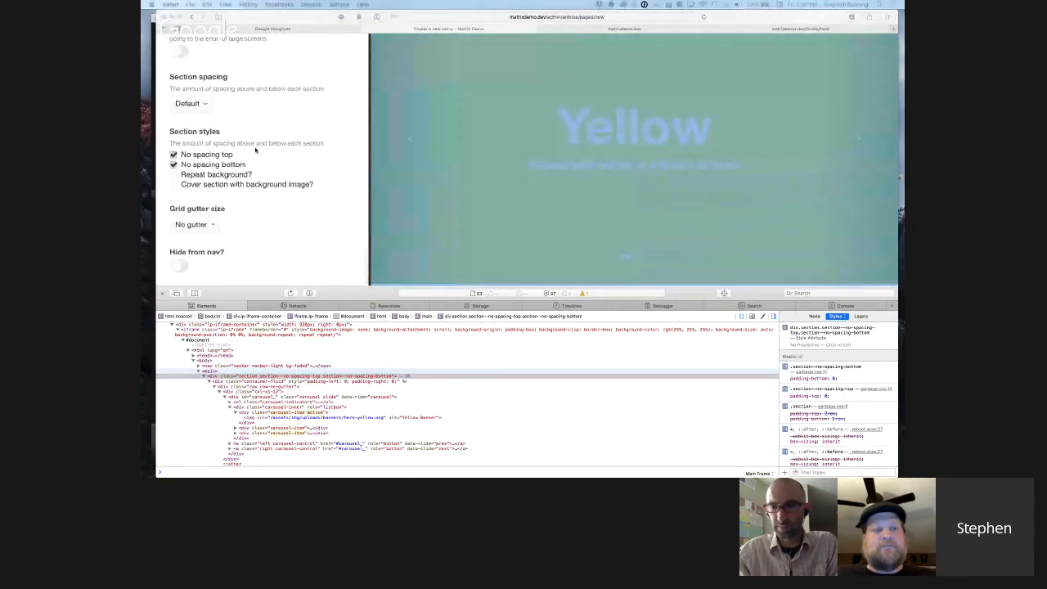
{"action": "left_click", "coordinate": [233, 80]}
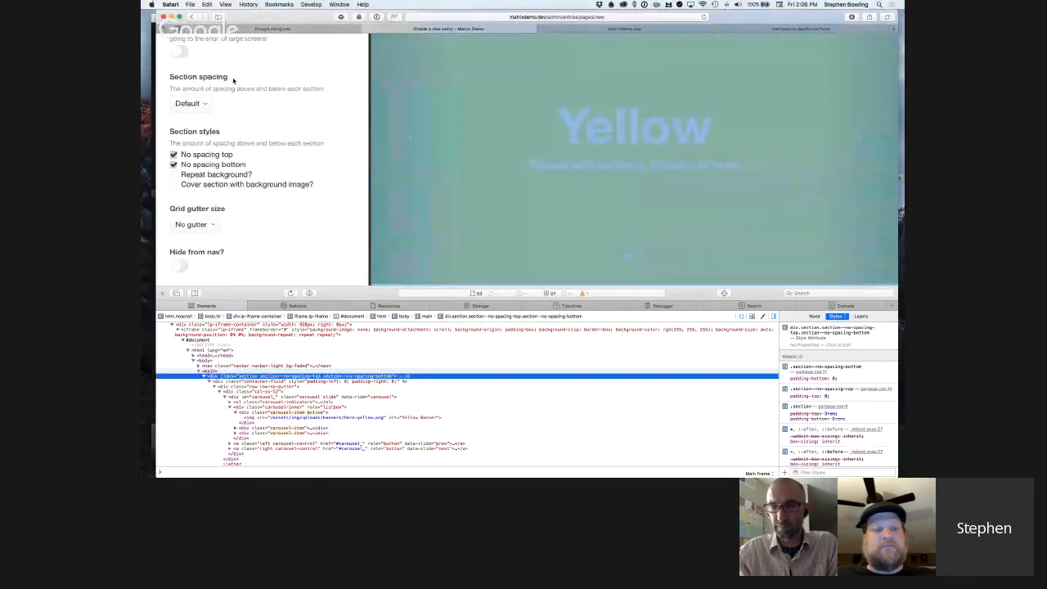
Close the entry's Live Preview and the web inspector.
{"action": "scroll", "coordinate": [291, 137], "scroll_direction": "up", "scroll_amount": 10}
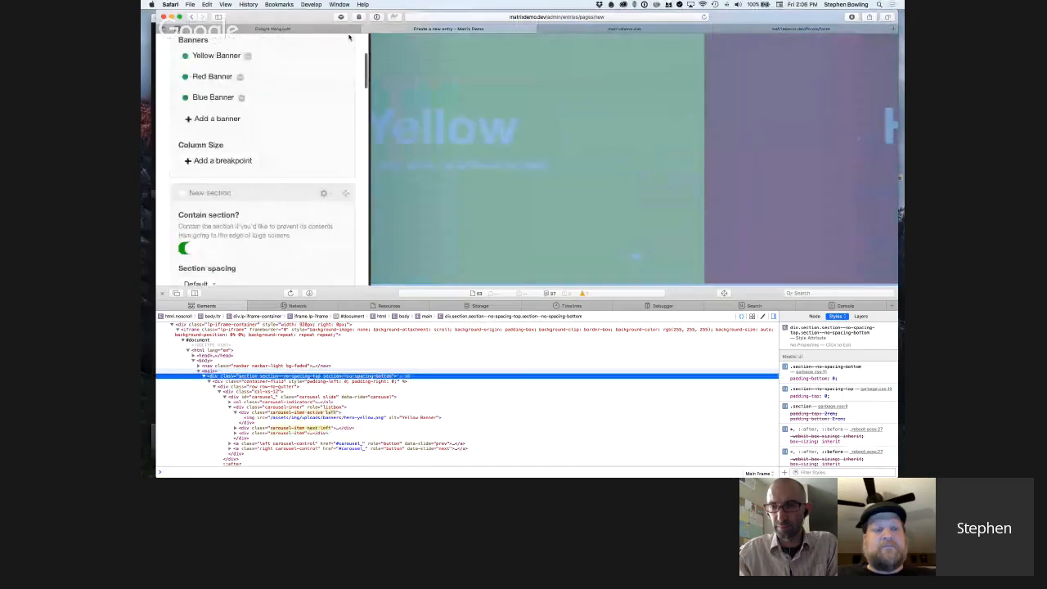
{"action": "scroll", "coordinate": [349, 36], "scroll_direction": "up", "scroll_amount": 3}
{"action": "left_click", "coordinate": [214, 50]}
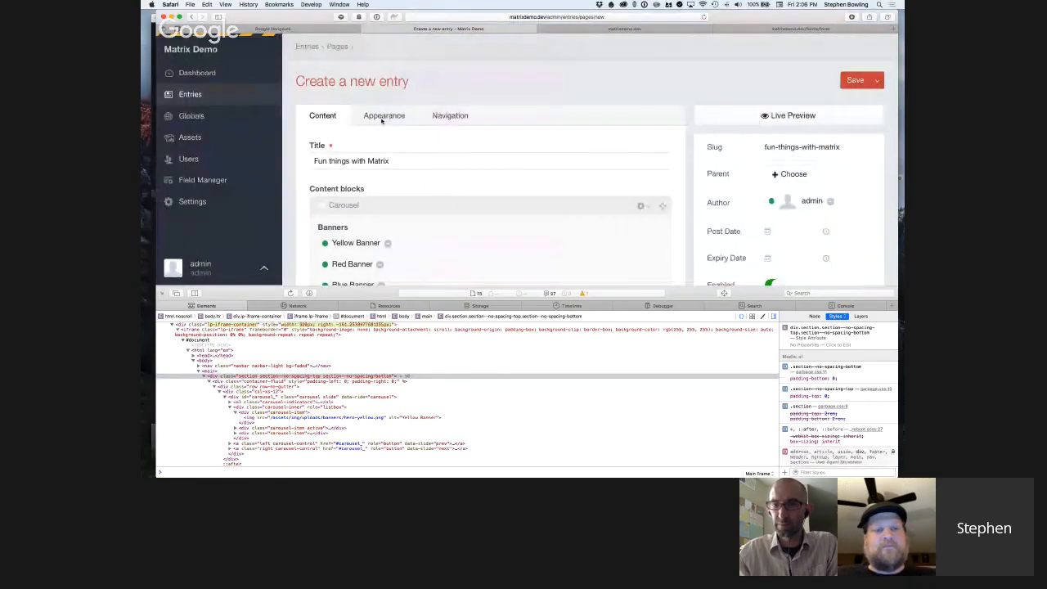
{"action": "key", "text": "alt+super+i"}
Open the entry's Appearance settings and mark out the options from Contain section? through Grid gutter size.
{"action": "left_click", "coordinate": [385, 115]}
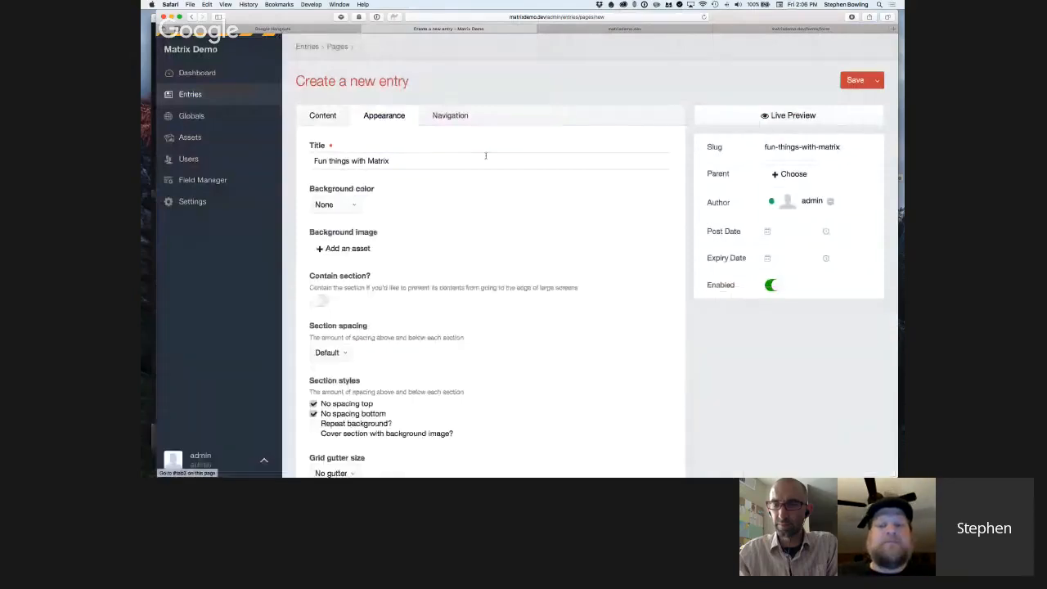
{"action": "scroll", "coordinate": [476, 201], "scroll_direction": "down", "scroll_amount": 1}
{"action": "scroll", "coordinate": [476, 201], "scroll_direction": "down", "scroll_amount": 2}
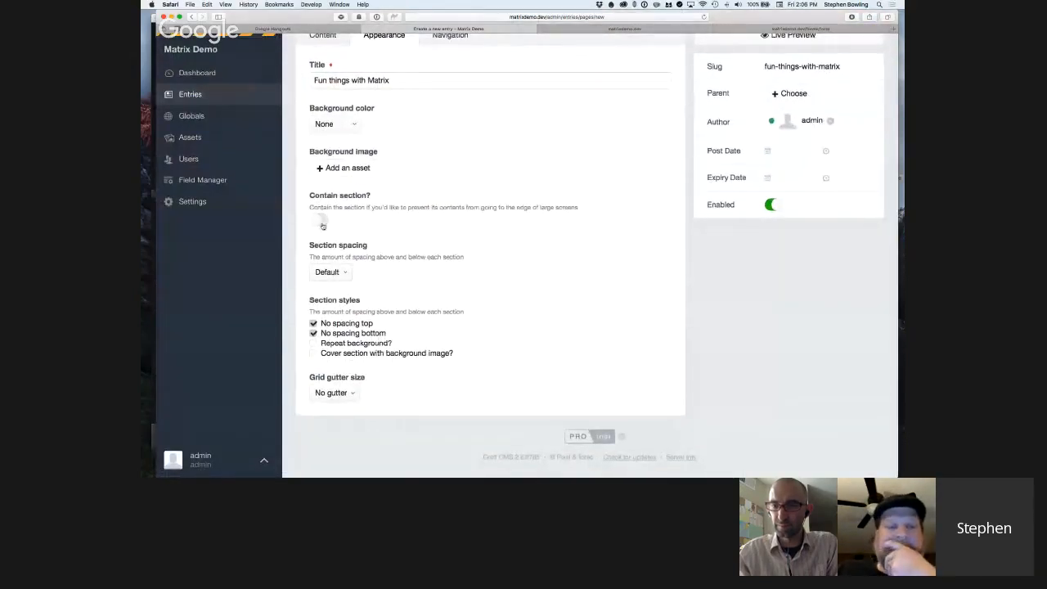
{"action": "left_click_drag", "start_coordinate": [310, 194], "coordinate": [456, 398]}
{"action": "left_click", "coordinate": [458, 399]}
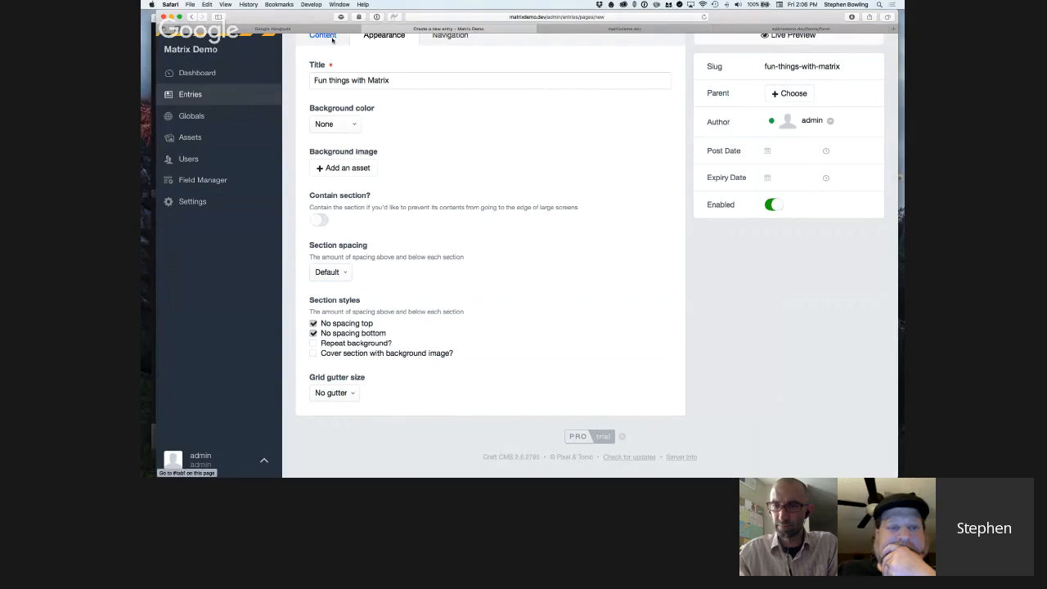
Show the entry's Content fields and mark out the whole New section block below the Carousel block.
{"action": "left_click", "coordinate": [332, 39]}
{"action": "scroll", "coordinate": [450, 417], "scroll_direction": "down", "scroll_amount": 1}
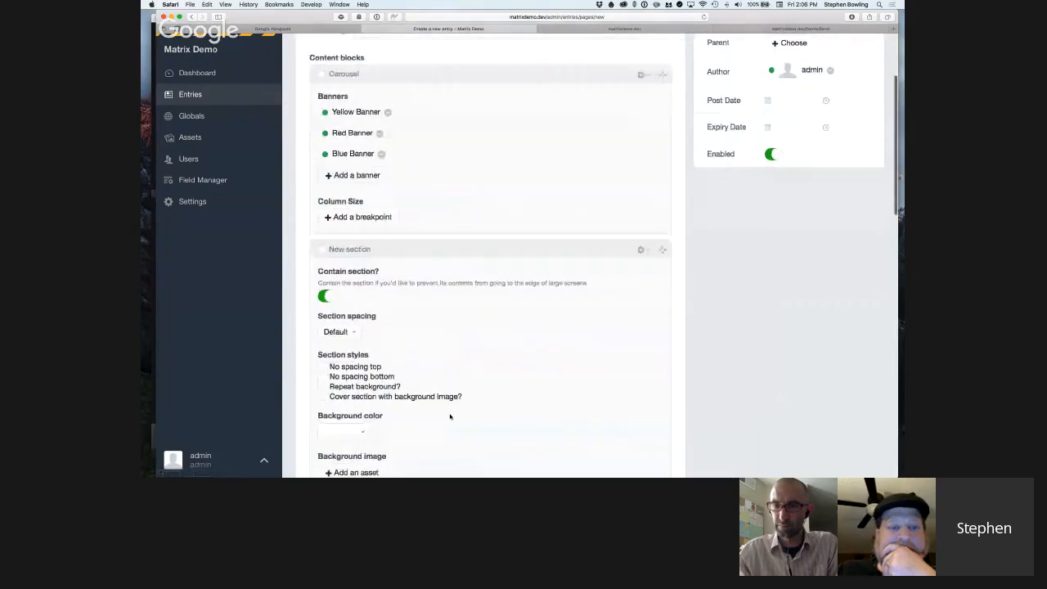
{"action": "scroll", "coordinate": [450, 417], "scroll_direction": "down", "scroll_amount": 2}
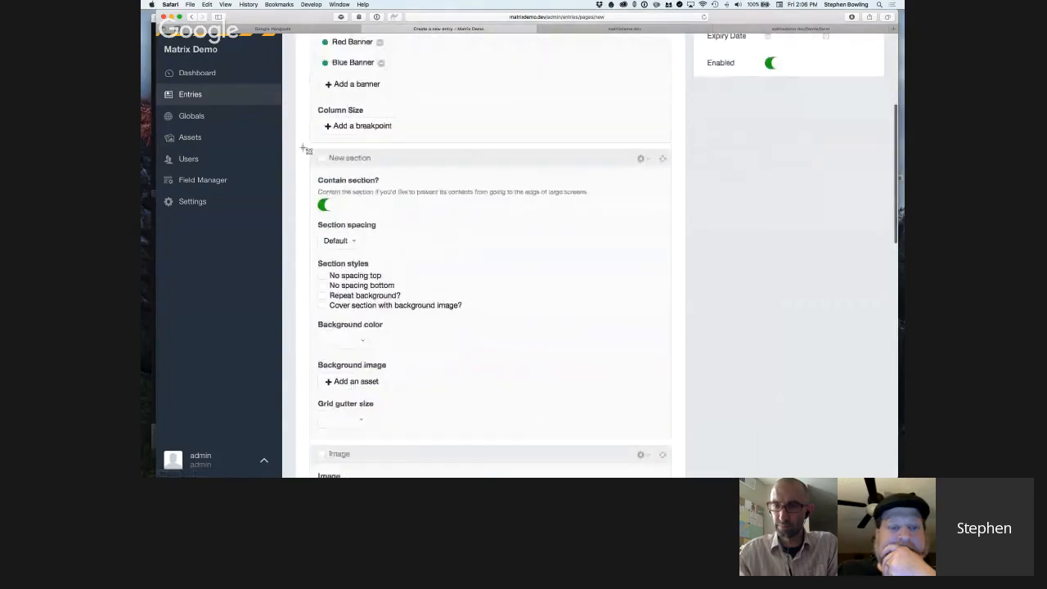
{"action": "left_click_drag", "start_coordinate": [301, 144], "coordinate": [680, 446]}
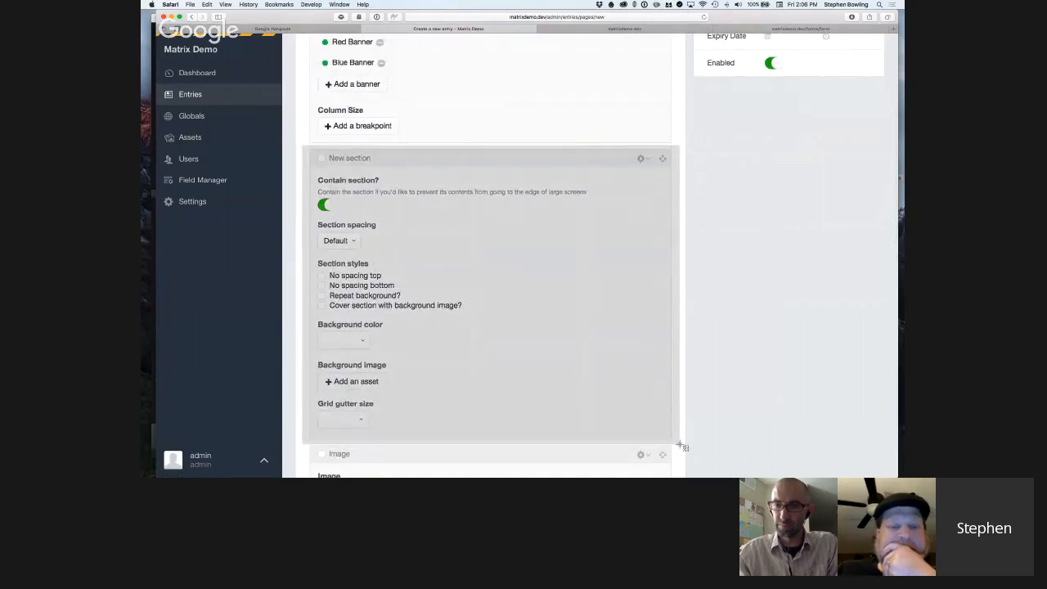
Finish marking out the New section block, then switch to Sublime Text and bring up the newSection include in index.html.
{"action": "left_click", "coordinate": [683, 443]}
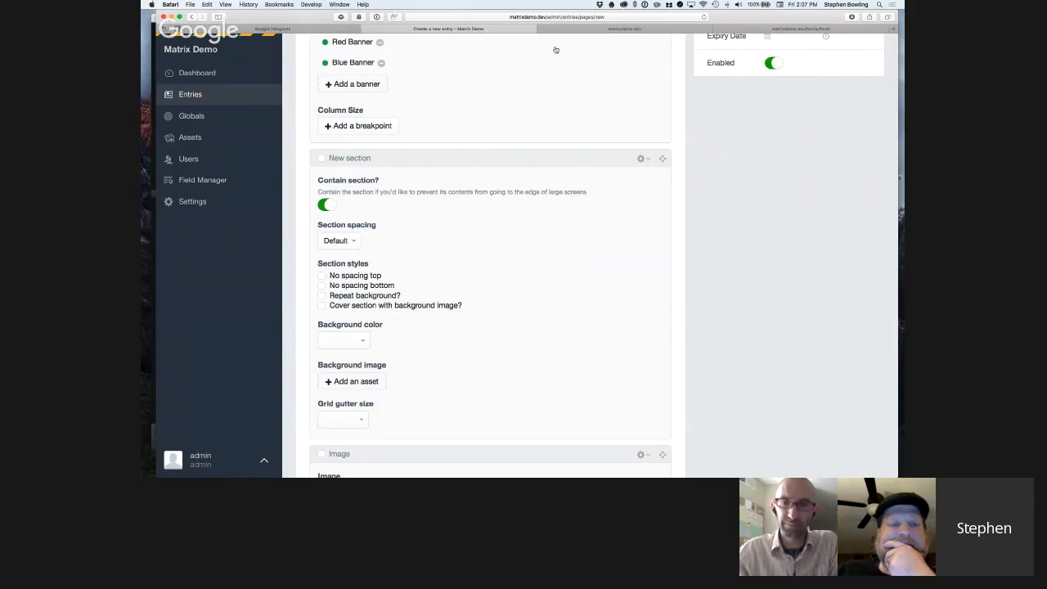
{"action": "key", "text": "super+Tab"}
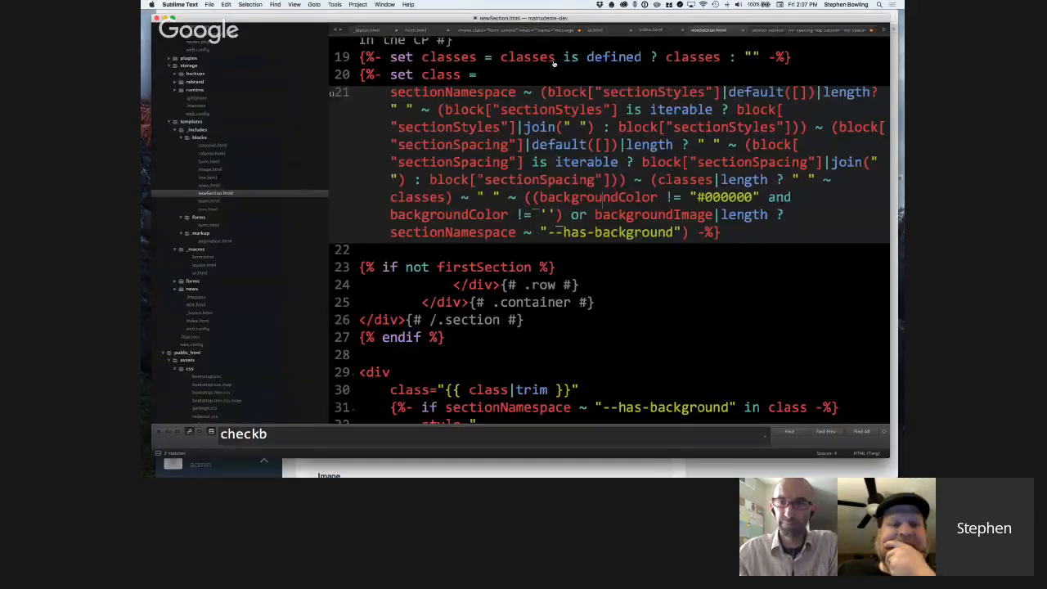
{"action": "left_click", "coordinate": [416, 30]}
{"action": "scroll", "coordinate": [468, 98], "scroll_direction": "down", "scroll_amount": 2}
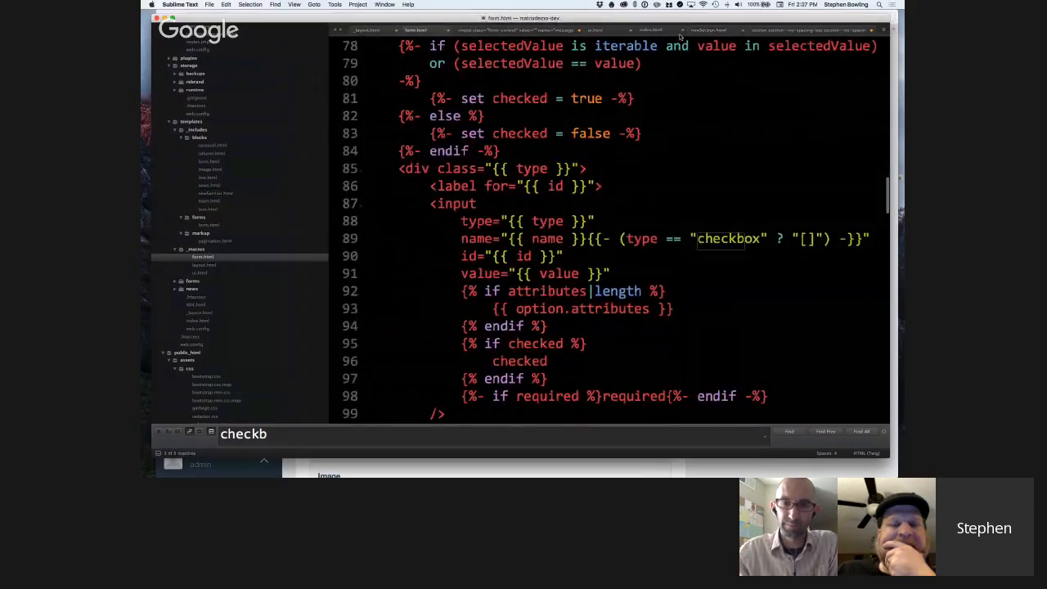
{"action": "left_click", "coordinate": [368, 30]}
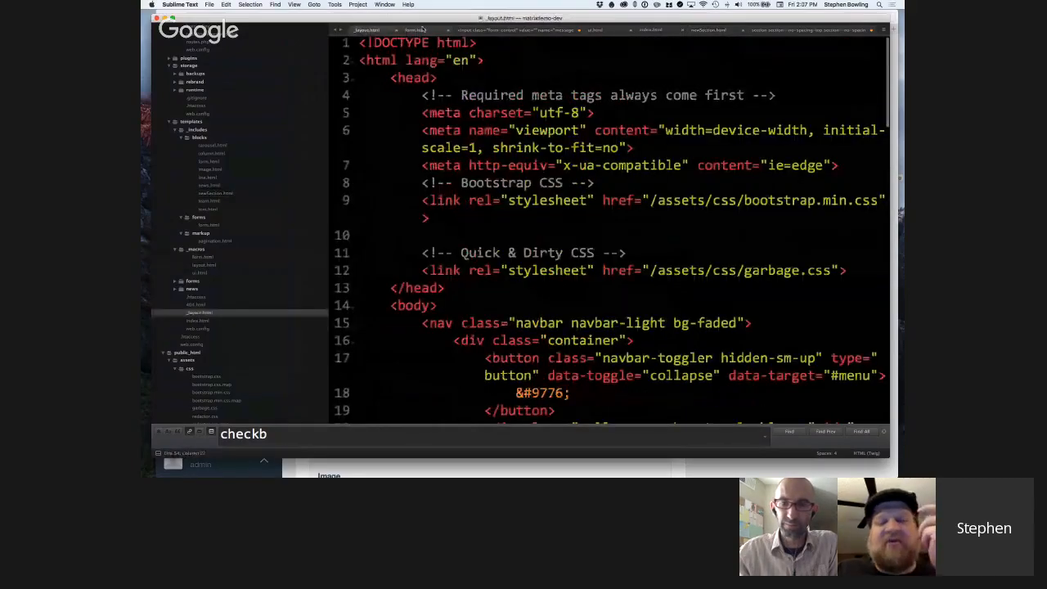
{"action": "left_click", "coordinate": [652, 31]}
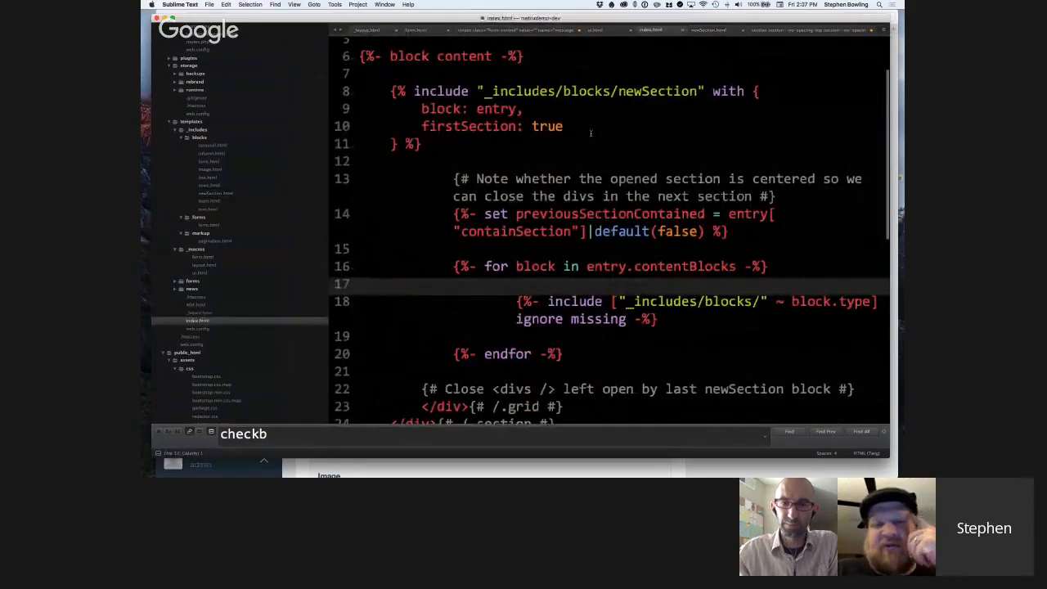
{"action": "scroll", "coordinate": [590, 133], "scroll_direction": "up", "scroll_amount": 2}
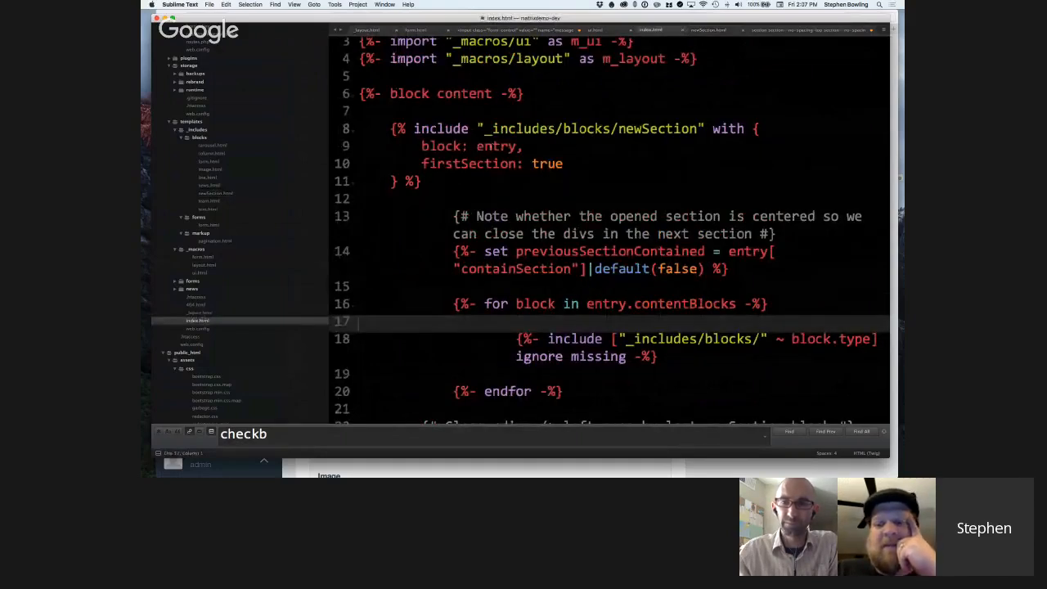
Highlight the entry value passed as block to the newSection include, and review the contentBlocks loop down to endblock.
{"action": "double_click", "coordinate": [494, 146]}
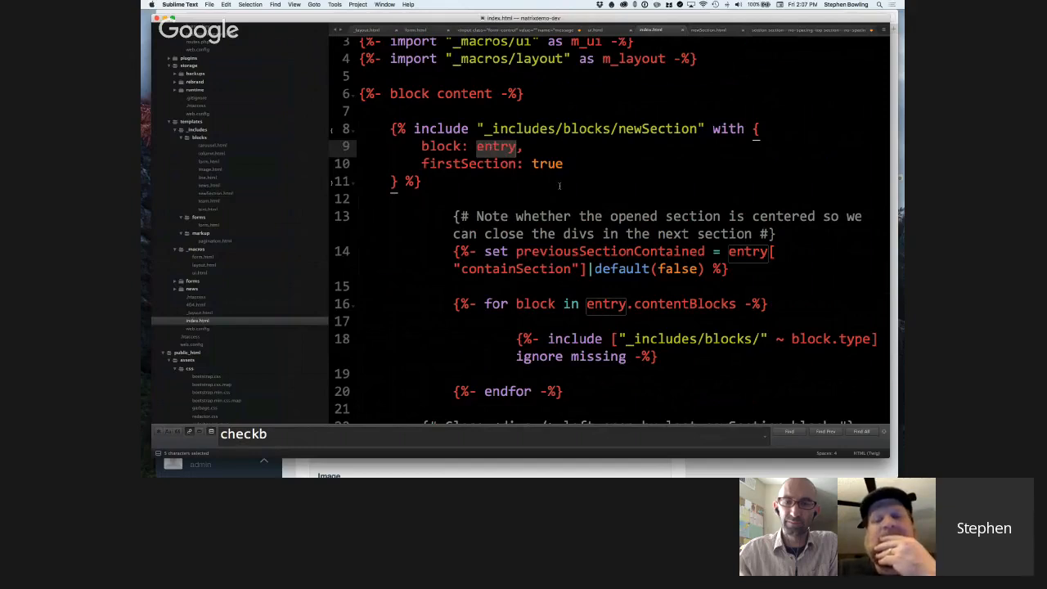
{"action": "scroll", "coordinate": [560, 185], "scroll_direction": "down", "scroll_amount": 1}
{"action": "scroll", "coordinate": [560, 186], "scroll_direction": "down", "scroll_amount": 4}
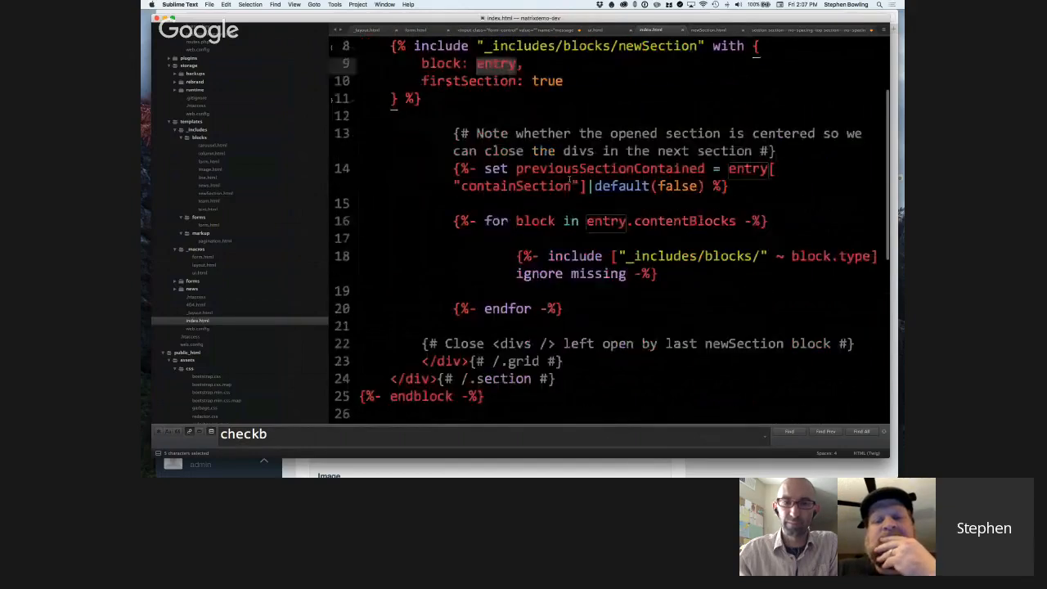
{"action": "scroll", "coordinate": [568, 184], "scroll_direction": "up", "scroll_amount": 1}
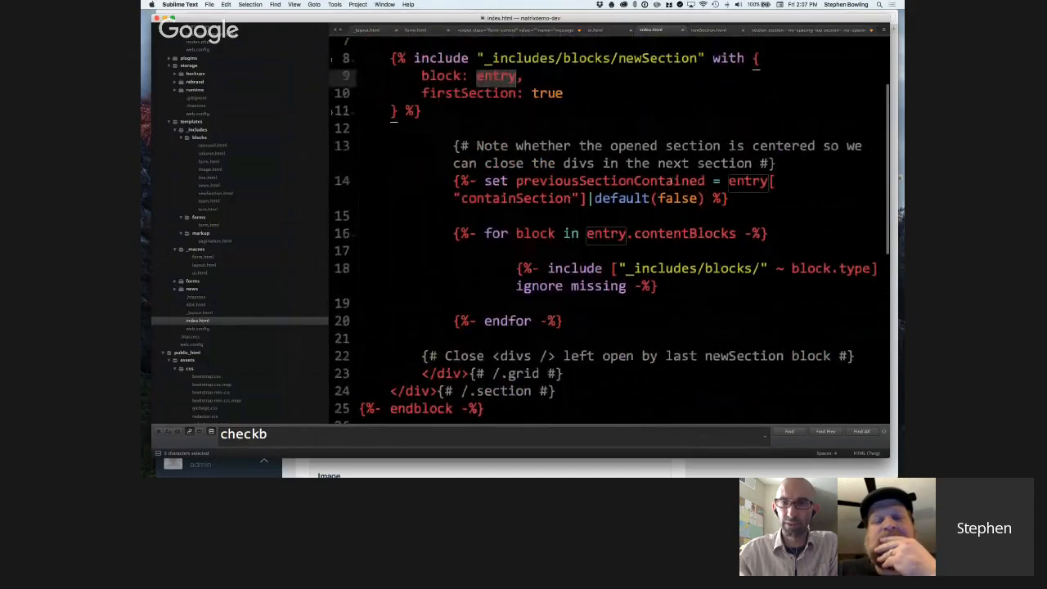
Open newSection.html, review how the class string is built, and highlight the {{ class|trim }} output on the section div.
{"action": "left_click", "coordinate": [707, 30]}
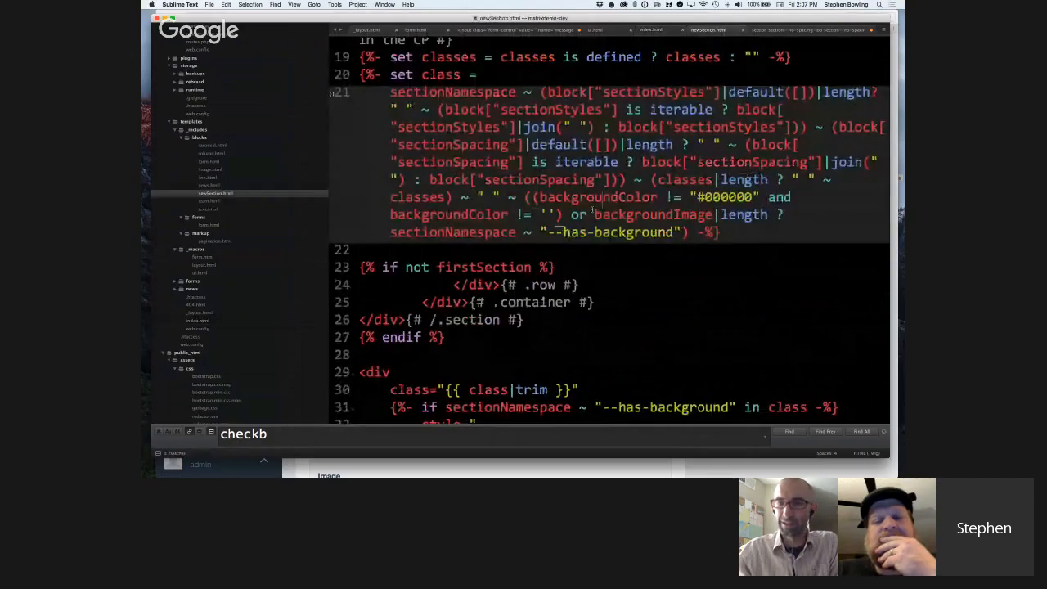
{"action": "scroll", "coordinate": [594, 208], "scroll_direction": "down", "scroll_amount": 5}
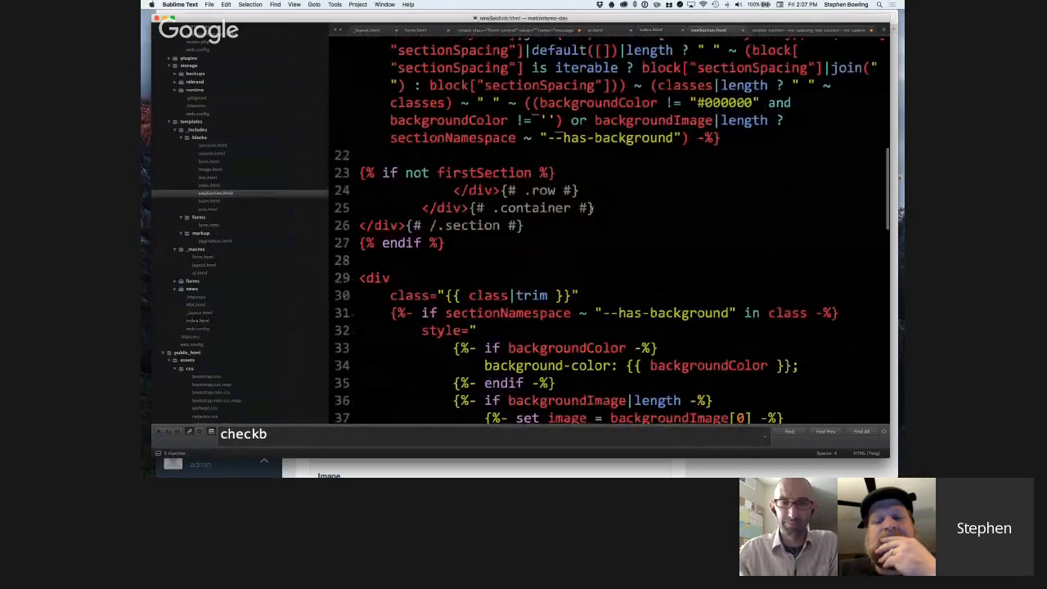
{"action": "scroll", "coordinate": [595, 209], "scroll_direction": "down", "scroll_amount": 7}
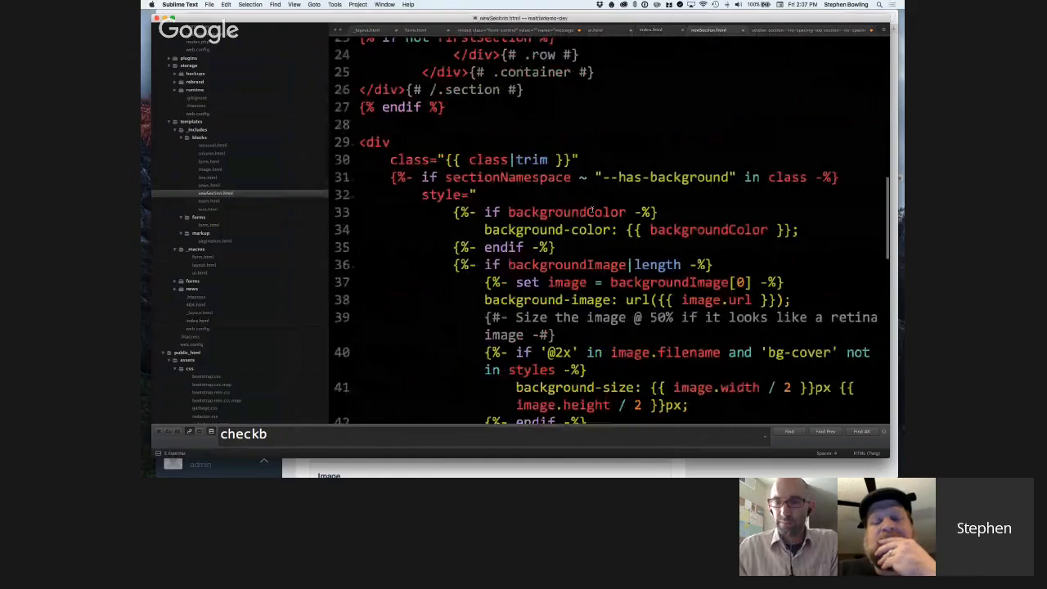
{"action": "scroll", "coordinate": [595, 212], "scroll_direction": "up", "scroll_amount": 7}
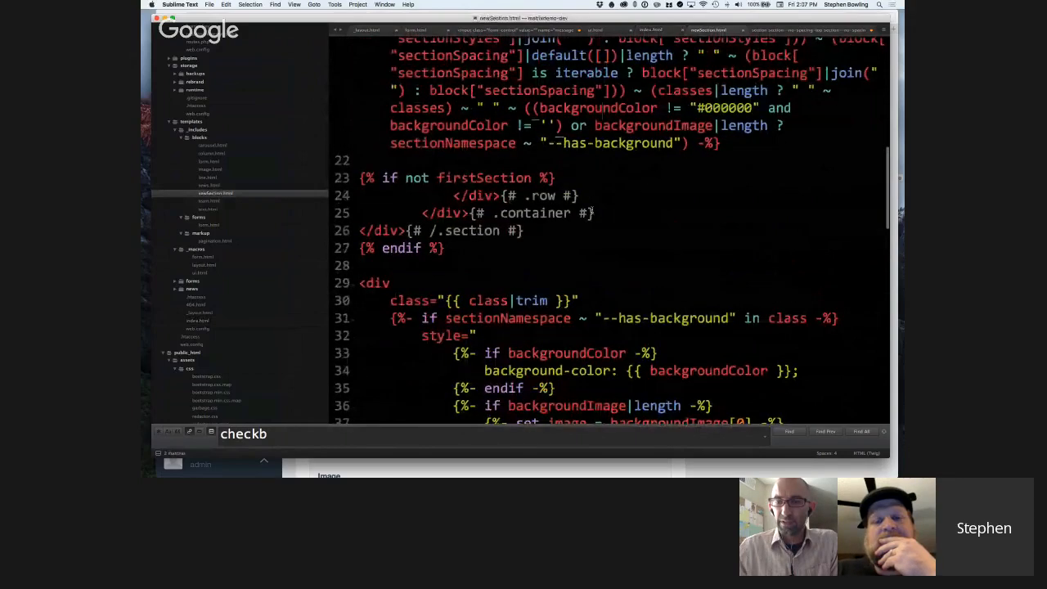
{"action": "scroll", "coordinate": [592, 213], "scroll_direction": "up", "scroll_amount": 7}
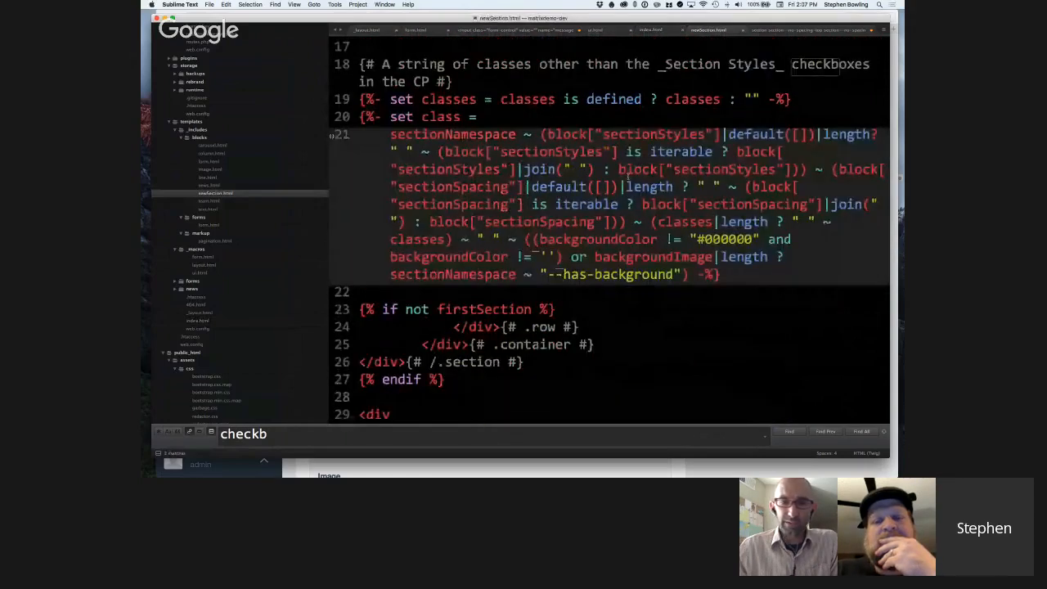
{"action": "scroll", "coordinate": [628, 174], "scroll_direction": "down", "scroll_amount": 4}
{"action": "scroll", "coordinate": [513, 350], "scroll_direction": "down", "scroll_amount": 4}
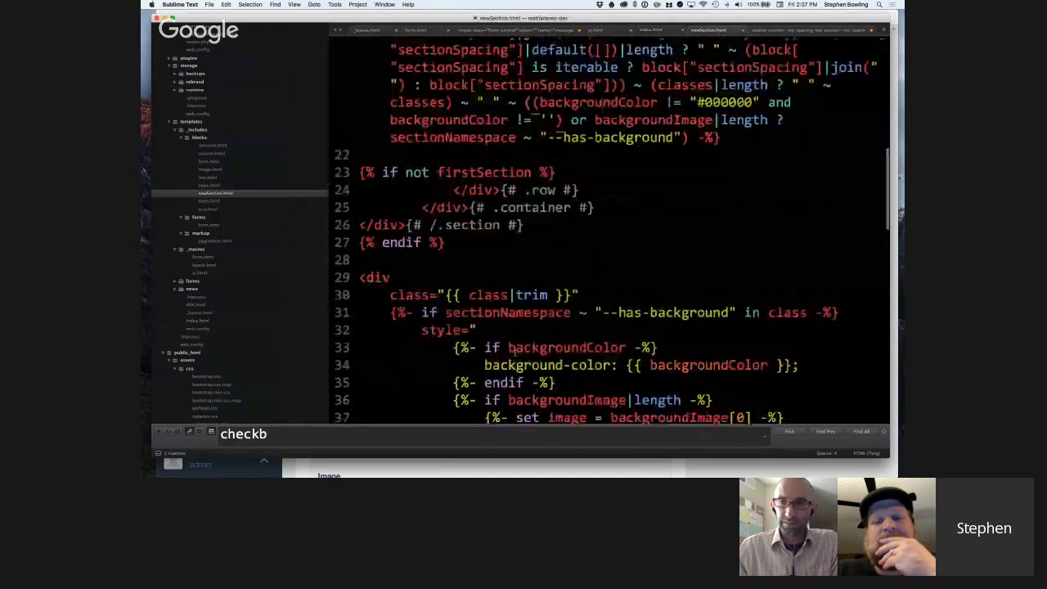
{"action": "scroll", "coordinate": [513, 349], "scroll_direction": "down", "scroll_amount": 4}
{"action": "left_click", "coordinate": [596, 237]}
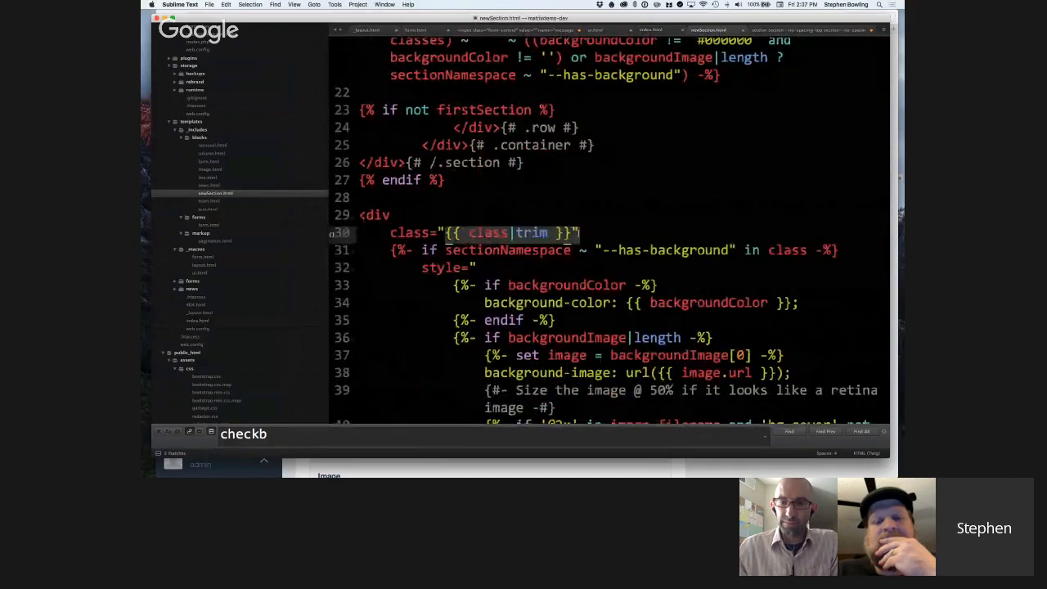
Locate the section div's style attribute and highlight its backgroundColor condition and the background-color declaration inside it.
{"action": "scroll", "coordinate": [598, 246], "scroll_direction": "down", "scroll_amount": 1}
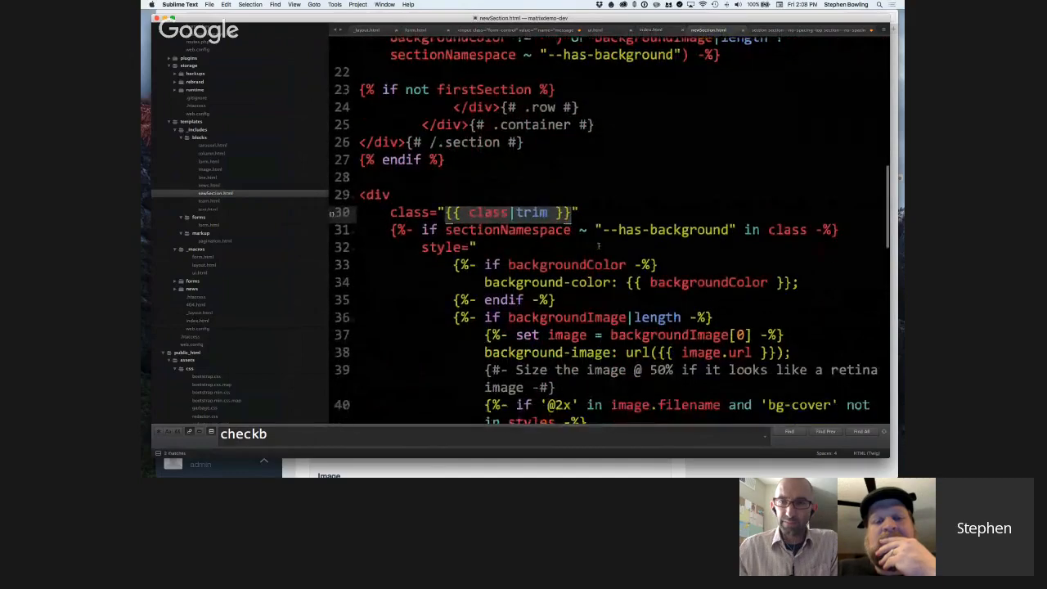
{"action": "scroll", "coordinate": [598, 246], "scroll_direction": "down", "scroll_amount": 1}
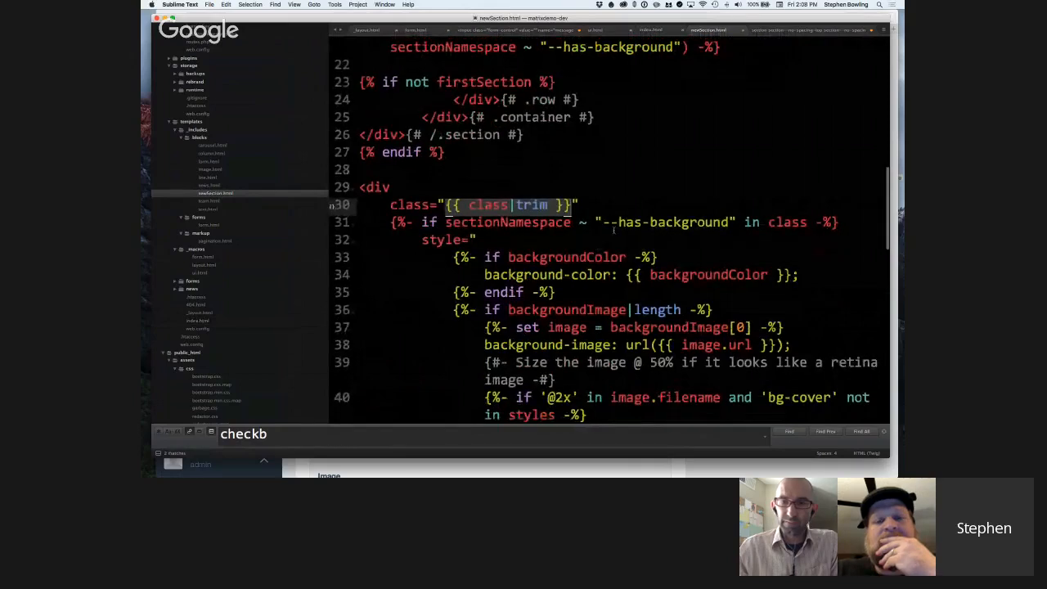
{"action": "scroll", "coordinate": [615, 233], "scroll_direction": "down", "scroll_amount": 4}
{"action": "scroll", "coordinate": [620, 227], "scroll_direction": "down", "scroll_amount": 2}
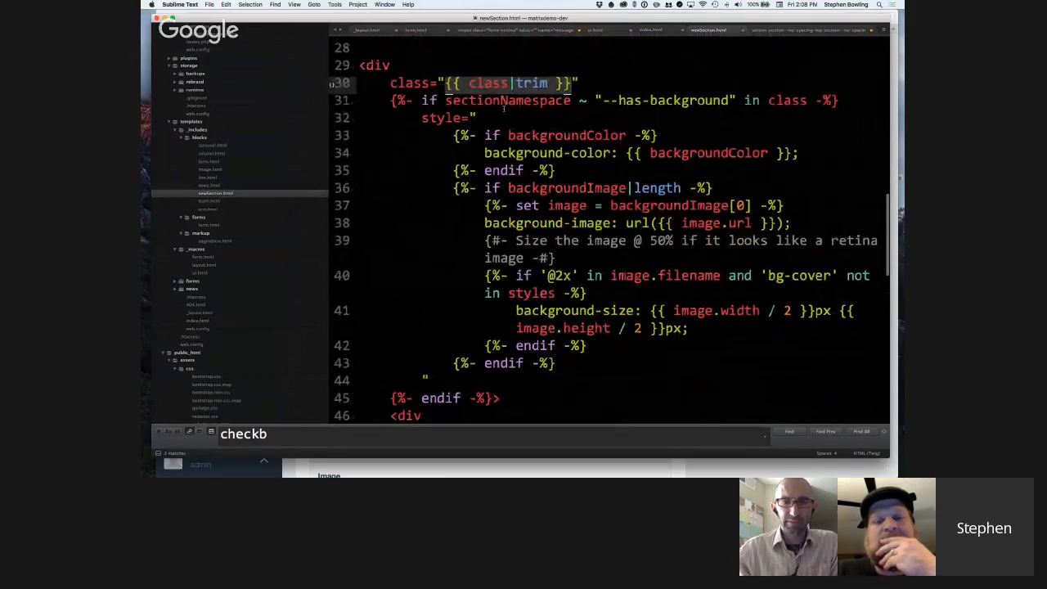
{"action": "scroll", "coordinate": [504, 109], "scroll_direction": "down", "scroll_amount": 1}
{"action": "left_click", "coordinate": [521, 104]}
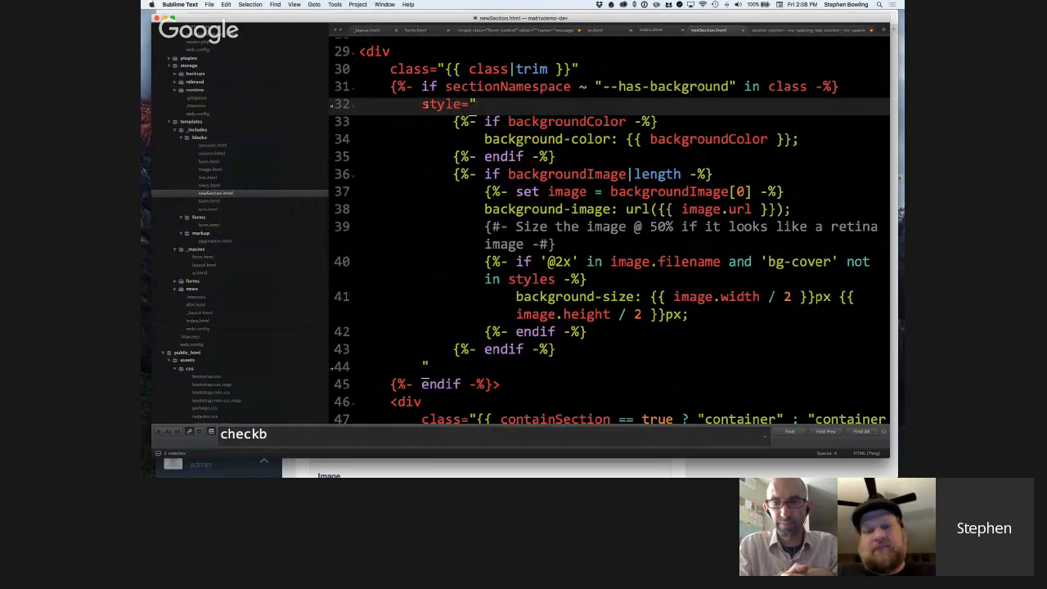
{"action": "left_click_drag", "start_coordinate": [455, 125], "coordinate": [582, 163]}
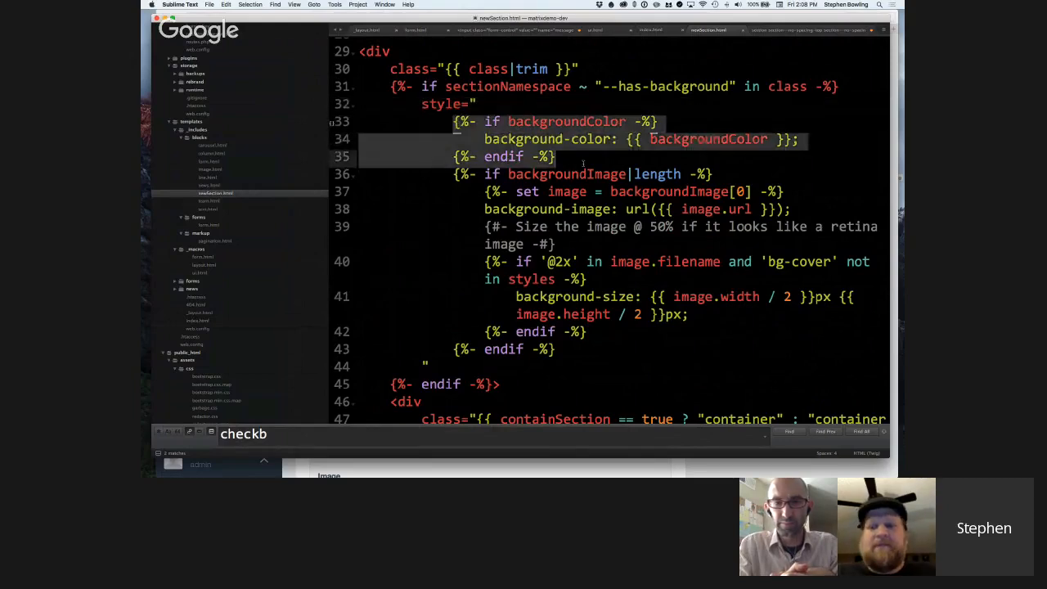
{"action": "left_click", "coordinate": [583, 162]}
{"action": "left_click_drag", "start_coordinate": [500, 139], "coordinate": [808, 140]}
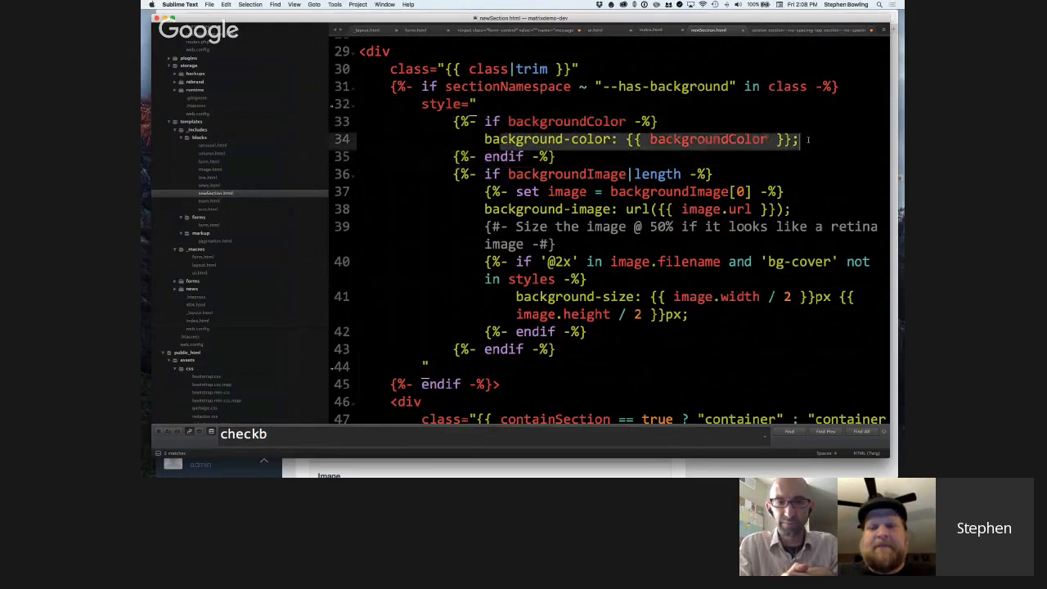
Highlight the whole backgroundImage condition in the style attribute, then just its background-image URL line.
{"action": "left_click_drag", "start_coordinate": [449, 173], "coordinate": [585, 357]}
{"action": "scroll", "coordinate": [647, 257], "scroll_direction": "down", "scroll_amount": 3}
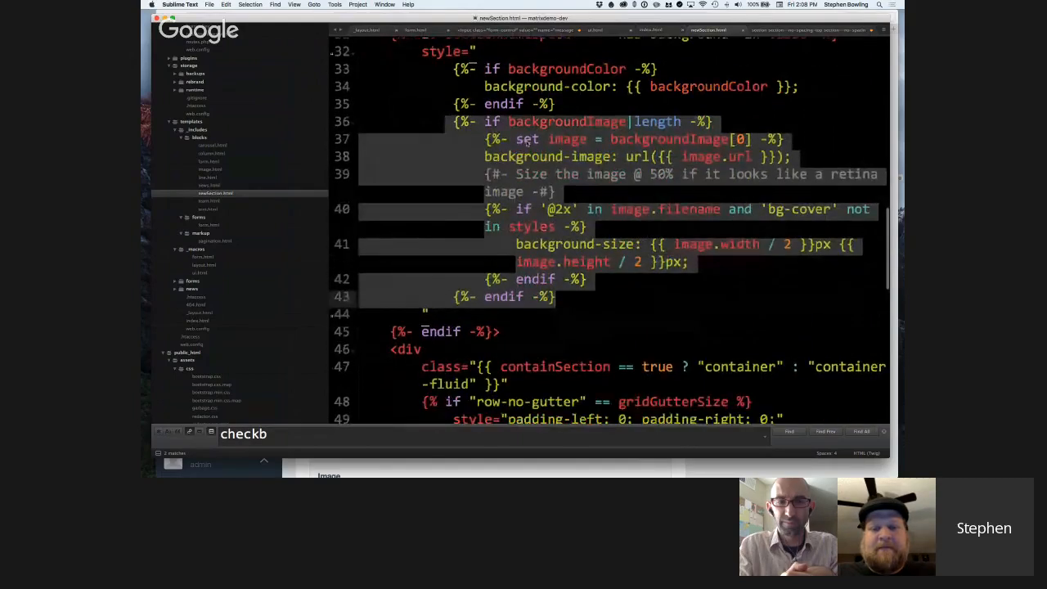
{"action": "left_click", "coordinate": [483, 156]}
{"action": "left_click_drag", "start_coordinate": [483, 156], "coordinate": [791, 157]}
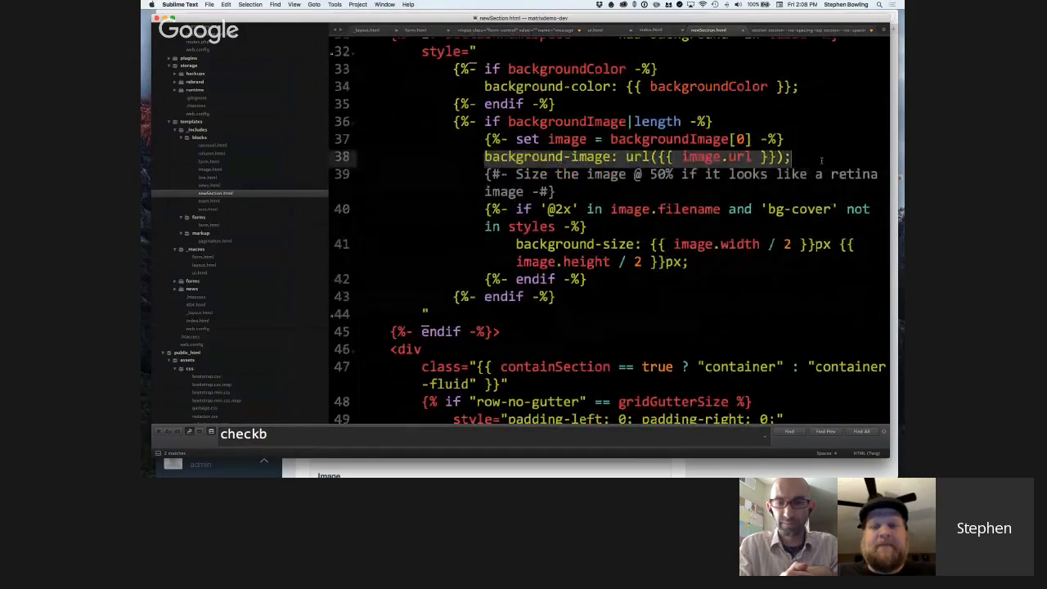
Point out the retina image comment, then highlight the halved image width in background-size and the bg-cover check.
{"action": "left_click", "coordinate": [486, 190]}
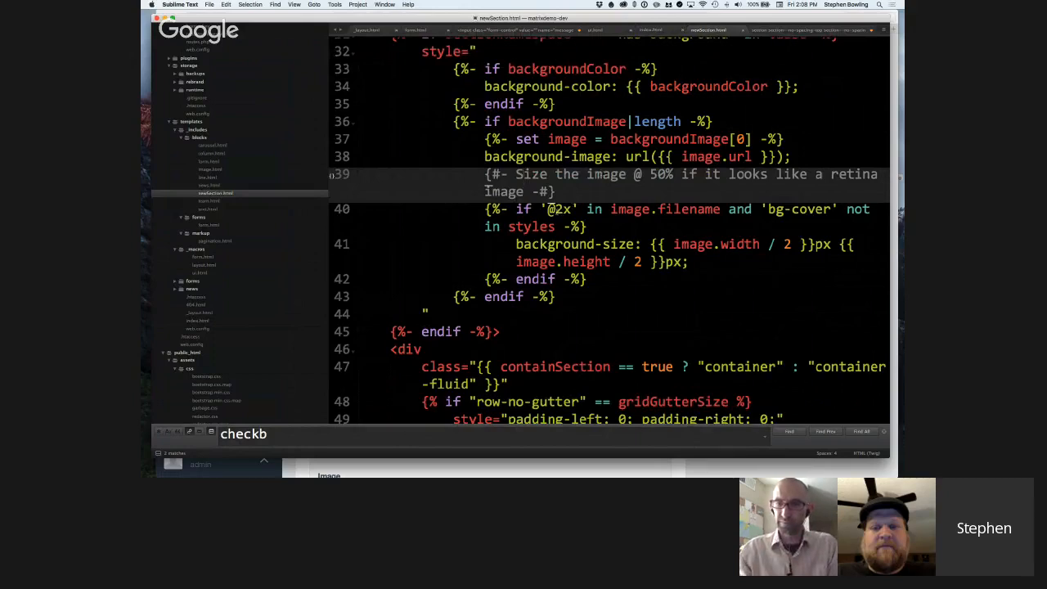
{"action": "scroll", "coordinate": [557, 212], "scroll_direction": "down", "scroll_amount": 1}
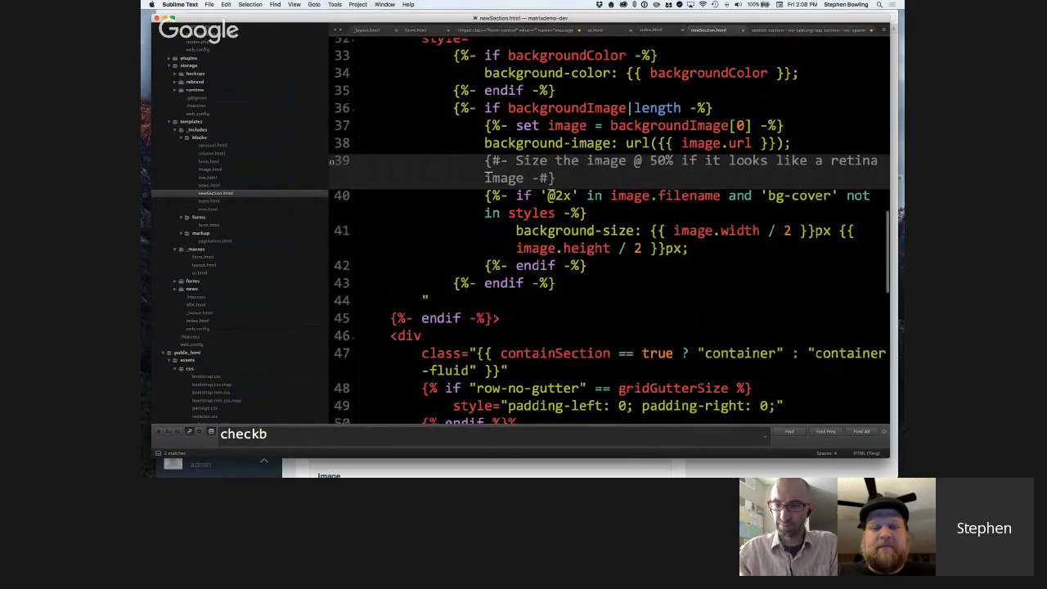
{"action": "left_click_drag", "start_coordinate": [516, 230], "coordinate": [814, 231]}
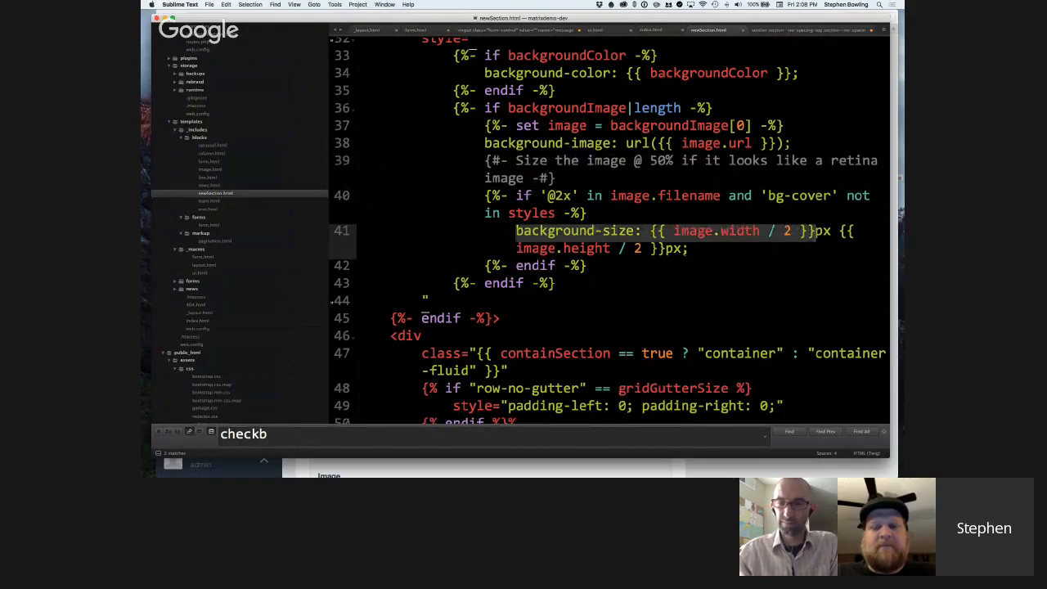
{"action": "left_click", "coordinate": [691, 250]}
{"action": "scroll", "coordinate": [691, 267], "scroll_direction": "down", "scroll_amount": 1}
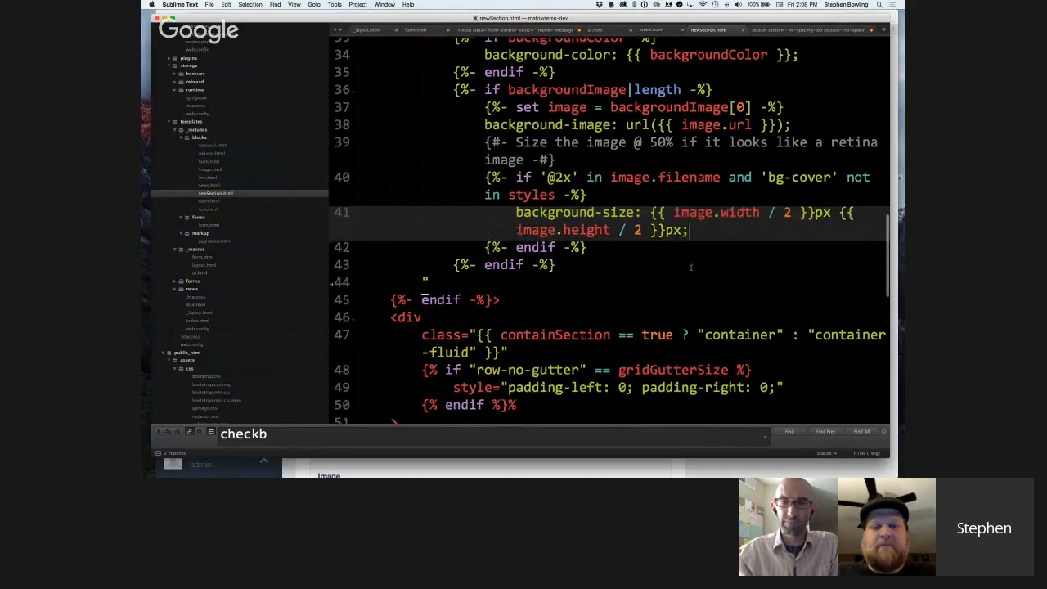
{"action": "left_click_drag", "start_coordinate": [769, 177], "coordinate": [831, 178]}
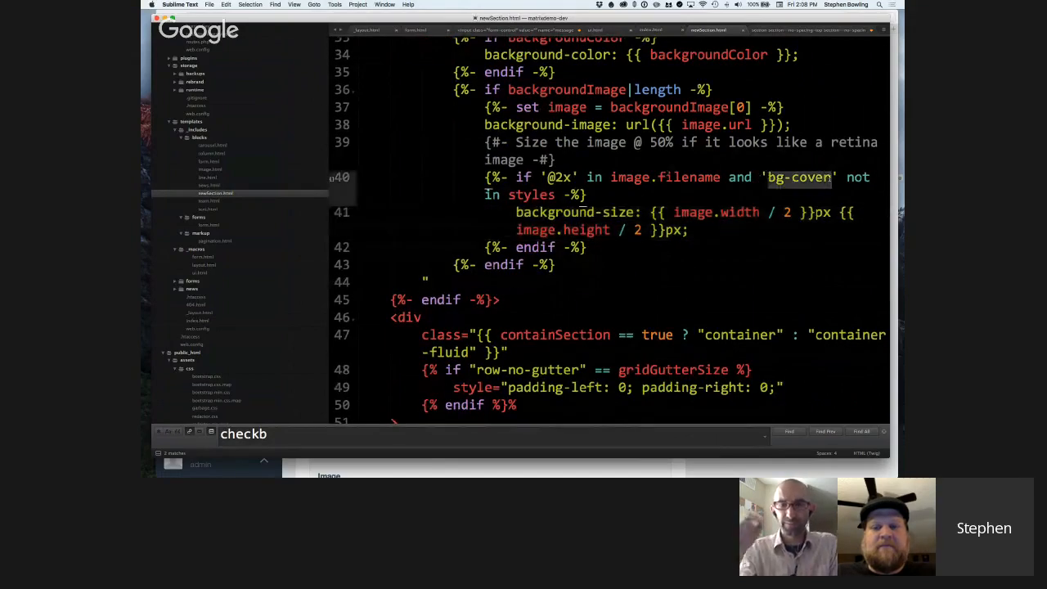
Examine the container div's containSection class, its row-no-gutter padding condition and the gridClass definition in newSection.html.
{"action": "scroll", "coordinate": [616, 237], "scroll_direction": "down", "scroll_amount": 1}
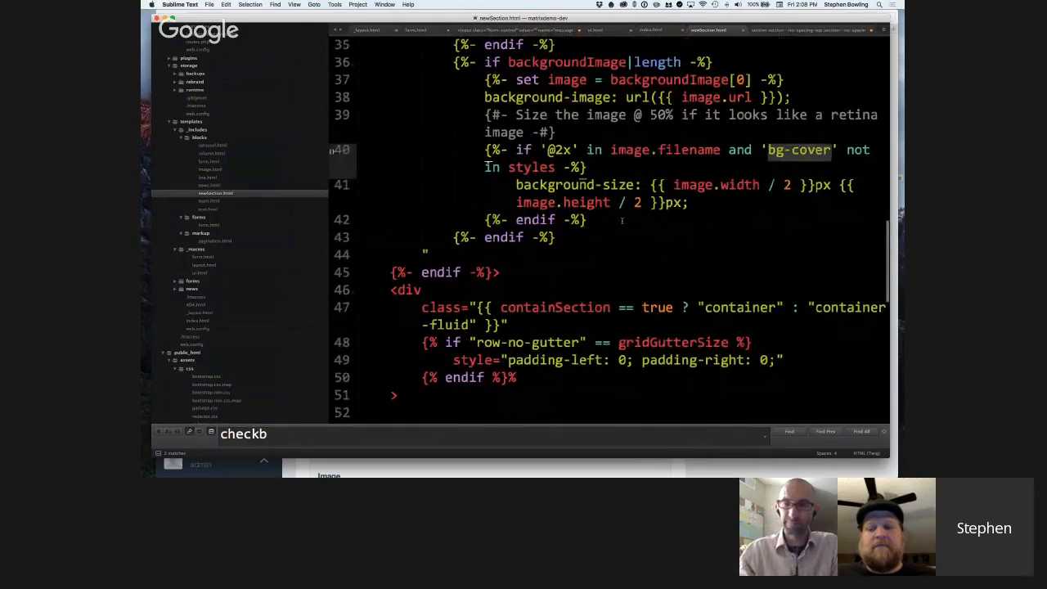
{"action": "scroll", "coordinate": [620, 225], "scroll_direction": "down", "scroll_amount": 1}
{"action": "scroll", "coordinate": [622, 221], "scroll_direction": "down", "scroll_amount": 1}
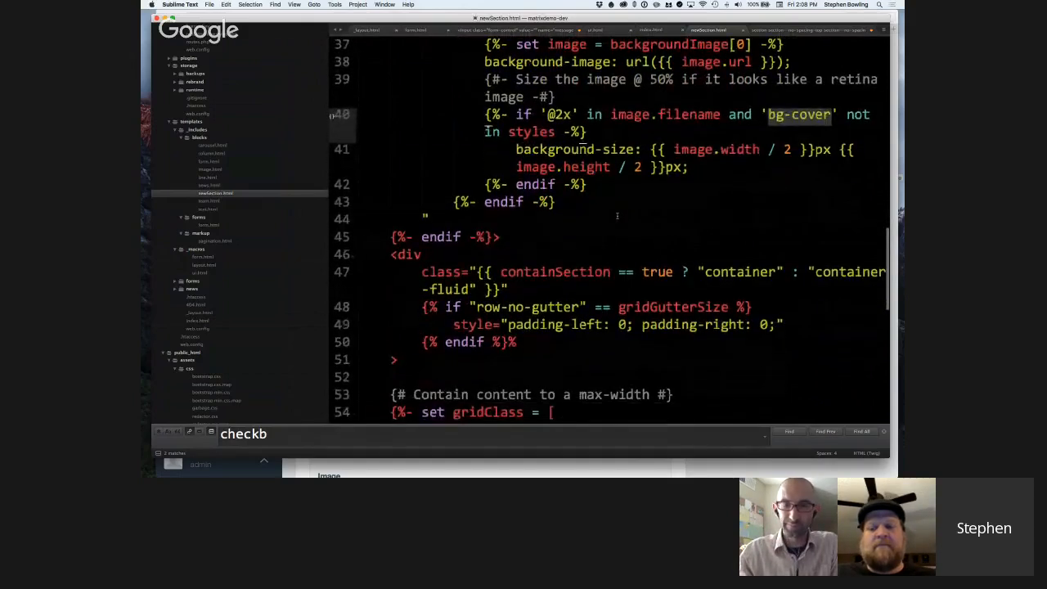
{"action": "scroll", "coordinate": [618, 218], "scroll_direction": "up", "scroll_amount": 4}
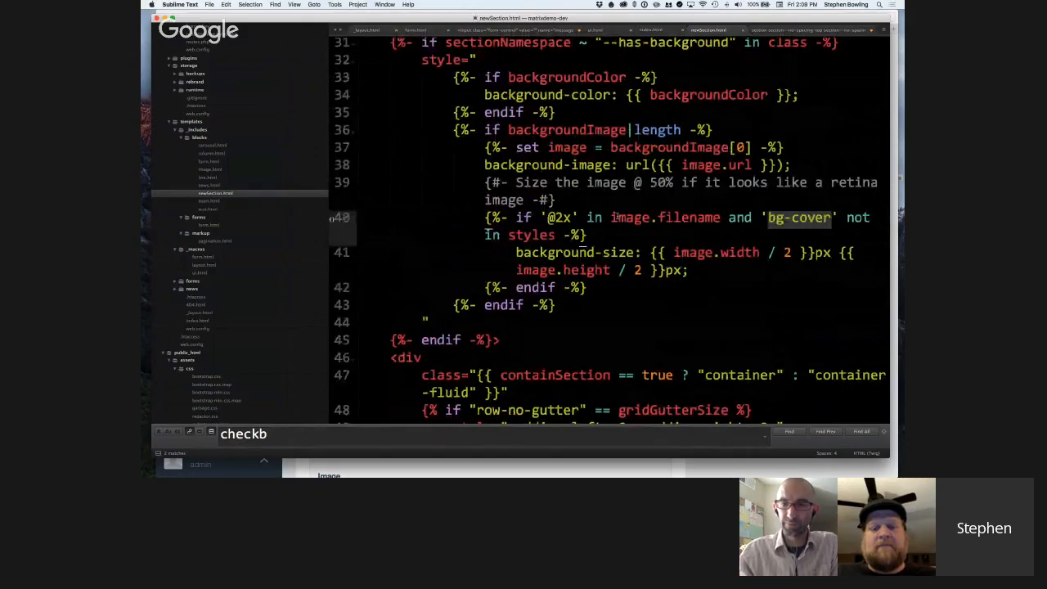
{"action": "scroll", "coordinate": [616, 217], "scroll_direction": "down", "scroll_amount": 5}
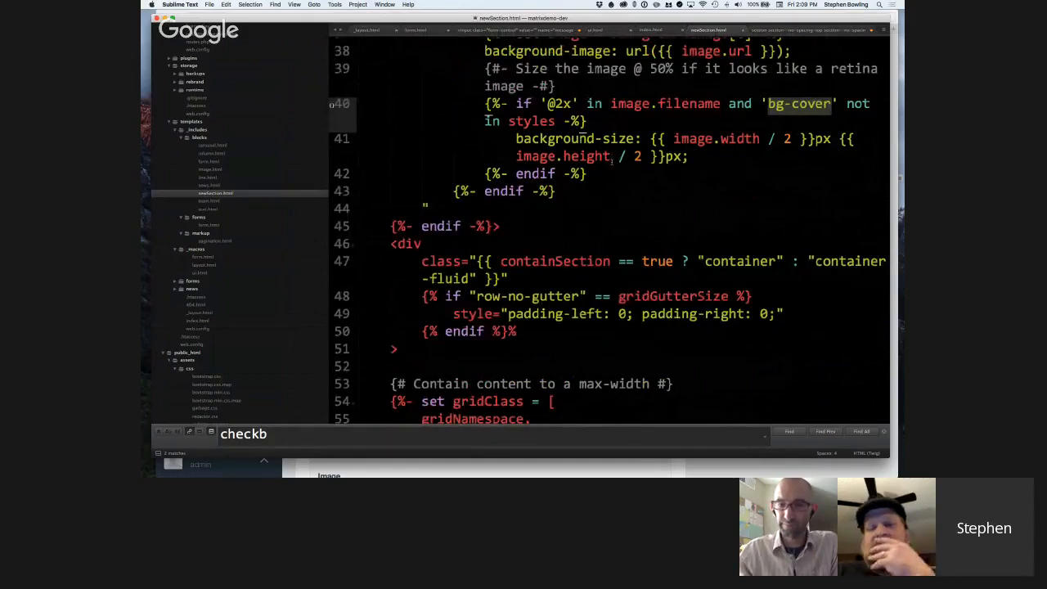
{"action": "scroll", "coordinate": [612, 163], "scroll_direction": "down", "scroll_amount": 3}
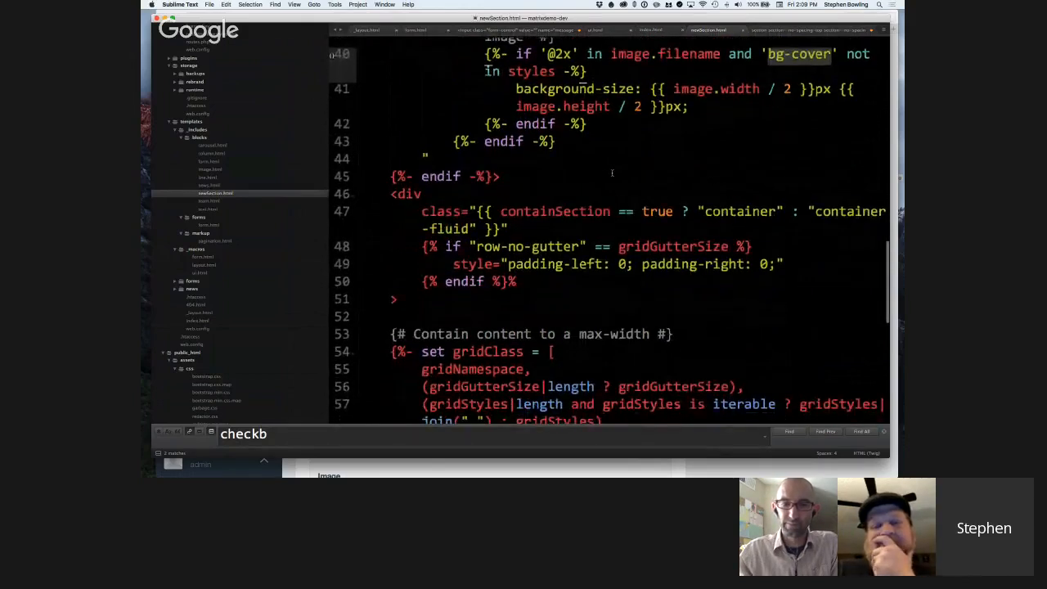
{"action": "scroll", "coordinate": [612, 173], "scroll_direction": "down", "scroll_amount": 3}
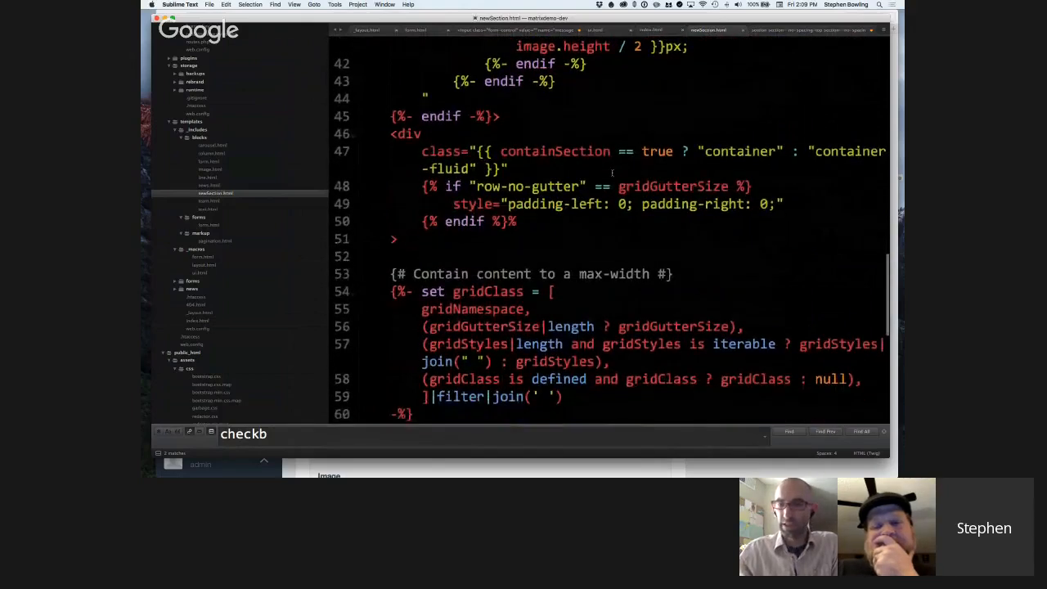
Point out the container div's opening tag and its zero-padding style line in newSection.html.
{"action": "scroll", "coordinate": [612, 173], "scroll_direction": "down", "scroll_amount": 1}
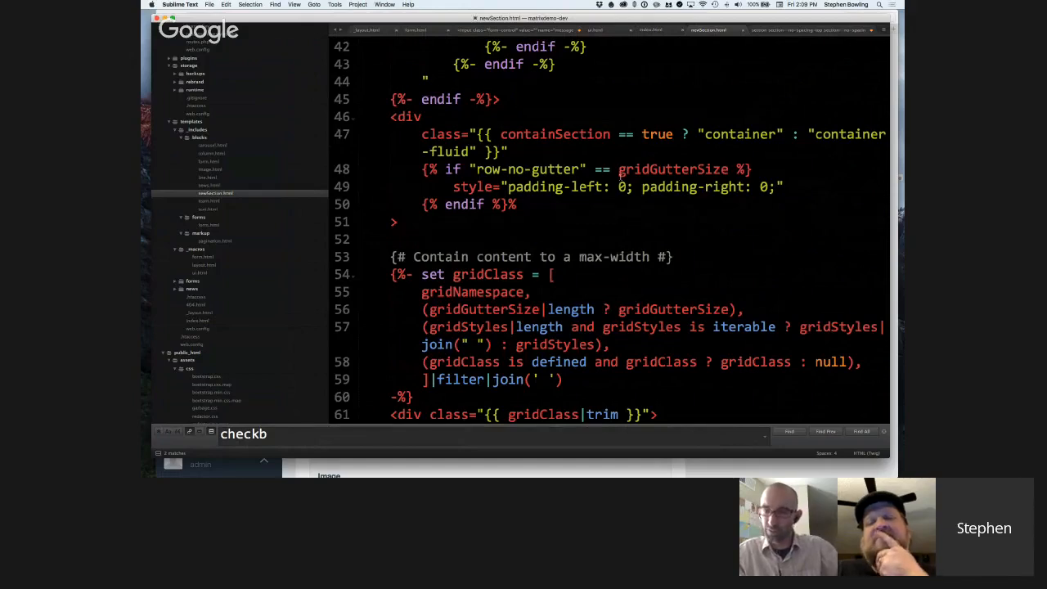
{"action": "scroll", "coordinate": [620, 174], "scroll_direction": "down", "scroll_amount": 1}
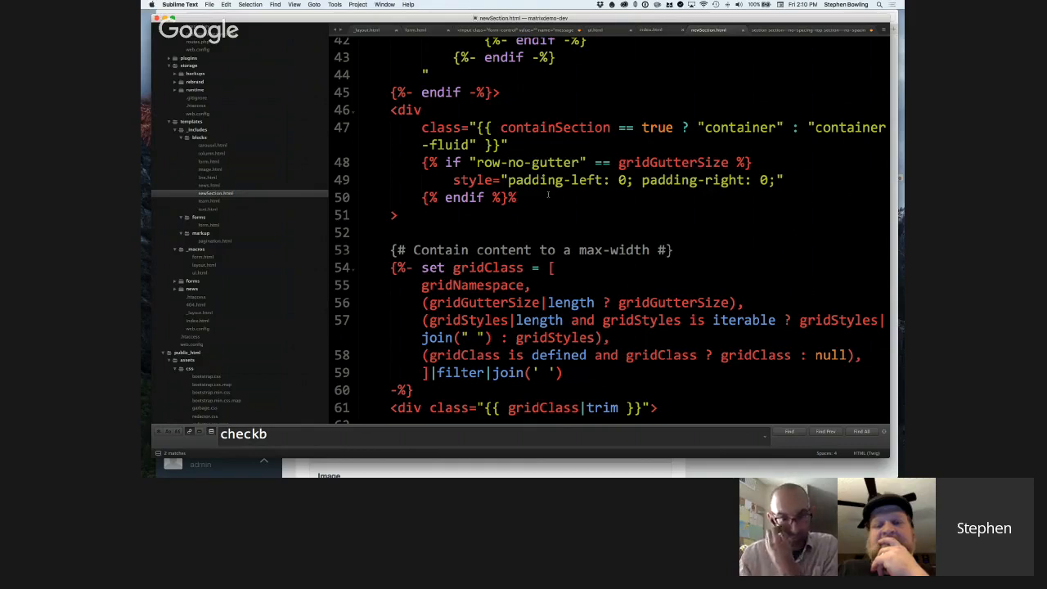
{"action": "scroll", "coordinate": [434, 107], "scroll_direction": "up", "scroll_amount": 2}
{"action": "left_click", "coordinate": [393, 137]}
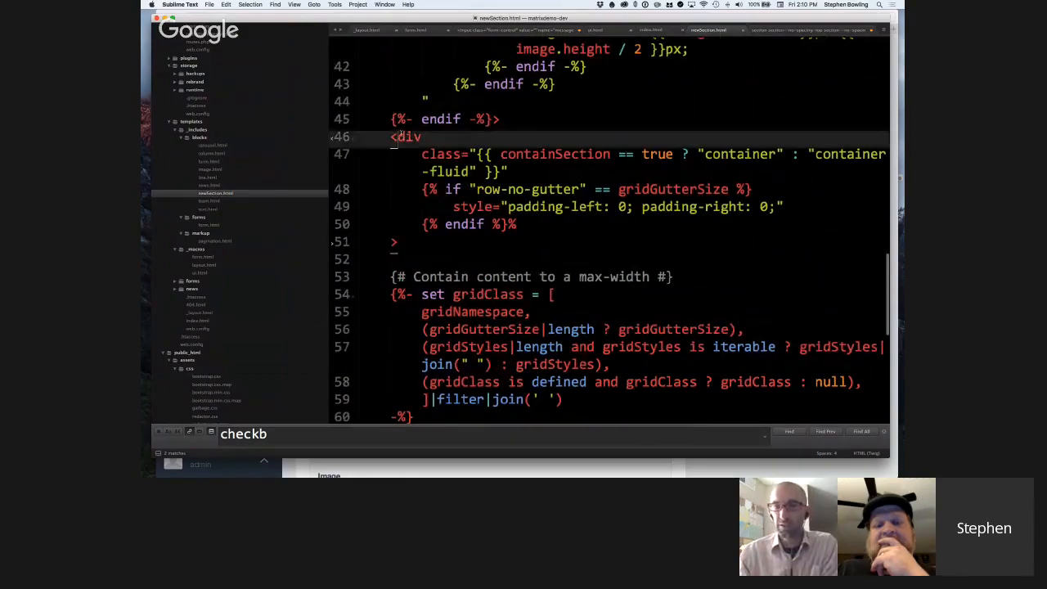
{"action": "left_click_drag", "start_coordinate": [393, 137], "coordinate": [440, 211]}
{"action": "left_click", "coordinate": [441, 211]}
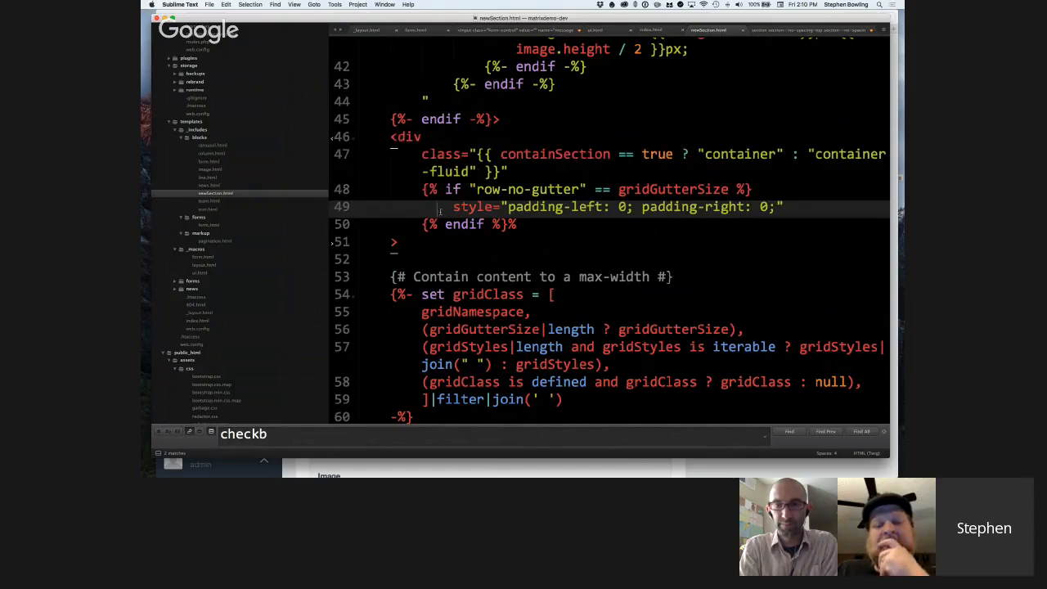
Highlight the whole row-no-gutter condition, then its row-no-gutter string, the gridGutterSize variable and the padding declarations.
{"action": "scroll", "coordinate": [440, 211], "scroll_direction": "down", "scroll_amount": 3}
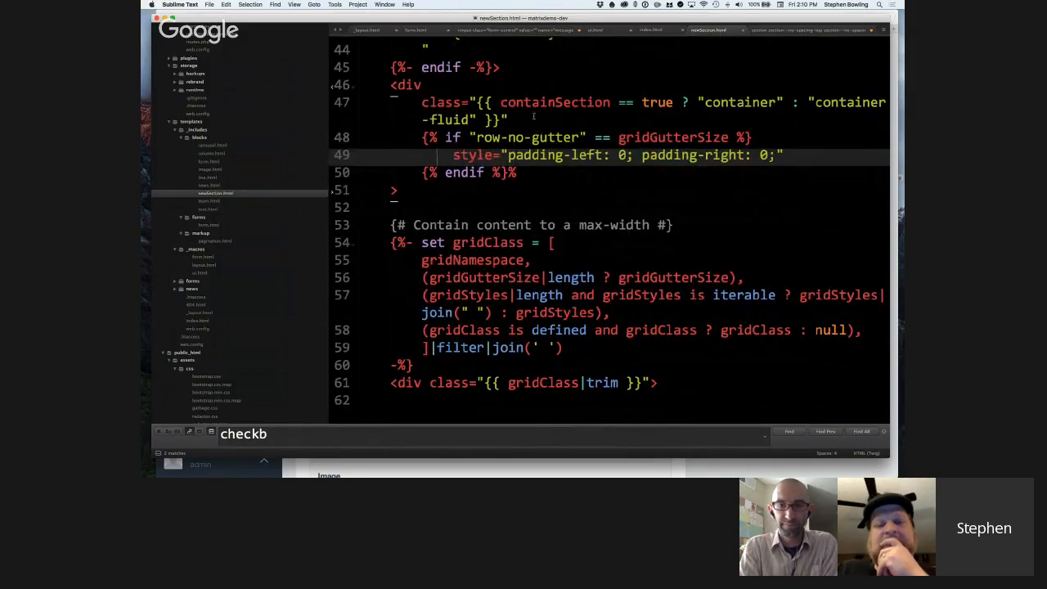
{"action": "scroll", "coordinate": [530, 123], "scroll_direction": "down", "scroll_amount": 1}
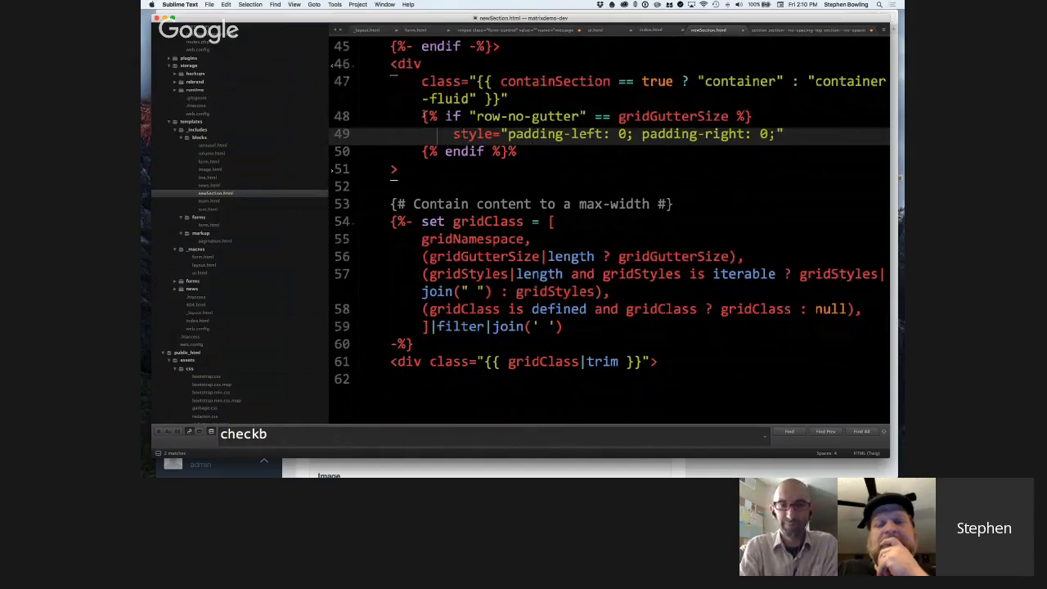
{"action": "left_click_drag", "start_coordinate": [422, 117], "coordinate": [365, 117]}
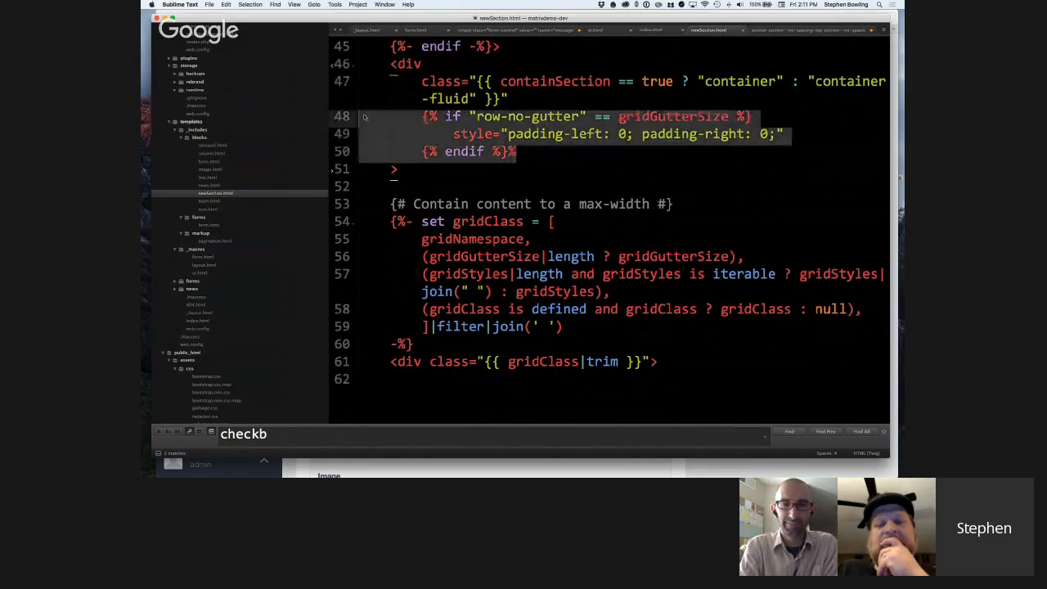
{"action": "left_click", "coordinate": [476, 119]}
{"action": "left_click_drag", "start_coordinate": [476, 118], "coordinate": [578, 118]}
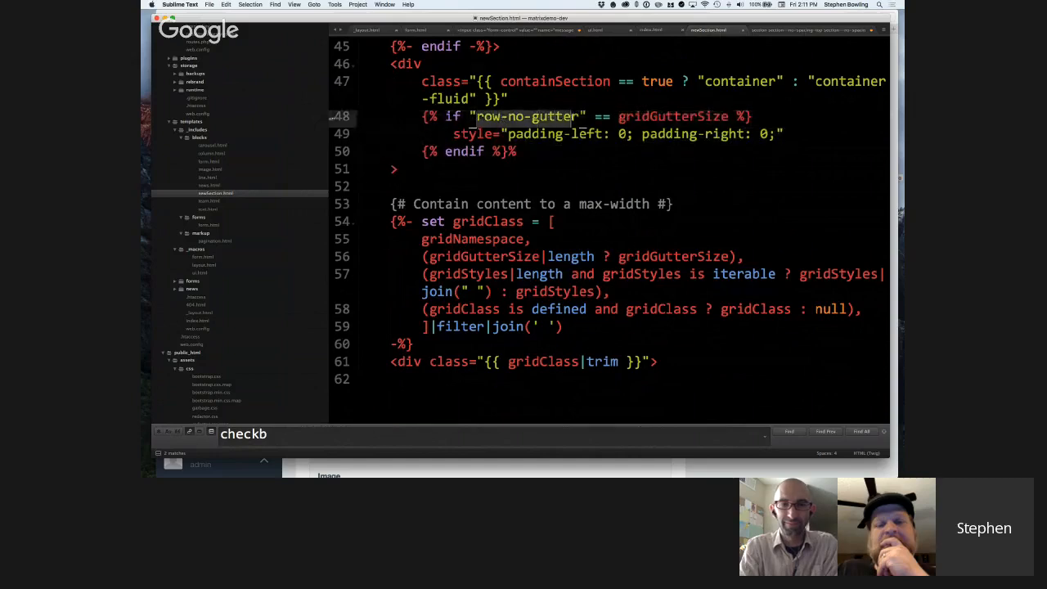
{"action": "left_click", "coordinate": [587, 118]}
{"action": "double_click", "coordinate": [681, 118]}
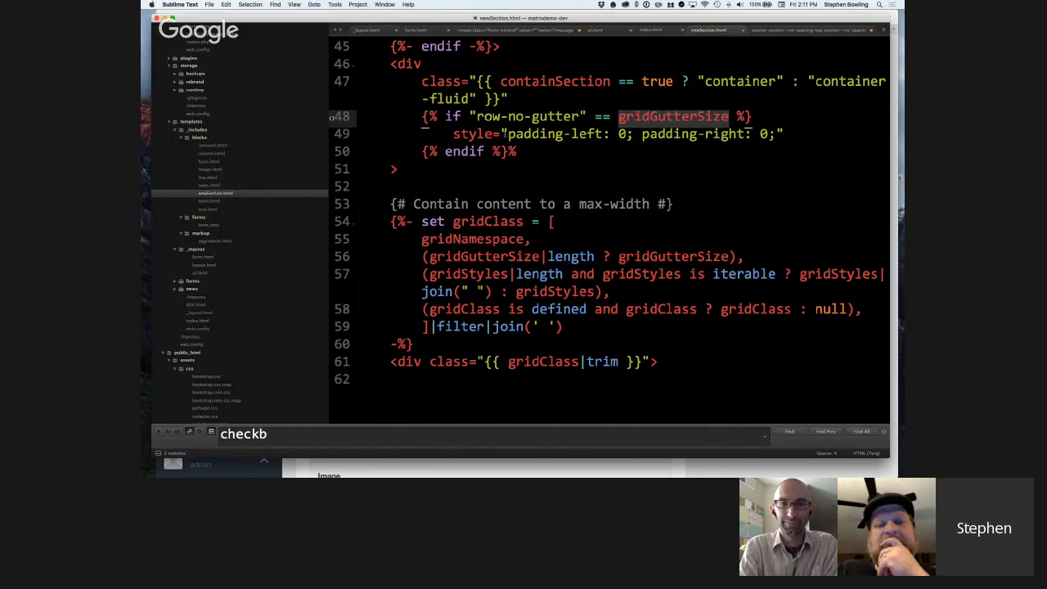
{"action": "left_click_drag", "start_coordinate": [508, 134], "coordinate": [773, 137]}
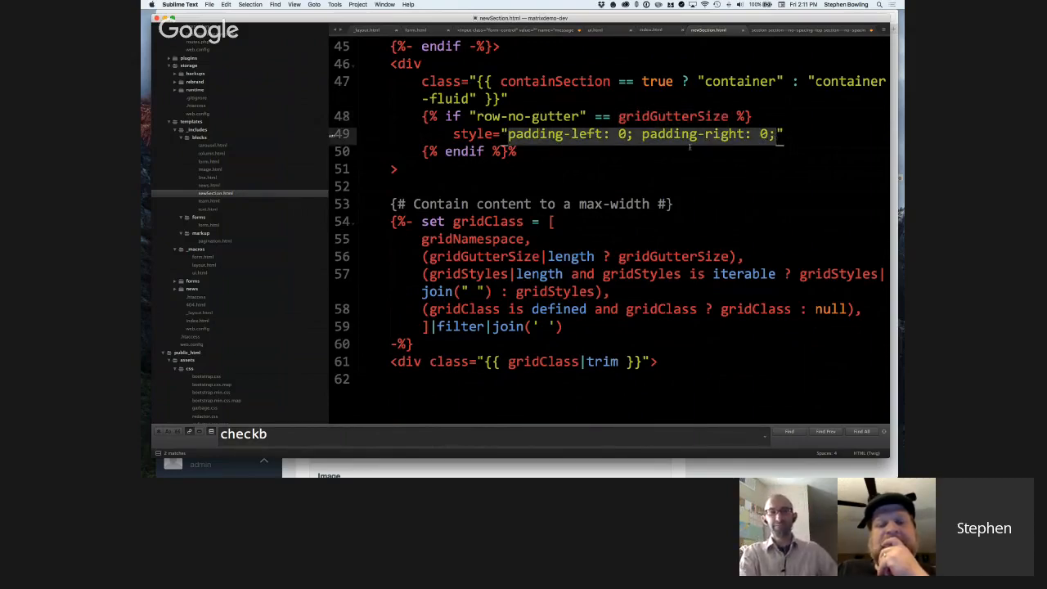
Bring up index.html after the gridClass definition, then switch to Safari and open the page entry's Live Preview.
{"action": "scroll", "coordinate": [681, 146], "scroll_direction": "down", "scroll_amount": 3}
{"action": "scroll", "coordinate": [486, 252], "scroll_direction": "down", "scroll_amount": 2}
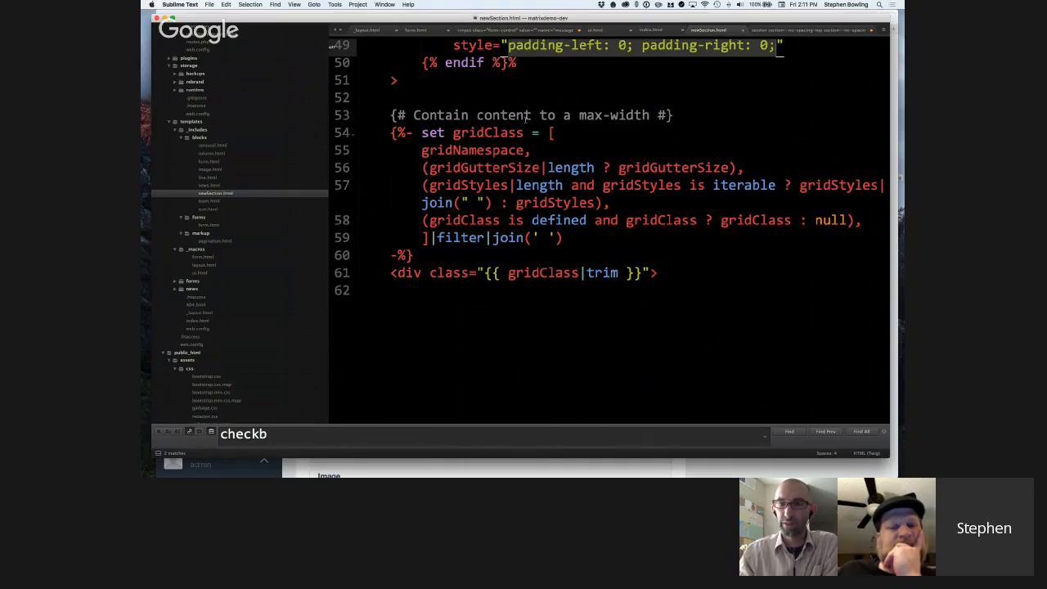
{"action": "left_click", "coordinate": [648, 31]}
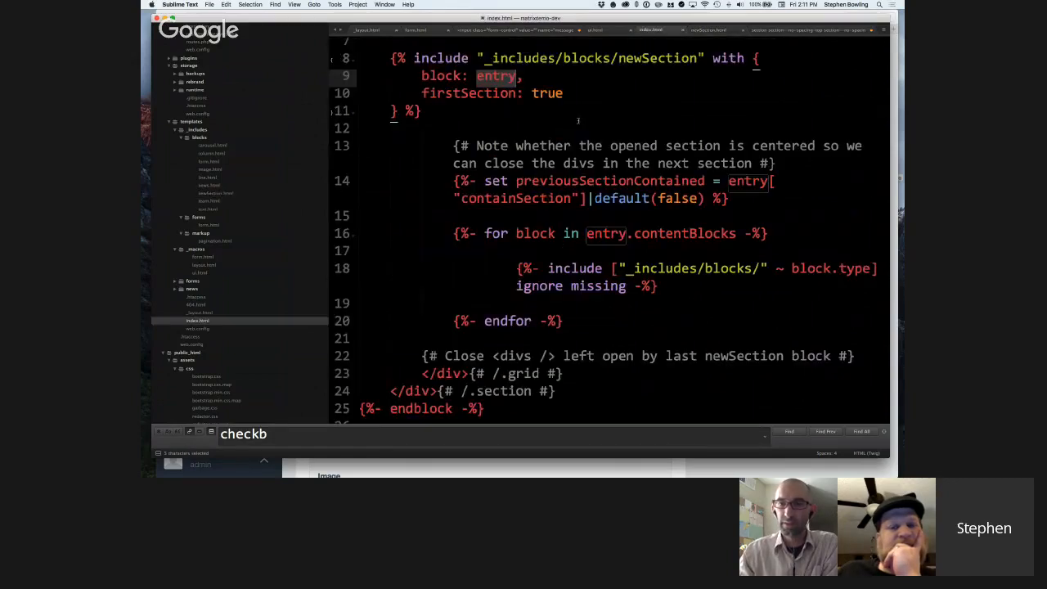
{"action": "key", "text": "super+Tab"}
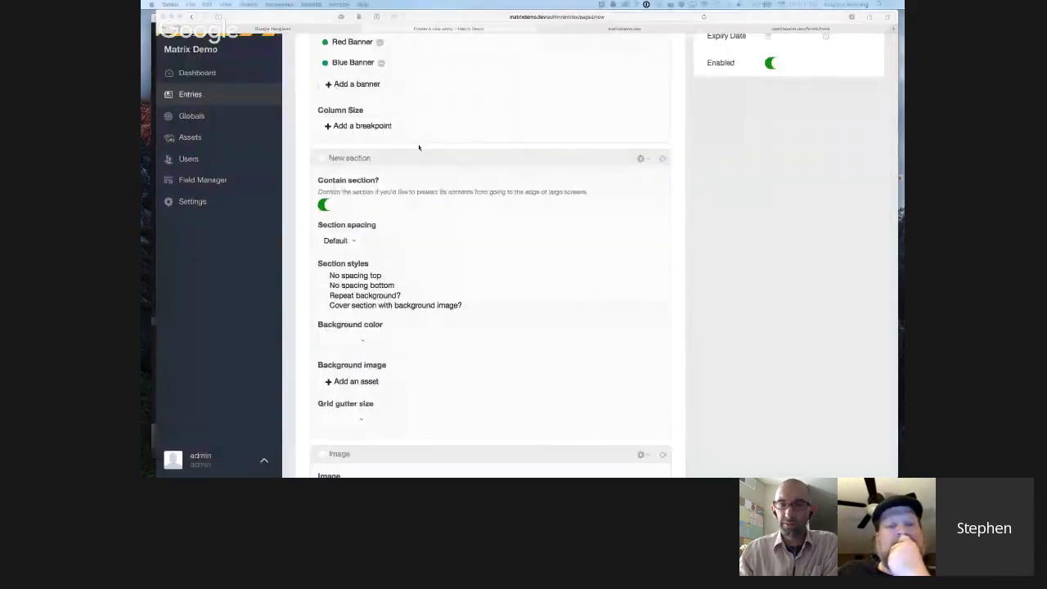
{"action": "scroll", "coordinate": [419, 147], "scroll_direction": "up", "scroll_amount": 5}
{"action": "left_click", "coordinate": [754, 116]}
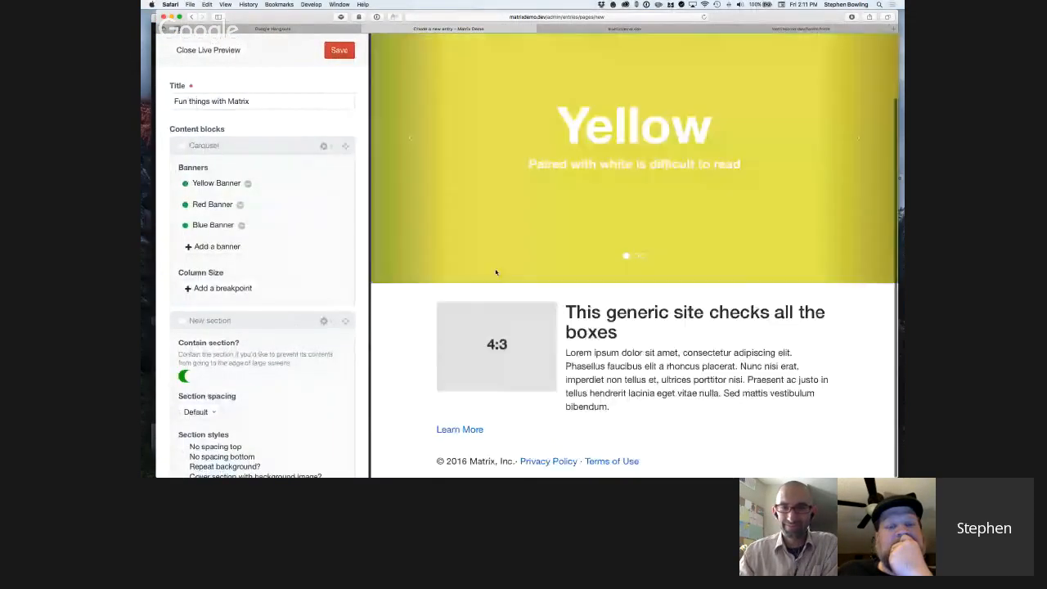
Examine the entry's content blocks and section settings beside the preview, from the Carousel block to the Text block's column size.
{"action": "scroll", "coordinate": [263, 262], "scroll_direction": "down", "scroll_amount": 5}
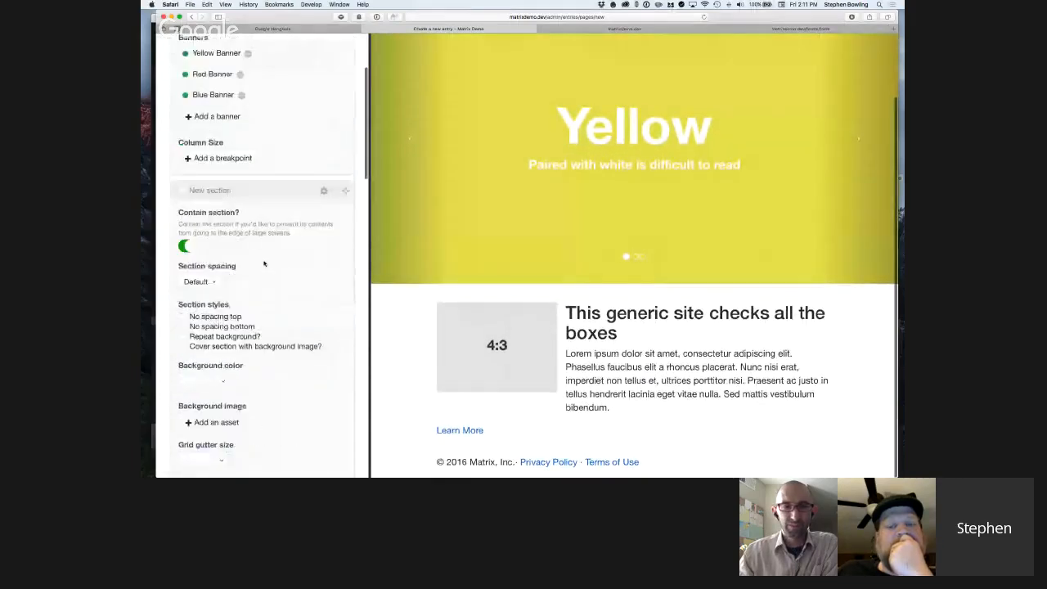
{"action": "scroll", "coordinate": [263, 262], "scroll_direction": "down", "scroll_amount": 10}
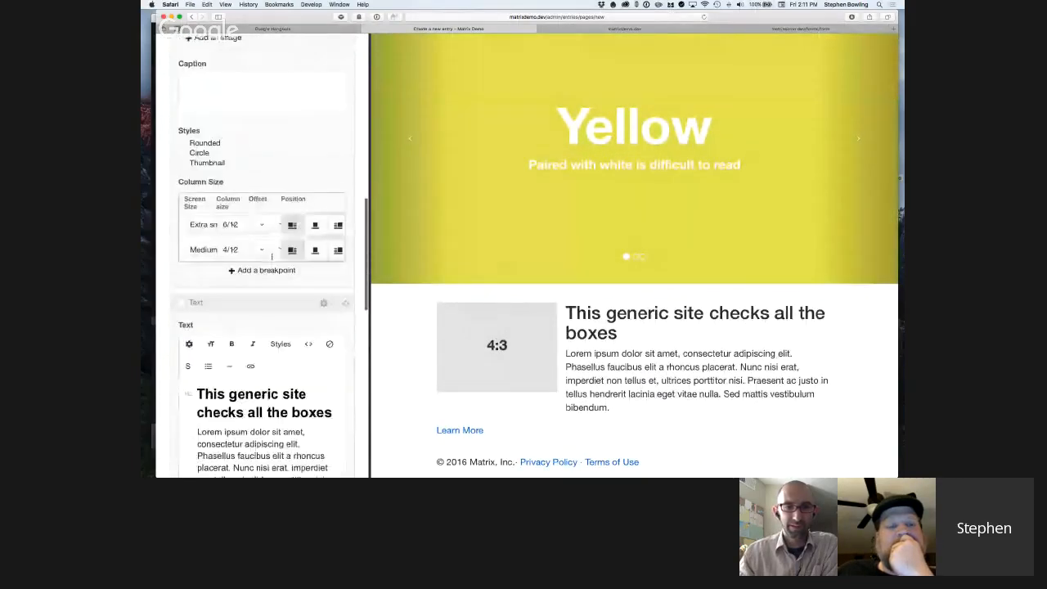
{"action": "scroll", "coordinate": [271, 256], "scroll_direction": "down", "scroll_amount": 10}
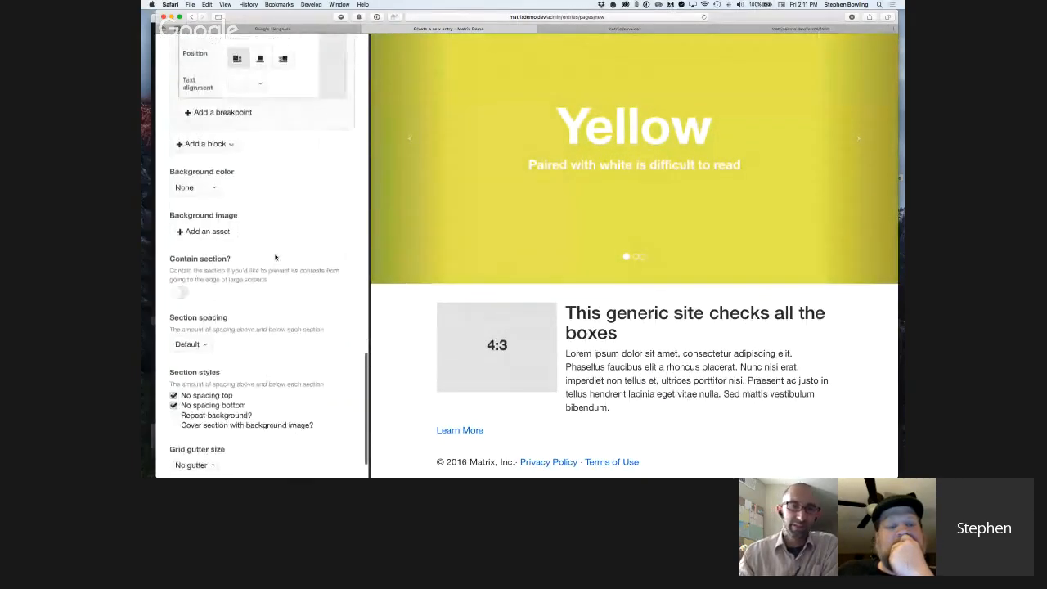
{"action": "scroll", "coordinate": [275, 257], "scroll_direction": "up", "scroll_amount": 10}
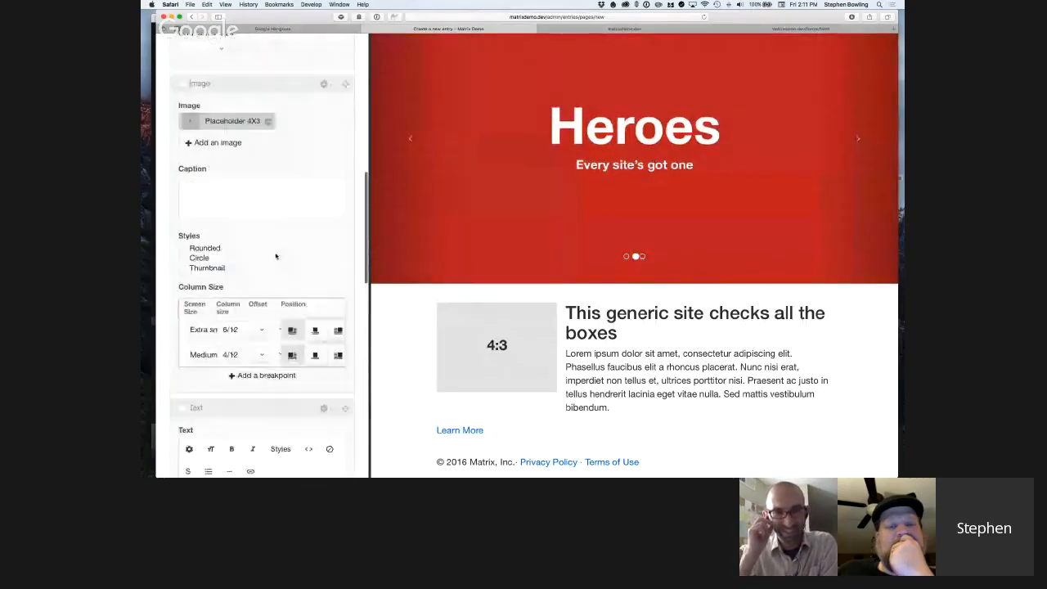
{"action": "scroll", "coordinate": [276, 255], "scroll_direction": "up", "scroll_amount": 3}
{"action": "scroll", "coordinate": [274, 257], "scroll_direction": "down", "scroll_amount": 2}
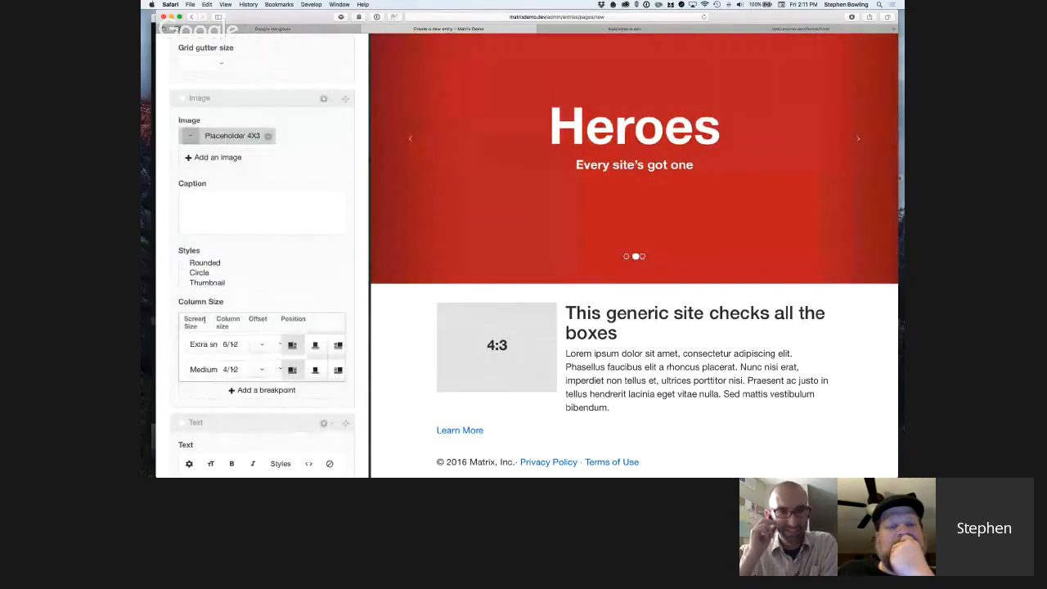
{"action": "scroll", "coordinate": [311, 330], "scroll_direction": "down", "scroll_amount": 5}
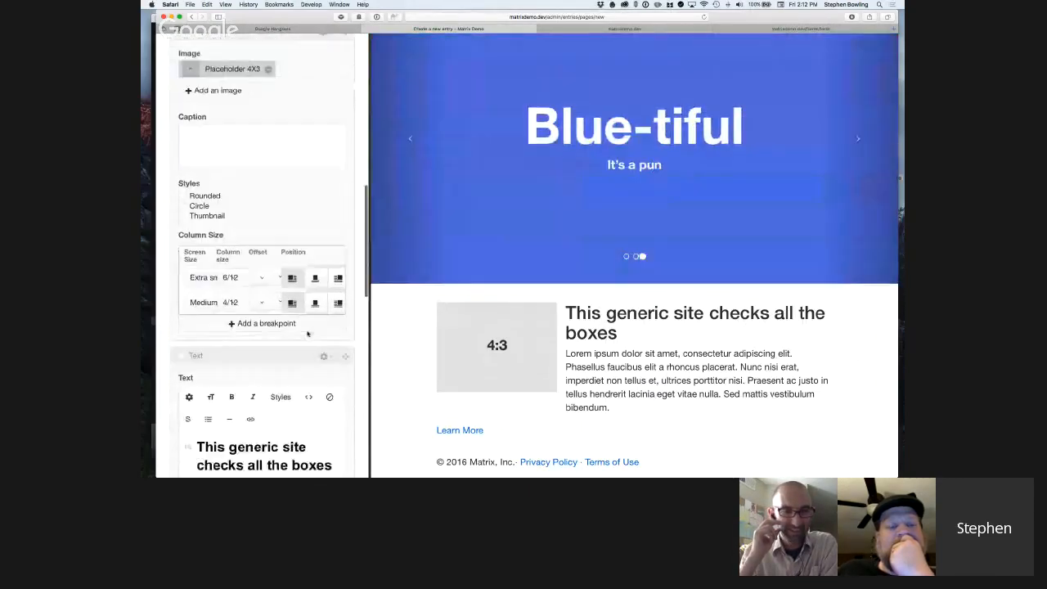
{"action": "scroll", "coordinate": [311, 330], "scroll_direction": "down", "scroll_amount": 7}
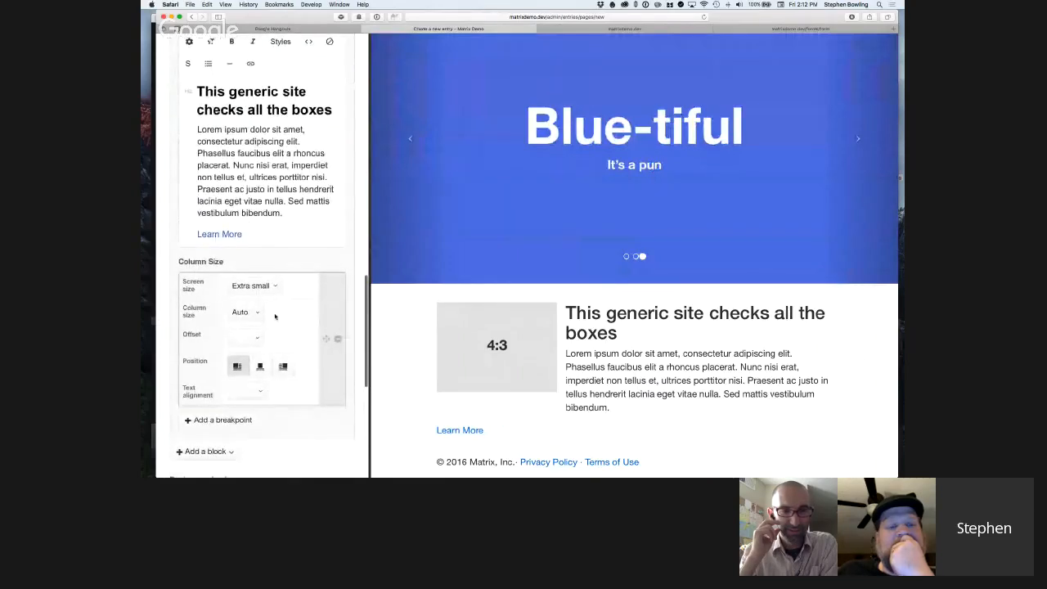
Review the Text block's Screen size options and compare its column settings with the Image block's breakpoints.
{"action": "left_click", "coordinate": [271, 285]}
{"action": "left_click", "coordinate": [271, 290]}
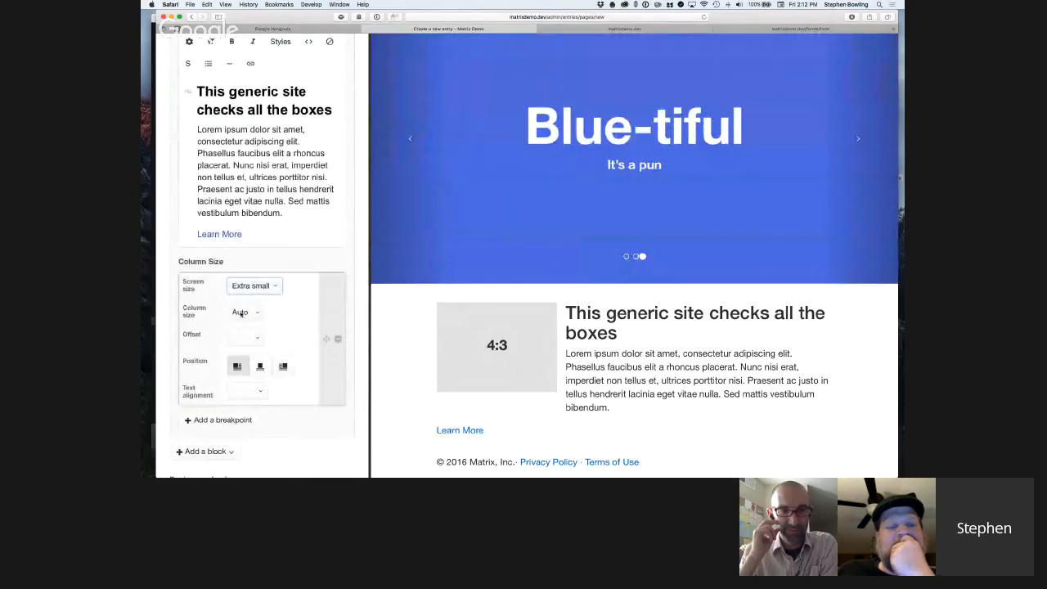
{"action": "left_click", "coordinate": [256, 287]}
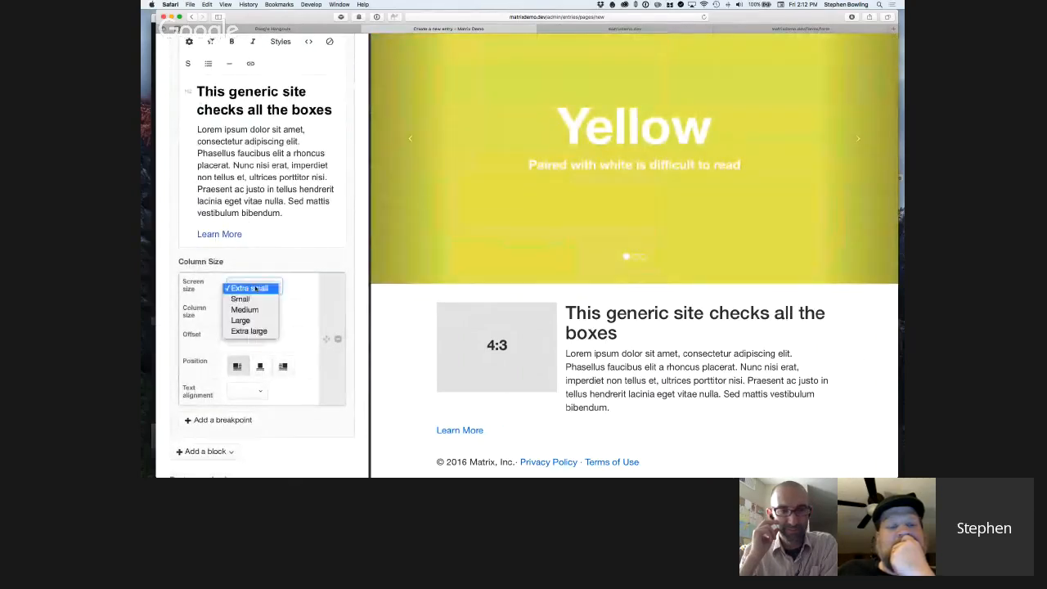
{"action": "left_click", "coordinate": [299, 288]}
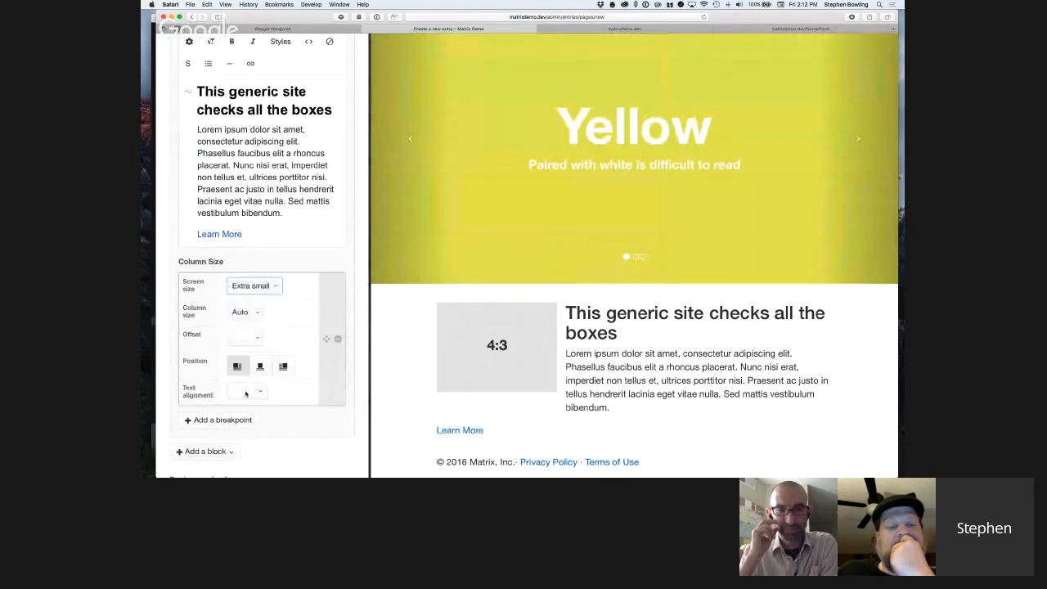
{"action": "scroll", "coordinate": [256, 383], "scroll_direction": "up", "scroll_amount": 10}
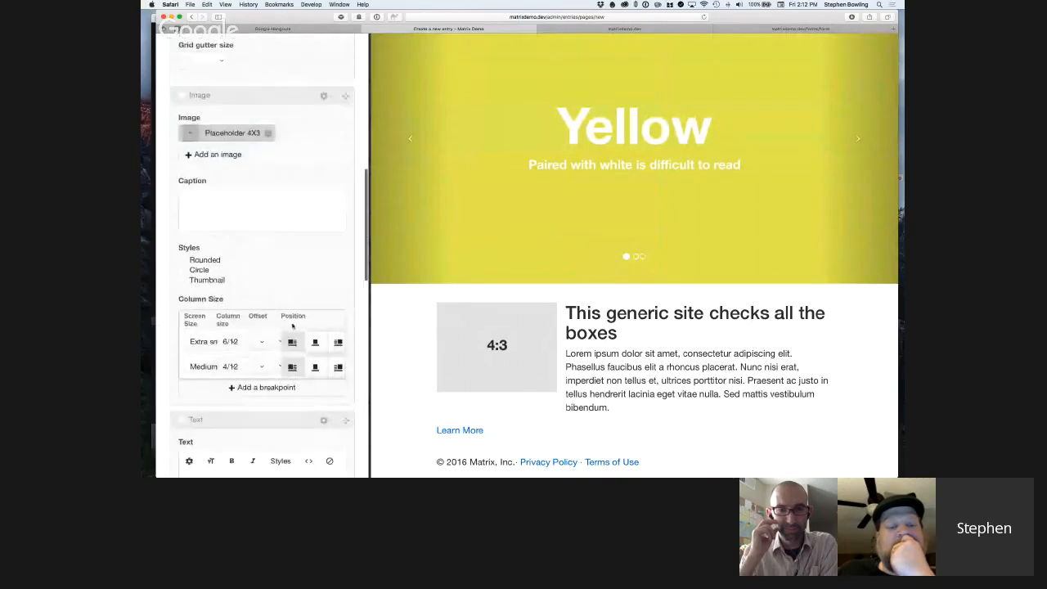
{"action": "scroll", "coordinate": [243, 365], "scroll_direction": "down", "scroll_amount": 2}
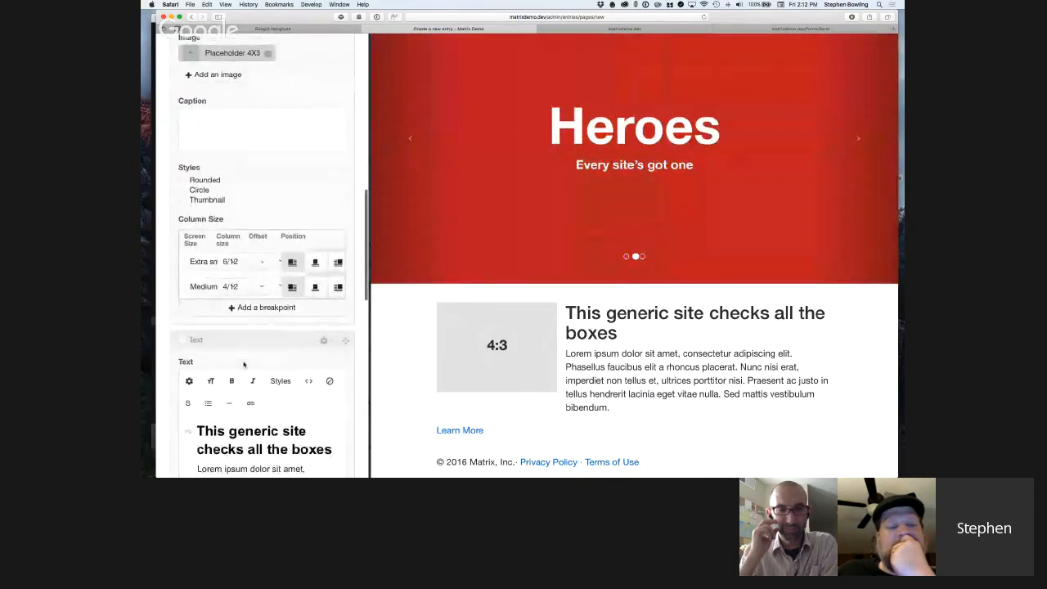
{"action": "scroll", "coordinate": [244, 279], "scroll_direction": "down", "scroll_amount": 9}
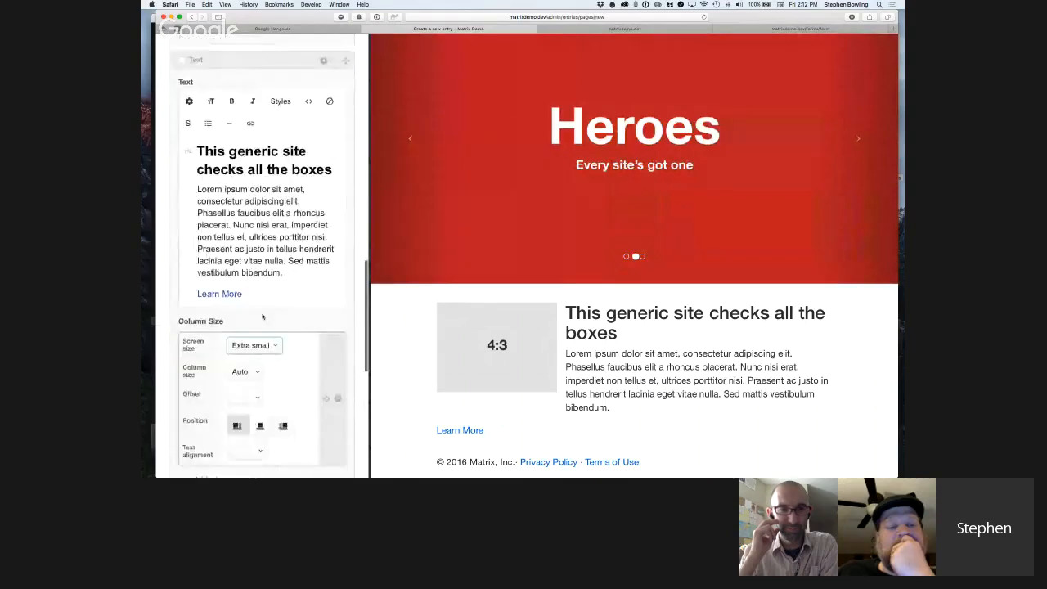
Look through the Offset and Text alignment options in the Text block's column settings without choosing any.
{"action": "left_click", "coordinate": [261, 316]}
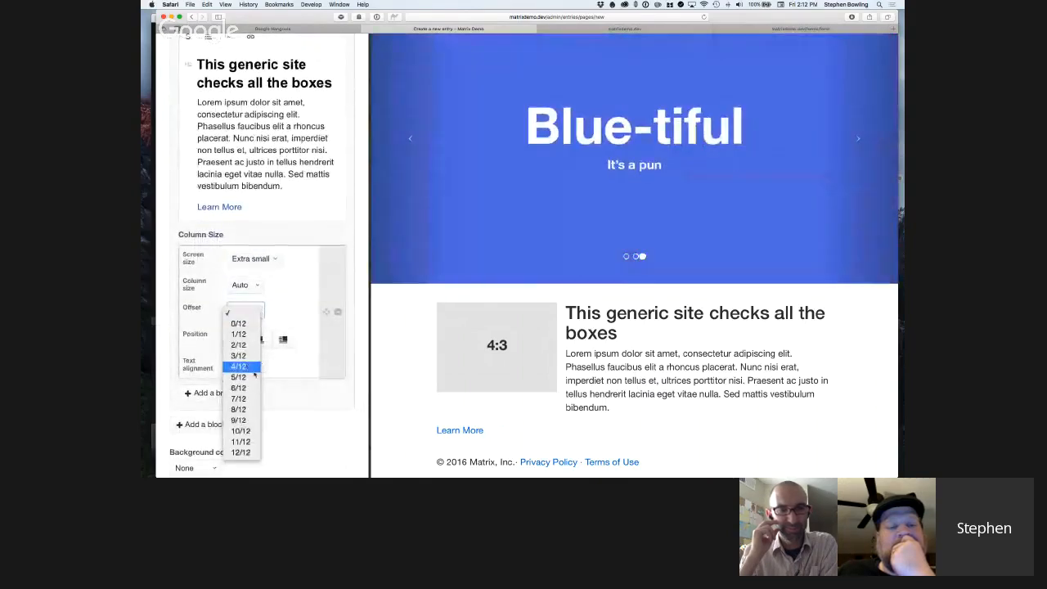
{"action": "left_click", "coordinate": [282, 311]}
{"action": "left_click", "coordinate": [252, 368]}
{"action": "left_click", "coordinate": [262, 275]}
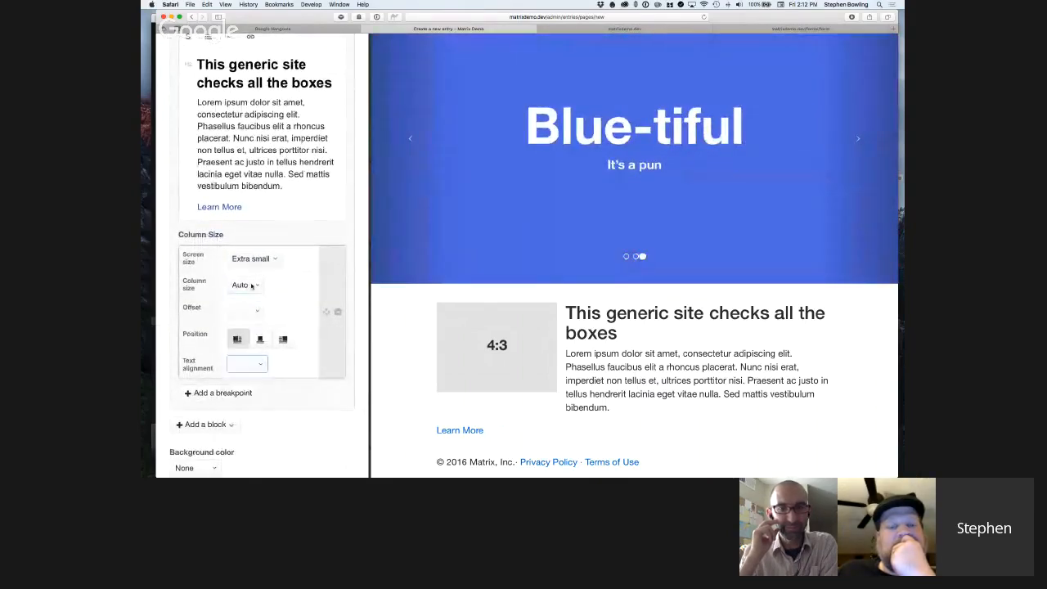
Set the Text block's extra small column size to 6/12 and check the layout in the preview.
{"action": "left_click", "coordinate": [253, 286]}
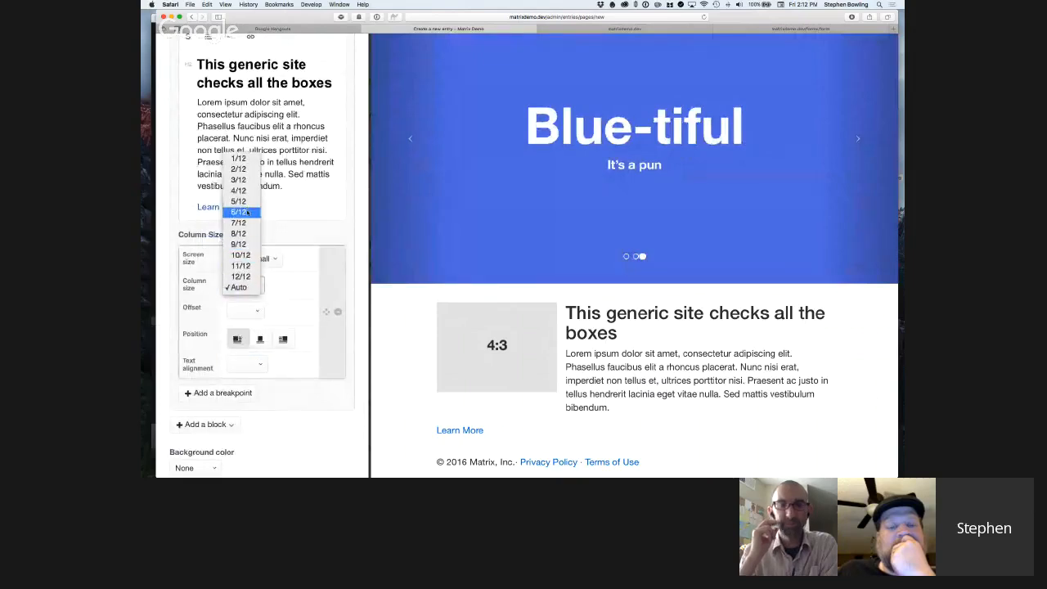
{"action": "left_click", "coordinate": [325, 344]}
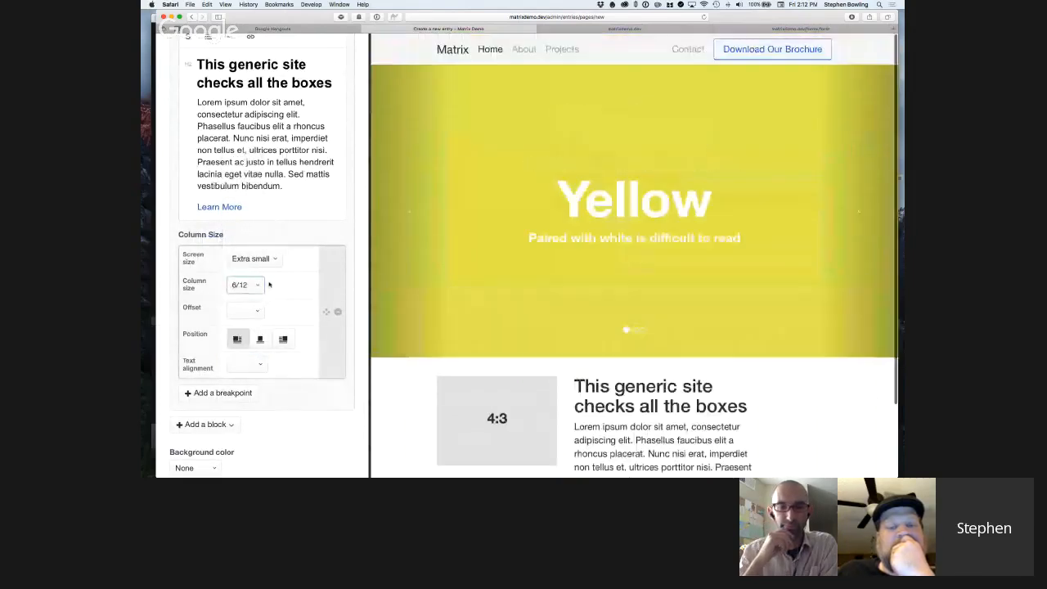
{"action": "scroll", "coordinate": [697, 433], "scroll_direction": "down", "scroll_amount": 3}
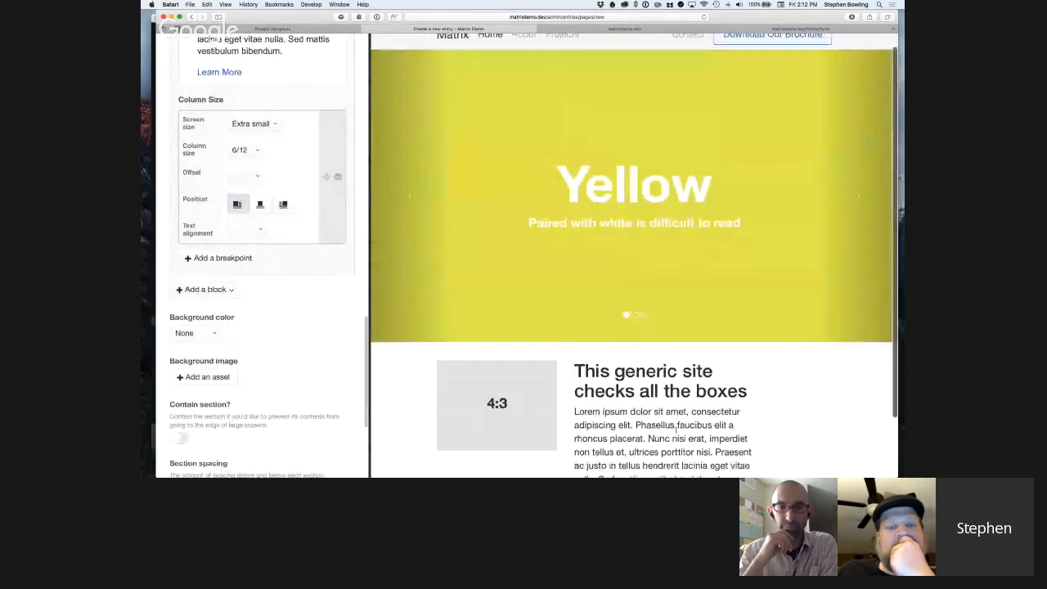
{"action": "scroll", "coordinate": [243, 206], "scroll_direction": "up", "scroll_amount": 2}
Set the Text block's extra small column size to 8/12 and check the text beside the image in the preview.
{"action": "left_click", "coordinate": [242, 206]}
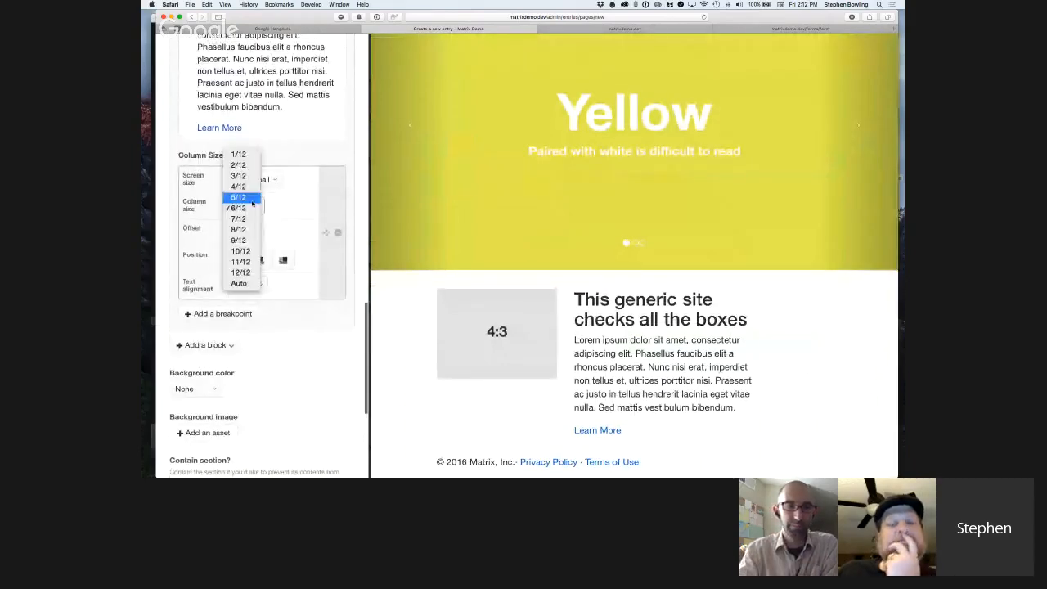
{"action": "left_click", "coordinate": [238, 229]}
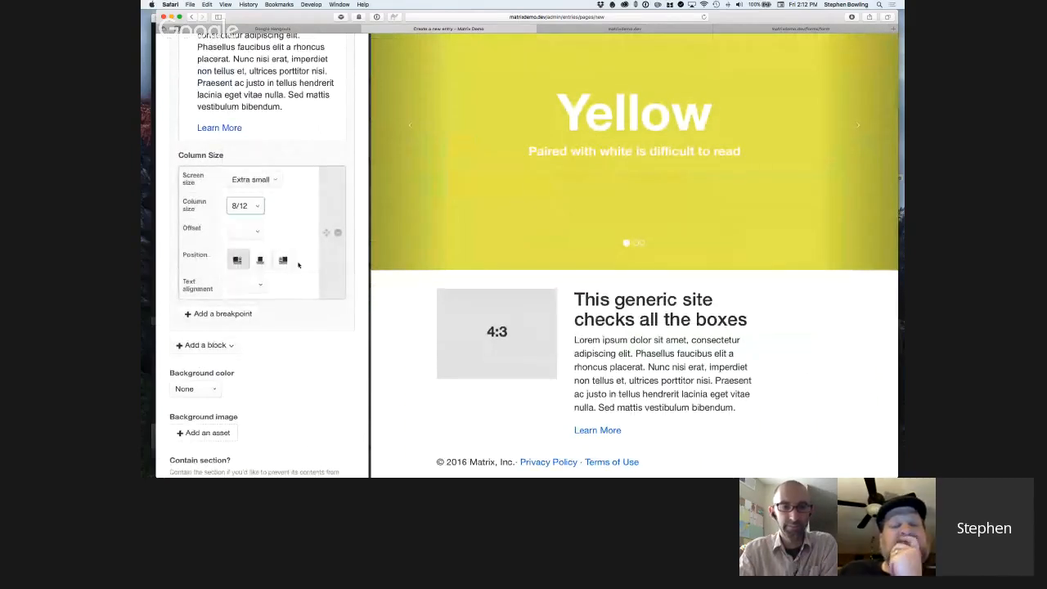
{"action": "scroll", "coordinate": [298, 264], "scroll_direction": "down", "scroll_amount": 1}
{"action": "scroll", "coordinate": [631, 355], "scroll_direction": "down", "scroll_amount": 2}
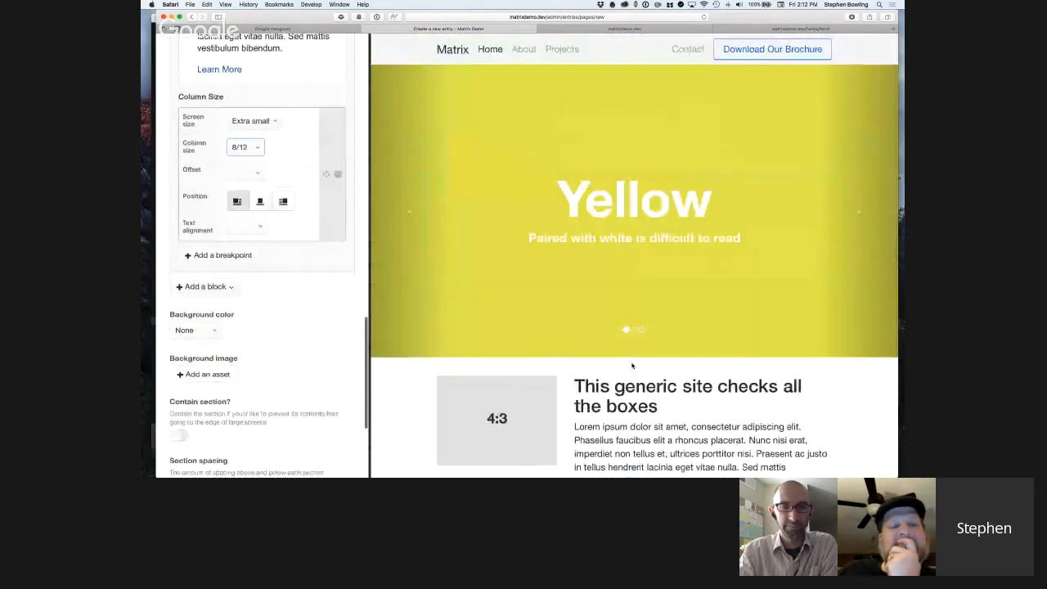
Check the text beside the image in the preview and view the Text block's Text alignment options without choosing one.
{"action": "scroll", "coordinate": [699, 395], "scroll_direction": "down", "scroll_amount": 2}
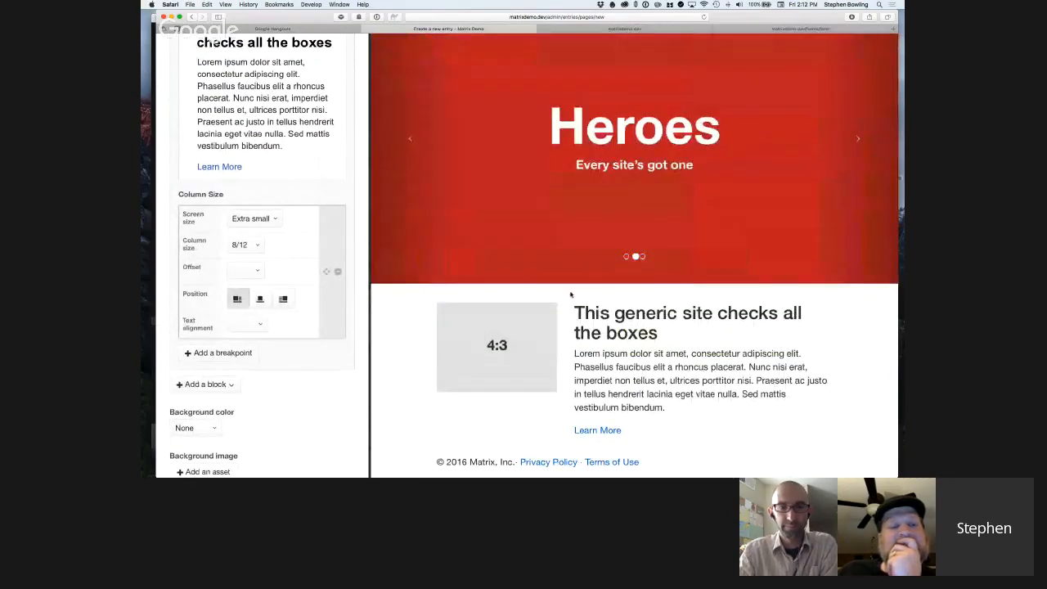
{"action": "scroll", "coordinate": [265, 266], "scroll_direction": "down", "scroll_amount": 1}
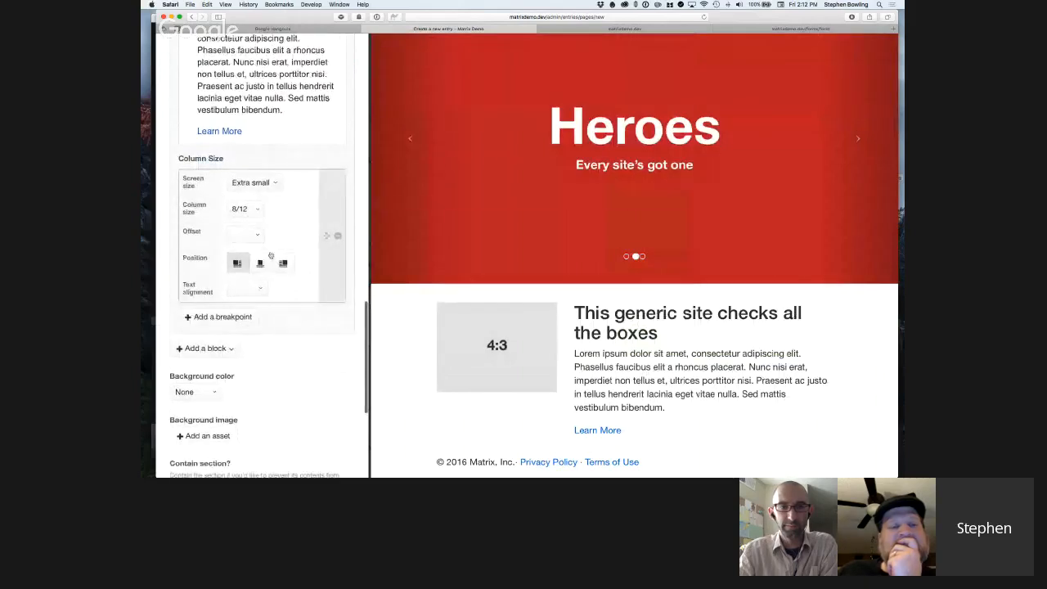
{"action": "scroll", "coordinate": [272, 255], "scroll_direction": "down", "scroll_amount": 1}
{"action": "scroll", "coordinate": [271, 255], "scroll_direction": "down", "scroll_amount": 1}
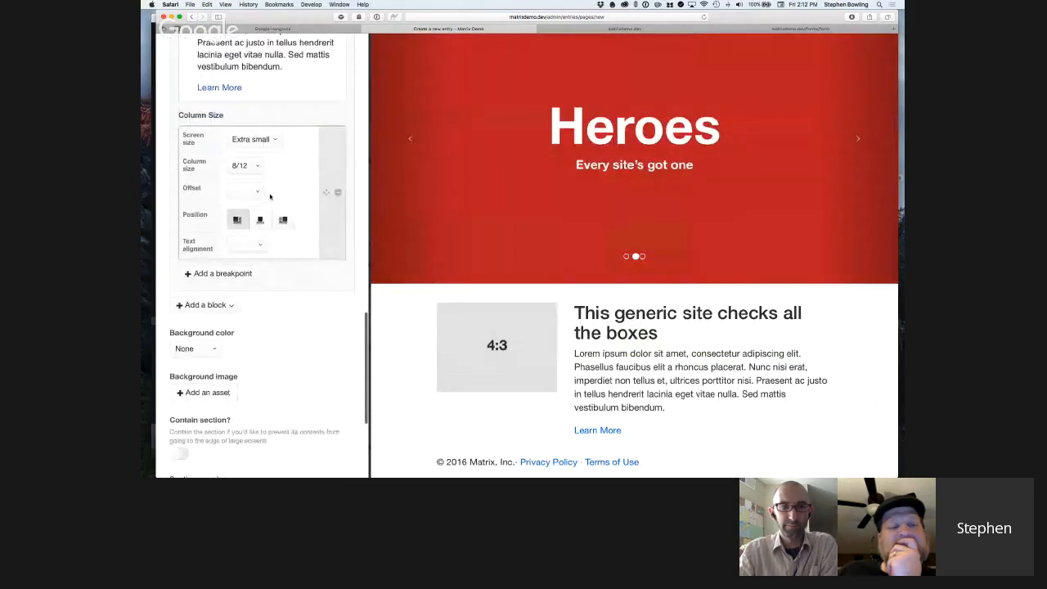
{"action": "left_click", "coordinate": [260, 243]}
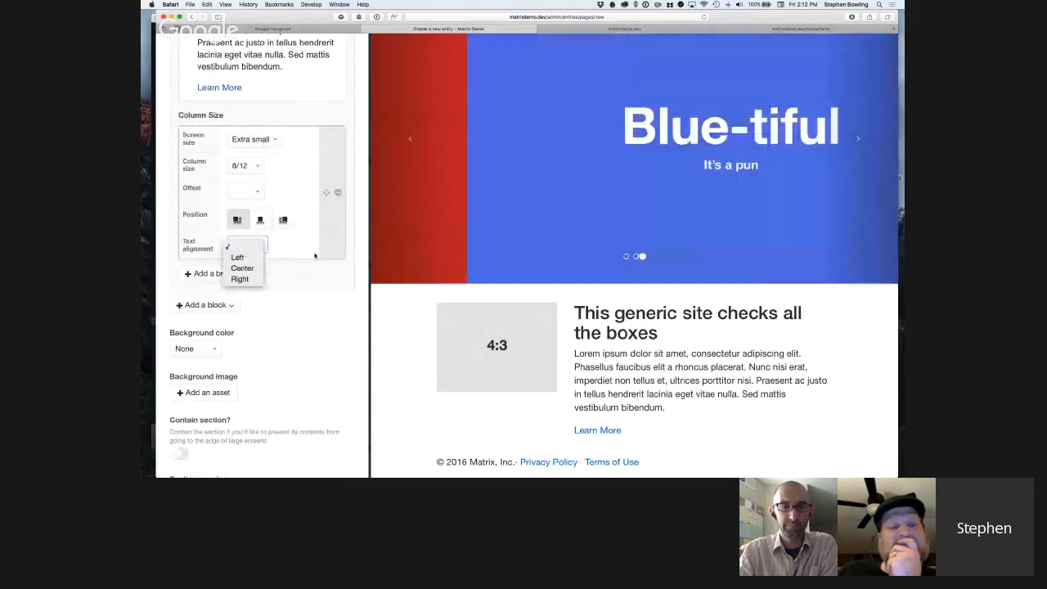
{"action": "left_click", "coordinate": [237, 238]}
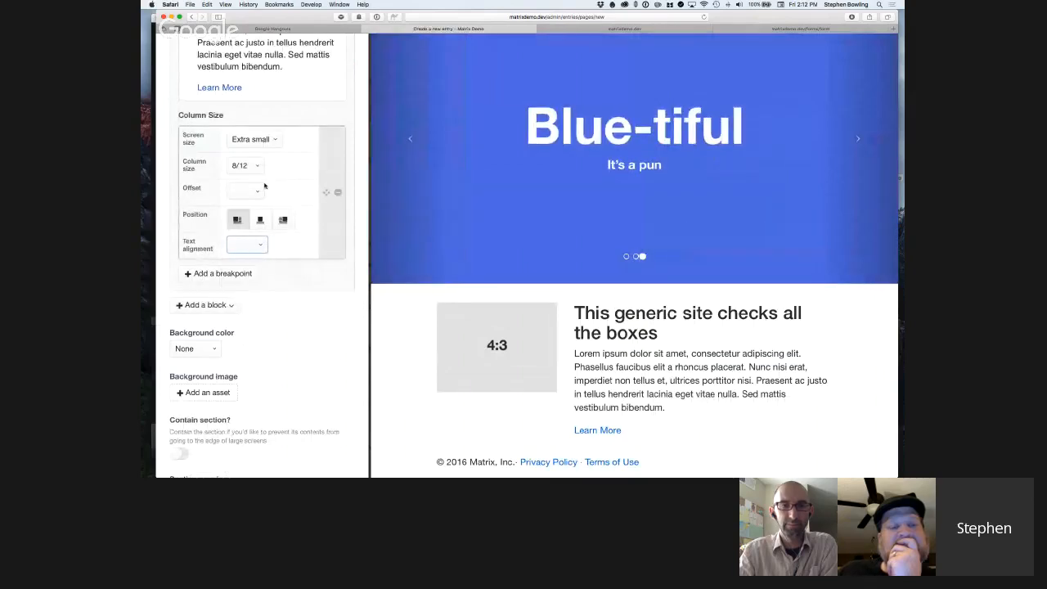
Add a second breakpoint to the Text block's column settings and narrow the preview pane to check the layout.
{"action": "scroll", "coordinate": [264, 186], "scroll_direction": "up", "scroll_amount": 2}
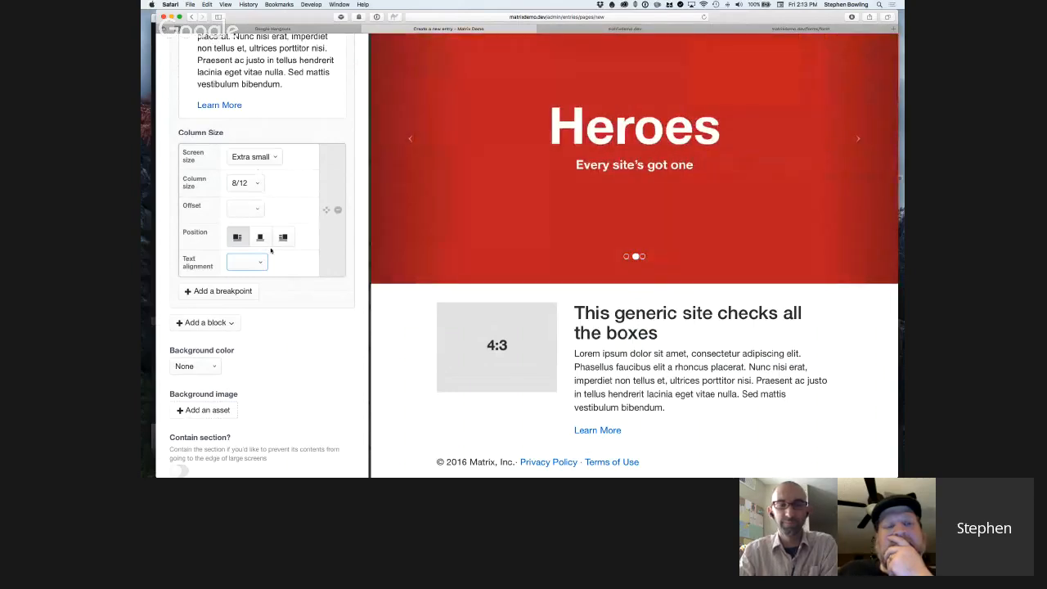
{"action": "scroll", "coordinate": [269, 238], "scroll_direction": "down", "scroll_amount": 1}
{"action": "scroll", "coordinate": [270, 245], "scroll_direction": "down", "scroll_amount": 2}
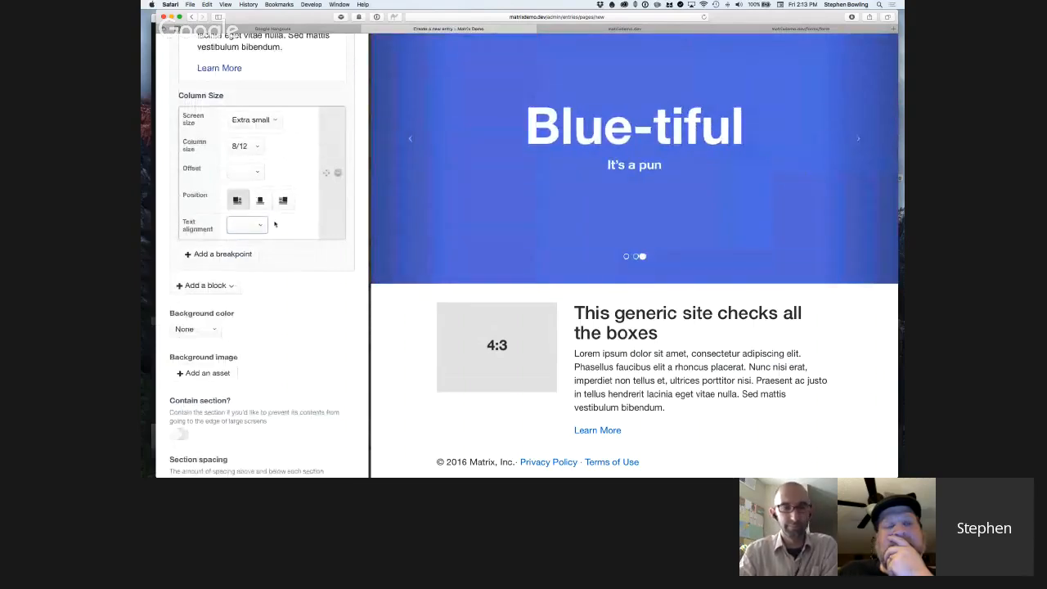
{"action": "left_click", "coordinate": [232, 255]}
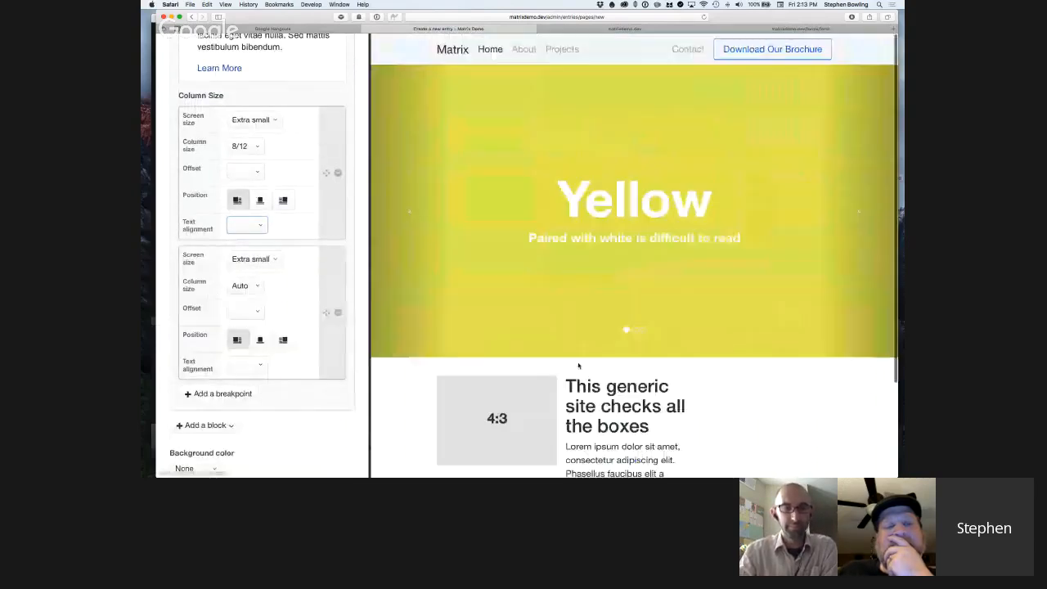
{"action": "scroll", "coordinate": [360, 301], "scroll_direction": "down", "scroll_amount": 3}
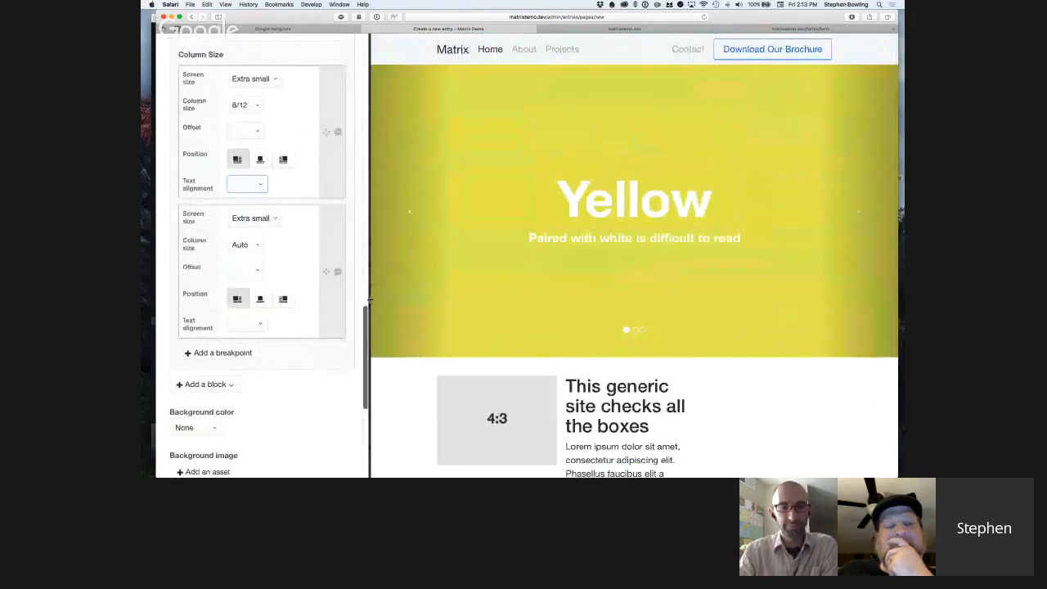
{"action": "left_click_drag", "start_coordinate": [368, 301], "coordinate": [547, 315]}
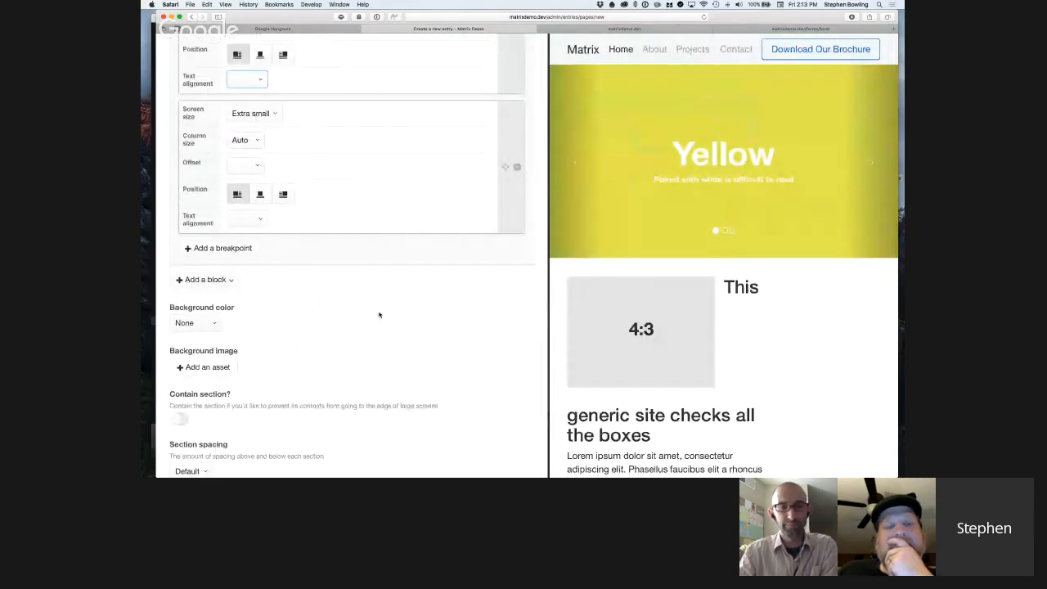
Move the new Text block breakpoint above the 8/12 one and set its column size to 6/12.
{"action": "scroll", "coordinate": [350, 253], "scroll_direction": "up", "scroll_amount": 4}
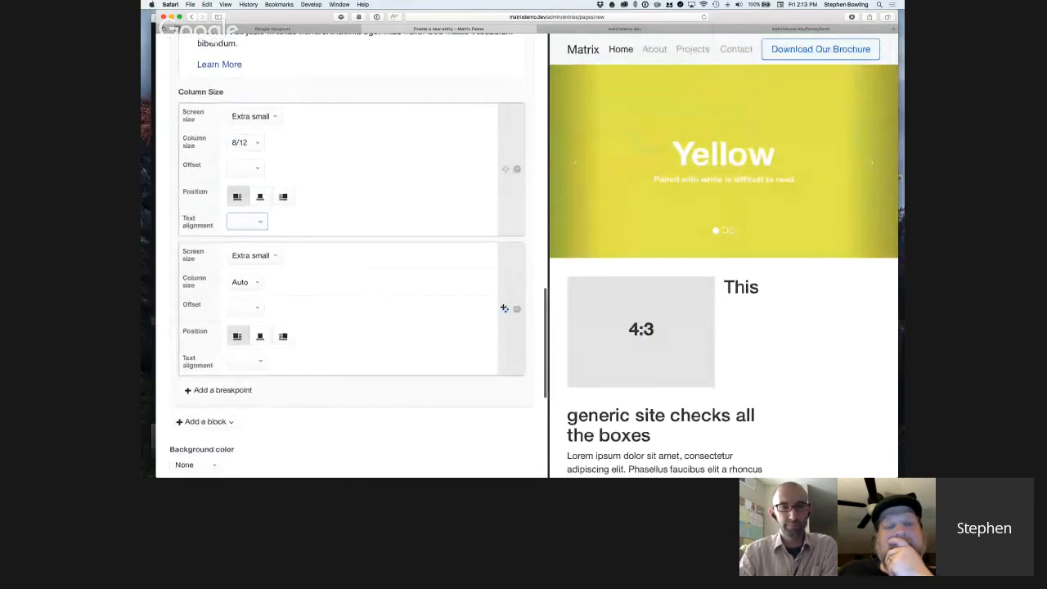
{"action": "left_click_drag", "start_coordinate": [504, 308], "coordinate": [506, 167]}
{"action": "left_click", "coordinate": [253, 145]}
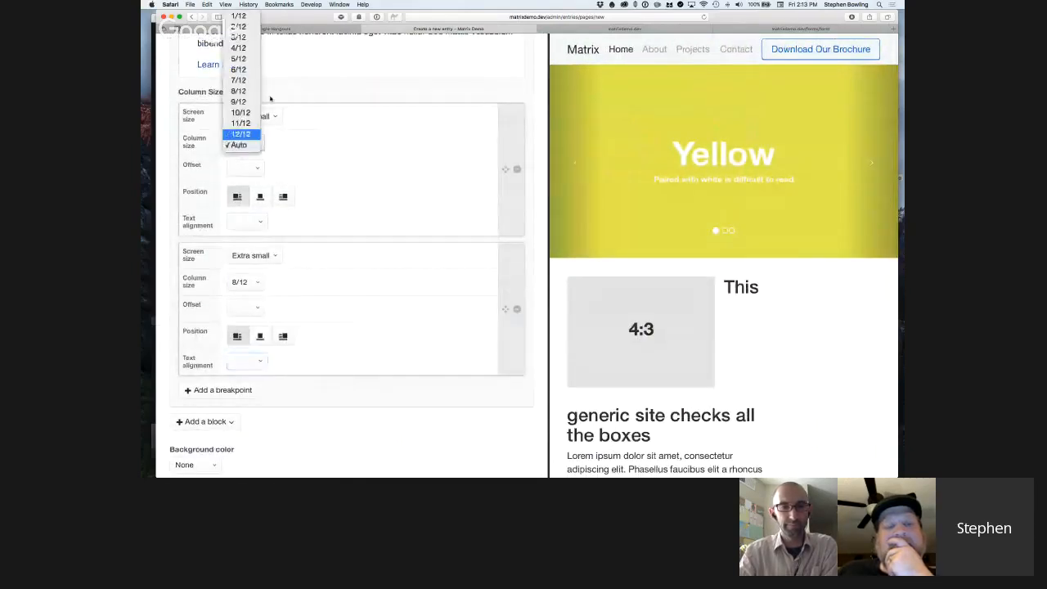
{"action": "left_click", "coordinate": [244, 70]}
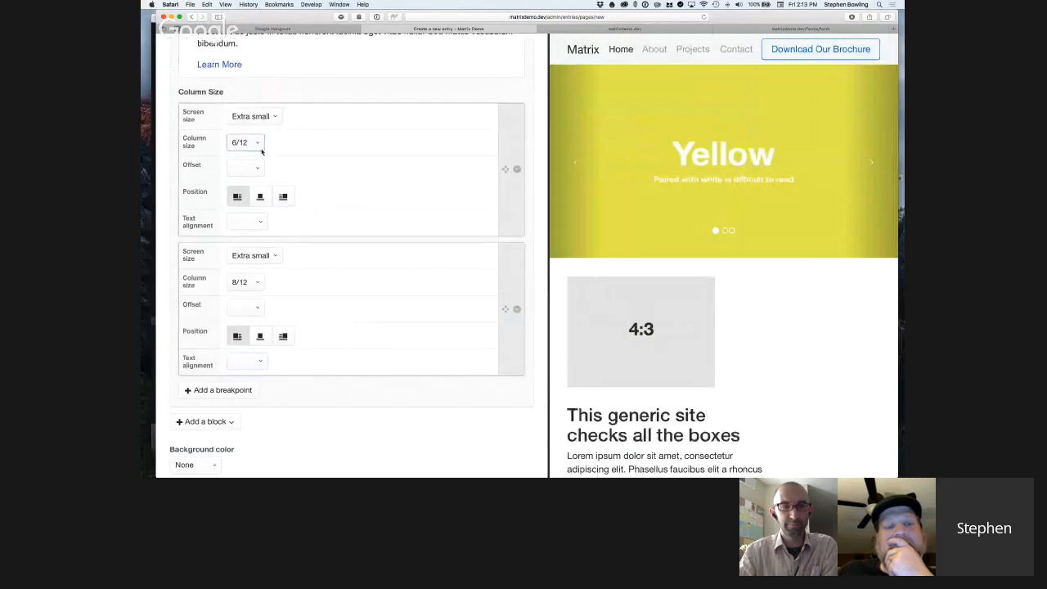
Compare the Text block's breakpoints with the Image block's column settings, widening the preview pane to check the stacked layout.
{"action": "scroll", "coordinate": [311, 186], "scroll_direction": "up", "scroll_amount": 2}
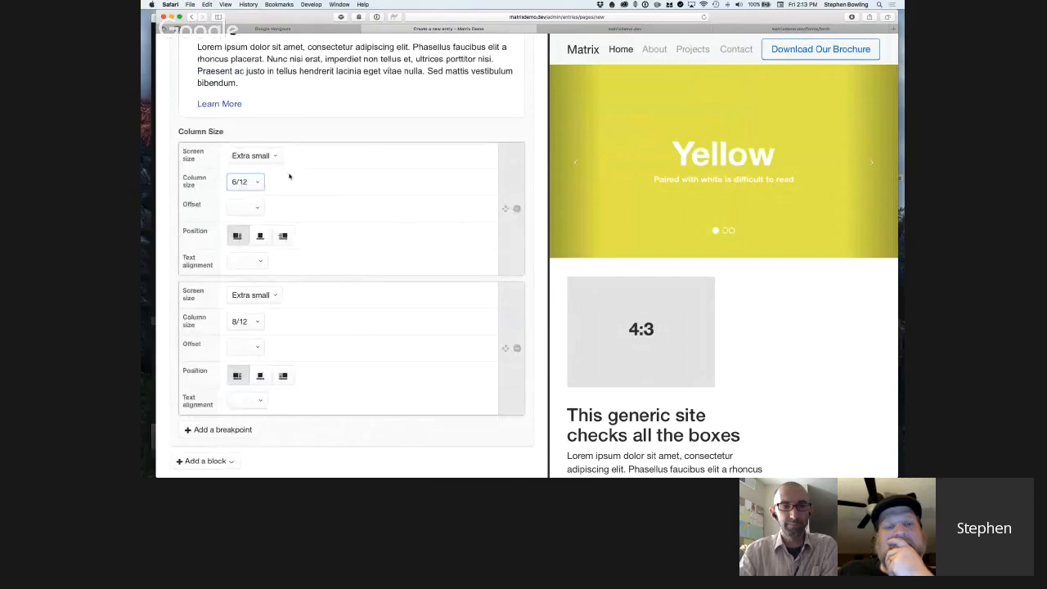
{"action": "scroll", "coordinate": [289, 176], "scroll_direction": "up", "scroll_amount": 10}
{"action": "scroll", "coordinate": [289, 175], "scroll_direction": "down", "scroll_amount": 5}
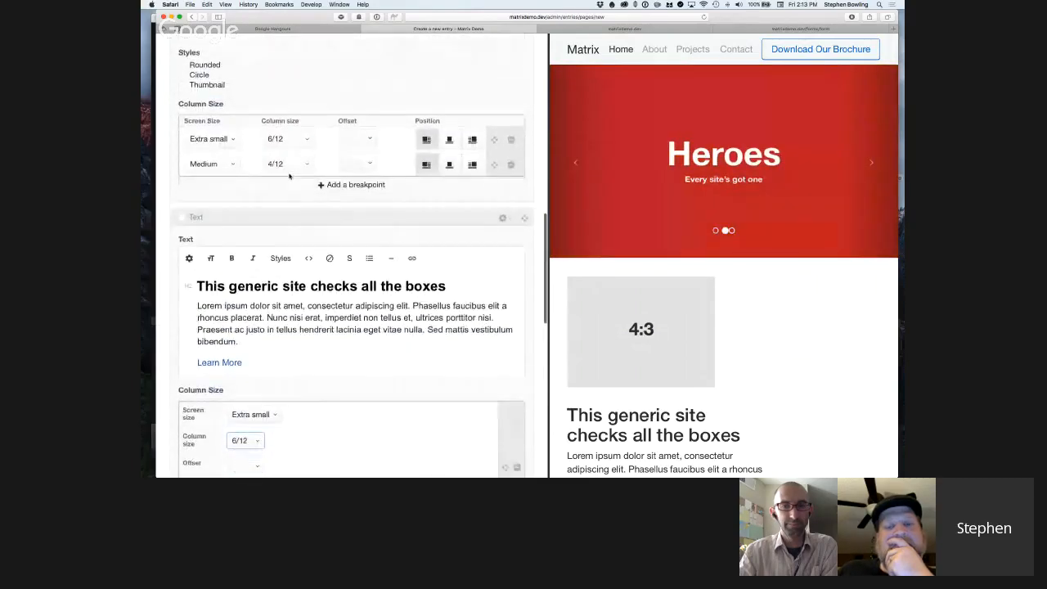
{"action": "scroll", "coordinate": [512, 283], "scroll_direction": "down", "scroll_amount": 2}
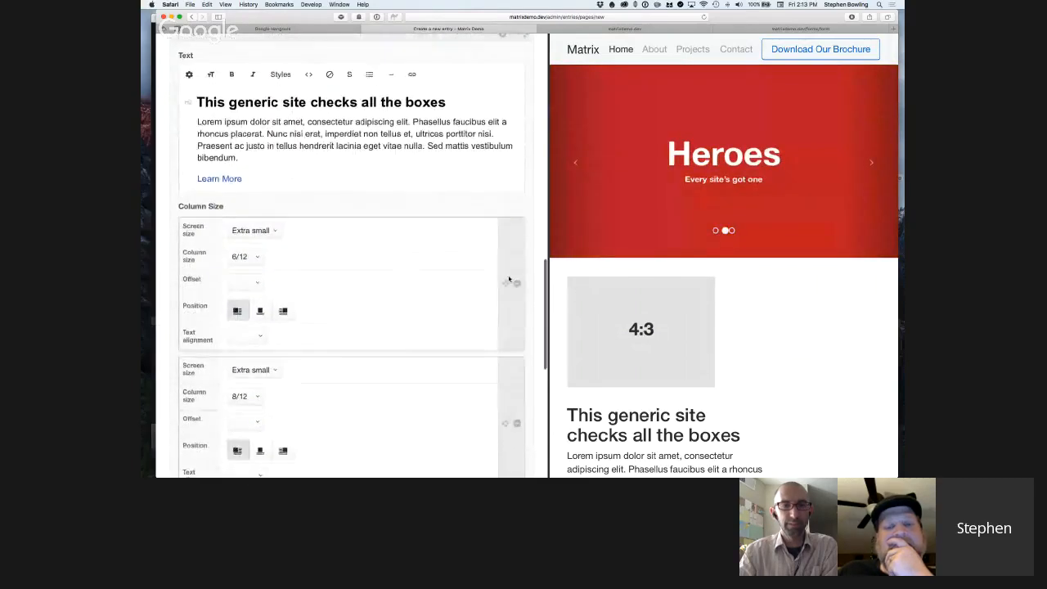
{"action": "left_click_drag", "start_coordinate": [548, 284], "coordinate": [472, 286]}
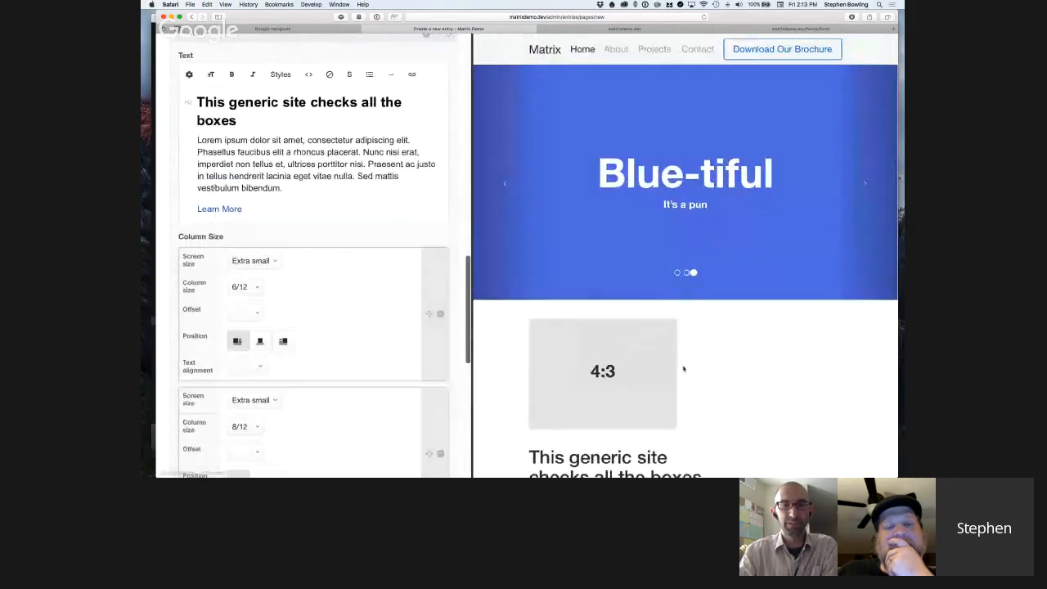
{"action": "scroll", "coordinate": [693, 374], "scroll_direction": "down", "scroll_amount": 5}
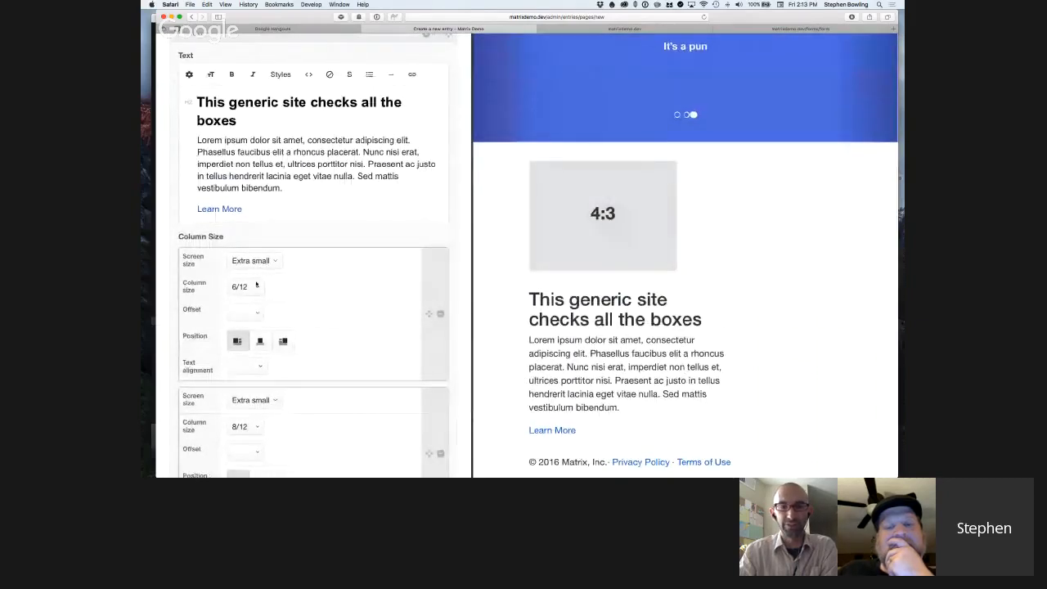
Set the column size of the Text block's first extra small breakpoint to 4/12.
{"action": "left_click", "coordinate": [257, 286]}
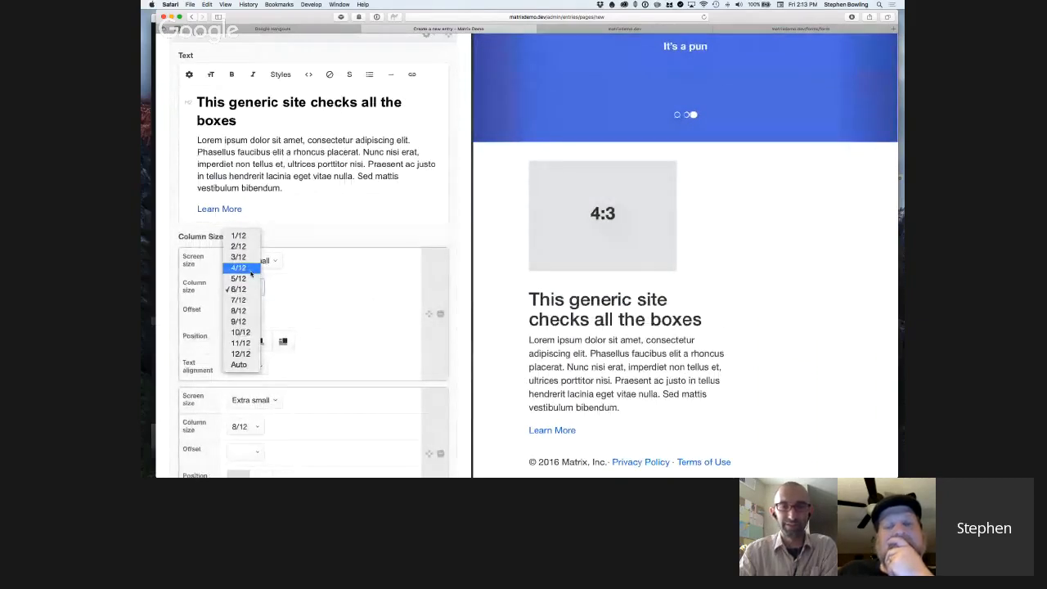
{"action": "left_click", "coordinate": [250, 271]}
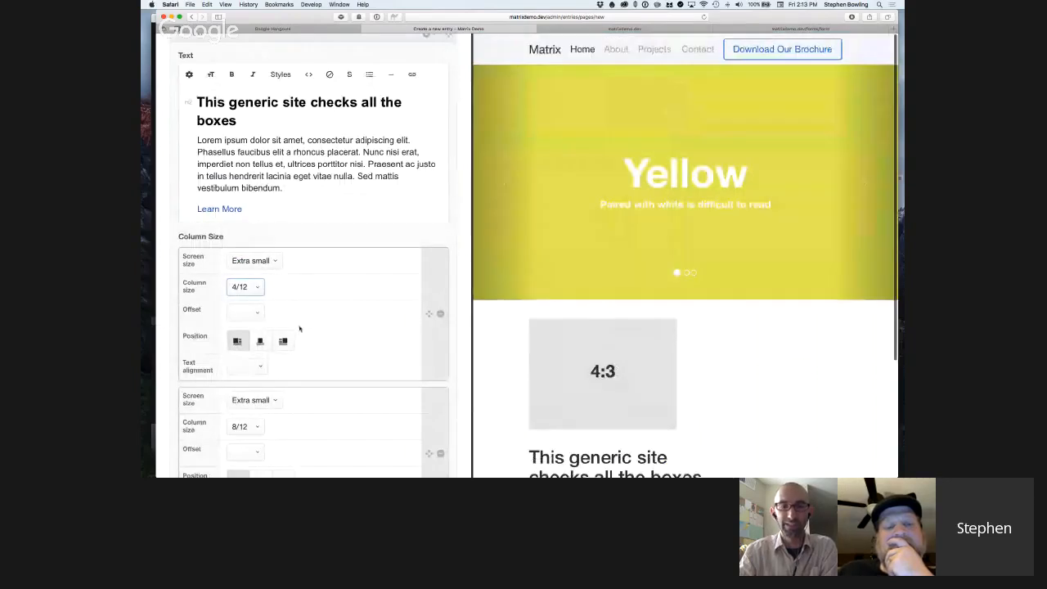
{"action": "scroll", "coordinate": [361, 334], "scroll_direction": "down", "scroll_amount": 2}
{"action": "left_click", "coordinate": [245, 220]}
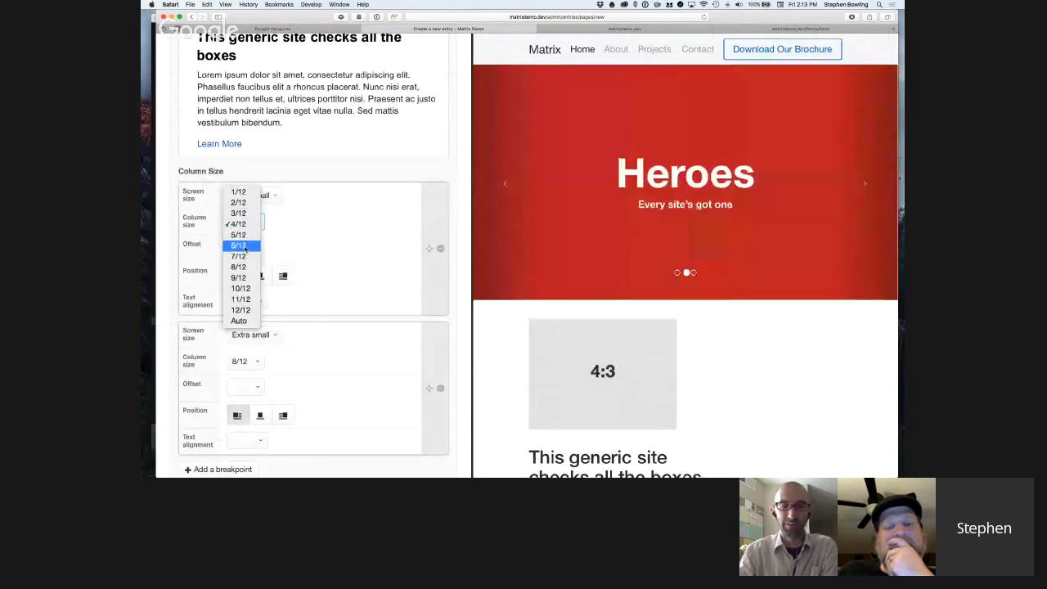
{"action": "left_click", "coordinate": [239, 246]}
Review the Image block's extra small and medium breakpoints and the Screen size options of the Text block's first breakpoint.
{"action": "scroll", "coordinate": [346, 253], "scroll_direction": "up", "scroll_amount": 1}
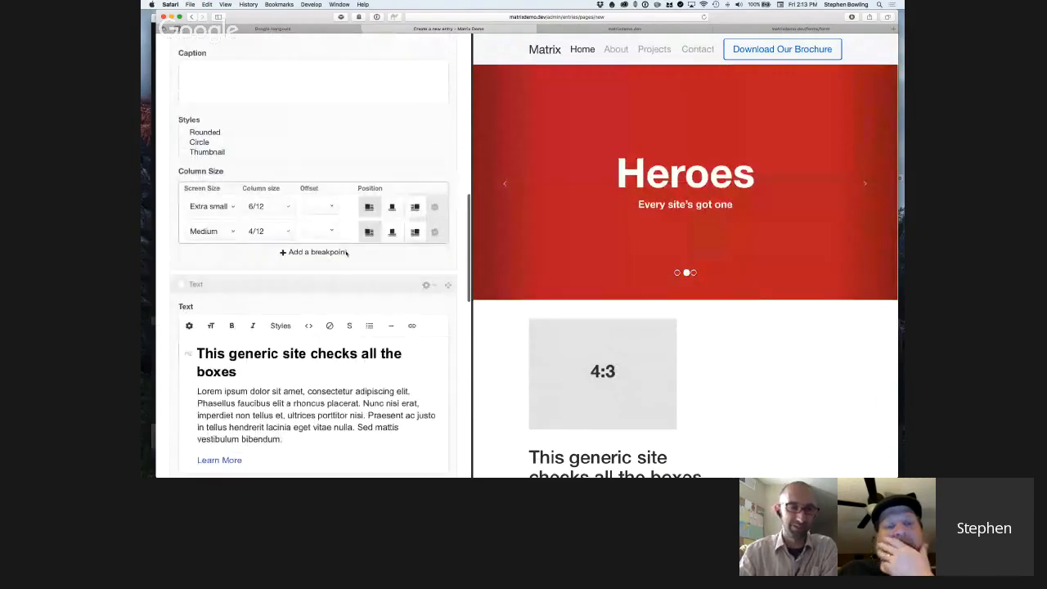
{"action": "scroll", "coordinate": [346, 252], "scroll_direction": "up", "scroll_amount": 1}
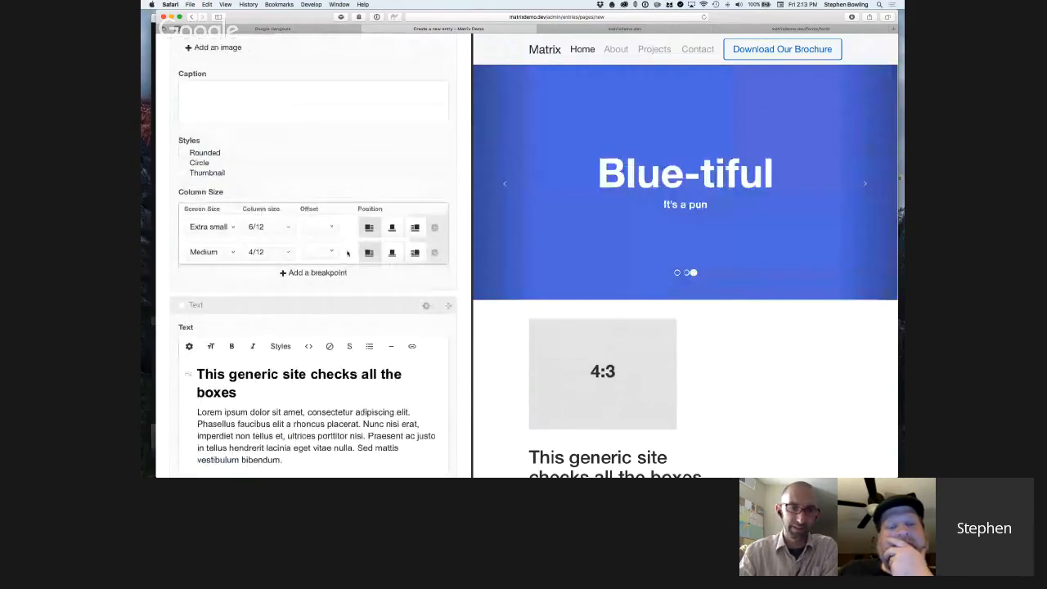
{"action": "scroll", "coordinate": [347, 254], "scroll_direction": "up", "scroll_amount": 1}
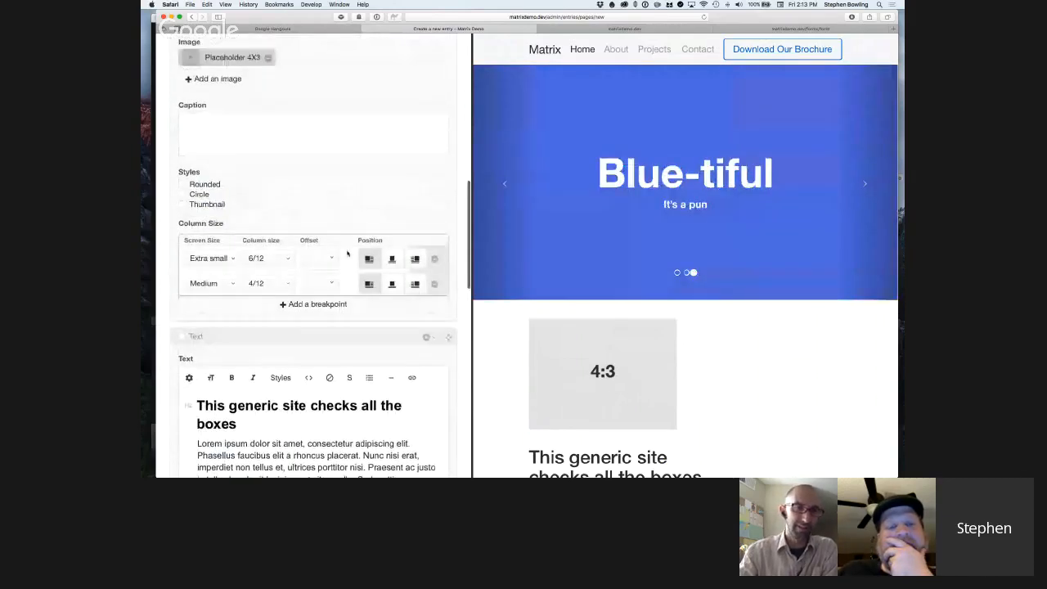
{"action": "scroll", "coordinate": [347, 254], "scroll_direction": "down", "scroll_amount": 10}
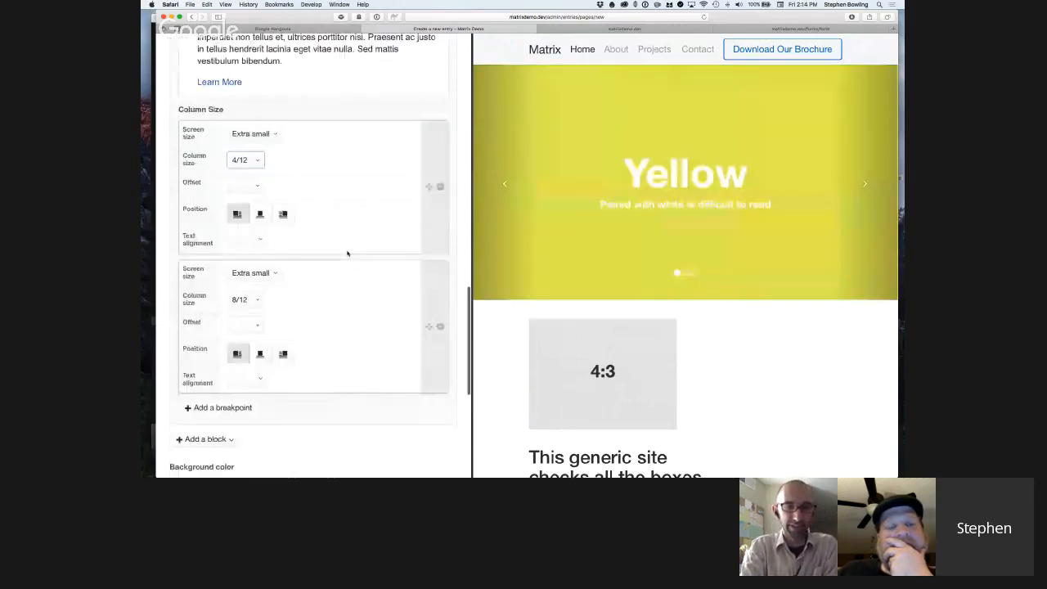
{"action": "scroll", "coordinate": [365, 315], "scroll_direction": "up", "scroll_amount": 2}
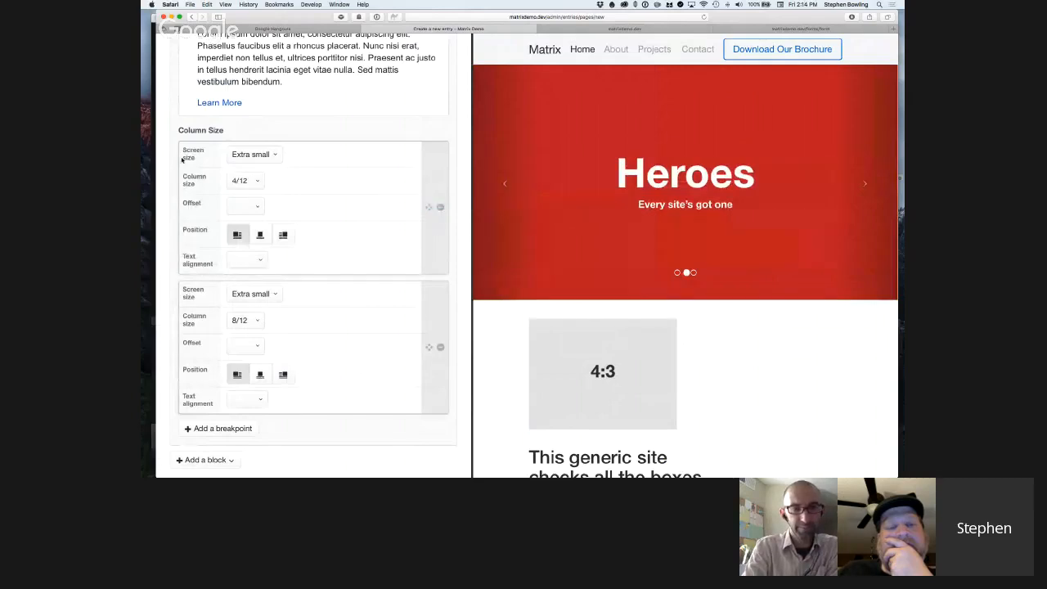
{"action": "left_click", "coordinate": [245, 181]}
{"action": "left_click", "coordinate": [270, 157]}
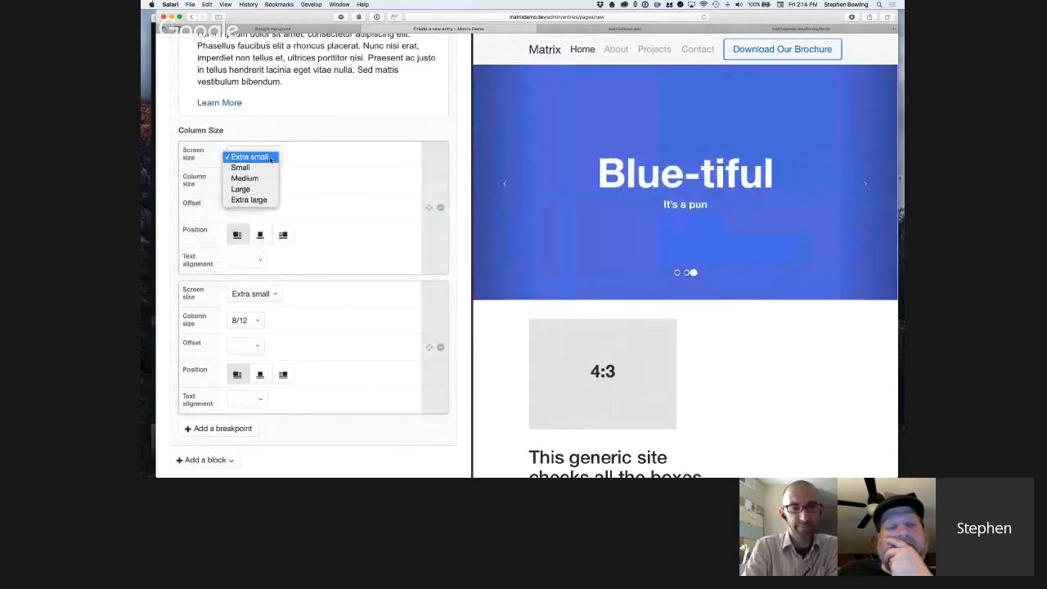
{"action": "left_click", "coordinate": [270, 157]}
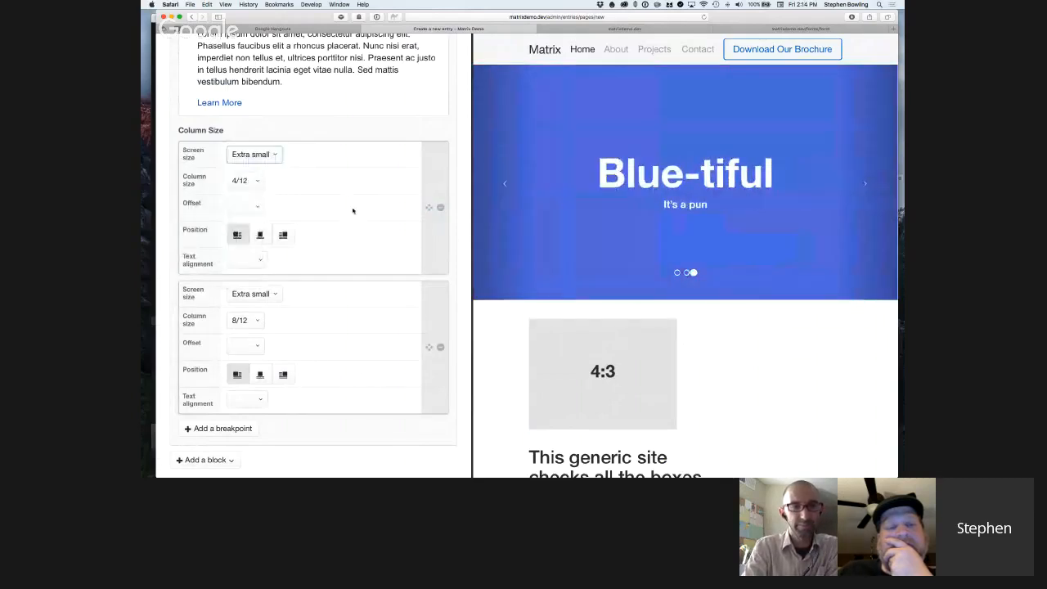
Examine how the Text block's two extra small breakpoints and the Image block's column settings affect the layout in the preview.
{"action": "scroll", "coordinate": [353, 212], "scroll_direction": "up", "scroll_amount": 1}
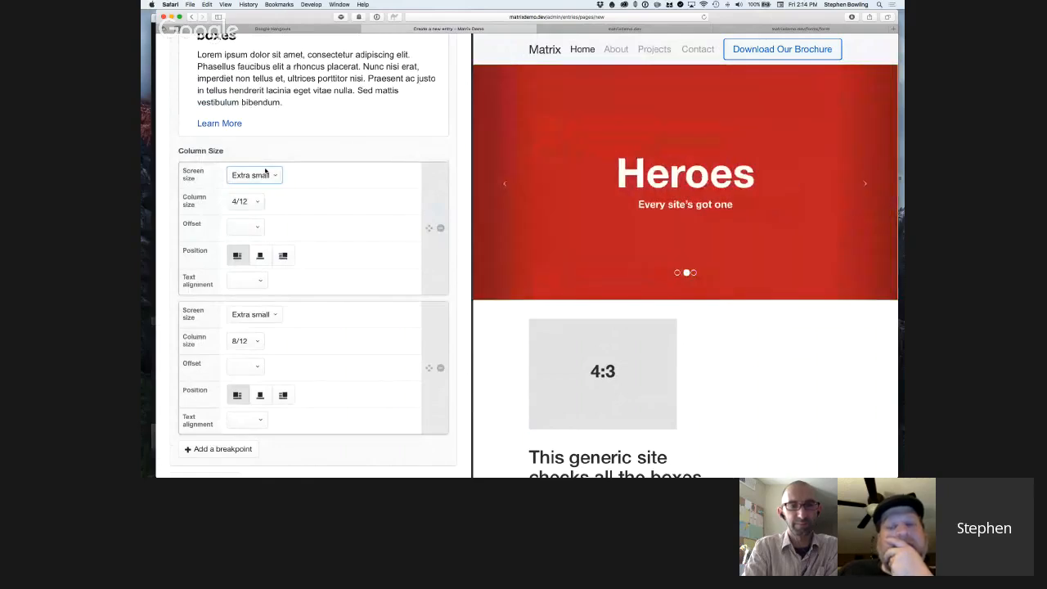
{"action": "scroll", "coordinate": [334, 259], "scroll_direction": "down", "scroll_amount": 2}
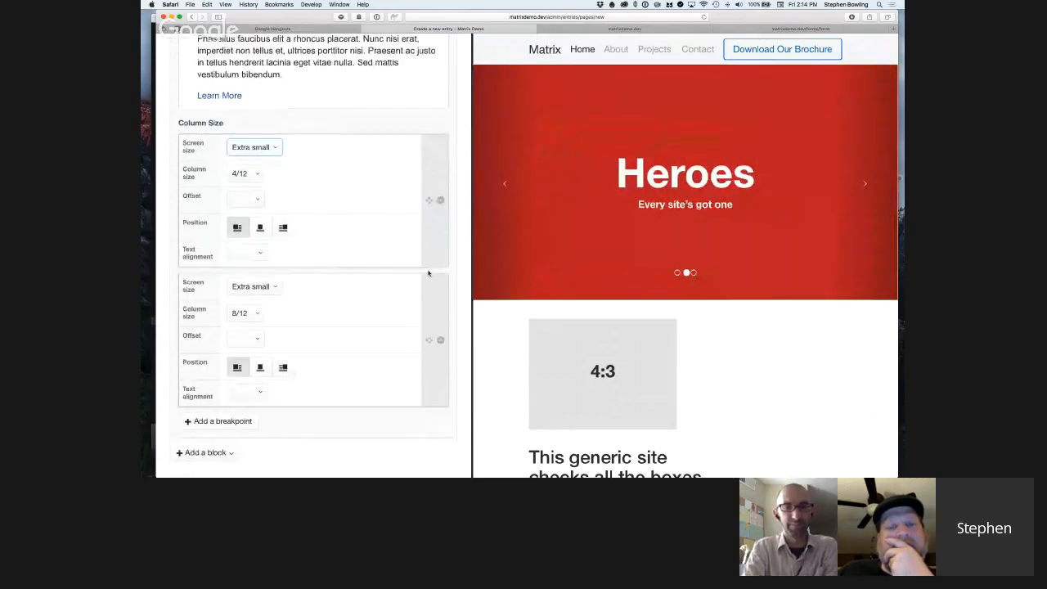
{"action": "scroll", "coordinate": [509, 342], "scroll_direction": "up", "scroll_amount": 3}
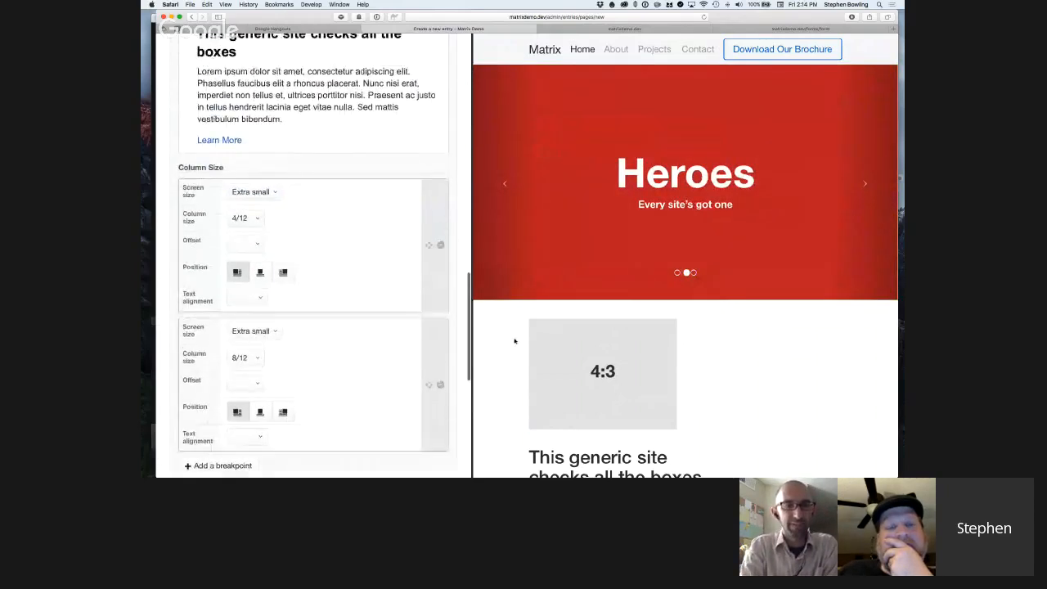
{"action": "scroll", "coordinate": [734, 363], "scroll_direction": "down", "scroll_amount": 4}
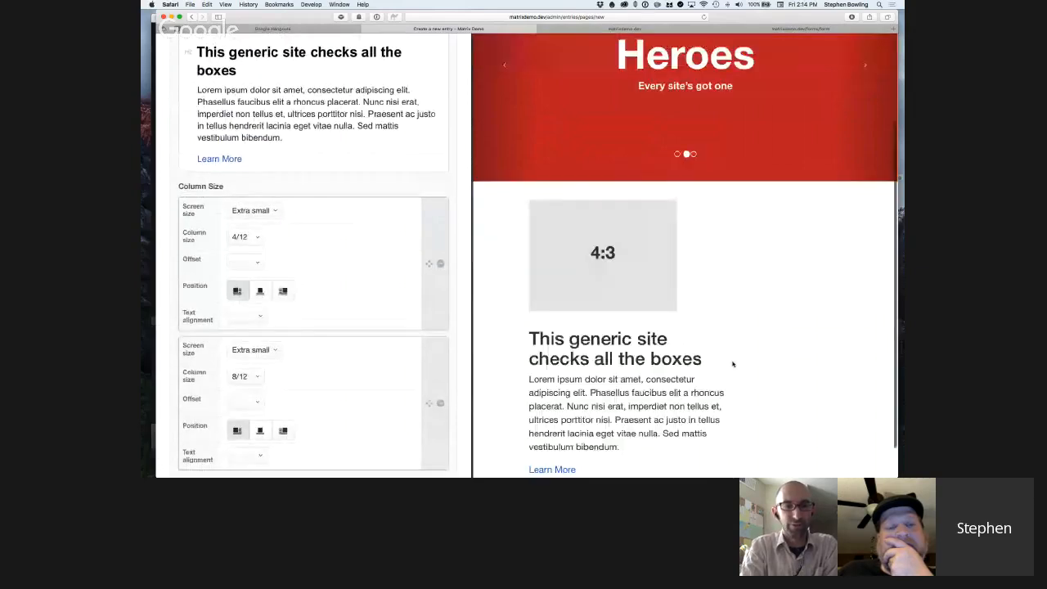
{"action": "scroll", "coordinate": [734, 362], "scroll_direction": "down", "scroll_amount": 2}
{"action": "scroll", "coordinate": [368, 303], "scroll_direction": "down", "scroll_amount": 1}
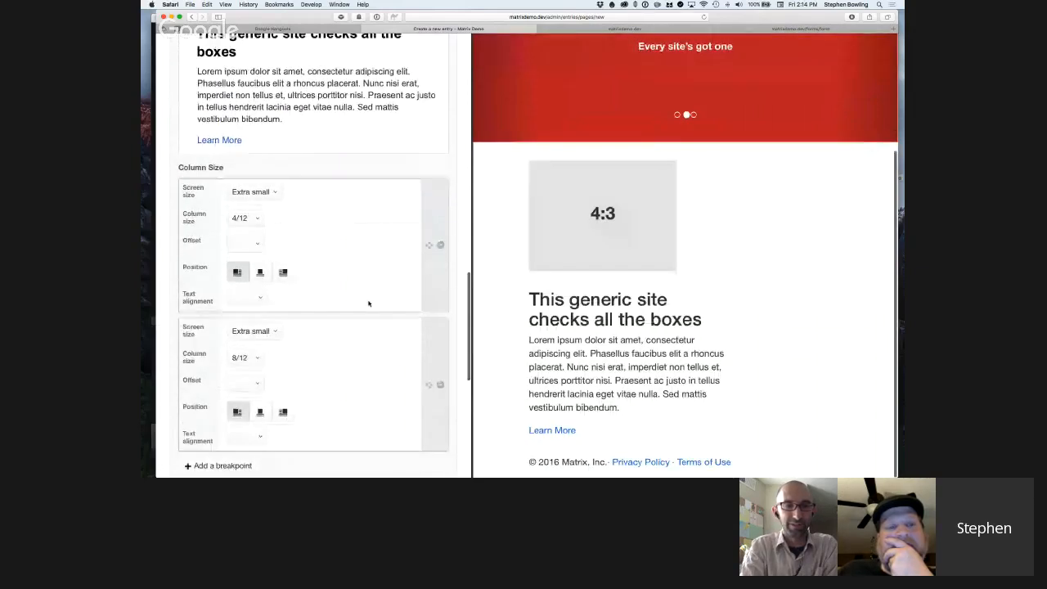
{"action": "scroll", "coordinate": [369, 304], "scroll_direction": "up", "scroll_amount": 6}
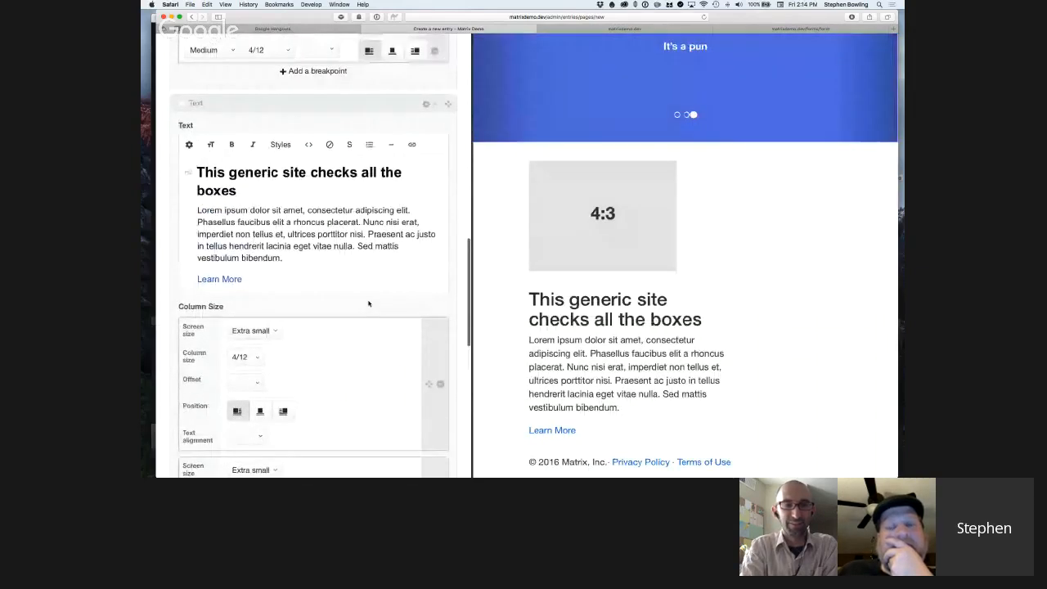
{"action": "scroll", "coordinate": [369, 303], "scroll_direction": "up", "scroll_amount": 6}
{"action": "scroll", "coordinate": [368, 303], "scroll_direction": "down", "scroll_amount": 2}
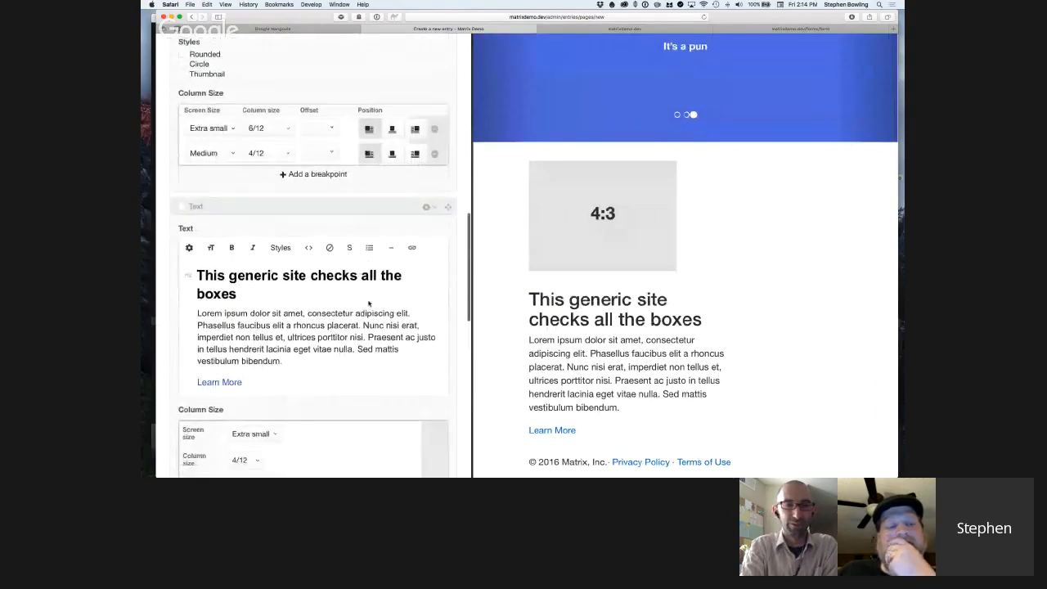
Set the column size of the Text block's first extra small breakpoint to 6/12.
{"action": "scroll", "coordinate": [368, 304], "scroll_direction": "down", "scroll_amount": 4}
{"action": "scroll", "coordinate": [368, 303], "scroll_direction": "down", "scroll_amount": 4}
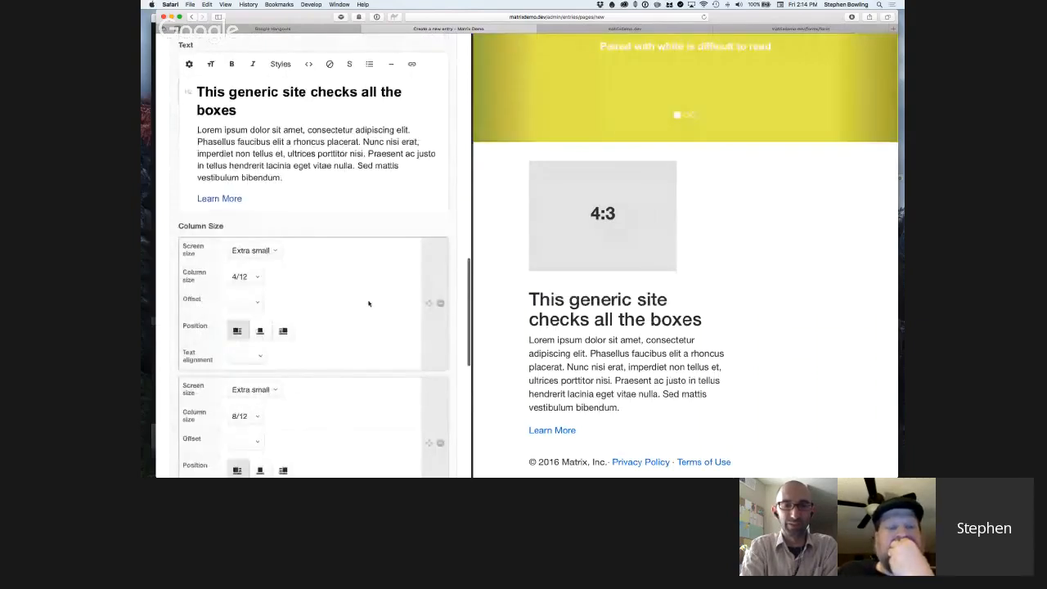
{"action": "scroll", "coordinate": [368, 304], "scroll_direction": "up", "scroll_amount": 2}
{"action": "left_click", "coordinate": [244, 321]}
{"action": "left_click", "coordinate": [237, 349]}
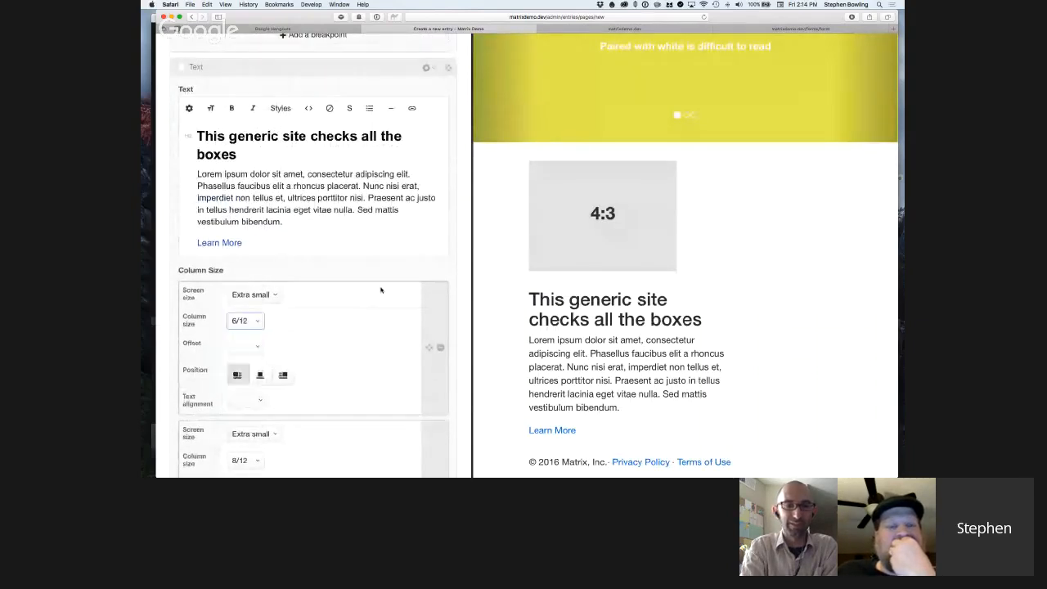
Change the screen size of the Text block's second breakpoint, the 8/12 one, to Medium.
{"action": "scroll", "coordinate": [363, 302], "scroll_direction": "down", "scroll_amount": 1}
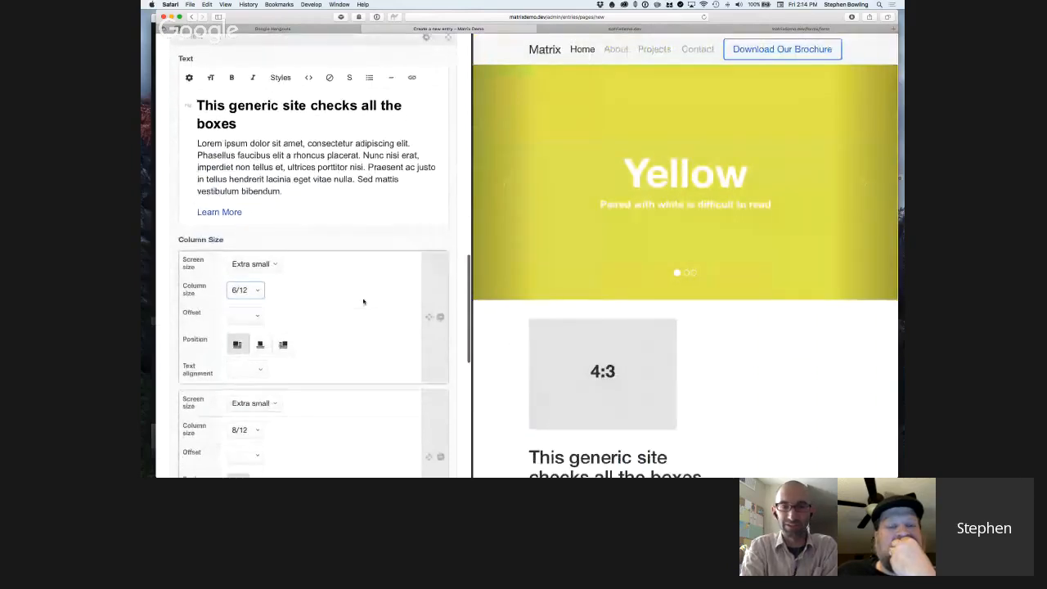
{"action": "scroll", "coordinate": [387, 305], "scroll_direction": "up", "scroll_amount": 1}
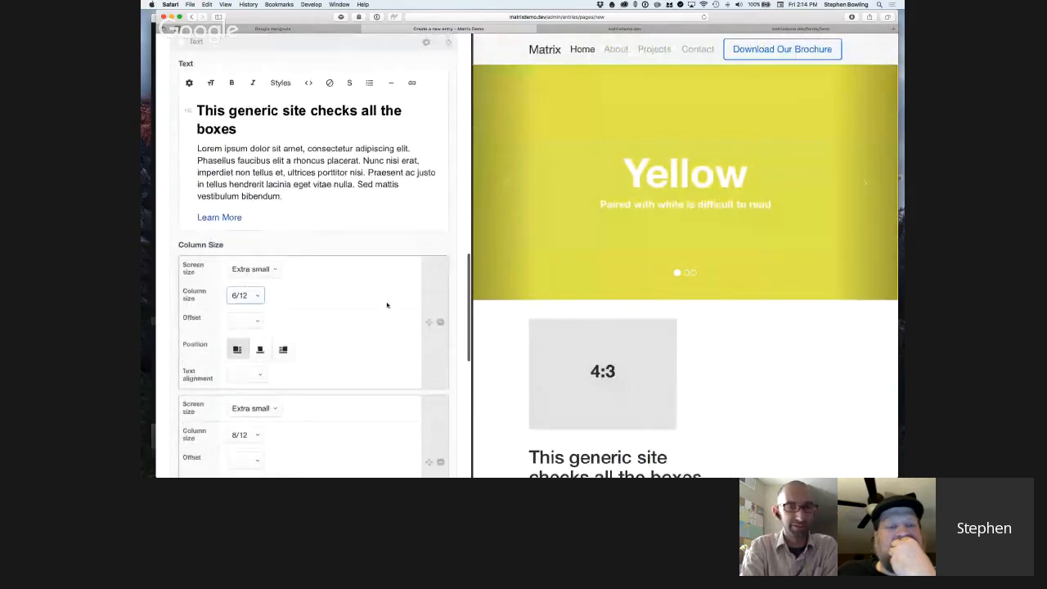
{"action": "scroll", "coordinate": [387, 305], "scroll_direction": "up", "scroll_amount": 7}
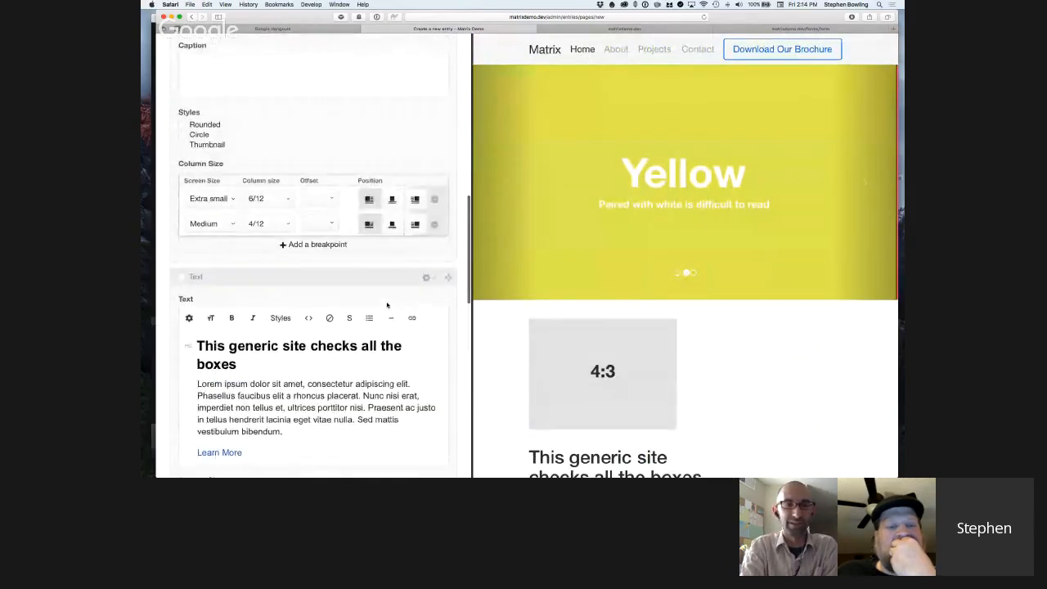
{"action": "scroll", "coordinate": [387, 305], "scroll_direction": "up", "scroll_amount": 6}
{"action": "scroll", "coordinate": [387, 305], "scroll_direction": "down", "scroll_amount": 8}
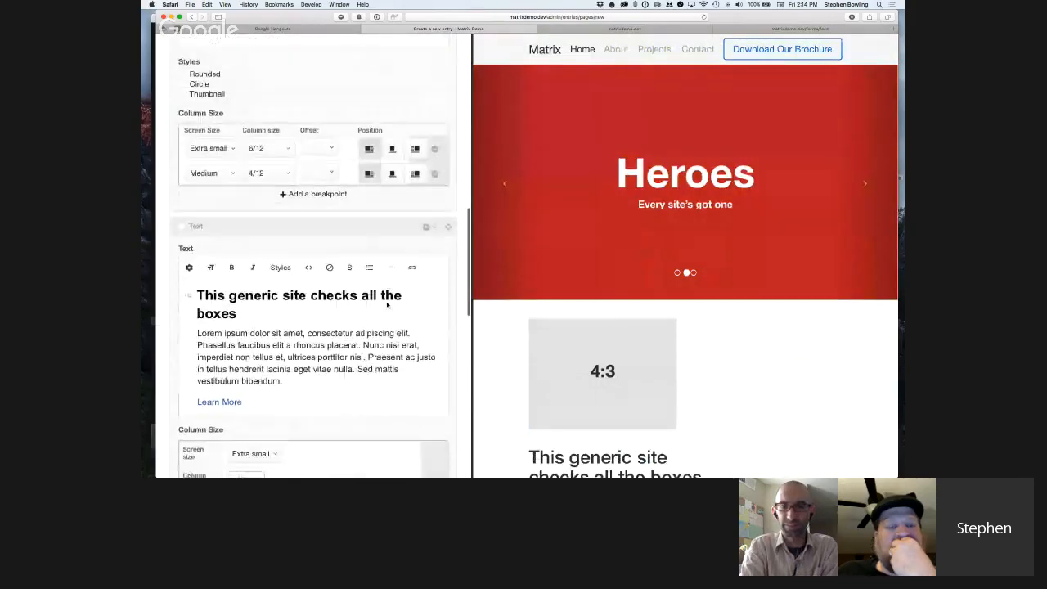
{"action": "scroll", "coordinate": [387, 305], "scroll_direction": "down", "scroll_amount": 6}
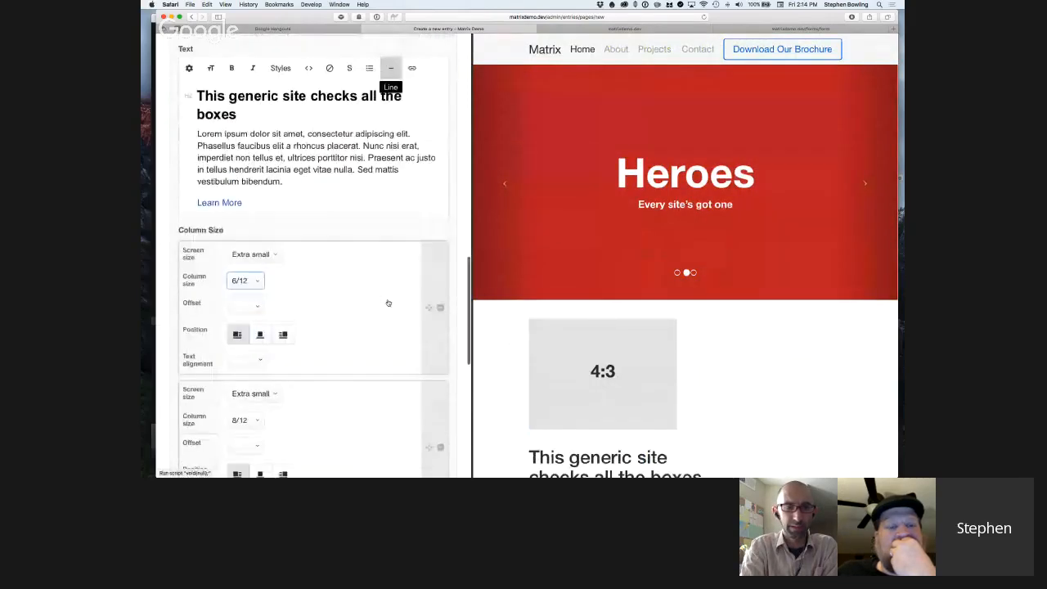
{"action": "scroll", "coordinate": [389, 303], "scroll_direction": "down", "scroll_amount": 2}
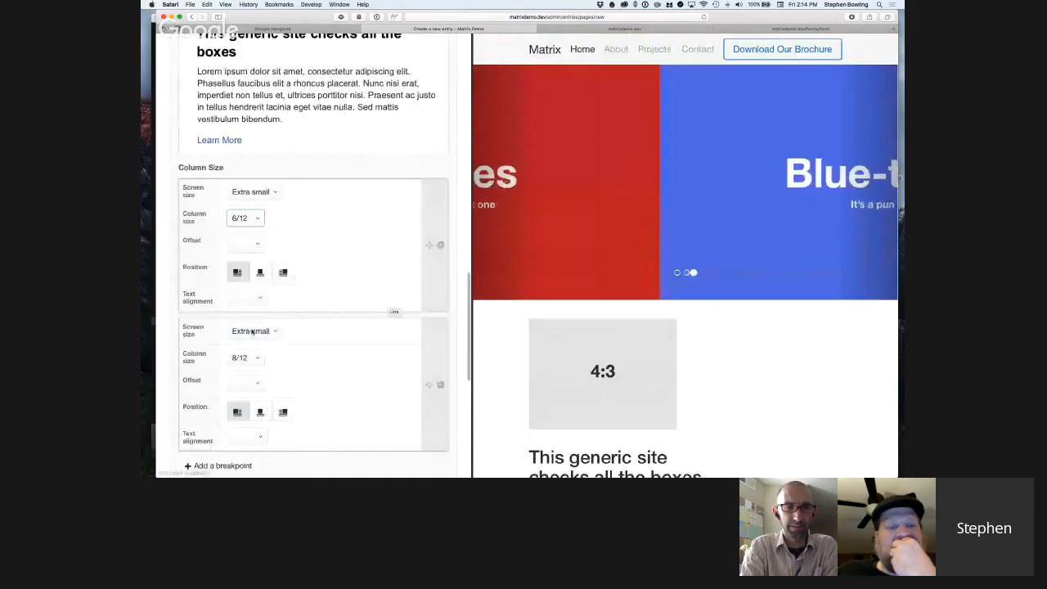
{"action": "left_click", "coordinate": [252, 332]}
{"action": "left_click", "coordinate": [257, 355]}
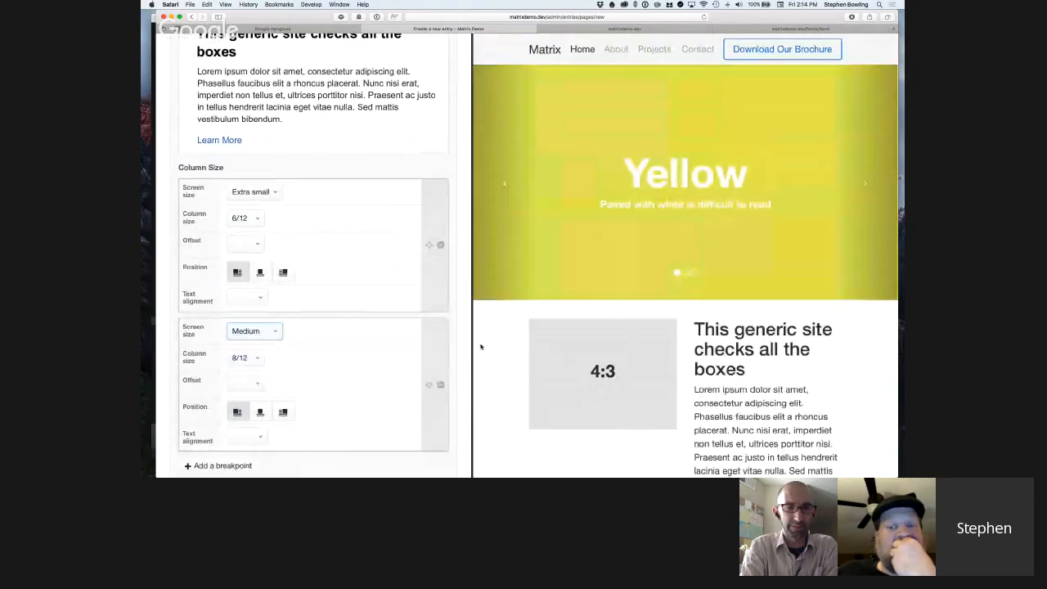
Compare the Image block's breakpoints with the Text block's and widen the preview pane to check the column layout.
{"action": "scroll", "coordinate": [391, 303], "scroll_direction": "up", "scroll_amount": 3}
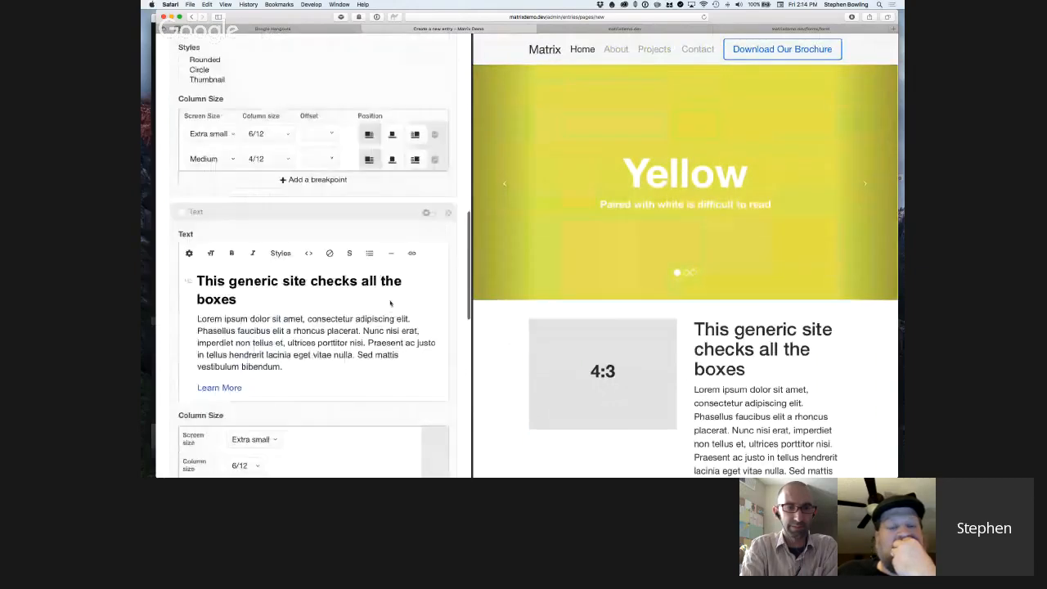
{"action": "scroll", "coordinate": [390, 304], "scroll_direction": "up", "scroll_amount": 2}
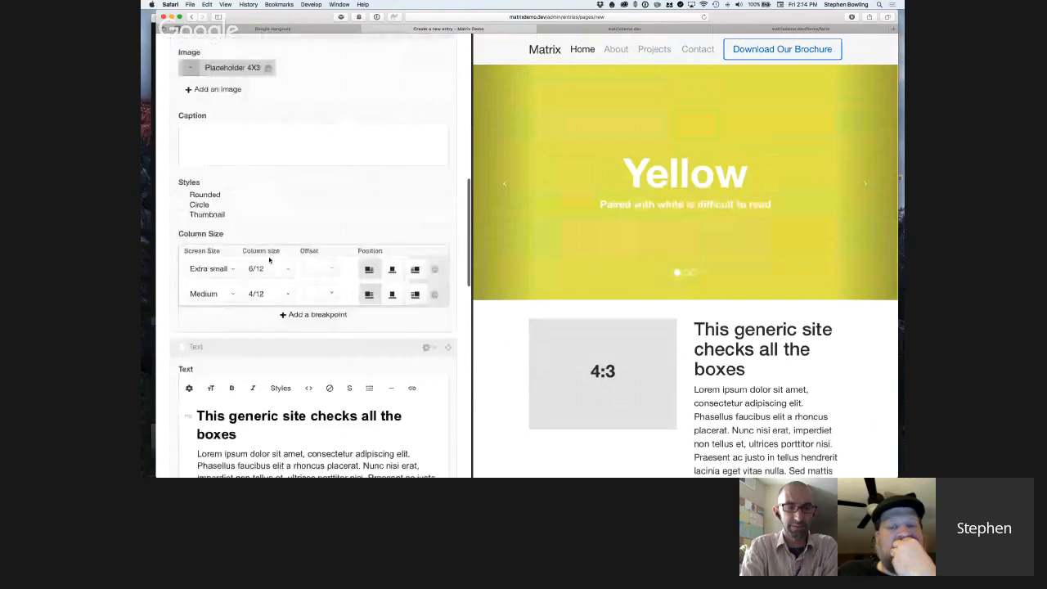
{"action": "scroll", "coordinate": [720, 375], "scroll_direction": "down", "scroll_amount": 2}
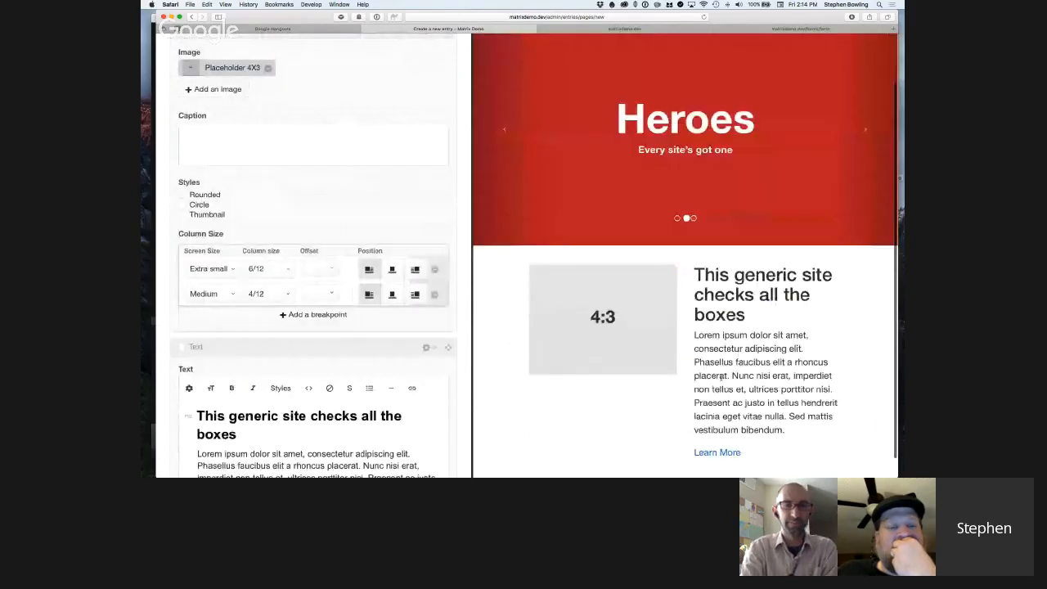
{"action": "scroll", "coordinate": [720, 376], "scroll_direction": "down", "scroll_amount": 1}
{"action": "scroll", "coordinate": [346, 311], "scroll_direction": "down", "scroll_amount": 2}
{"action": "scroll", "coordinate": [347, 311], "scroll_direction": "down", "scroll_amount": 4}
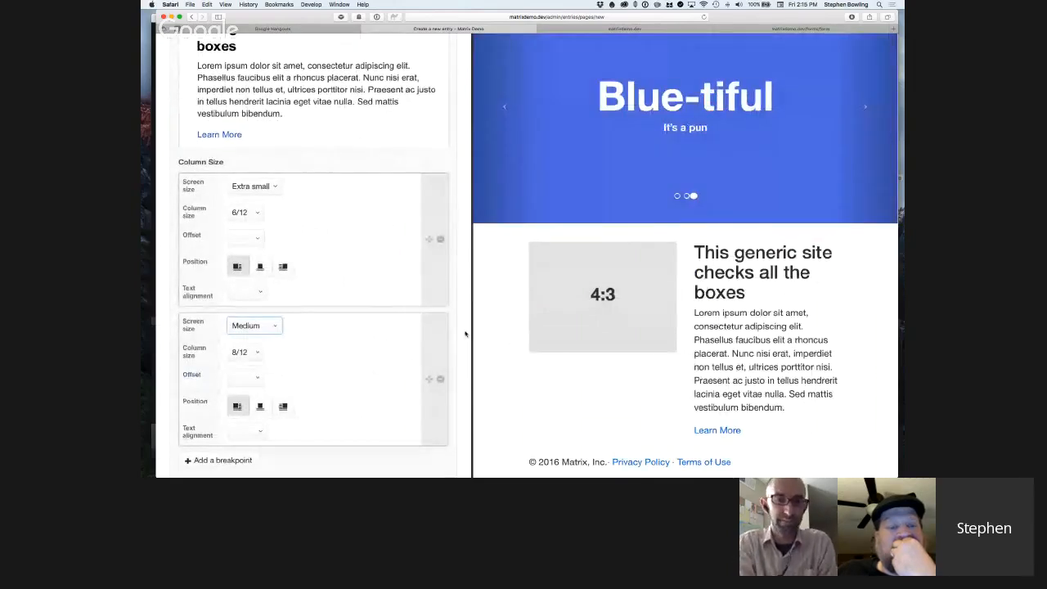
{"action": "scroll", "coordinate": [358, 358], "scroll_direction": "up", "scroll_amount": 1}
{"action": "scroll", "coordinate": [357, 358], "scroll_direction": "up", "scroll_amount": 5}
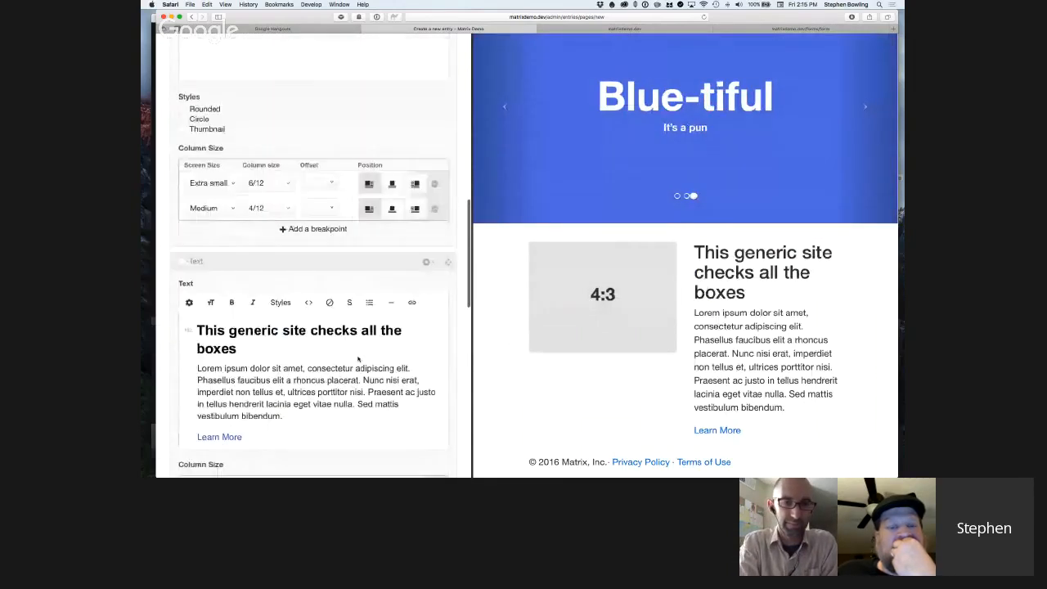
{"action": "scroll", "coordinate": [372, 358], "scroll_direction": "down", "scroll_amount": 6}
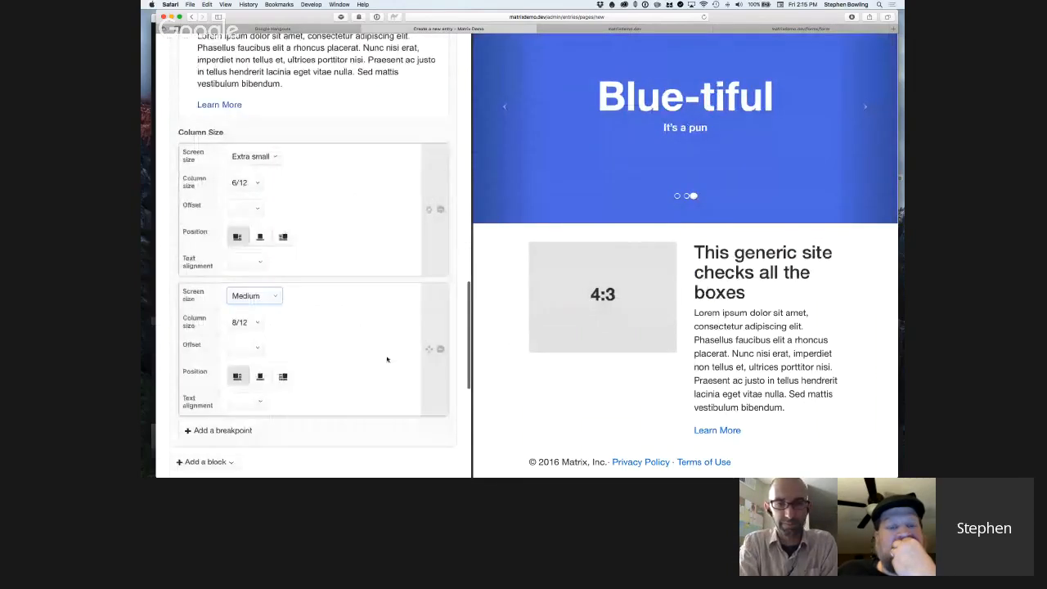
{"action": "left_click_drag", "start_coordinate": [472, 286], "coordinate": [393, 287]}
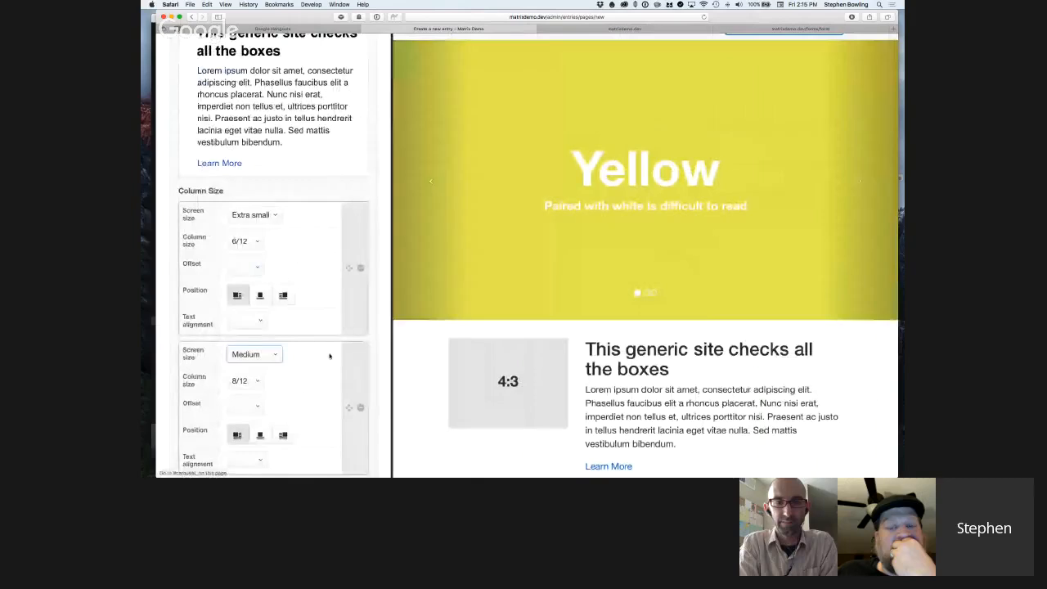
Look over the block types that can be added below the Text block without adding one.
{"action": "scroll", "coordinate": [330, 356], "scroll_direction": "down", "scroll_amount": 5}
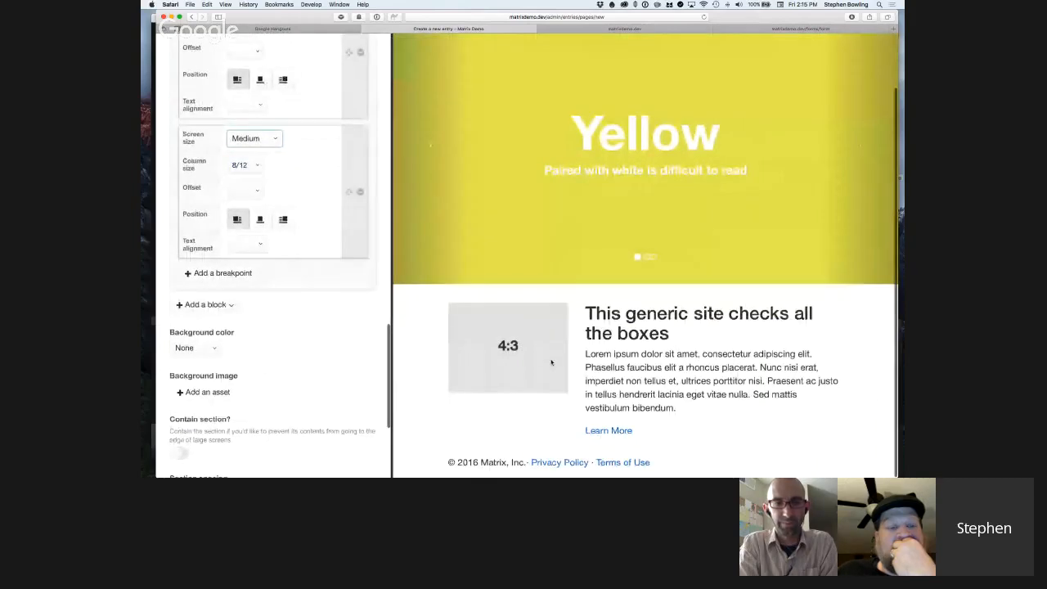
{"action": "left_click", "coordinate": [223, 305]}
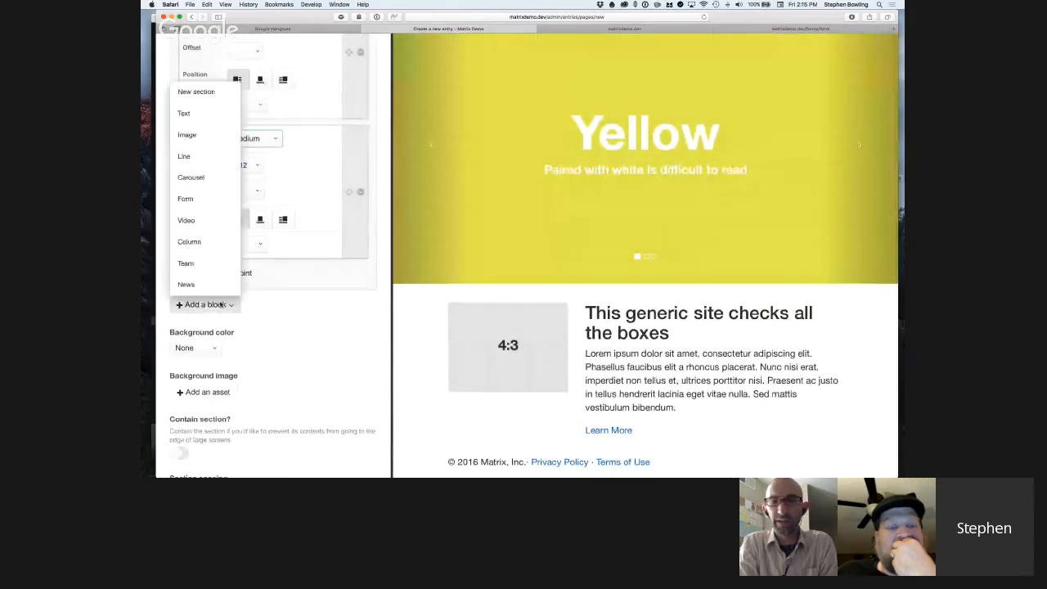
{"action": "left_click", "coordinate": [287, 324]}
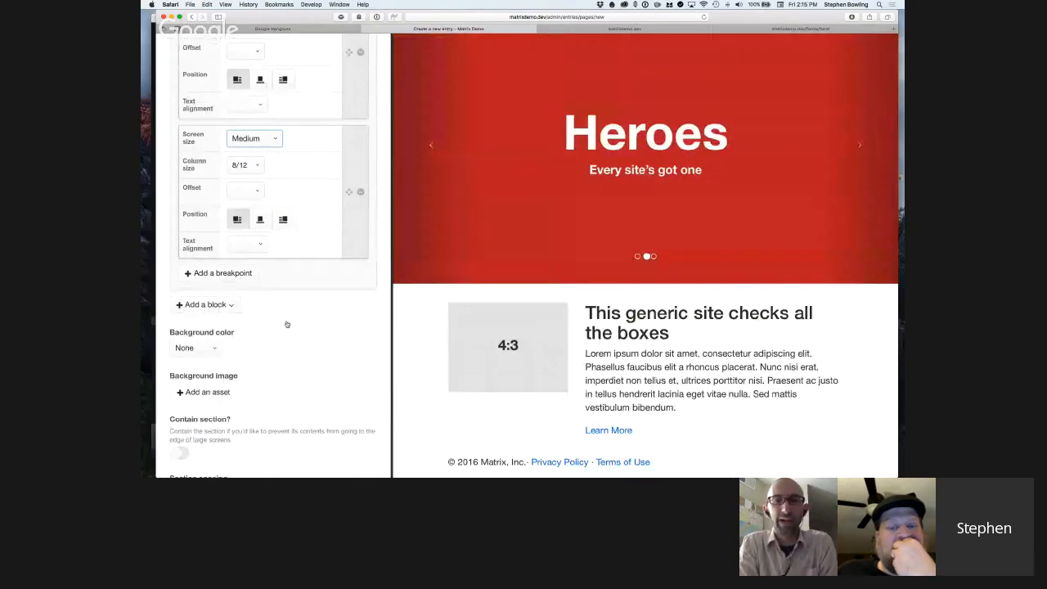
Switch to Sublime Text and examine how the column.html block template sets column sizes and includes nested content blocks.
{"action": "key", "text": "super+Tab"}
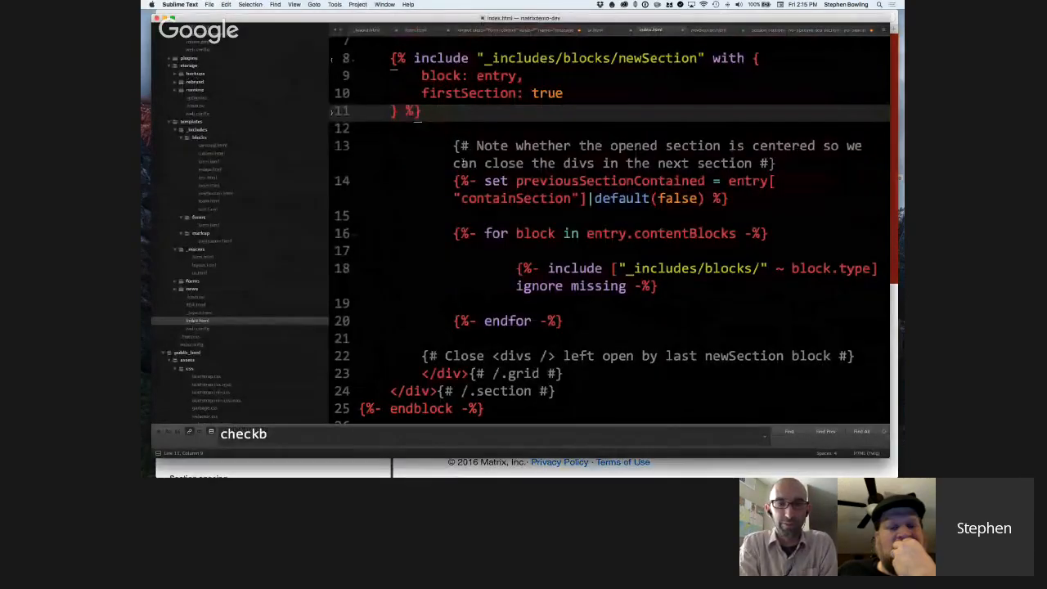
{"action": "left_click", "coordinate": [209, 154]}
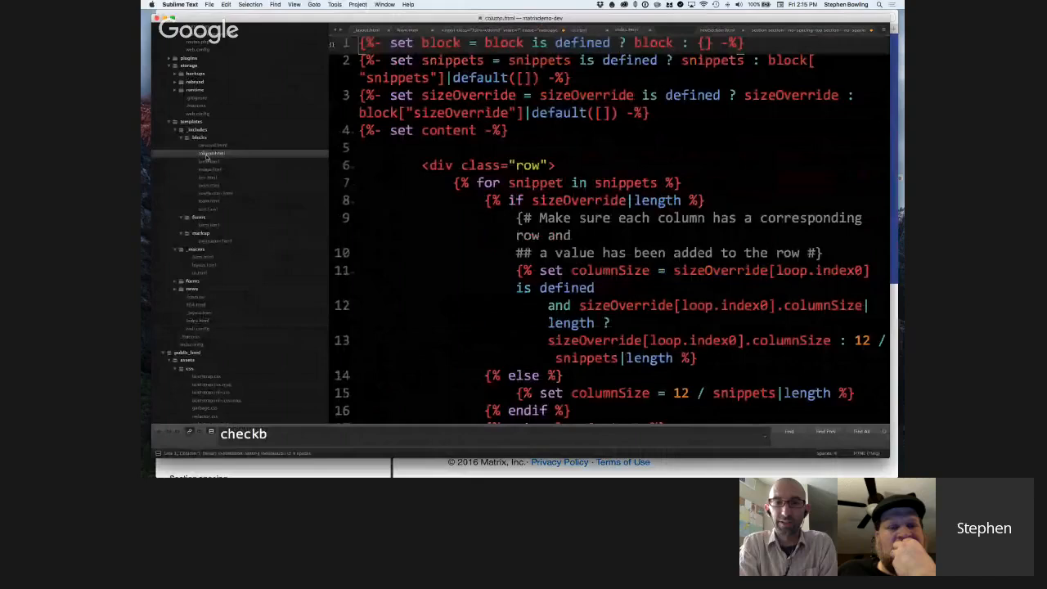
{"action": "scroll", "coordinate": [583, 216], "scroll_direction": "down", "scroll_amount": 2}
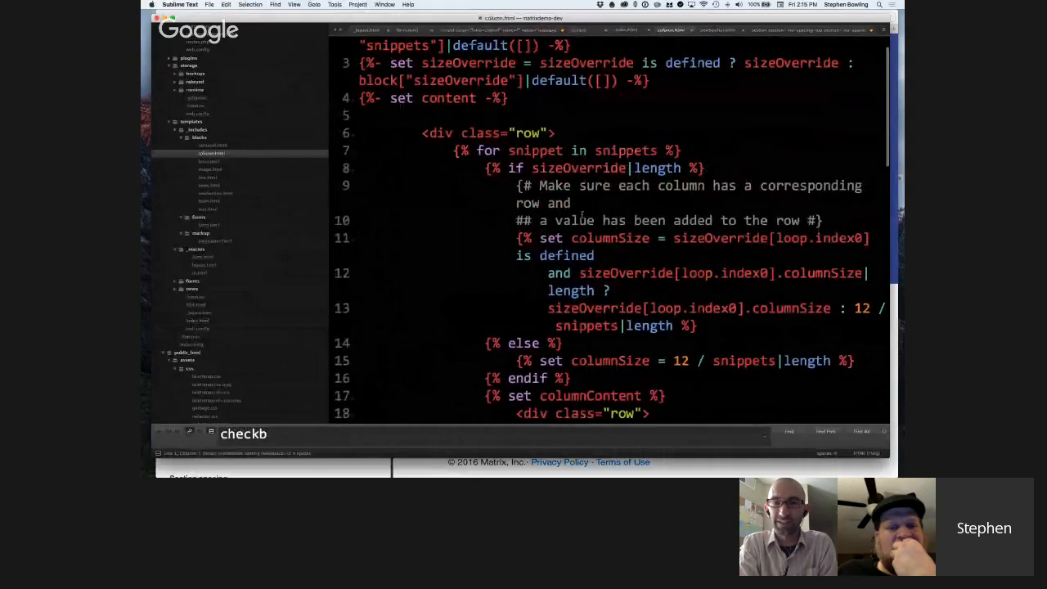
{"action": "scroll", "coordinate": [582, 215], "scroll_direction": "up", "scroll_amount": 2}
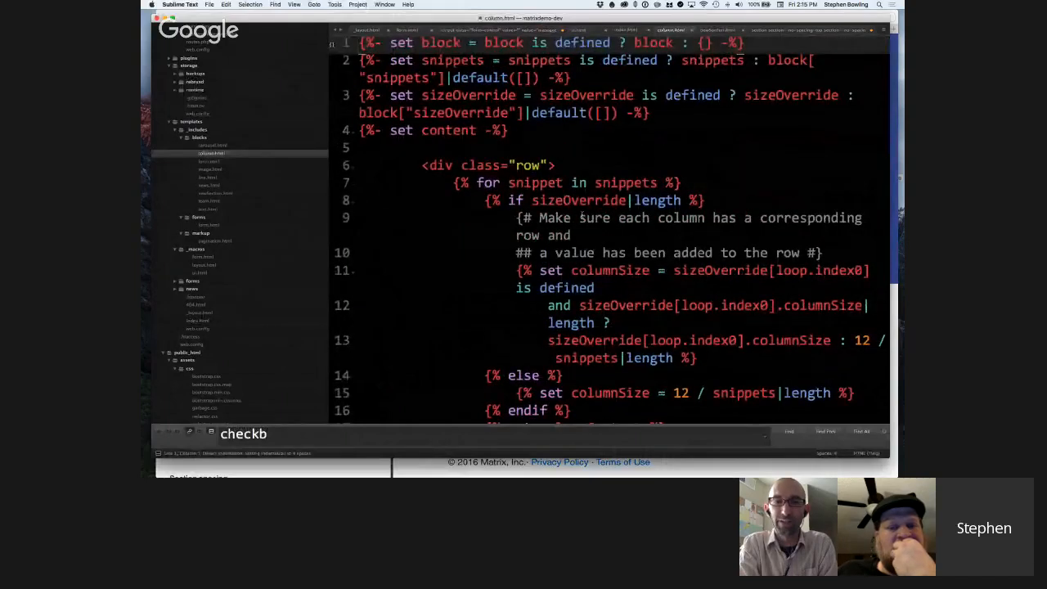
{"action": "scroll", "coordinate": [583, 216], "scroll_direction": "down", "scroll_amount": 6}
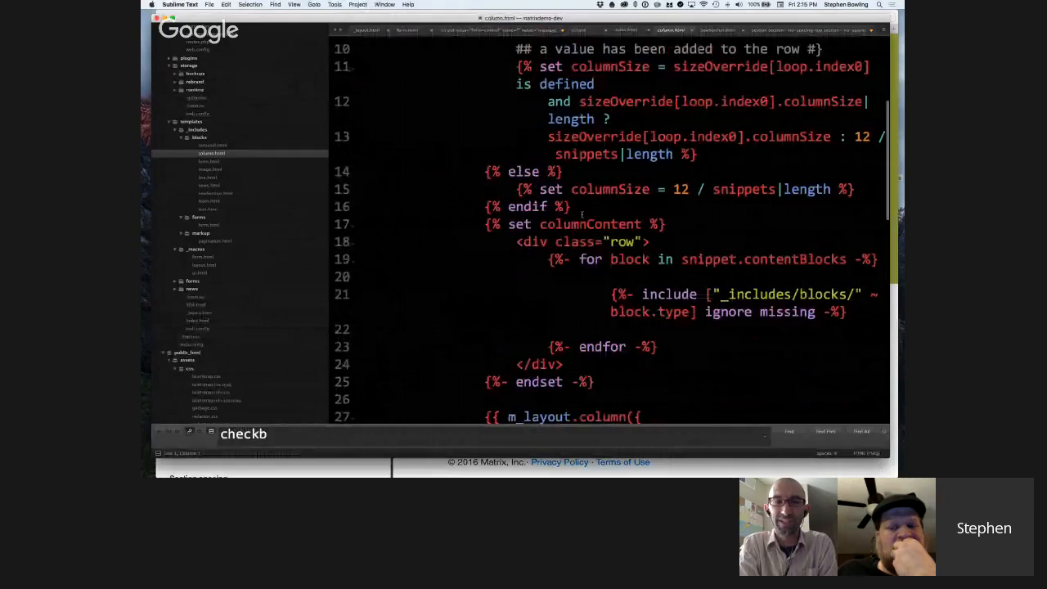
{"action": "scroll", "coordinate": [582, 214], "scroll_direction": "down", "scroll_amount": 3}
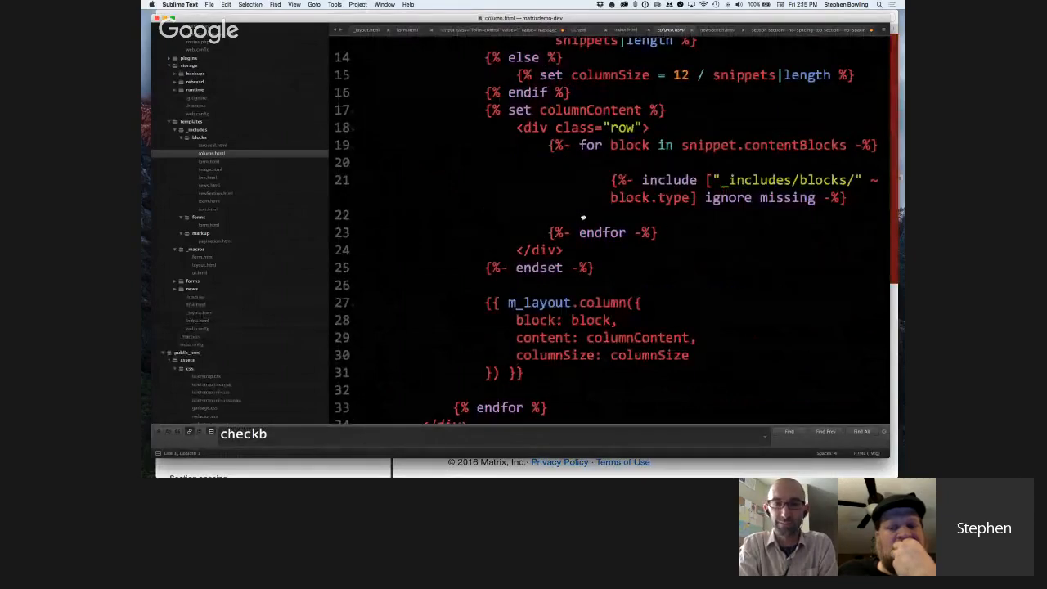
Return to Live Preview in Safari and review the New section, Image and Text block settings and the entry's background and spacing fields.
{"action": "key", "text": "super+Tab"}
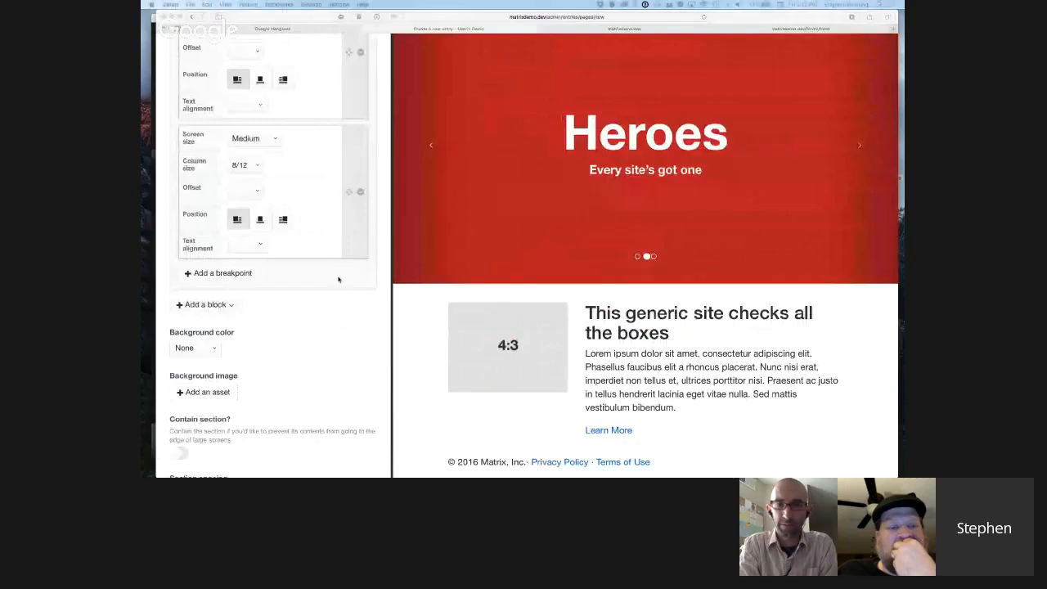
{"action": "scroll", "coordinate": [342, 276], "scroll_direction": "up", "scroll_amount": 4}
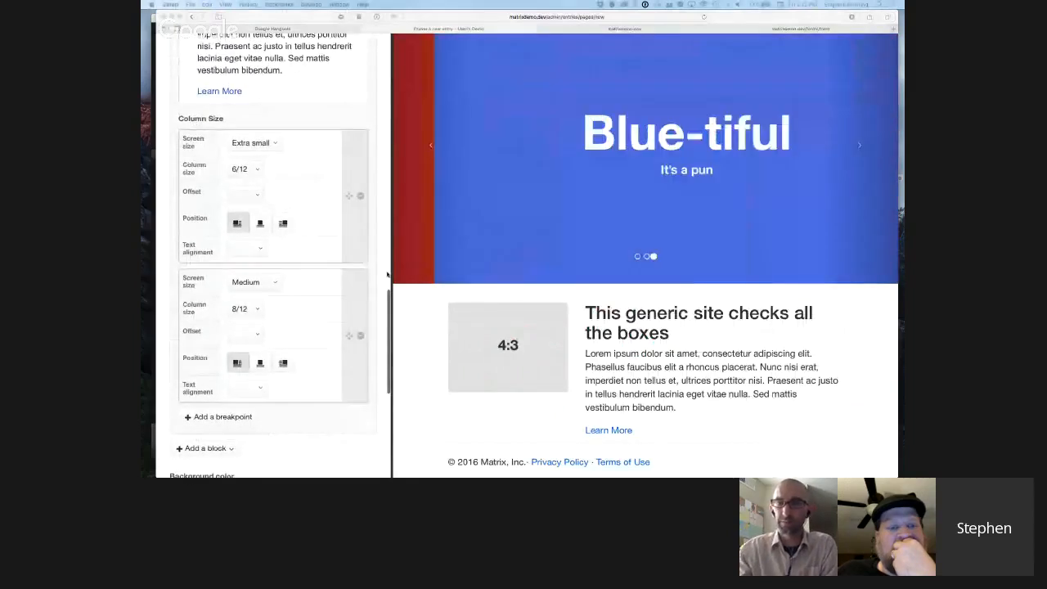
{"action": "scroll", "coordinate": [388, 276], "scroll_direction": "up", "scroll_amount": 7}
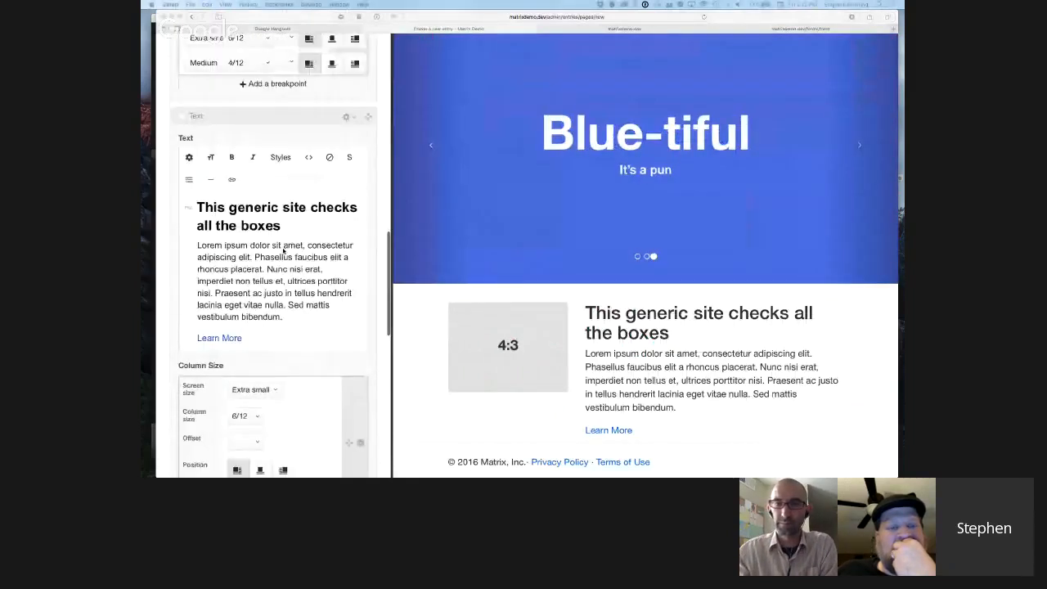
{"action": "scroll", "coordinate": [284, 251], "scroll_direction": "up", "scroll_amount": 10}
{"action": "scroll", "coordinate": [283, 251], "scroll_direction": "up", "scroll_amount": 10}
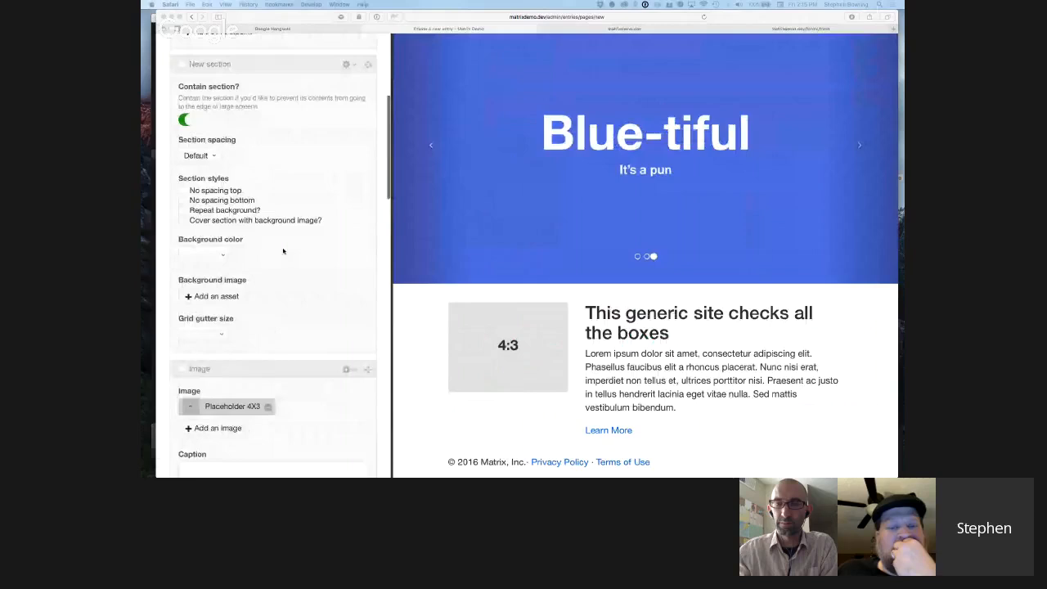
{"action": "scroll", "coordinate": [283, 252], "scroll_direction": "down", "scroll_amount": 15}
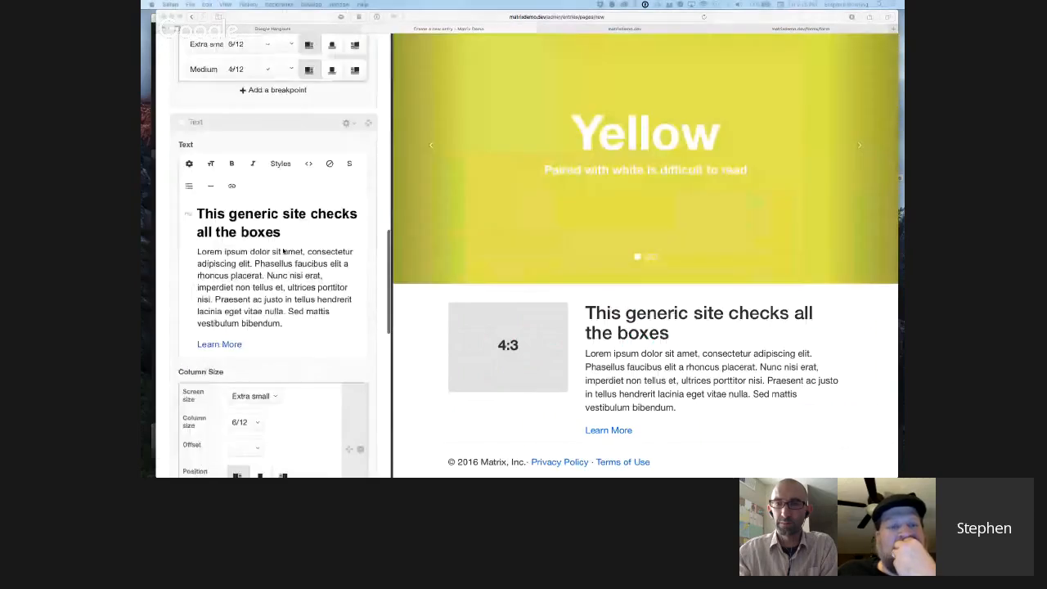
{"action": "scroll", "coordinate": [283, 251], "scroll_direction": "down", "scroll_amount": 12}
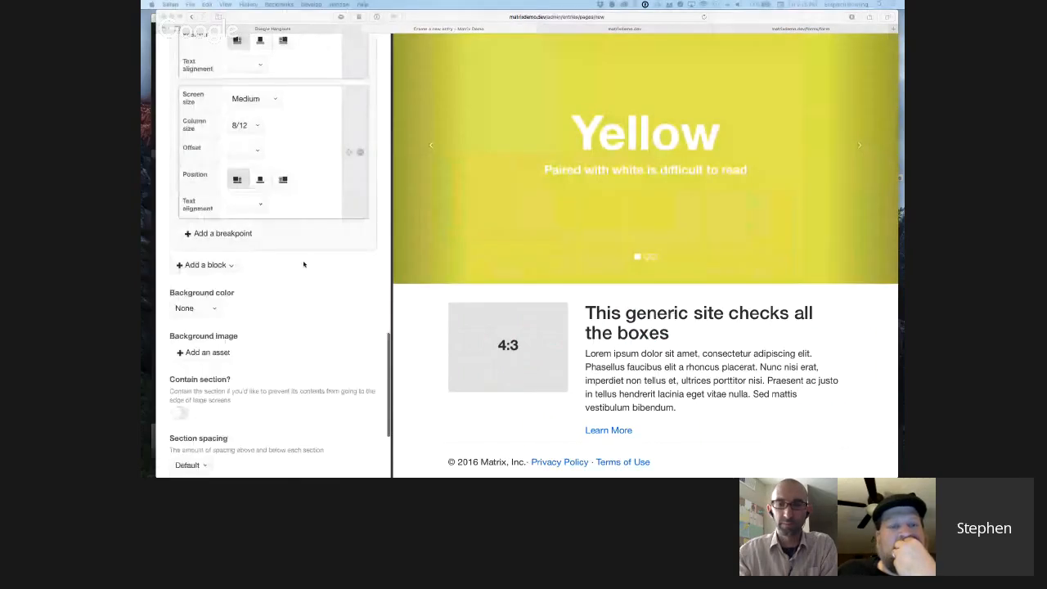
{"action": "scroll", "coordinate": [308, 260], "scroll_direction": "down", "scroll_amount": 1}
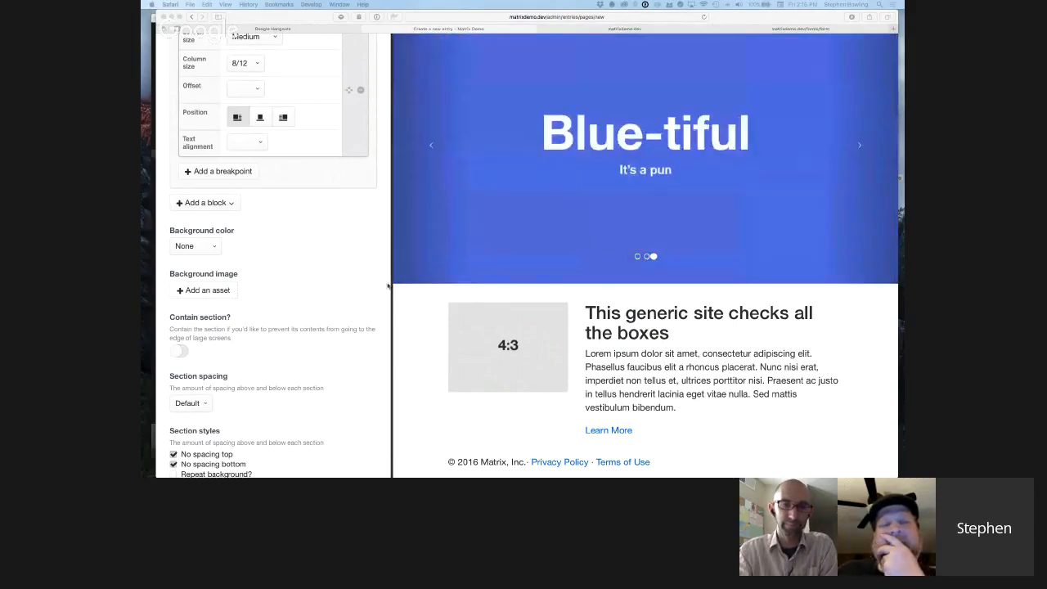
{"action": "left_click", "coordinate": [320, 247]}
{"action": "scroll", "coordinate": [320, 246], "scroll_direction": "down", "scroll_amount": 1}
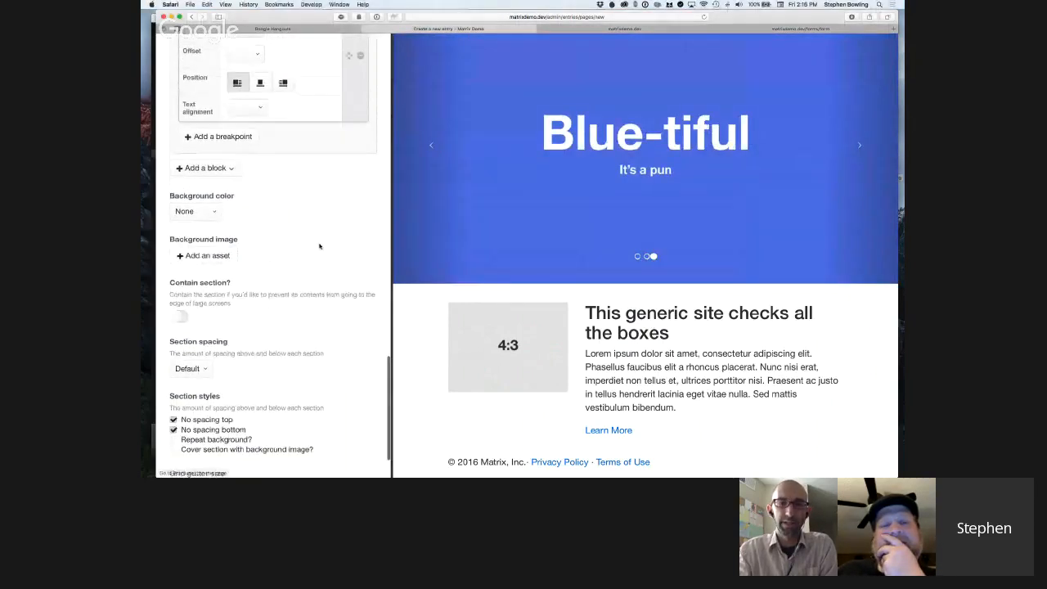
{"action": "scroll", "coordinate": [320, 247], "scroll_direction": "up", "scroll_amount": 10}
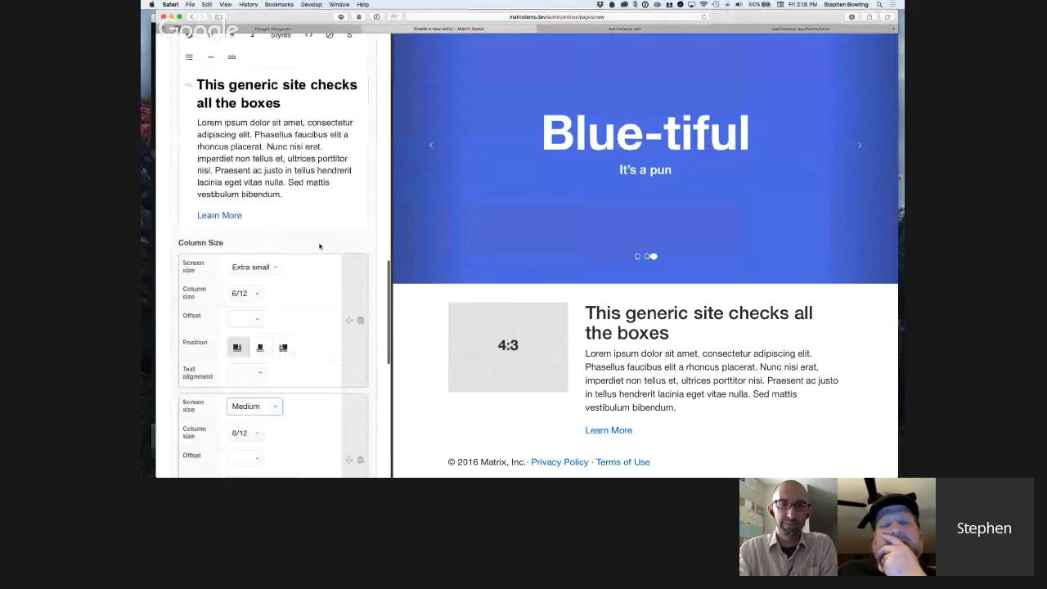
{"action": "scroll", "coordinate": [320, 247], "scroll_direction": "up", "scroll_amount": 10}
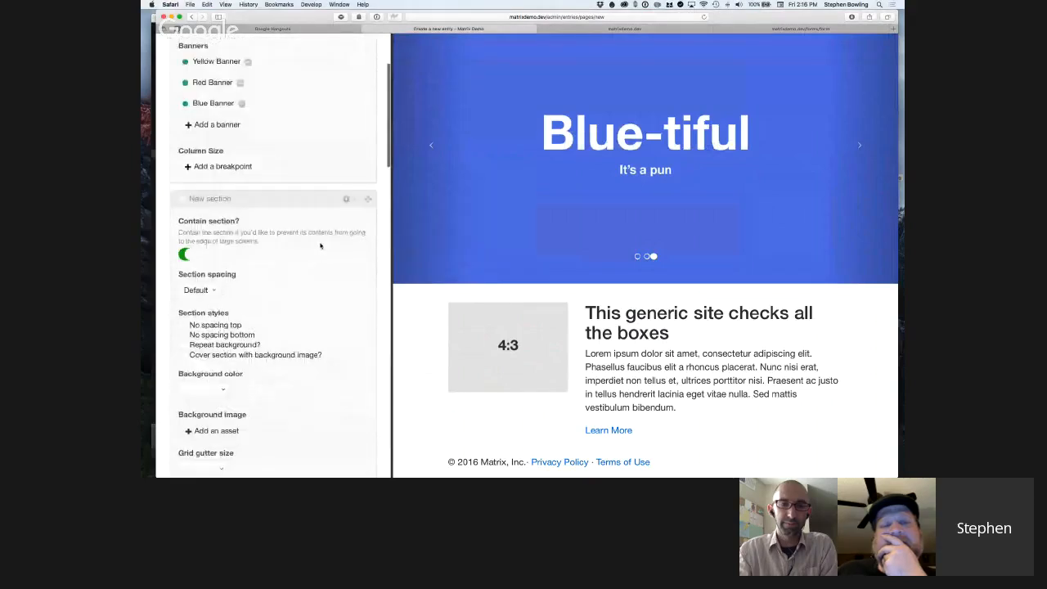
Add a Team block below the Text block in the Live Preview editor.
{"action": "scroll", "coordinate": [320, 246], "scroll_direction": "down", "scroll_amount": 6}
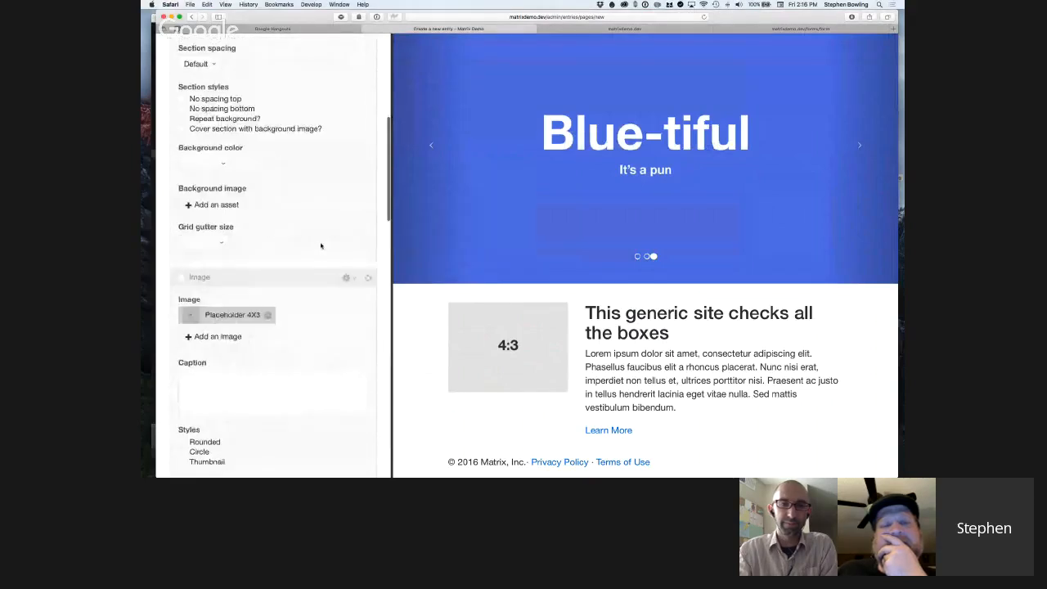
{"action": "scroll", "coordinate": [321, 245], "scroll_direction": "down", "scroll_amount": 10}
{"action": "scroll", "coordinate": [321, 245], "scroll_direction": "down", "scroll_amount": 8}
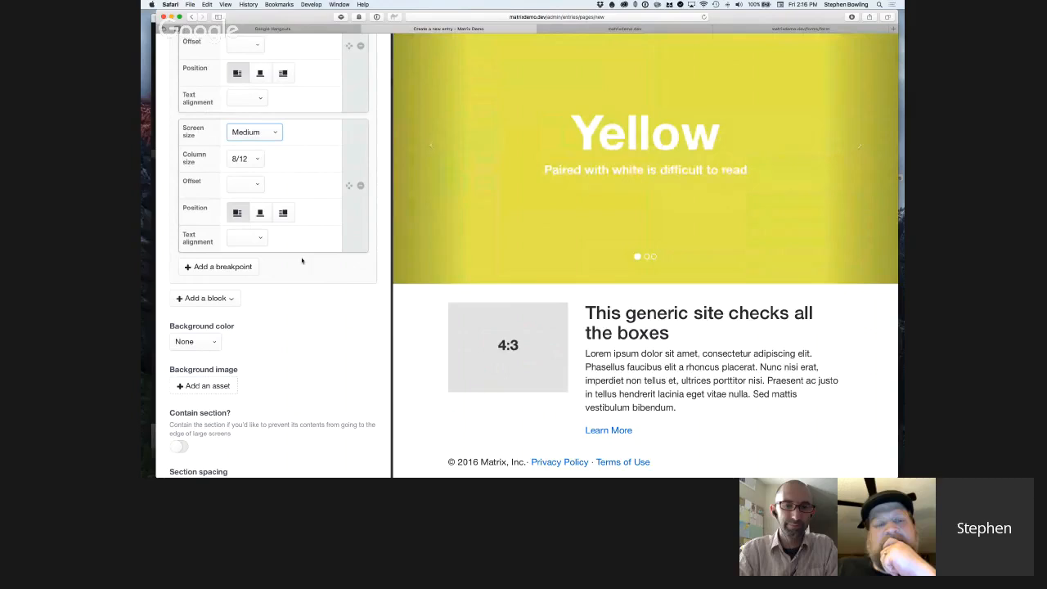
{"action": "scroll", "coordinate": [311, 278], "scroll_direction": "down", "scroll_amount": 1}
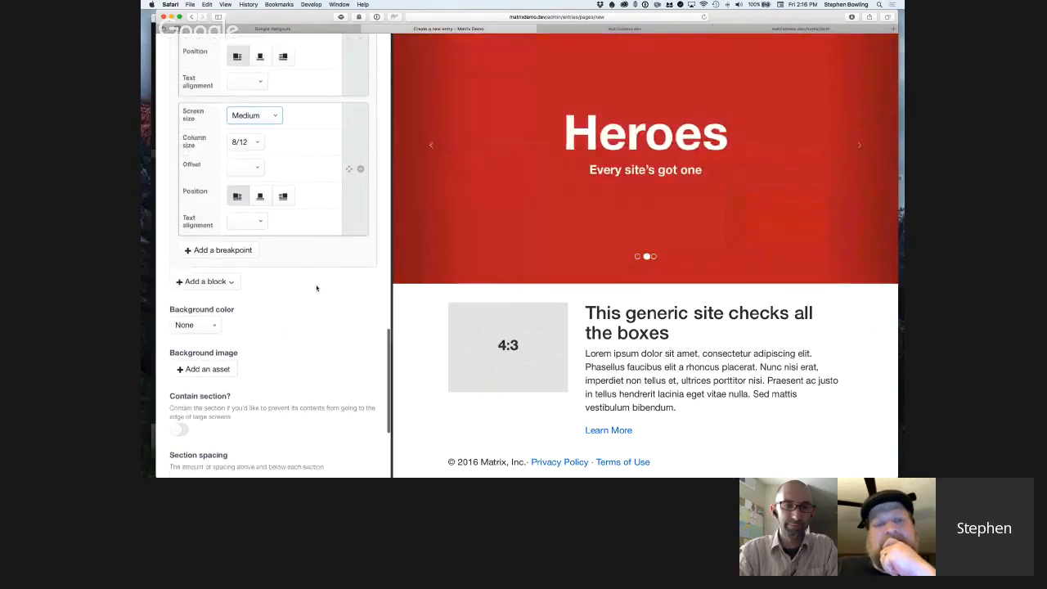
{"action": "left_click", "coordinate": [252, 283]}
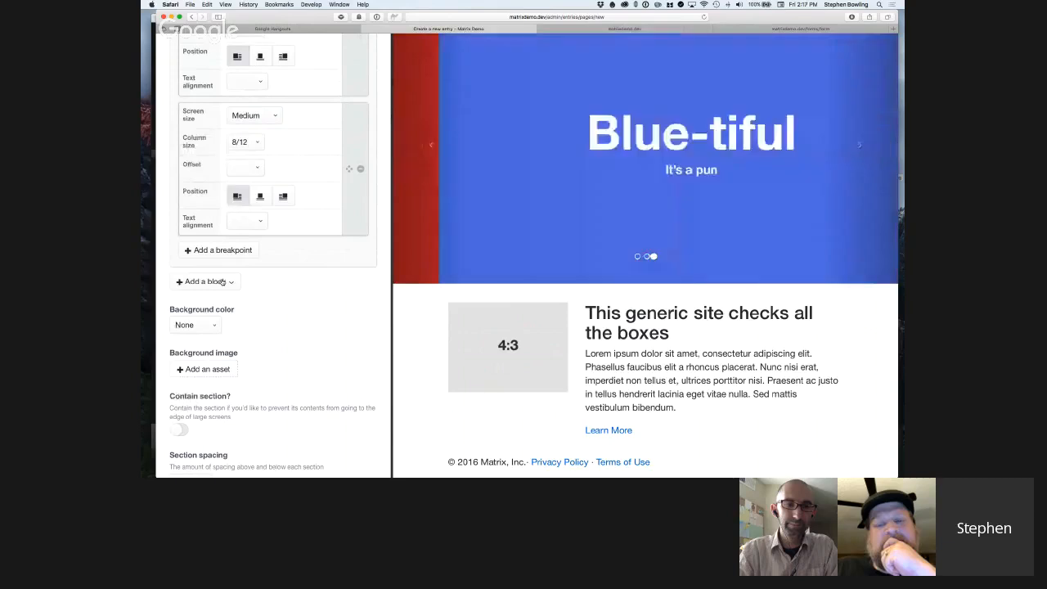
{"action": "left_click", "coordinate": [222, 281]}
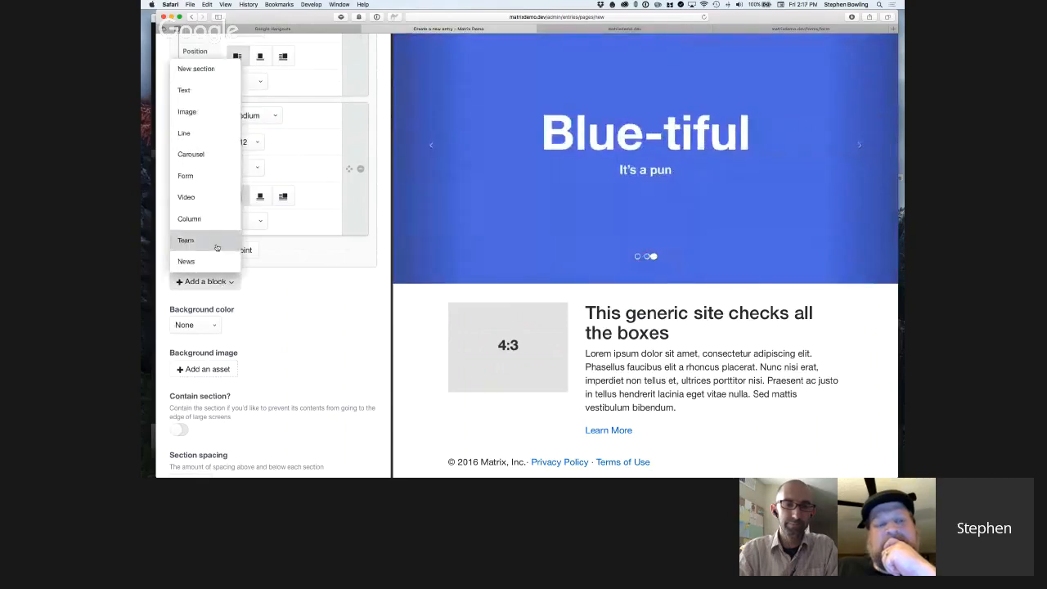
{"action": "left_click", "coordinate": [217, 247]}
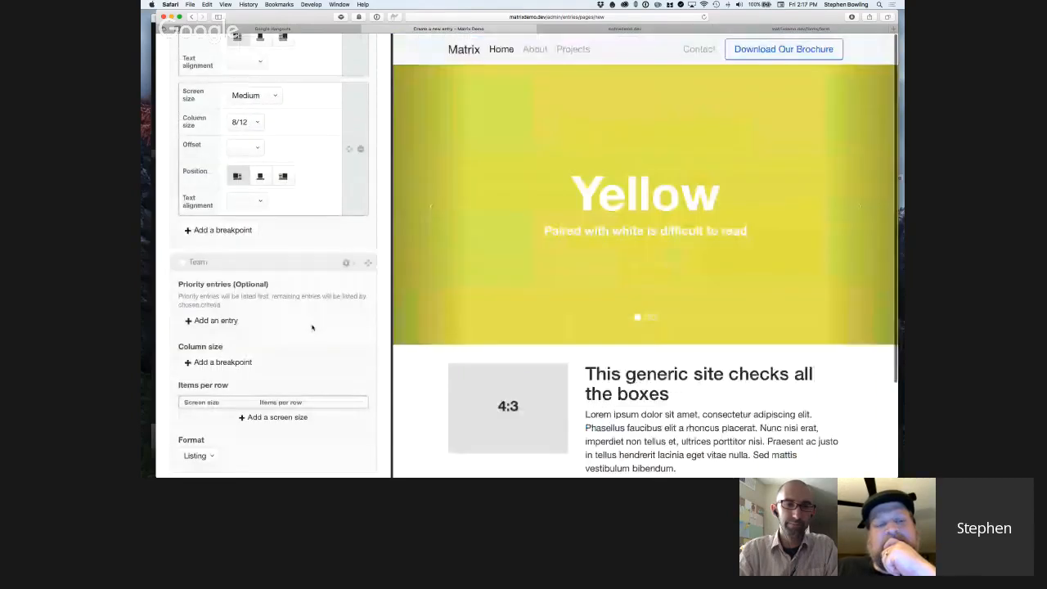
Add an Extra small screen size to the Team block's items-per-row settings and set it to 1 item per row.
{"action": "scroll", "coordinate": [613, 396], "scroll_direction": "down", "scroll_amount": 2}
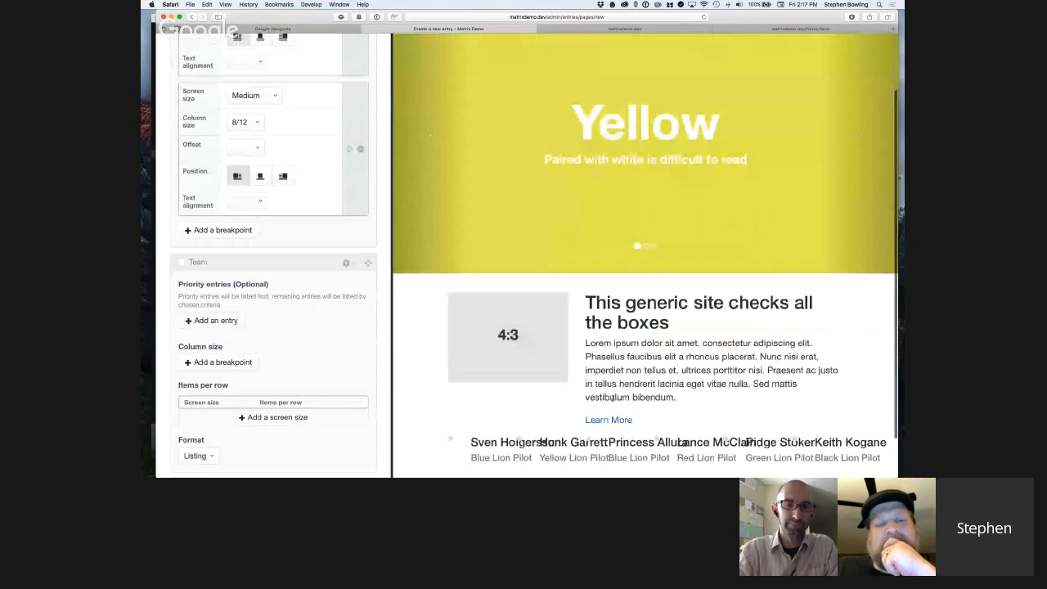
{"action": "scroll", "coordinate": [202, 325], "scroll_direction": "down", "scroll_amount": 3}
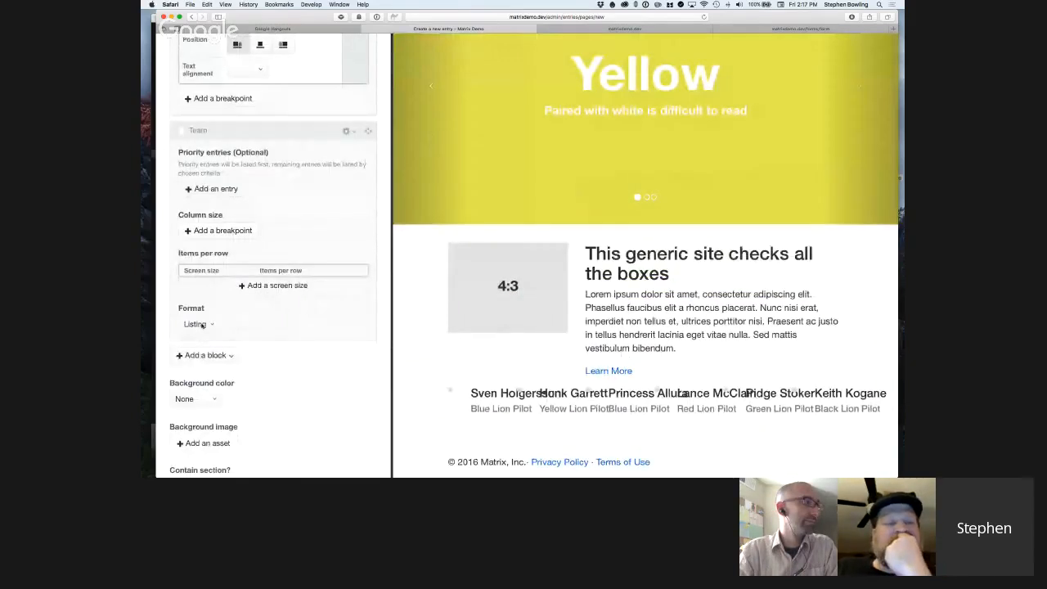
{"action": "left_click", "coordinate": [274, 287]}
{"action": "left_click", "coordinate": [278, 288]}
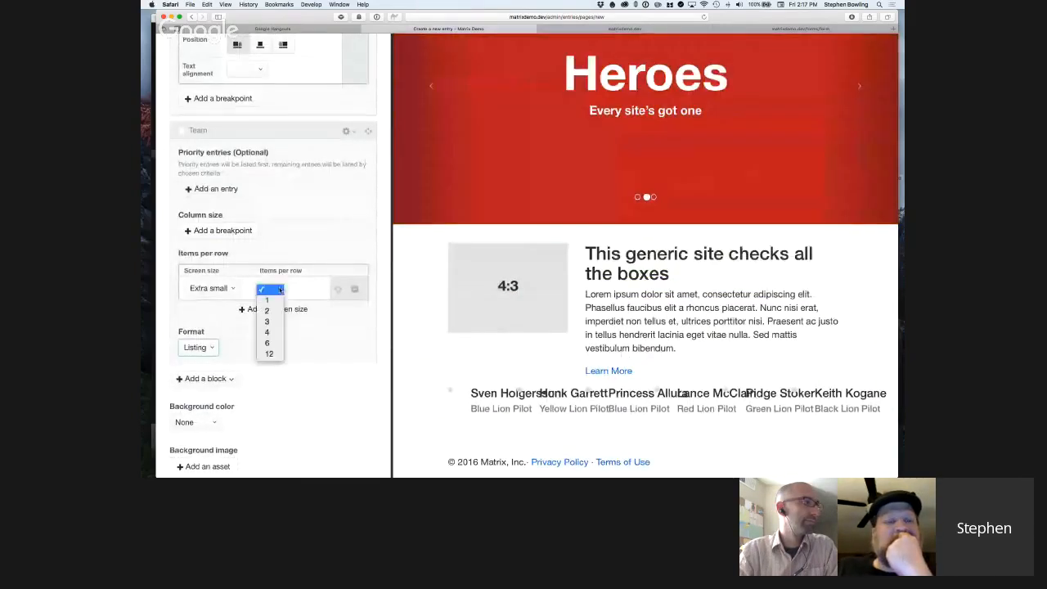
{"action": "left_click", "coordinate": [270, 300]}
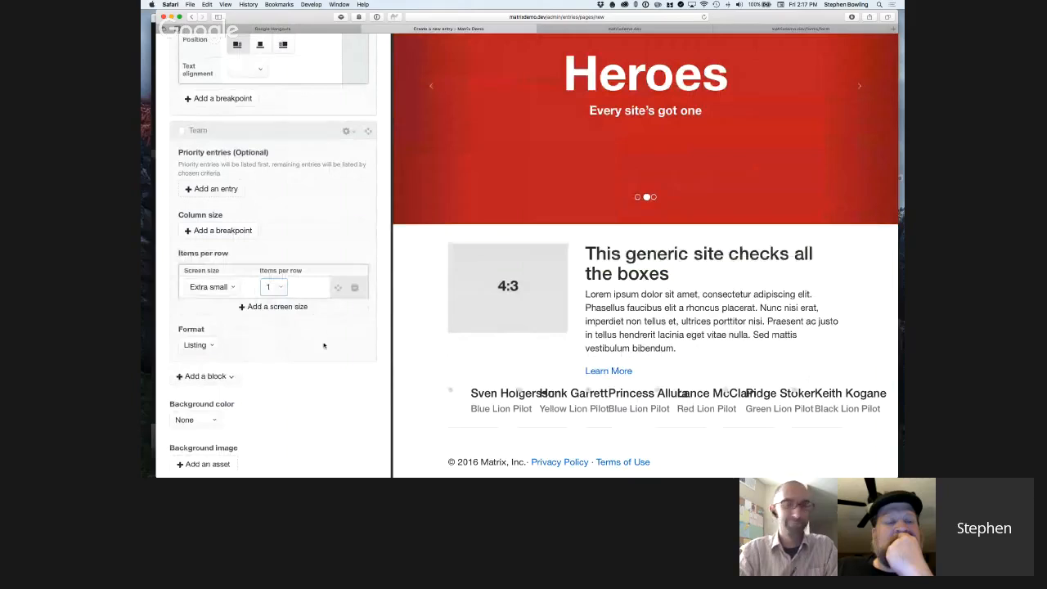
Examine the team member listing in the preview, checking the one-per-row layout of photos, names and roles.
{"action": "scroll", "coordinate": [628, 377], "scroll_direction": "down", "scroll_amount": 10}
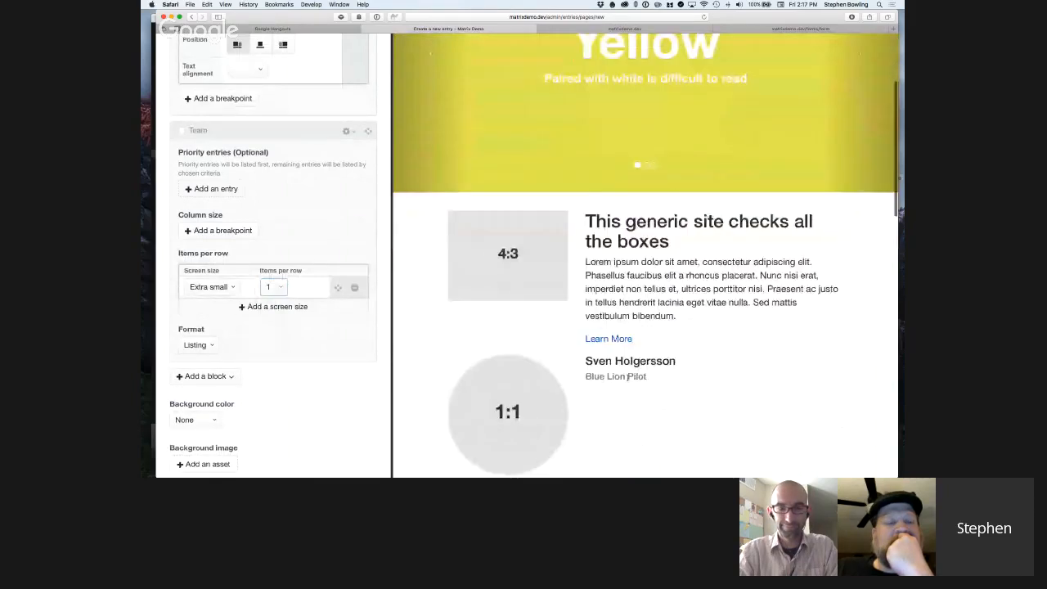
{"action": "scroll", "coordinate": [628, 381], "scroll_direction": "down", "scroll_amount": 5}
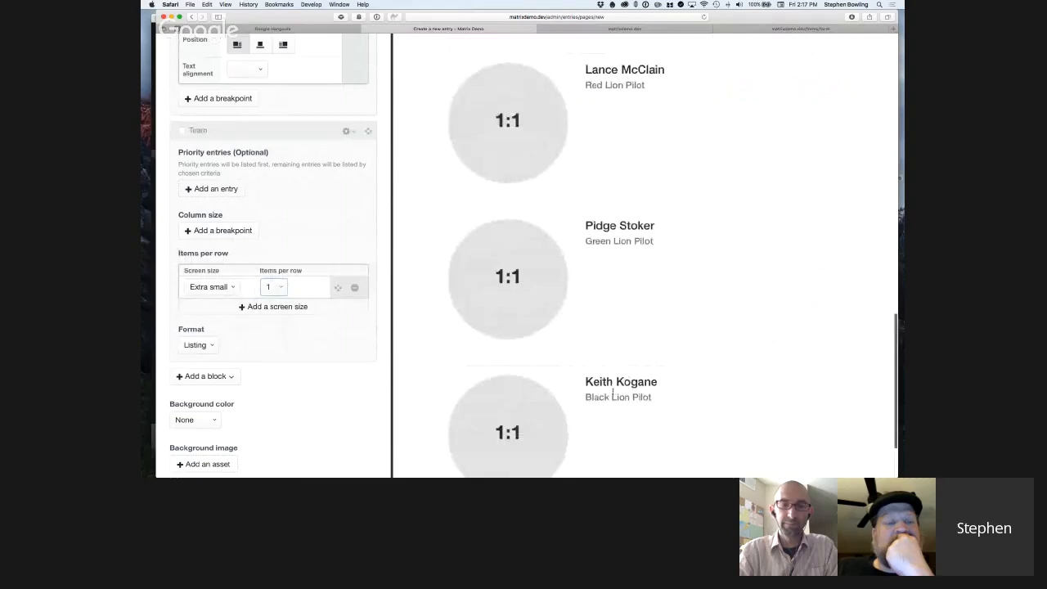
{"action": "scroll", "coordinate": [629, 376], "scroll_direction": "up", "scroll_amount": 6}
{"action": "scroll", "coordinate": [627, 380], "scroll_direction": "up", "scroll_amount": 3}
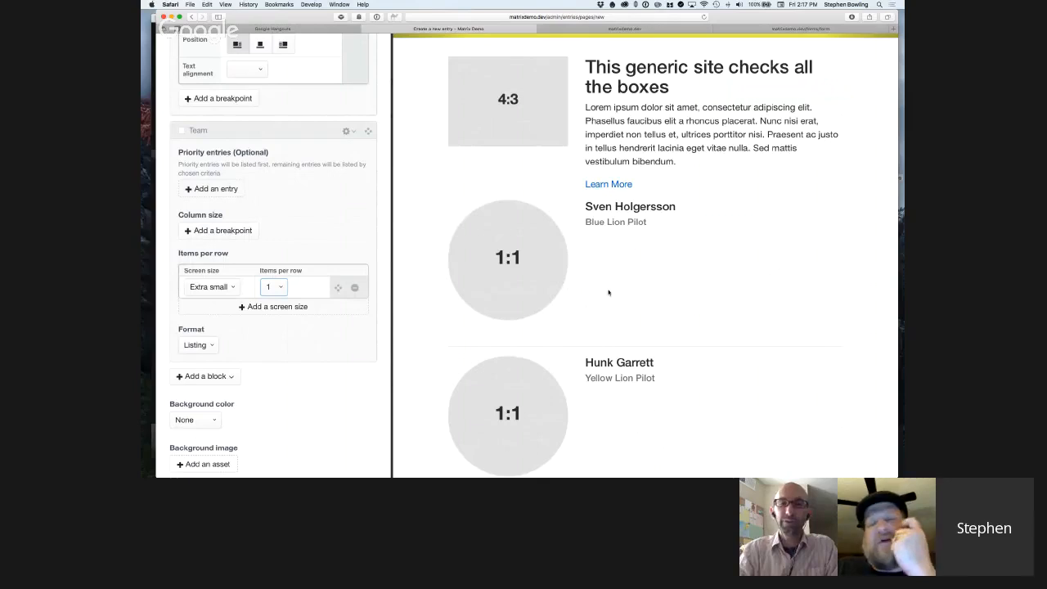
{"action": "scroll", "coordinate": [608, 294], "scroll_direction": "down", "scroll_amount": 1}
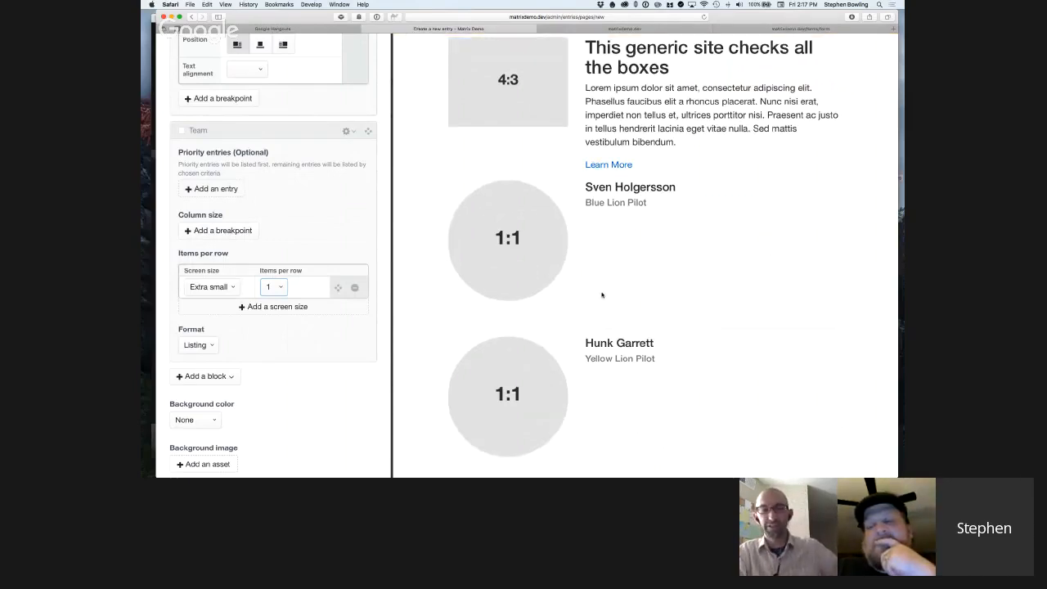
{"action": "left_click", "coordinate": [329, 343]}
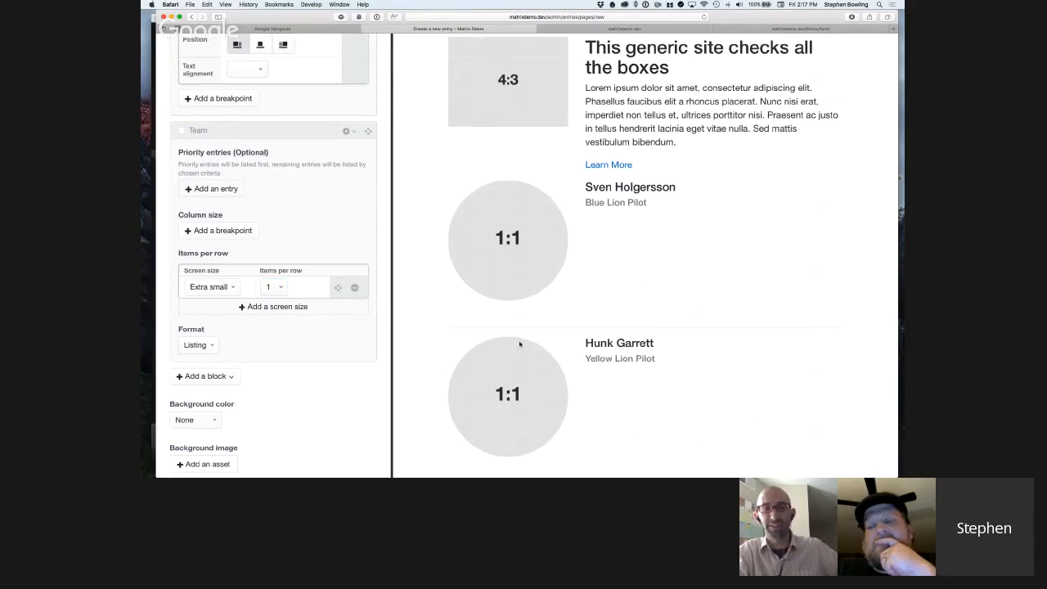
{"action": "scroll", "coordinate": [555, 345], "scroll_direction": "down", "scroll_amount": 3}
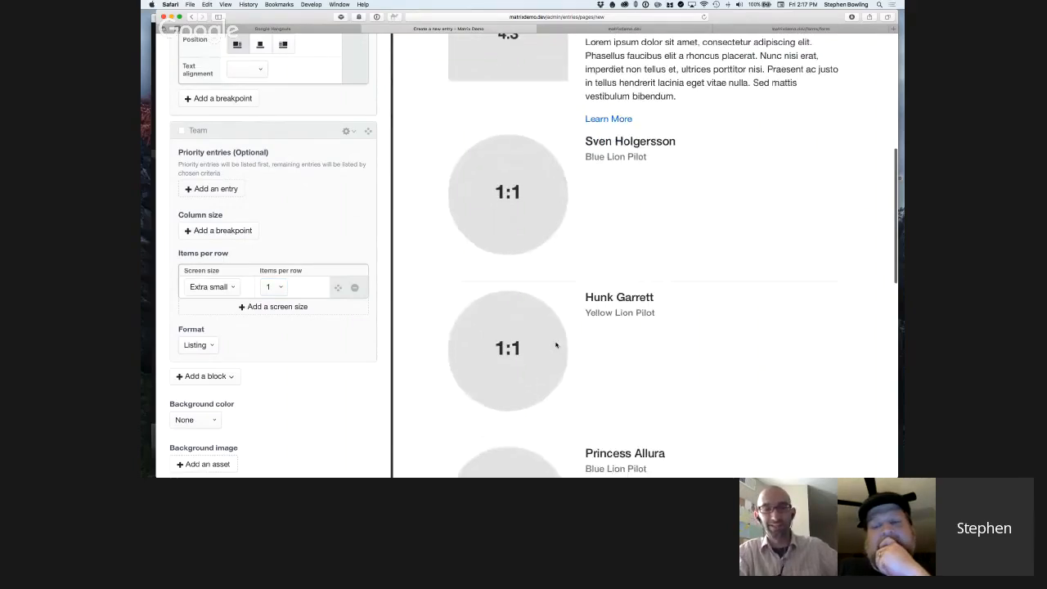
{"action": "scroll", "coordinate": [556, 345], "scroll_direction": "down", "scroll_amount": 5}
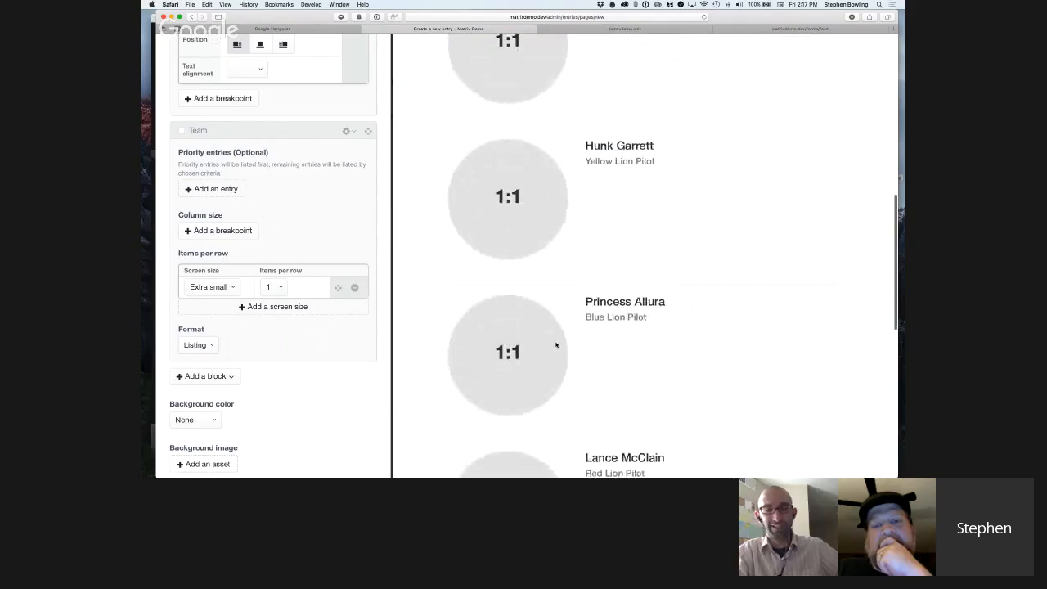
{"action": "scroll", "coordinate": [556, 345], "scroll_direction": "up", "scroll_amount": 5}
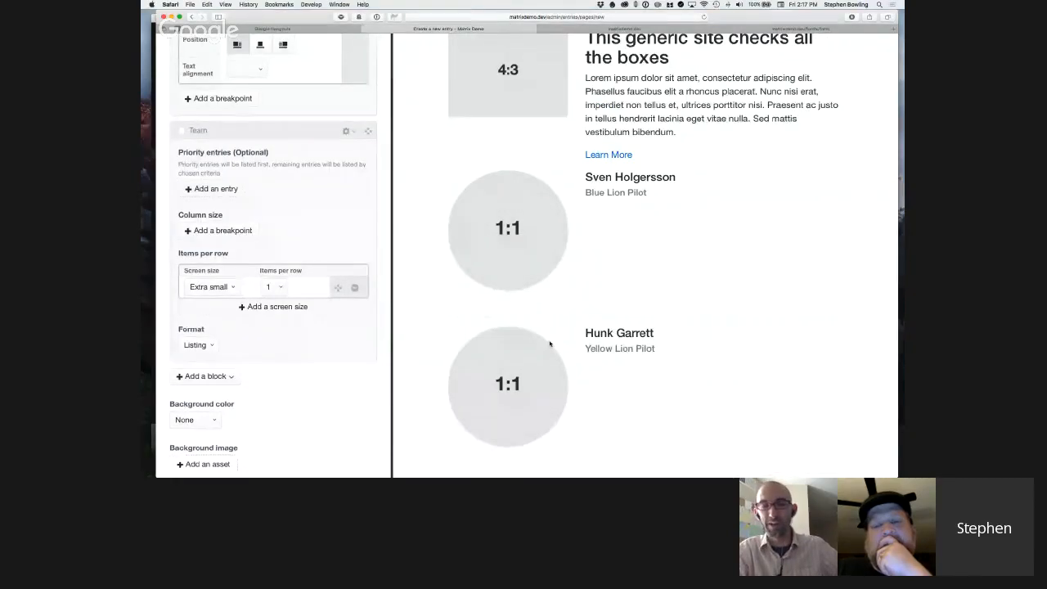
{"action": "scroll", "coordinate": [550, 343], "scroll_direction": "down", "scroll_amount": 3}
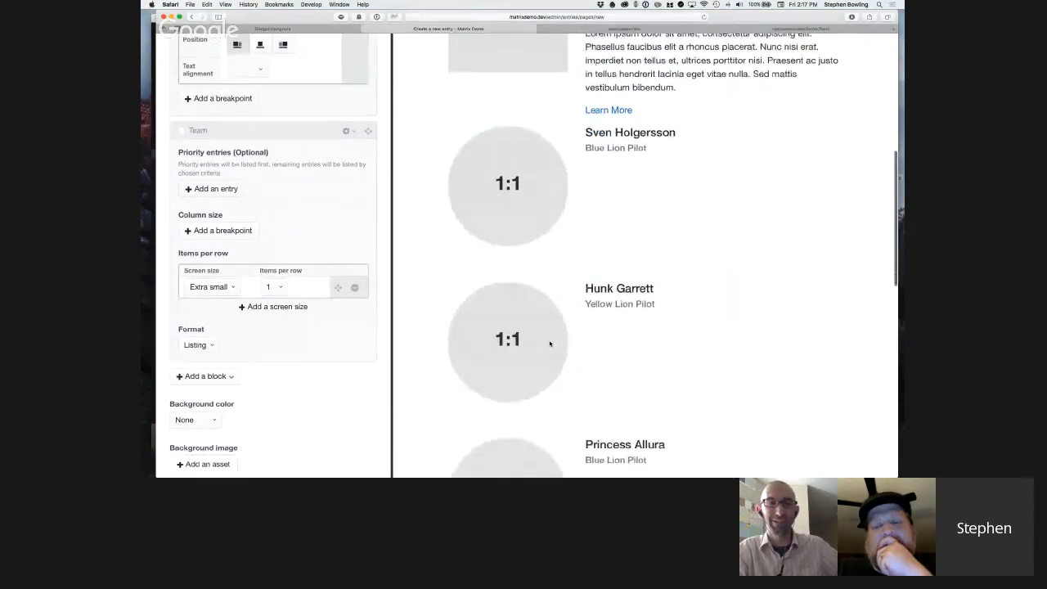
{"action": "scroll", "coordinate": [550, 343], "scroll_direction": "down", "scroll_amount": 5}
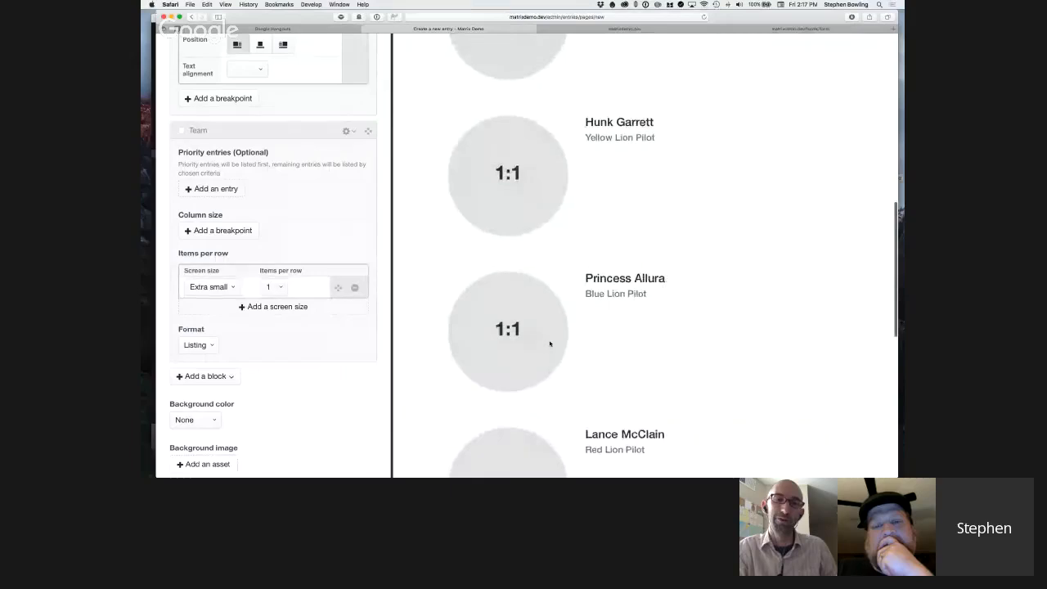
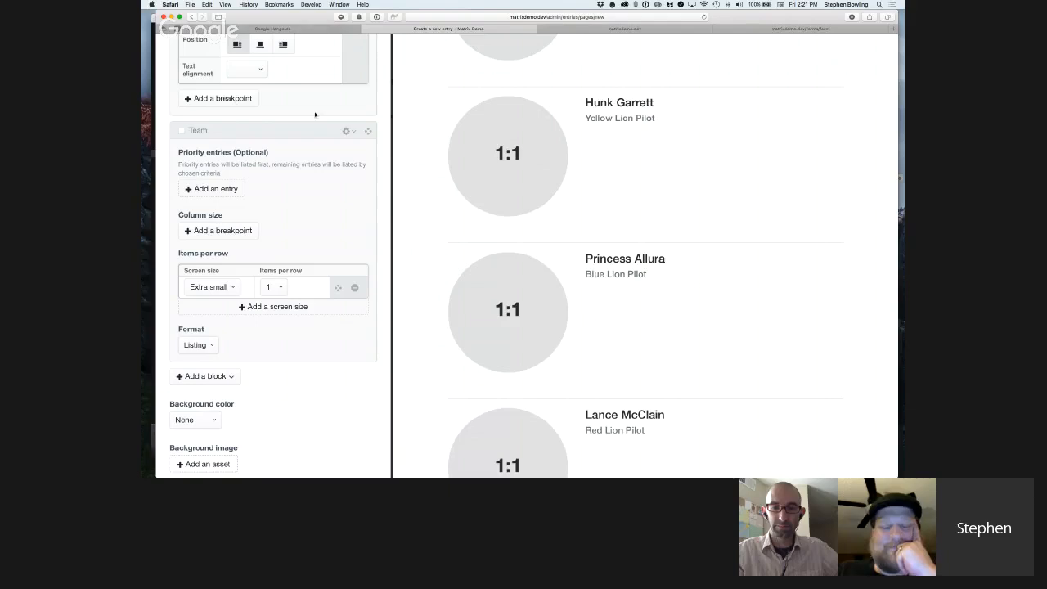
Close the live preview of the "Fun things with Matrix" entry and open the Field Manager.
{"action": "scroll", "coordinate": [300, 134], "scroll_direction": "up", "scroll_amount": 2}
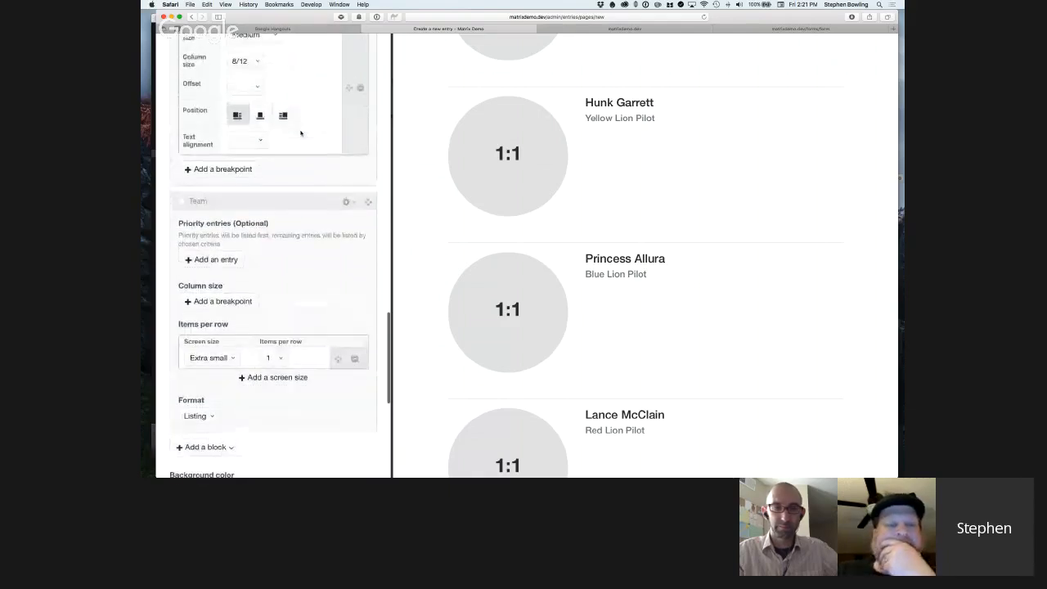
{"action": "scroll", "coordinate": [301, 133], "scroll_direction": "down", "scroll_amount": 2}
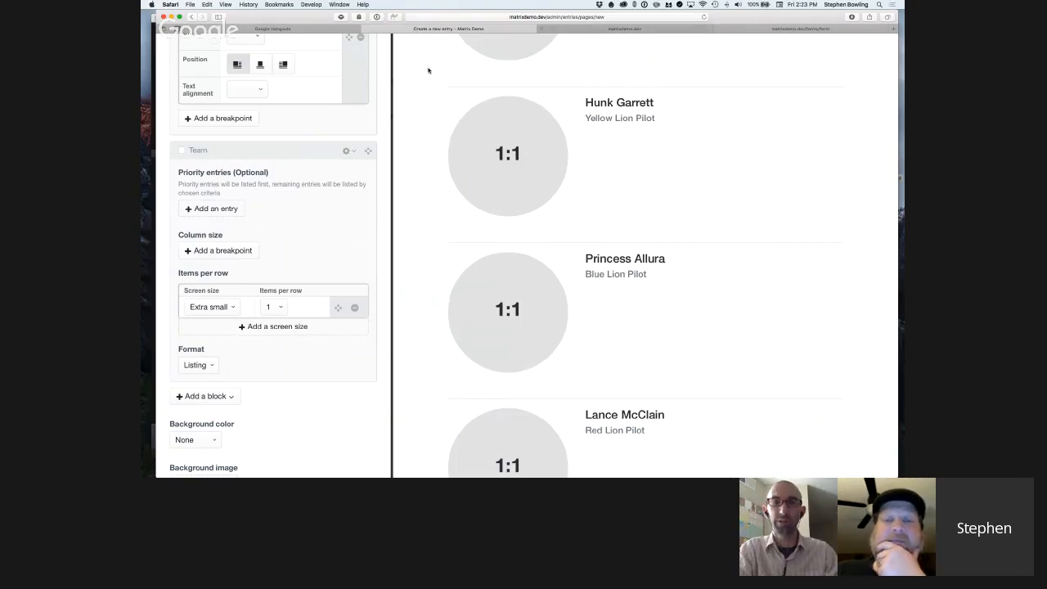
{"action": "scroll", "coordinate": [363, 62], "scroll_direction": "up", "scroll_amount": 10}
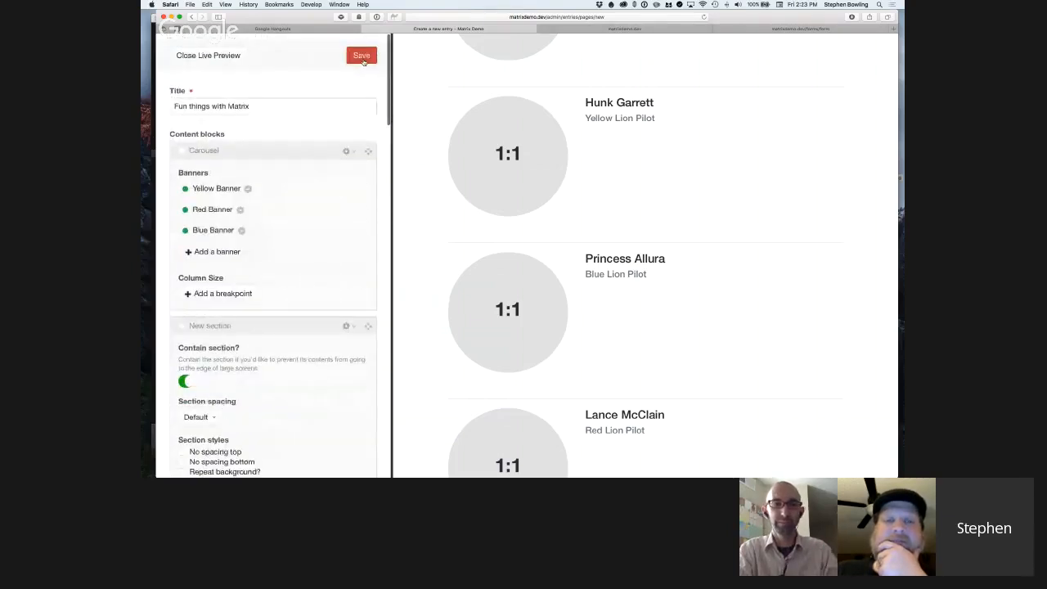
{"action": "left_click", "coordinate": [362, 56]}
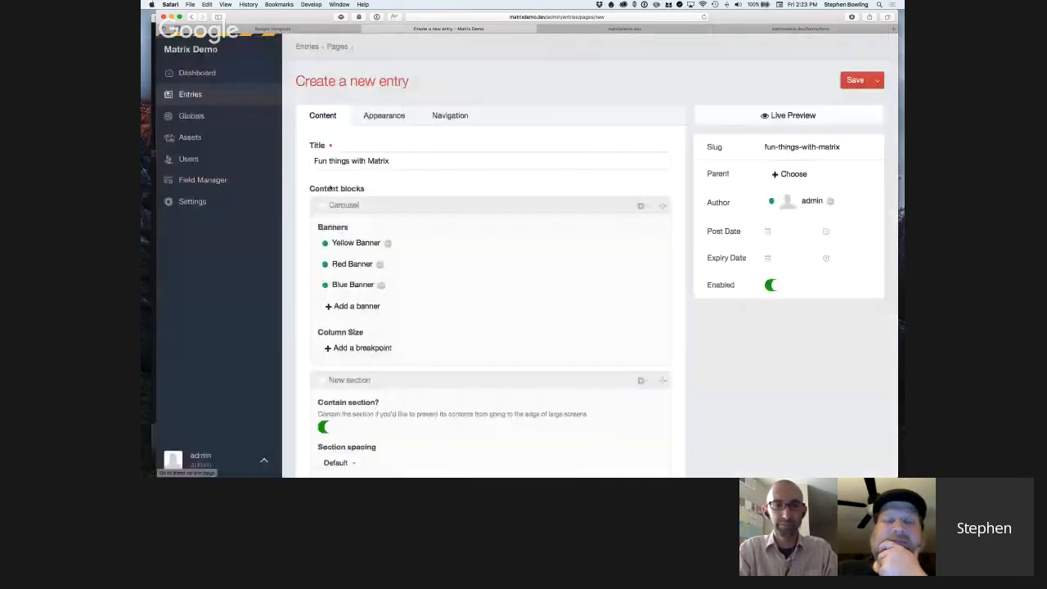
{"action": "left_click", "coordinate": [197, 179]}
Select the Content blocks Matrix field in the Default group and export it.
{"action": "scroll", "coordinate": [491, 235], "scroll_direction": "down", "scroll_amount": 1}
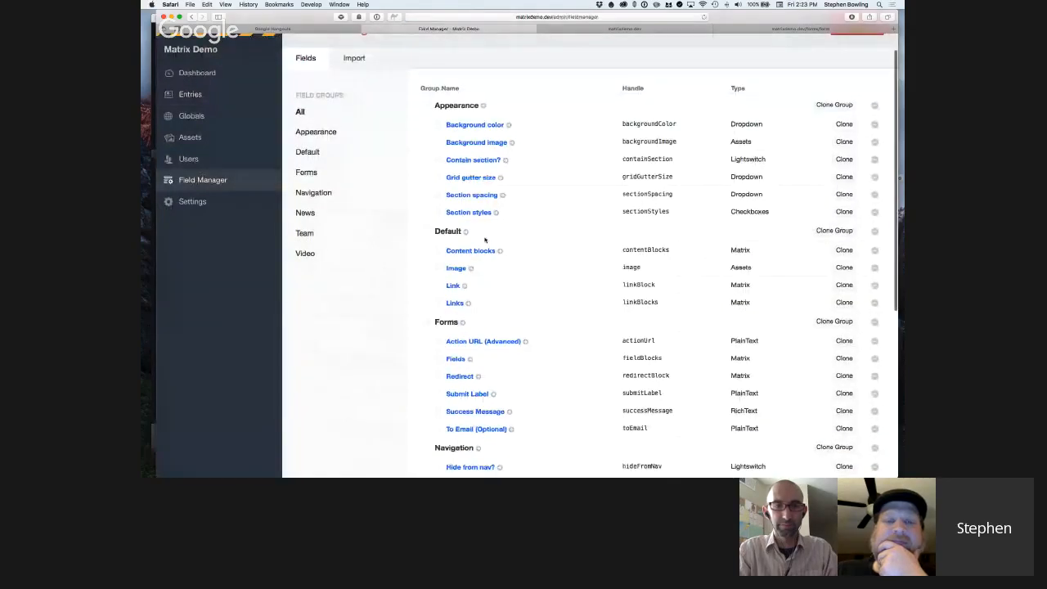
{"action": "scroll", "coordinate": [485, 240], "scroll_direction": "down", "scroll_amount": 2}
{"action": "scroll", "coordinate": [446, 200], "scroll_direction": "down", "scroll_amount": 1}
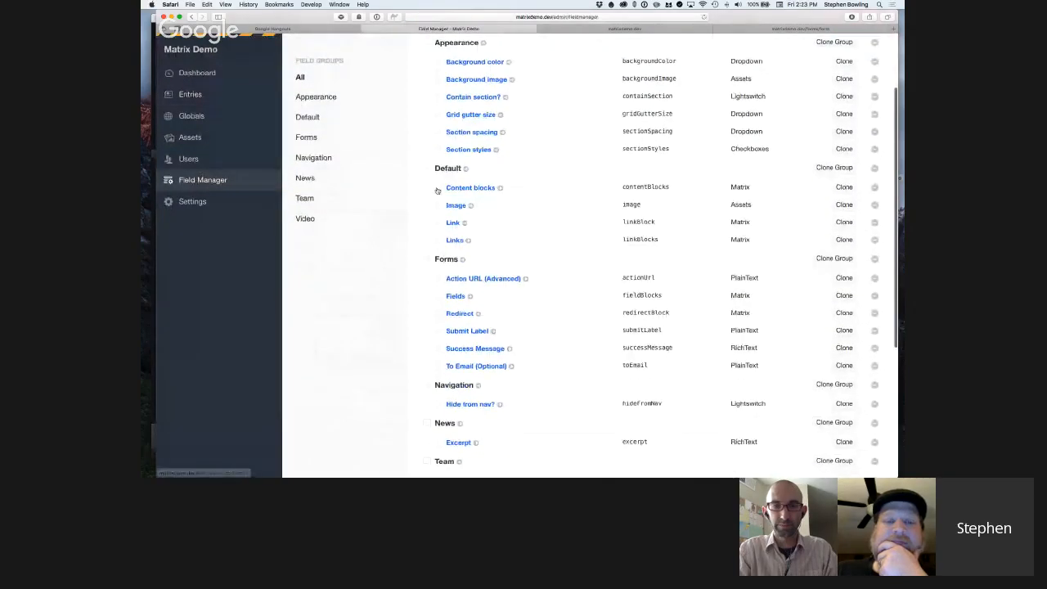
{"action": "left_click", "coordinate": [438, 188]}
{"action": "scroll", "coordinate": [542, 204], "scroll_direction": "down", "scroll_amount": 1}
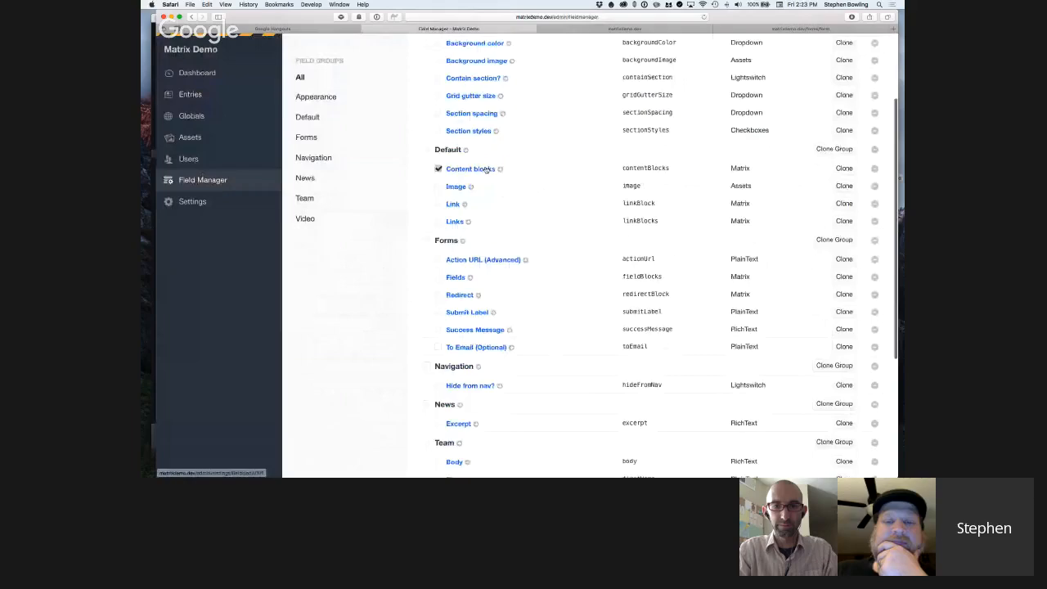
{"action": "scroll", "coordinate": [505, 196], "scroll_direction": "down", "scroll_amount": 5}
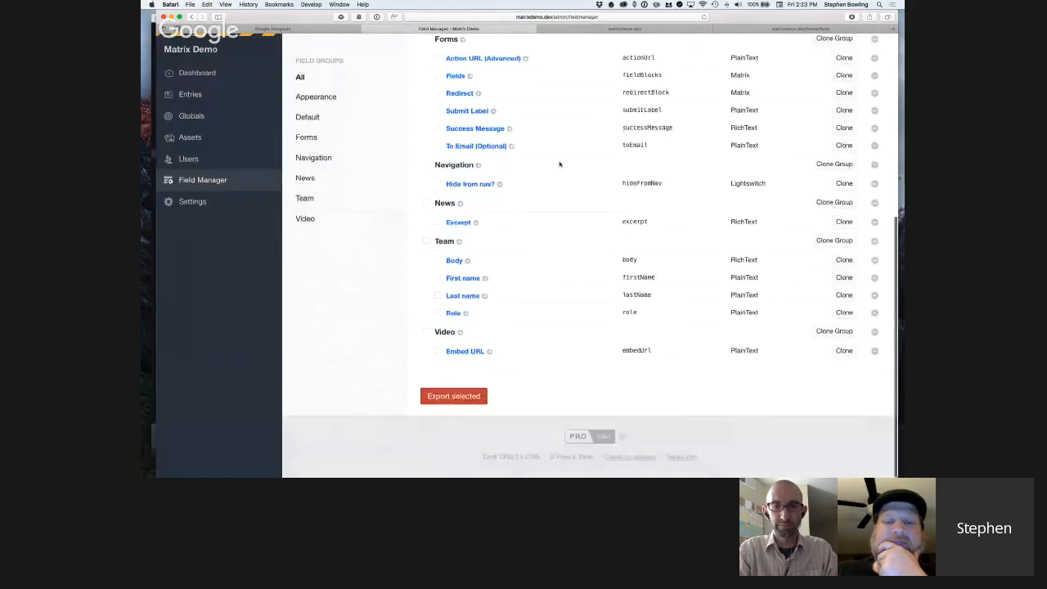
Reveal the desktop and open the downloaded export-5.json file in Sublime Text.
{"action": "key", "text": "F11"}
{"action": "key", "text": "F11"}
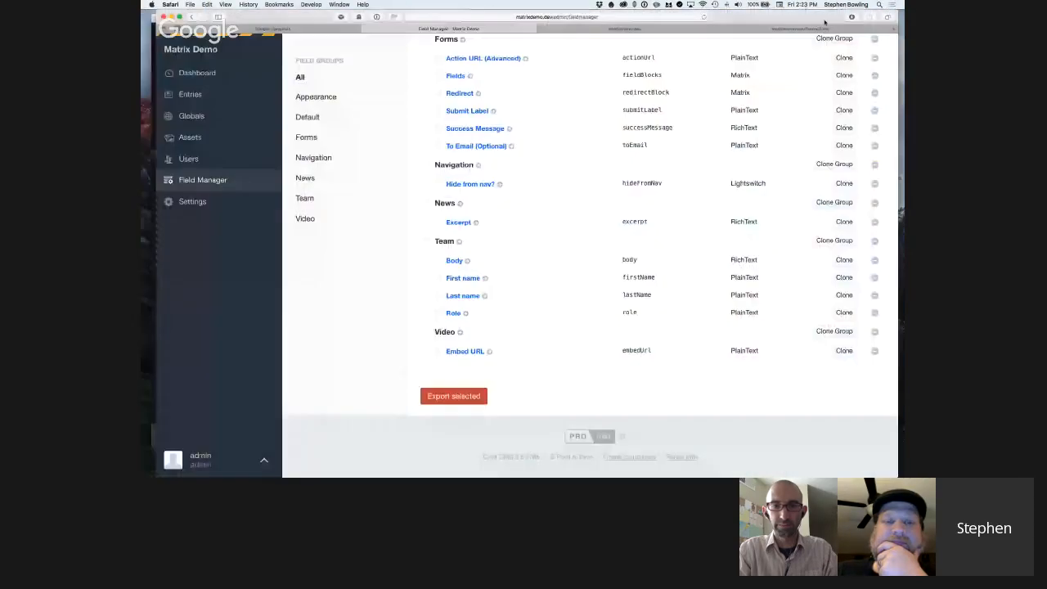
{"action": "left_click", "coordinate": [853, 17]}
{"action": "double_click", "coordinate": [801, 50]}
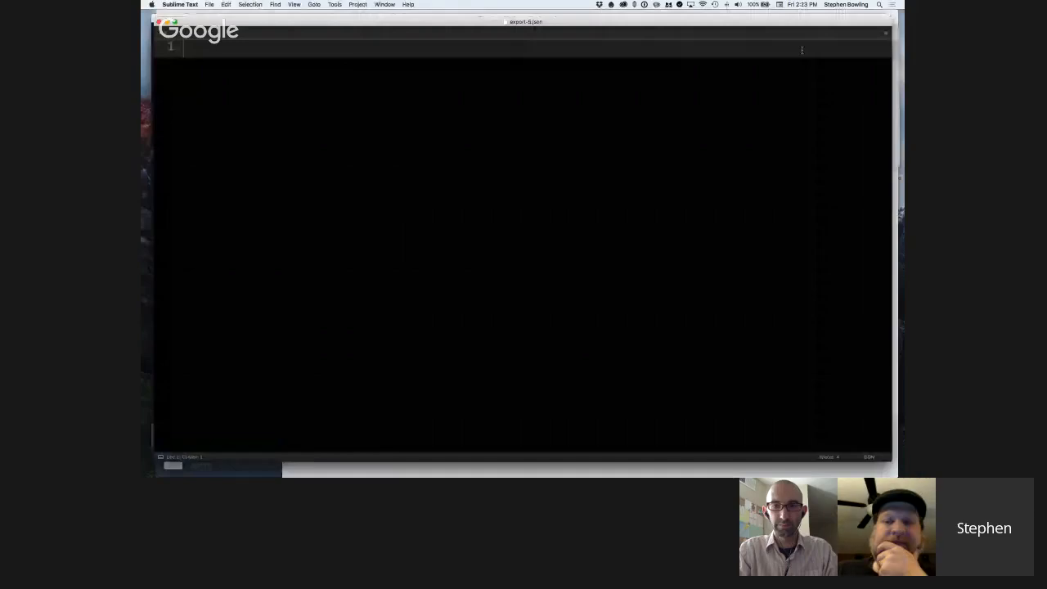
Review the exported block type definitions at a larger text size and copy the entire JSON.
{"action": "scroll", "coordinate": [507, 152], "scroll_direction": "down", "scroll_amount": 1}
{"action": "key", "text": "super+plus"}
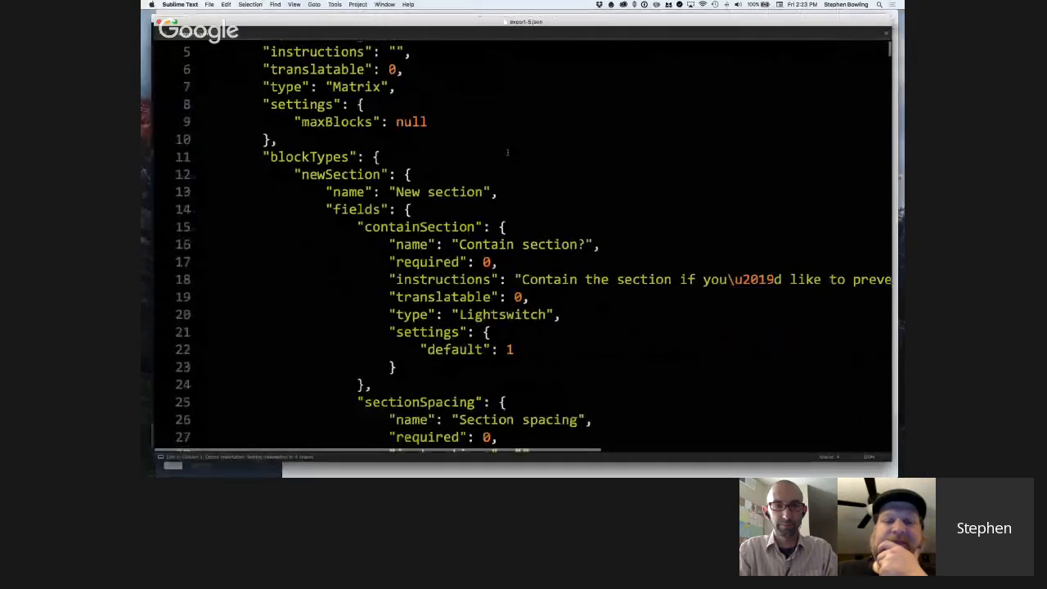
{"action": "scroll", "coordinate": [507, 152], "scroll_direction": "down", "scroll_amount": 10}
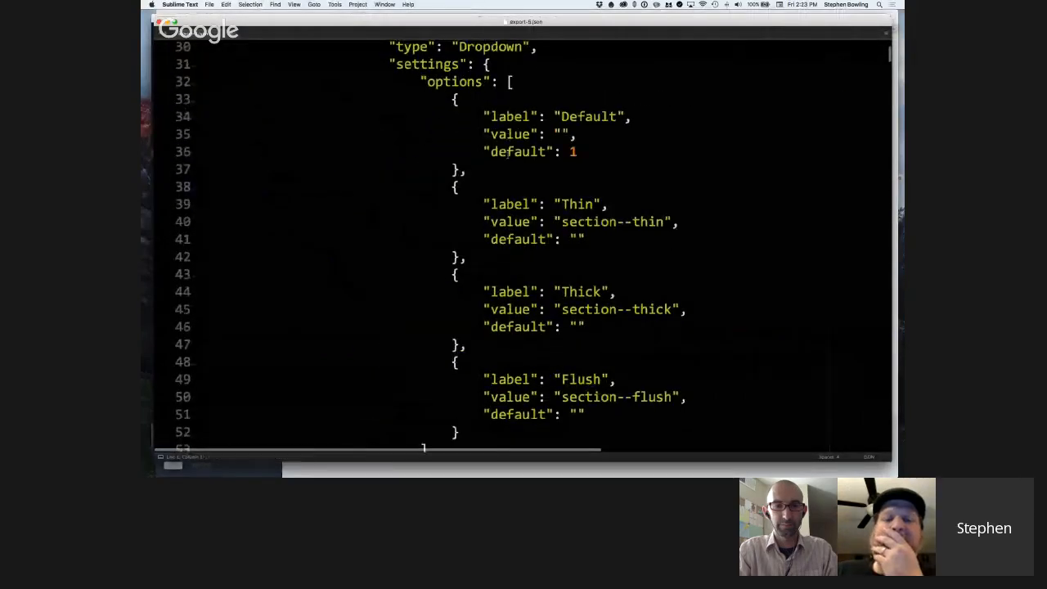
{"action": "scroll", "coordinate": [507, 152], "scroll_direction": "down", "scroll_amount": 9}
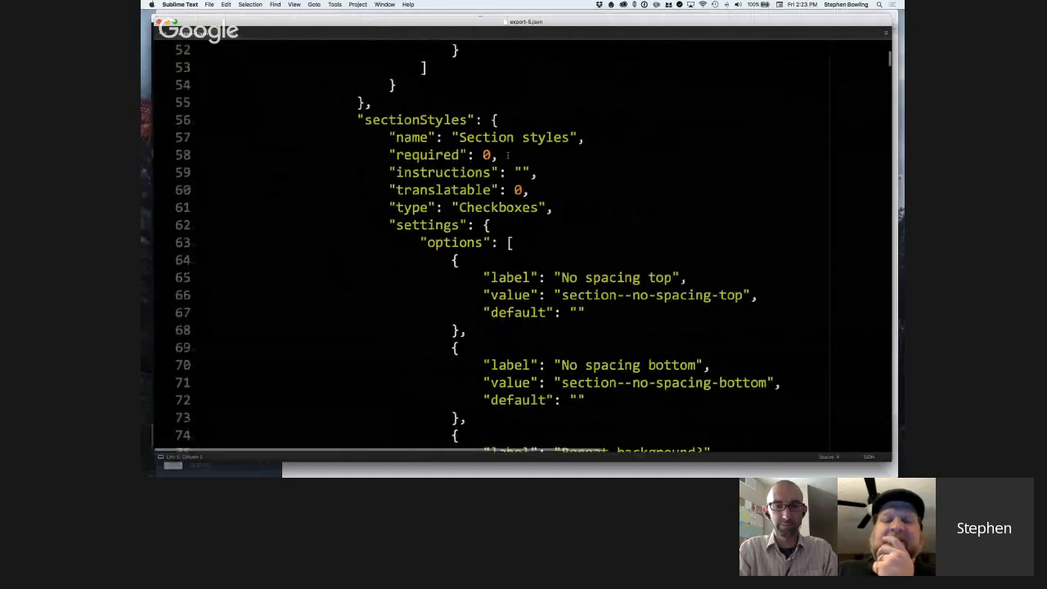
{"action": "scroll", "coordinate": [507, 152], "scroll_direction": "down", "scroll_amount": 7}
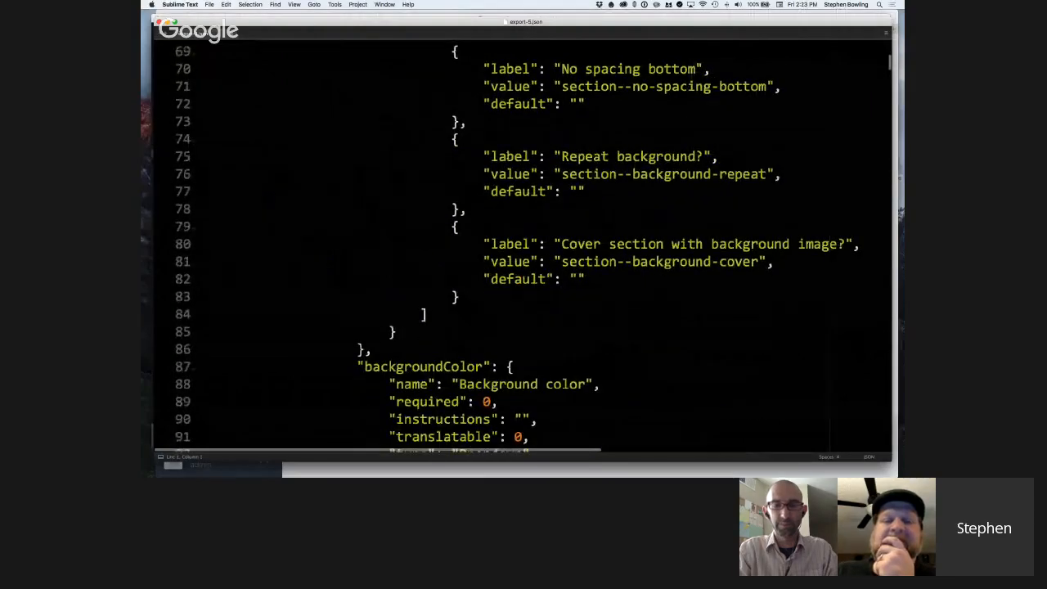
{"action": "key", "text": "super+a"}
{"action": "key", "text": "super+Tab"}
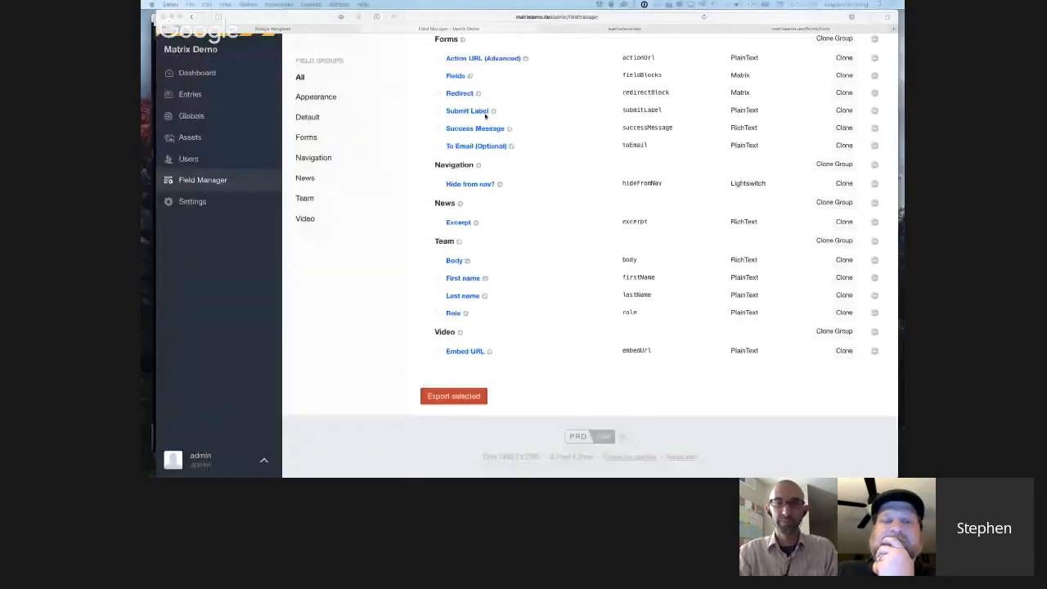
Switch back to Safari and paste the copied JSON as the Field Manager's import data.
{"action": "scroll", "coordinate": [410, 159], "scroll_direction": "up", "scroll_amount": 5}
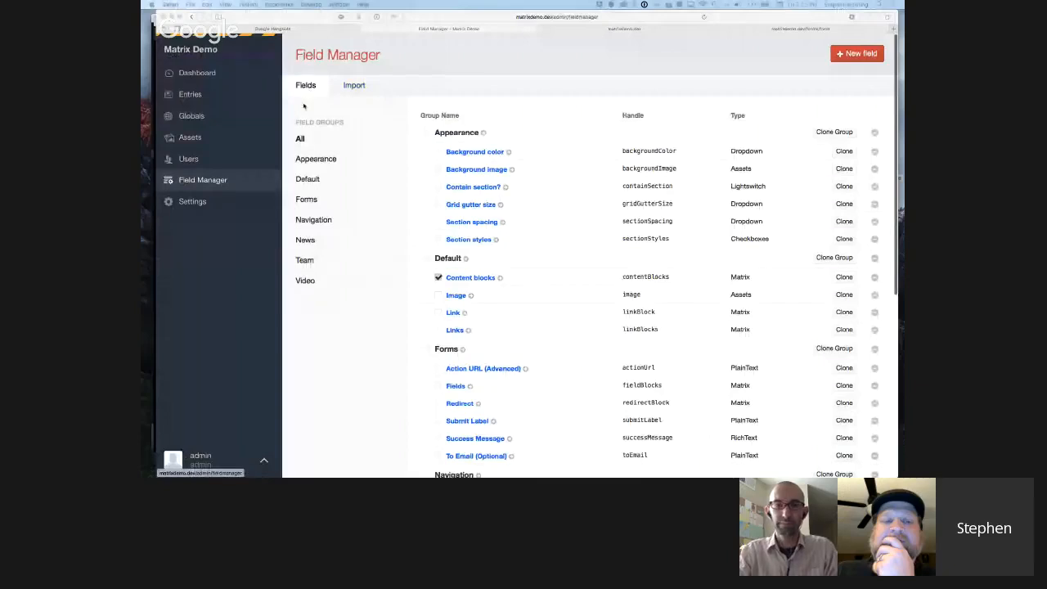
{"action": "left_click", "coordinate": [354, 85]}
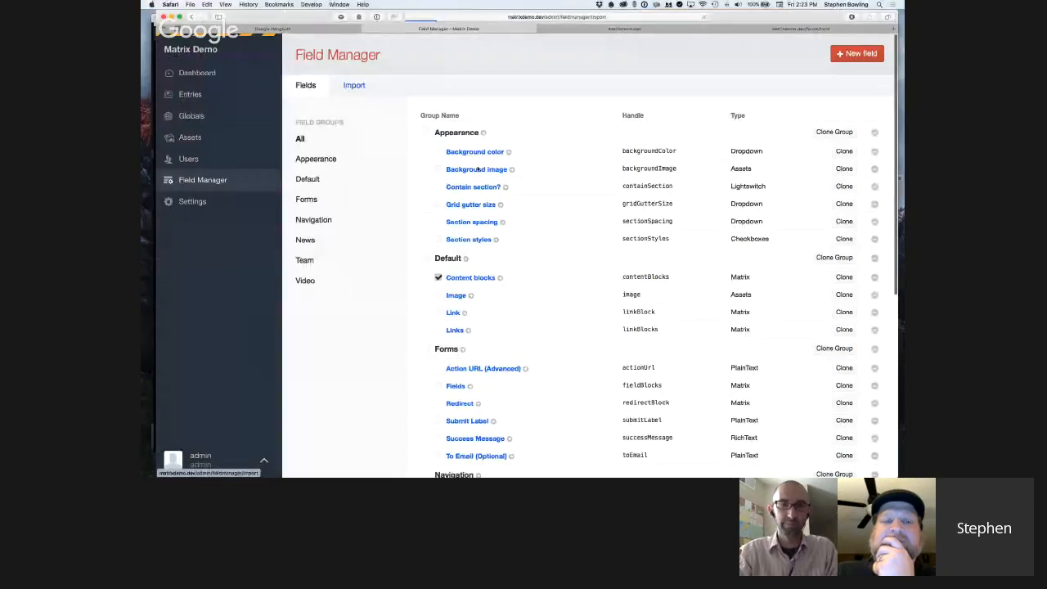
{"action": "left_click", "coordinate": [442, 203]}
{"action": "key", "text": "super+v"}
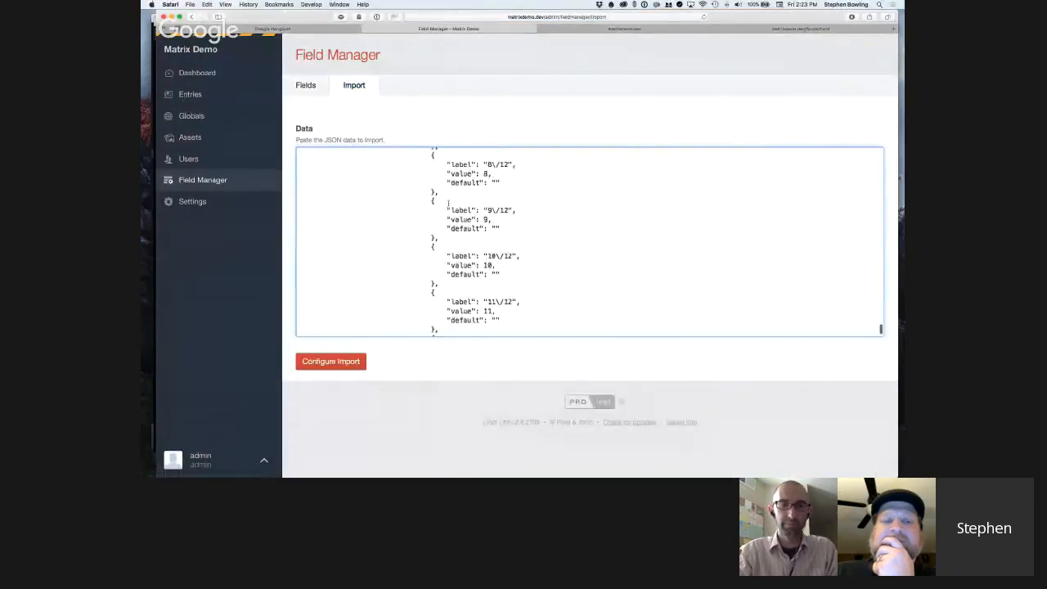
Examine the pasted JSON, including the column size and position settings and the video and column block types.
{"action": "scroll", "coordinate": [448, 203], "scroll_direction": "up", "scroll_amount": 10}
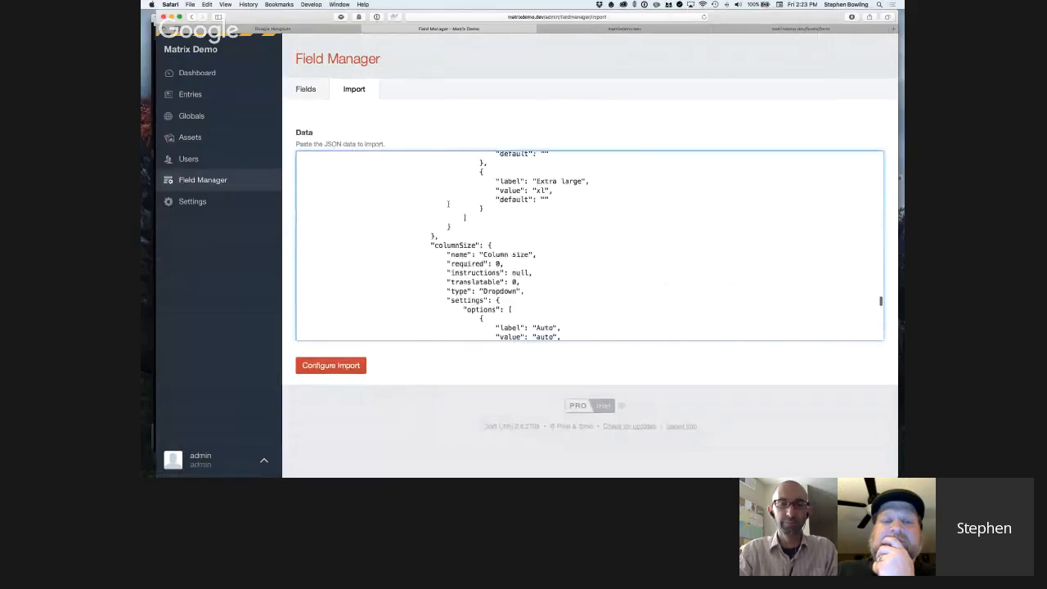
{"action": "scroll", "coordinate": [449, 203], "scroll_direction": "down", "scroll_amount": 5}
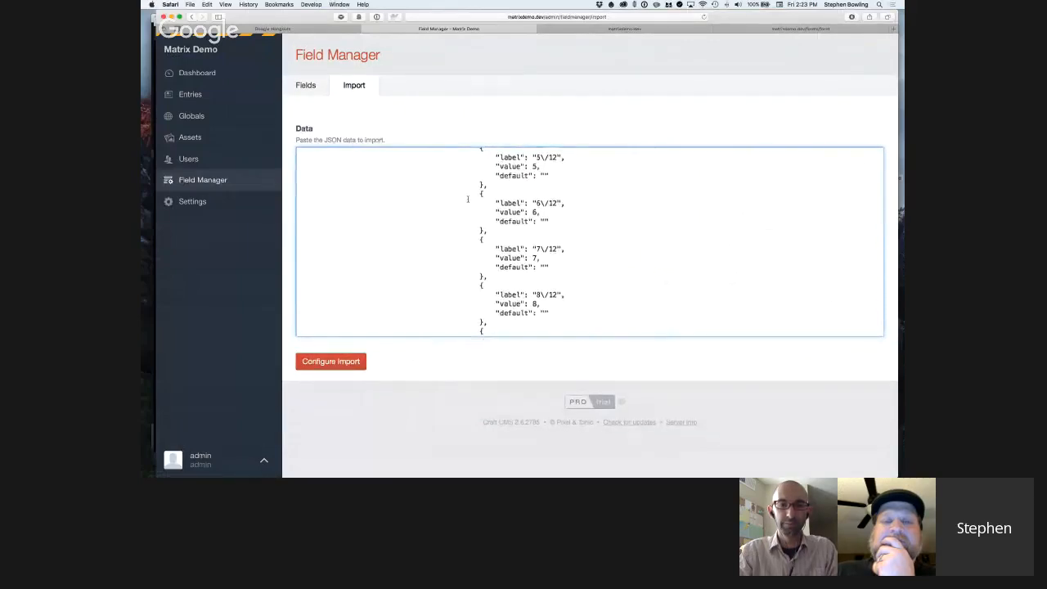
{"action": "scroll", "coordinate": [468, 199], "scroll_direction": "up", "scroll_amount": 5}
{"action": "scroll", "coordinate": [532, 221], "scroll_direction": "down", "scroll_amount": 3}
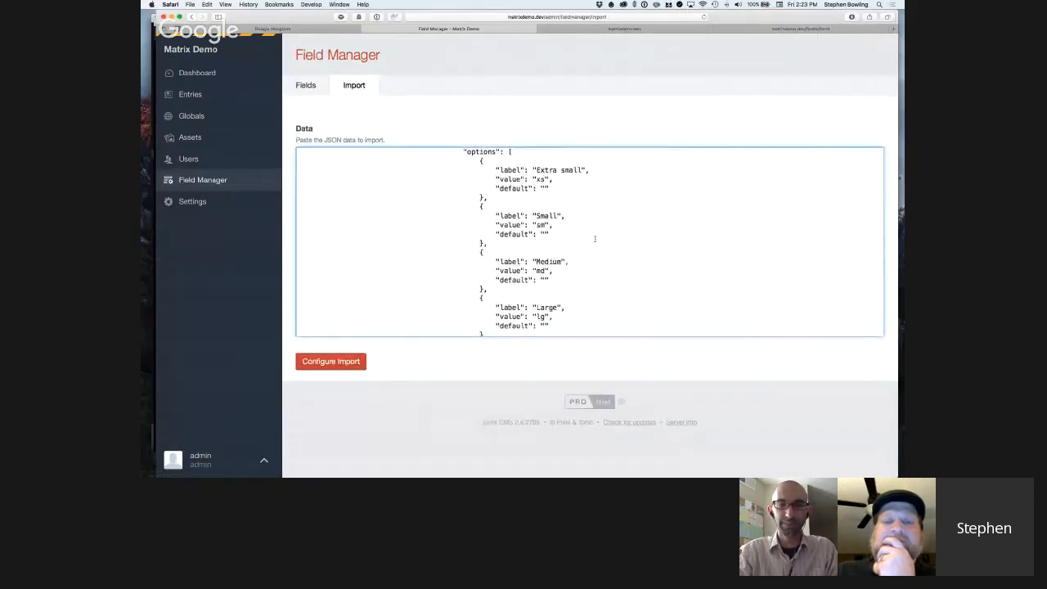
{"action": "scroll", "coordinate": [595, 239], "scroll_direction": "up", "scroll_amount": 15}
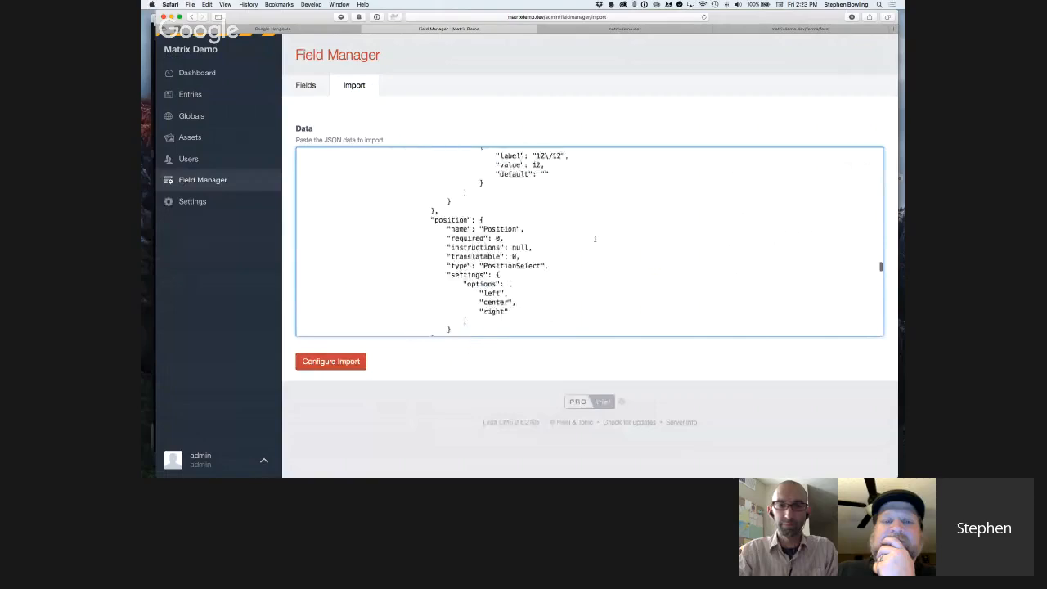
{"action": "scroll", "coordinate": [595, 239], "scroll_direction": "up", "scroll_amount": 8}
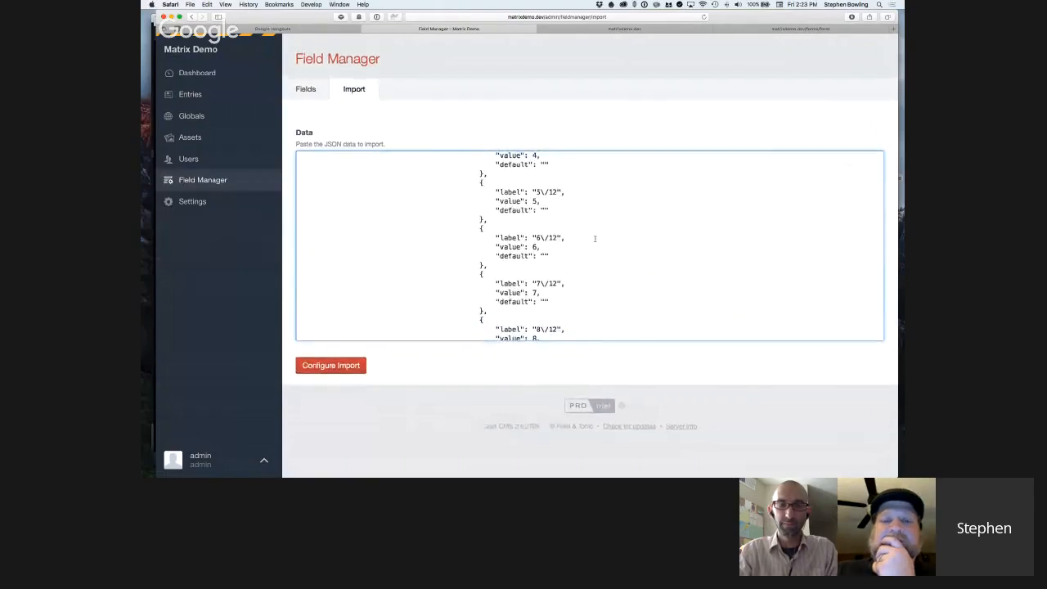
{"action": "scroll", "coordinate": [785, 272], "scroll_direction": "down", "scroll_amount": 8}
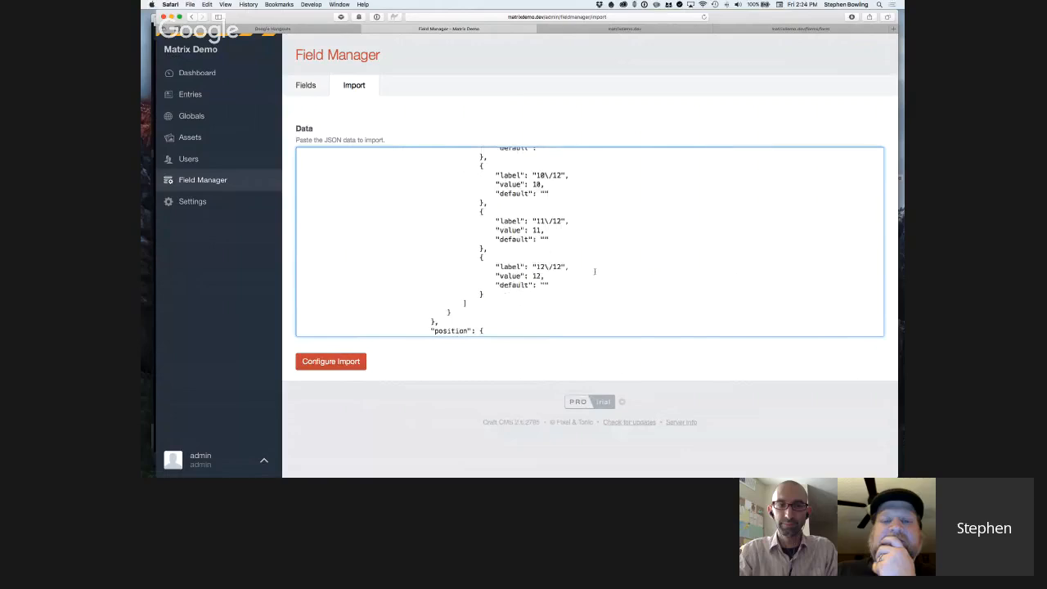
{"action": "scroll", "coordinate": [549, 266], "scroll_direction": "down", "scroll_amount": 2}
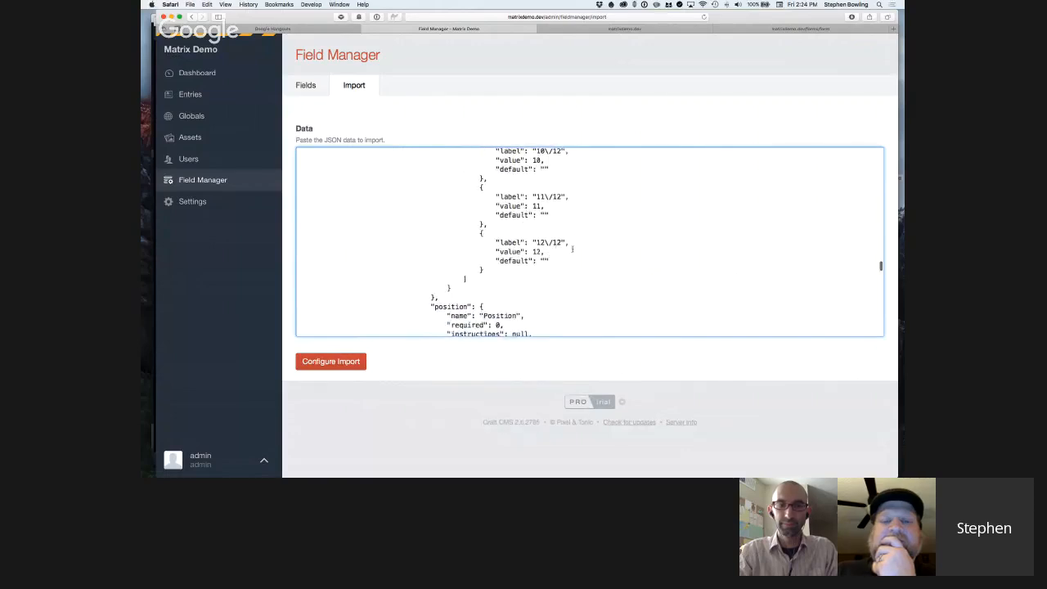
{"action": "scroll", "coordinate": [573, 249], "scroll_direction": "down", "scroll_amount": 5}
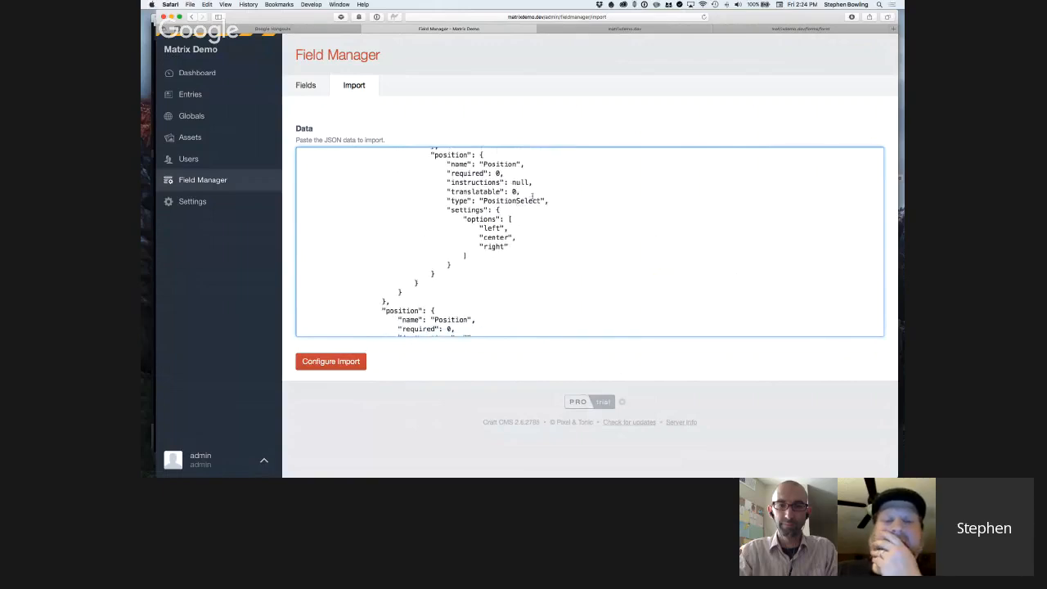
{"action": "scroll", "coordinate": [531, 201], "scroll_direction": "down", "scroll_amount": 6}
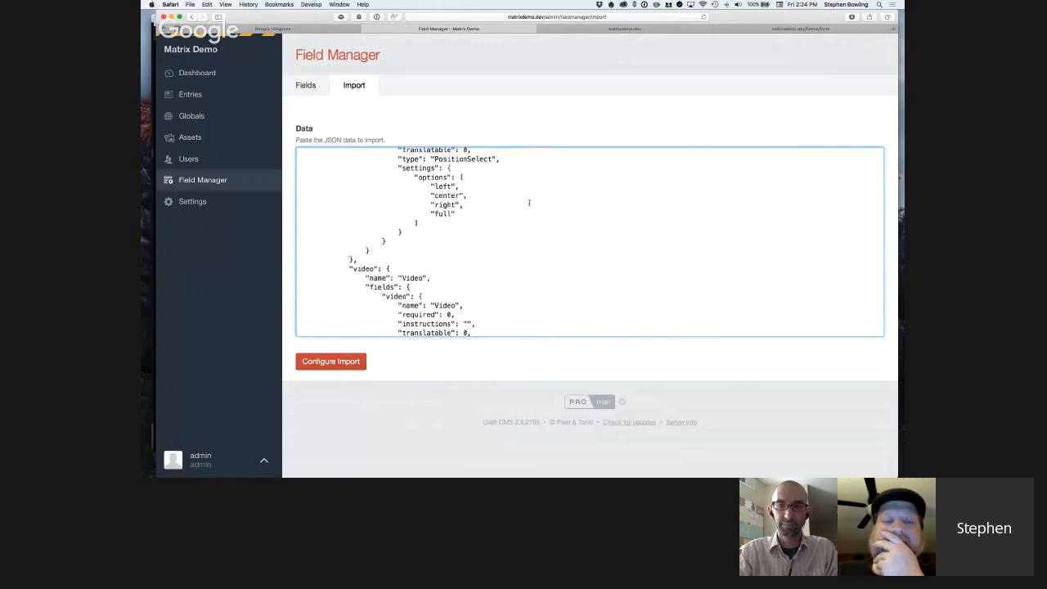
{"action": "scroll", "coordinate": [529, 202], "scroll_direction": "down", "scroll_amount": 7}
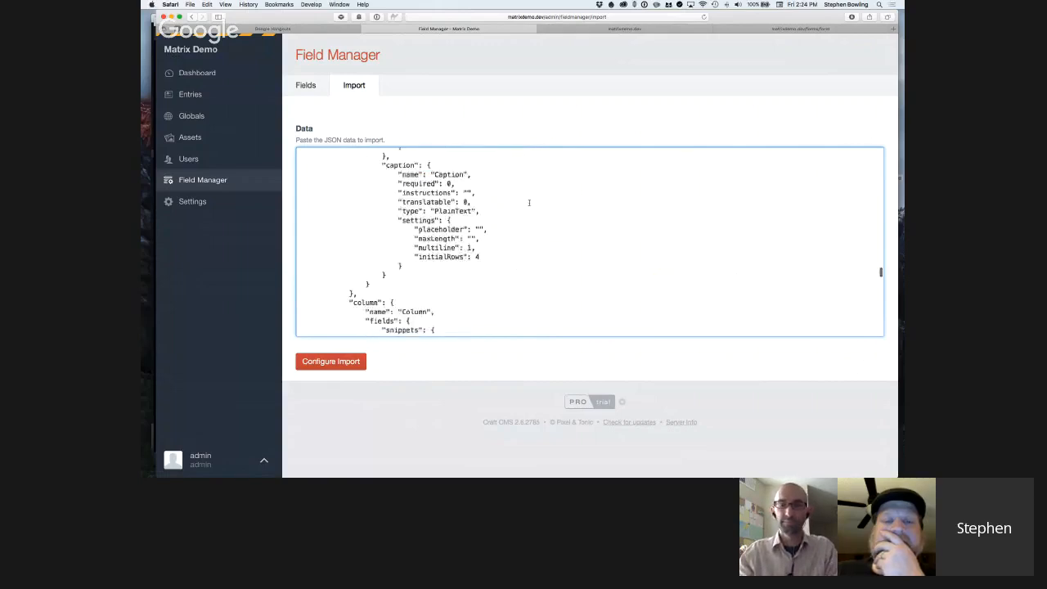
{"action": "scroll", "coordinate": [530, 203], "scroll_direction": "down", "scroll_amount": 3}
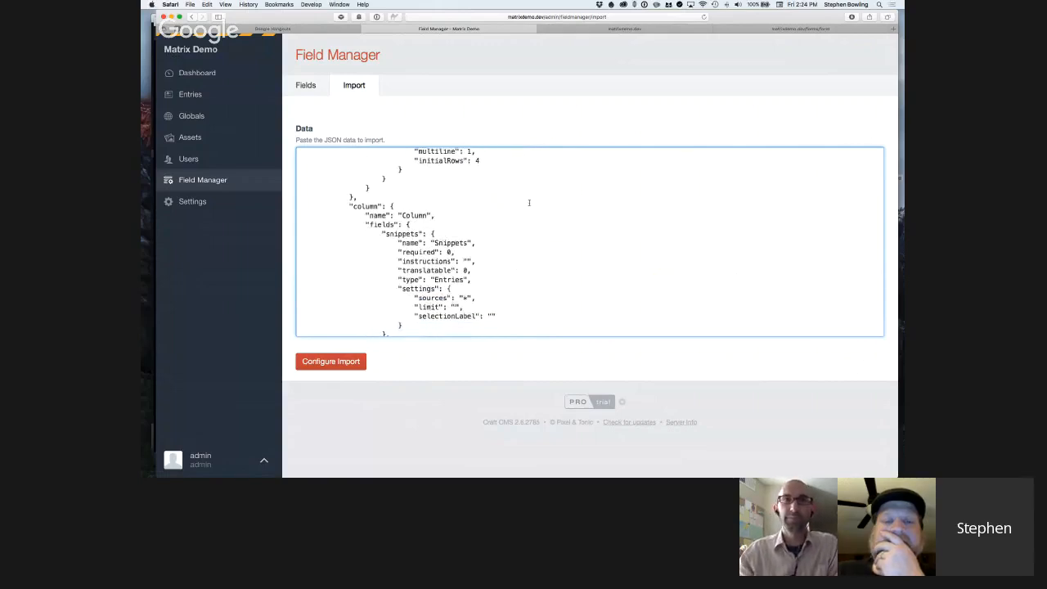
{"action": "scroll", "coordinate": [530, 202], "scroll_direction": "down", "scroll_amount": 5}
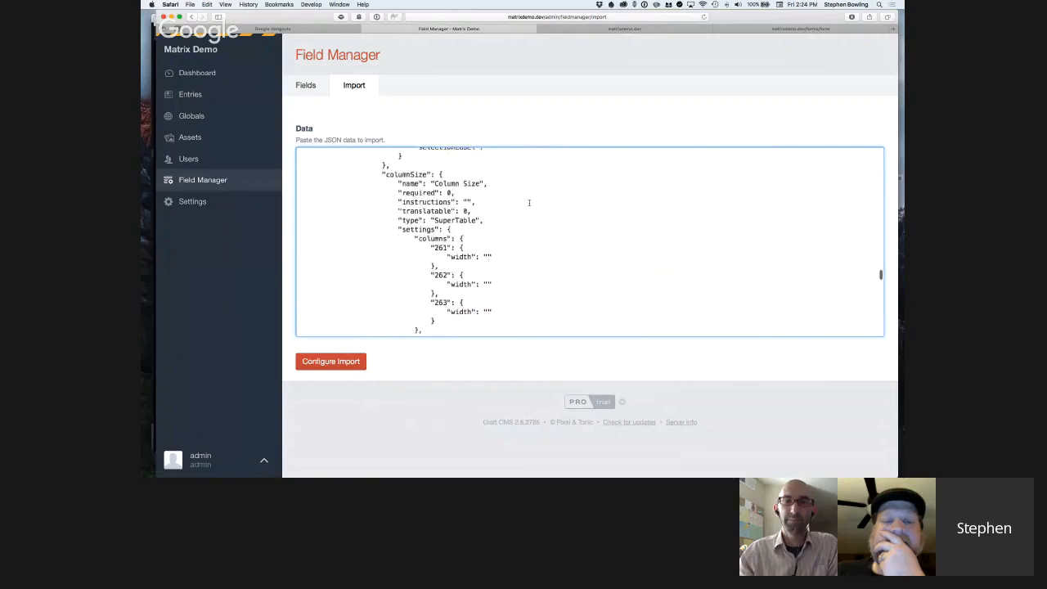
{"action": "scroll", "coordinate": [529, 202], "scroll_direction": "down", "scroll_amount": 1}
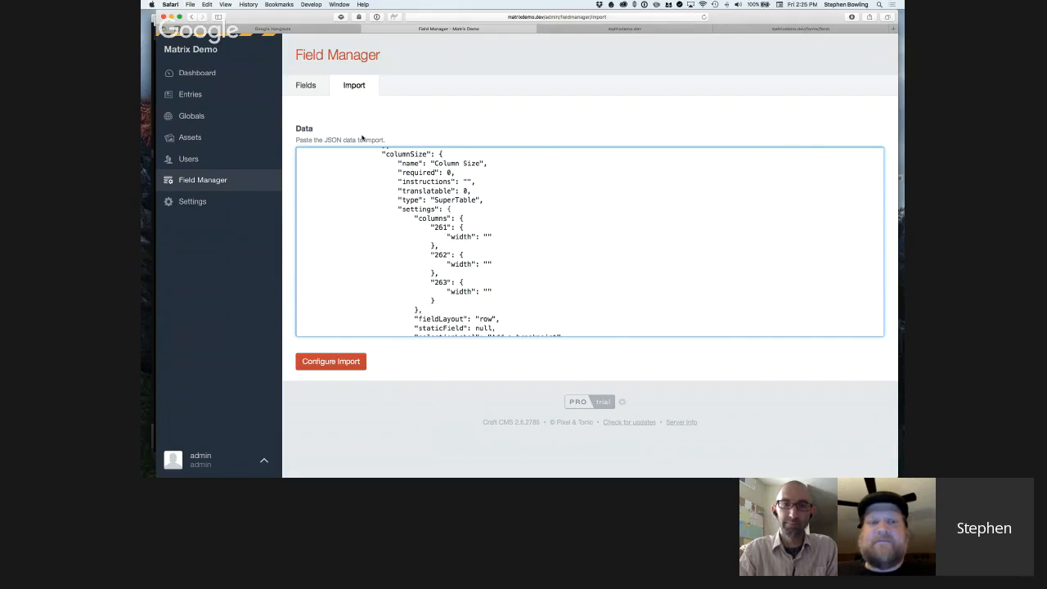
Leave the field import and open the Home page entry in live preview.
{"action": "left_click", "coordinate": [314, 86]}
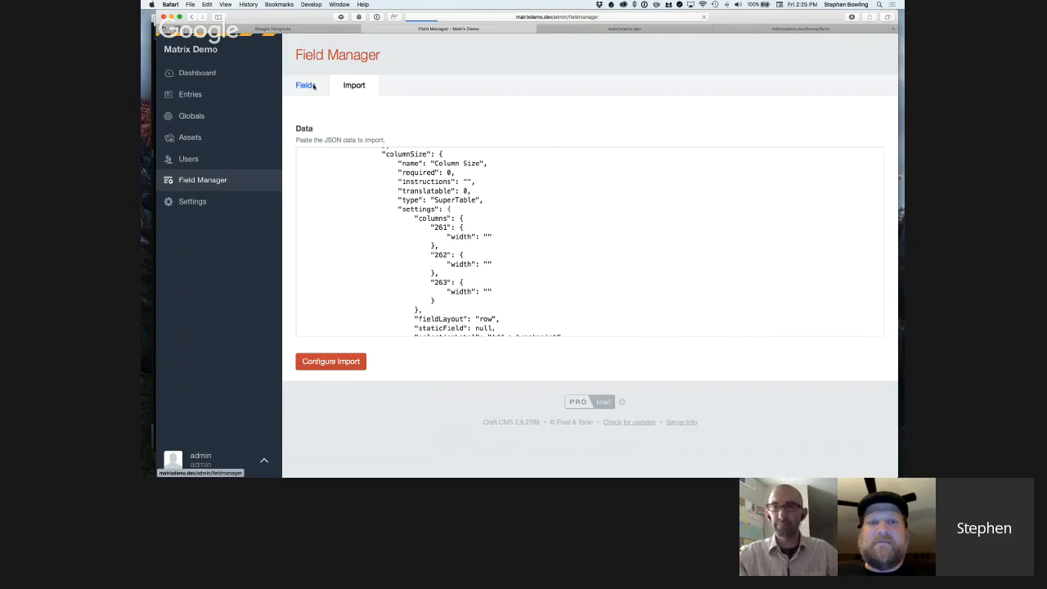
{"action": "left_click", "coordinate": [191, 95]}
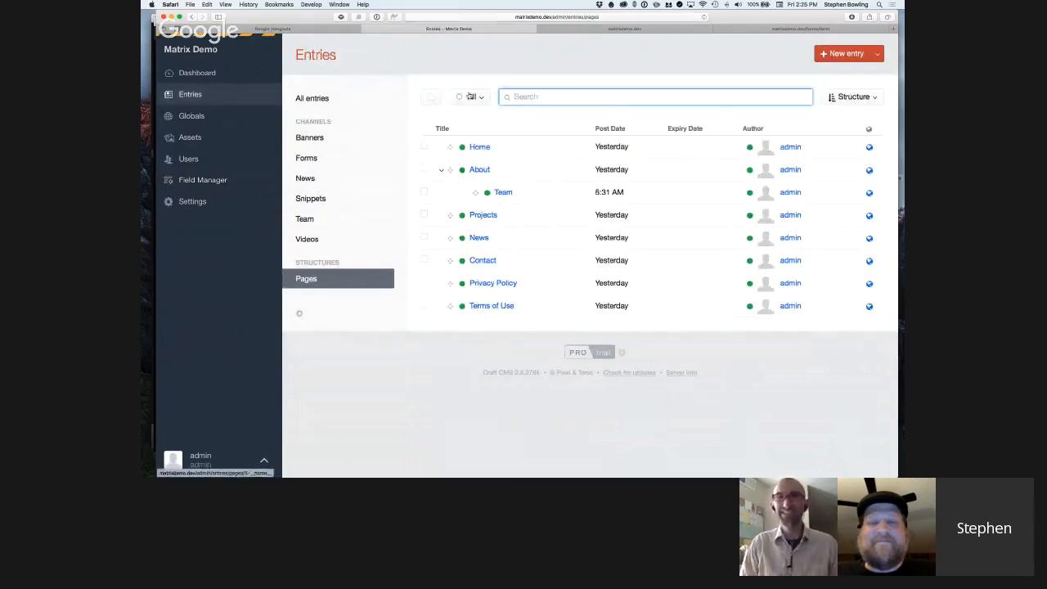
{"action": "left_click", "coordinate": [480, 148]}
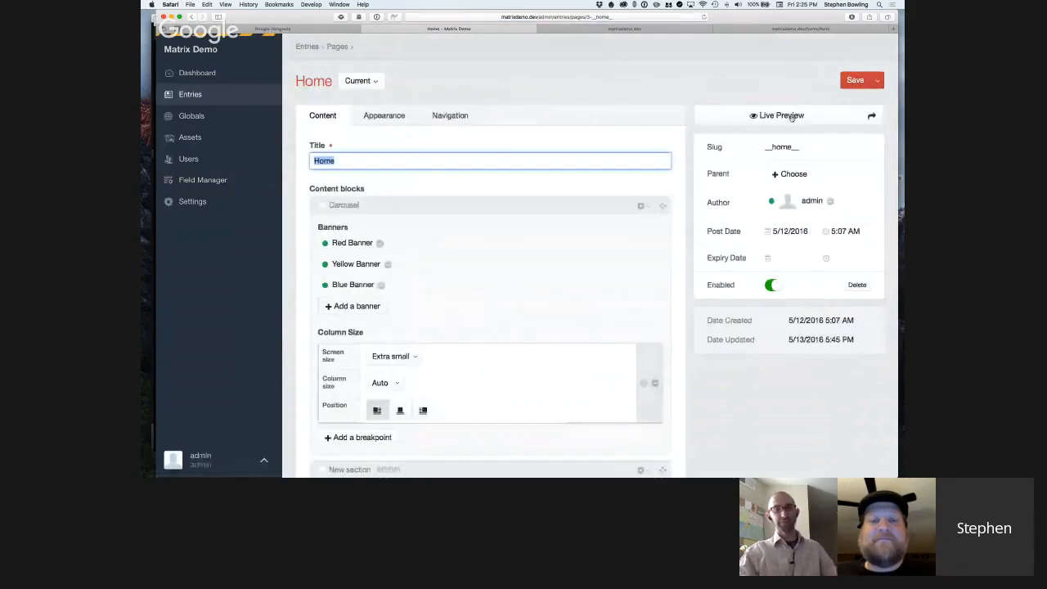
{"action": "left_click", "coordinate": [781, 116]}
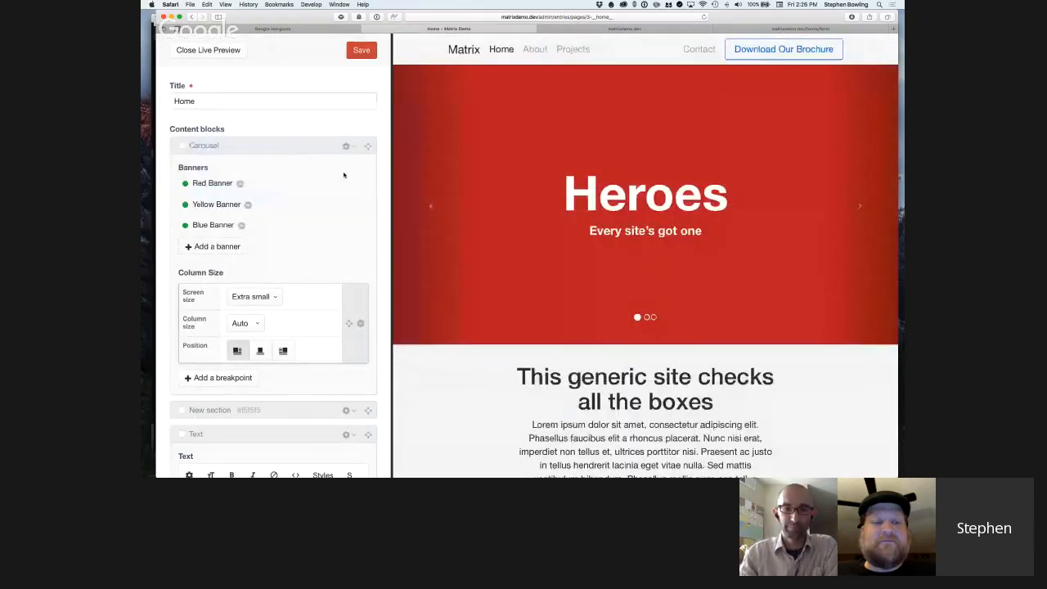
Compare the Carousel and intro Text block settings, including column sizes, position and text alignment, with the Home page preview.
{"action": "scroll", "coordinate": [346, 173], "scroll_direction": "down", "scroll_amount": 5}
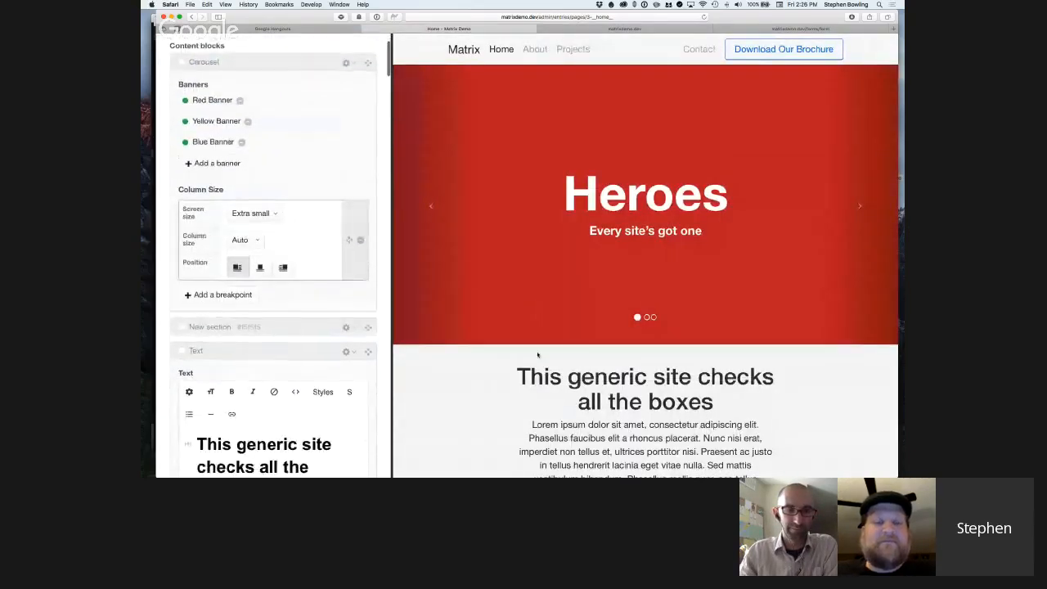
{"action": "scroll", "coordinate": [538, 356], "scroll_direction": "down", "scroll_amount": 3}
{"action": "scroll", "coordinate": [538, 355], "scroll_direction": "up", "scroll_amount": 7}
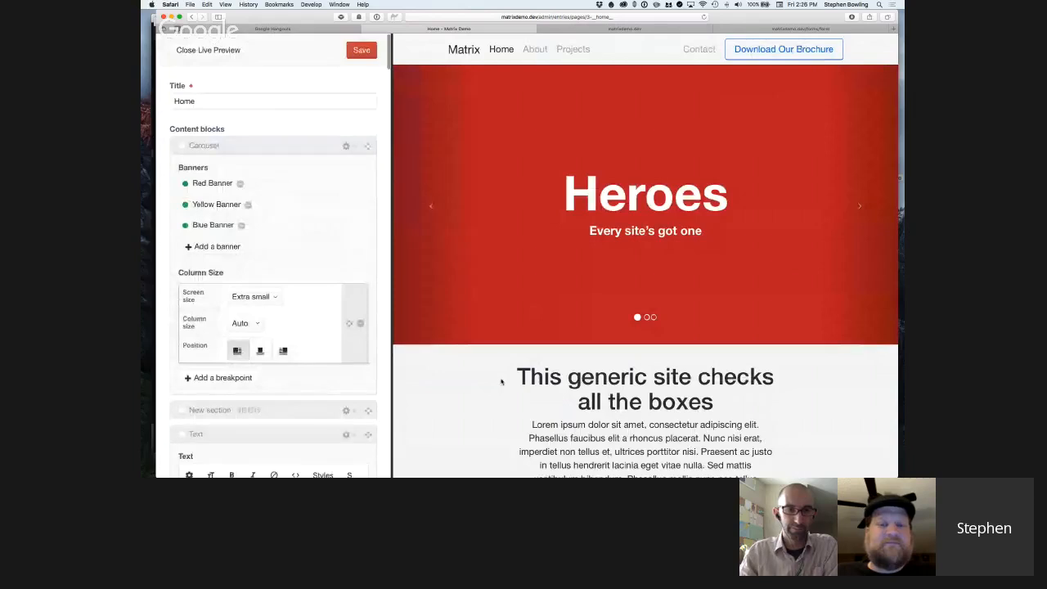
{"action": "scroll", "coordinate": [502, 381], "scroll_direction": "down", "scroll_amount": 2}
{"action": "scroll", "coordinate": [504, 375], "scroll_direction": "up", "scroll_amount": 2}
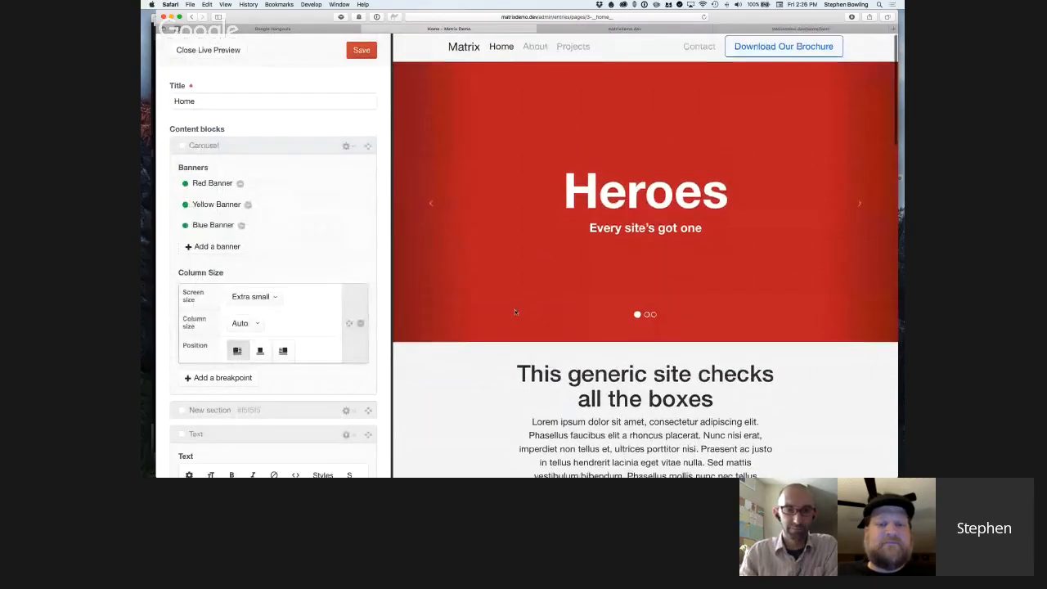
{"action": "scroll", "coordinate": [516, 311], "scroll_direction": "down", "scroll_amount": 5}
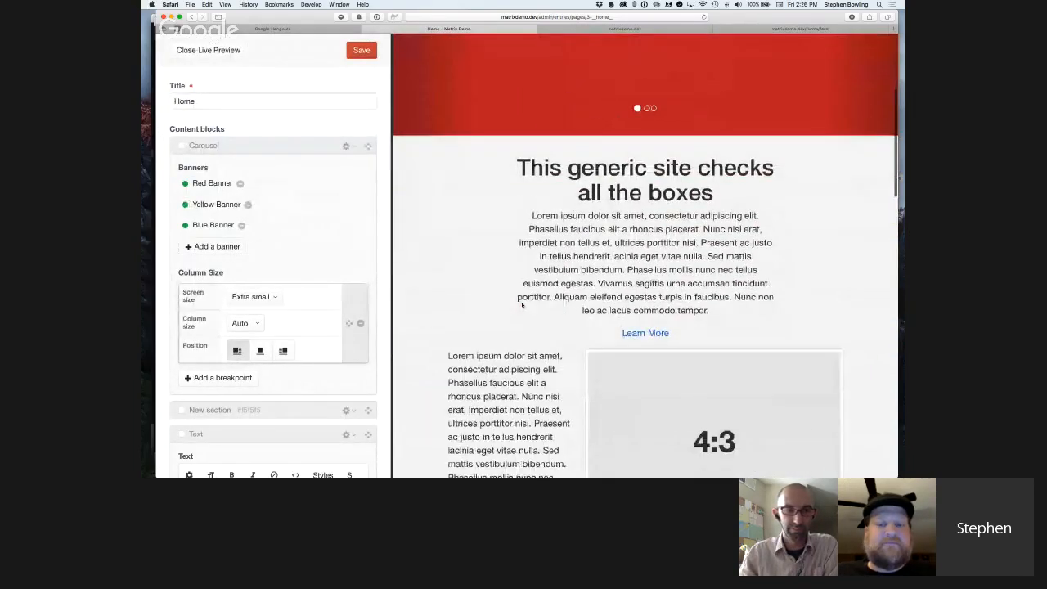
{"action": "scroll", "coordinate": [320, 228], "scroll_direction": "down", "scroll_amount": 8}
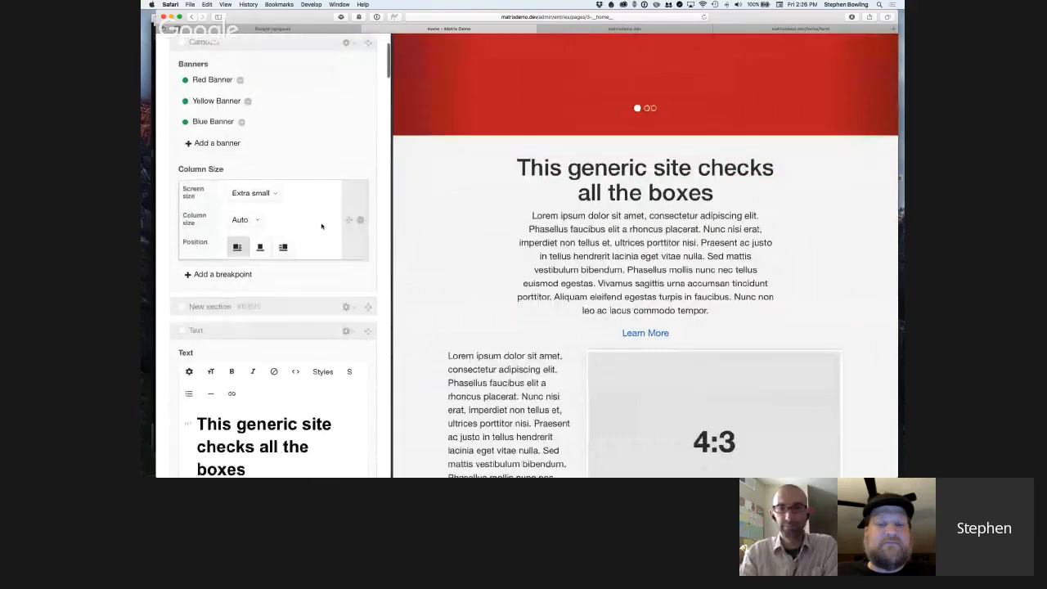
{"action": "scroll", "coordinate": [293, 227], "scroll_direction": "down", "scroll_amount": 4}
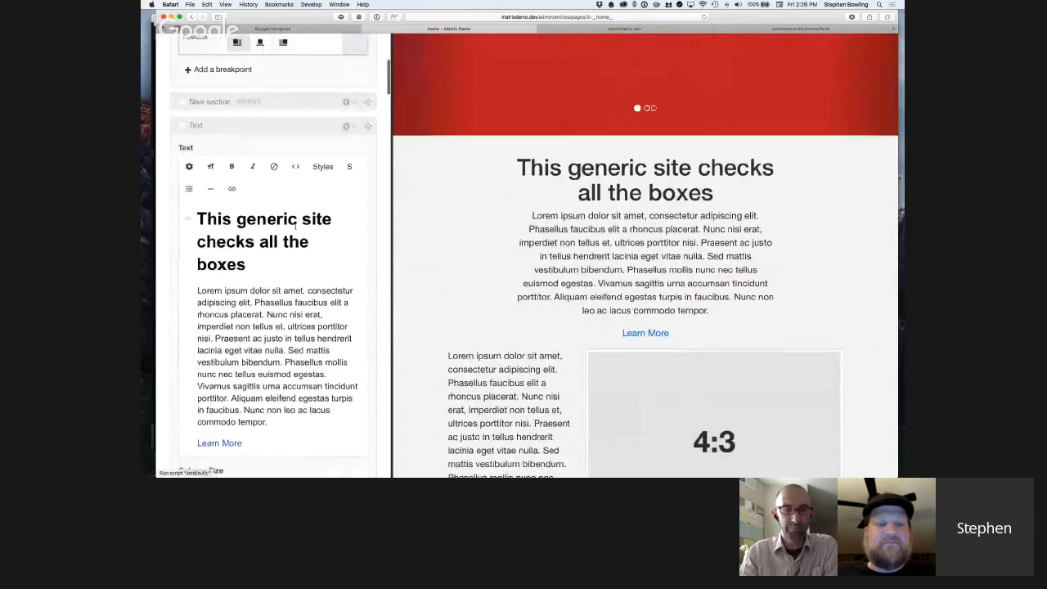
{"action": "scroll", "coordinate": [329, 188], "scroll_direction": "down", "scroll_amount": 4}
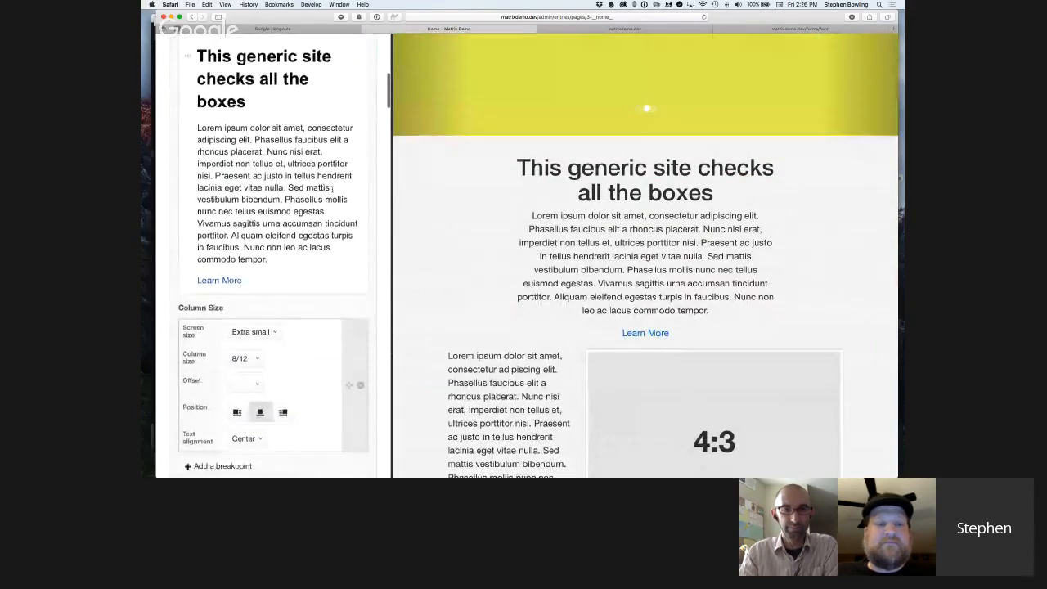
{"action": "scroll", "coordinate": [321, 249], "scroll_direction": "down", "scroll_amount": 2}
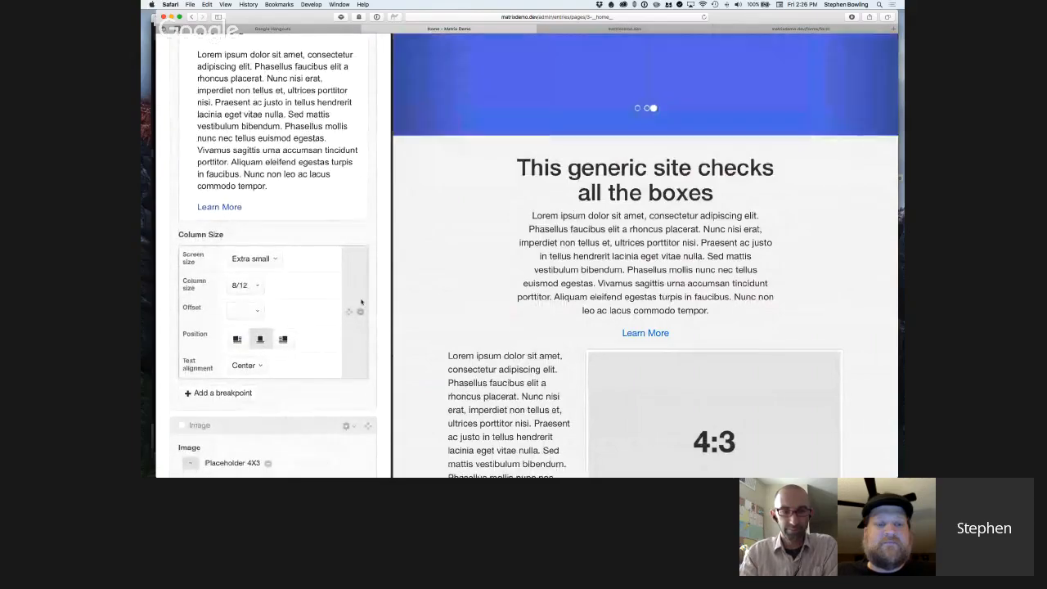
{"action": "scroll", "coordinate": [570, 294], "scroll_direction": "down", "scroll_amount": 2}
{"action": "scroll", "coordinate": [570, 294], "scroll_direction": "down", "scroll_amount": 3}
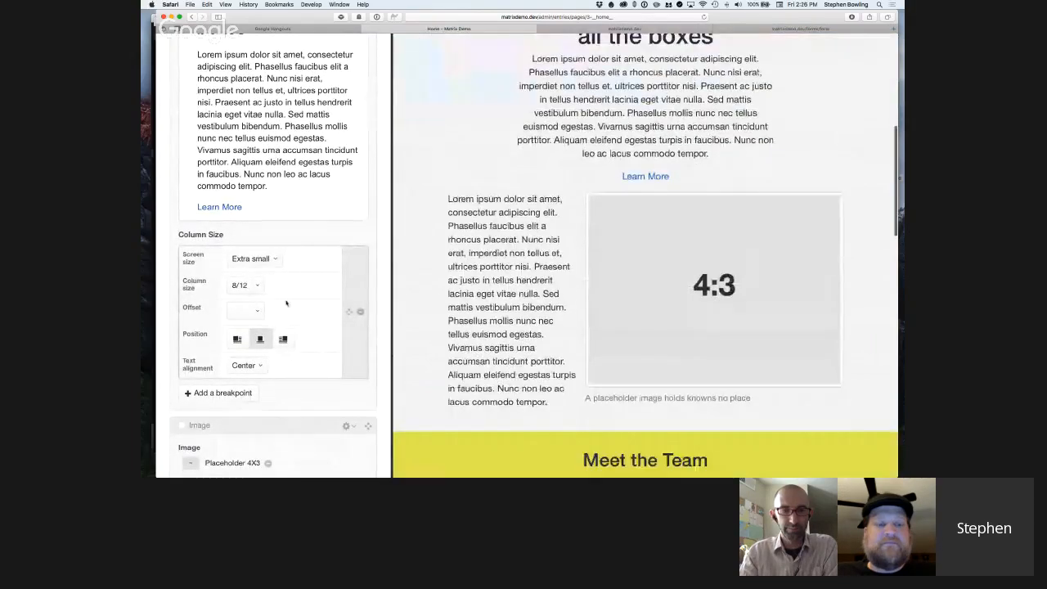
Try the Circle style on the Placeholder 4X3 image block, then leave it styled with Rounded and Thumbnail.
{"action": "scroll", "coordinate": [288, 302], "scroll_direction": "down", "scroll_amount": 7}
{"action": "scroll", "coordinate": [288, 302], "scroll_direction": "down", "scroll_amount": 2}
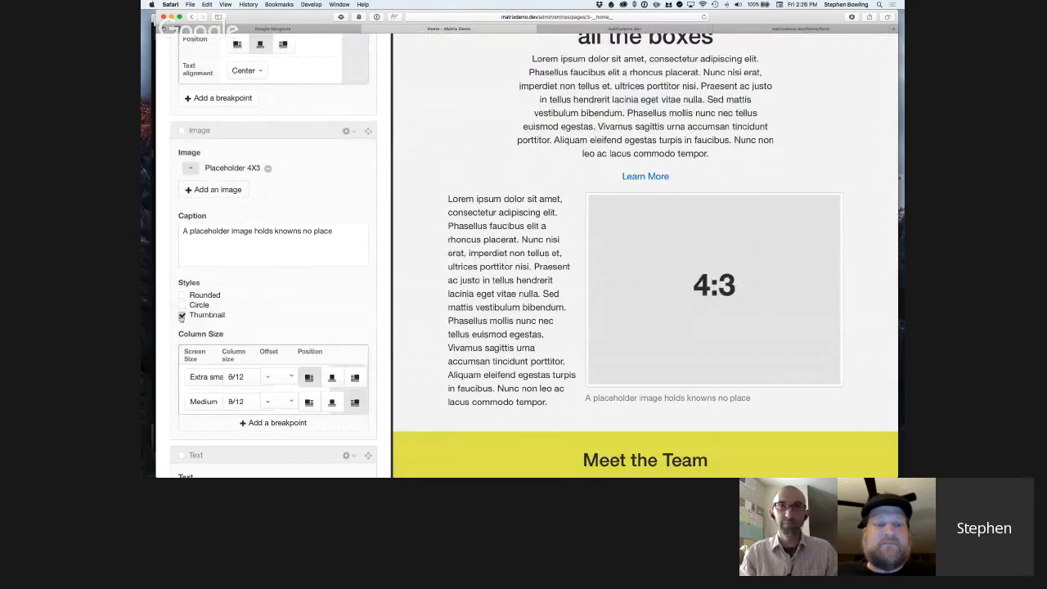
{"action": "left_click", "coordinate": [182, 304]}
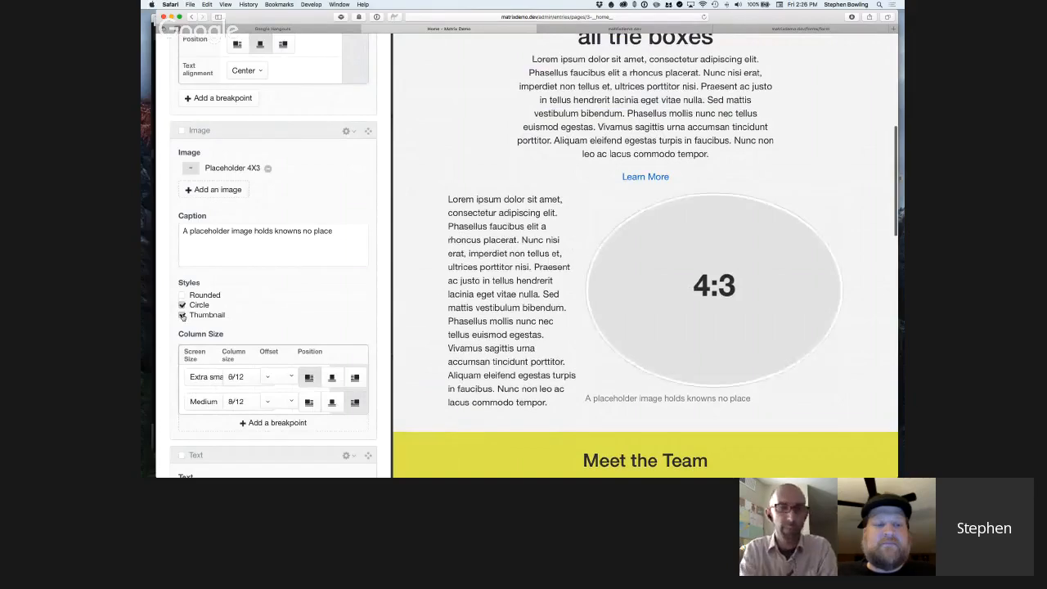
{"action": "left_click", "coordinate": [182, 295]}
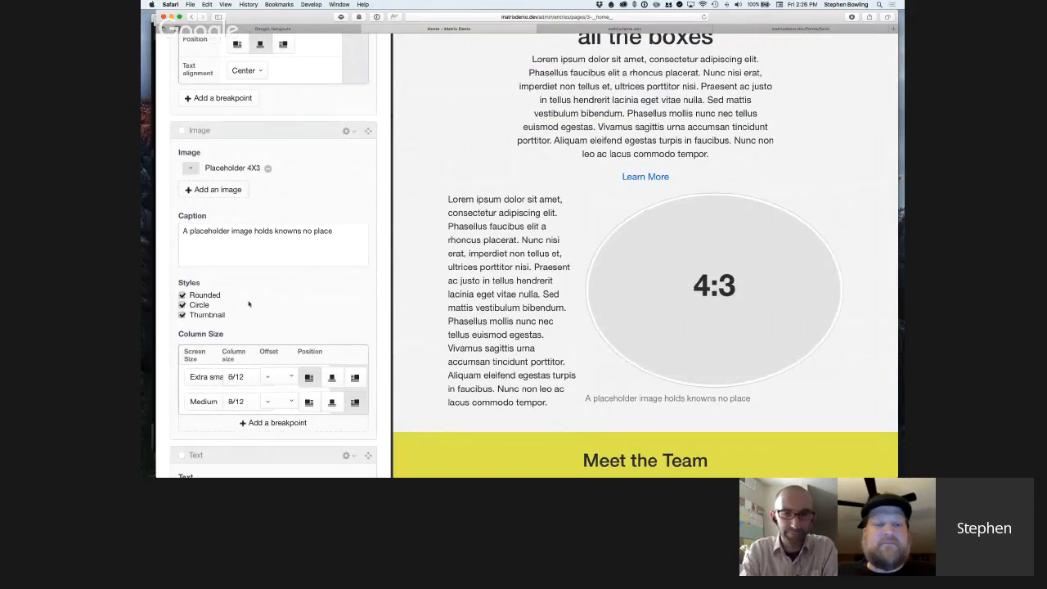
{"action": "left_click", "coordinate": [182, 305]}
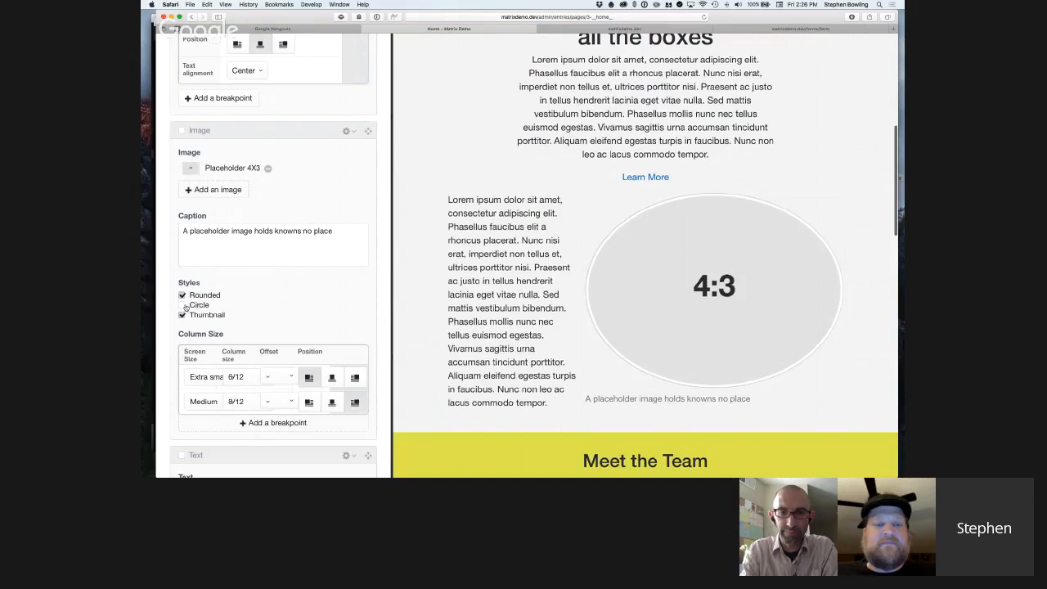
{"action": "scroll", "coordinate": [196, 320], "scroll_direction": "down", "scroll_amount": 1}
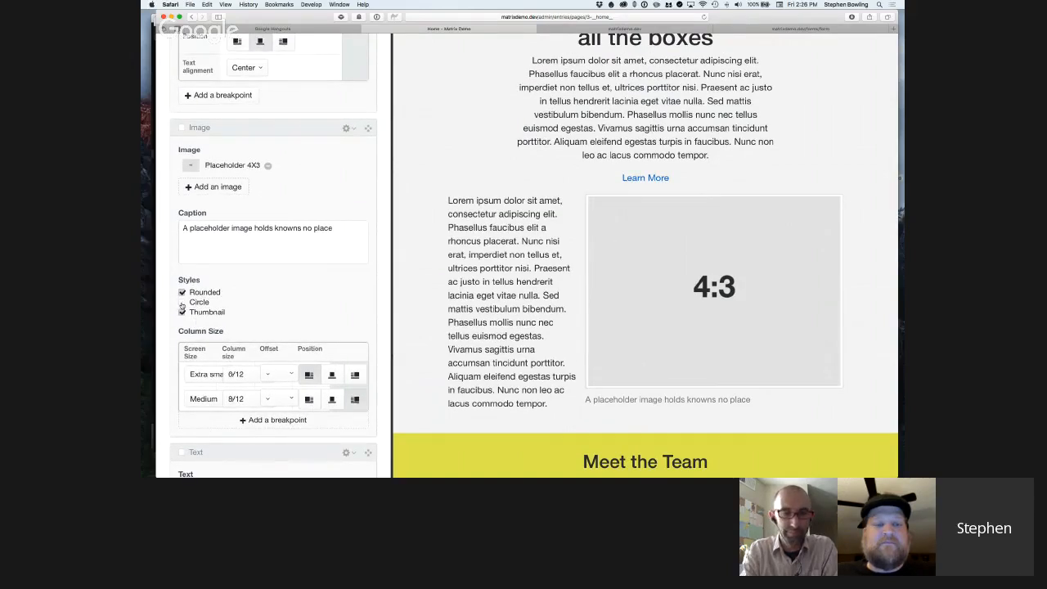
{"action": "scroll", "coordinate": [182, 306], "scroll_direction": "down", "scroll_amount": 1}
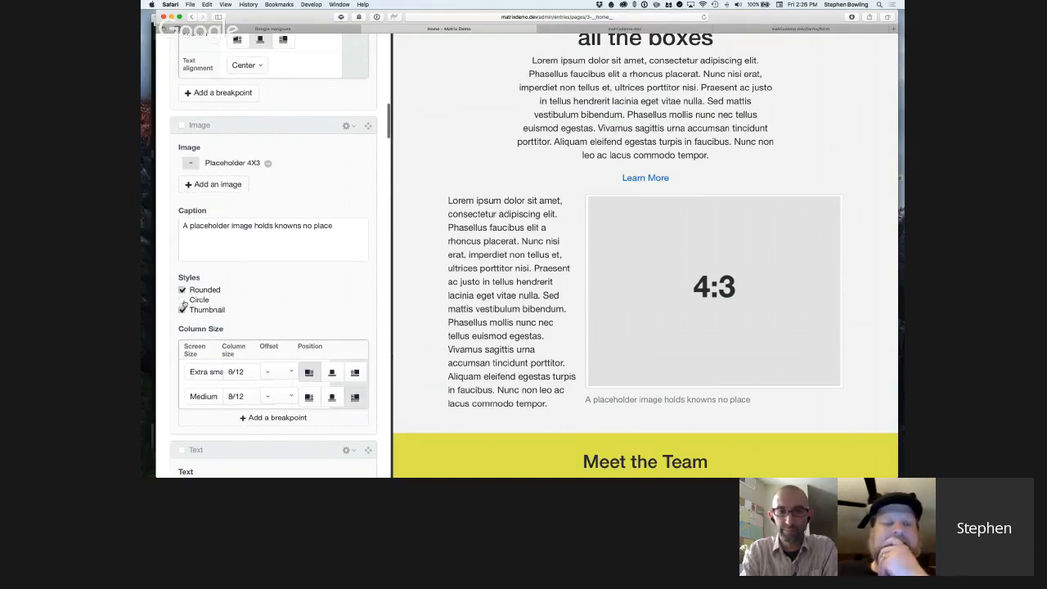
{"action": "scroll", "coordinate": [182, 306], "scroll_direction": "up", "scroll_amount": 1}
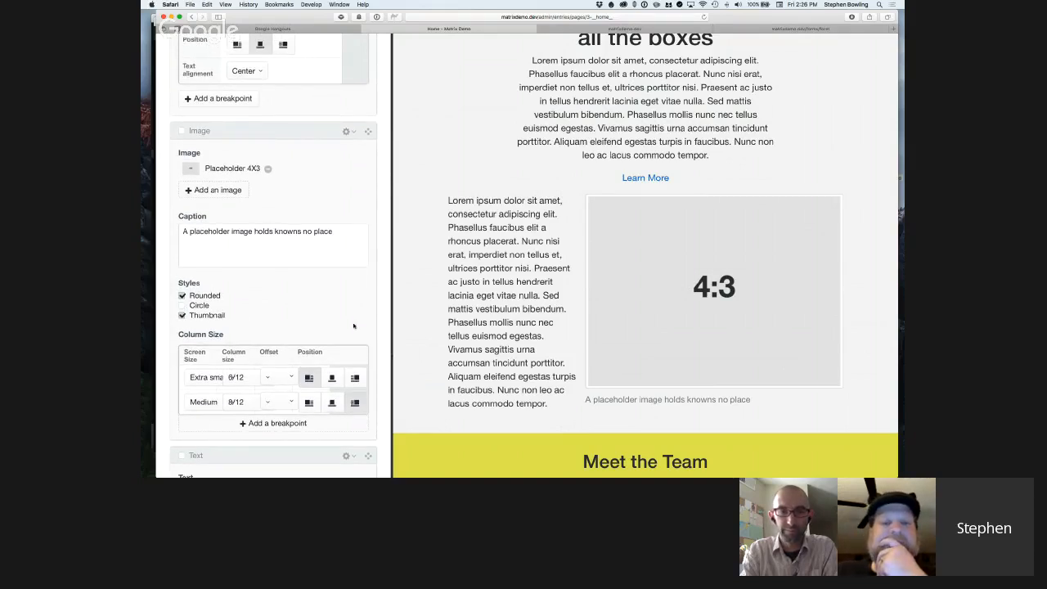
Remove the Thumbnail and Rounded styles from the image block and apply only Circle.
{"action": "left_click", "coordinate": [182, 315]}
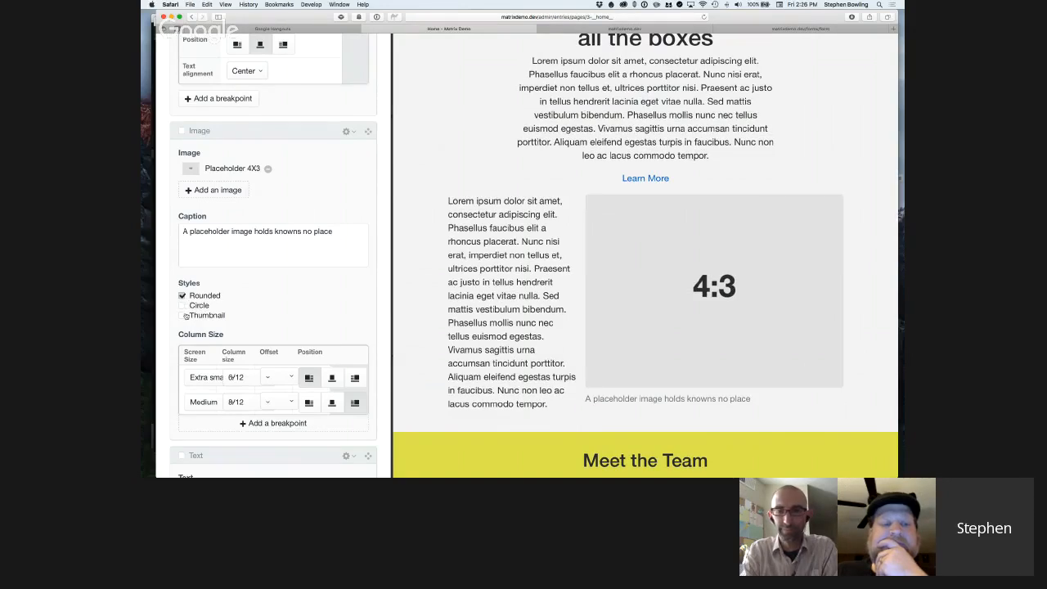
{"action": "left_click", "coordinate": [182, 297]}
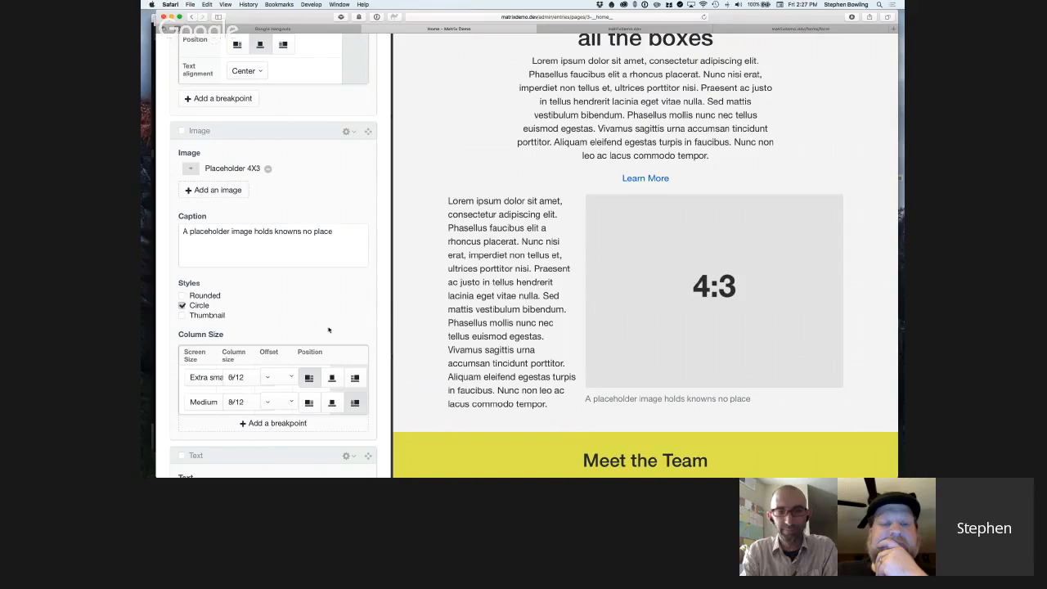
{"action": "scroll", "coordinate": [328, 330], "scroll_direction": "down", "scroll_amount": 5}
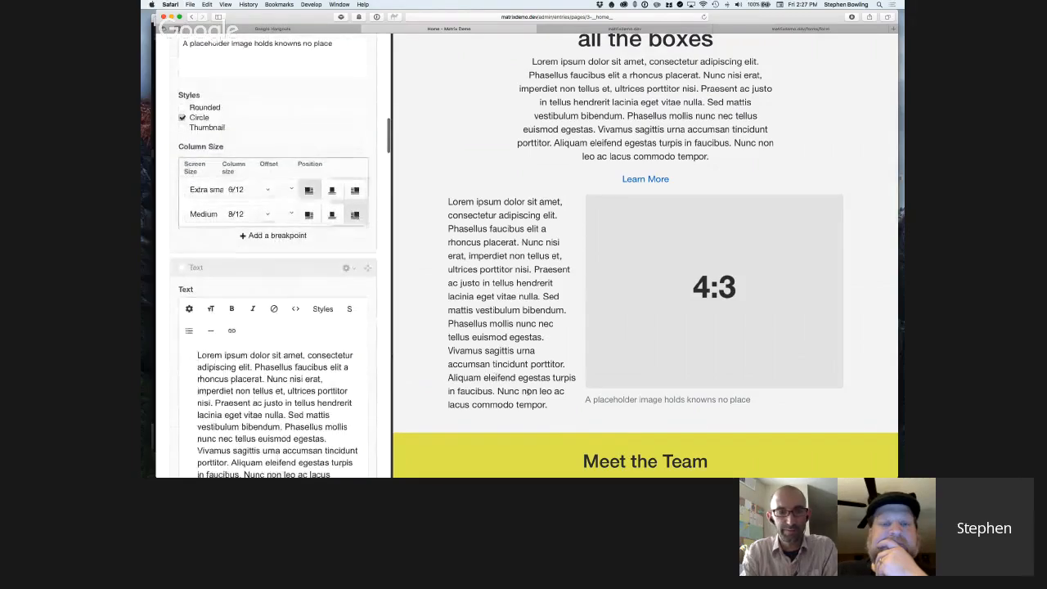
{"action": "scroll", "coordinate": [301, 274], "scroll_direction": "down", "scroll_amount": 3}
{"action": "scroll", "coordinate": [302, 274], "scroll_direction": "up", "scroll_amount": 5}
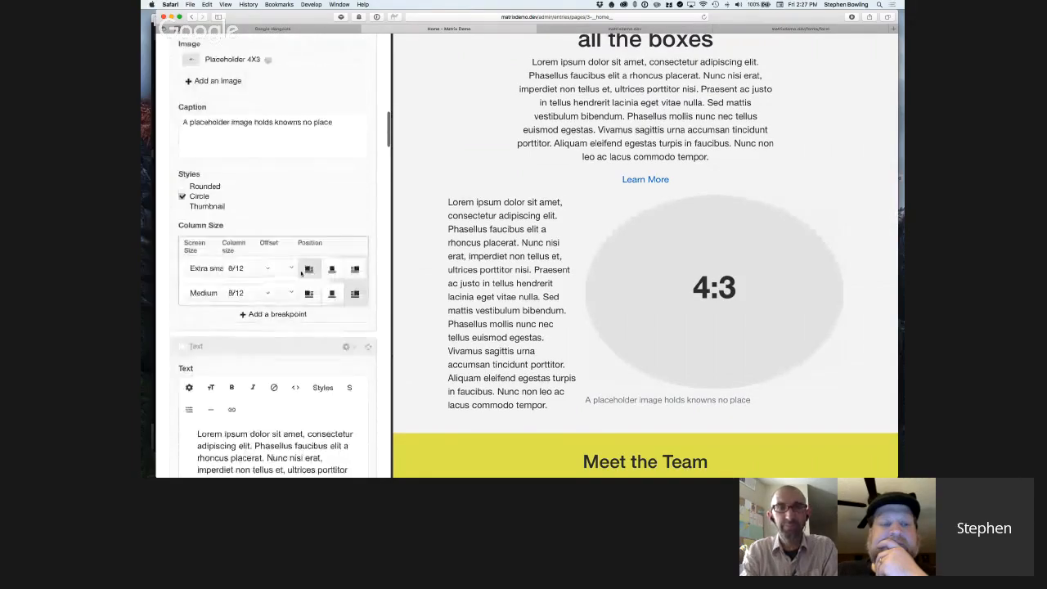
{"action": "scroll", "coordinate": [302, 274], "scroll_direction": "up", "scroll_amount": 1}
Replace the image block's Circle style with Rounded.
{"action": "left_click", "coordinate": [186, 219]}
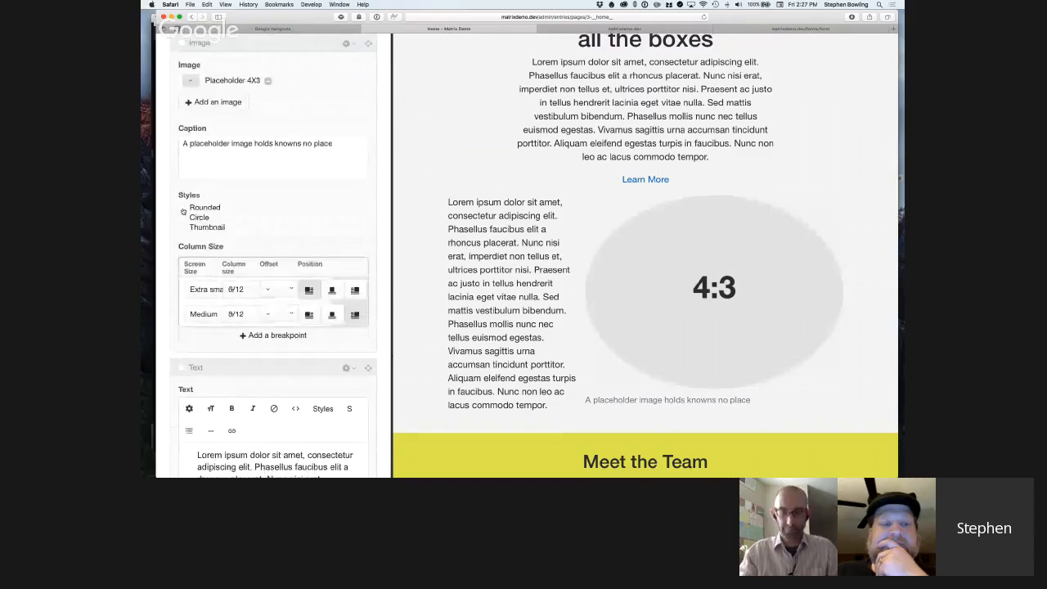
{"action": "left_click", "coordinate": [184, 208]}
{"action": "scroll", "coordinate": [513, 329], "scroll_direction": "down", "scroll_amount": 10}
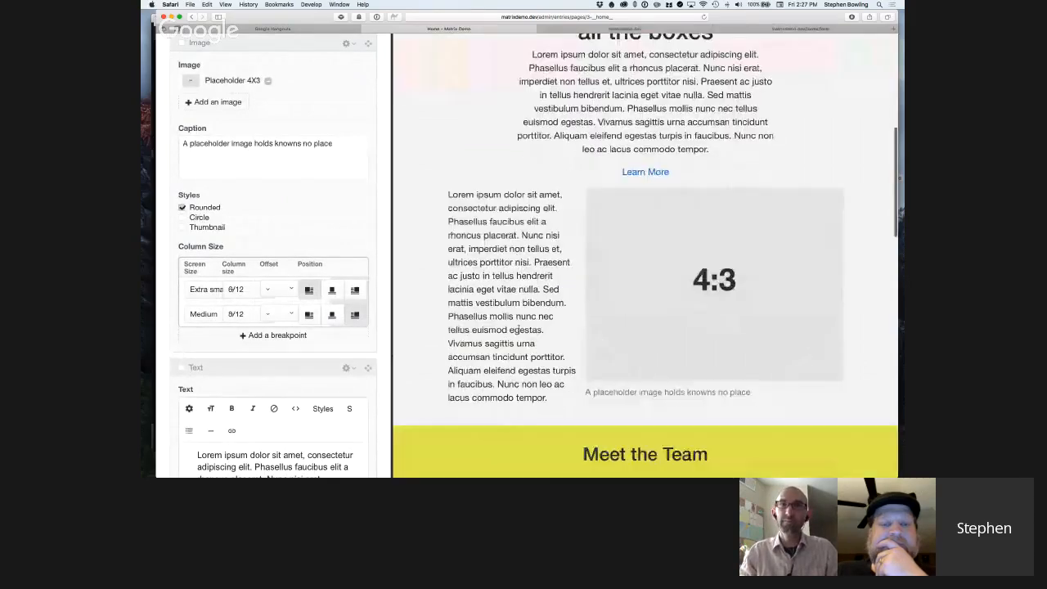
Examine the Meet the Team section's spacing, background color and heading text column settings alongside the preview.
{"action": "scroll", "coordinate": [516, 330], "scroll_direction": "down", "scroll_amount": 1}
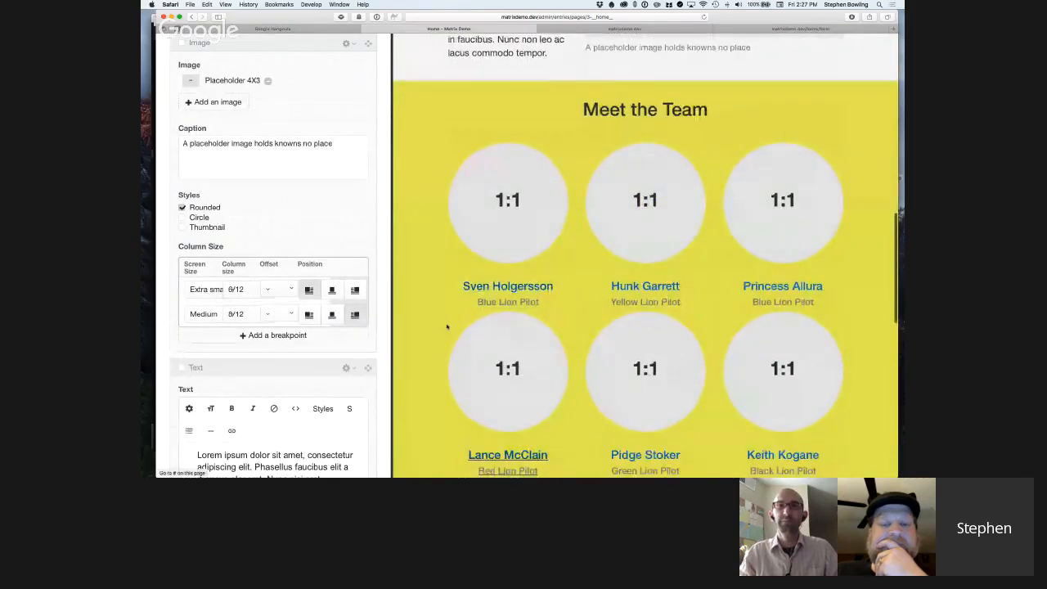
{"action": "scroll", "coordinate": [321, 321], "scroll_direction": "down", "scroll_amount": 10}
{"action": "scroll", "coordinate": [322, 321], "scroll_direction": "down", "scroll_amount": 10}
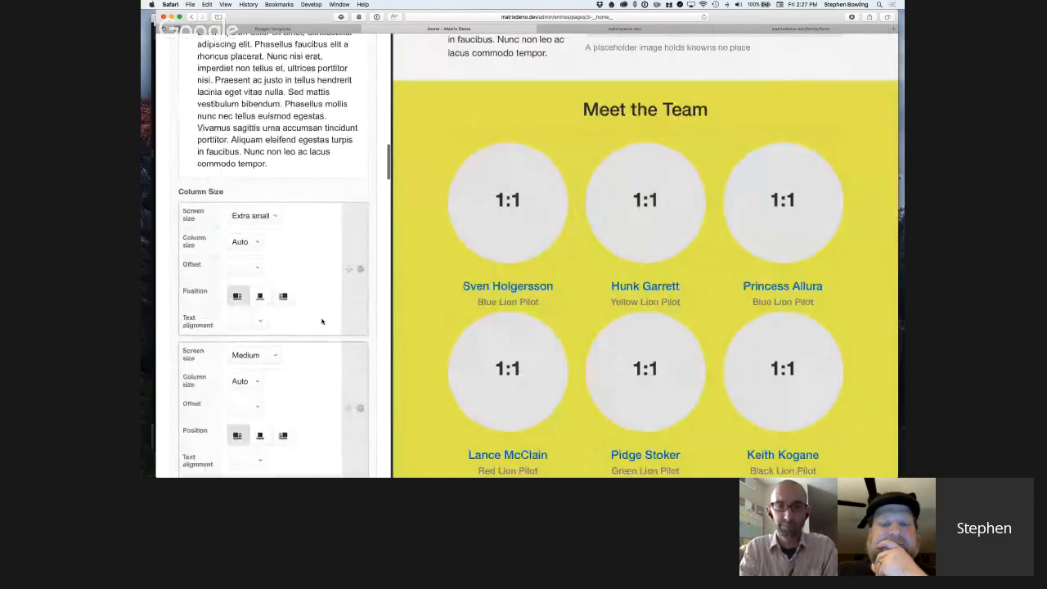
{"action": "scroll", "coordinate": [323, 321], "scroll_direction": "up", "scroll_amount": 10}
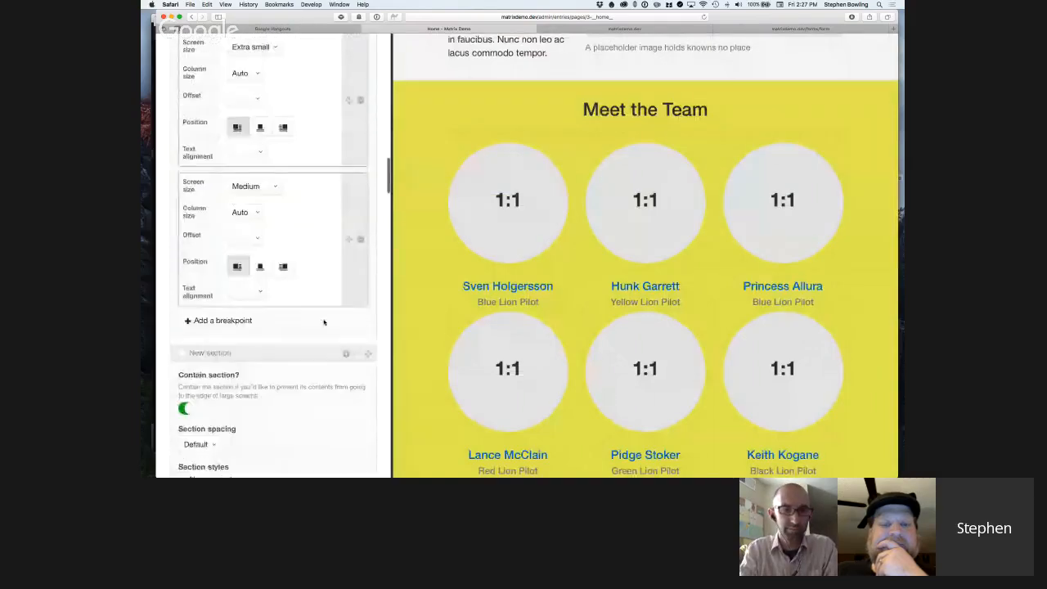
{"action": "scroll", "coordinate": [325, 320], "scroll_direction": "down", "scroll_amount": 8}
{"action": "scroll", "coordinate": [326, 320], "scroll_direction": "down", "scroll_amount": 13}
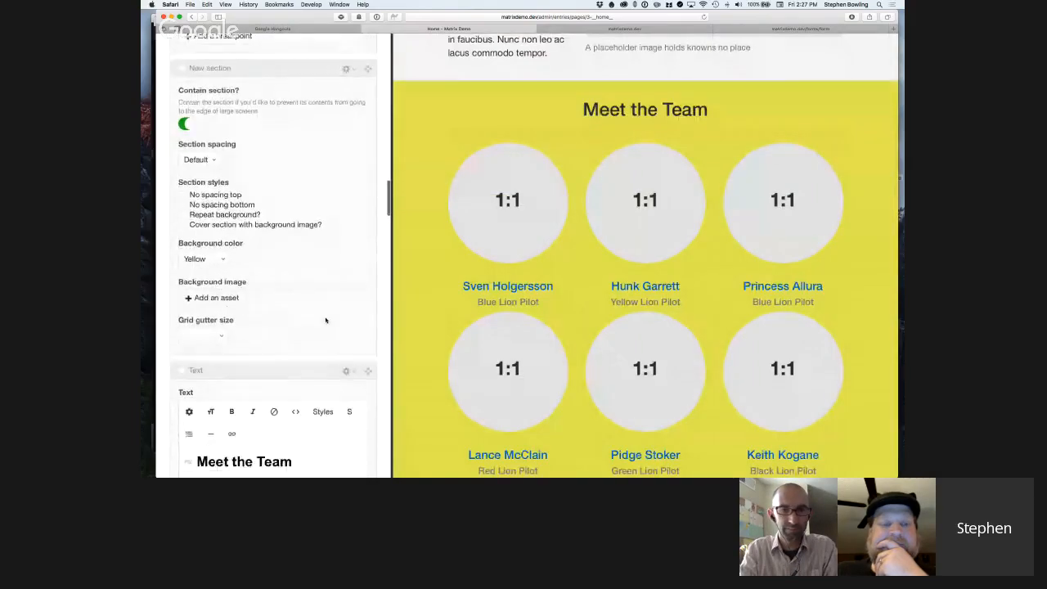
{"action": "scroll", "coordinate": [326, 320], "scroll_direction": "up", "scroll_amount": 1}
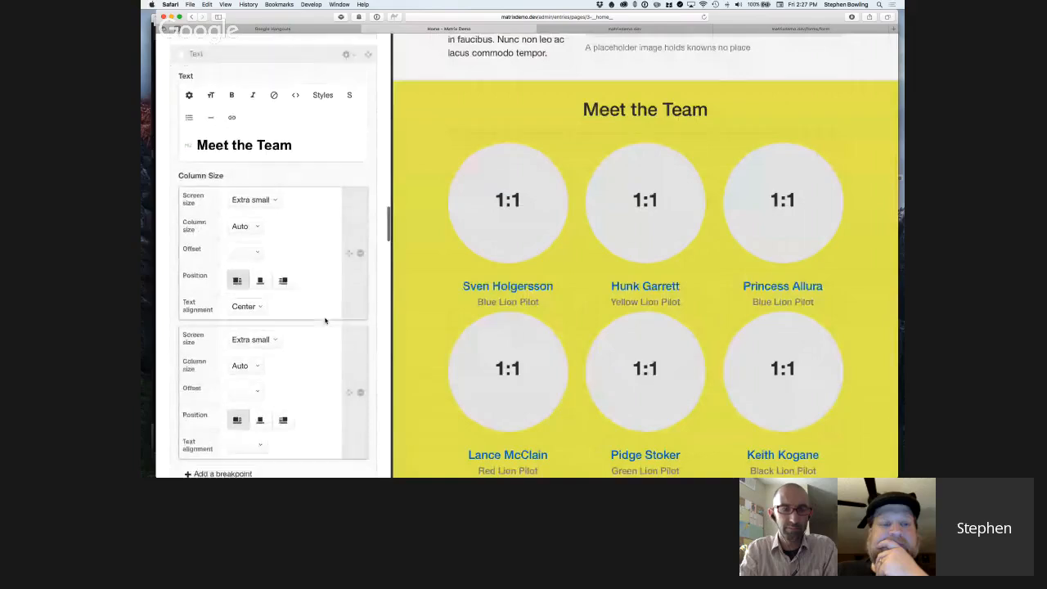
{"action": "scroll", "coordinate": [315, 177], "scroll_direction": "up", "scroll_amount": 8}
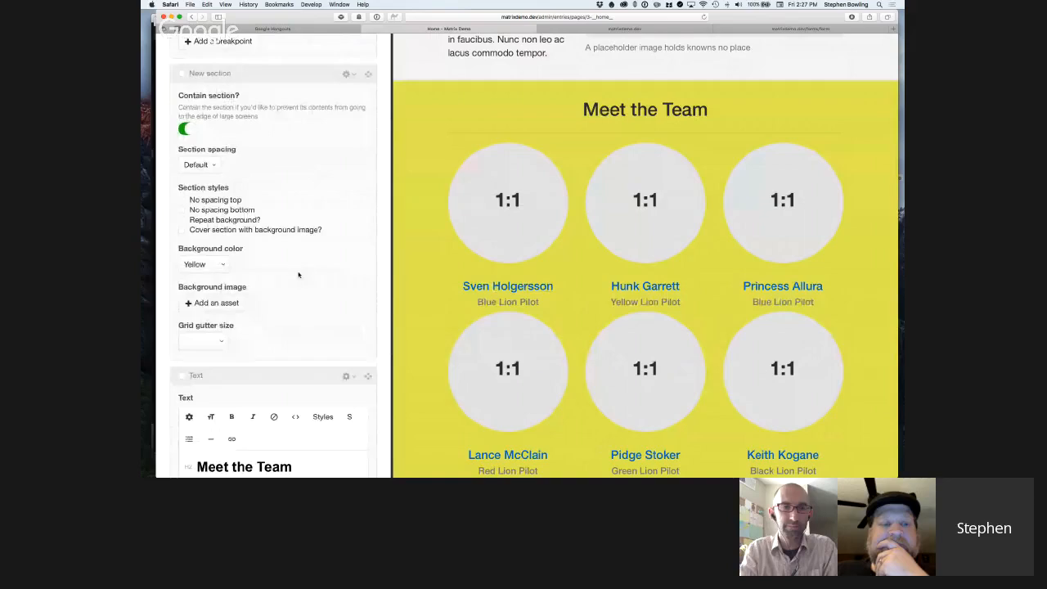
{"action": "scroll", "coordinate": [299, 275], "scroll_direction": "down", "scroll_amount": 6}
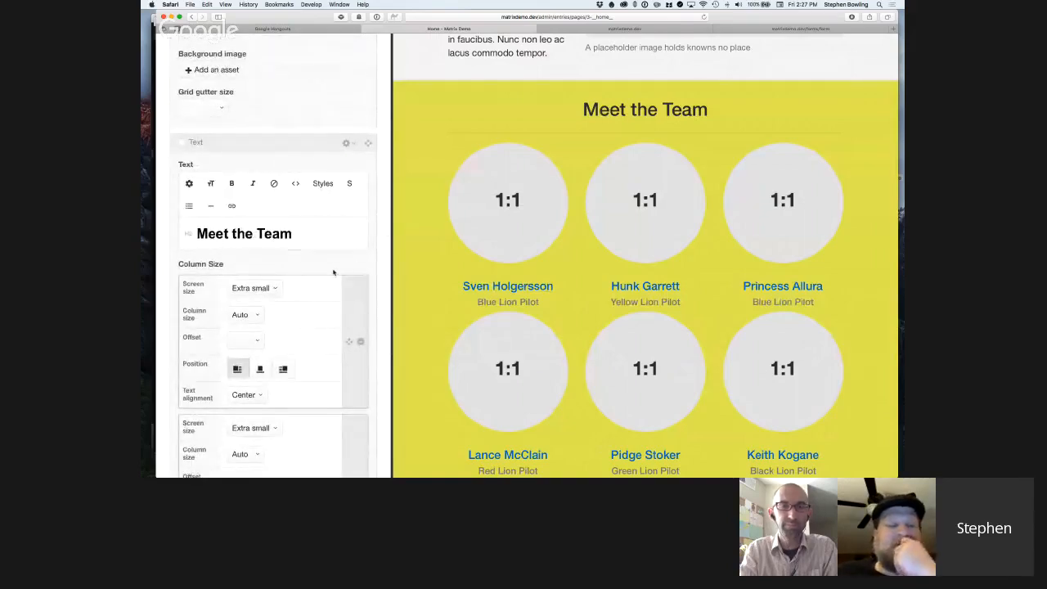
{"action": "scroll", "coordinate": [334, 272], "scroll_direction": "down", "scroll_amount": 1}
{"action": "scroll", "coordinate": [334, 273], "scroll_direction": "down", "scroll_amount": 5}
{"action": "scroll", "coordinate": [335, 272], "scroll_direction": "up", "scroll_amount": 4}
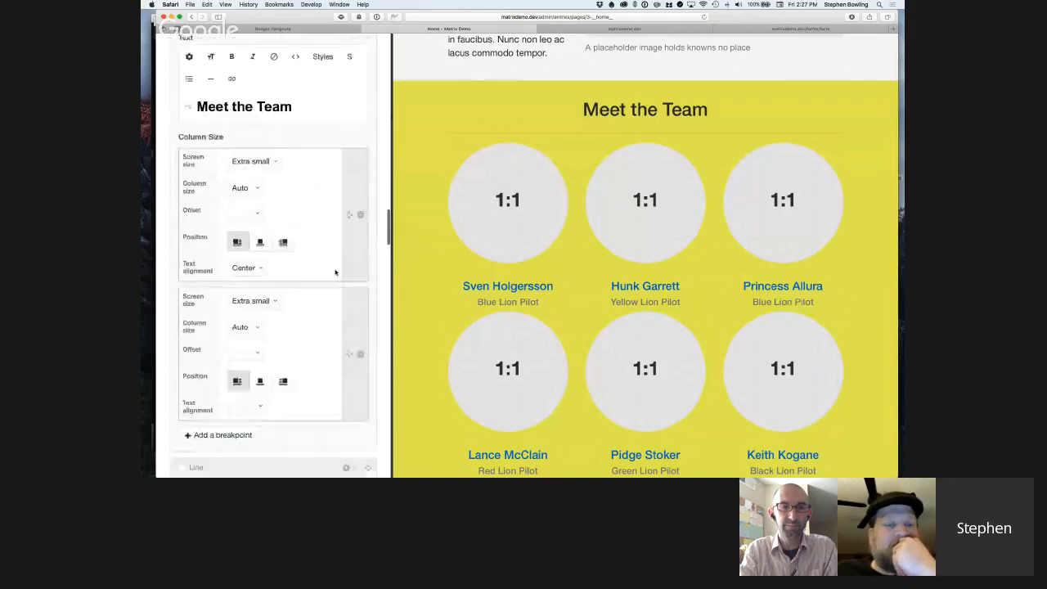
Set the Team block's format to Listing.
{"action": "scroll", "coordinate": [335, 271], "scroll_direction": "down", "scroll_amount": 15}
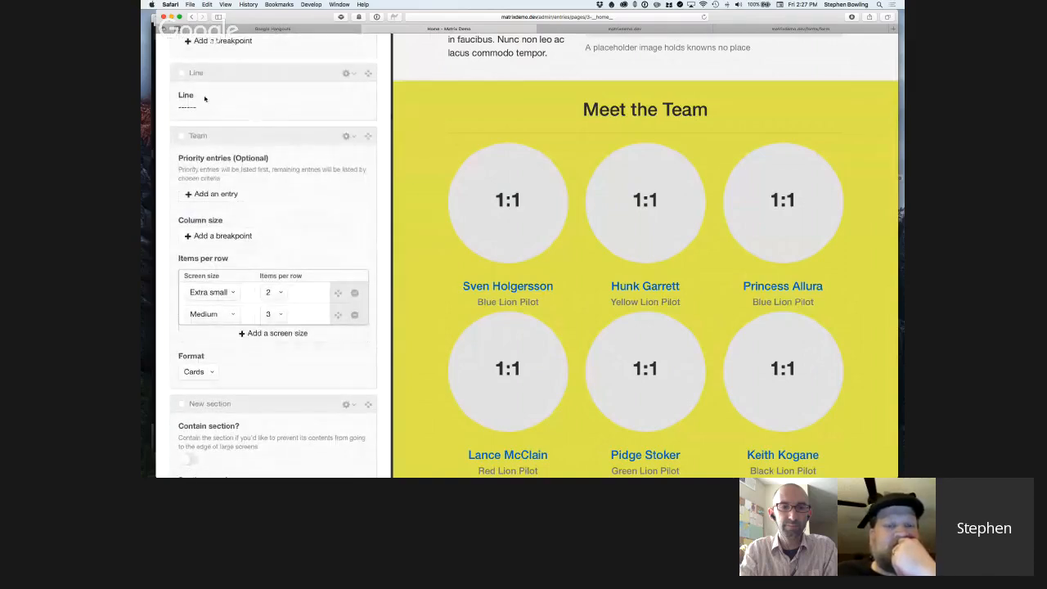
{"action": "left_click", "coordinate": [196, 374]}
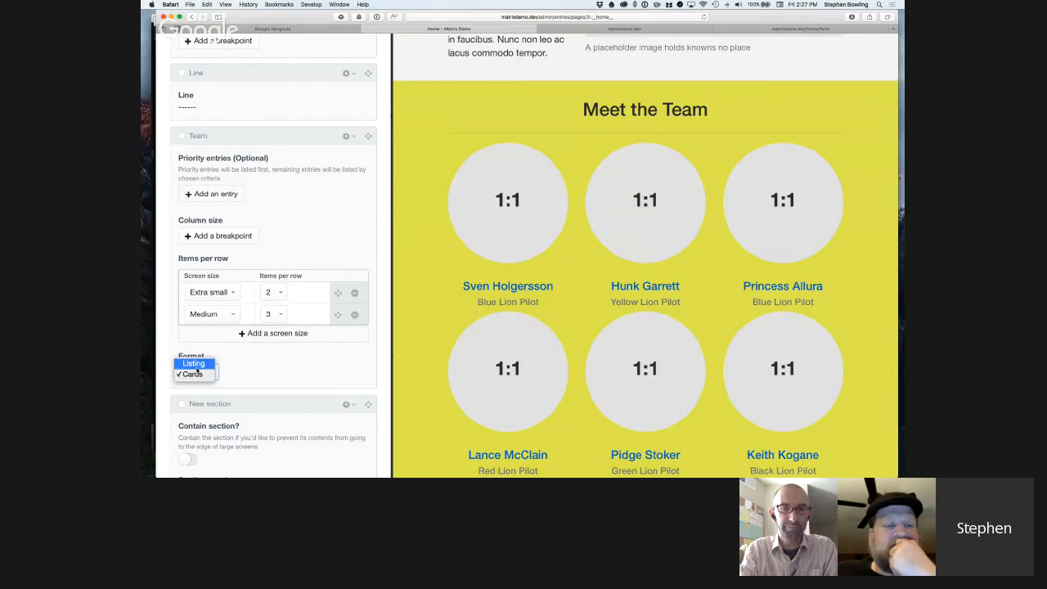
{"action": "left_click", "coordinate": [196, 366]}
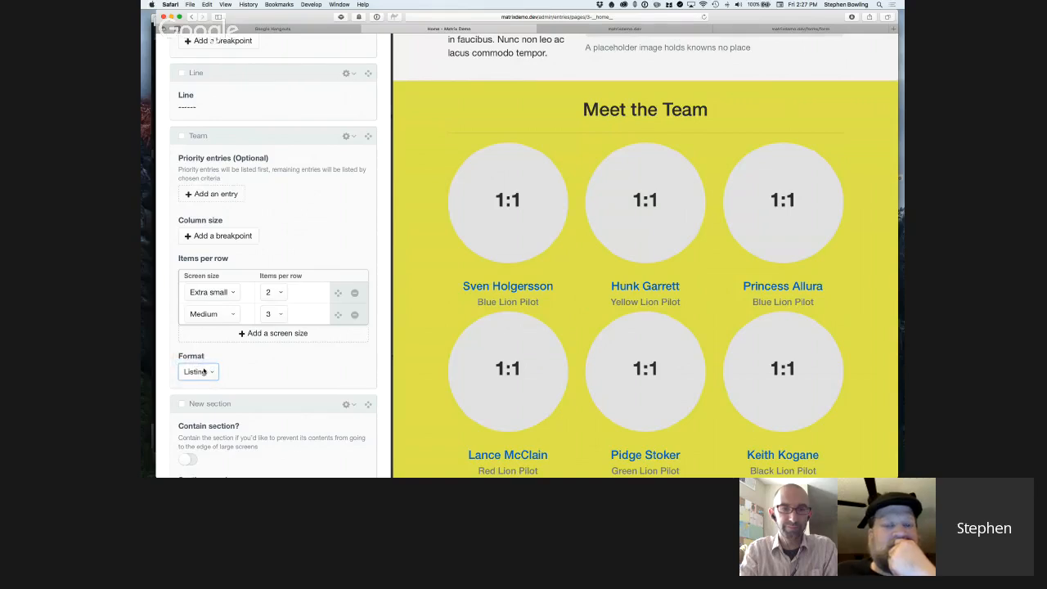
Set the Team block's items per row to 1 on extra small screens and 2 on medium screens.
{"action": "left_click", "coordinate": [277, 294]}
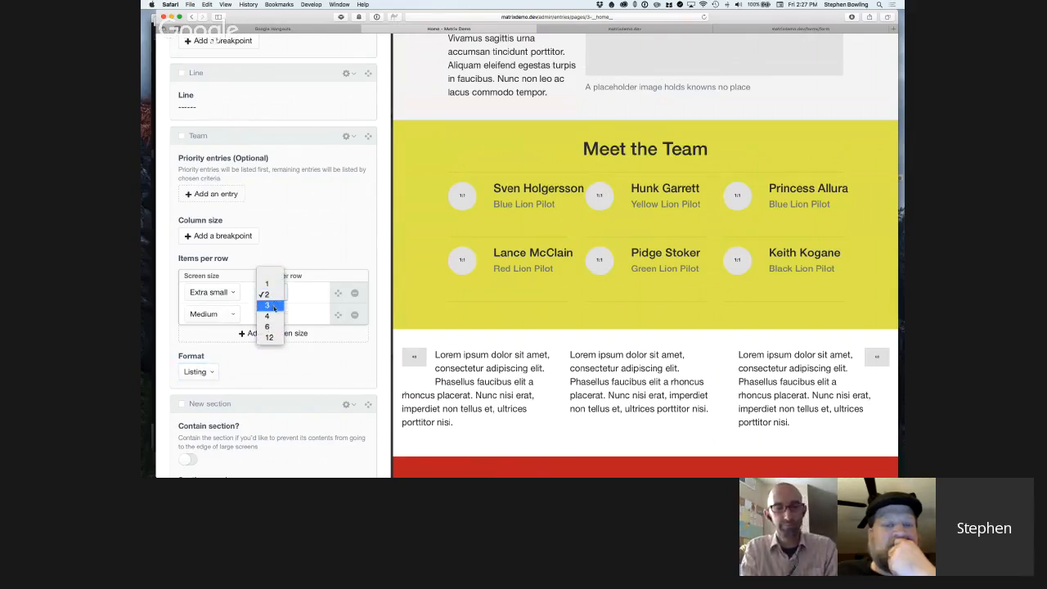
{"action": "left_click", "coordinate": [296, 267]}
{"action": "left_click", "coordinate": [277, 294]}
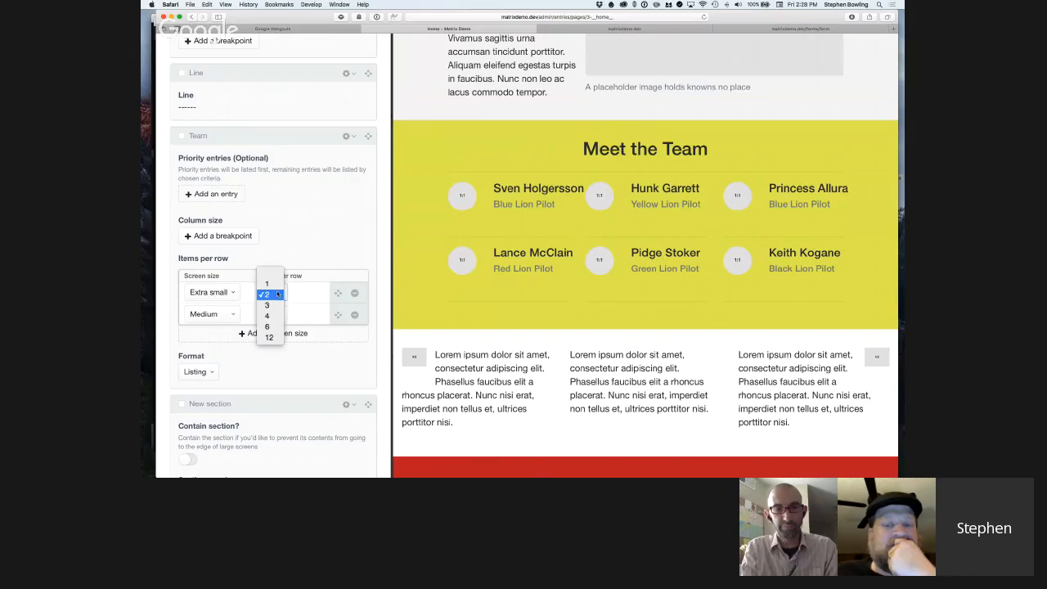
{"action": "left_click", "coordinate": [330, 244]}
{"action": "left_click", "coordinate": [276, 291]}
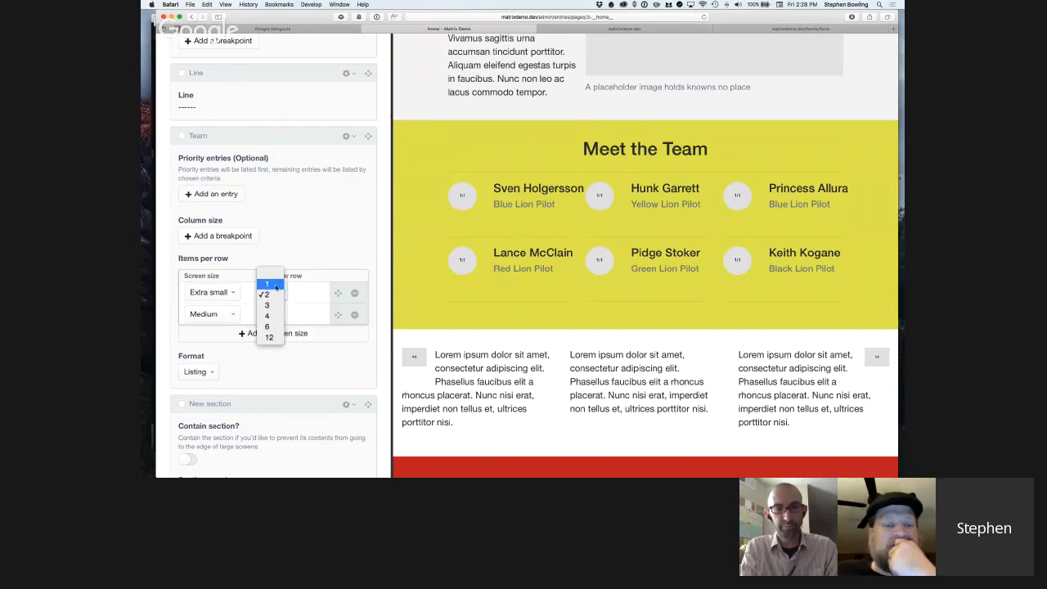
{"action": "left_click", "coordinate": [270, 283]}
{"action": "left_click", "coordinate": [275, 314]}
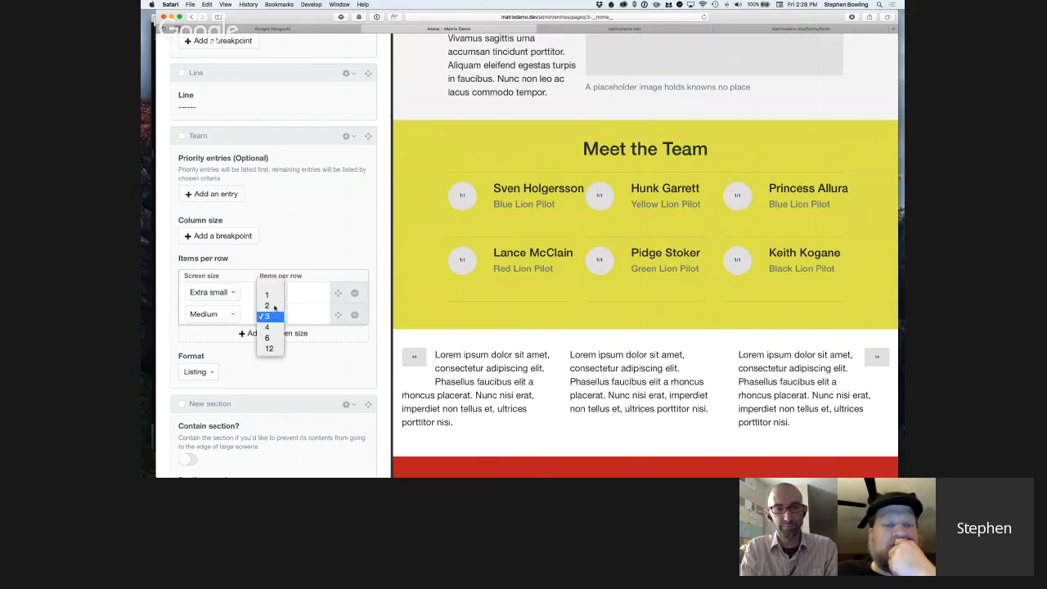
{"action": "left_click", "coordinate": [270, 295]}
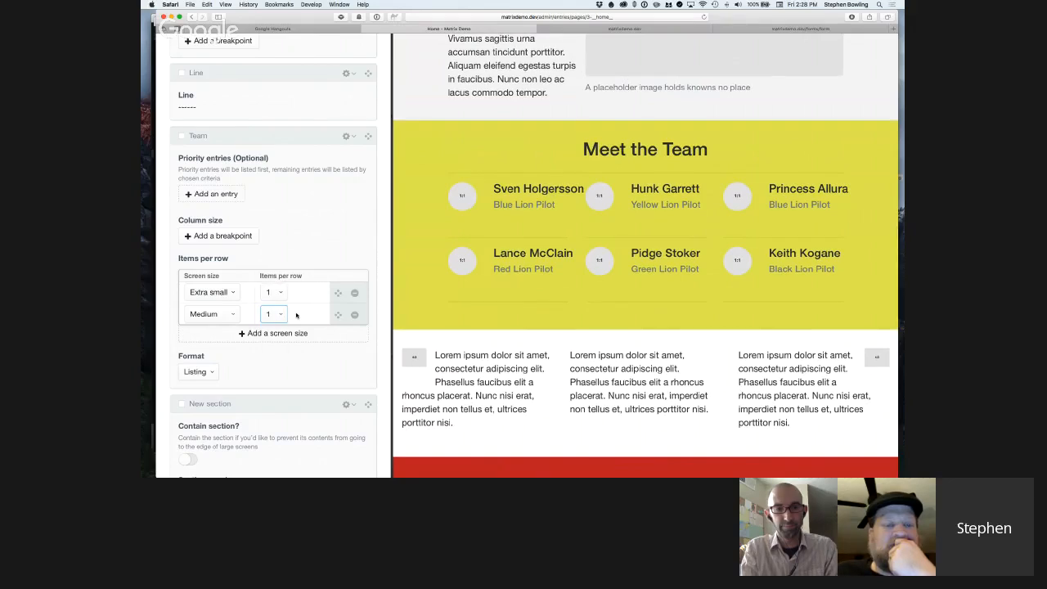
{"action": "left_click", "coordinate": [279, 316]}
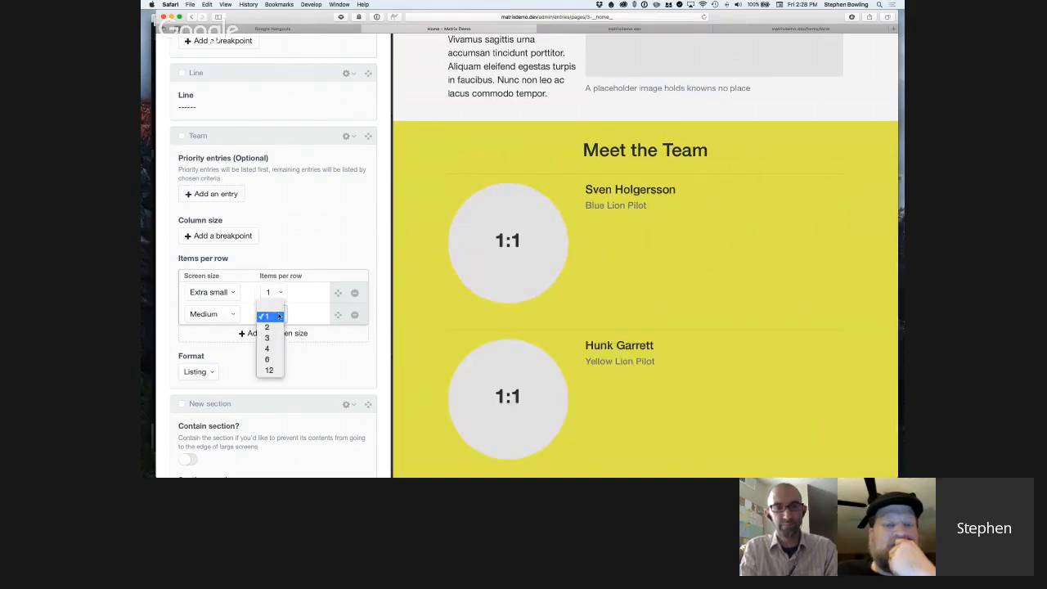
{"action": "left_click", "coordinate": [274, 326]}
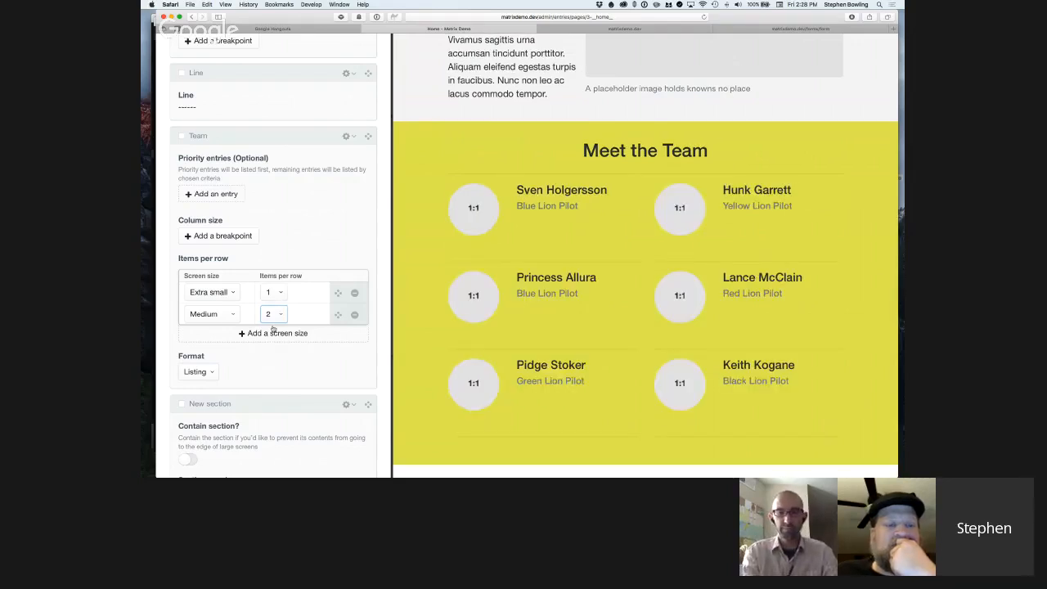
Try the Cards format on the Team block and switch it back to Listing.
{"action": "left_click", "coordinate": [203, 374]}
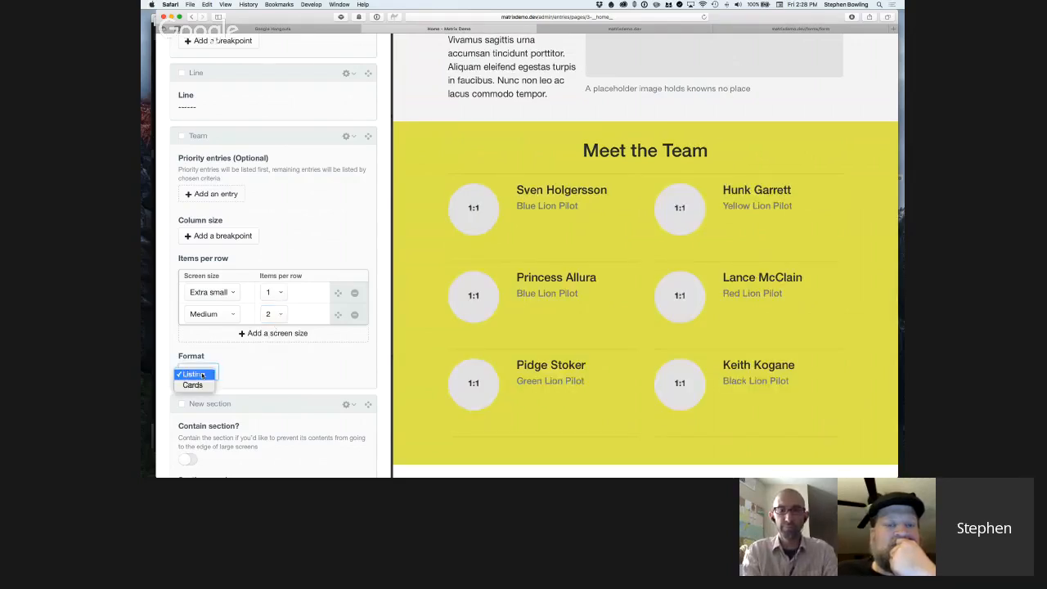
{"action": "left_click", "coordinate": [201, 385]}
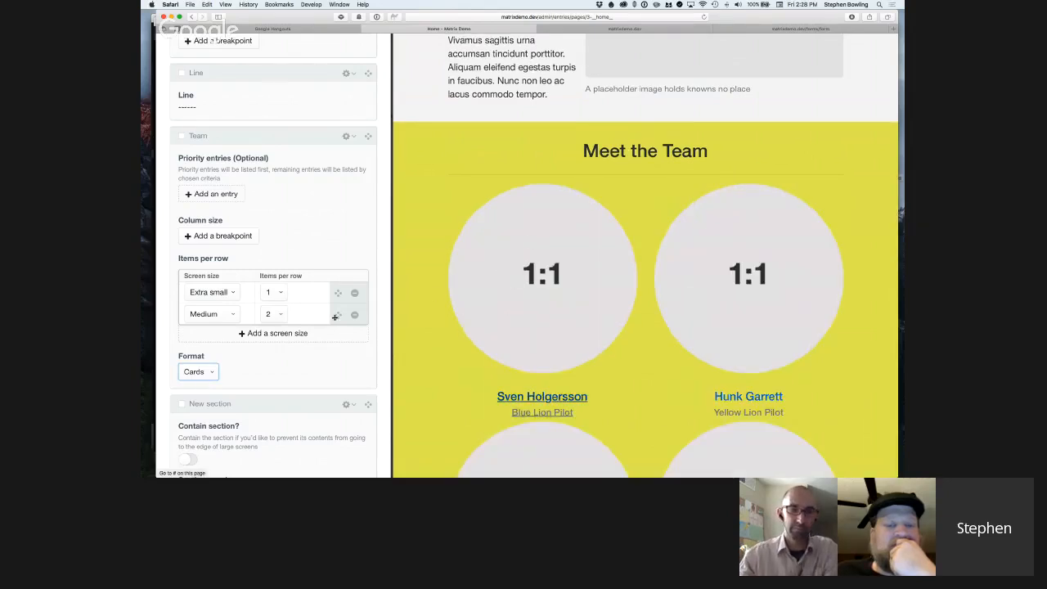
{"action": "scroll", "coordinate": [254, 305], "scroll_direction": "down", "scroll_amount": 2}
{"action": "left_click", "coordinate": [201, 345]}
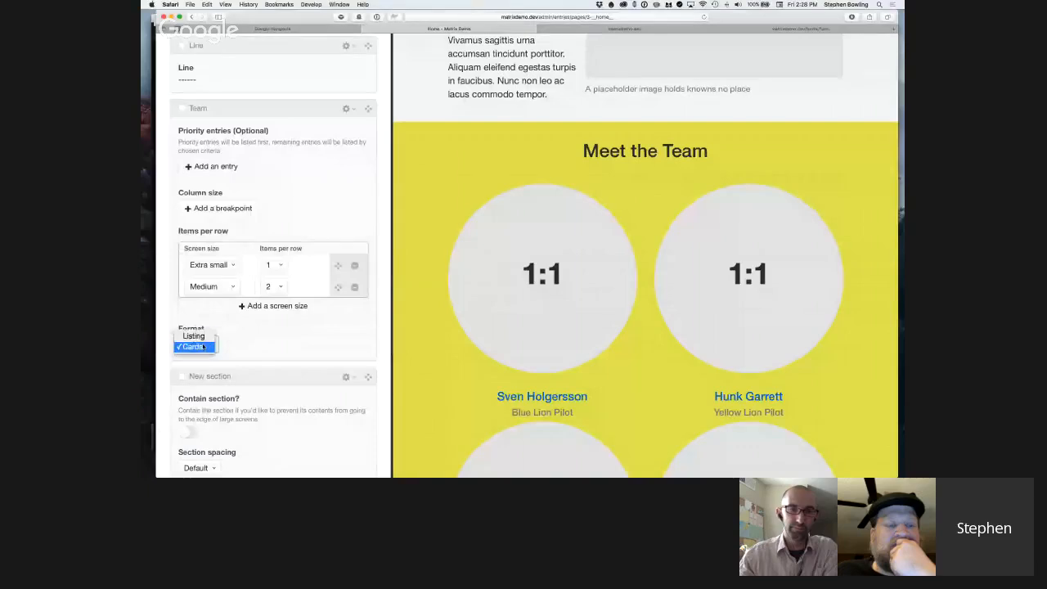
{"action": "key", "text": "Return"}
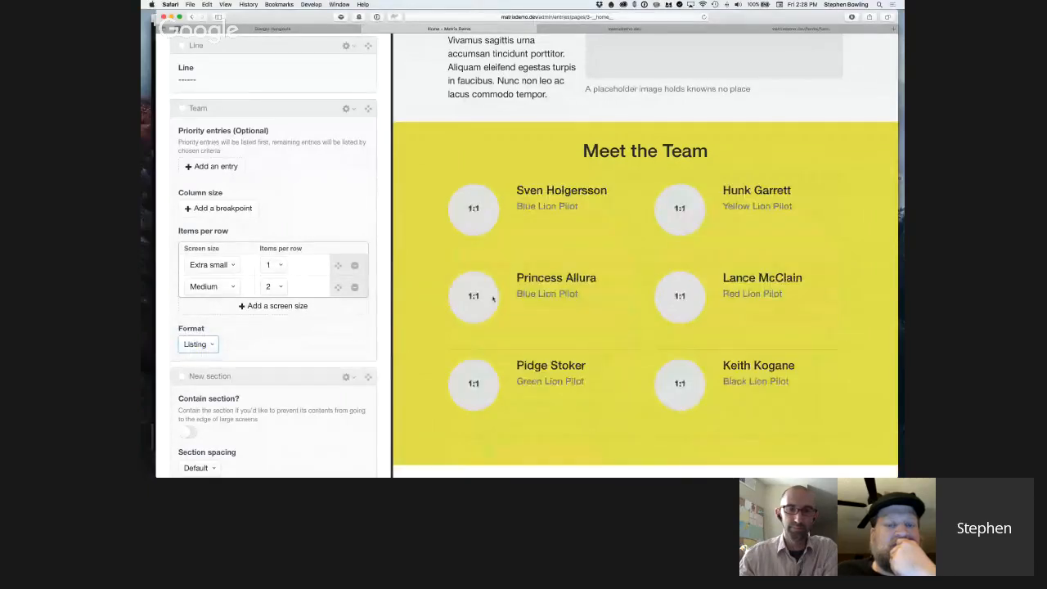
Add a News block above the Team block, and open its priority article selection without choosing an article.
{"action": "scroll", "coordinate": [354, 336], "scroll_direction": "up", "scroll_amount": 1}
{"action": "scroll", "coordinate": [354, 335], "scroll_direction": "down", "scroll_amount": 2}
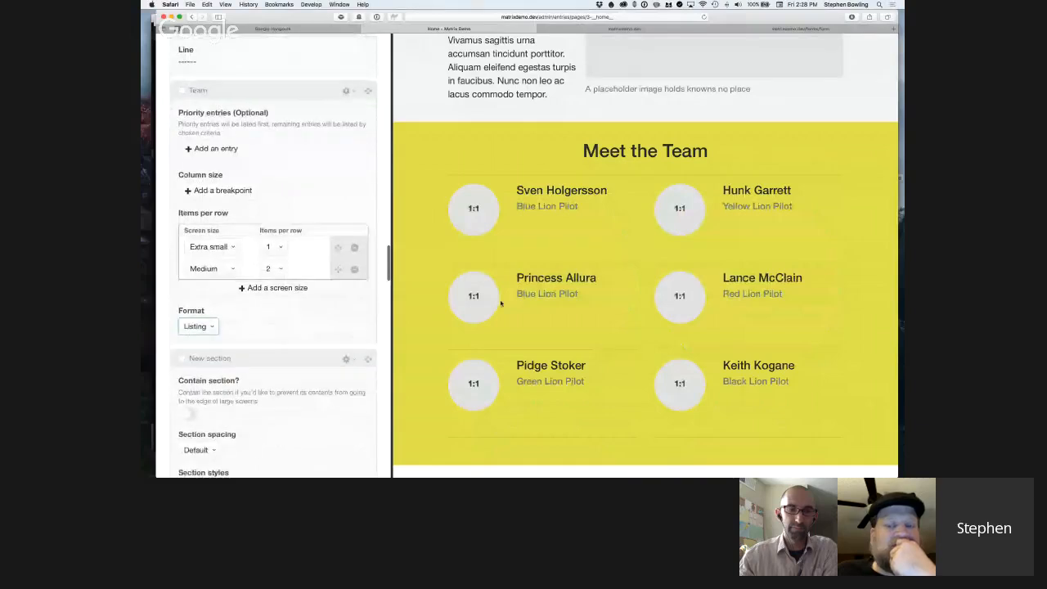
{"action": "scroll", "coordinate": [372, 270], "scroll_direction": "down", "scroll_amount": 1}
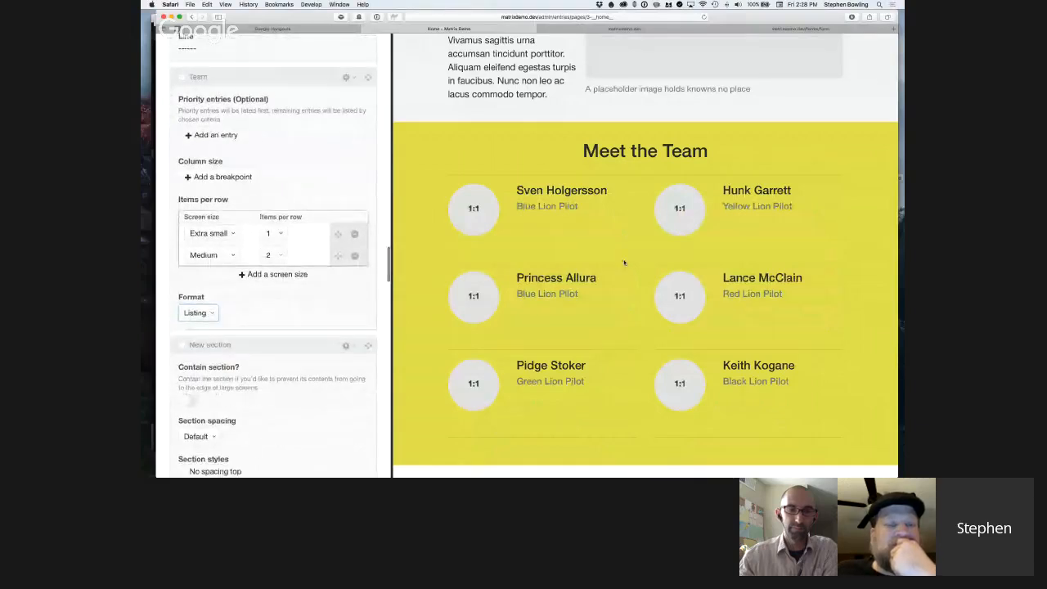
{"action": "scroll", "coordinate": [215, 143], "scroll_direction": "up", "scroll_amount": 1}
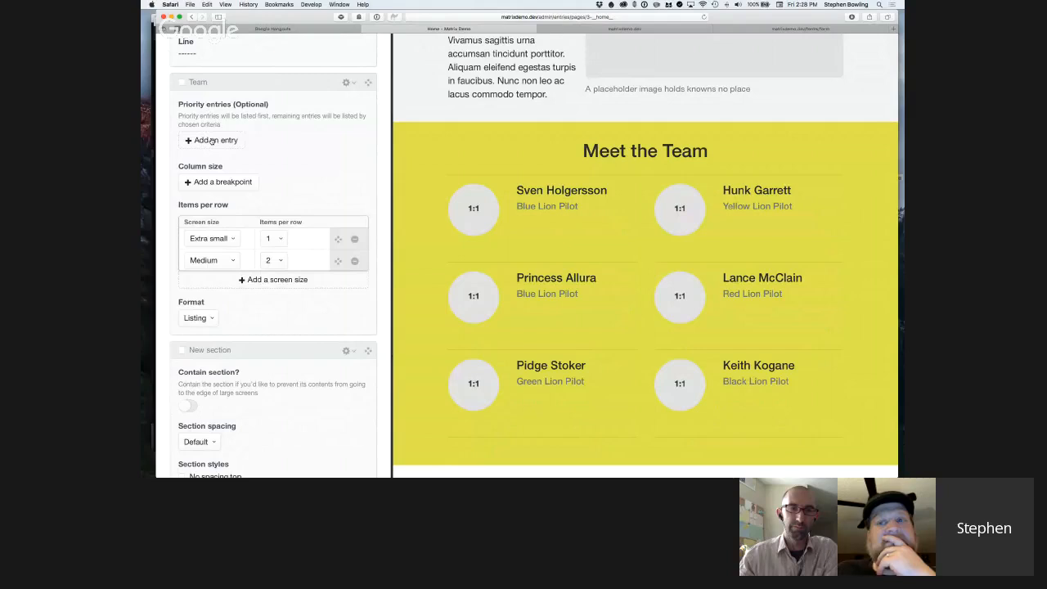
{"action": "left_click", "coordinate": [346, 82]}
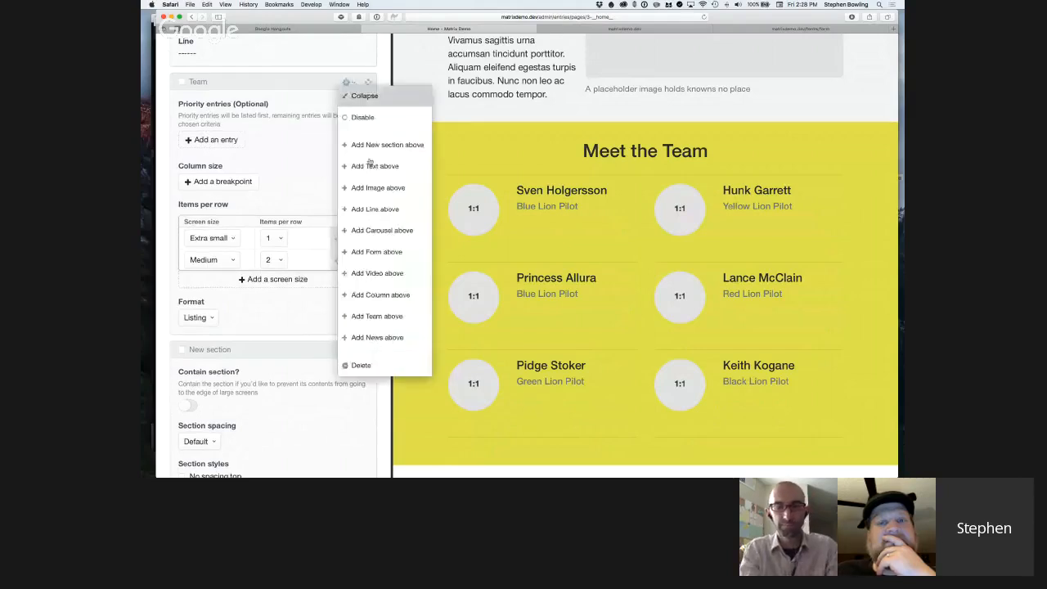
{"action": "left_click", "coordinate": [377, 338]}
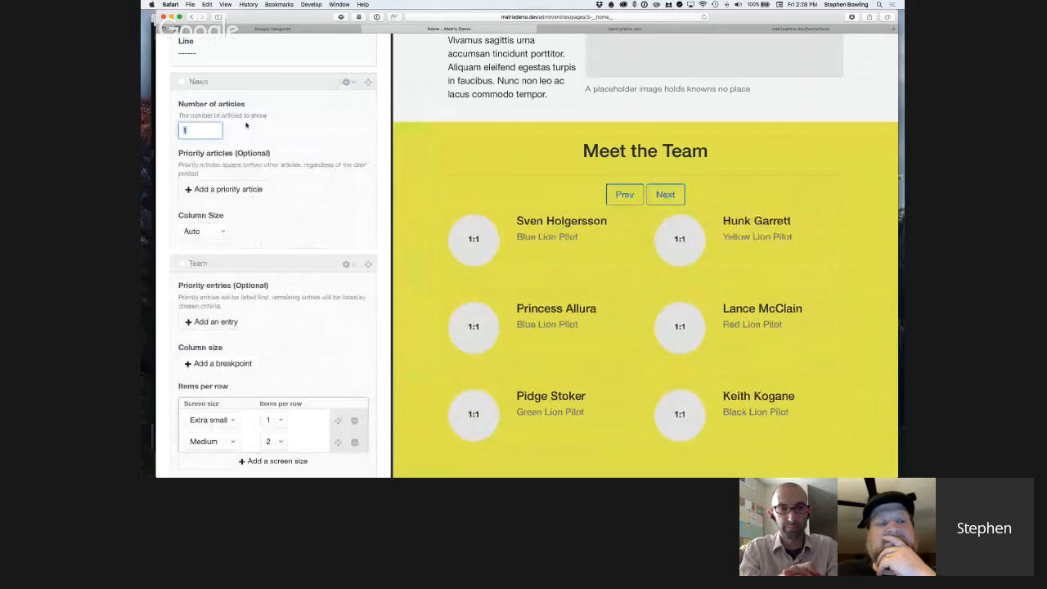
{"action": "left_click", "coordinate": [239, 191]}
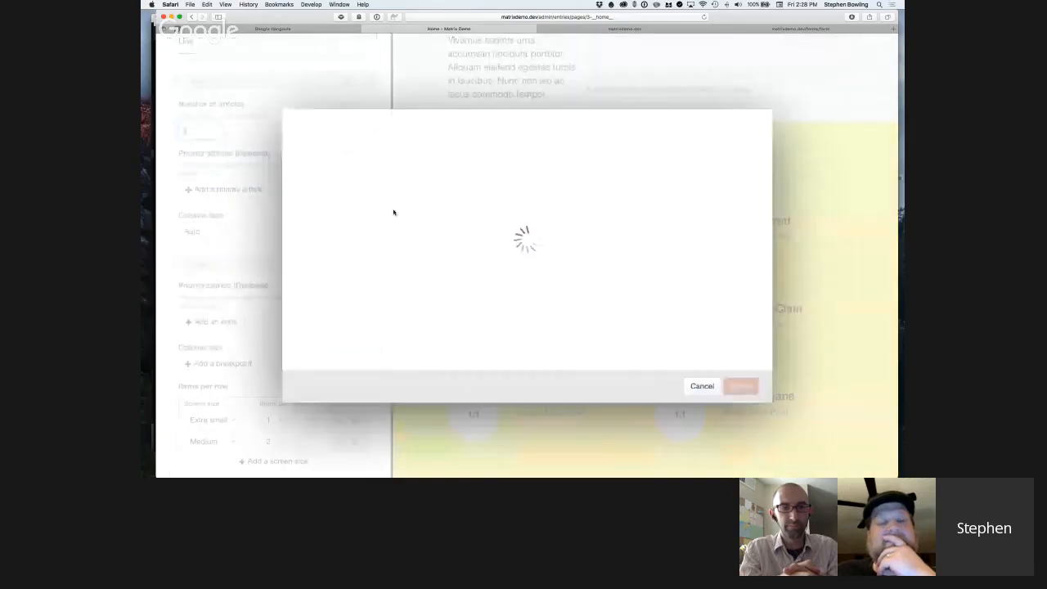
{"action": "left_click", "coordinate": [258, 189]}
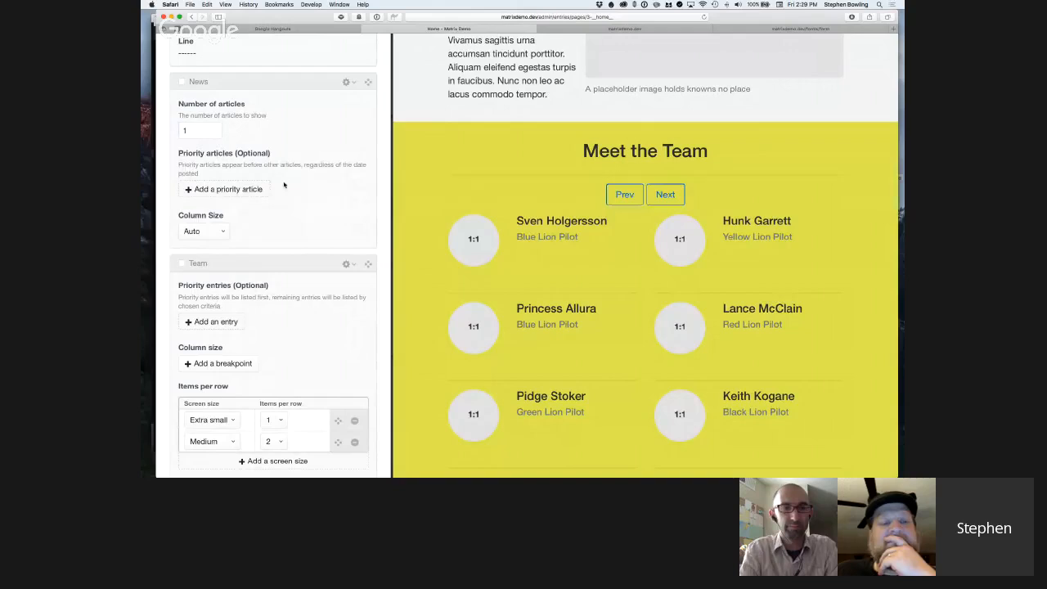
Delete the News block above the Team block.
{"action": "scroll", "coordinate": [284, 185], "scroll_direction": "up", "scroll_amount": 1}
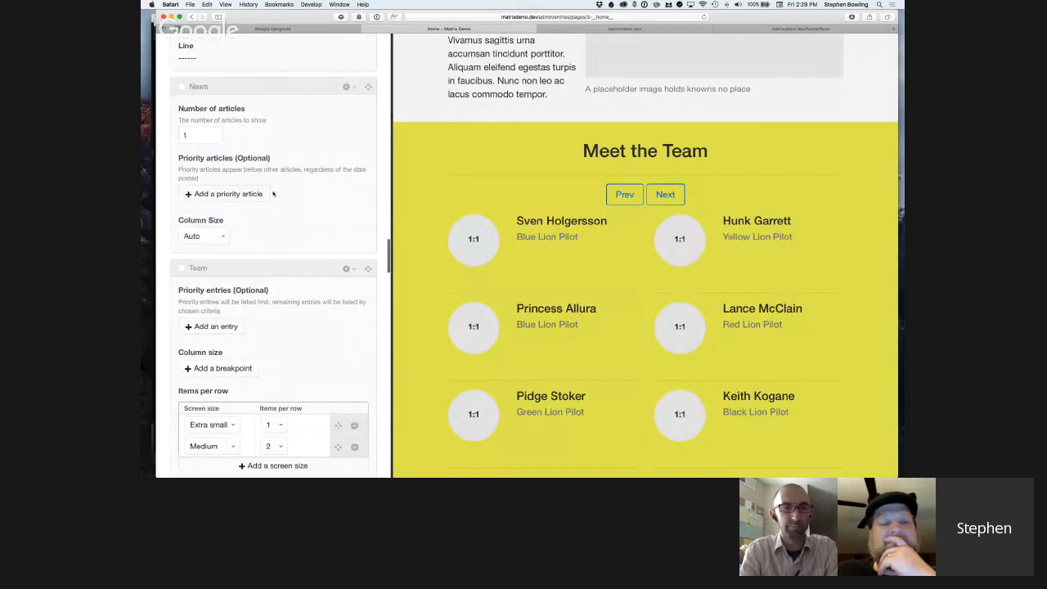
{"action": "left_click", "coordinate": [348, 88]}
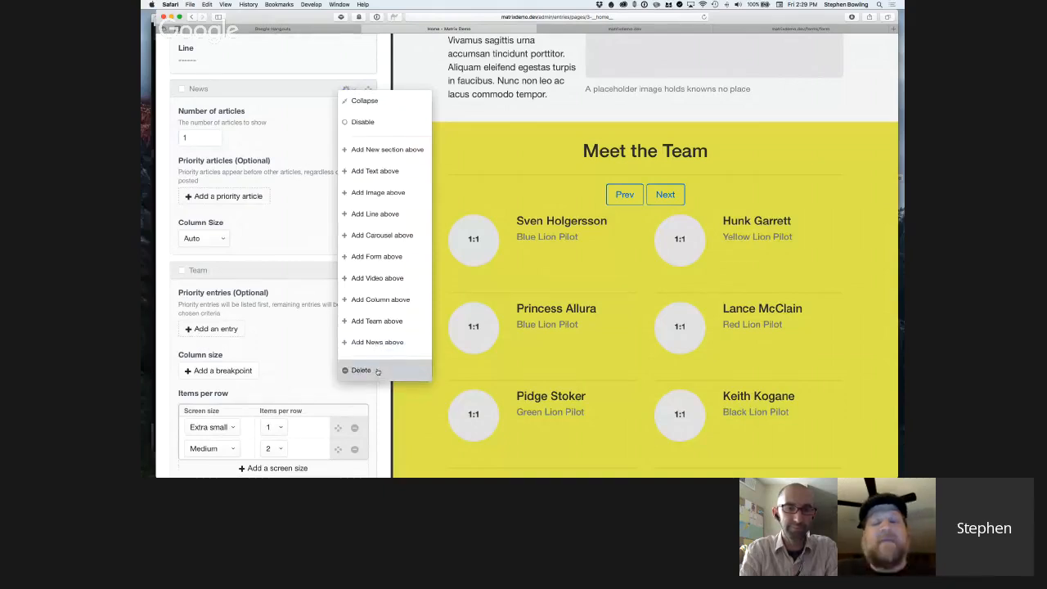
{"action": "left_click", "coordinate": [377, 371]}
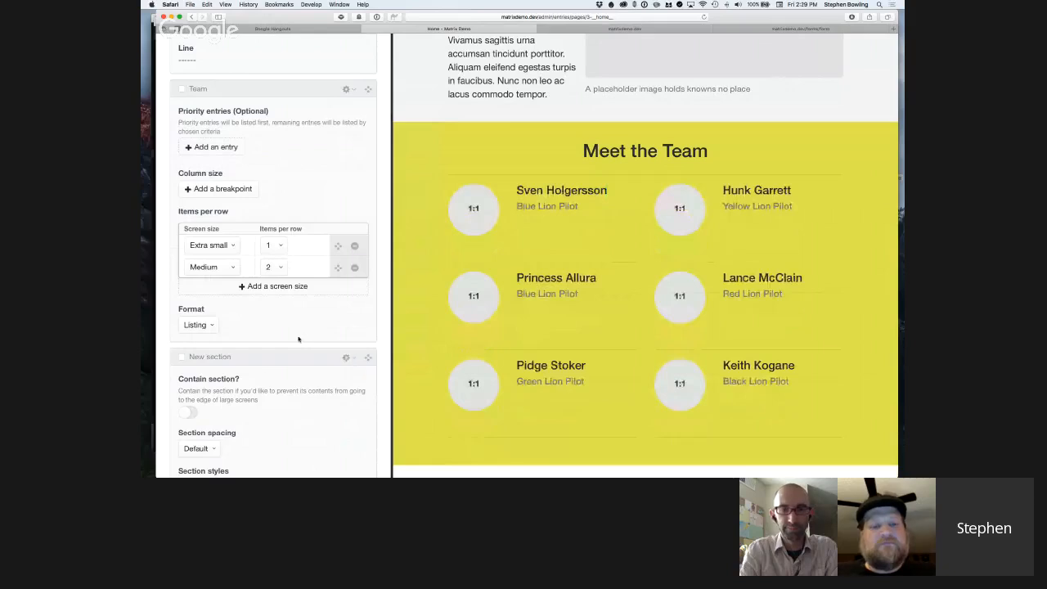
Examine the image, text and column size settings of the Column block's "Bucket - Image Float Left" snippet and close it without saving.
{"action": "scroll", "coordinate": [295, 334], "scroll_direction": "down", "scroll_amount": 5}
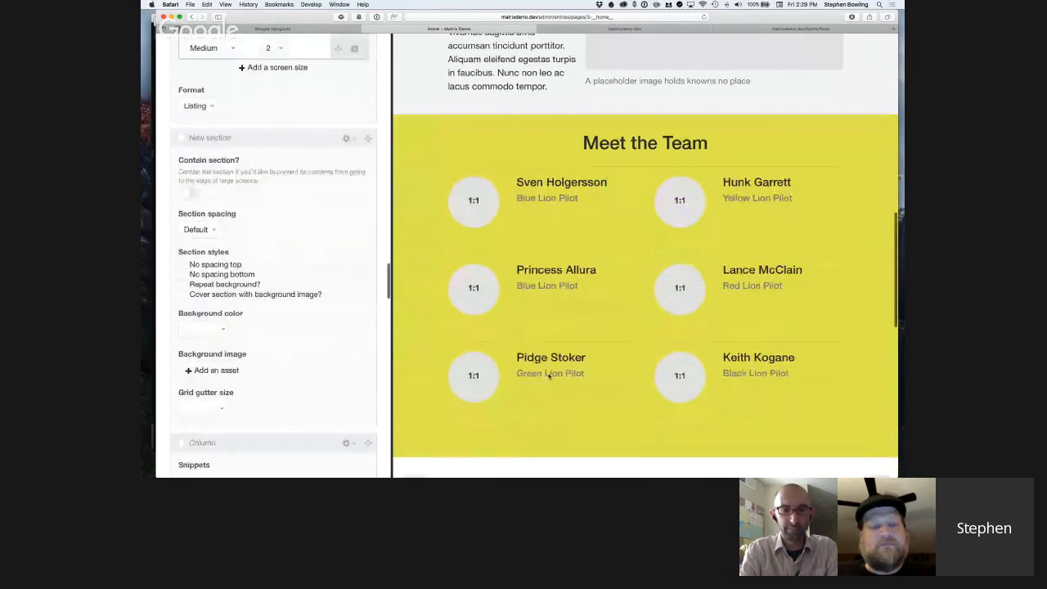
{"action": "scroll", "coordinate": [548, 377], "scroll_direction": "down", "scroll_amount": 3}
{"action": "scroll", "coordinate": [549, 376], "scroll_direction": "down", "scroll_amount": 3}
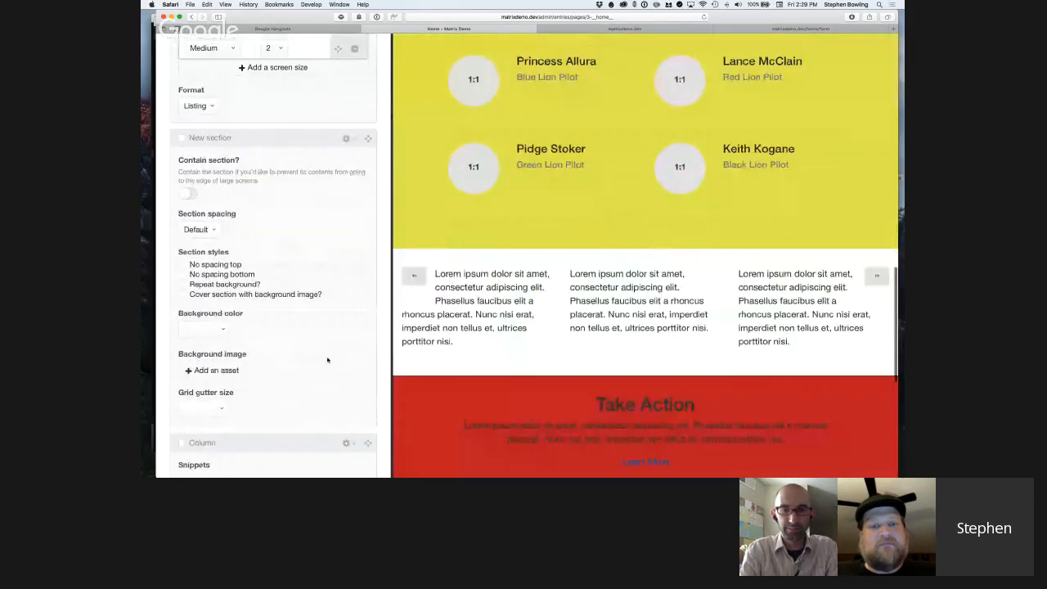
{"action": "scroll", "coordinate": [328, 361], "scroll_direction": "down", "scroll_amount": 5}
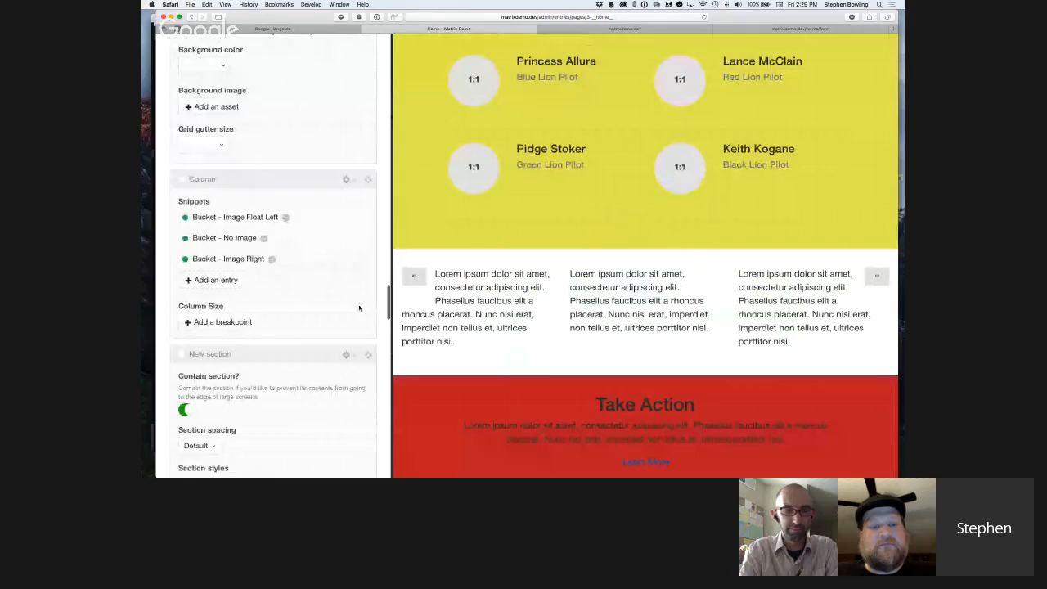
{"action": "scroll", "coordinate": [327, 360], "scroll_direction": "up", "scroll_amount": 1}
{"action": "scroll", "coordinate": [381, 235], "scroll_direction": "down", "scroll_amount": 1}
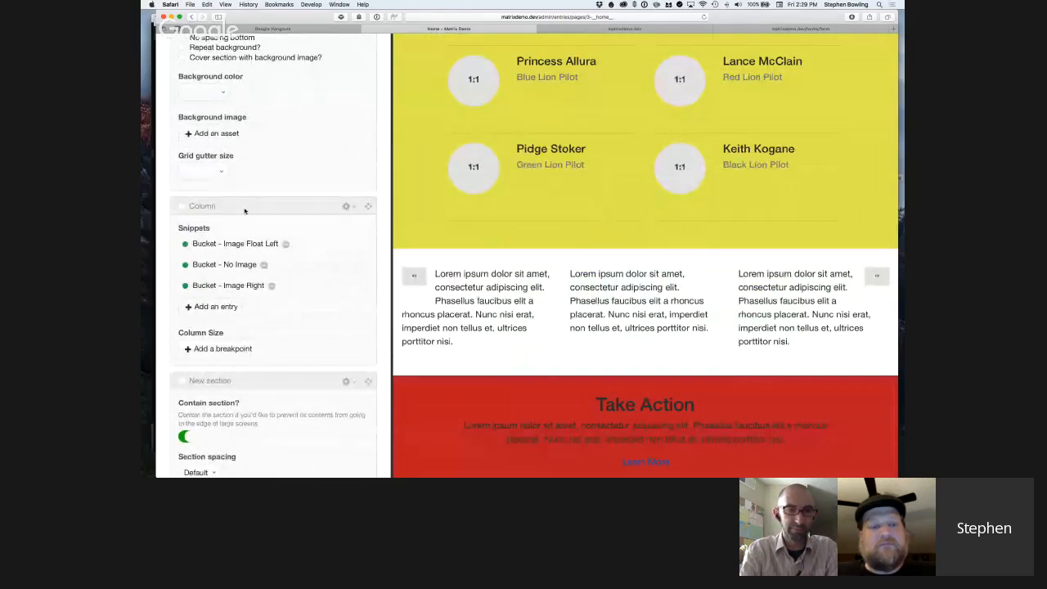
{"action": "left_click", "coordinate": [248, 245]}
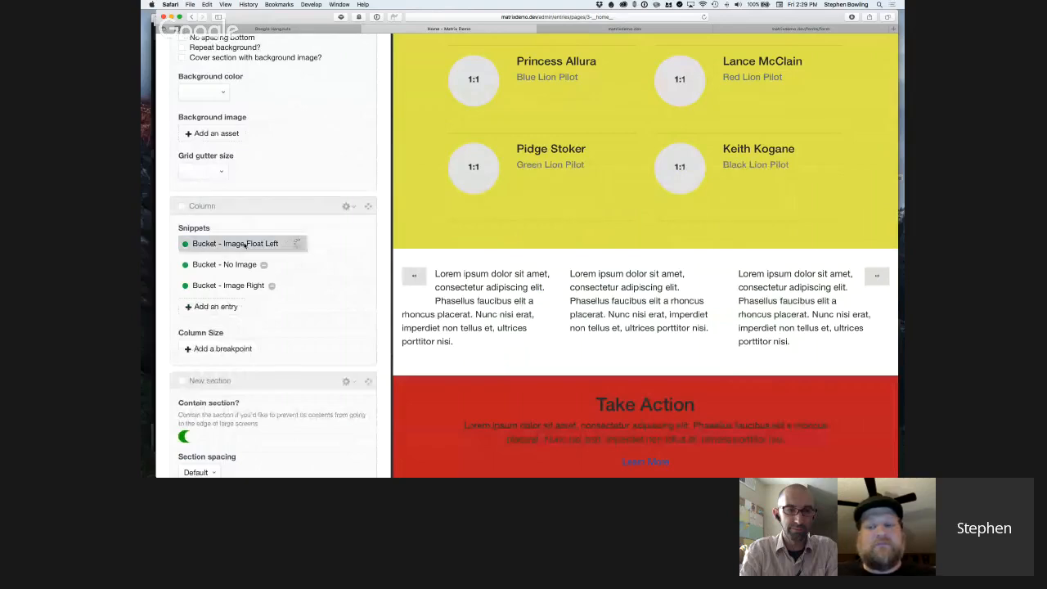
{"action": "double_click", "coordinate": [250, 245]}
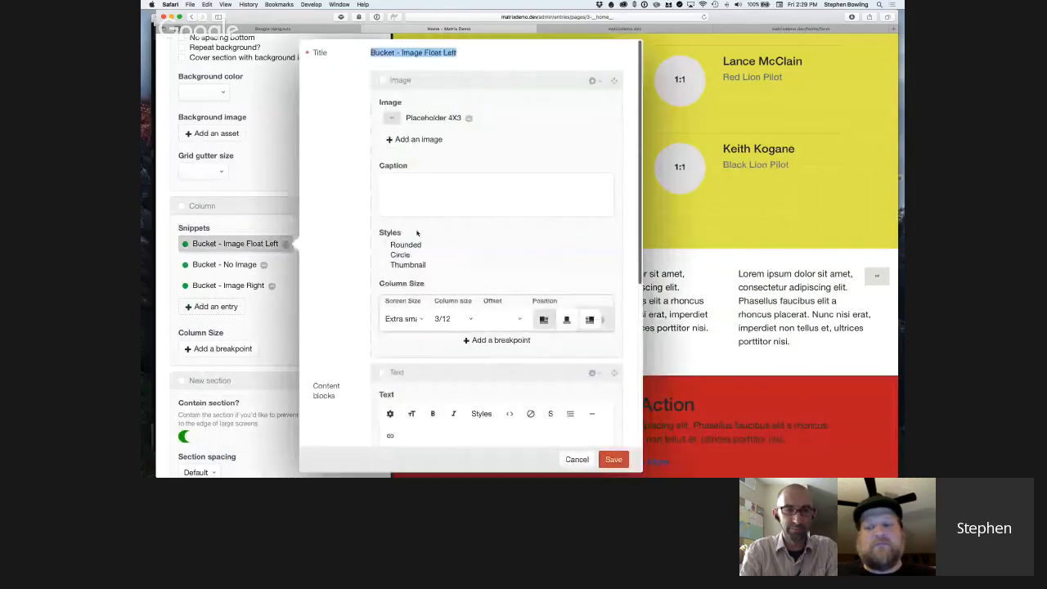
{"action": "scroll", "coordinate": [341, 233], "scroll_direction": "down", "scroll_amount": 1}
{"action": "scroll", "coordinate": [342, 233], "scroll_direction": "down", "scroll_amount": 10}
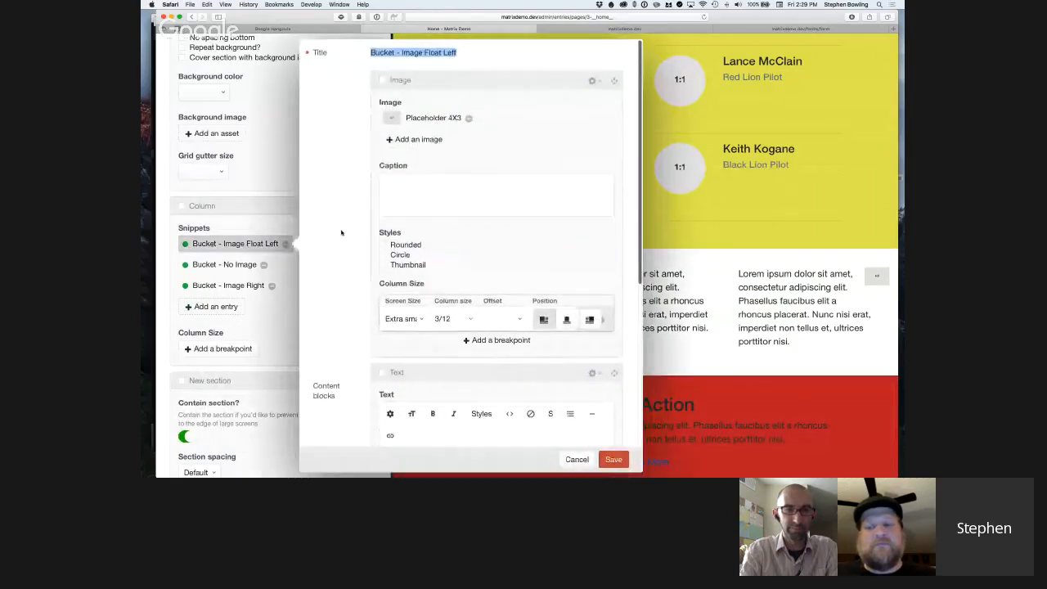
{"action": "scroll", "coordinate": [342, 237], "scroll_direction": "down", "scroll_amount": 2}
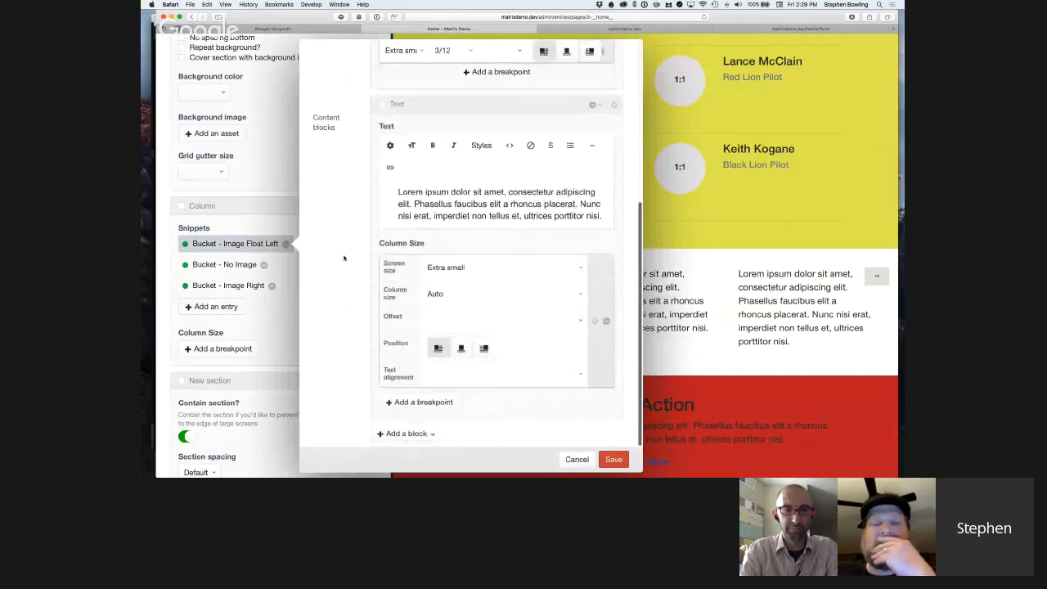
{"action": "scroll", "coordinate": [572, 425], "scroll_direction": "up", "scroll_amount": 12}
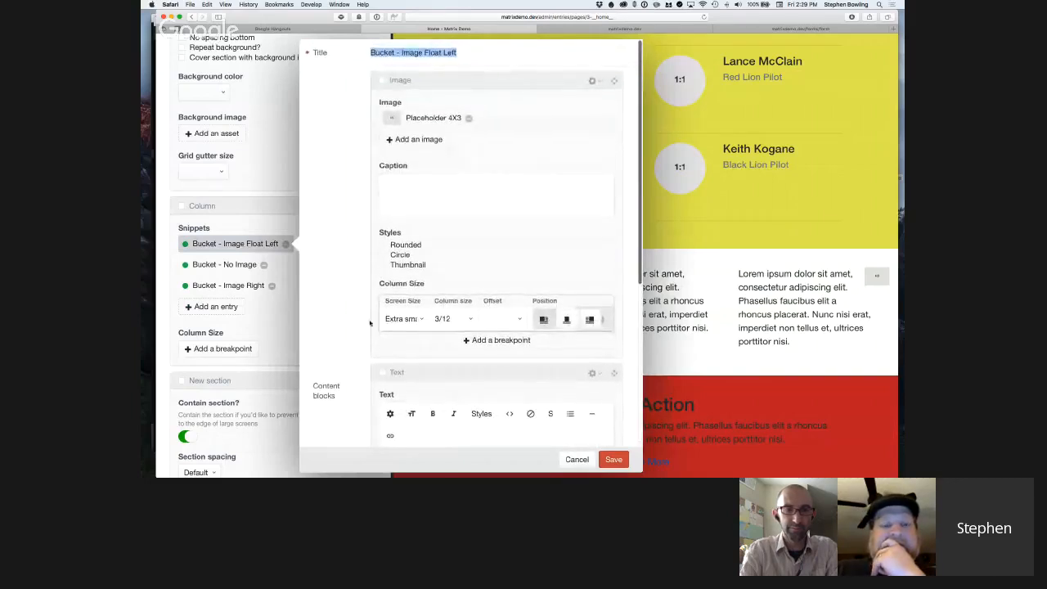
{"action": "left_click", "coordinate": [577, 459]}
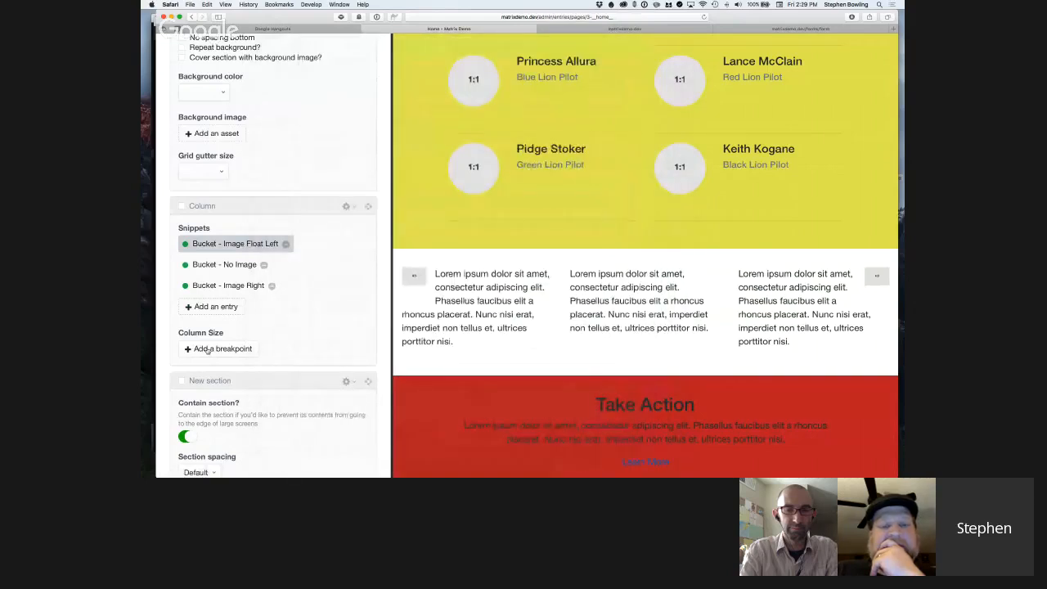
Remove the "Bucket - No Image" and "Bucket - Image Right" snippets from the Column block and check the preview.
{"action": "left_click", "coordinate": [264, 265]}
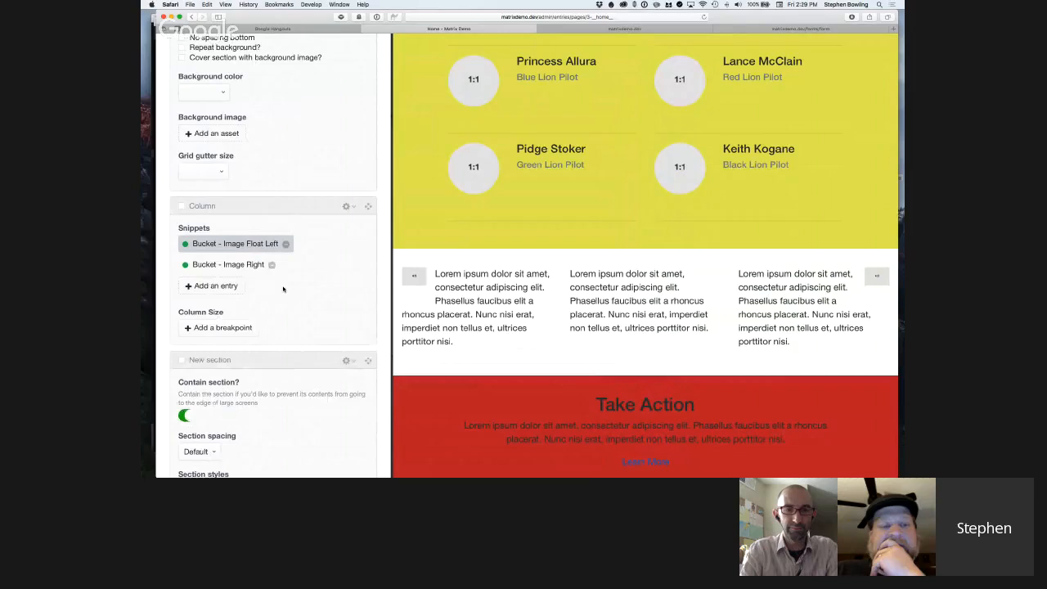
{"action": "scroll", "coordinate": [579, 446], "scroll_direction": "up", "scroll_amount": 1}
{"action": "scroll", "coordinate": [578, 446], "scroll_direction": "down", "scroll_amount": 5}
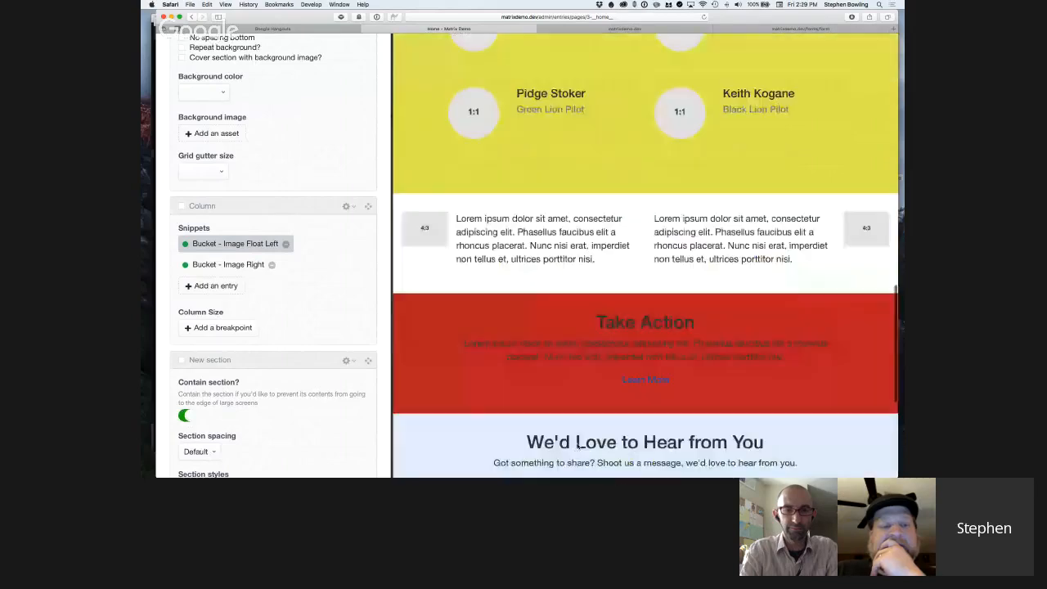
{"action": "left_click", "coordinate": [271, 265]}
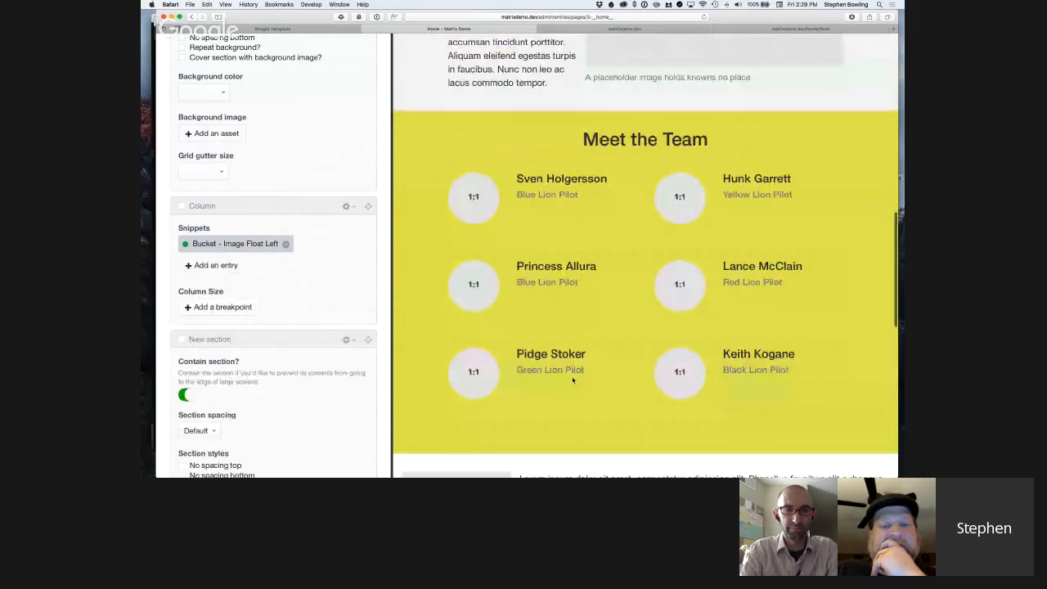
{"action": "scroll", "coordinate": [572, 379], "scroll_direction": "down", "scroll_amount": 4}
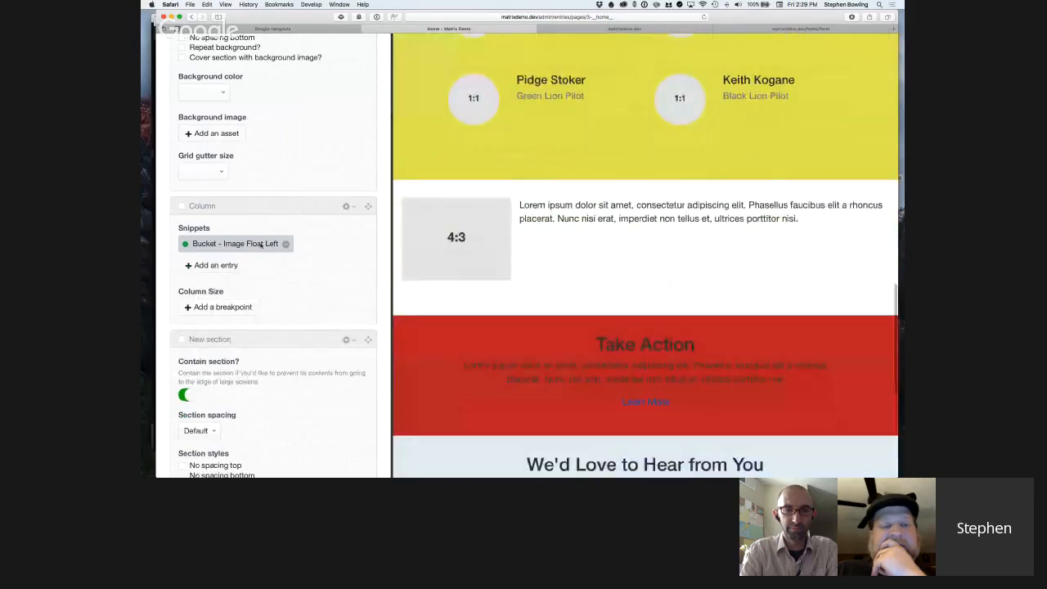
Add the "Bucket - No Image" and "Bucket - Image Right" snippets back to the Column block and check the preview.
{"action": "left_click", "coordinate": [216, 265]}
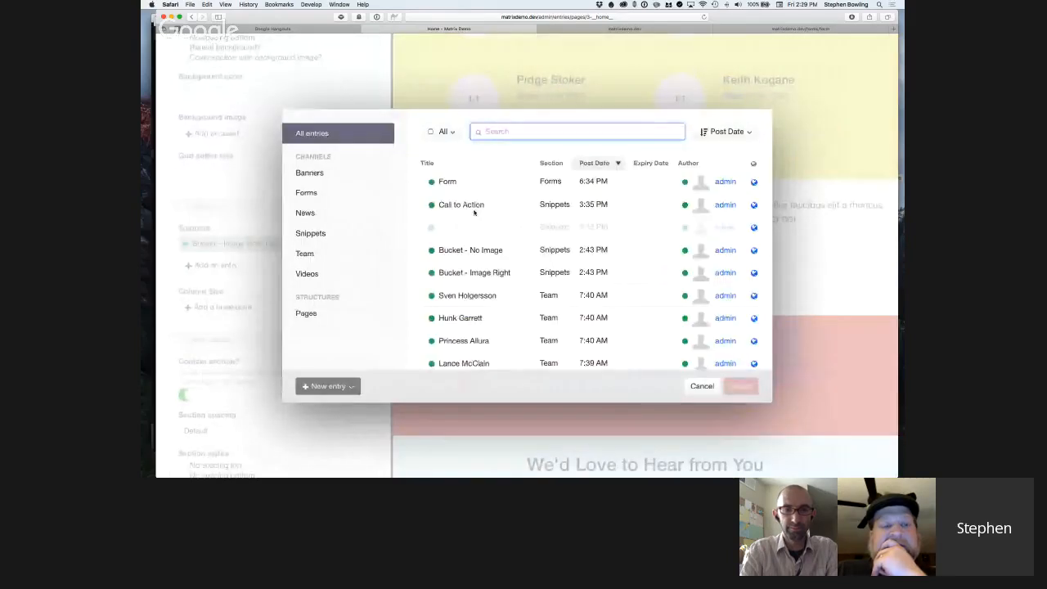
{"action": "left_click", "coordinate": [310, 233]}
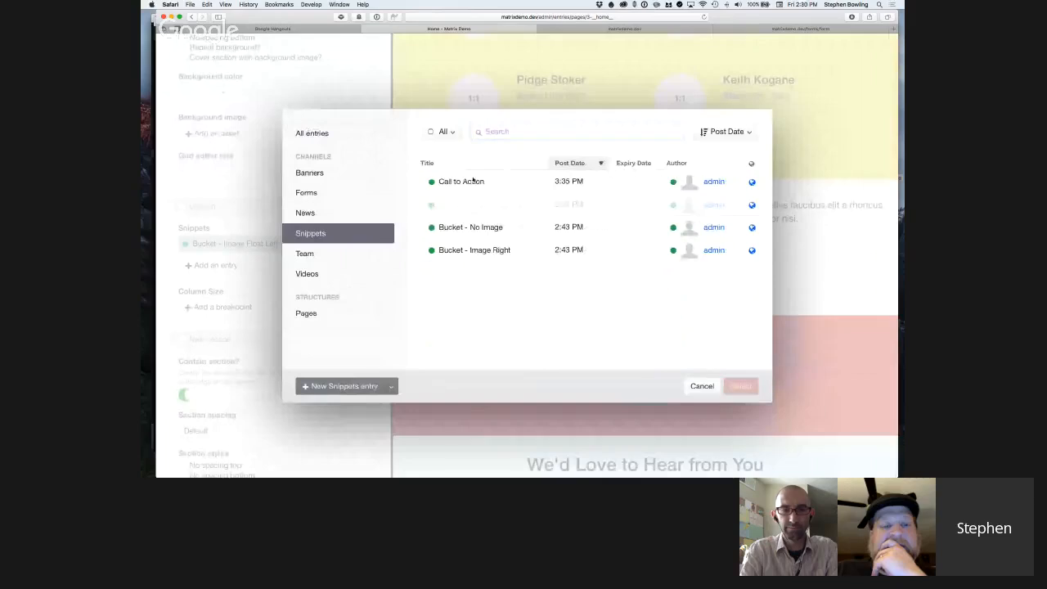
{"action": "left_click", "coordinate": [471, 229]}
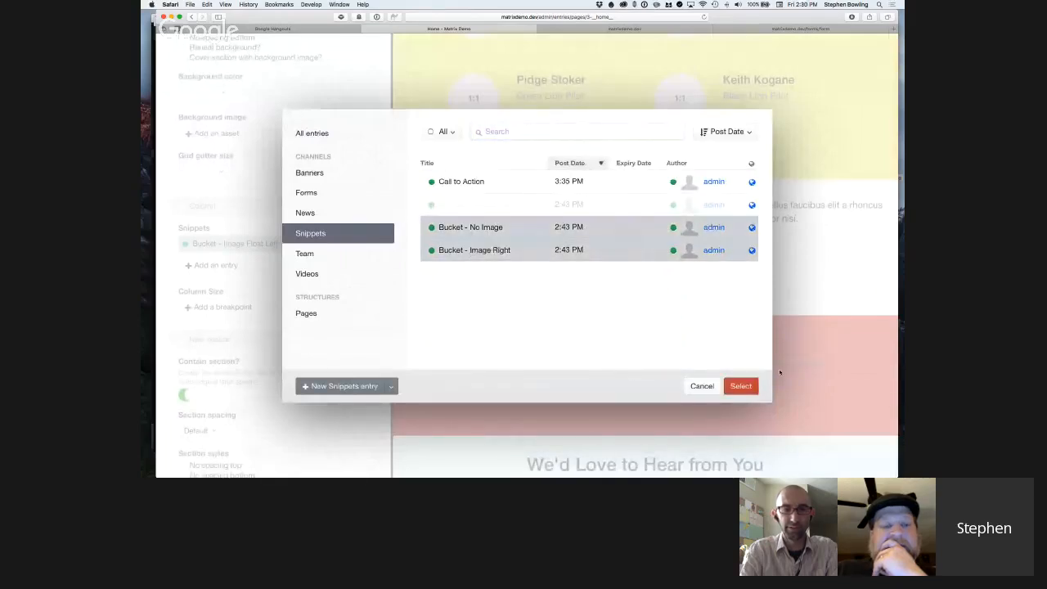
{"action": "left_click", "coordinate": [740, 386]}
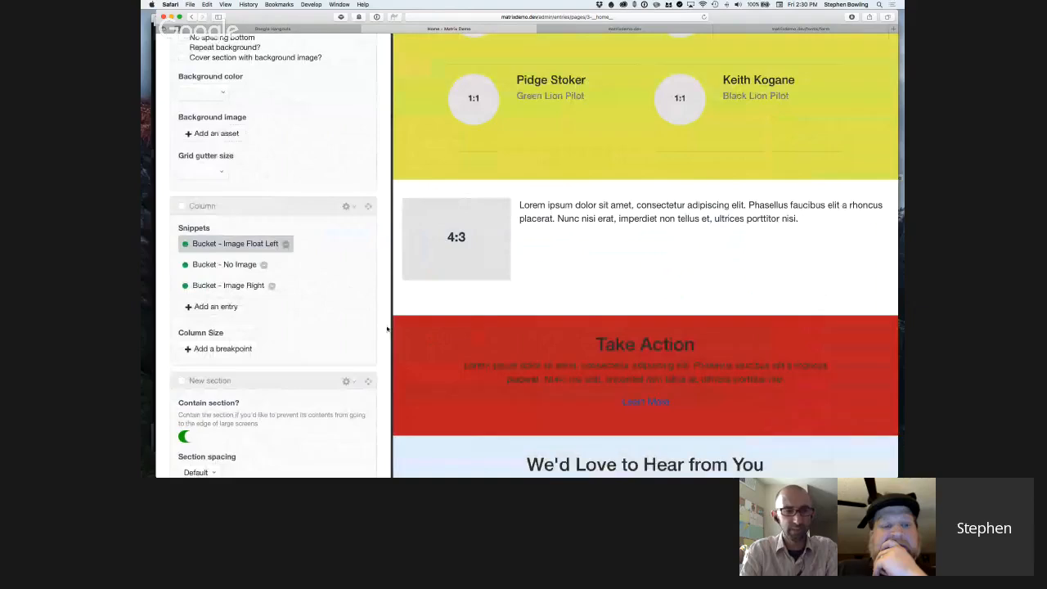
{"action": "scroll", "coordinate": [491, 392], "scroll_direction": "down", "scroll_amount": 4}
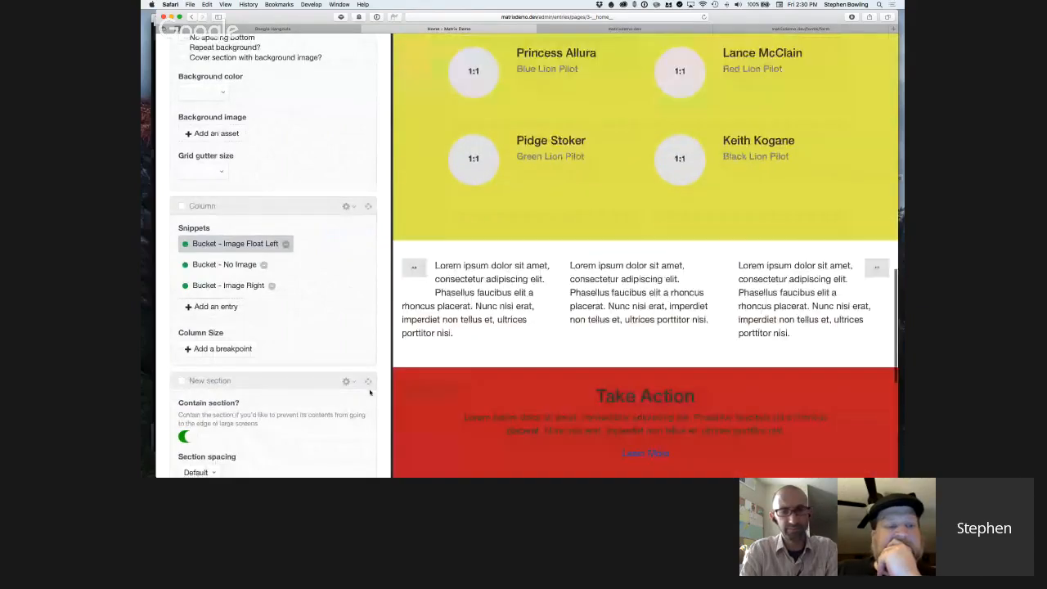
{"action": "scroll", "coordinate": [370, 393], "scroll_direction": "down", "scroll_amount": 10}
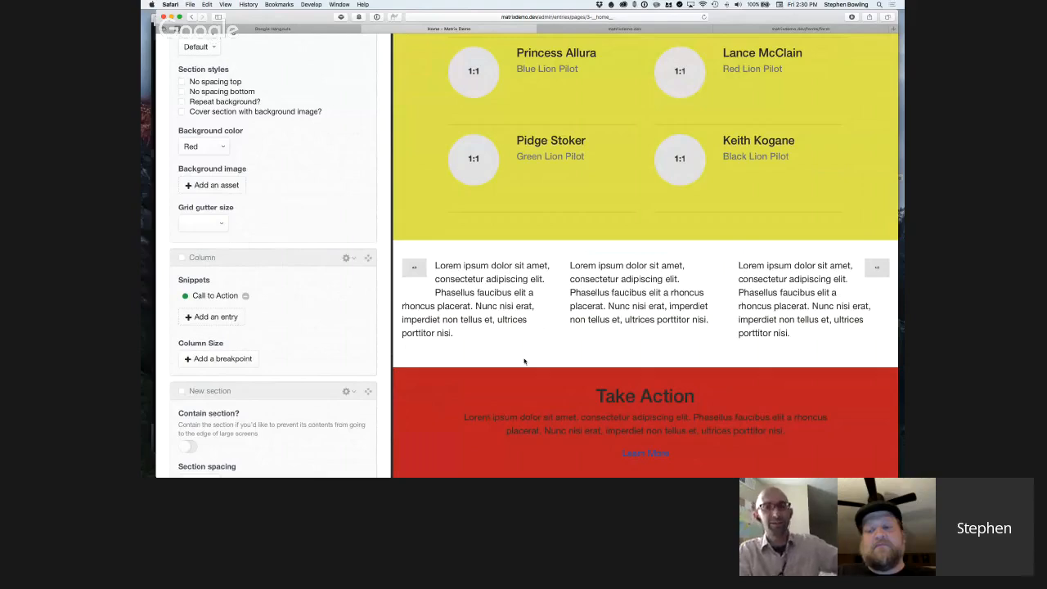
{"action": "scroll", "coordinate": [524, 361], "scroll_direction": "down", "scroll_amount": 3}
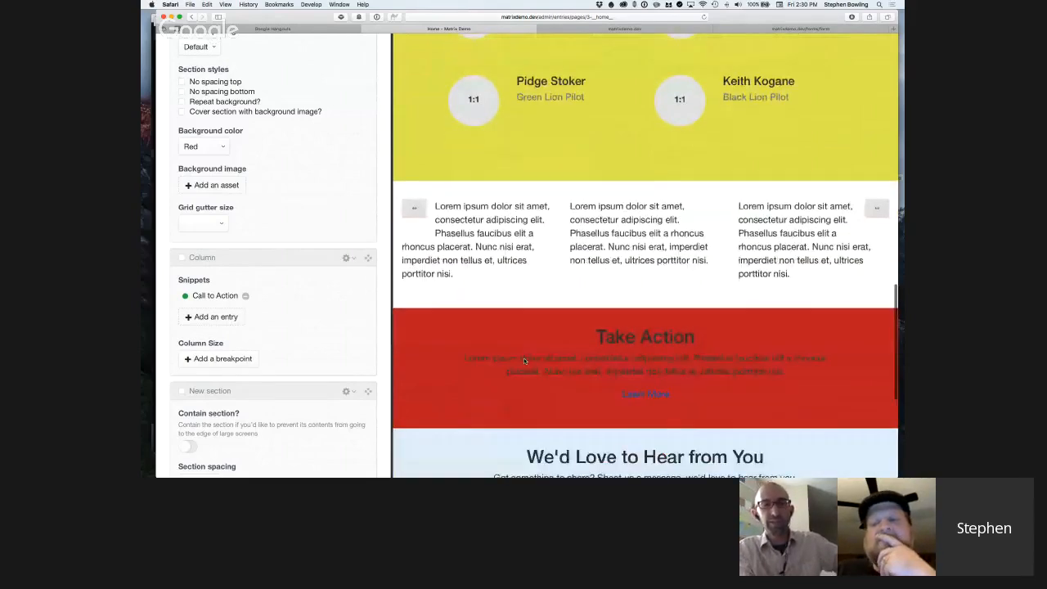
Delete the News block below the Form block at the end of the page's blocks.
{"action": "scroll", "coordinate": [524, 361], "scroll_direction": "down", "scroll_amount": 1}
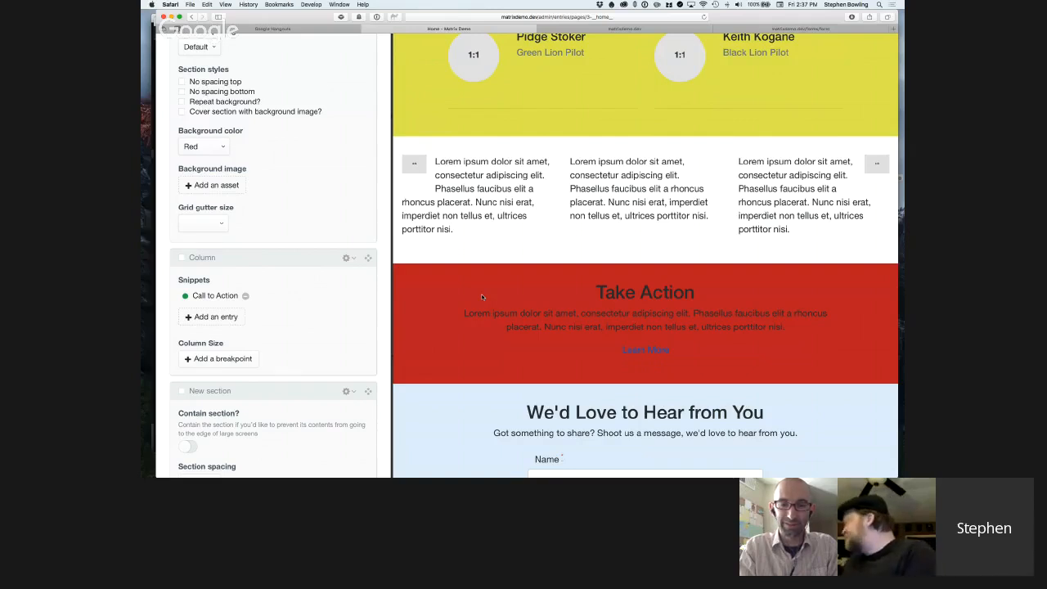
{"action": "scroll", "coordinate": [481, 293], "scroll_direction": "down", "scroll_amount": 4}
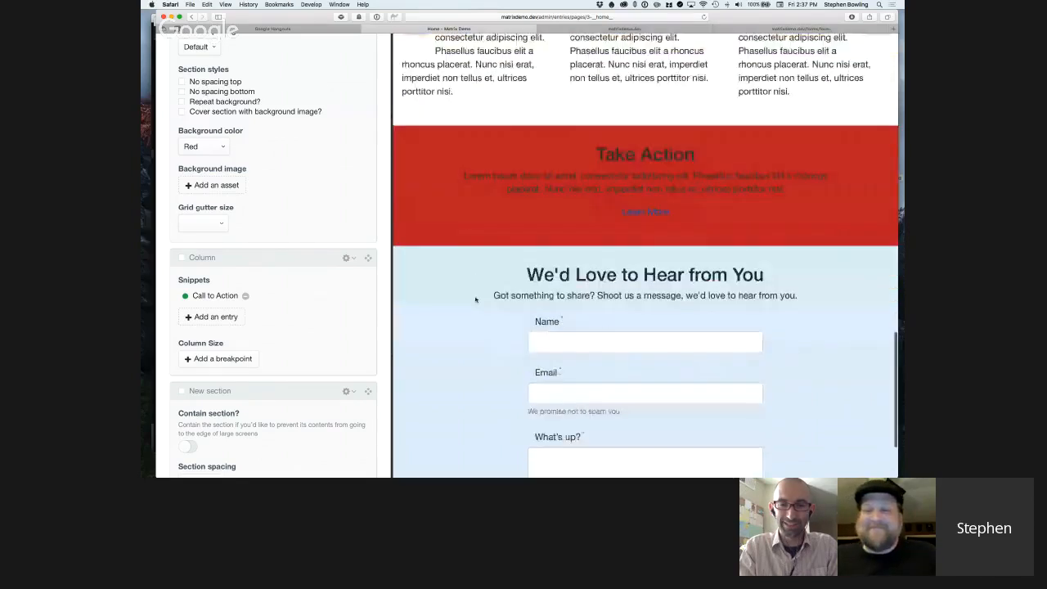
{"action": "scroll", "coordinate": [580, 355], "scroll_direction": "down", "scroll_amount": 3}
{"action": "scroll", "coordinate": [350, 362], "scroll_direction": "down", "scroll_amount": 10}
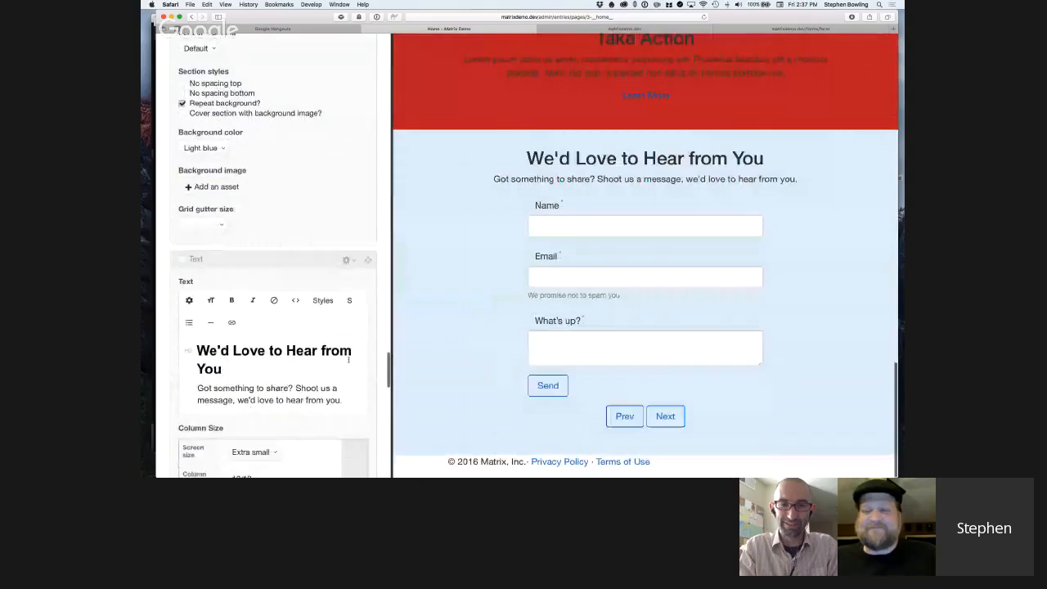
{"action": "scroll", "coordinate": [350, 364], "scroll_direction": "down", "scroll_amount": 10}
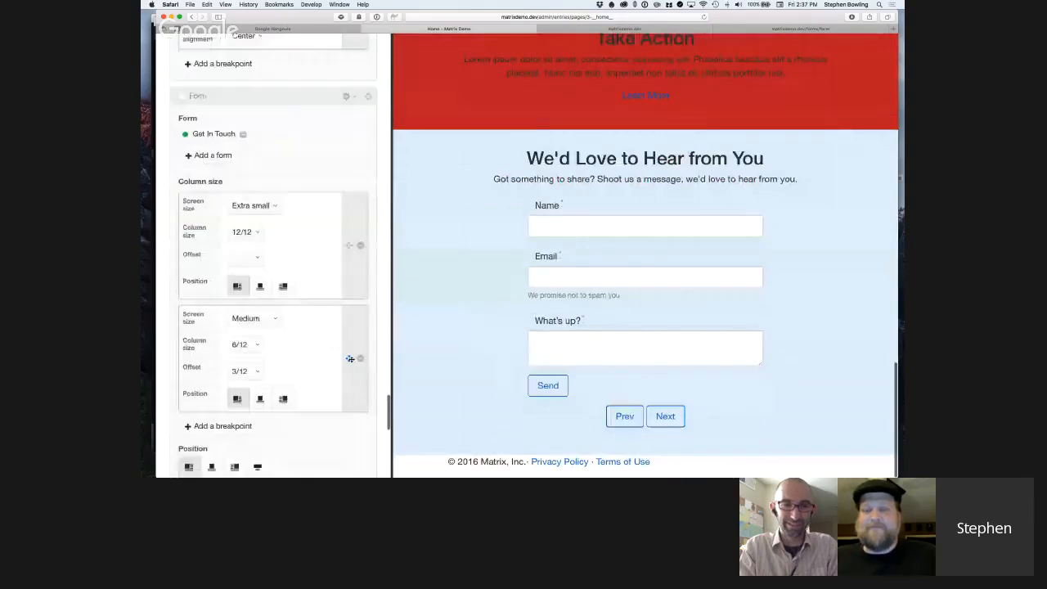
{"action": "scroll", "coordinate": [351, 368], "scroll_direction": "down", "scroll_amount": 3}
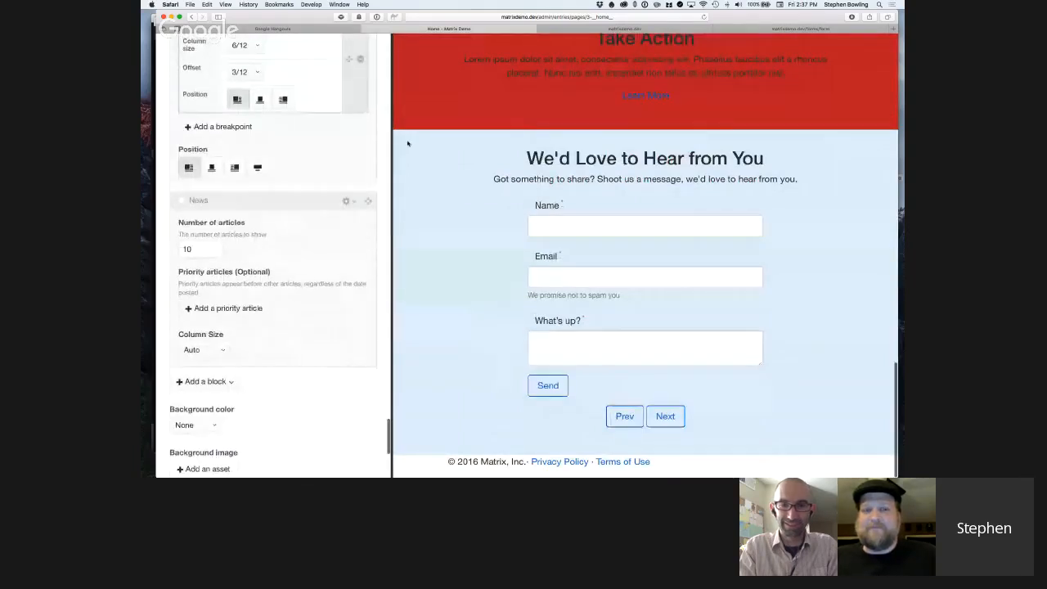
{"action": "left_click", "coordinate": [353, 202]}
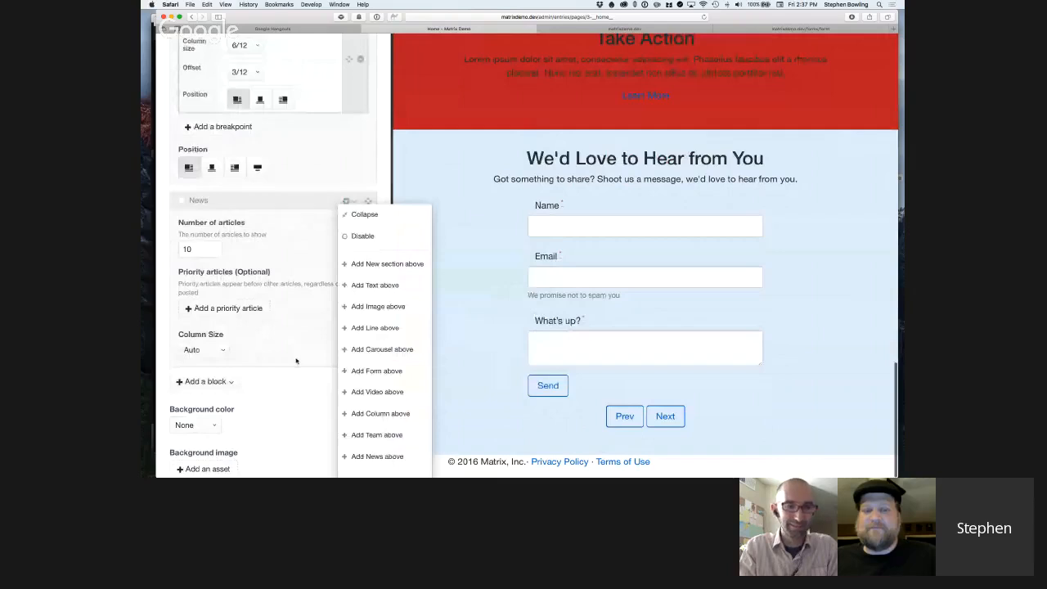
{"action": "scroll", "coordinate": [297, 361], "scroll_direction": "down", "scroll_amount": 2}
{"action": "scroll", "coordinate": [297, 361], "scroll_direction": "down", "scroll_amount": 1}
{"action": "left_click", "coordinate": [347, 117]}
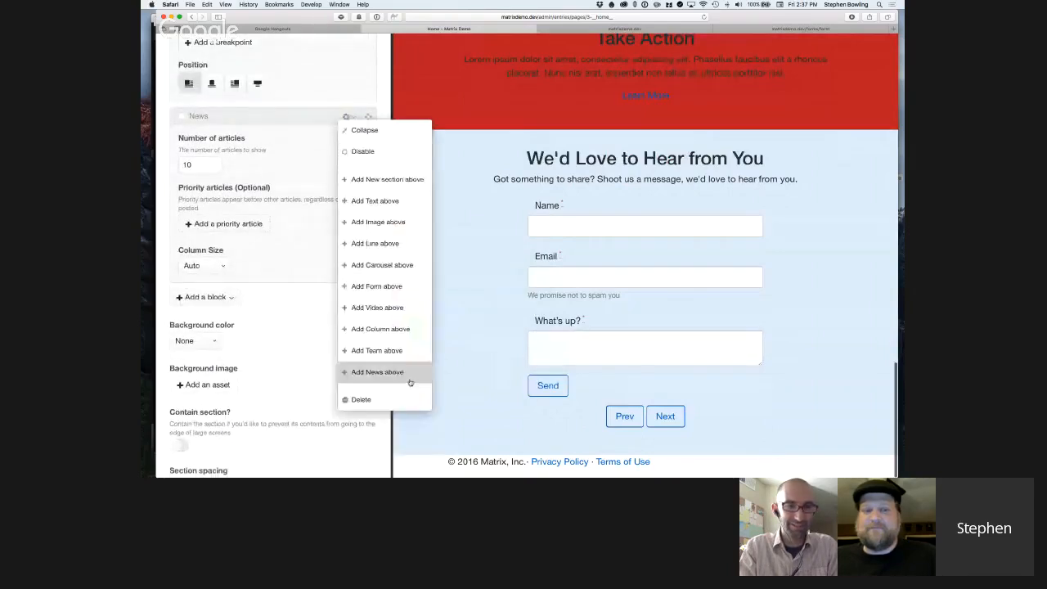
{"action": "left_click", "coordinate": [391, 402]}
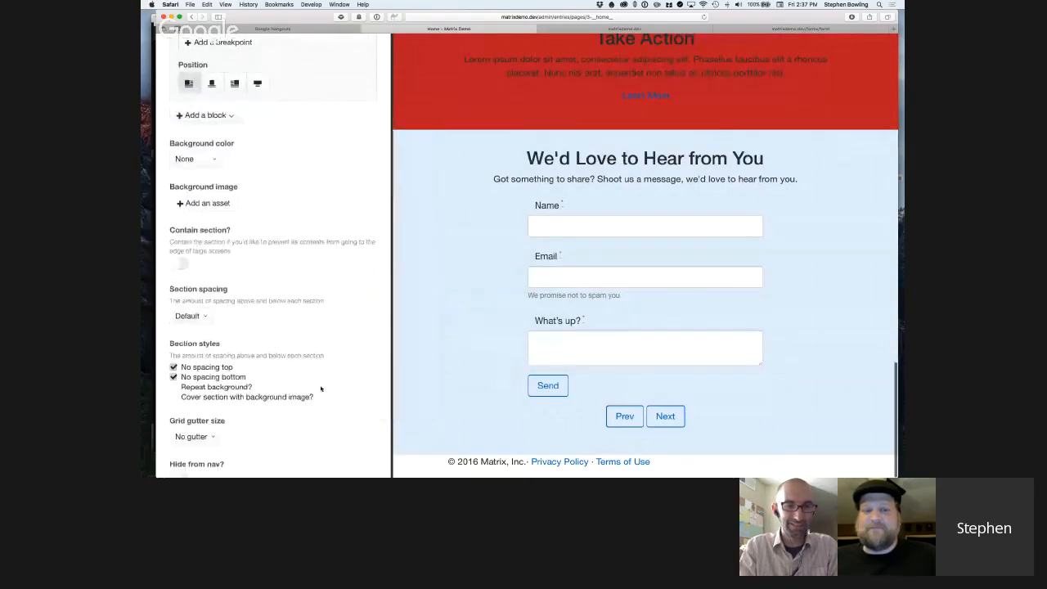
Check the previewed page down to the contact form, focusing its Email and What's up? fields, and view the Form block's settings.
{"action": "scroll", "coordinate": [329, 361], "scroll_direction": "up", "scroll_amount": 2}
{"action": "scroll", "coordinate": [328, 360], "scroll_direction": "up", "scroll_amount": 3}
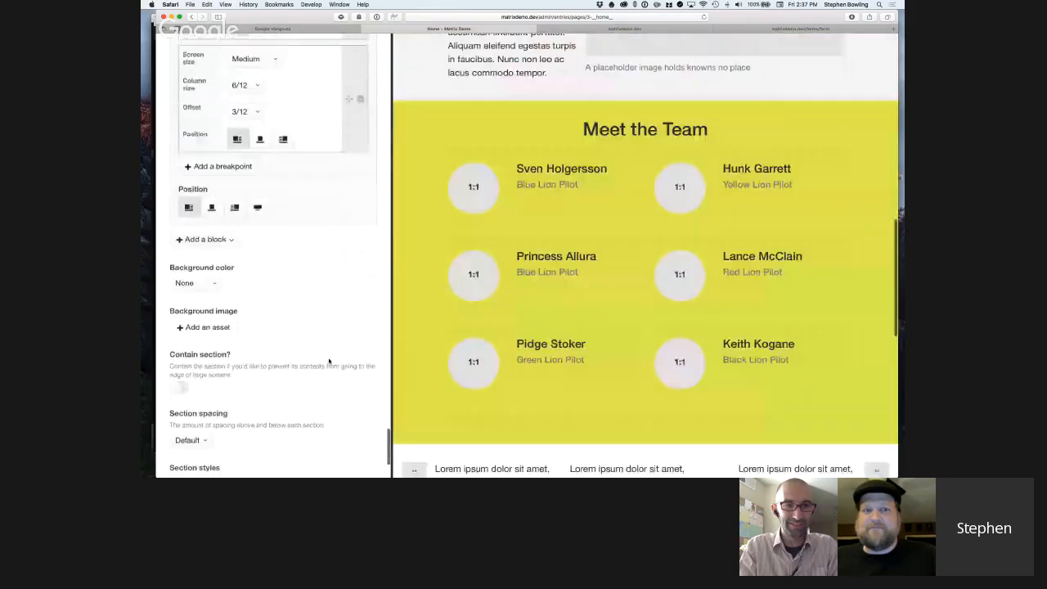
{"action": "scroll", "coordinate": [601, 409], "scroll_direction": "down", "scroll_amount": 4}
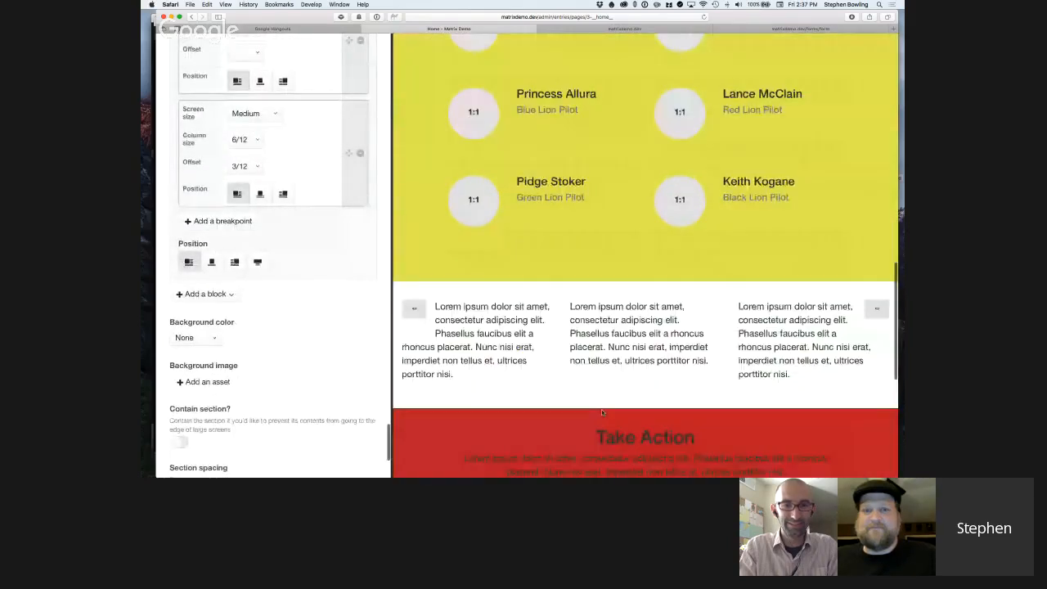
{"action": "scroll", "coordinate": [602, 409], "scroll_direction": "down", "scroll_amount": 5}
{"action": "left_click", "coordinate": [607, 309]}
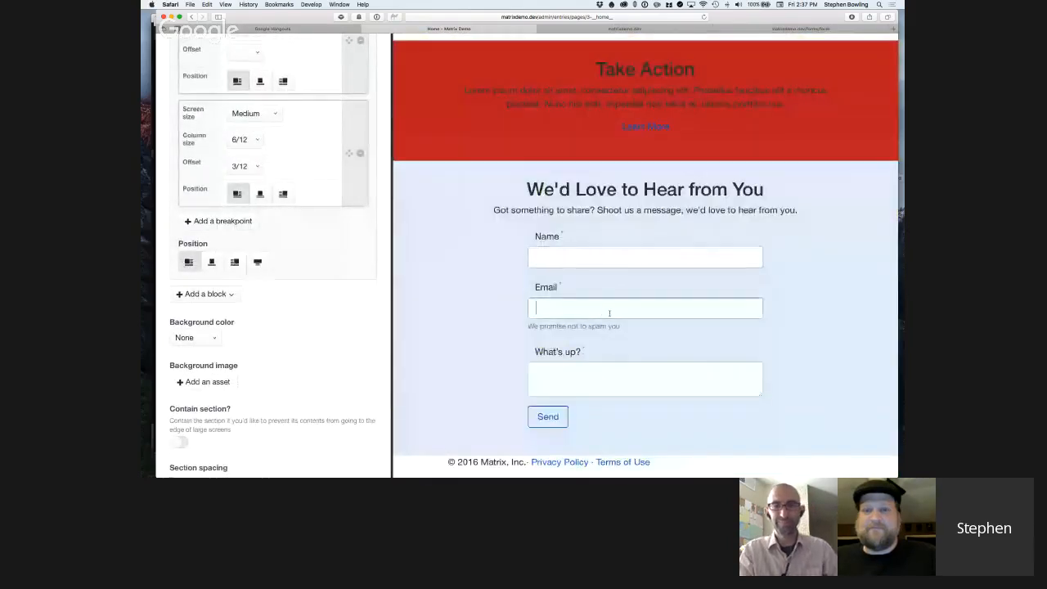
{"action": "left_click", "coordinate": [631, 380]}
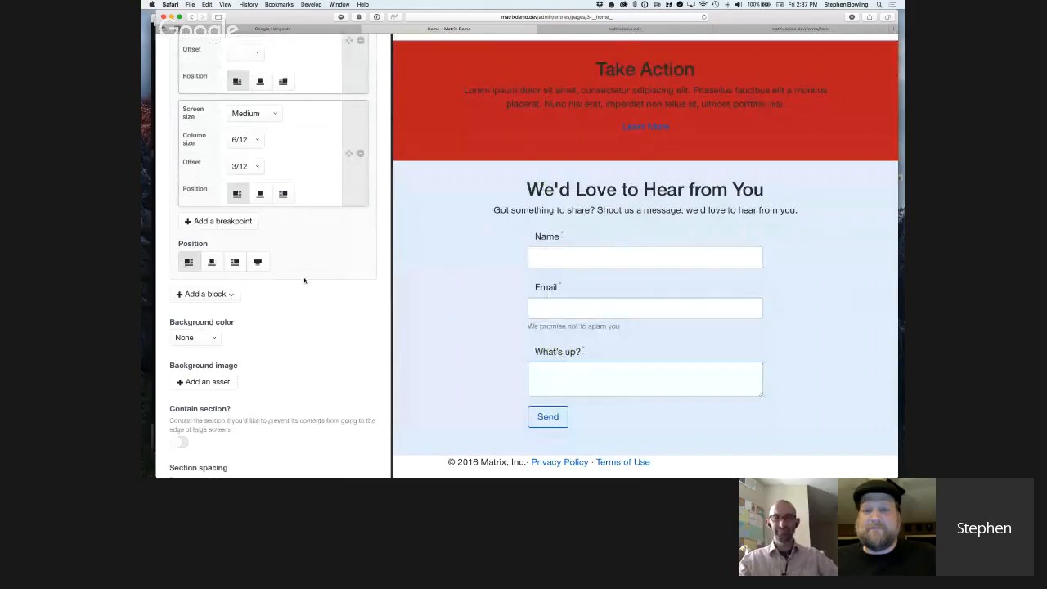
{"action": "scroll", "coordinate": [238, 169], "scroll_direction": "up", "scroll_amount": 5}
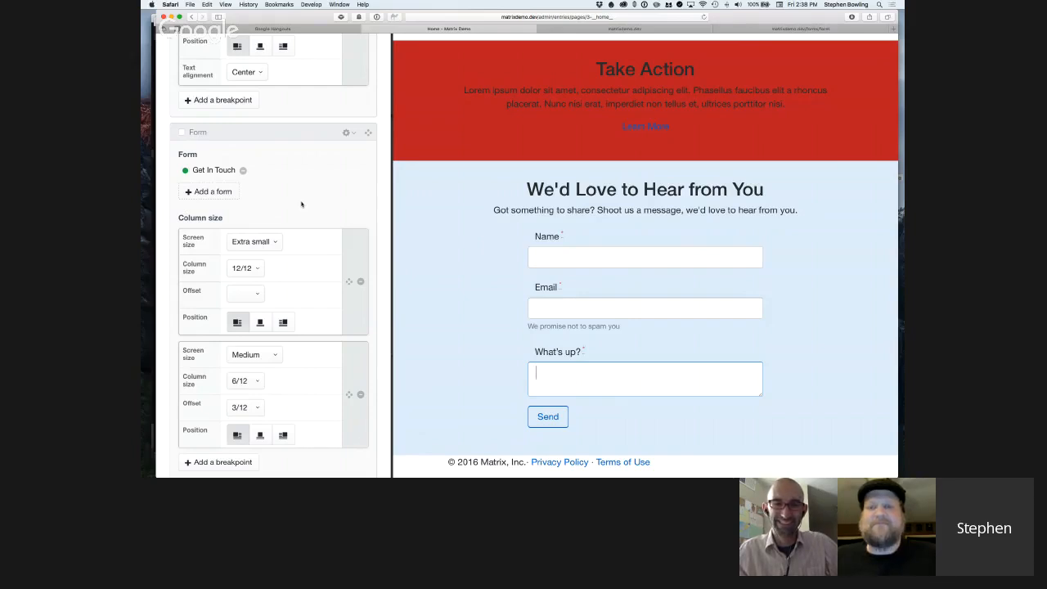
Switch to the published home page and inspect the "This generic site checks all the boxes" section in the web inspector.
{"action": "left_click", "coordinate": [650, 28]}
{"action": "right_click", "coordinate": [665, 115]}
{"action": "left_click", "coordinate": [615, 109]}
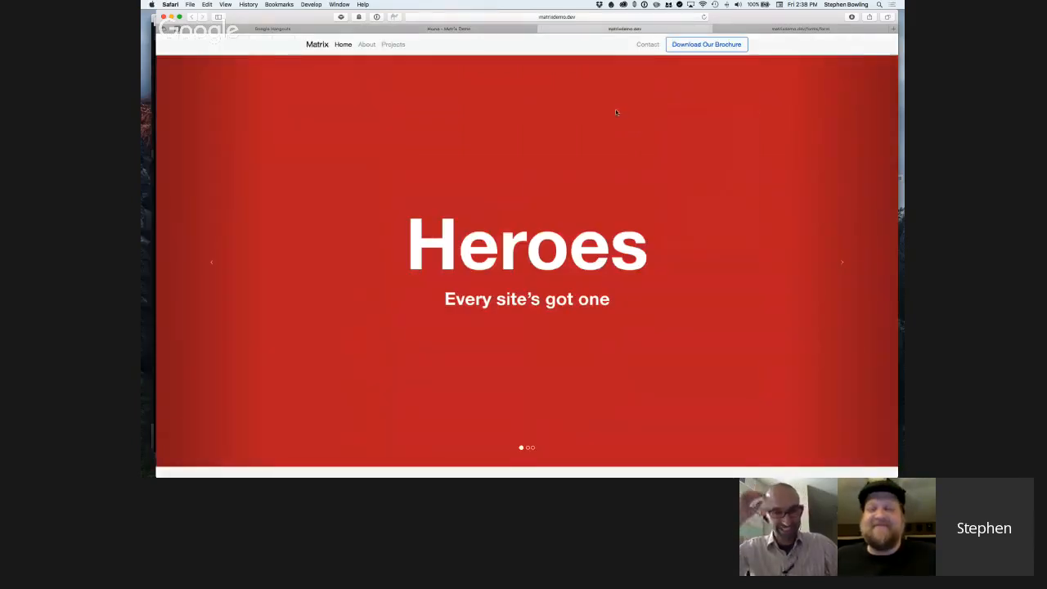
{"action": "scroll", "coordinate": [704, 330], "scroll_direction": "down", "scroll_amount": 5}
{"action": "right_click", "coordinate": [783, 287]}
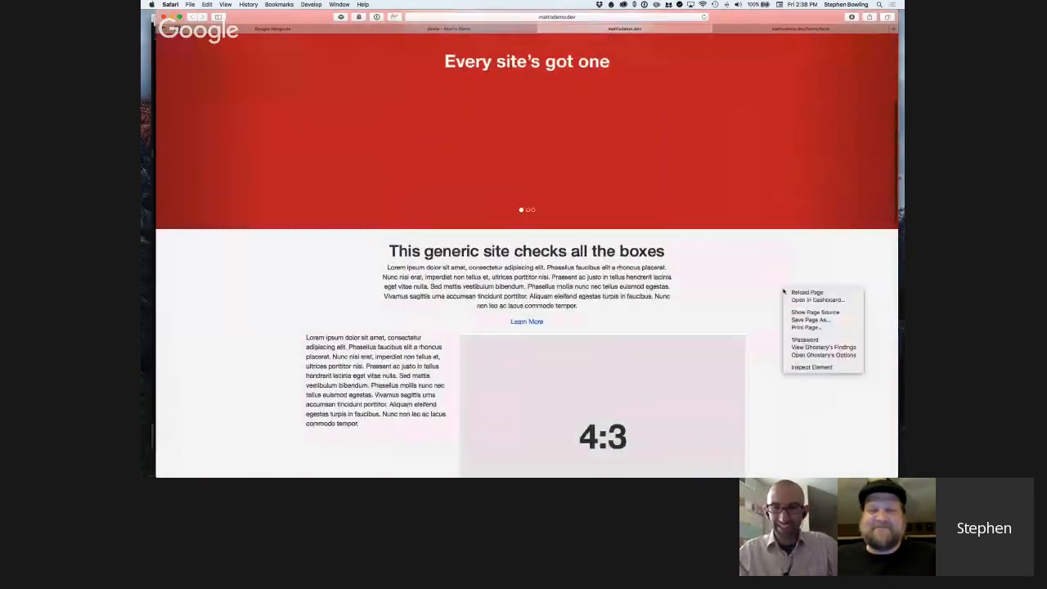
{"action": "left_click", "coordinate": [808, 367]}
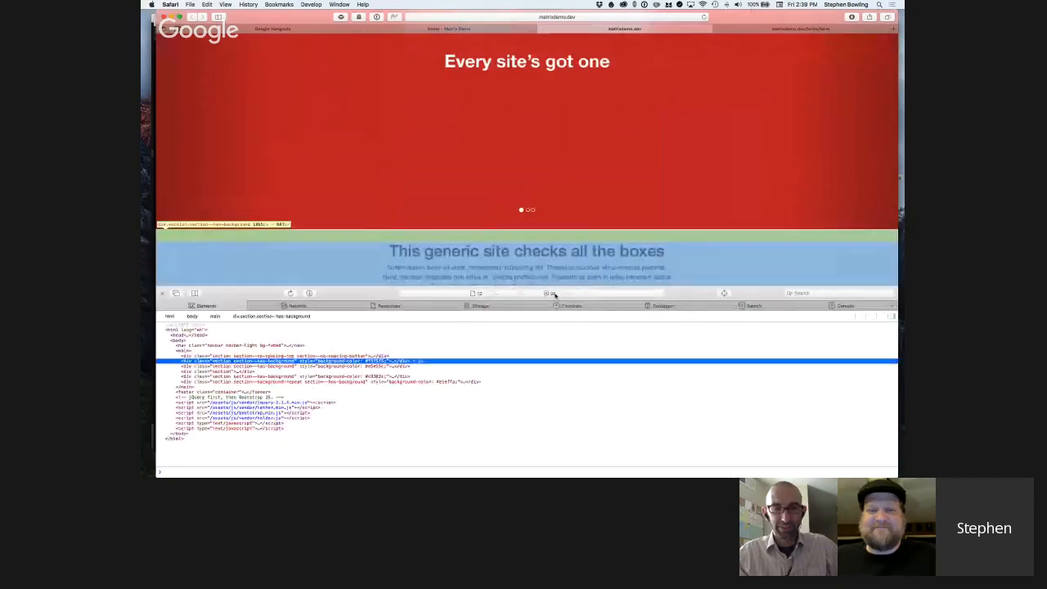
Show the web inspector's console logs and expand the Profiling Summary Report.
{"action": "left_click", "coordinate": [551, 294]}
{"action": "scroll", "coordinate": [521, 384], "scroll_direction": "down", "scroll_amount": 15}
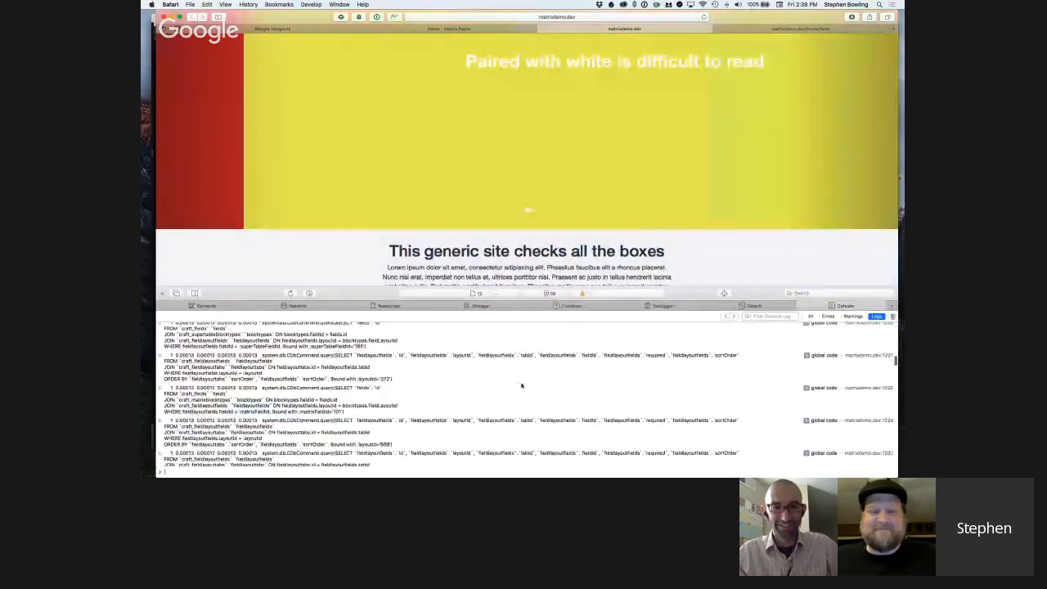
{"action": "scroll", "coordinate": [524, 380], "scroll_direction": "up", "scroll_amount": 5}
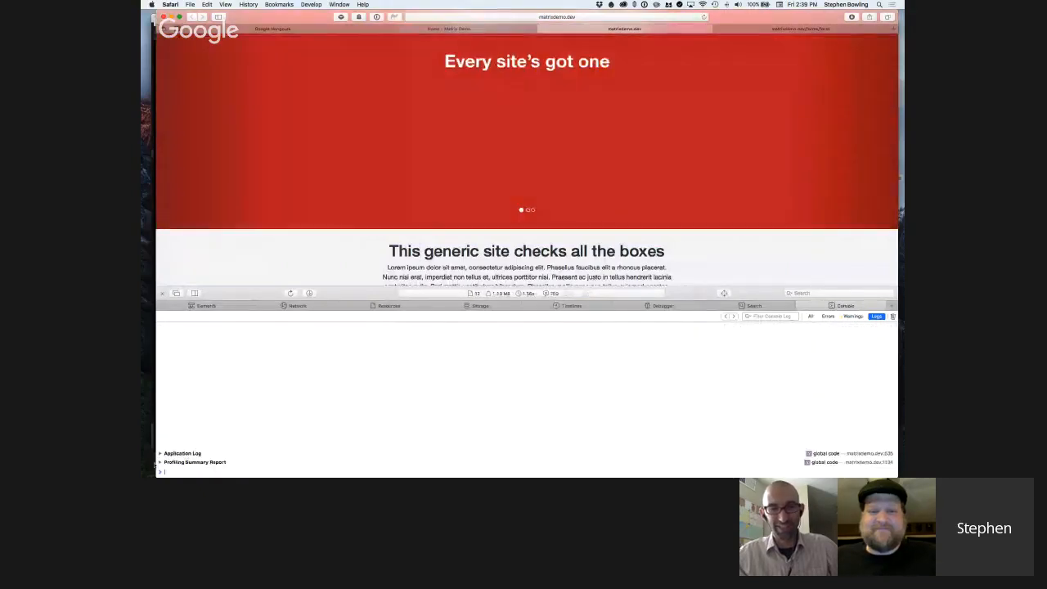
{"action": "left_click", "coordinate": [161, 463]}
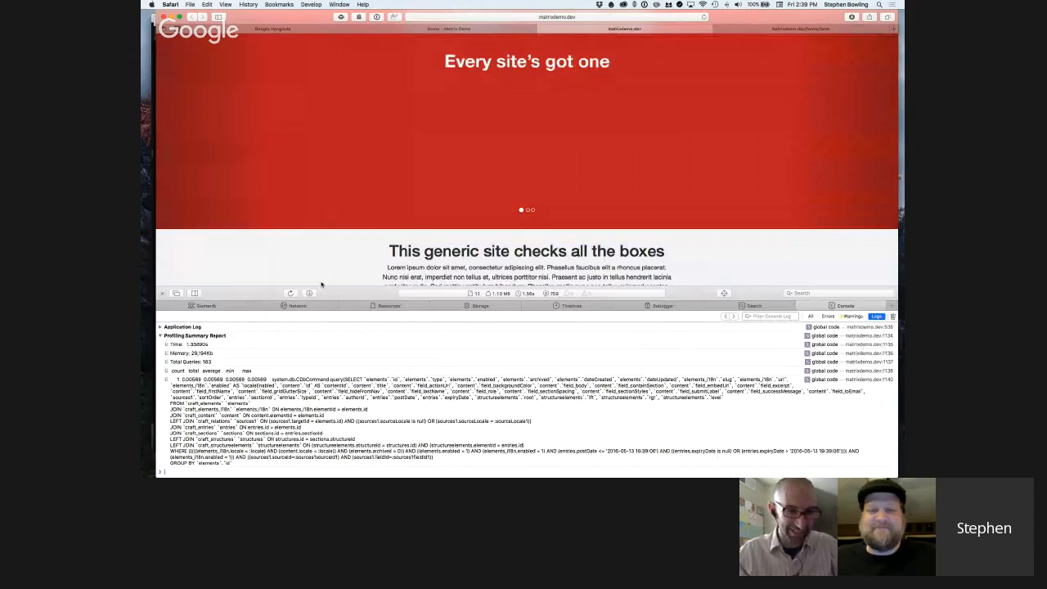
Examine the published page's image, team, snippet and call-to-action sections with the profiling report open.
{"action": "scroll", "coordinate": [370, 237], "scroll_direction": "down", "scroll_amount": 2}
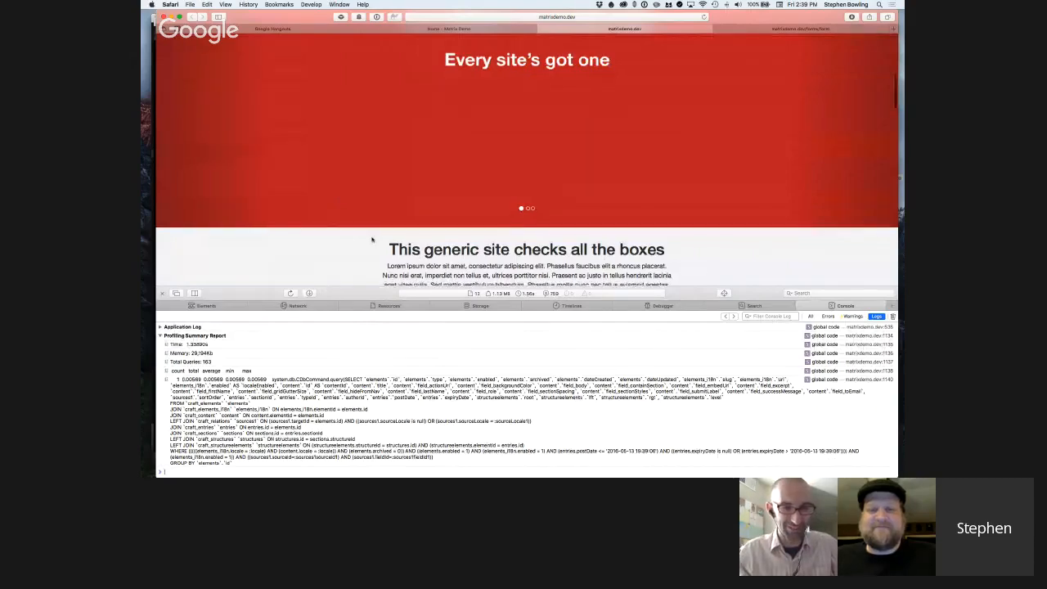
{"action": "scroll", "coordinate": [371, 239], "scroll_direction": "down", "scroll_amount": 10}
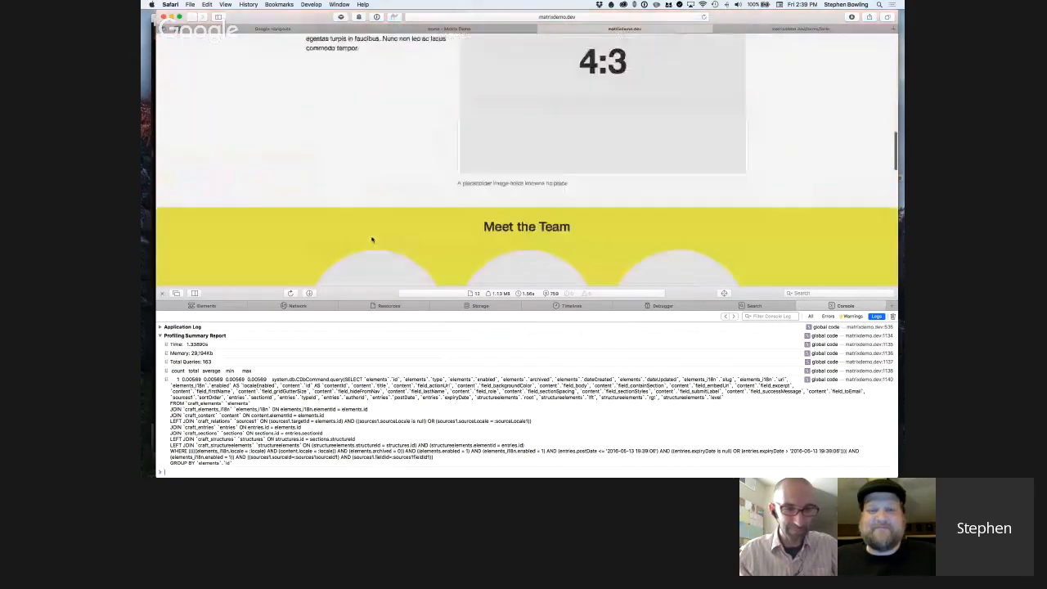
{"action": "scroll", "coordinate": [372, 239], "scroll_direction": "down", "scroll_amount": 15}
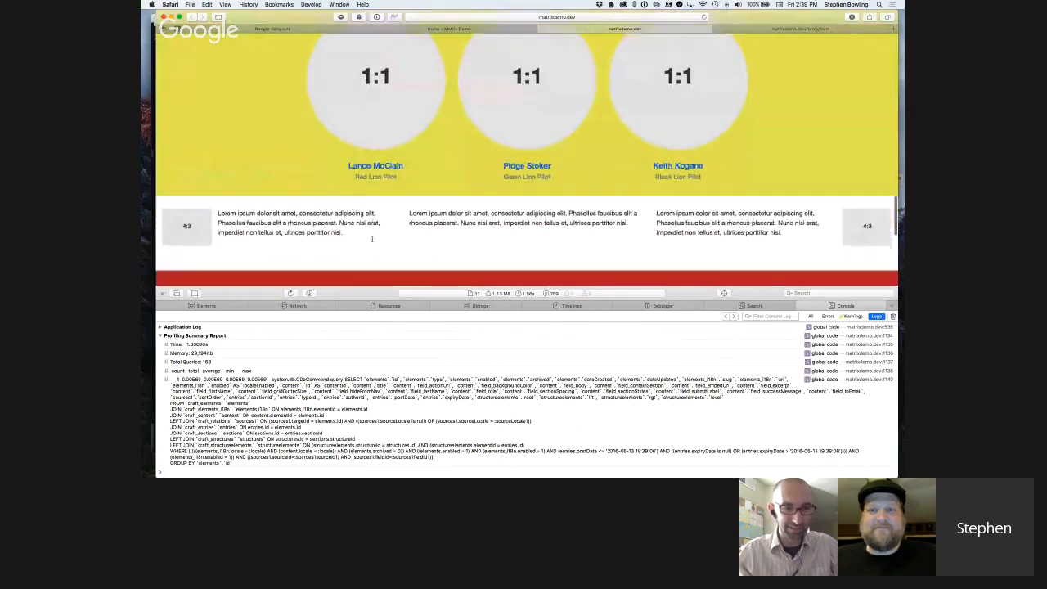
{"action": "scroll", "coordinate": [372, 243], "scroll_direction": "up", "scroll_amount": 20}
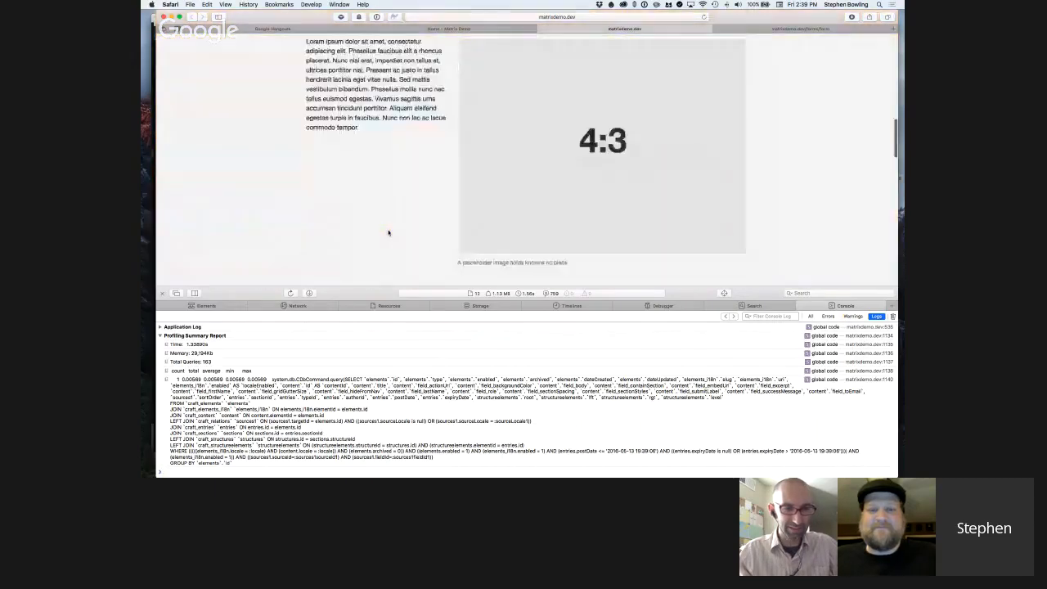
{"action": "scroll", "coordinate": [426, 245], "scroll_direction": "down", "scroll_amount": 10}
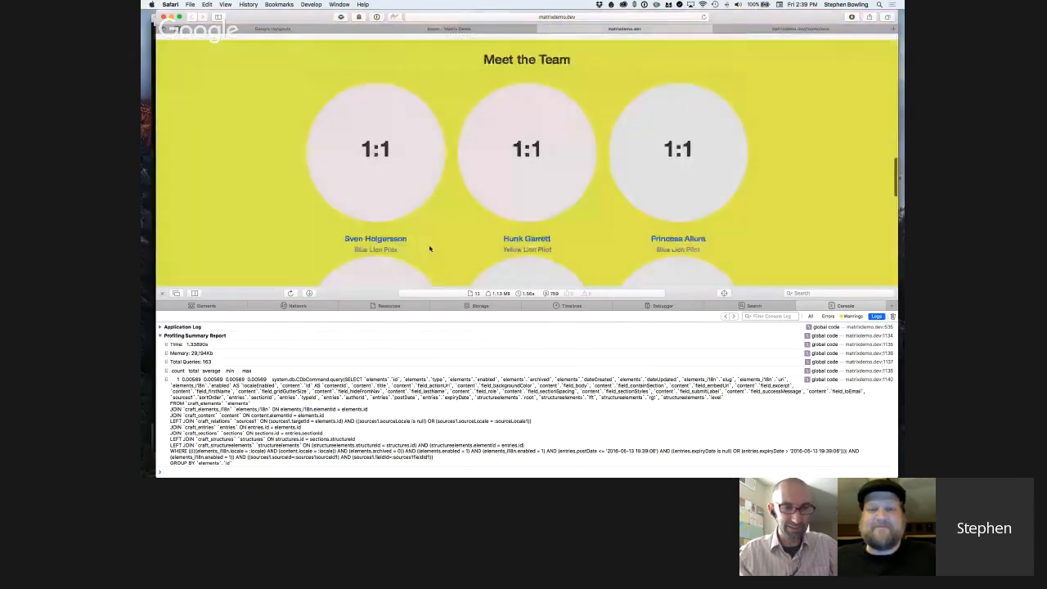
{"action": "scroll", "coordinate": [430, 248], "scroll_direction": "down", "scroll_amount": 3}
{"action": "scroll", "coordinate": [428, 251], "scroll_direction": "down", "scroll_amount": 4}
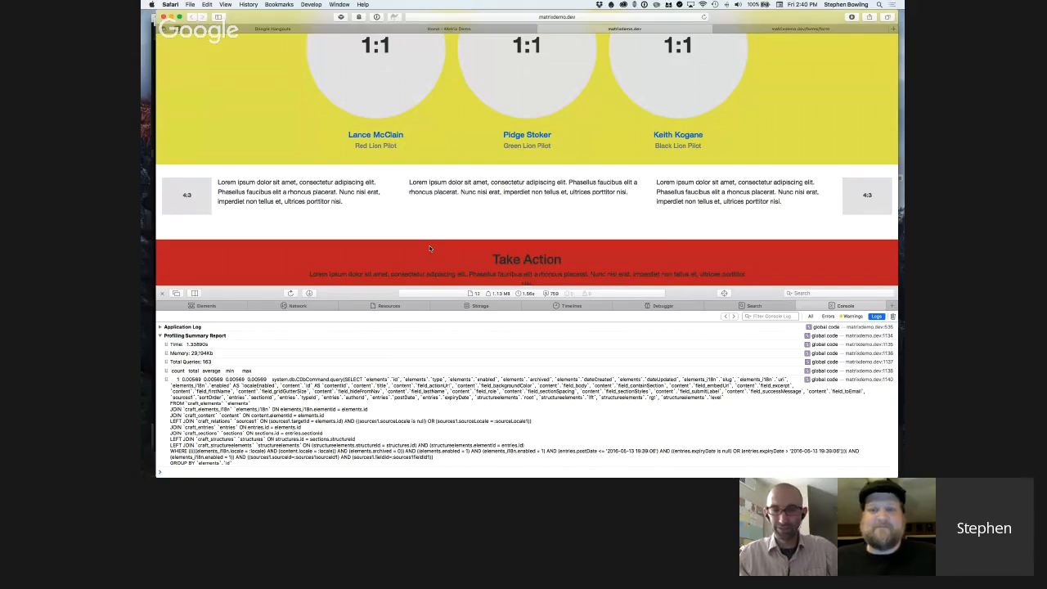
Close the web inspector and review the published home page's contact form, hero carousel, text and image, and Meet the Team sections.
{"action": "left_click", "coordinate": [162, 292]}
{"action": "scroll", "coordinate": [278, 272], "scroll_direction": "down", "scroll_amount": 3}
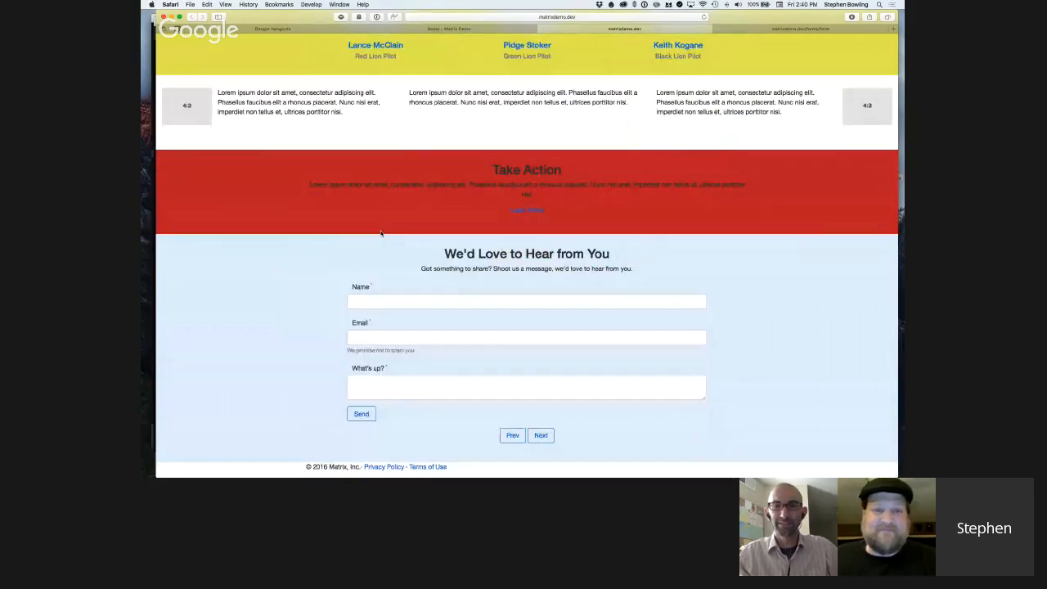
{"action": "scroll", "coordinate": [381, 233], "scroll_direction": "up", "scroll_amount": 15}
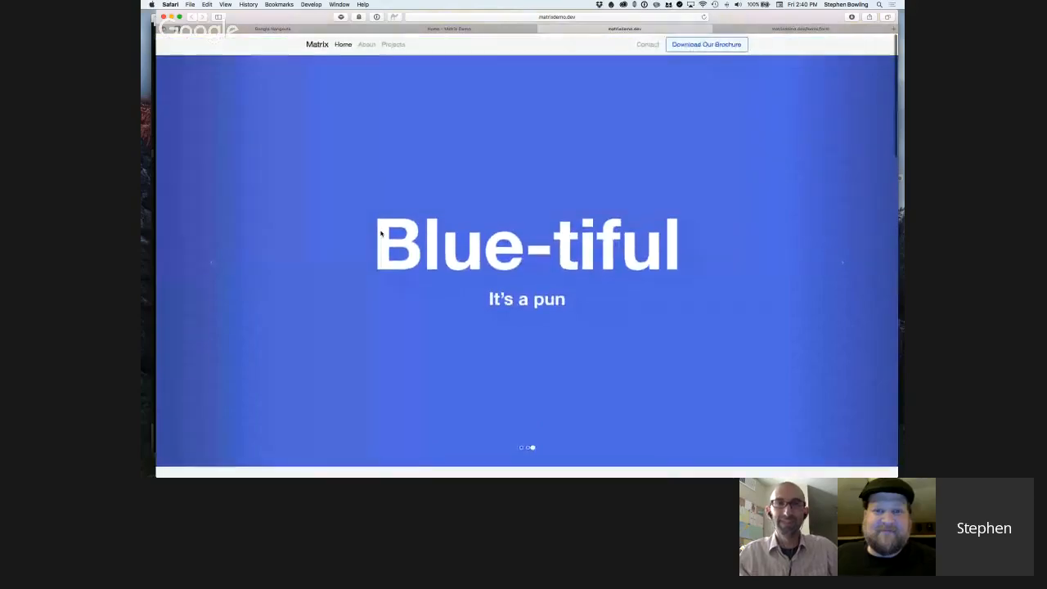
{"action": "scroll", "coordinate": [381, 233], "scroll_direction": "down", "scroll_amount": 5}
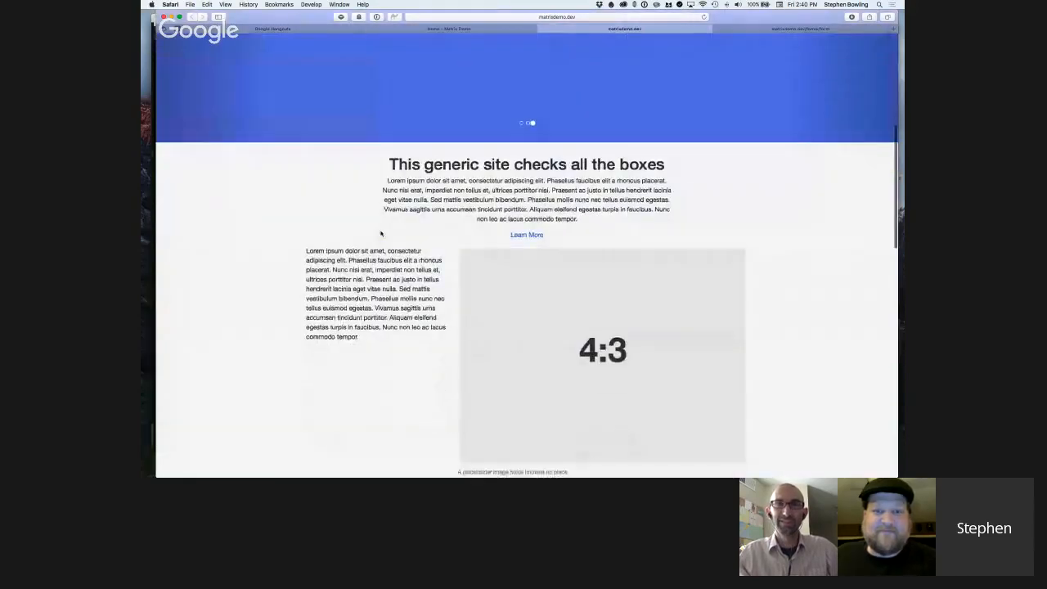
{"action": "scroll", "coordinate": [380, 234], "scroll_direction": "down", "scroll_amount": 3}
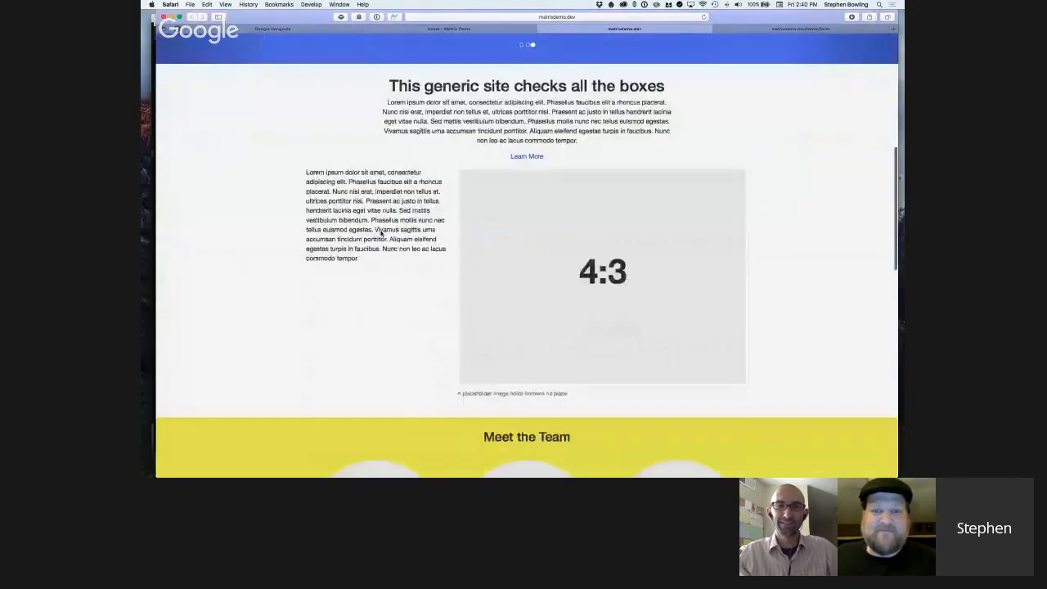
{"action": "scroll", "coordinate": [380, 234], "scroll_direction": "down", "scroll_amount": 1}
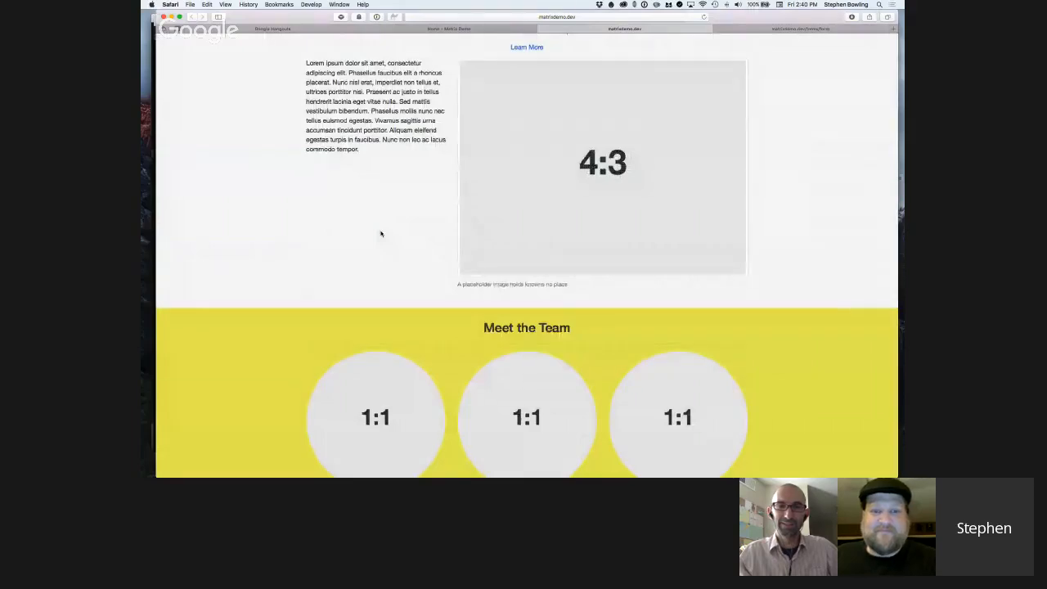
{"action": "scroll", "coordinate": [380, 234], "scroll_direction": "down", "scroll_amount": 3}
{"action": "scroll", "coordinate": [381, 234], "scroll_direction": "down", "scroll_amount": 1}
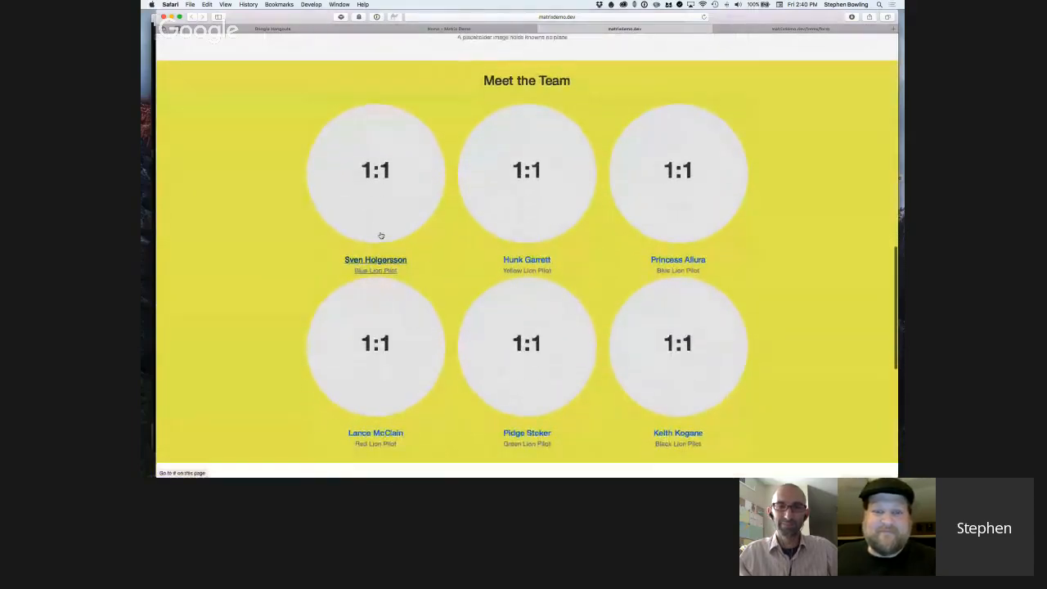